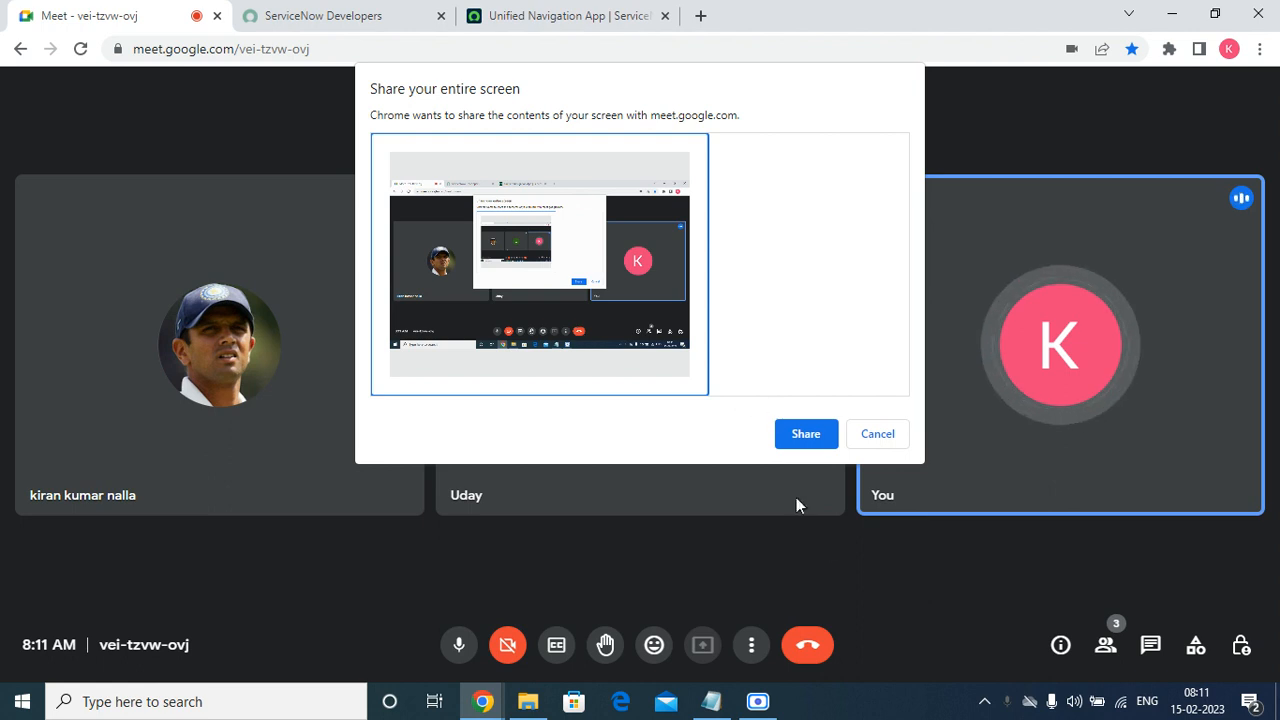
Share the entire screen in the meeting, hide the sharing notice and ignore the infinity mirror warning.
click(807, 436)
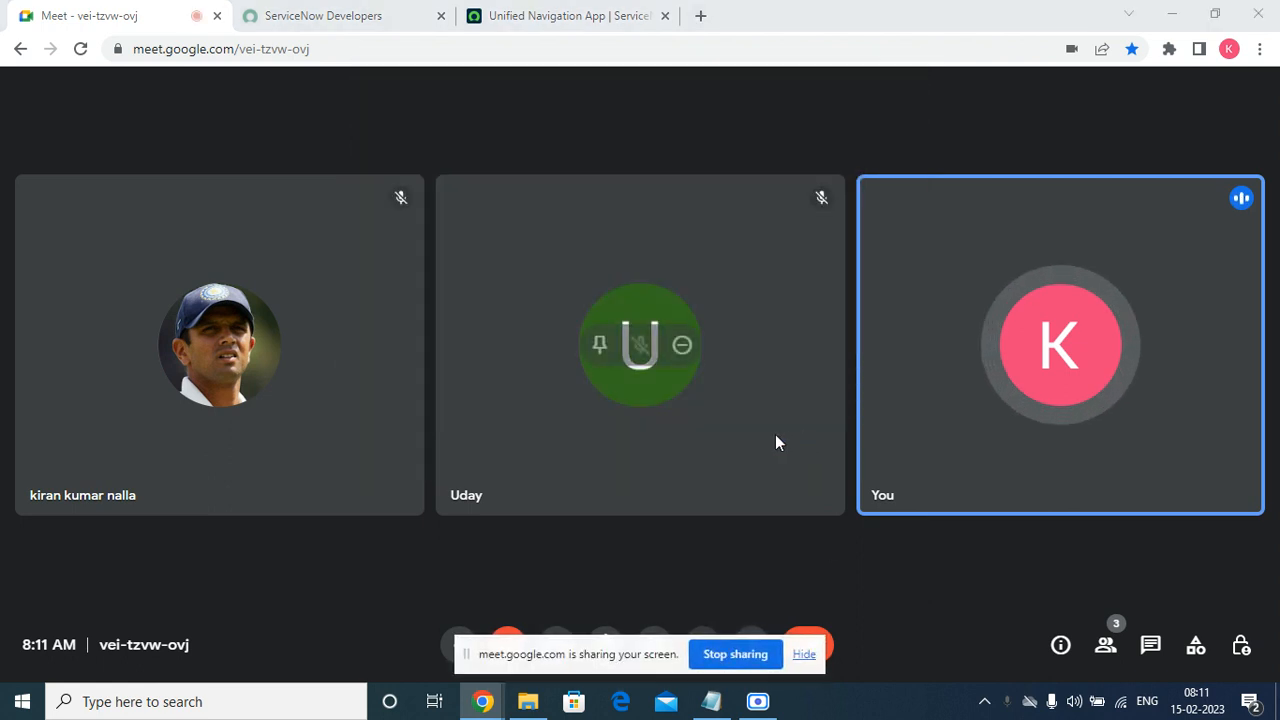
click(804, 655)
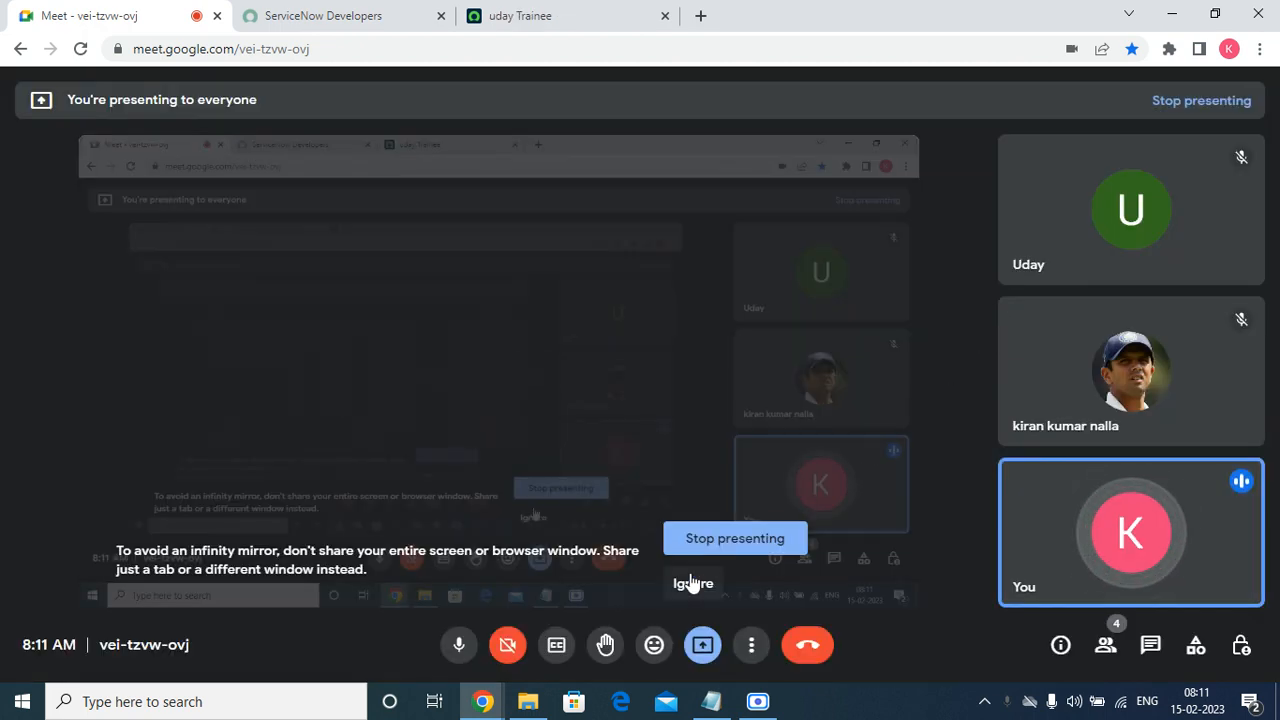
click(692, 584)
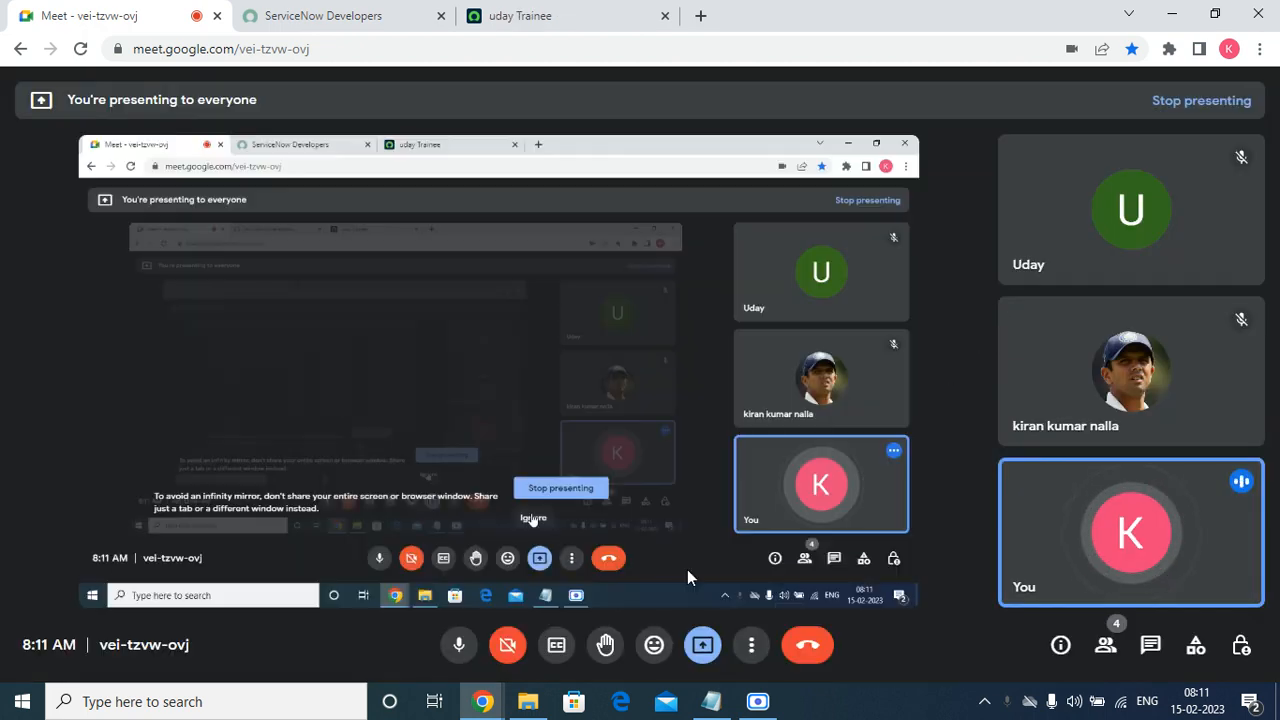
Switch to the ServiceNow instance page showing App Engine Studio and reload it.
click(573, 18)
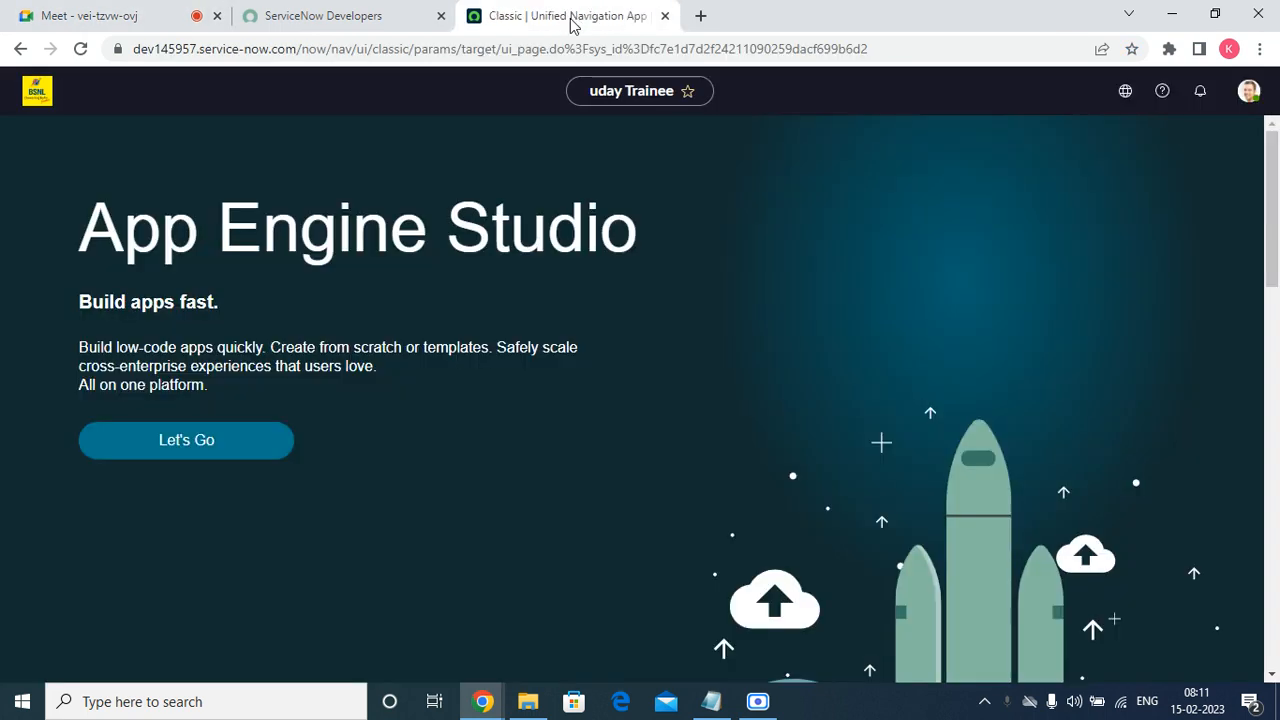
click(81, 49)
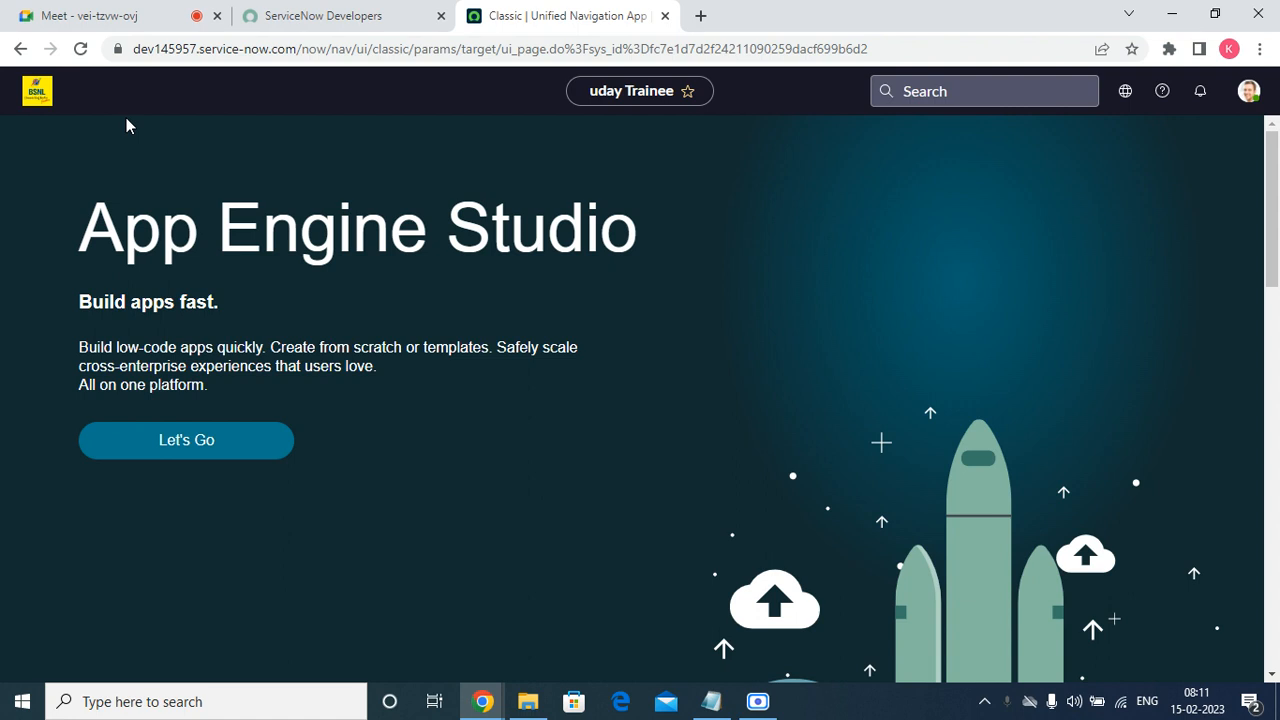
click(128, 12)
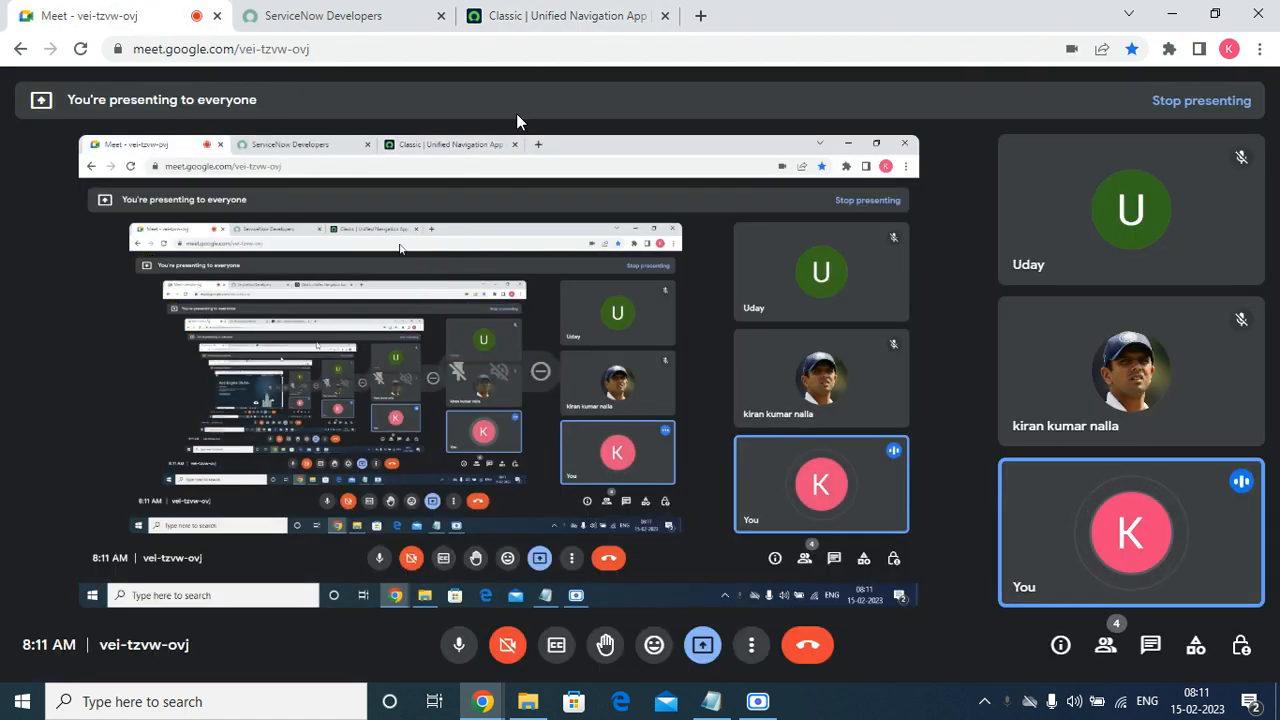
click(551, 15)
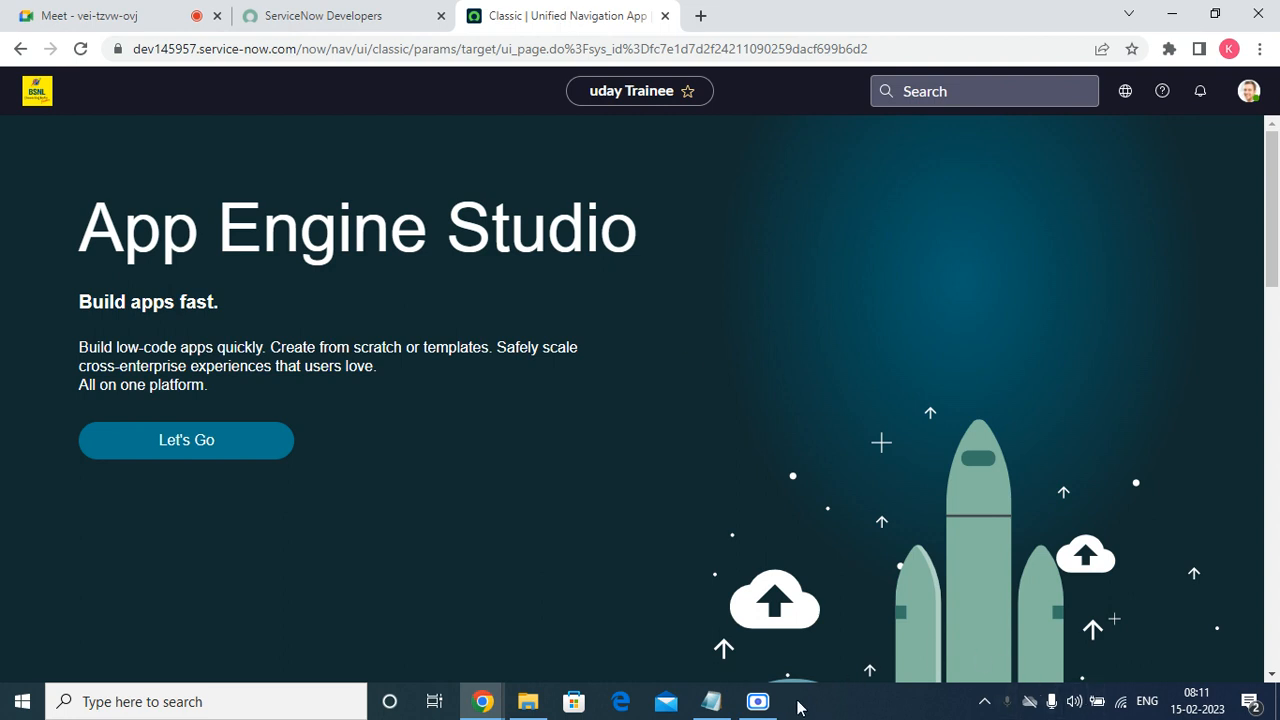
click(757, 701)
click(757, 701)
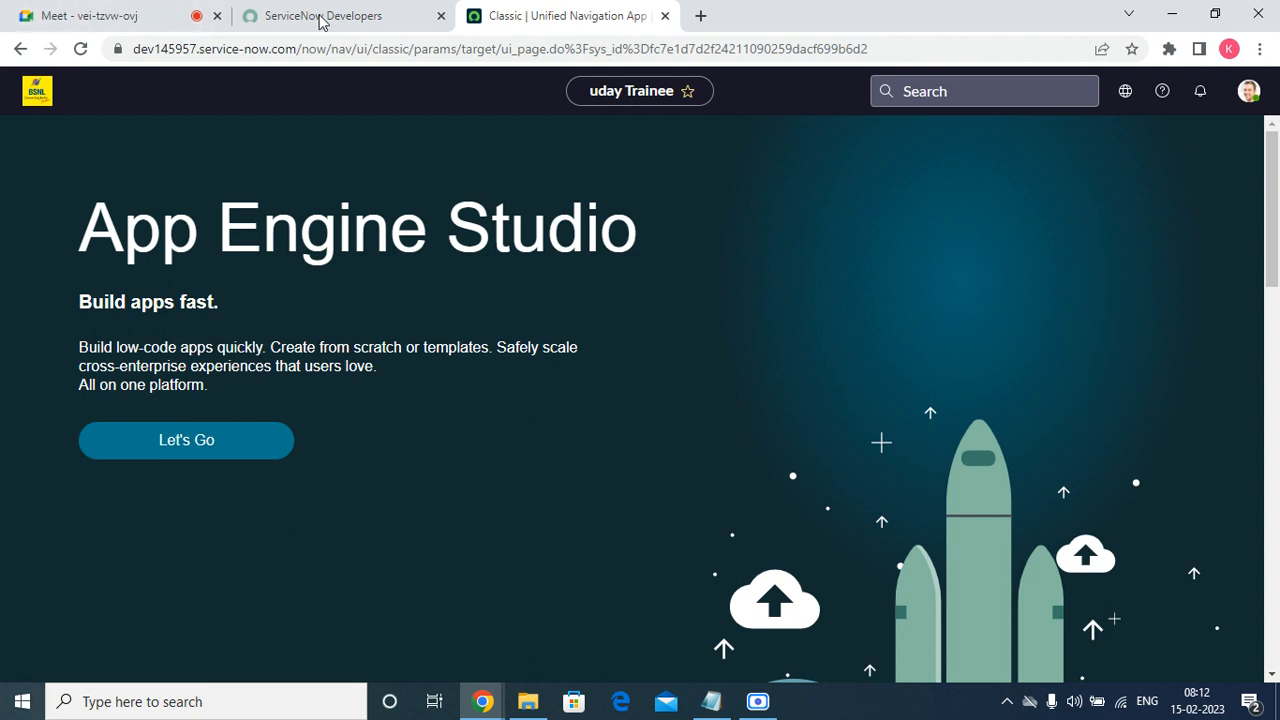
click(77, 47)
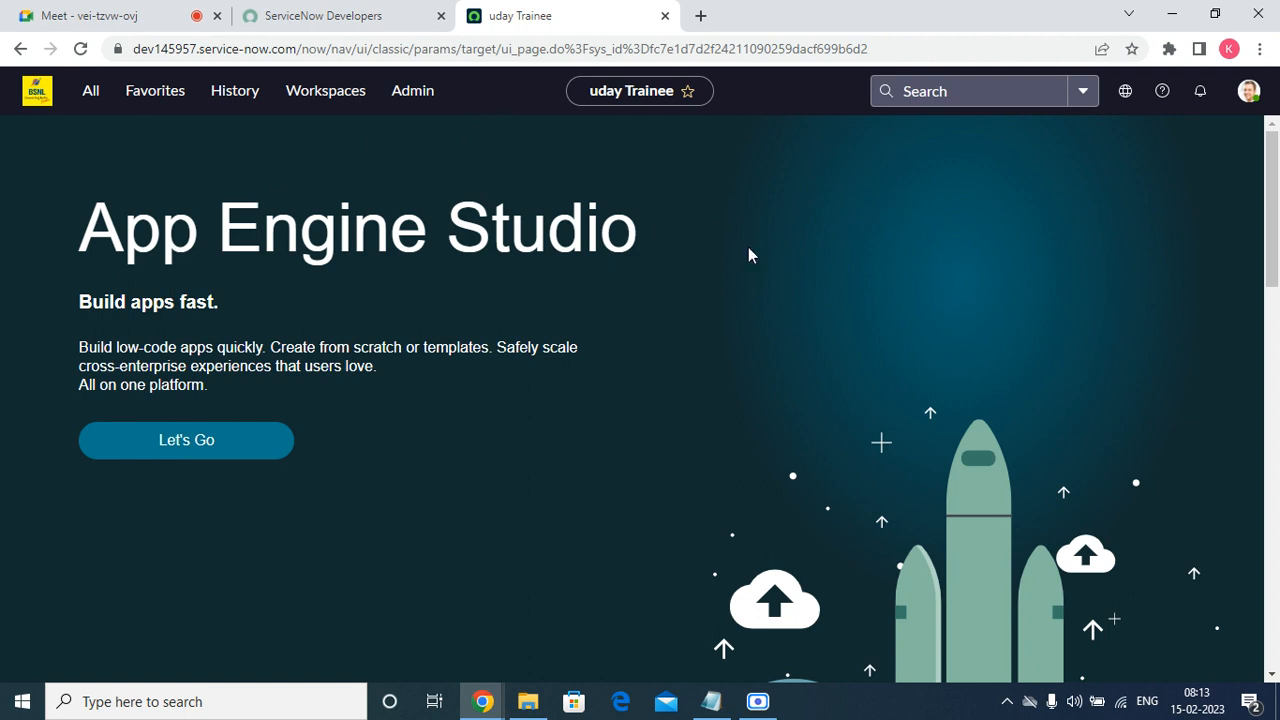
Open a new Notepad document and enter the heading "Head Phone Requests" on the first line.
key(super+r)
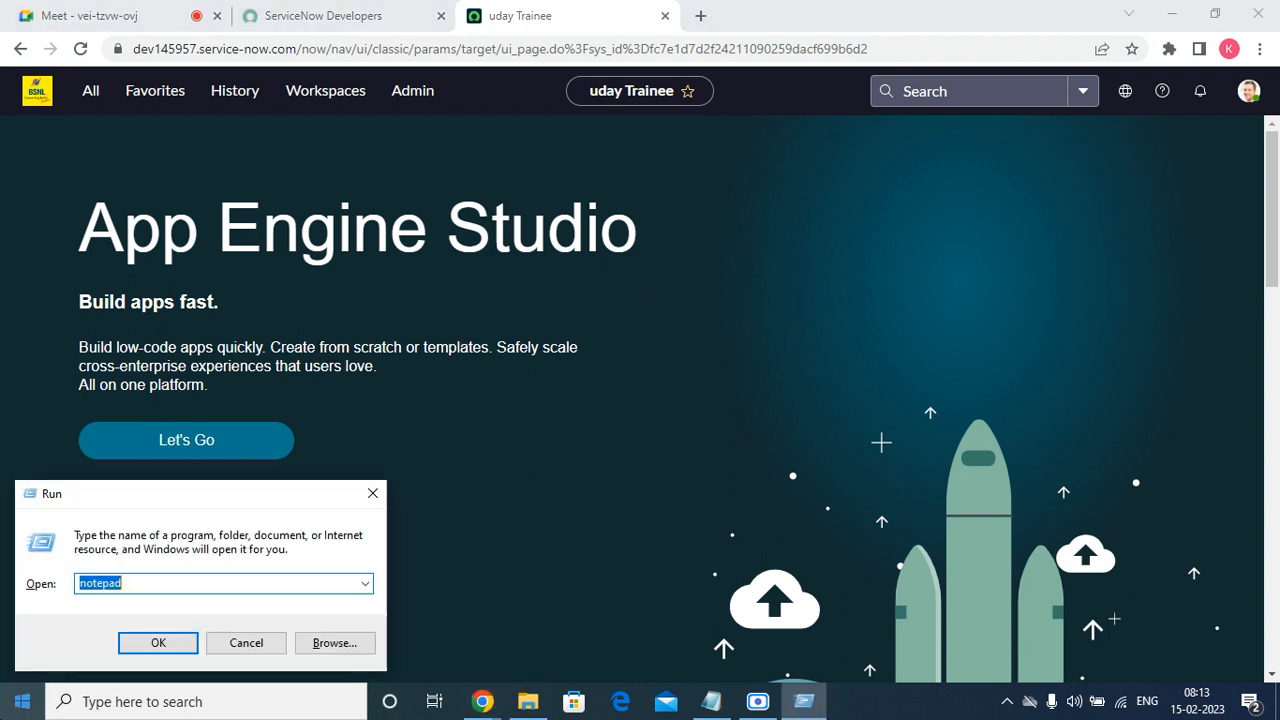
click(135, 642)
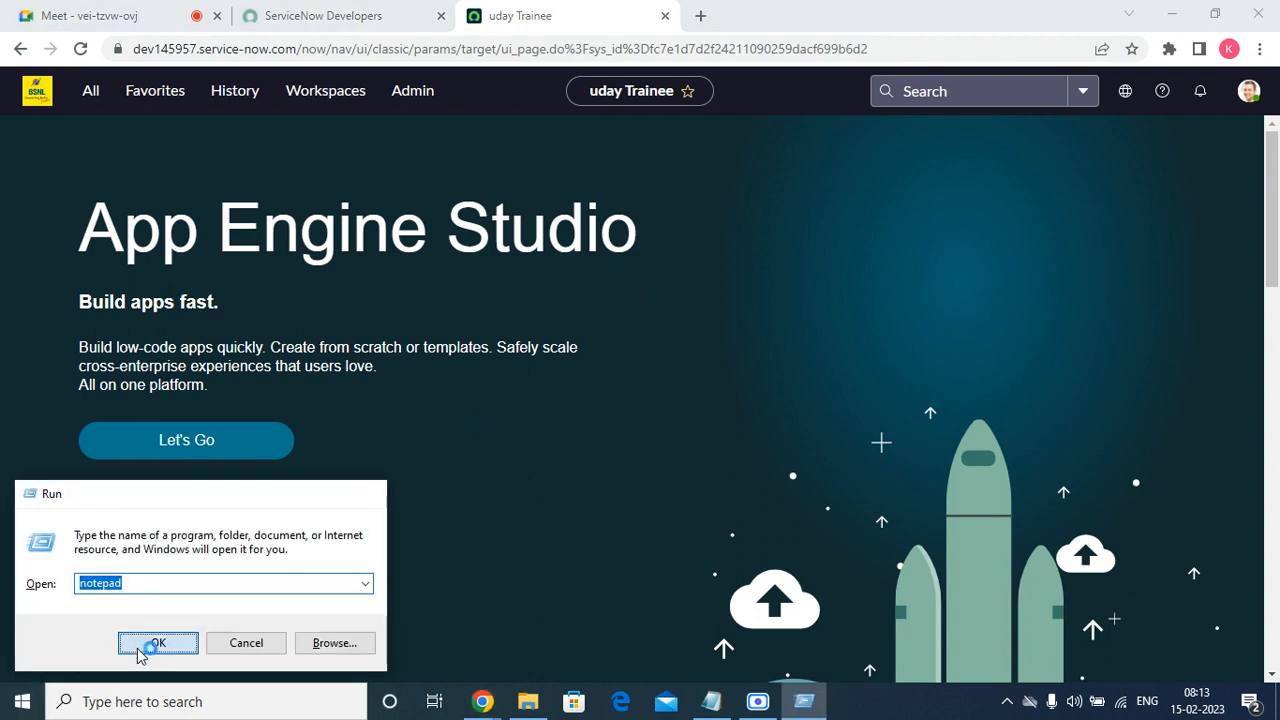
text(G)
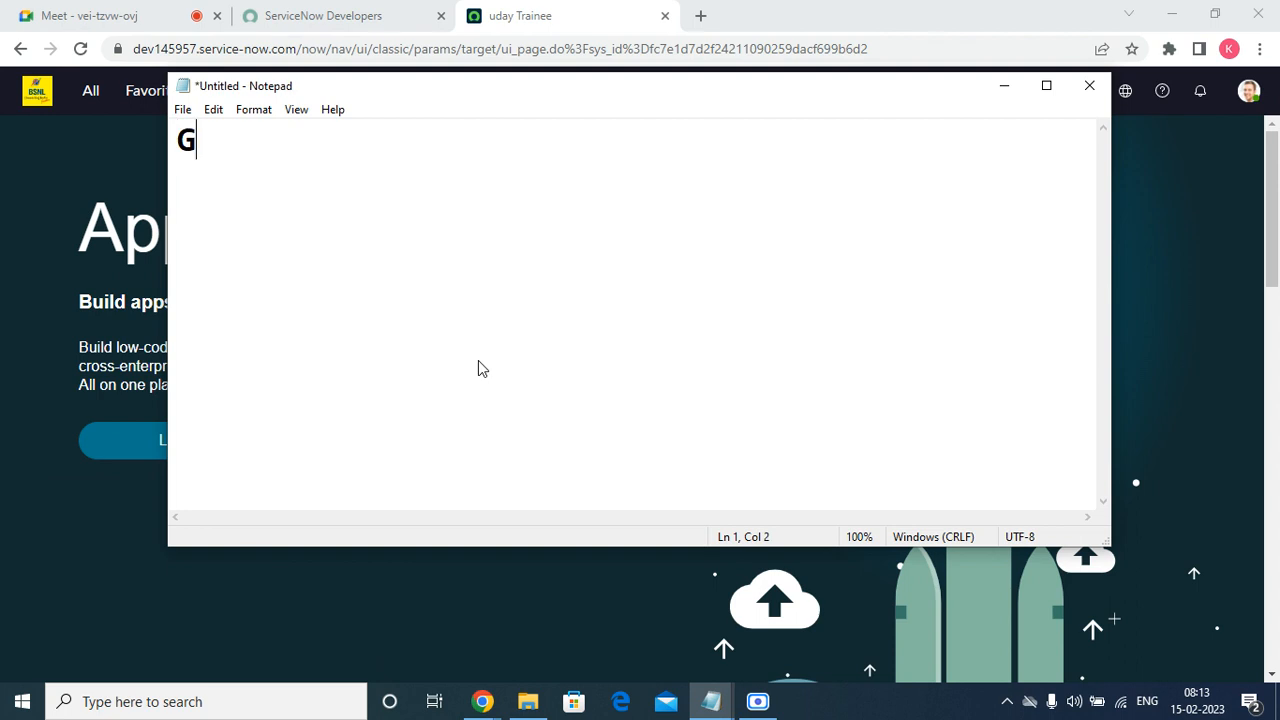
key(BackSpace)
text(Hear)
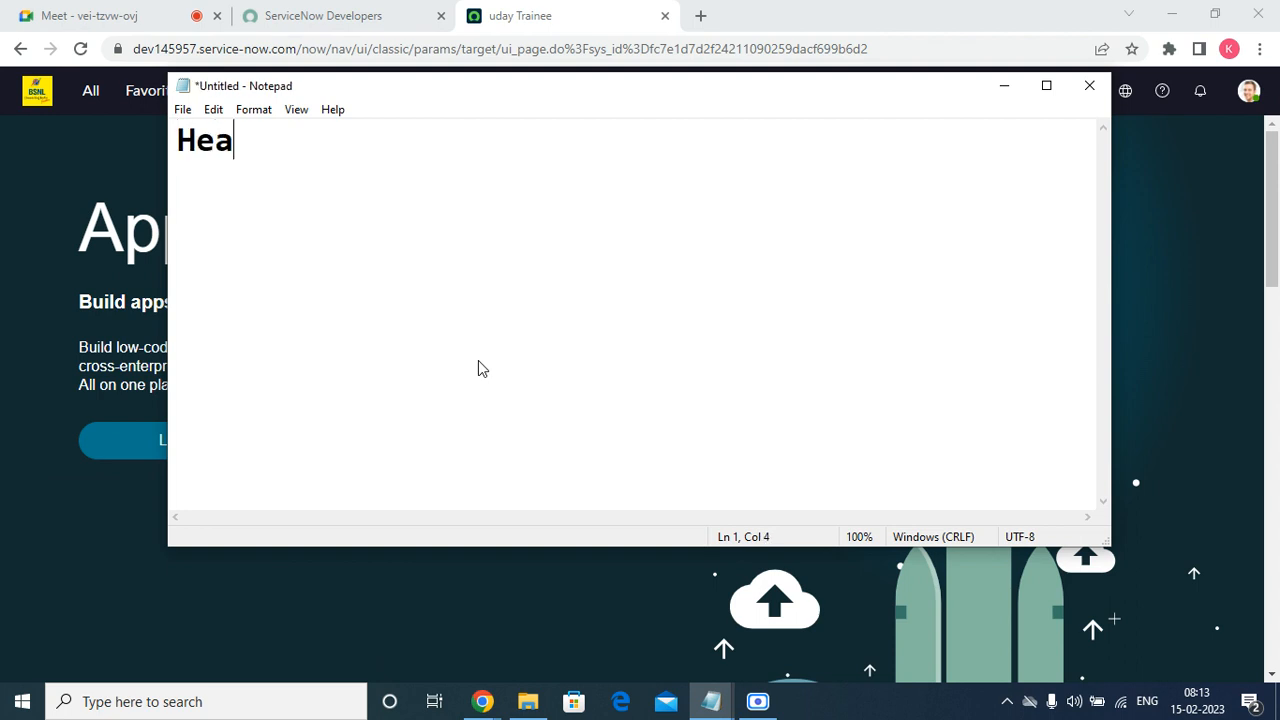
key(BackSpace)
key(BackSpace)
text(d PHn)
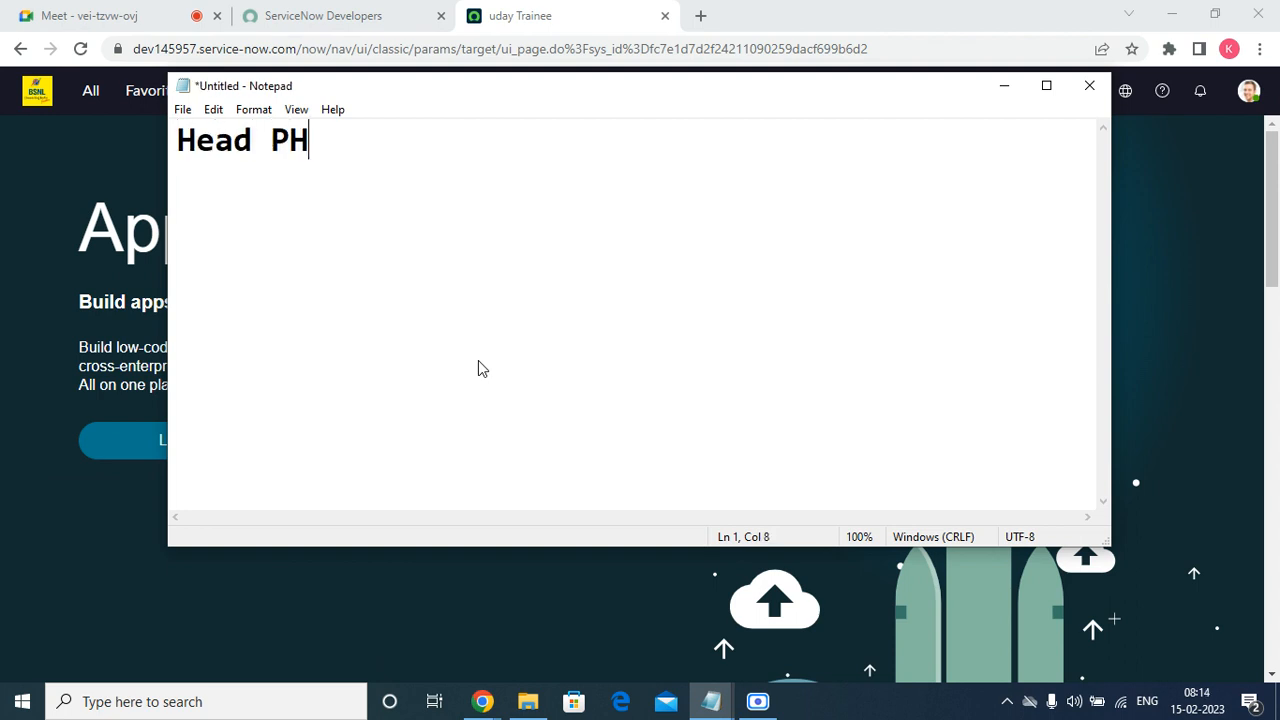
key(BackSpace)
key(BackSpace)
text(ones)
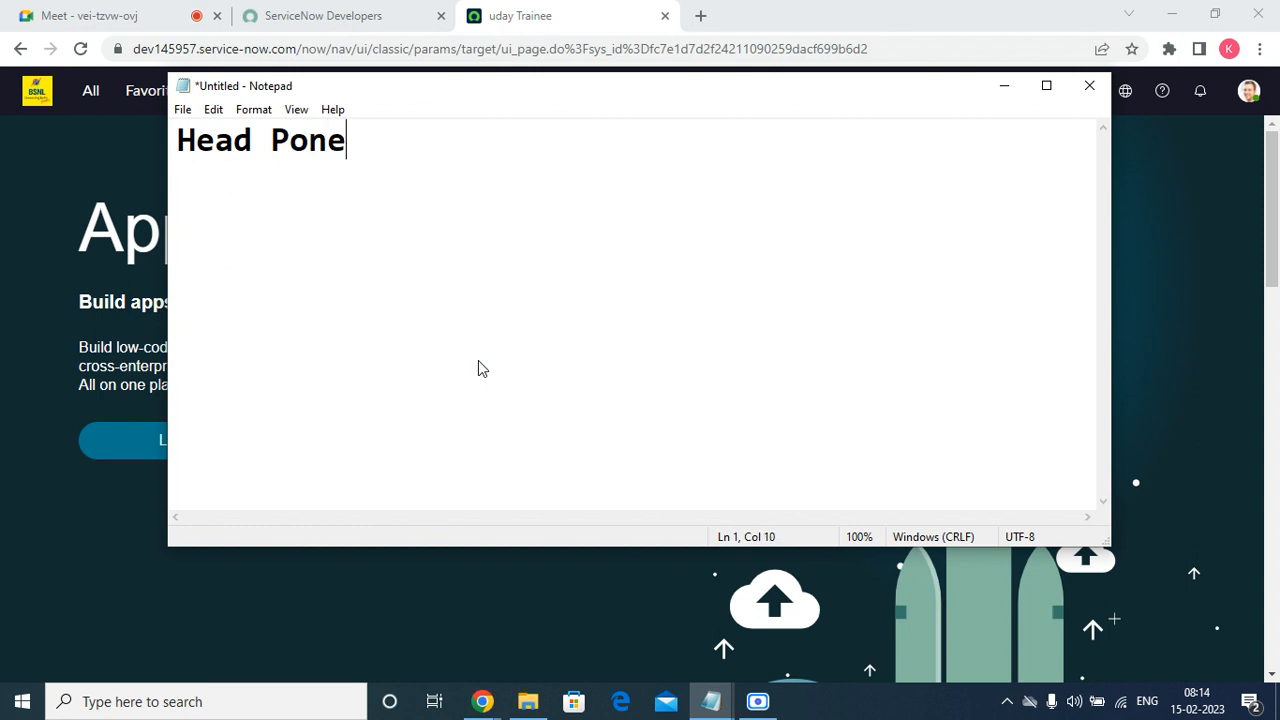
key(BackSpace)
key(BackSpace)
key(BackSpace)
key(BackSpace)
text(h)
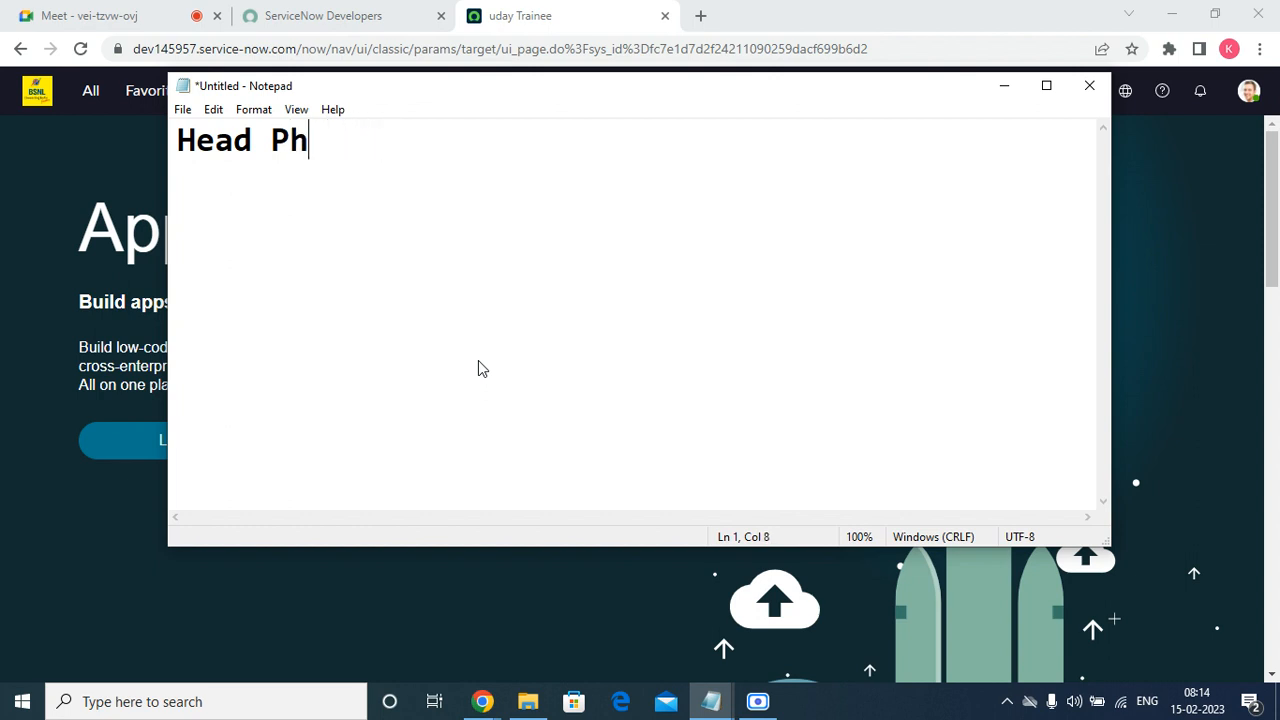
text(one Requests)
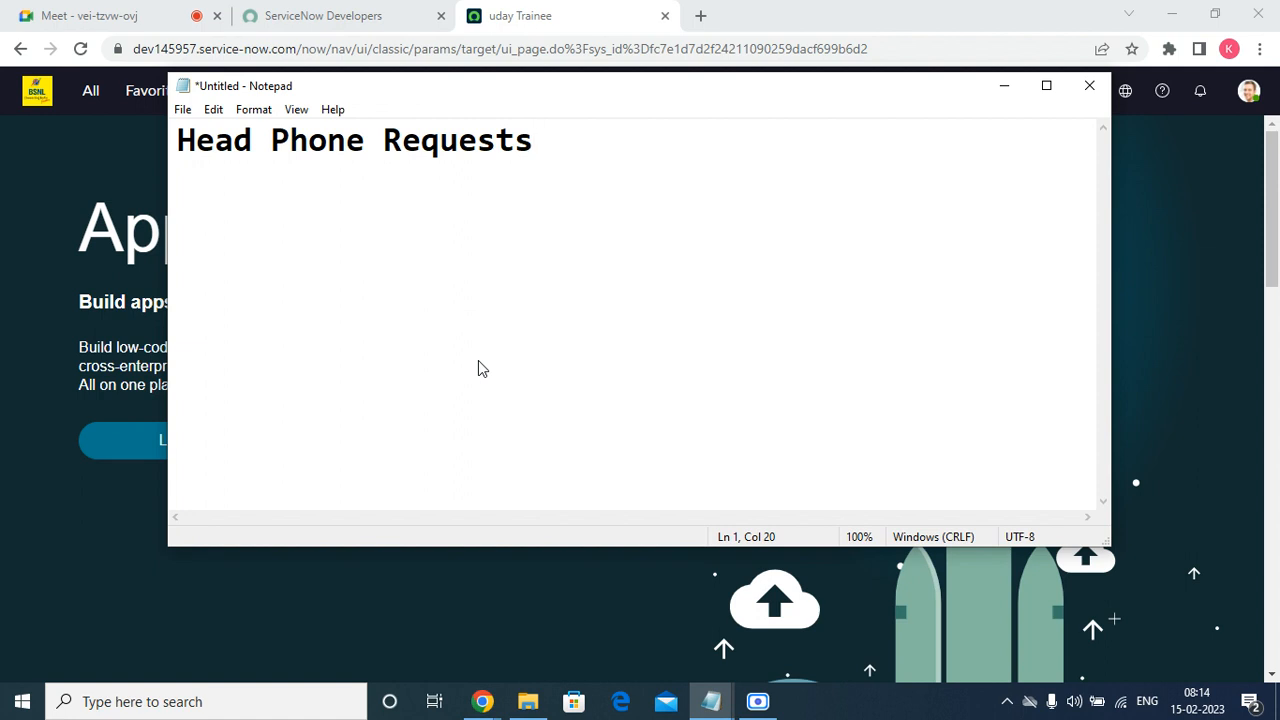
key(Return)
Maximize the Notepad window and add "Requestor" on the third line below the heading.
click(1047, 90)
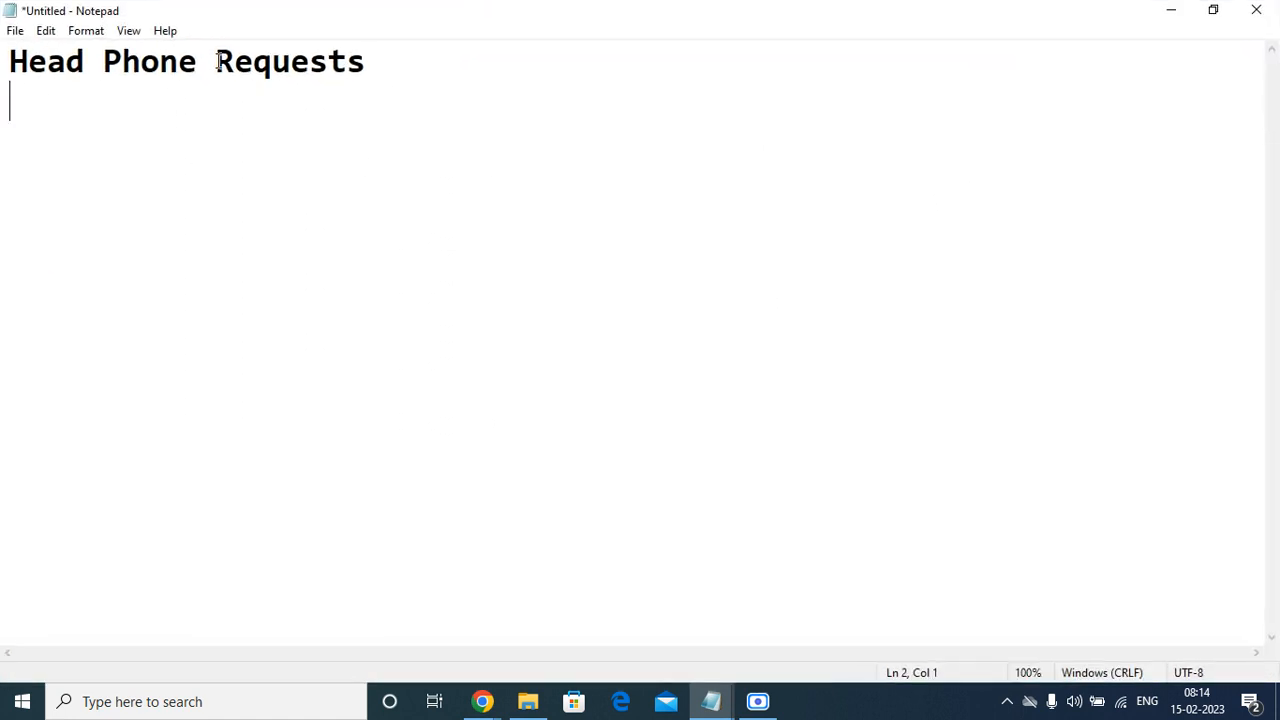
click(396, 63)
key(Return)
key(Return)
key(Return)
text(User)
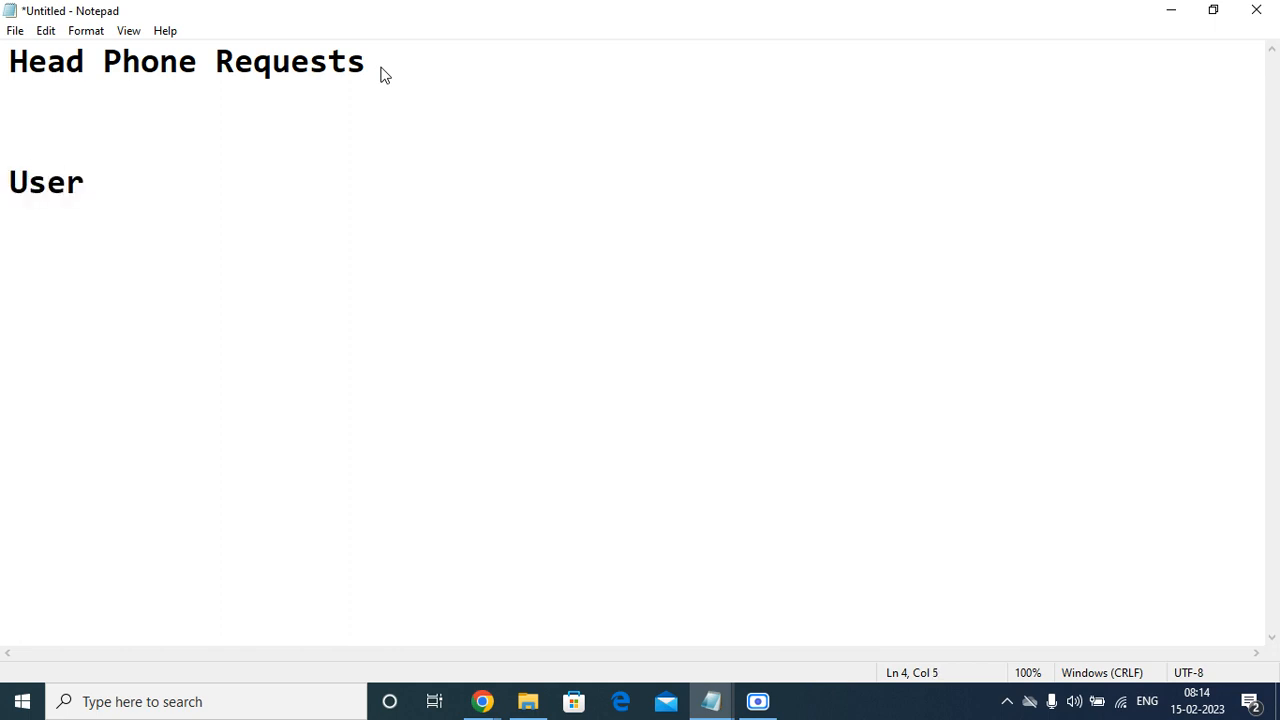
key(BackSpace)
key(BackSpace)
key(BackSpace)
key(BackSpace)
text(Re)
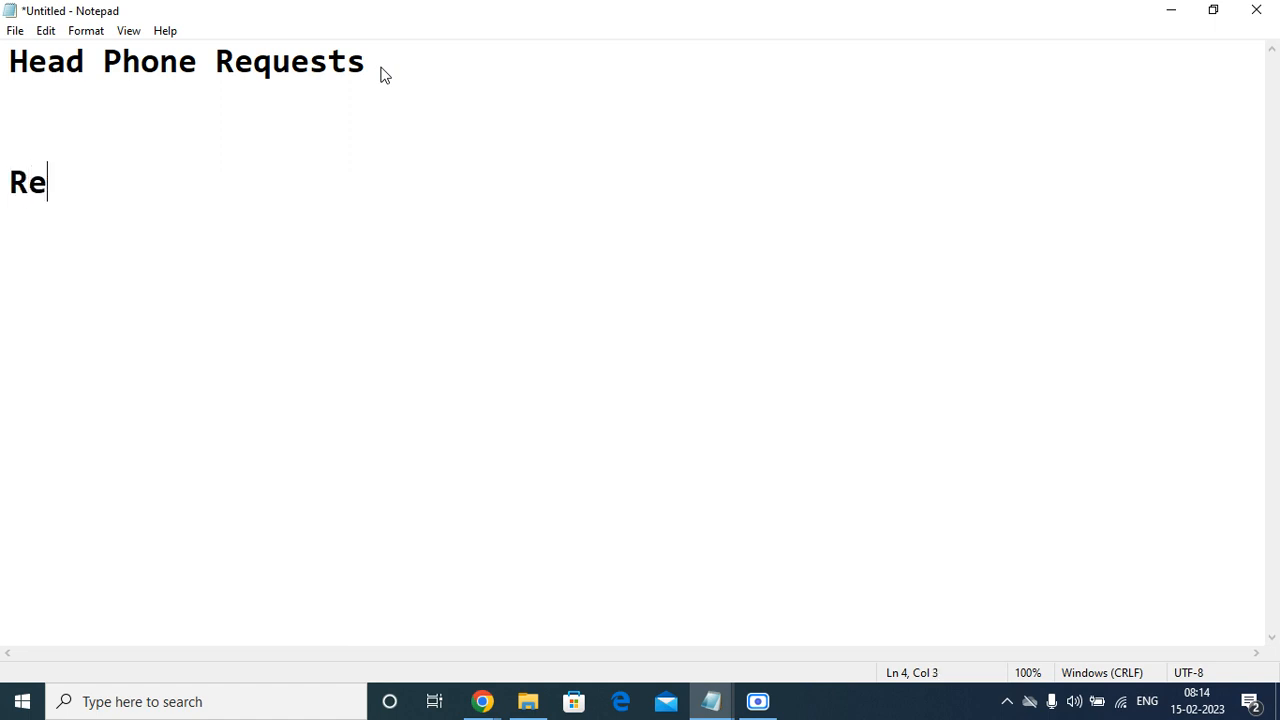
text(questor)
Add a line reading "Manager" below "Requestor", with one blank line between them.
key(Return)
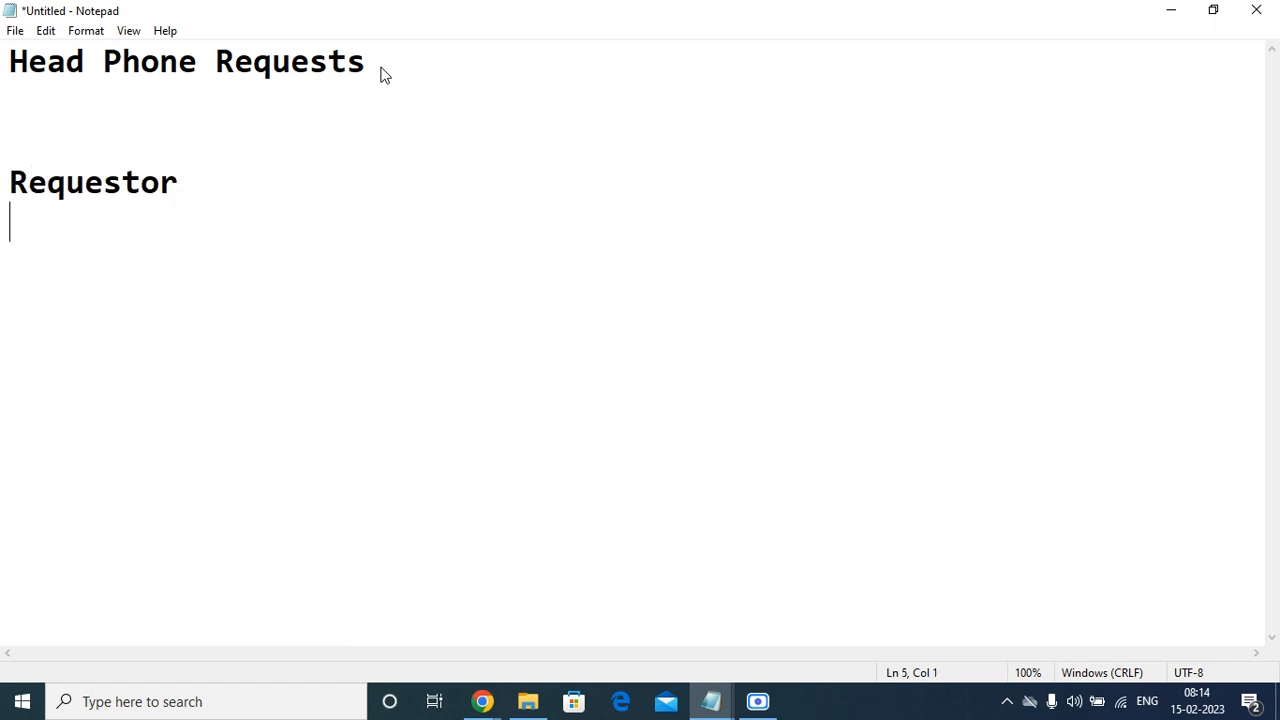
key(Return)
text(man)
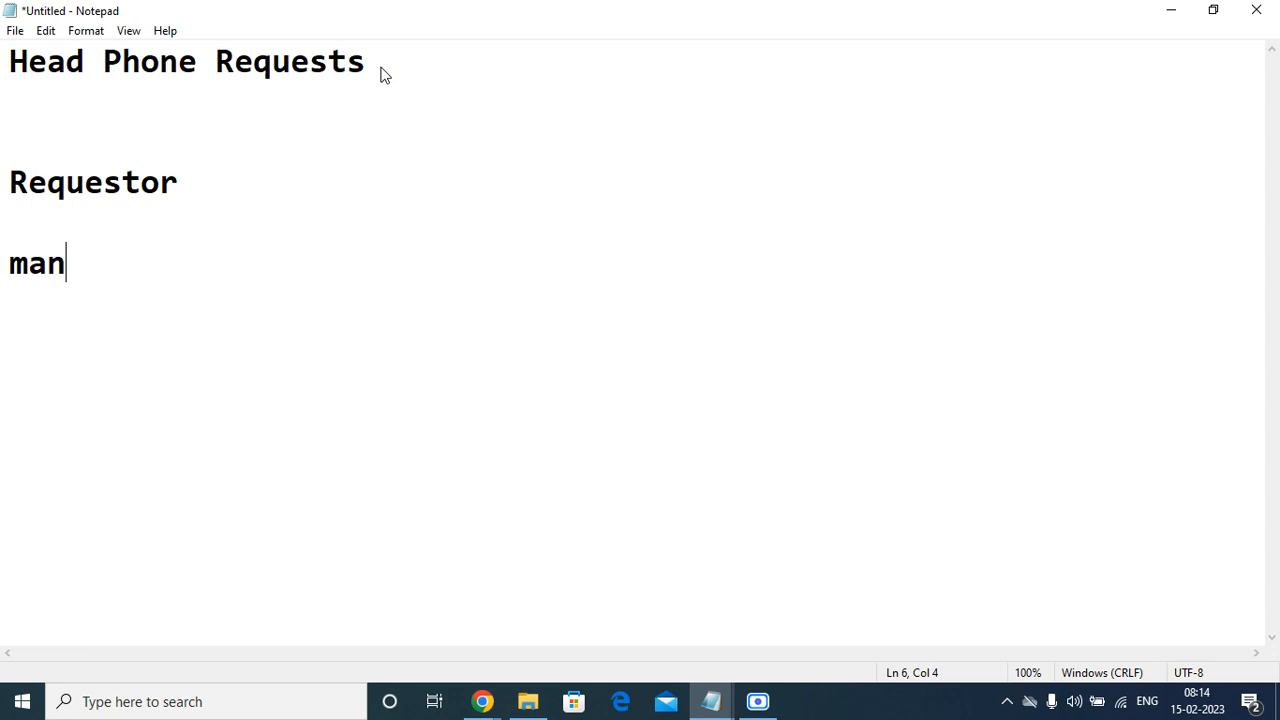
key(BackSpace)
key(BackSpace)
key(BackSpace)
text(M)
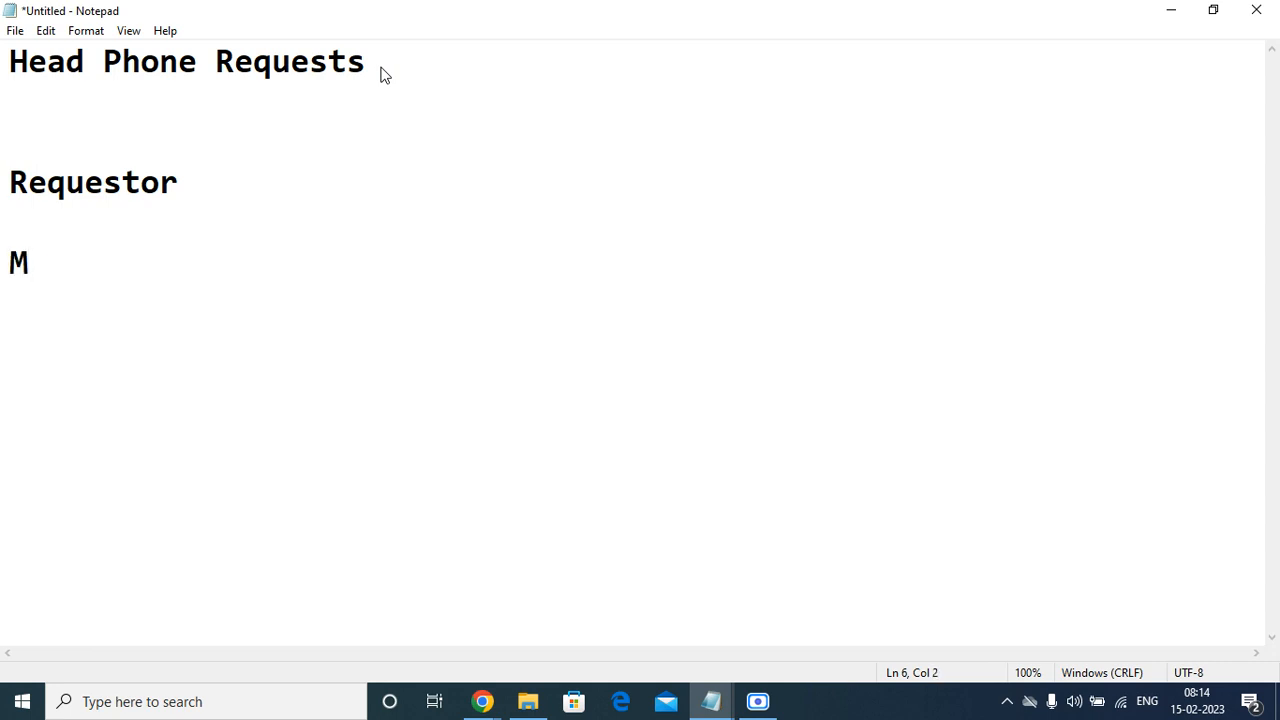
text(anager)
key(Return)
key(Return)
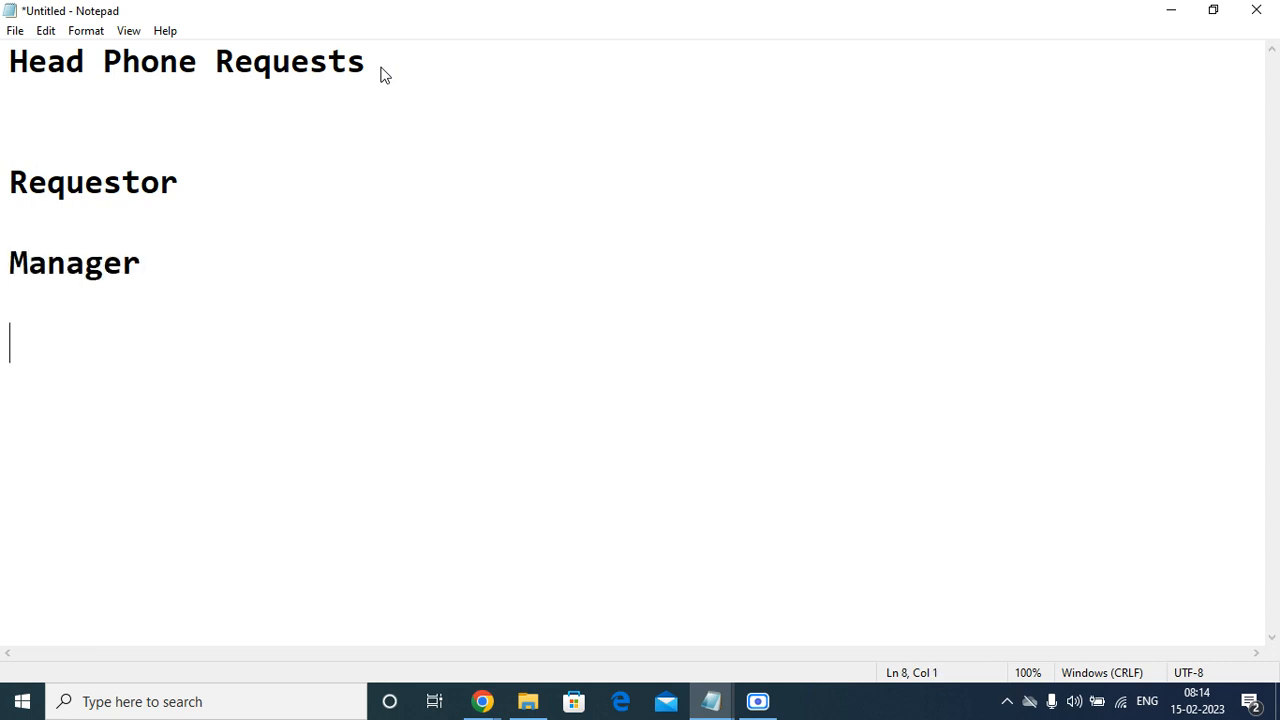
Begin the next entry below "Manager" with the text "Reque".
text(Requesfro)
key(BackSpace)
key(BackSpace)
key(BackSpace)
key(BackSpace)
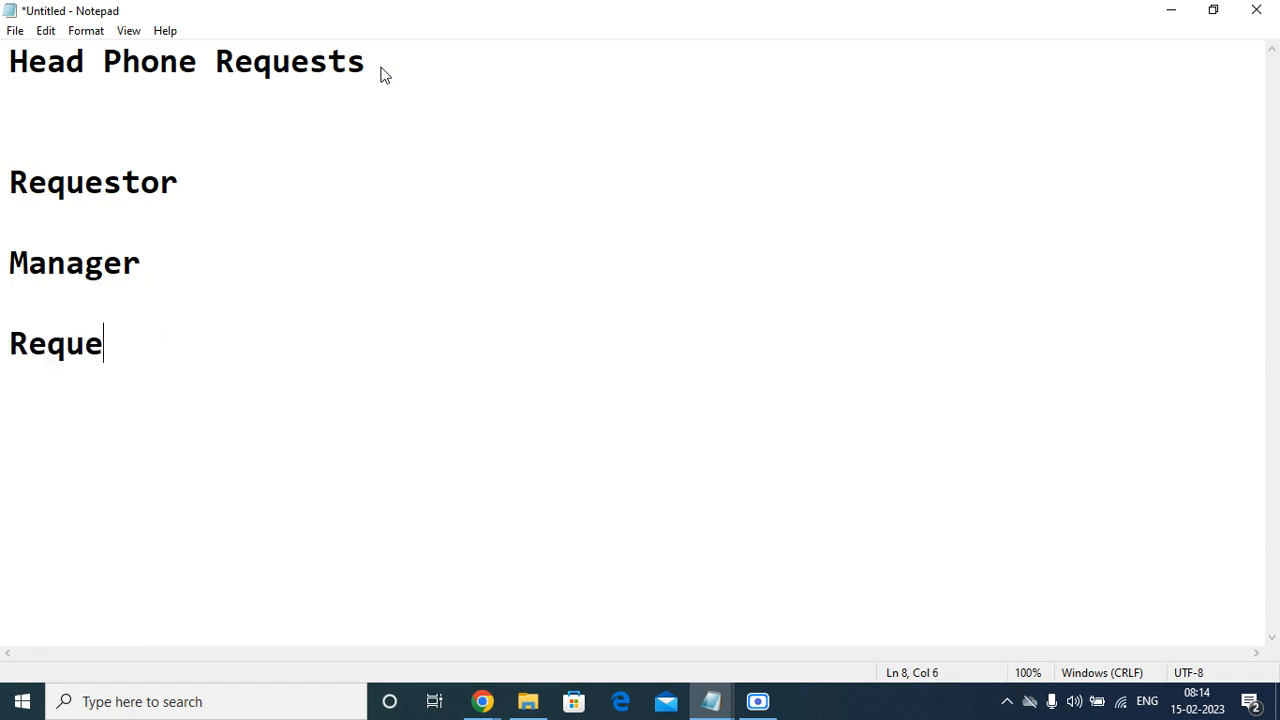
Change the "Manager" line to read "Requestor Manager".
key(Up)
key(Up)
text(Requesfo)
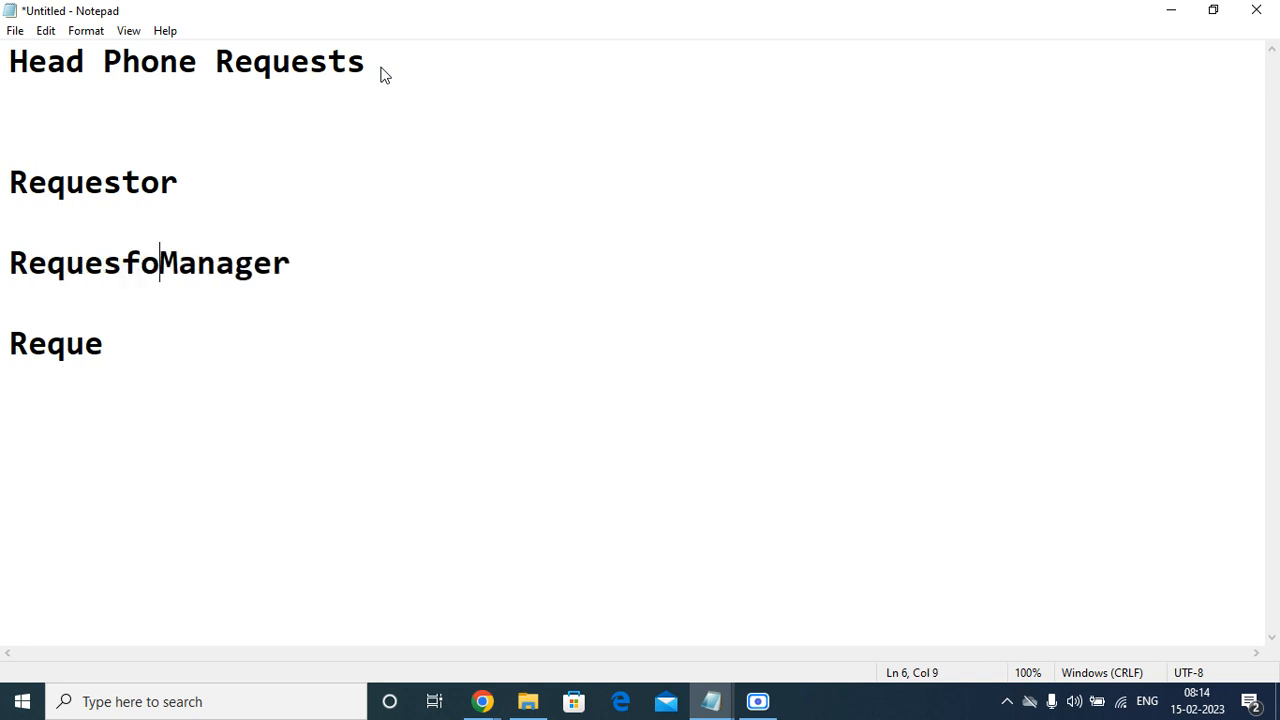
key(BackSpace)
key(BackSpace)
key(BackSpace)
key(BackSpace)
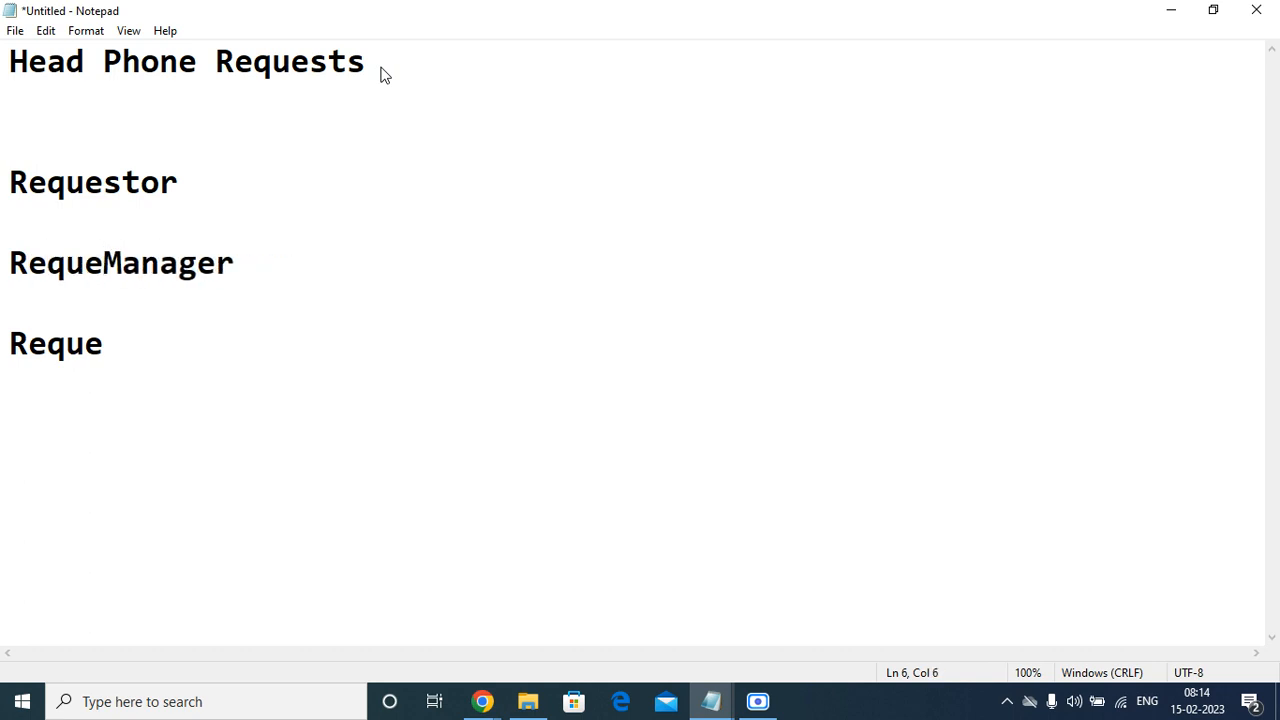
text(stor)
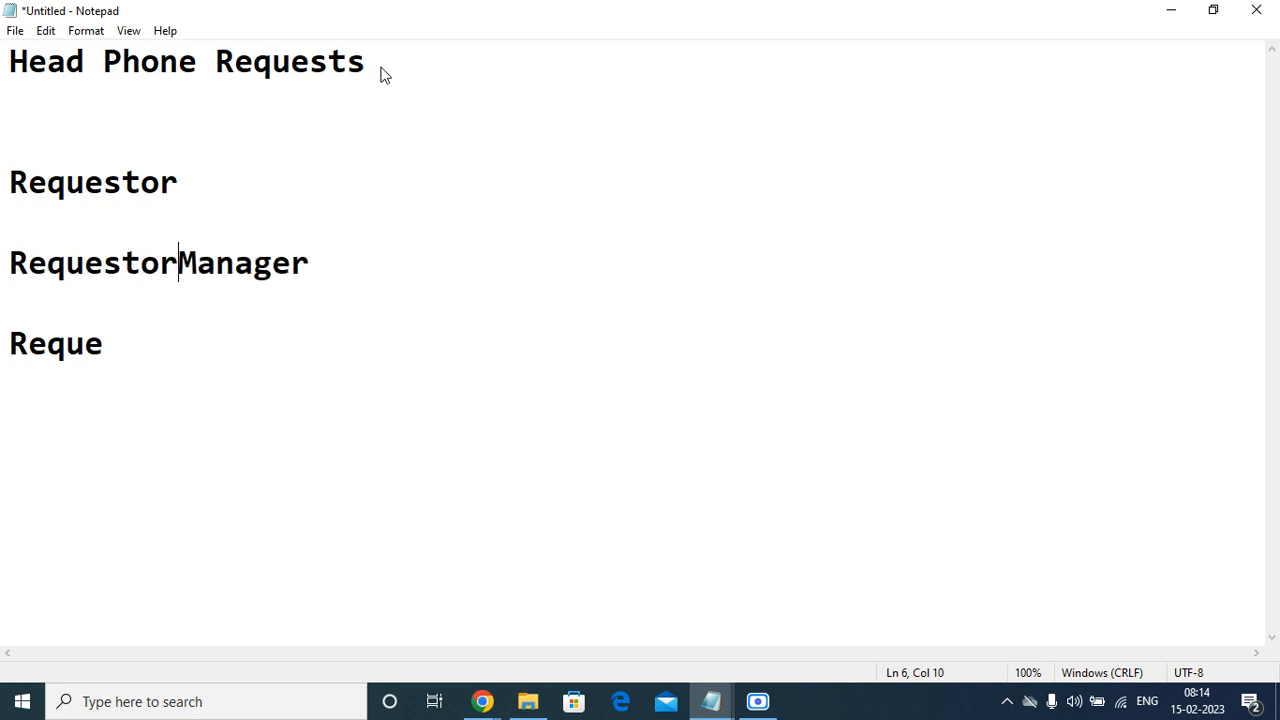
Complete the partial "Reque" line so that it reads "Requestor email id".
key(Down)
key(Down)
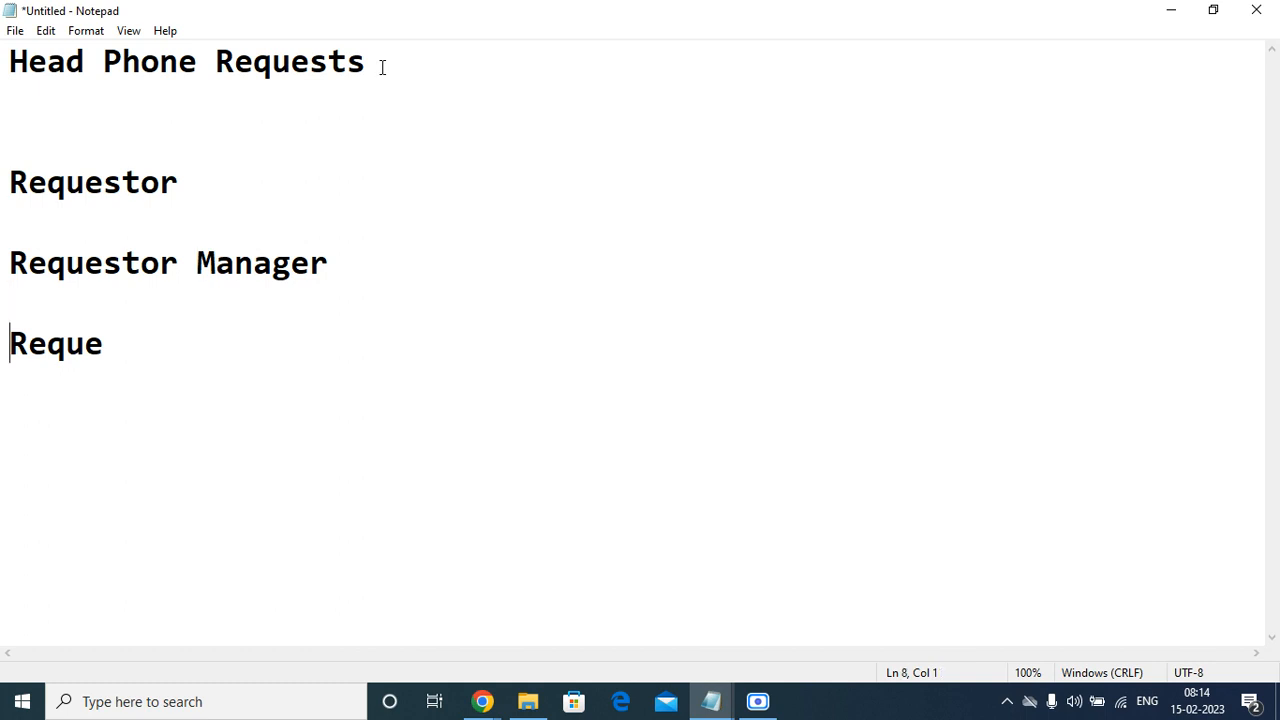
key(Up)
key(Down)
key(Right)
key(Right)
key(Right)
key(Right)
key(Right)
text(stor emmi)
key(BackSpace)
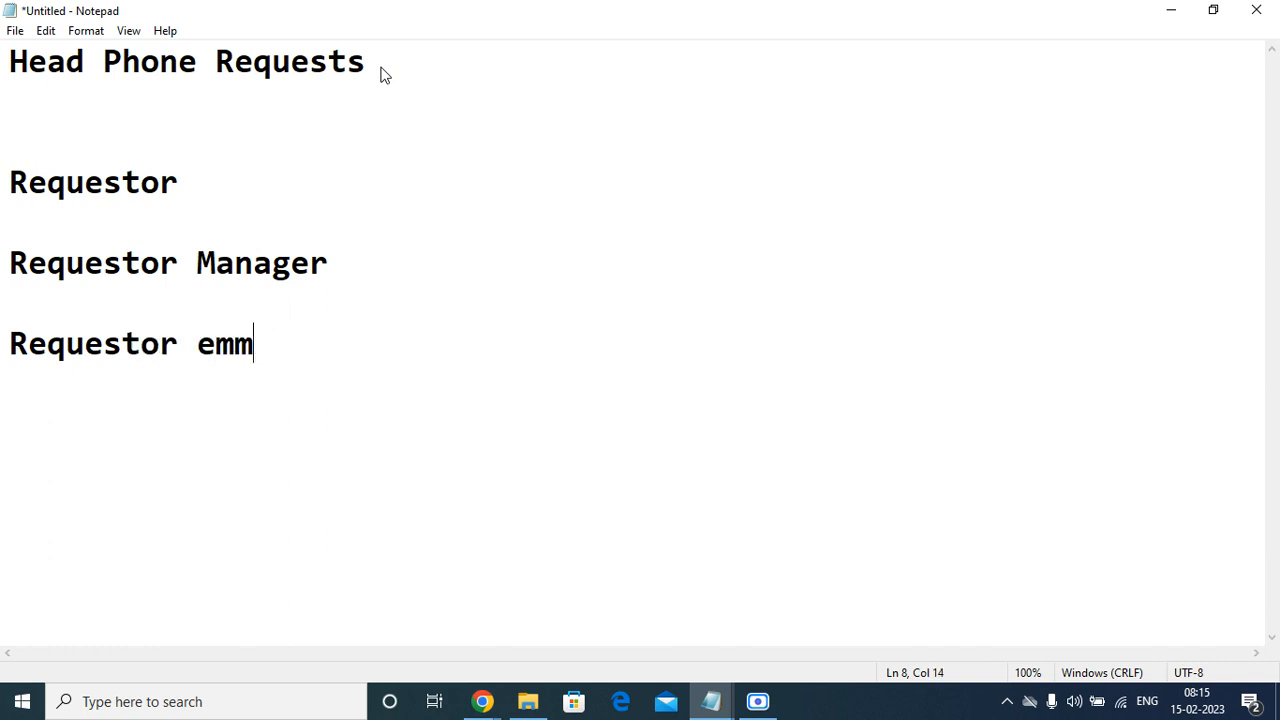
key(BackSpace)
key(BackSpace)
text(mail i)
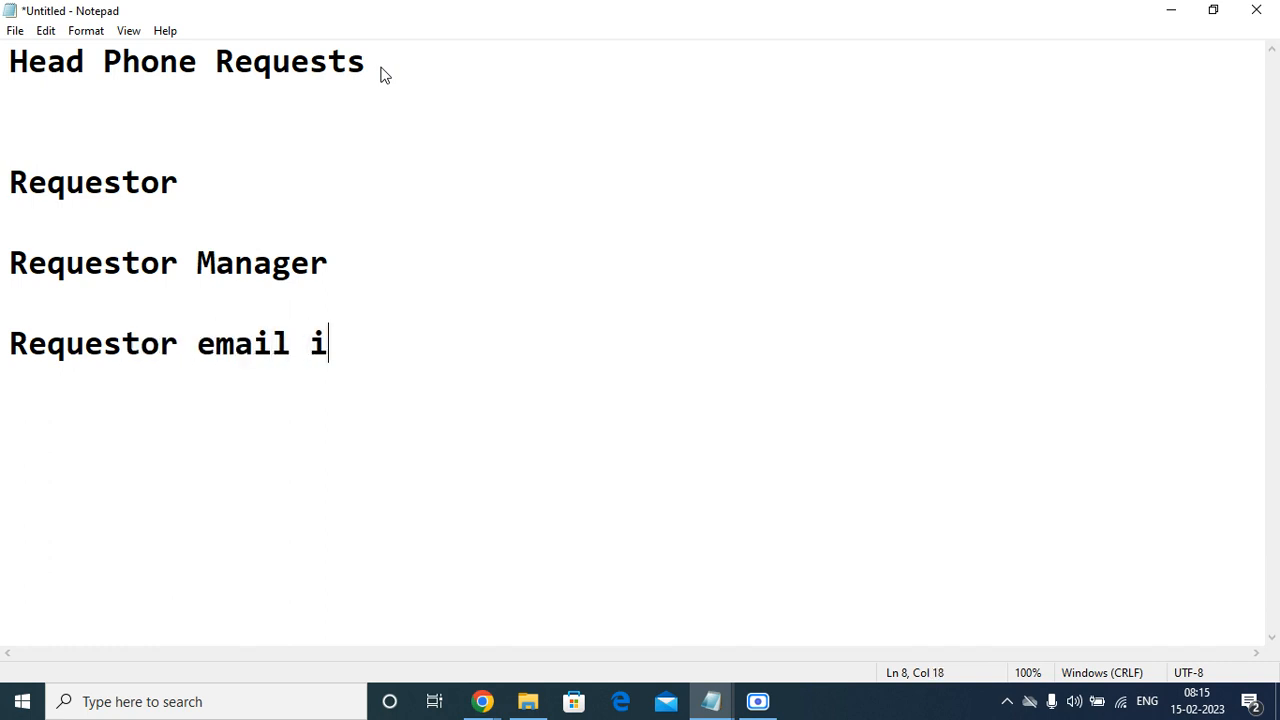
text(d)
Add a line reading "Requestoe Phone nnumber" below the email entry, followed by blank lines.
key(Return)
key(Return)
text(R)
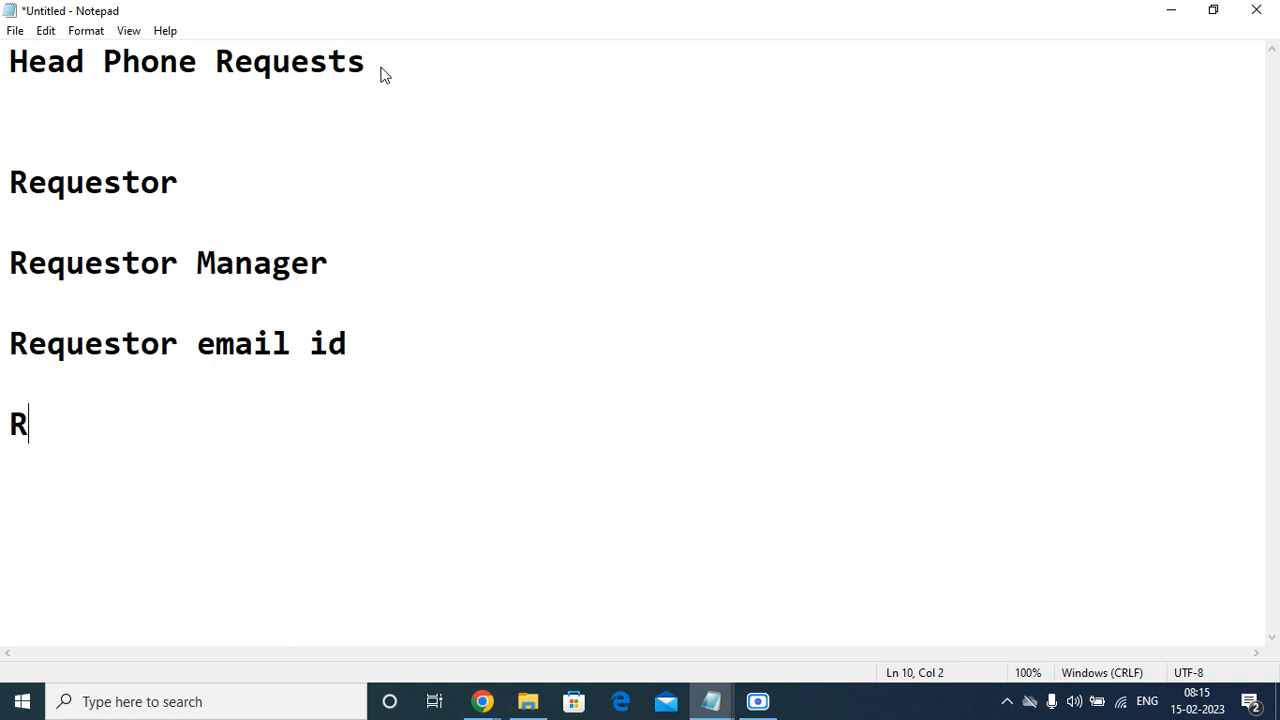
text(eque)
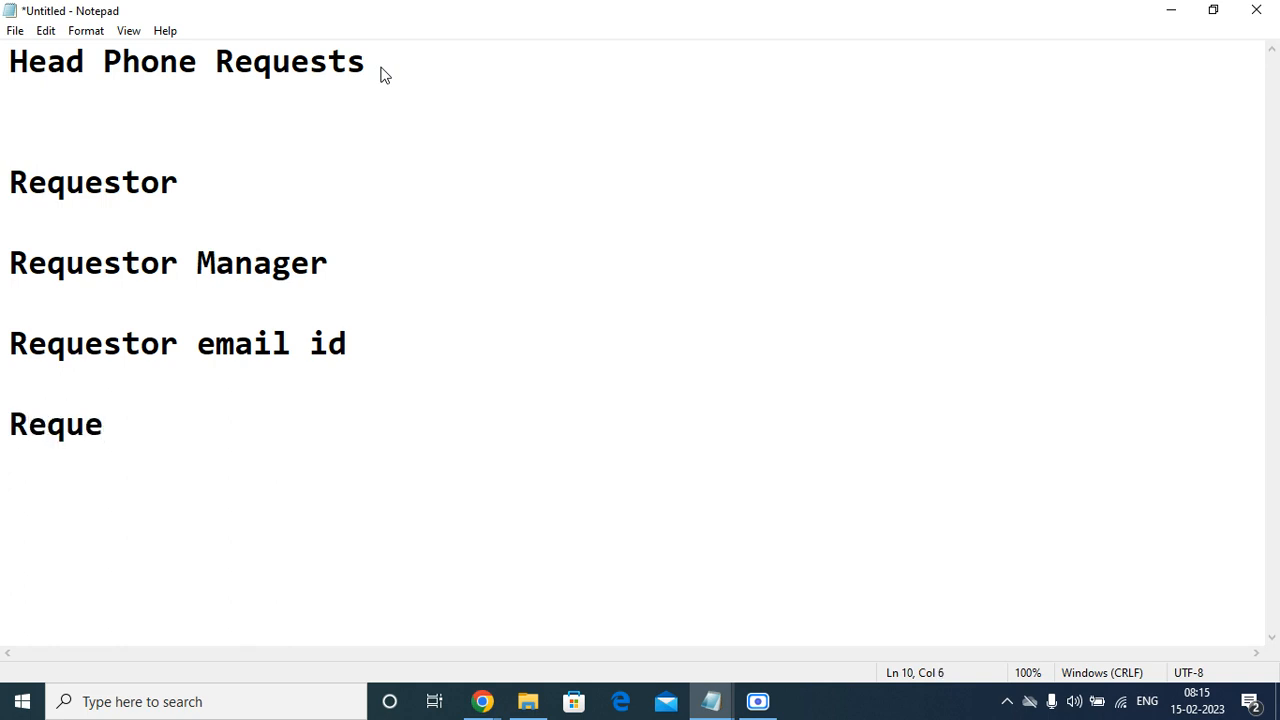
text(str)
key(BackSpace)
text(oe Phone )
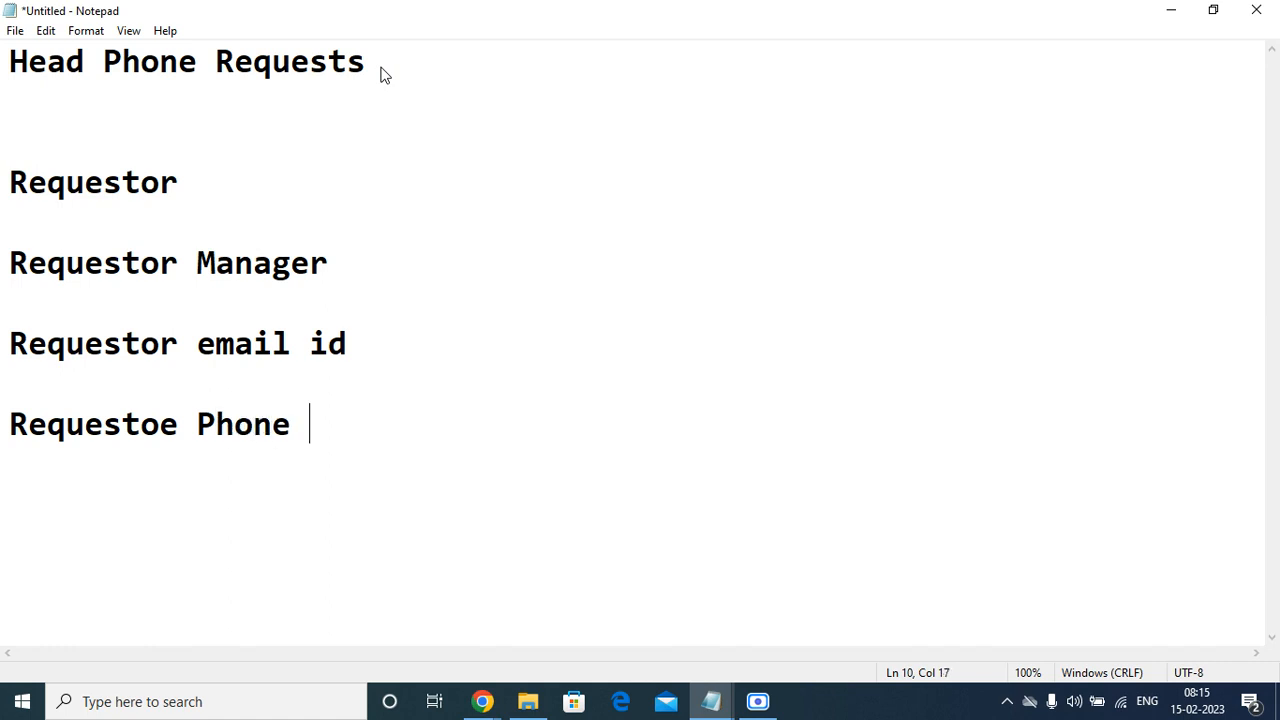
text(nnum)
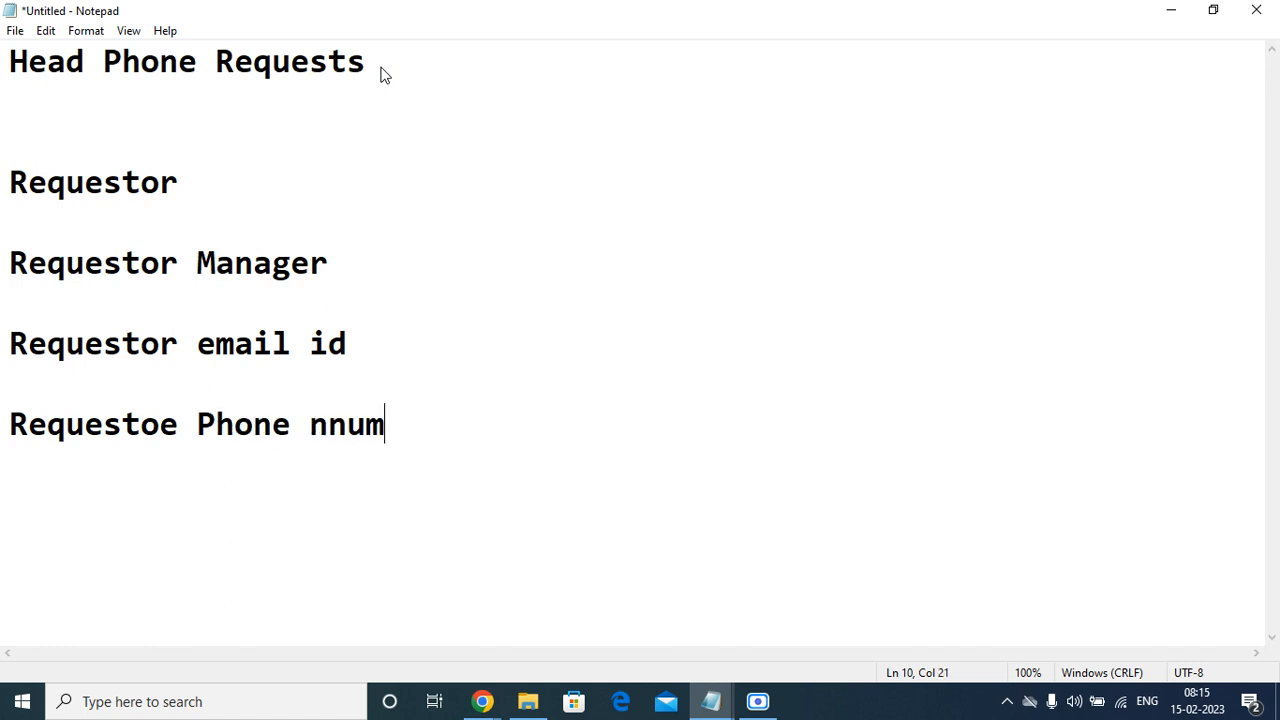
text(ber)
key(Return)
key(Return)
key(Return)
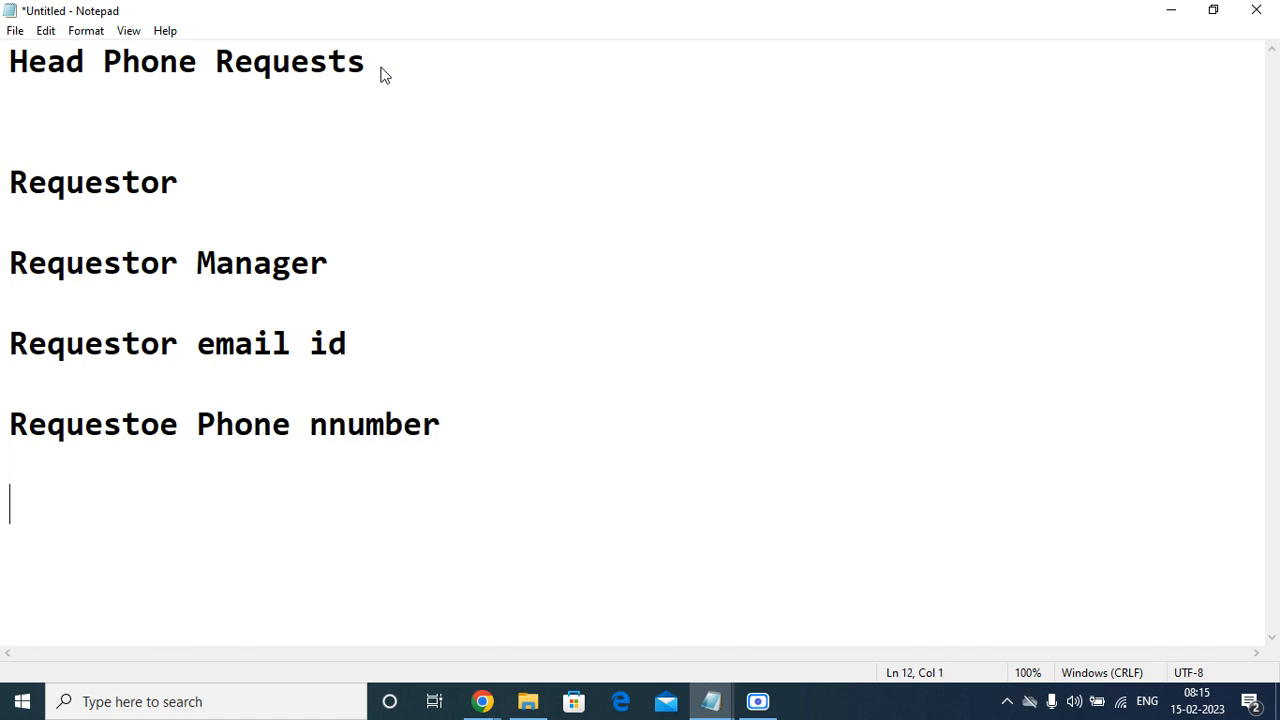
Correct the misspelled first word of the phone line to "Requestor".
key(Up)
key(Up)
key(Up)
key(Right)
key(Right)
key(Right)
key(Right)
key(Right)
key(Right)
key(Right)
key(BackSpace)
text(r)
key(Return)
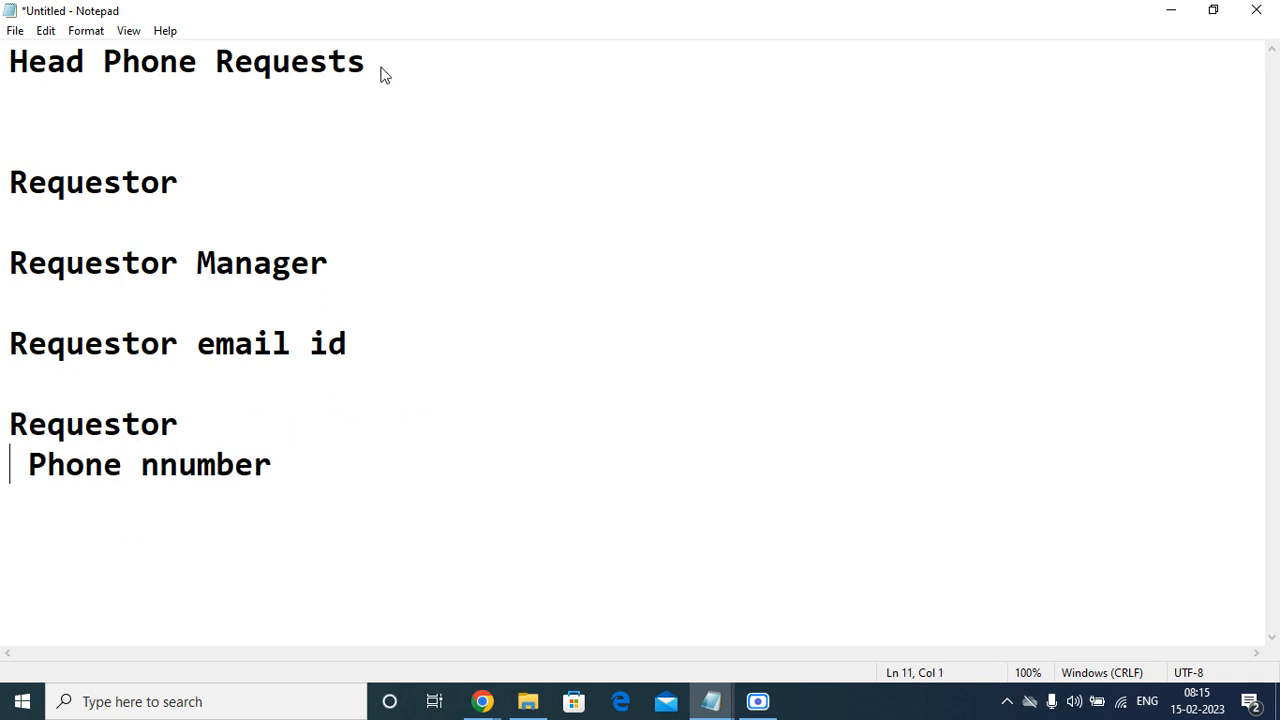
key(BackSpace)
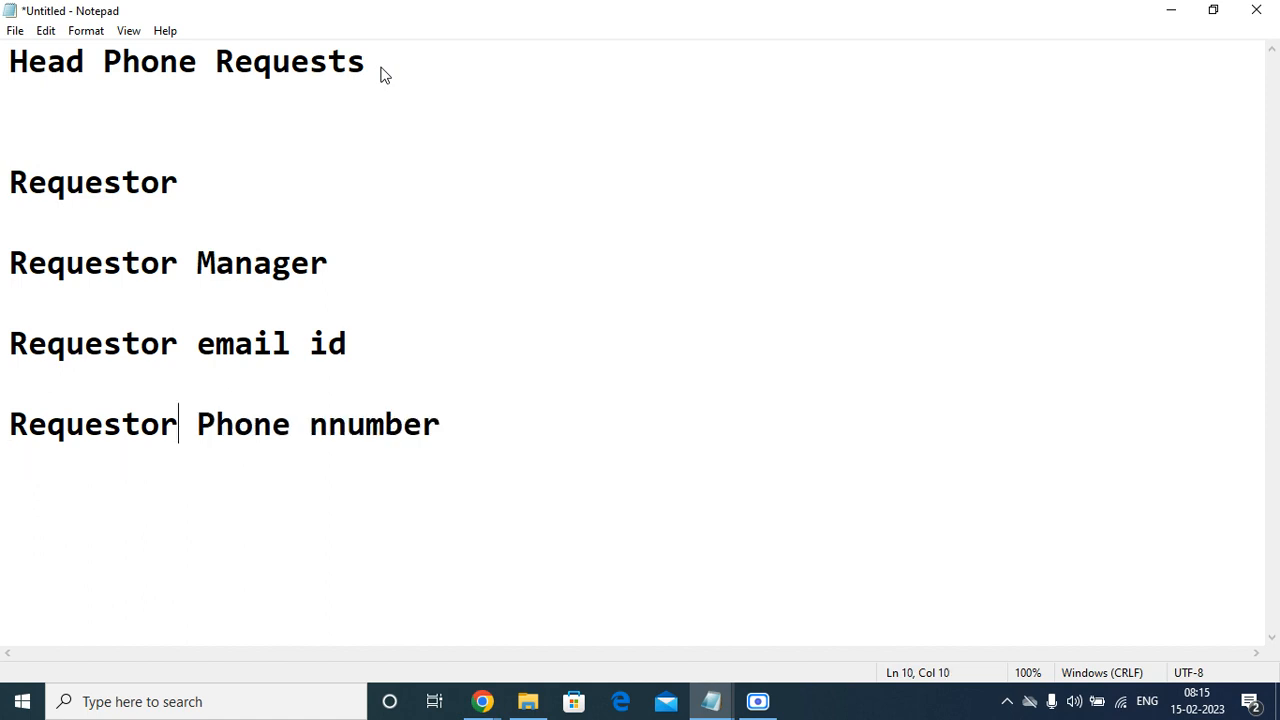
Add a line reading "Type of Head phone" below the phone number entry, separated by blank lines.
click(458, 420)
key(Return)
key(Return)
key(Return)
text(TYpe)
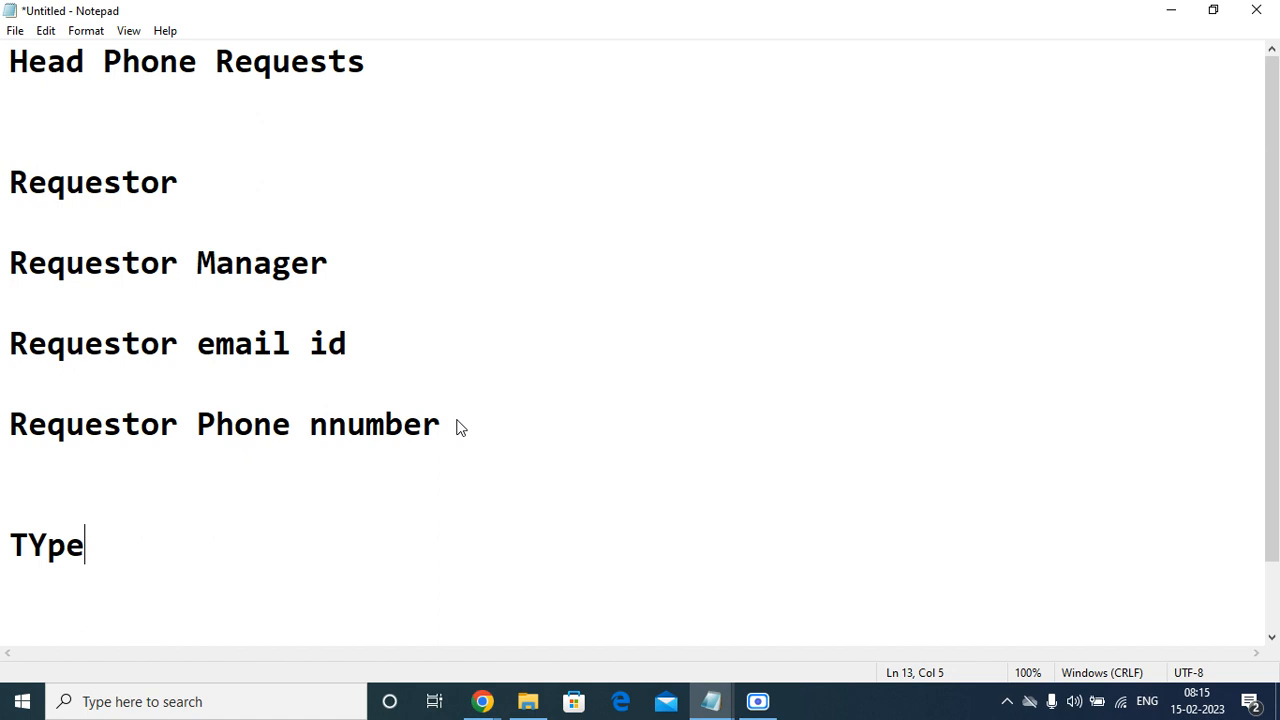
key(BackSpace)
key(BackSpace)
key(BackSpace)
text(ype of )
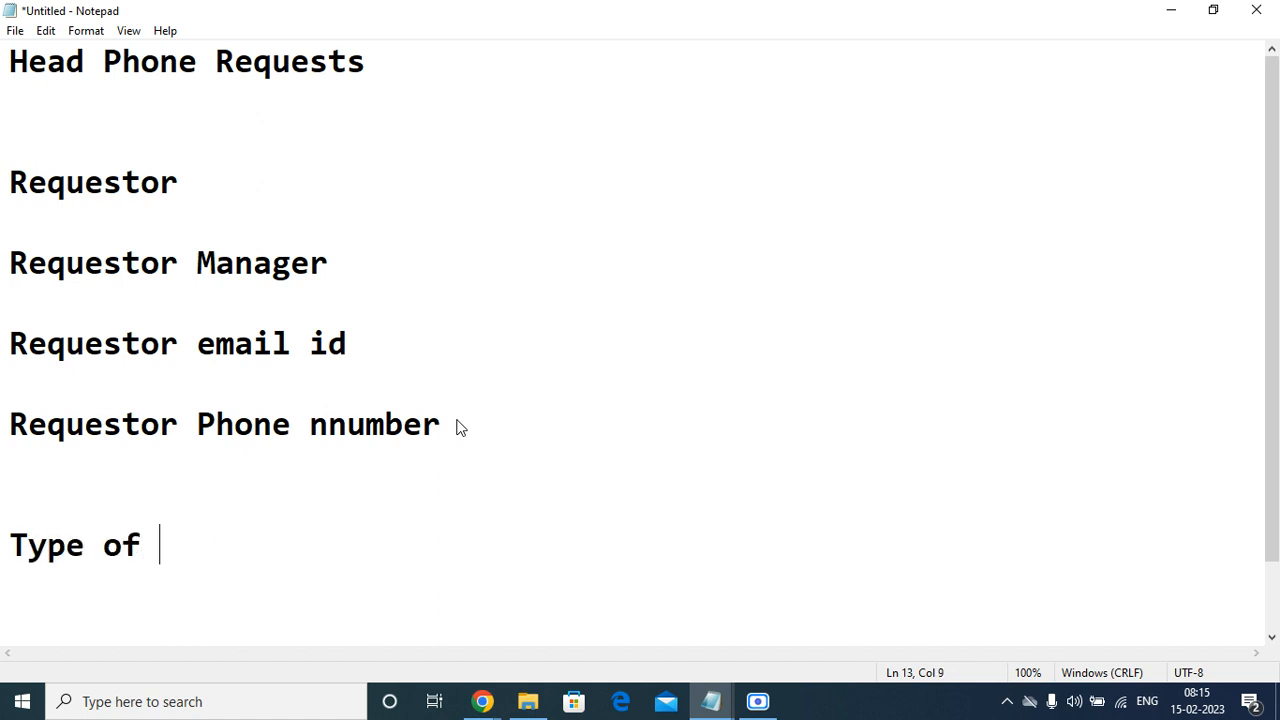
text(Heqd)
key(BackSpace)
key(BackSpace)
text(ad)
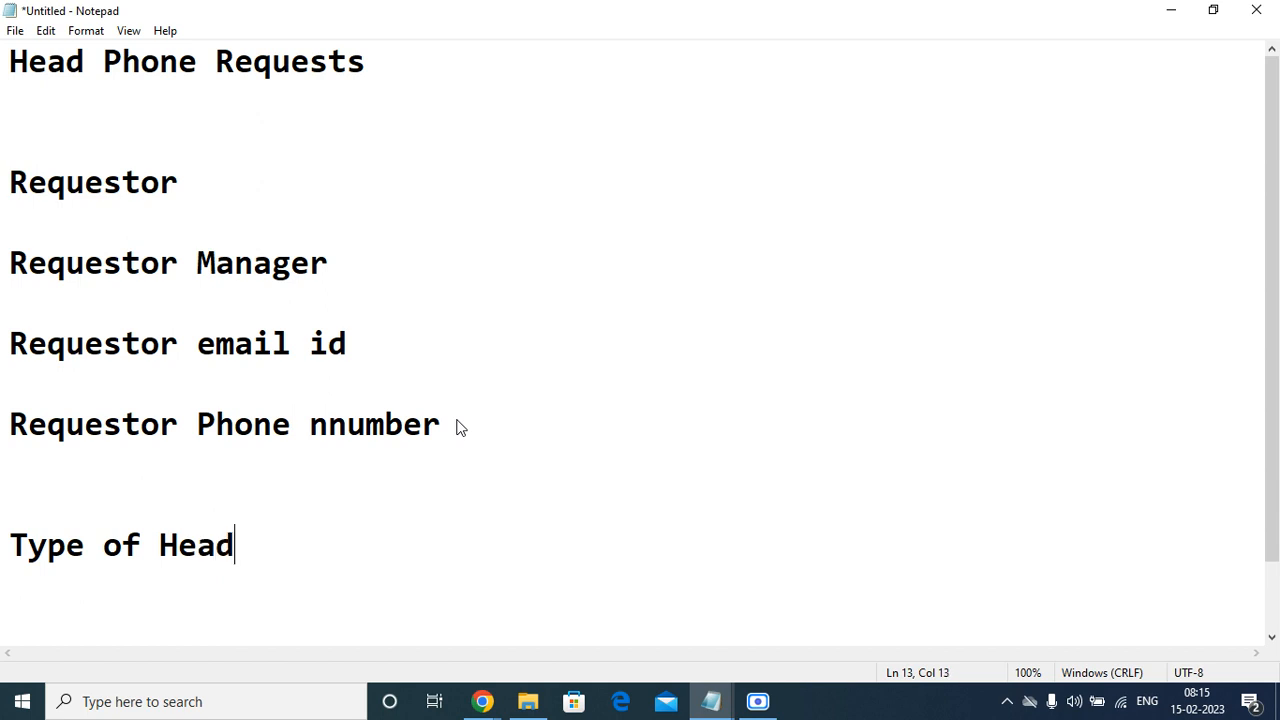
text( phone)
key(Return)
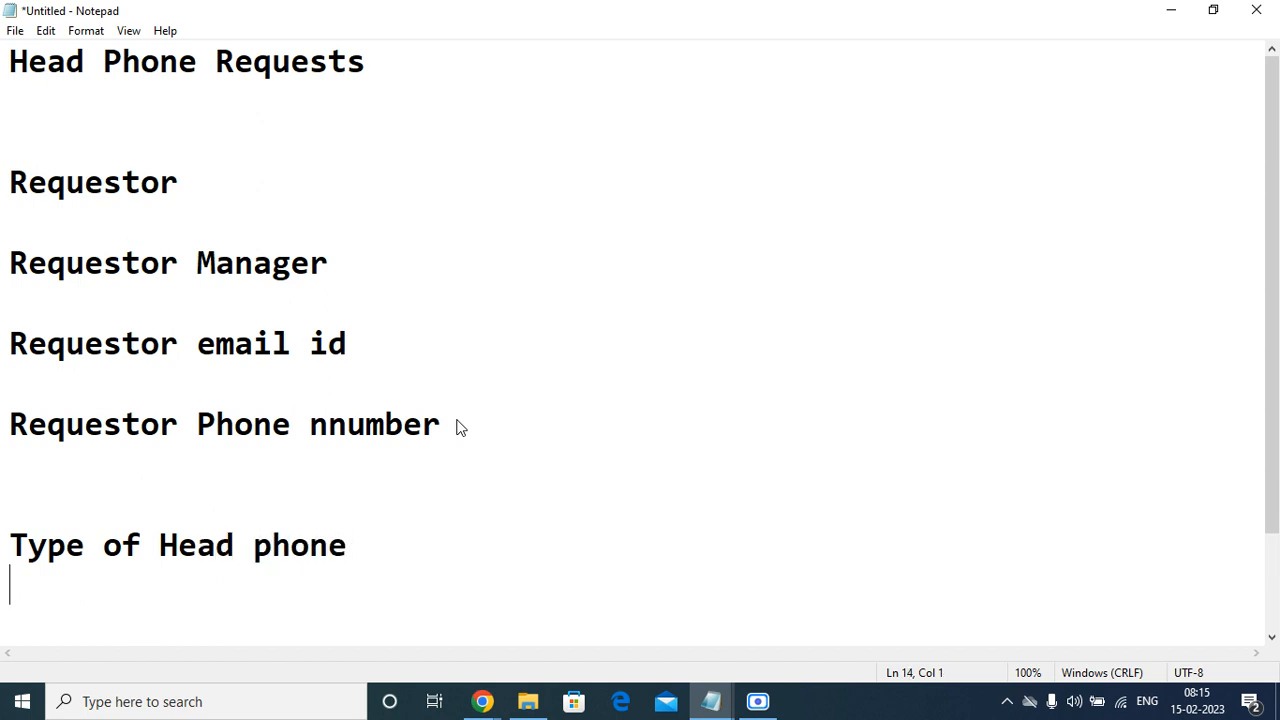
Add a "Brand" line below "Type of Head phone", leaving one blank line between them.
key(Return)
key(Return)
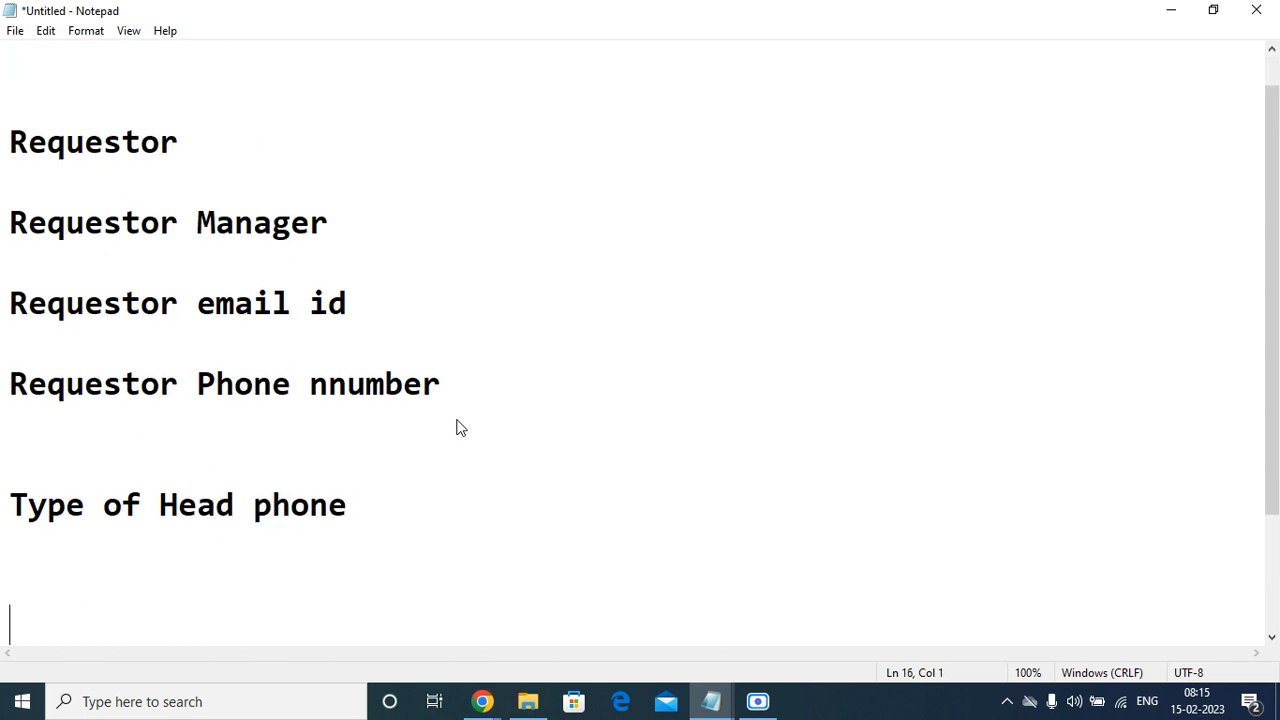
key(BackSpace)
text(Con)
key(BackSpace)
key(BackSpace)
key(BackSpace)
text(Ba)
key(BackSpace)
text(ran)
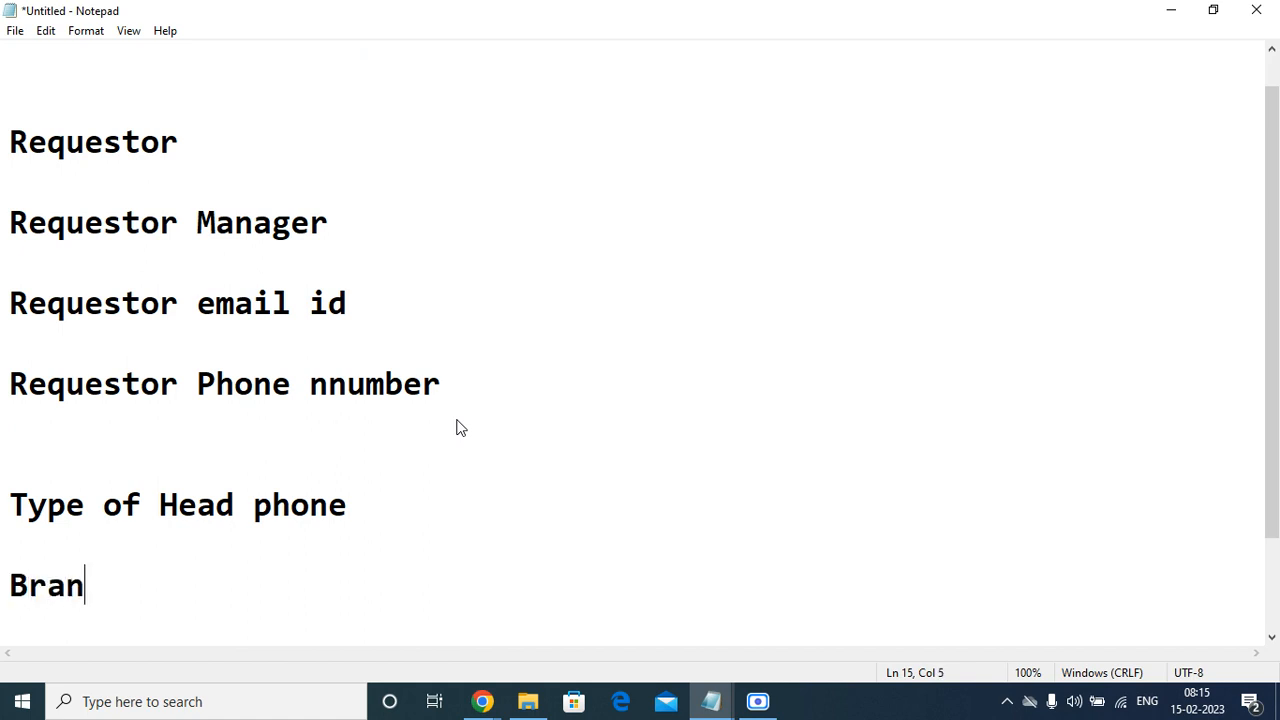
text(d)
Add a line reading "Business Justifiation" below "Brand", leaving two blank lines between them.
key(Return)
key(Return)
key(Return)
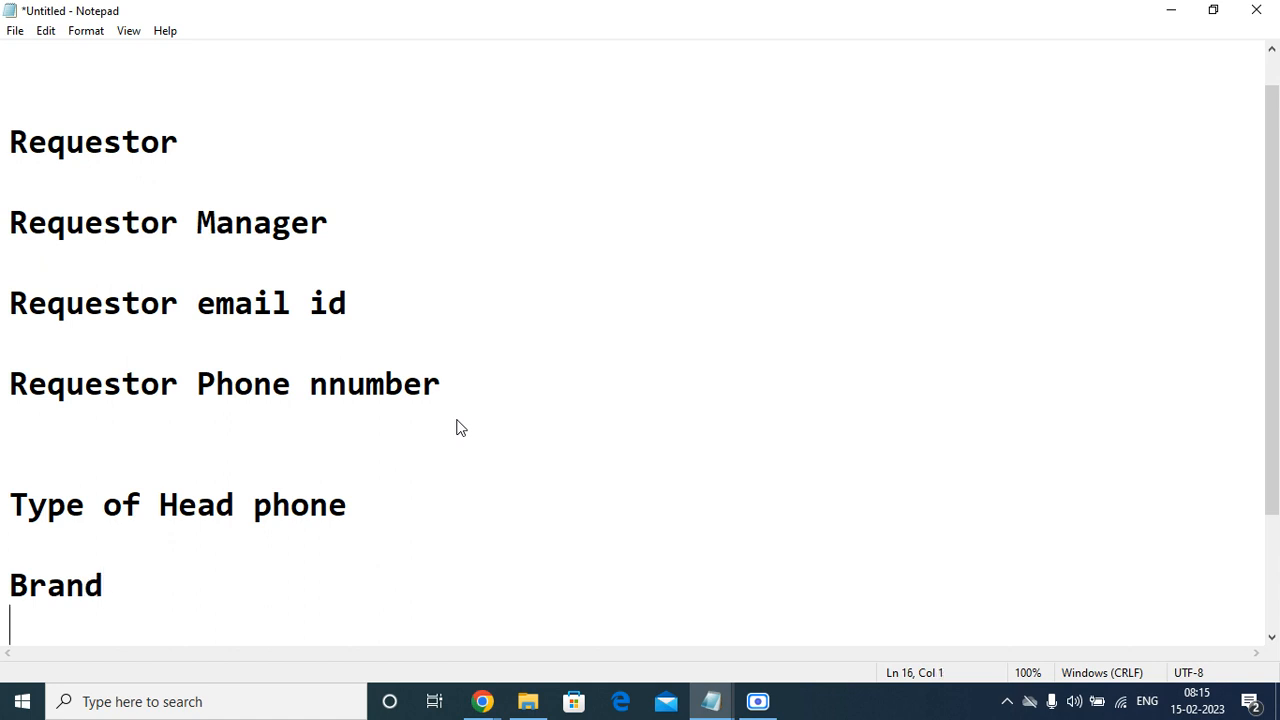
text(Busienss)
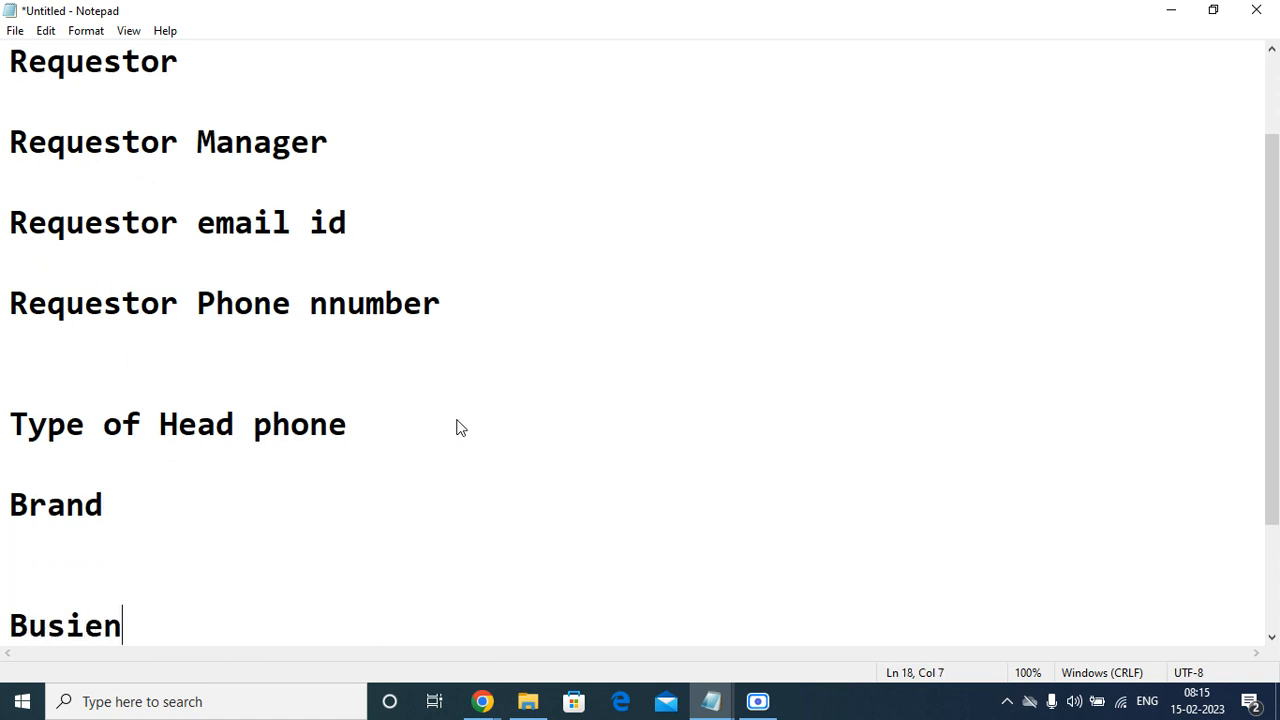
key(BackSpace)
key(BackSpace)
key(BackSpace)
key(BackSpace)
text(ness Just)
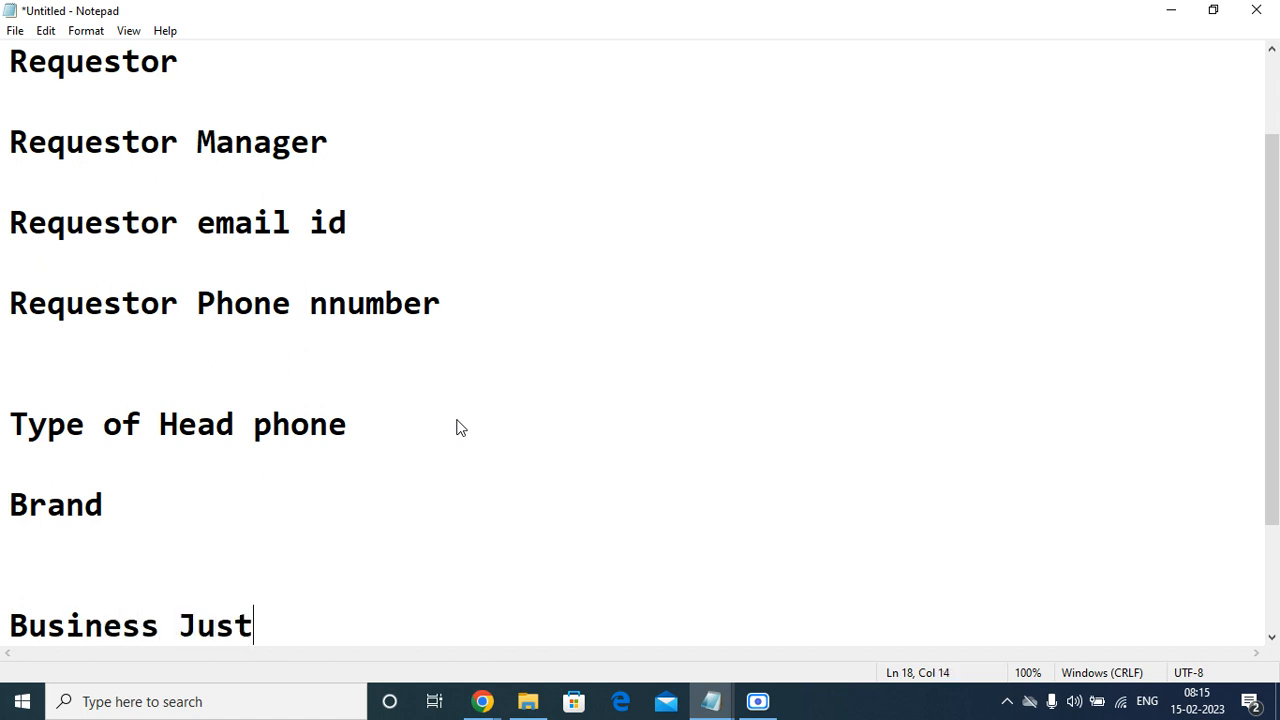
text(ifiation)
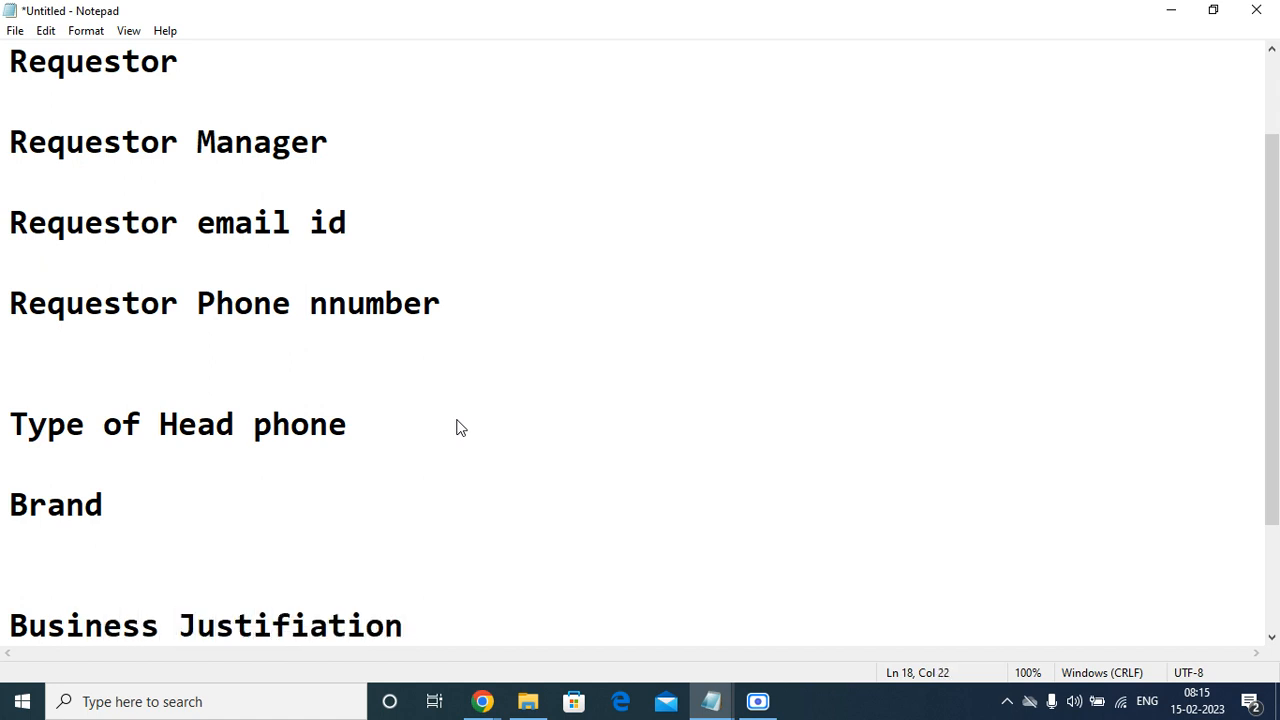
Add a "Comments" line below the business justification entry, leaving one blank line between them.
key(Return)
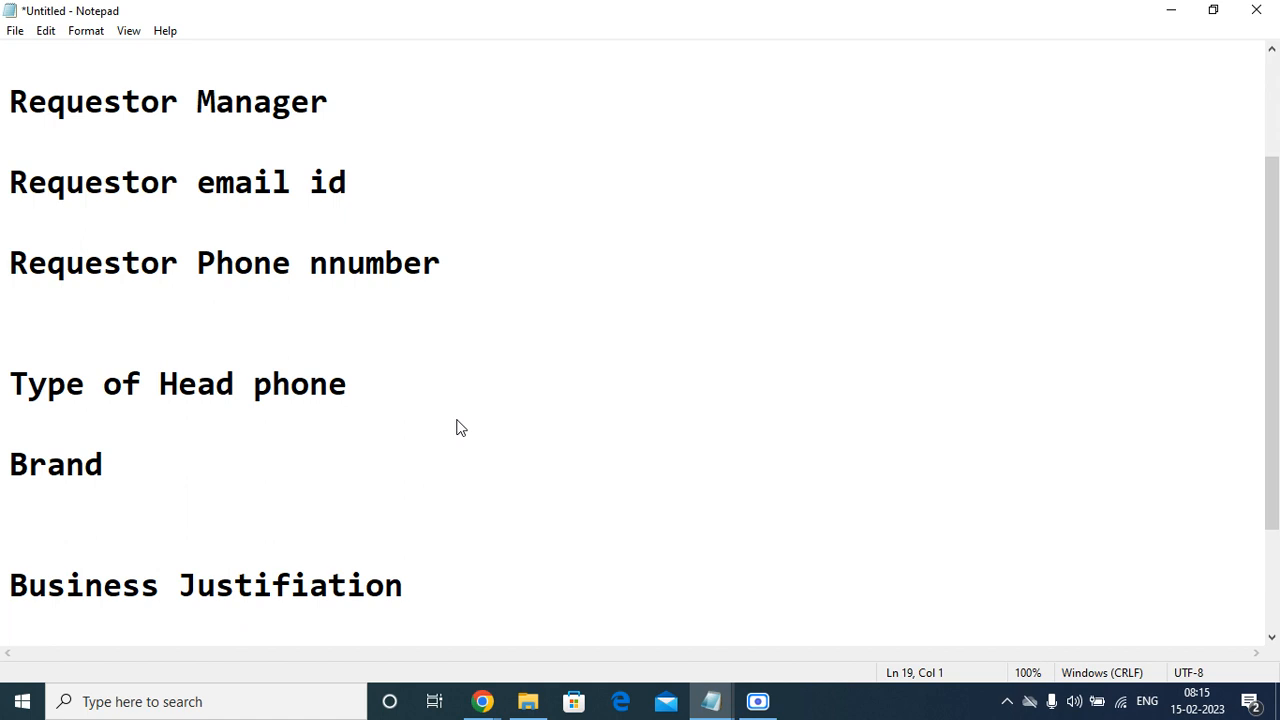
key(Return)
text(Comments)
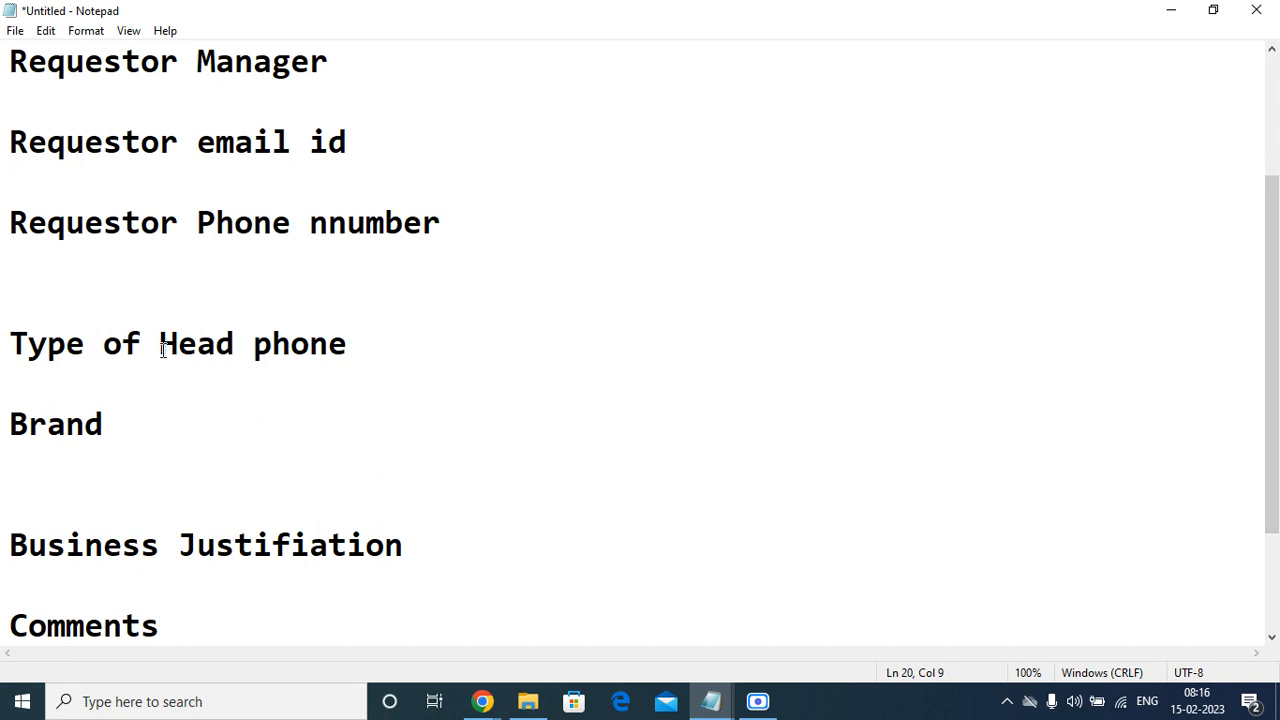
Copy the heading text "Head Phone Requests" from the first line of the note.
scroll(163, 345, up, 2)
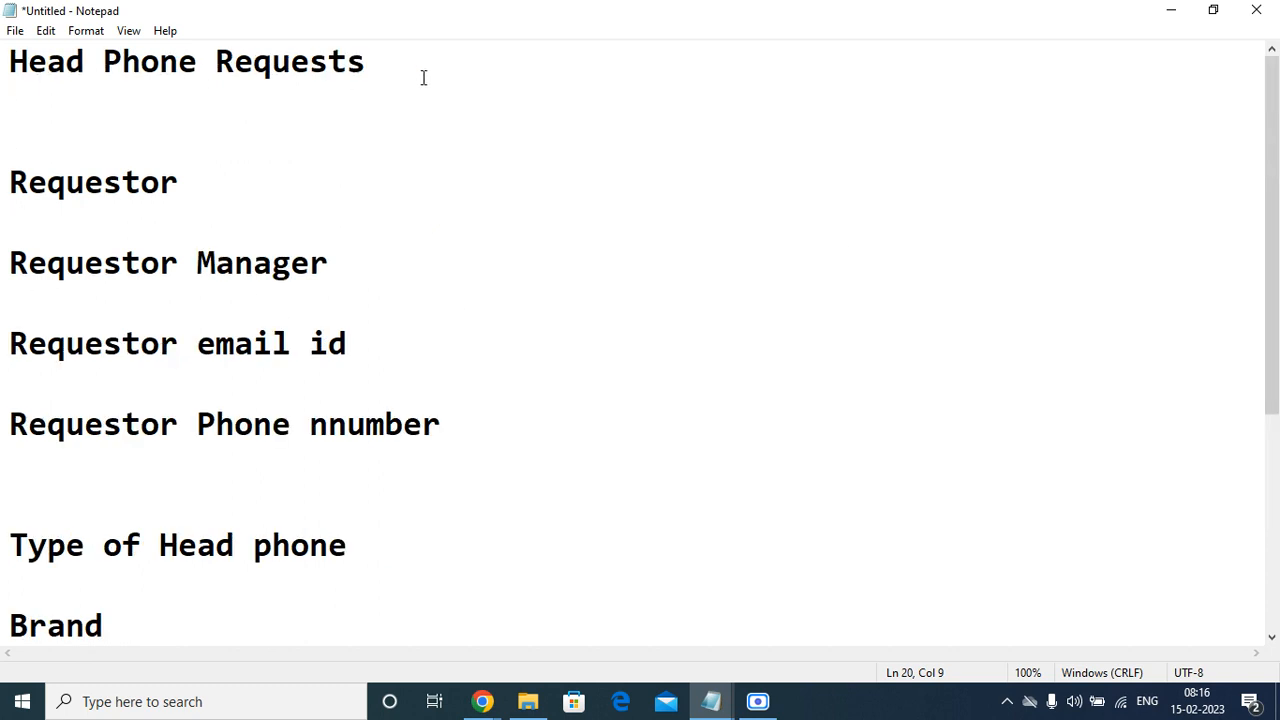
drag(423, 77, 2, 14)
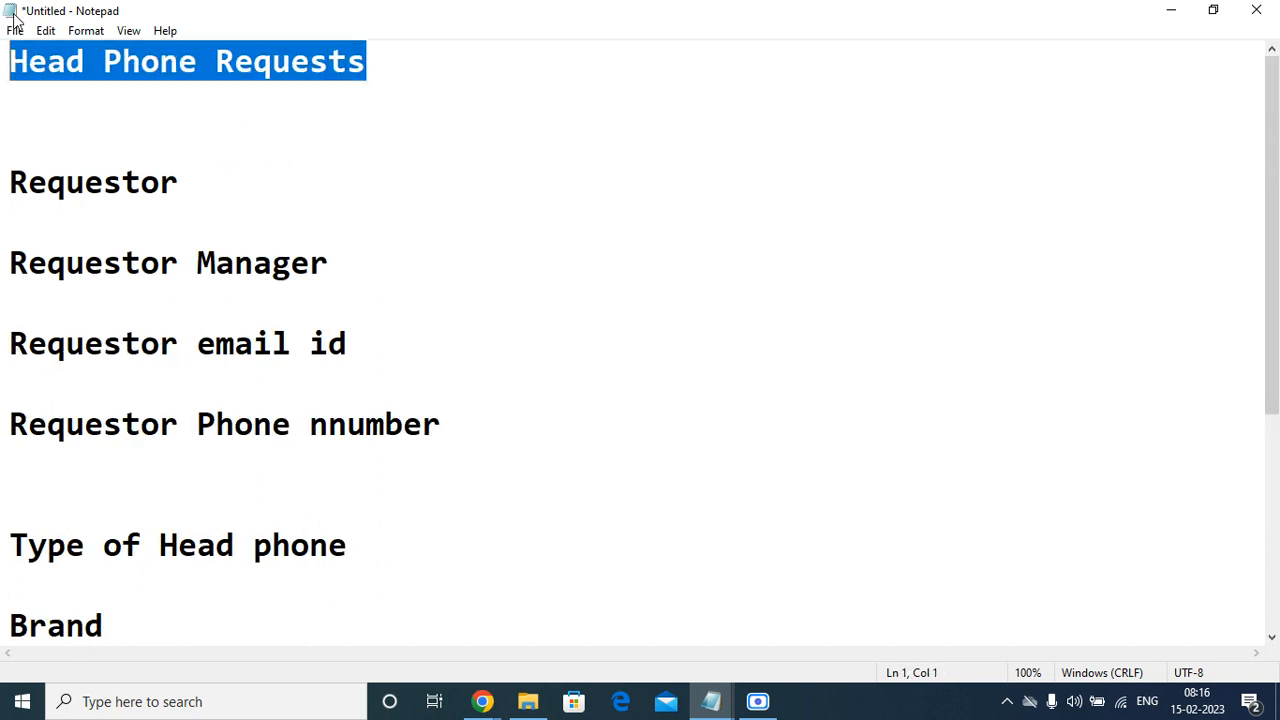
right_click(113, 63)
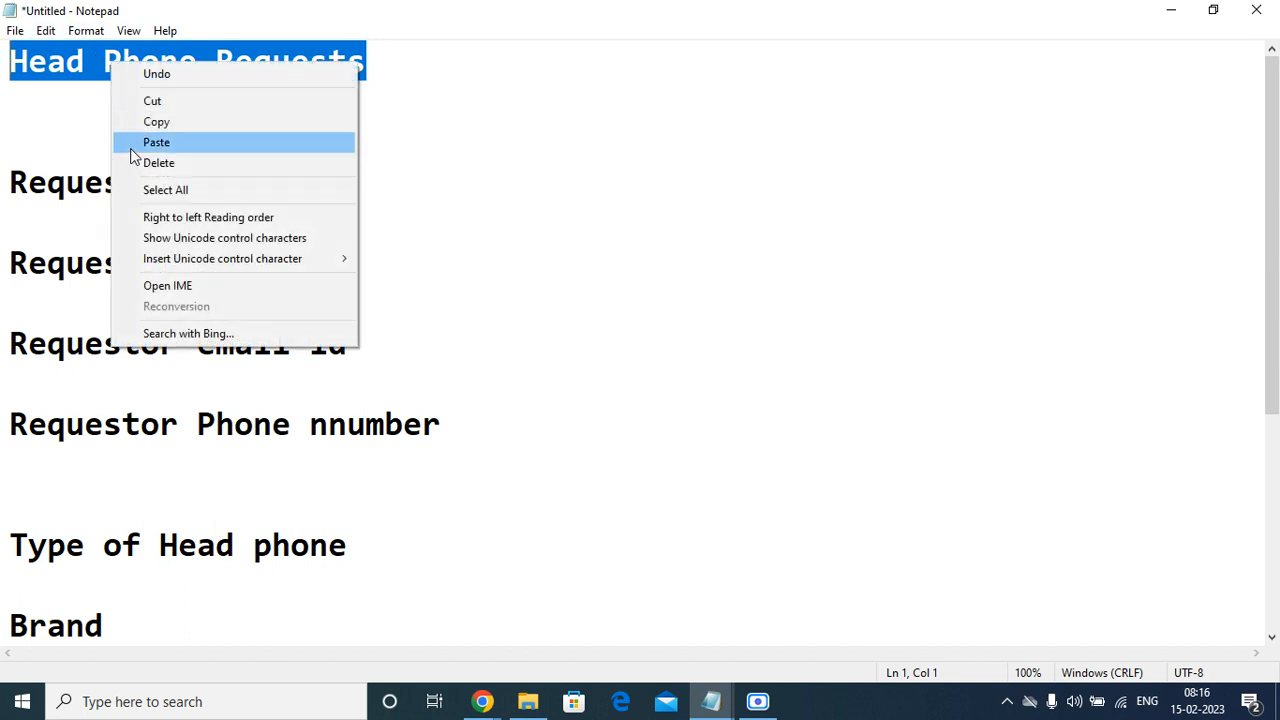
click(170, 121)
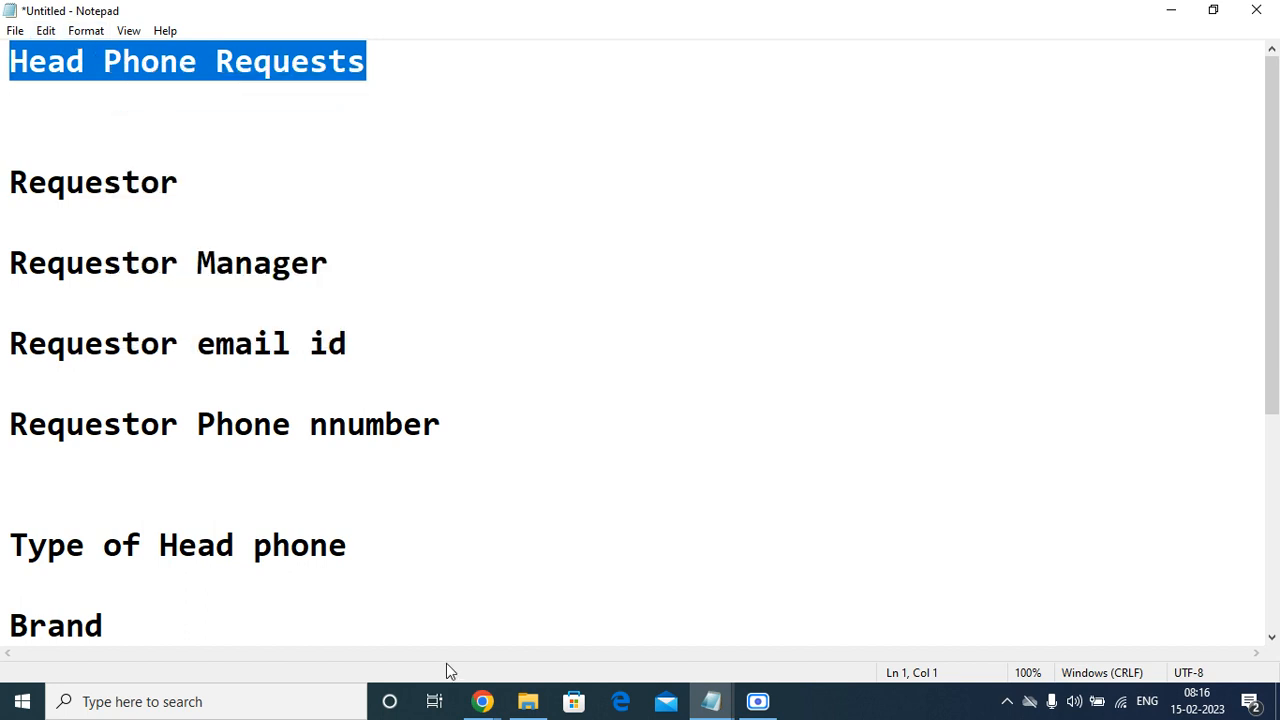
Switch to the ServiceNow instance in Chrome and open the Catalogs module, filtering the navigator by "service cat".
mouse_move(482, 701)
click(303, 582)
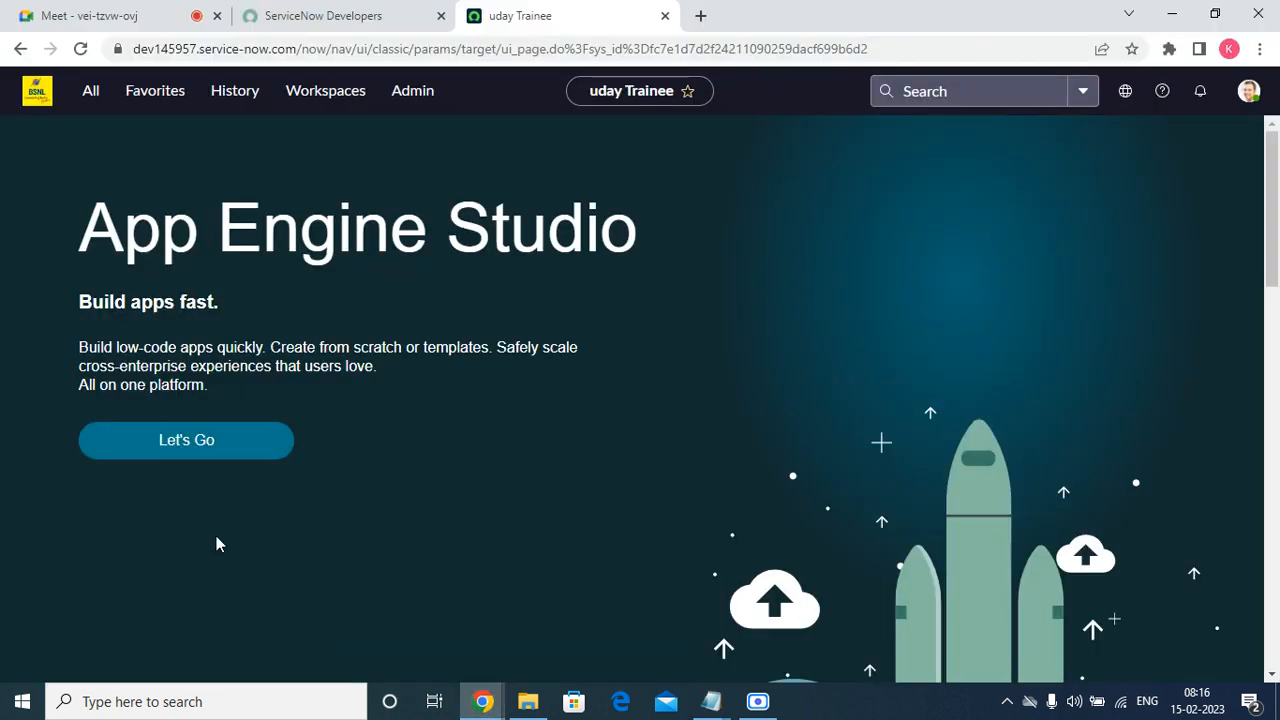
click(92, 92)
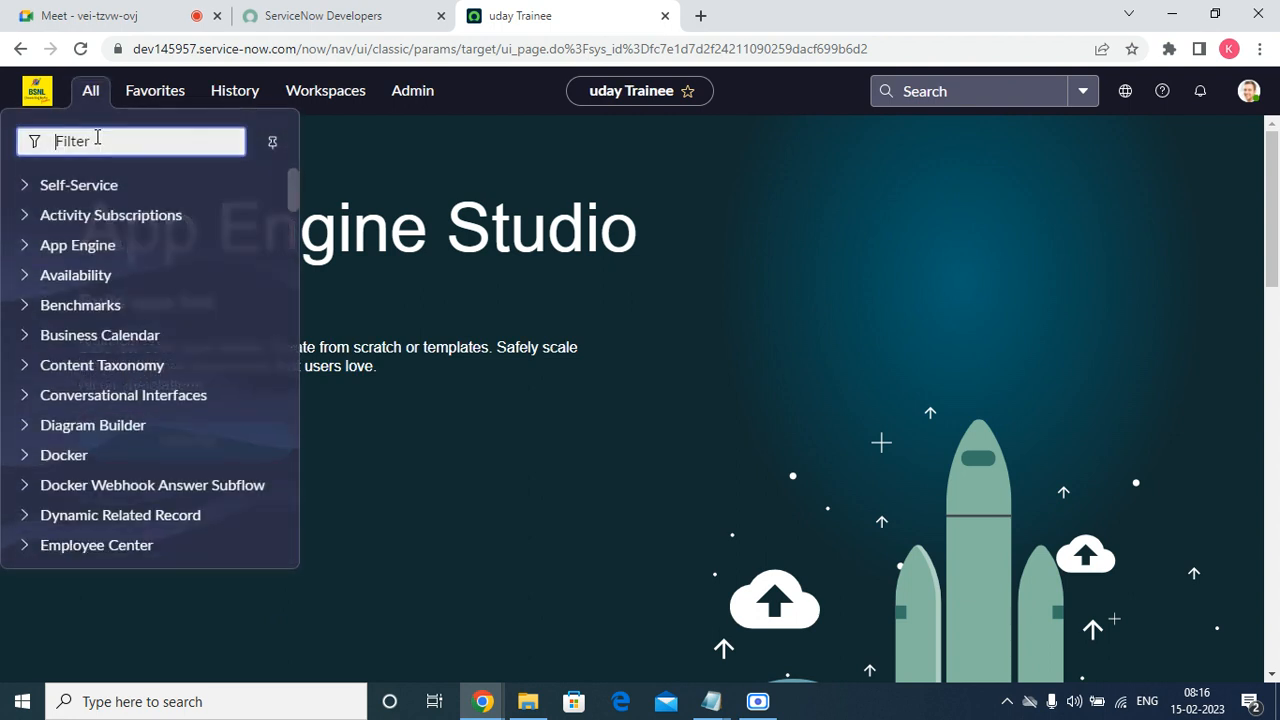
text(service)
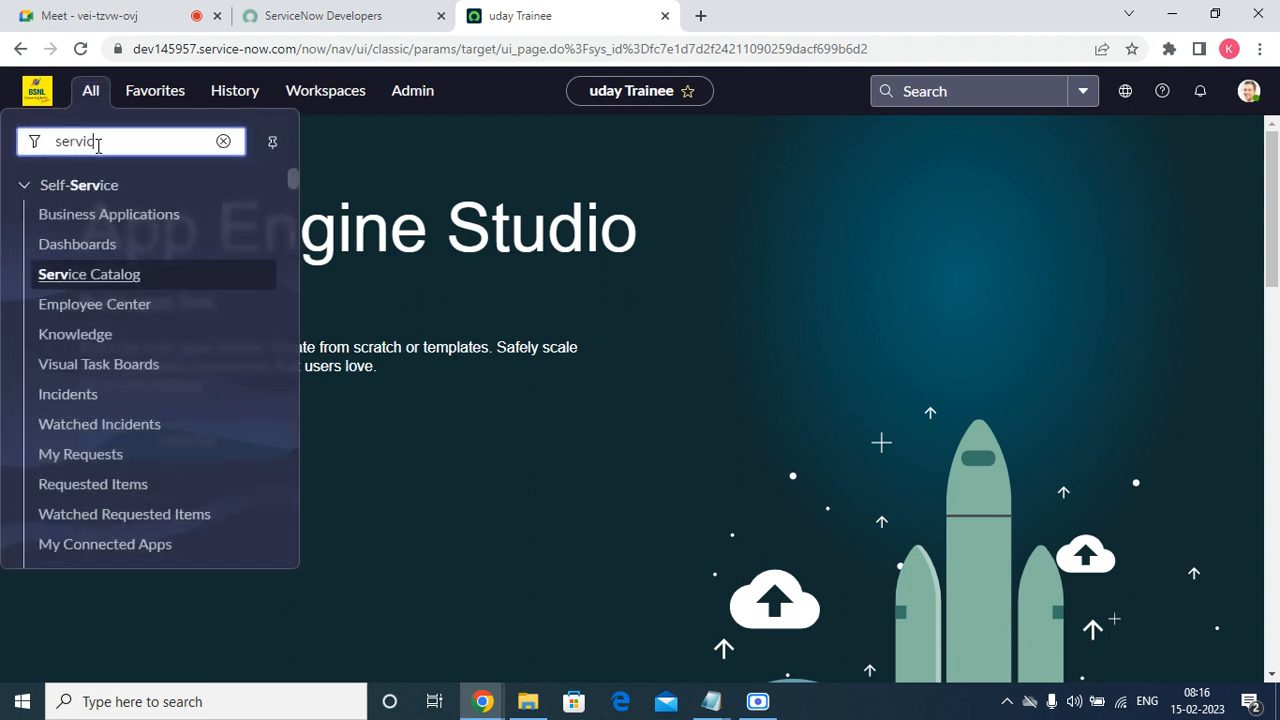
text( cat)
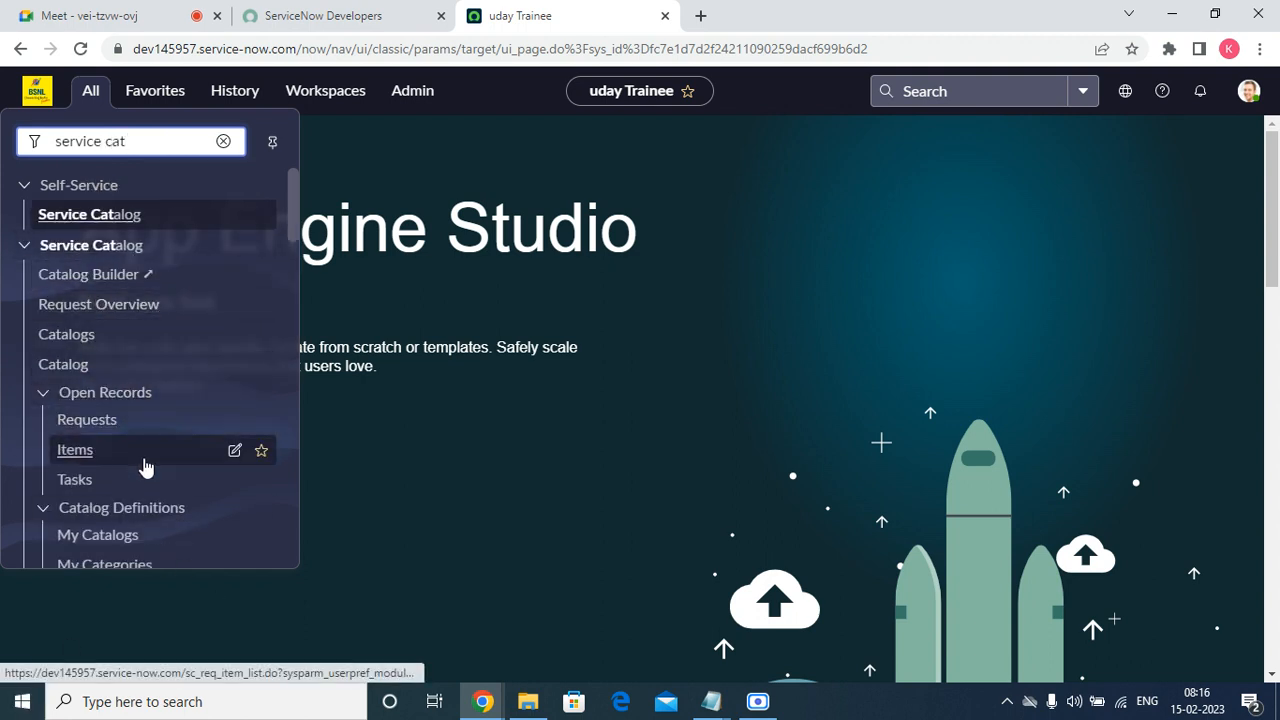
click(79, 340)
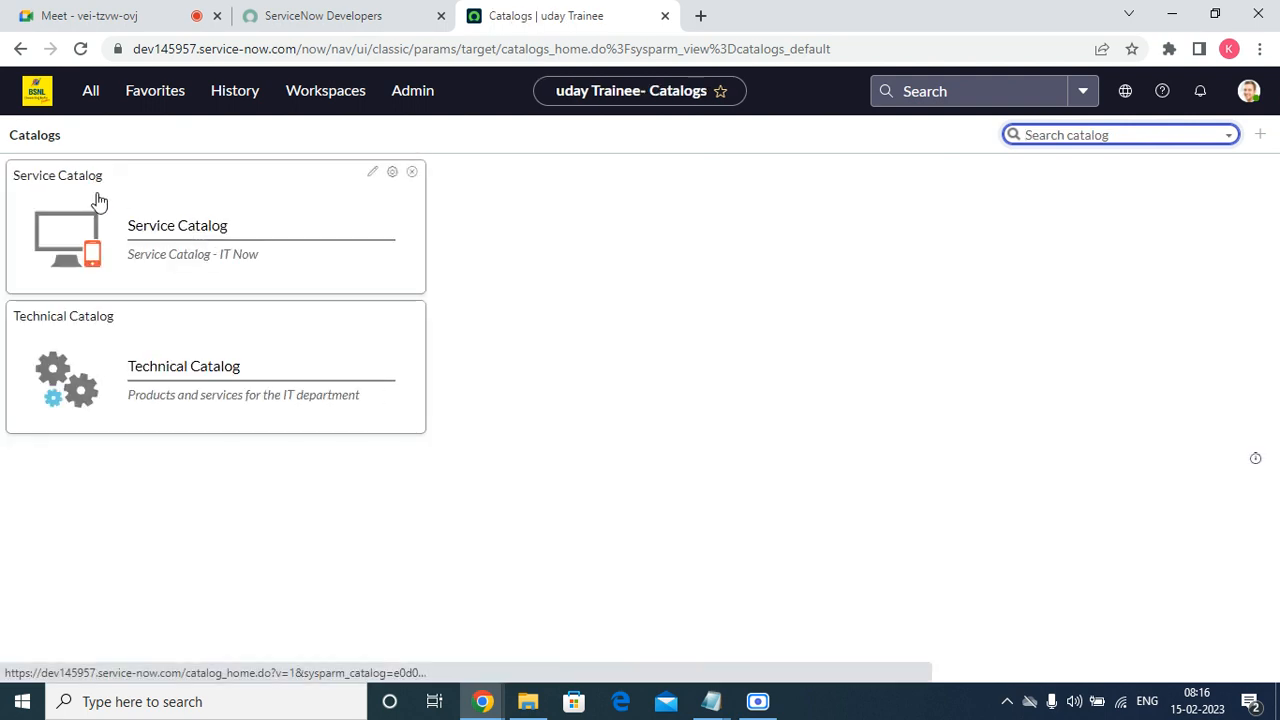
Open the Maintain Catalogs list from the Catalog Definitions modules of Service Catalog.
click(92, 92)
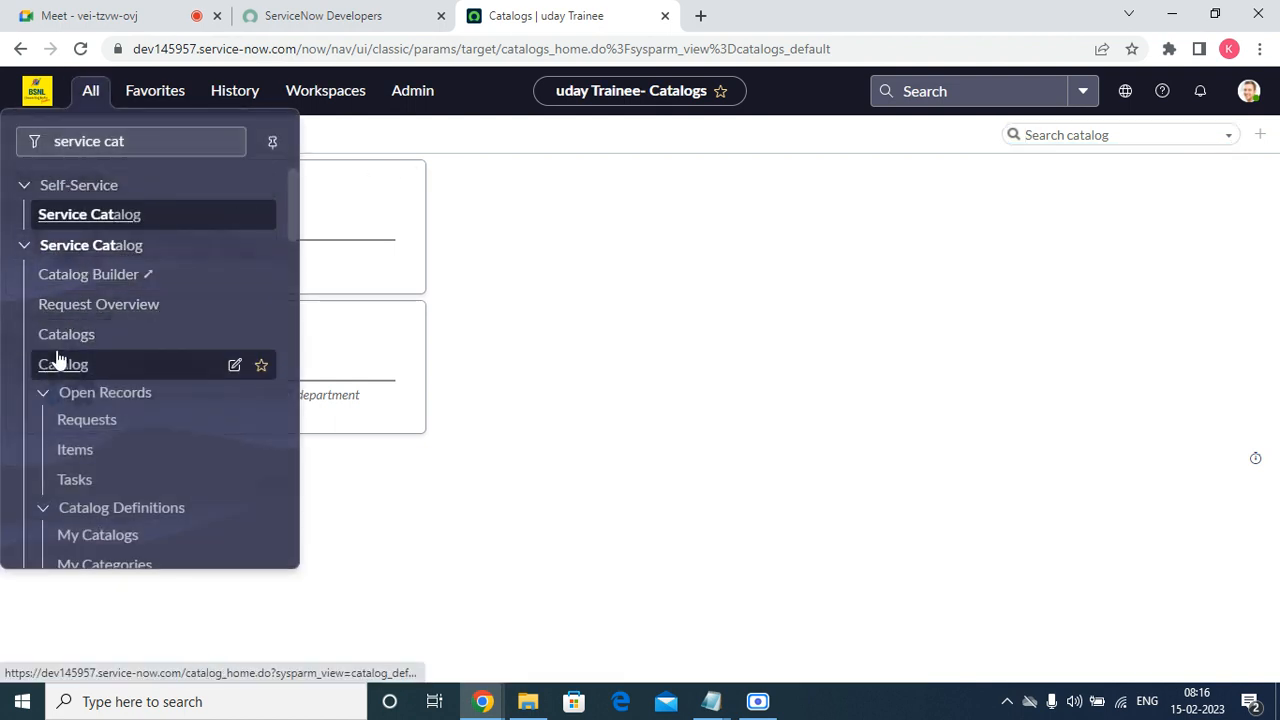
scroll(86, 455, down, 5)
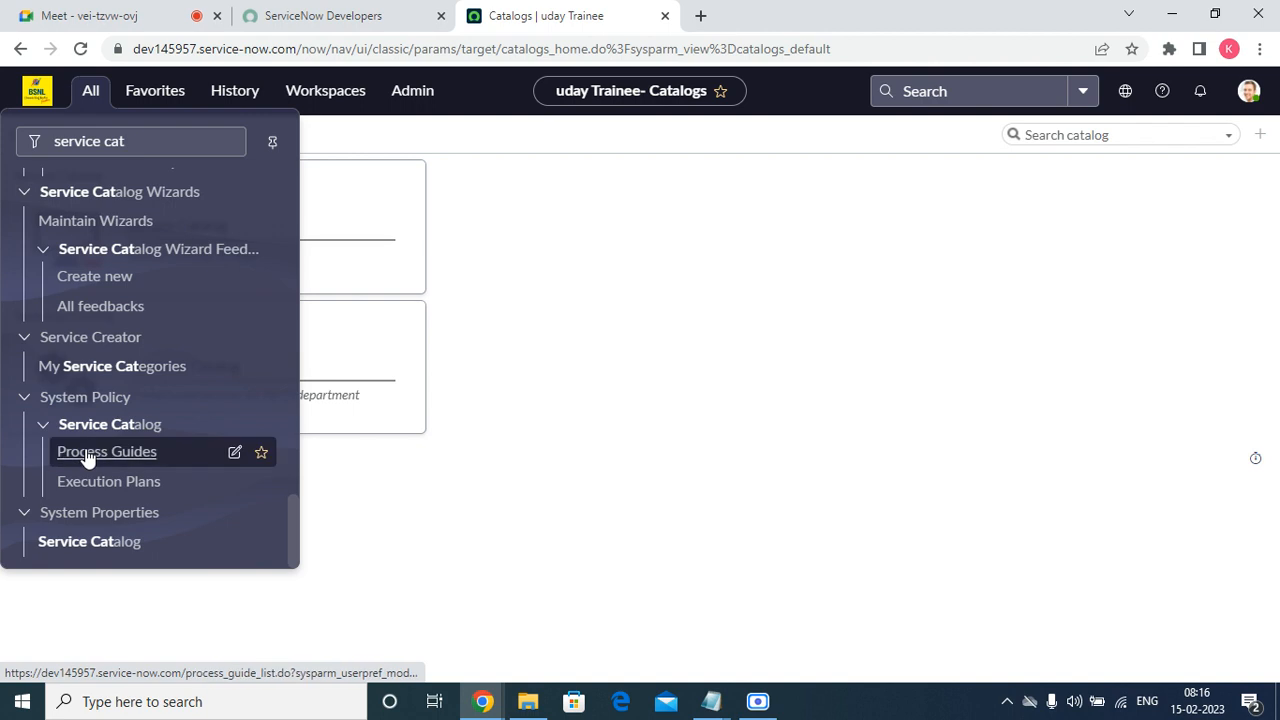
scroll(86, 452, up, 5)
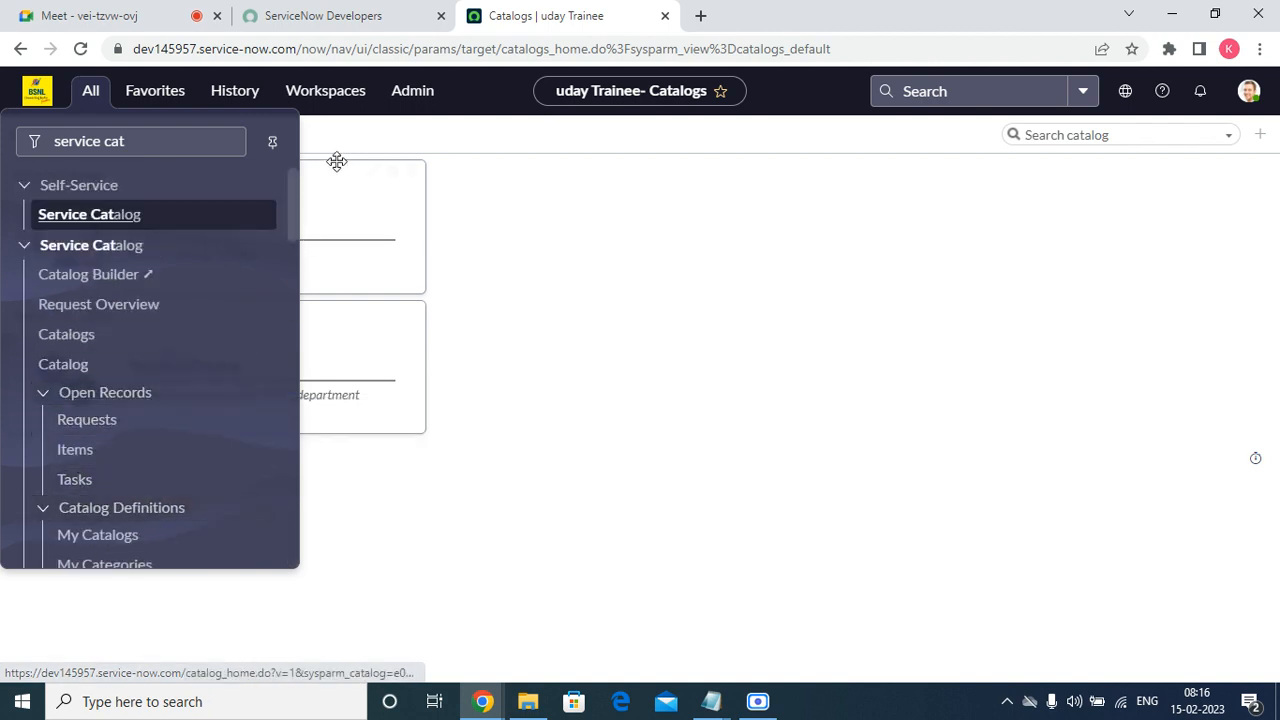
drag(291, 211, 303, 262)
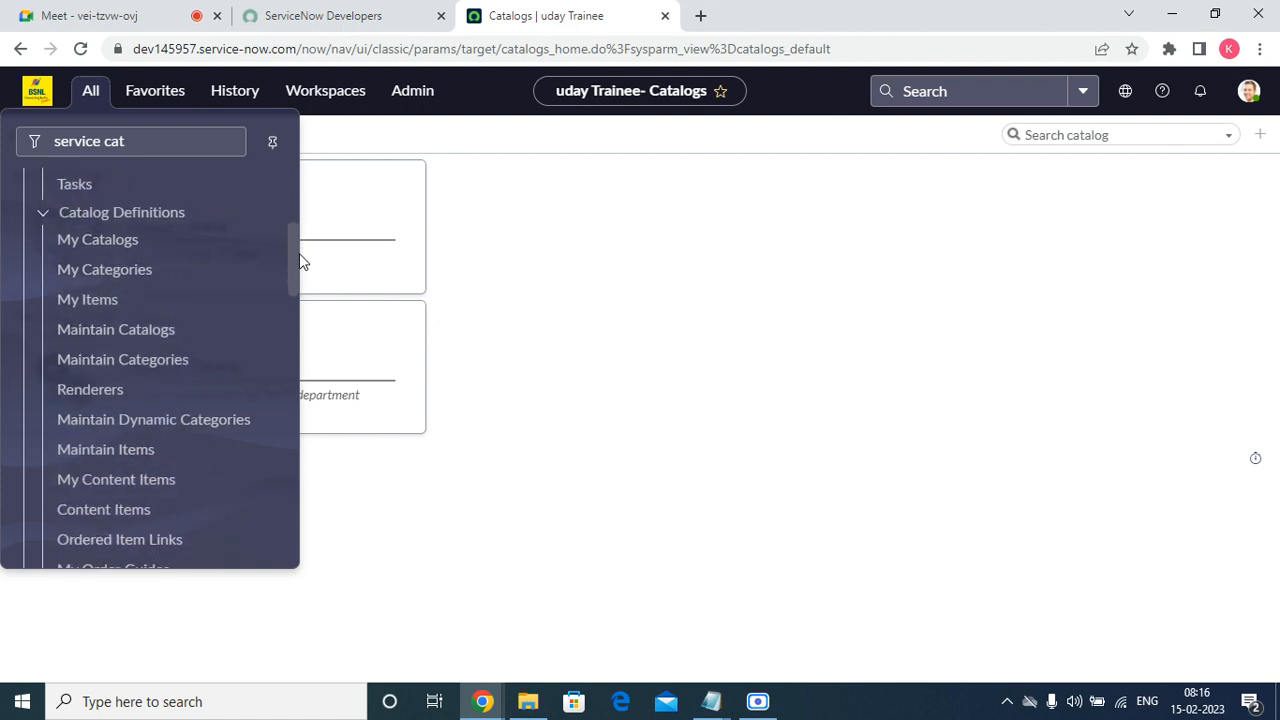
click(120, 333)
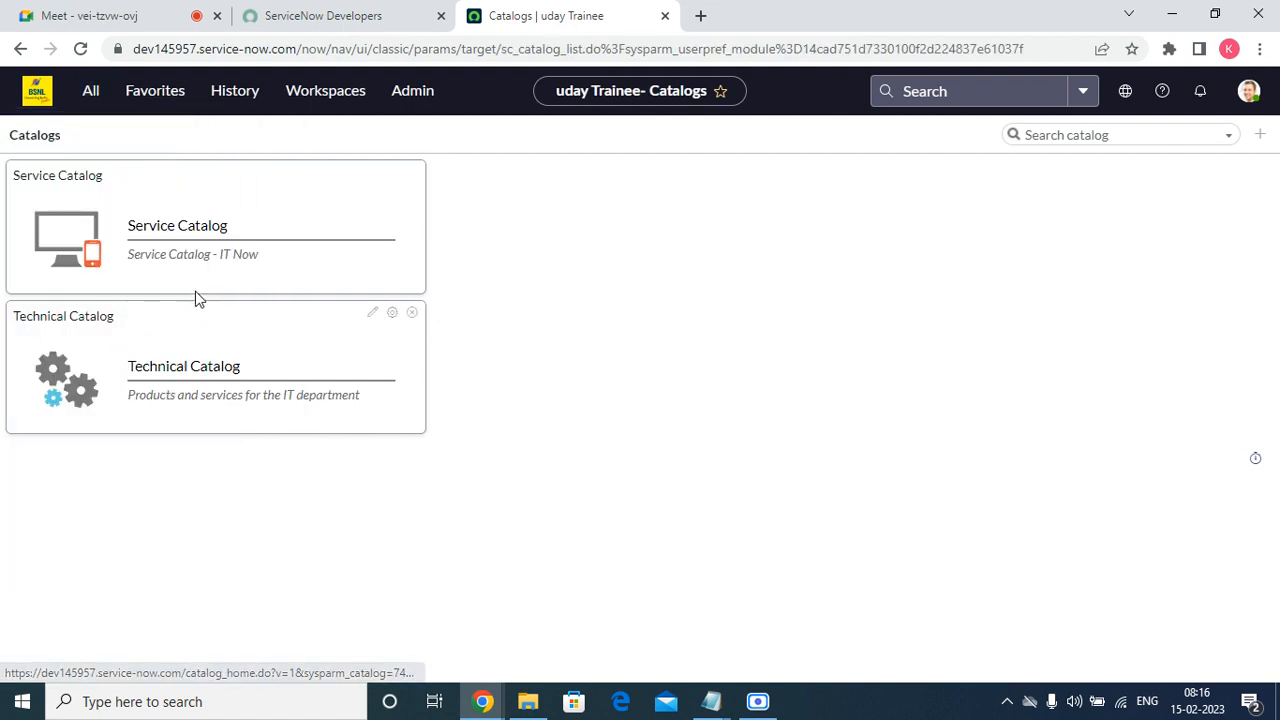
click(356, 266)
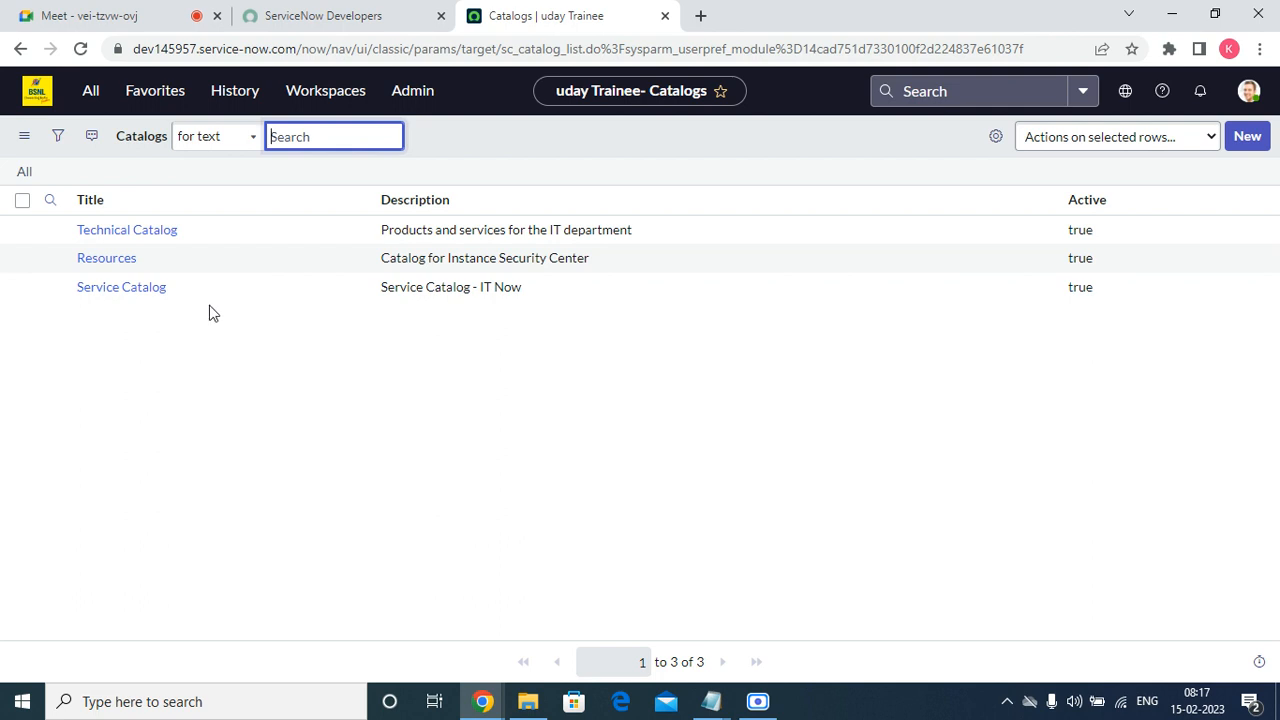
Open the Service Catalog record from the catalogs list and examine its form.
click(148, 291)
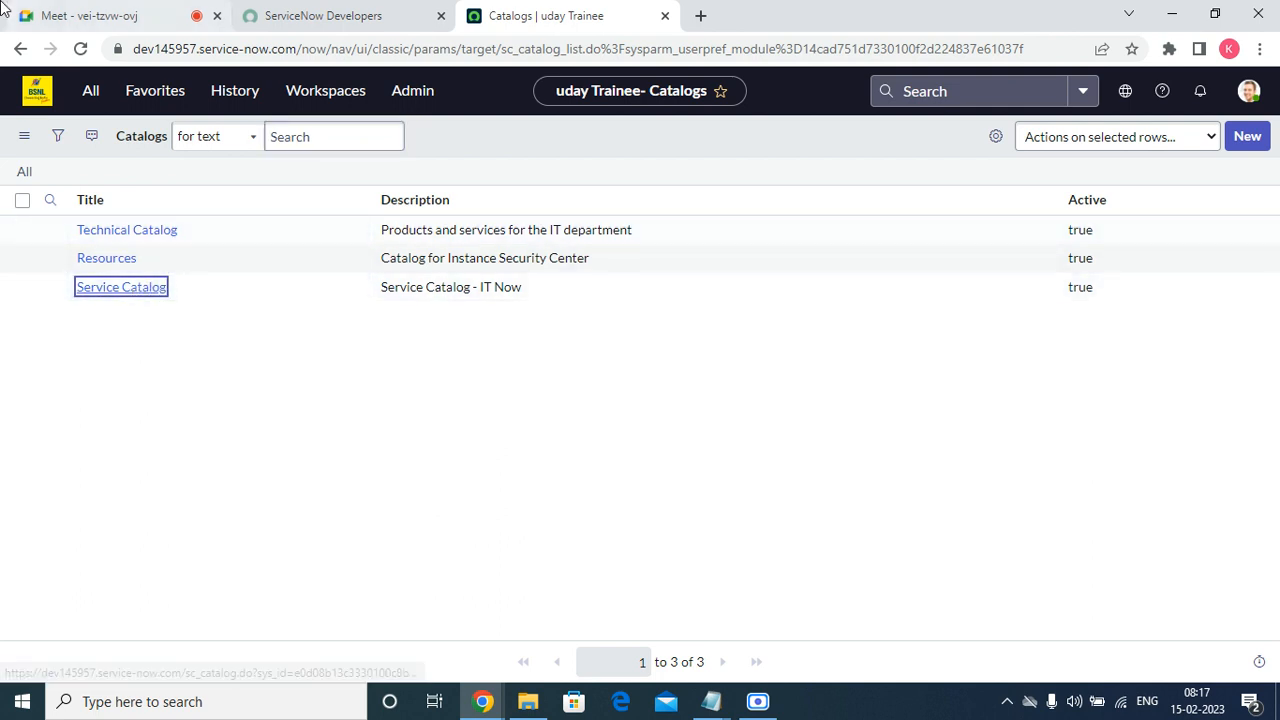
right_click(1278, 715)
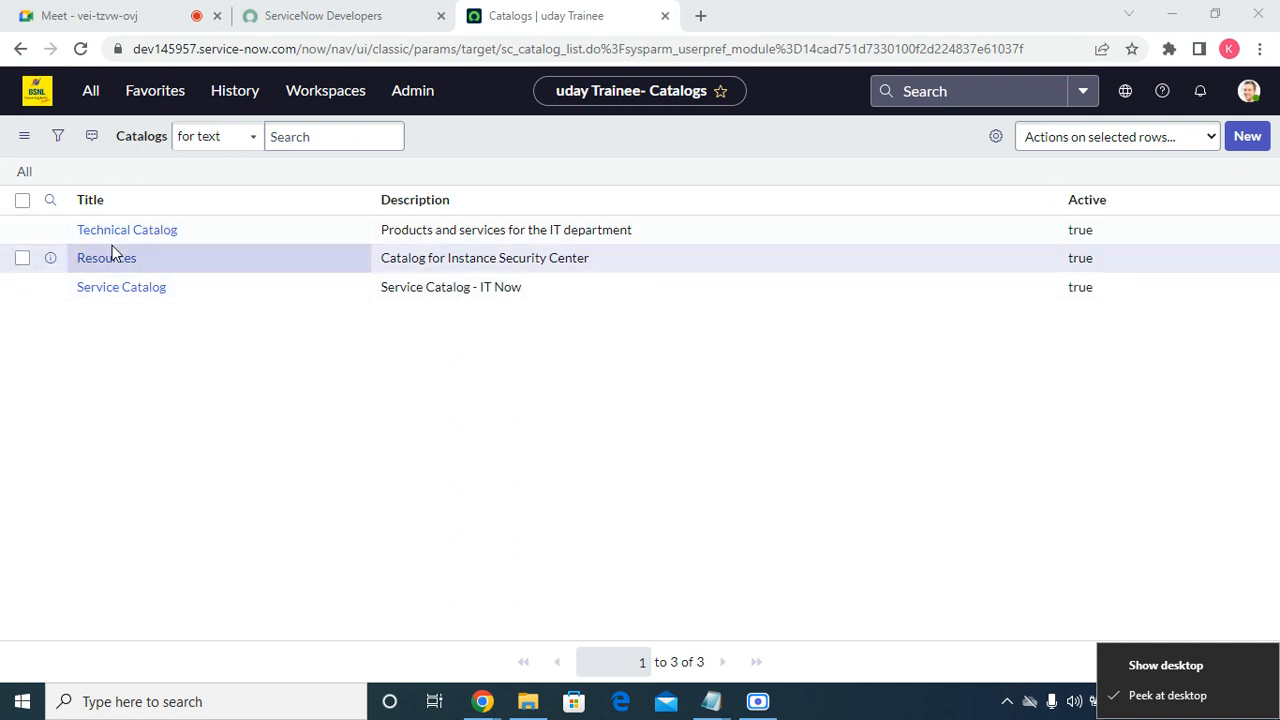
click(125, 294)
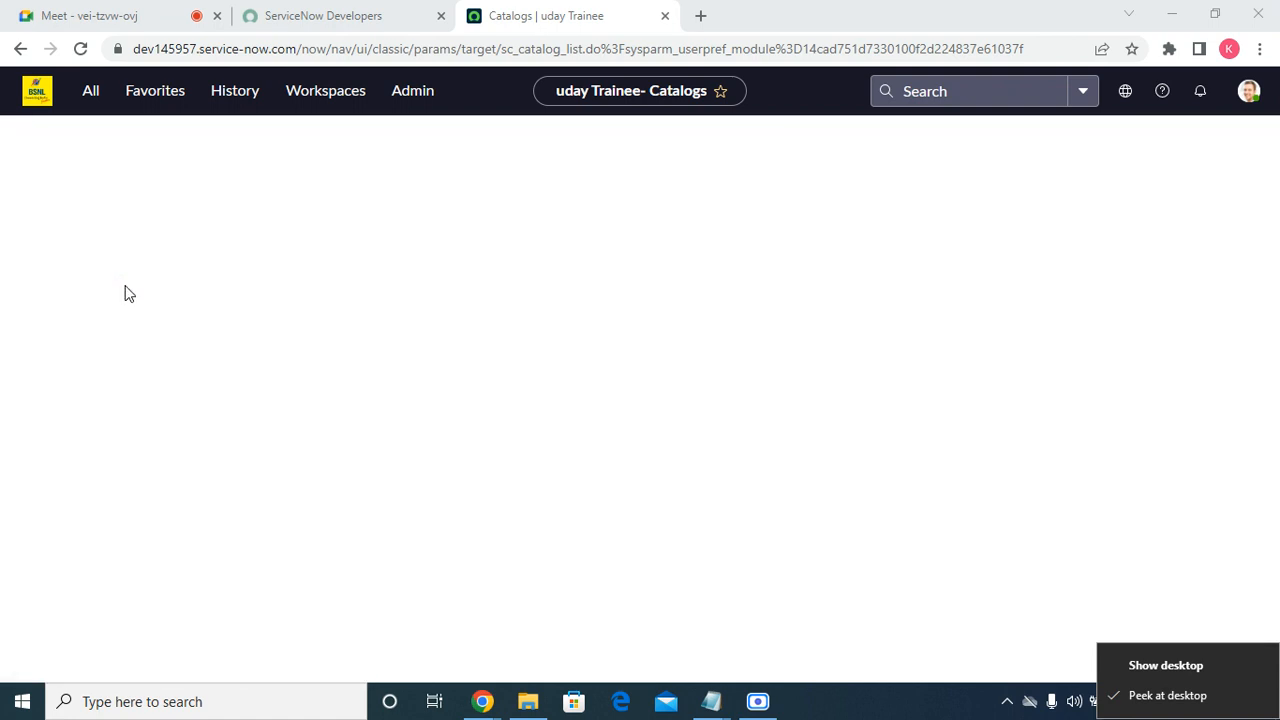
scroll(491, 360, down, 15)
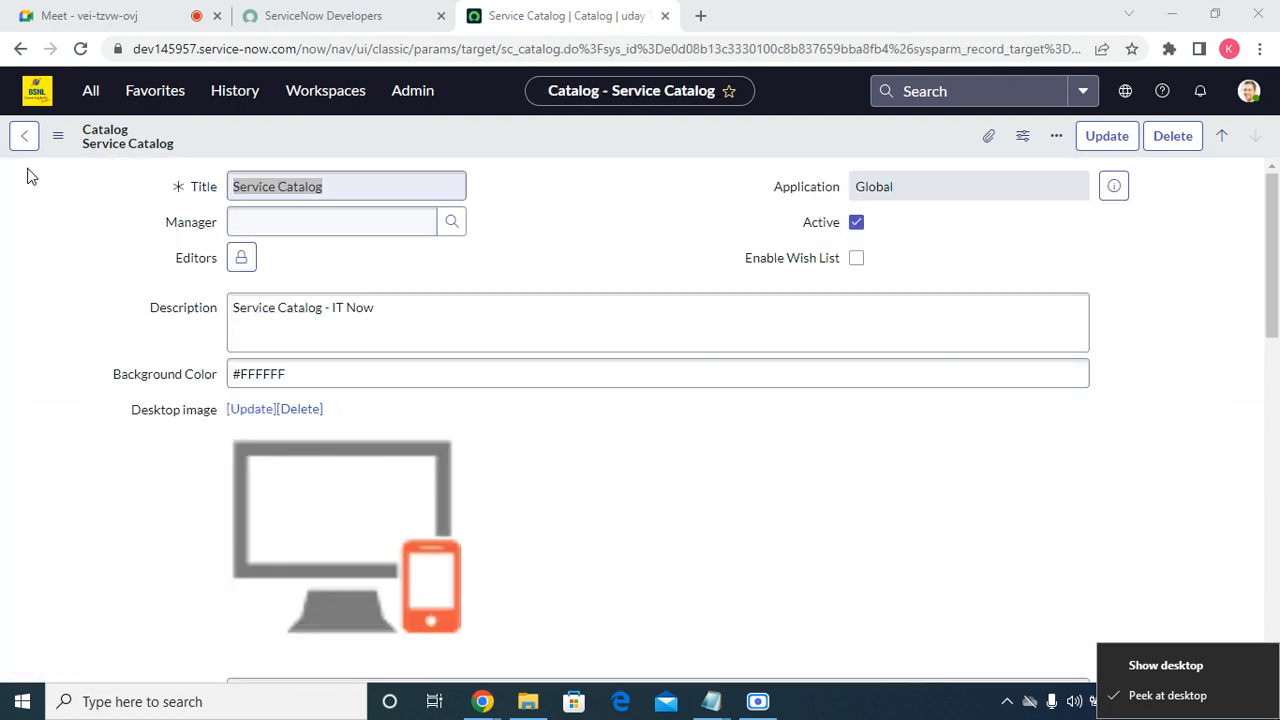
Add the Maintain Catalogs and Maintain Categories modules of Catalog Definitions to the favorites.
click(143, 93)
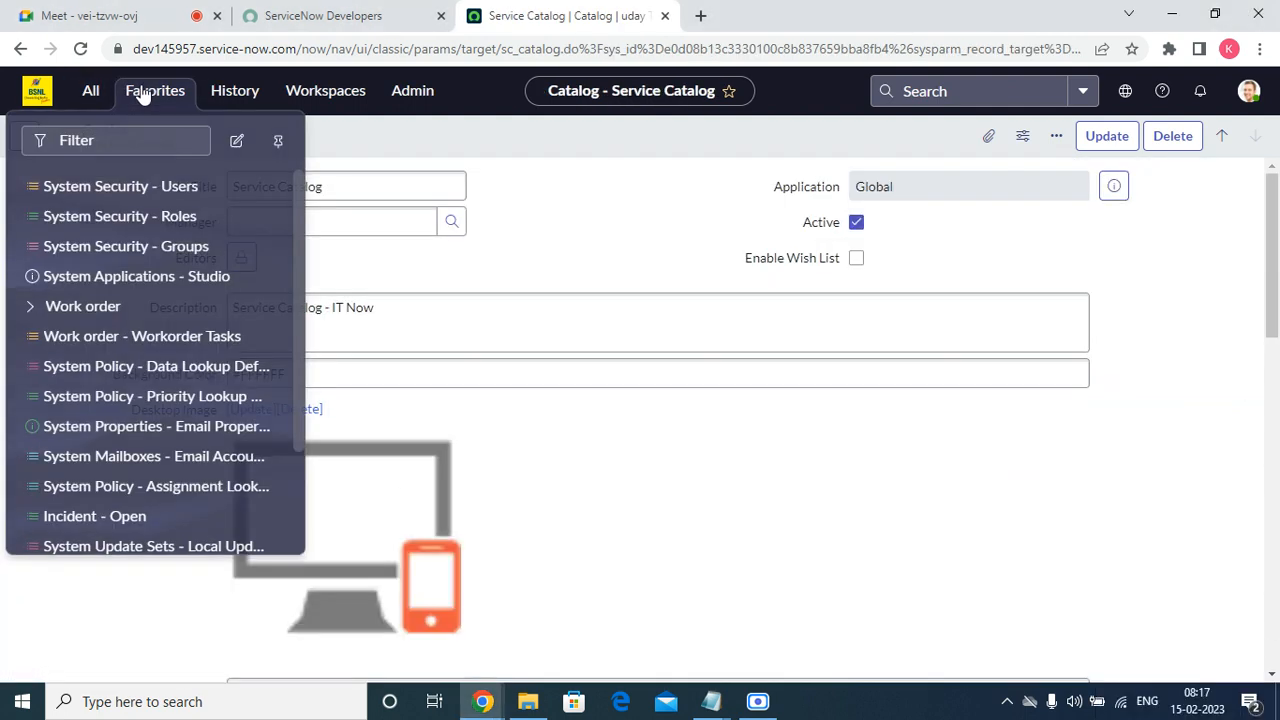
click(91, 103)
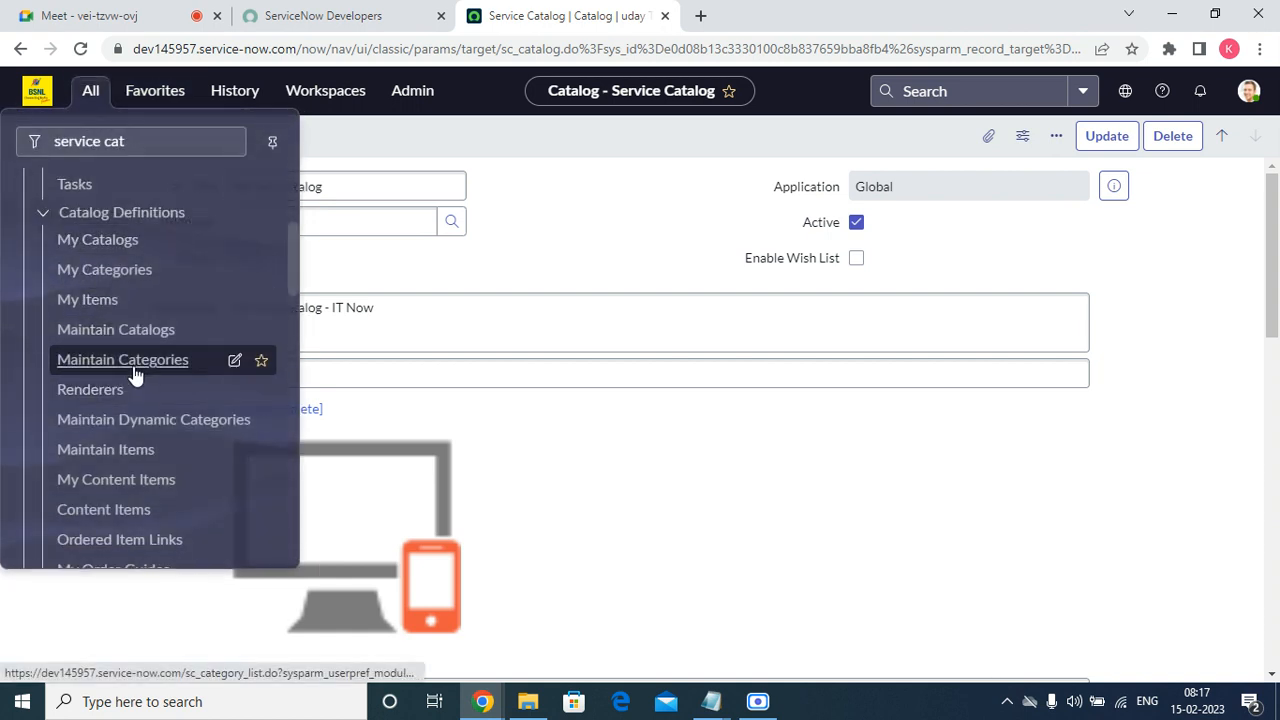
click(259, 358)
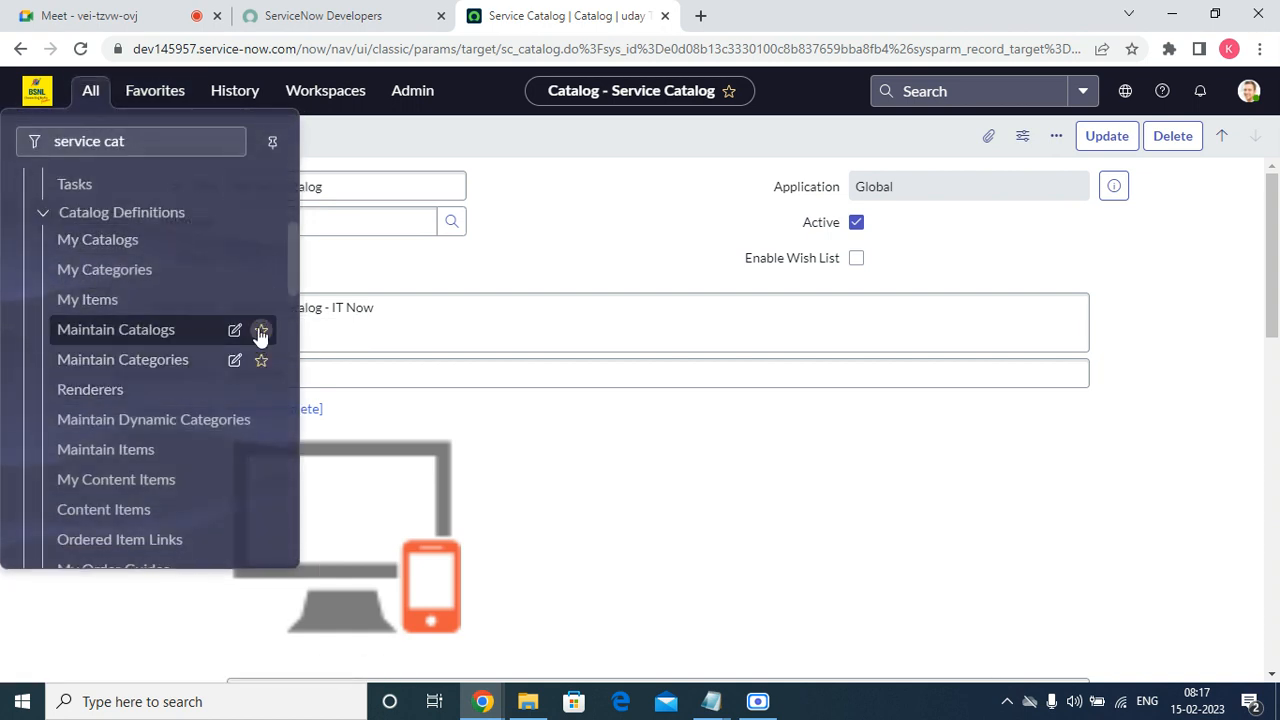
Open the Maintain Categories list and group its records by Catalog.
click(120, 368)
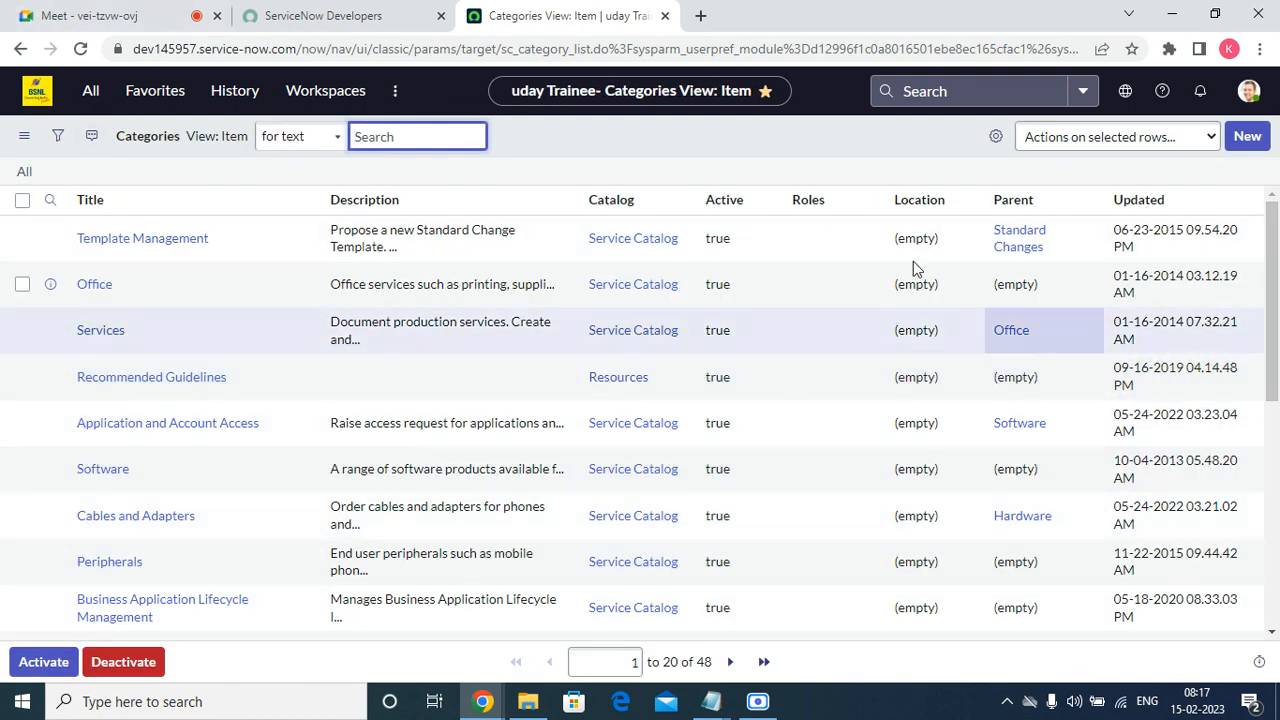
right_click(632, 203)
click(652, 281)
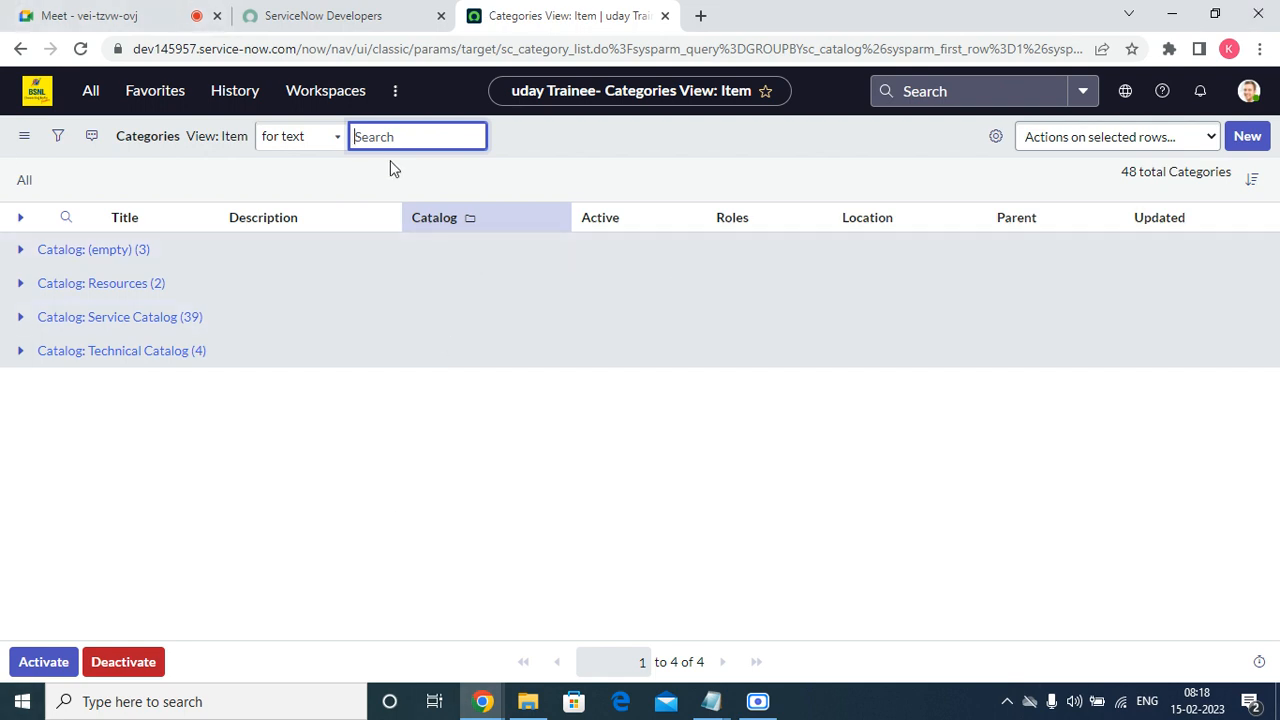
Open the Maintain Items list from Catalog Definitions and add that module to the favorites.
click(86, 103)
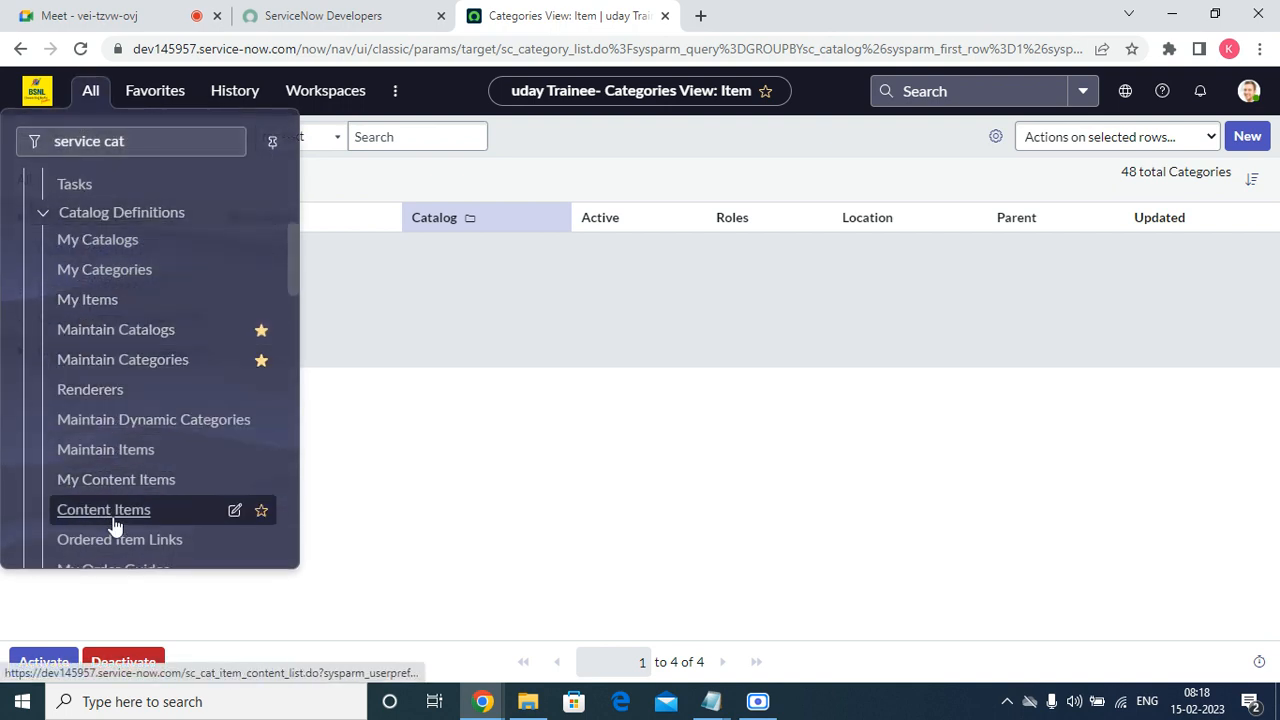
click(123, 453)
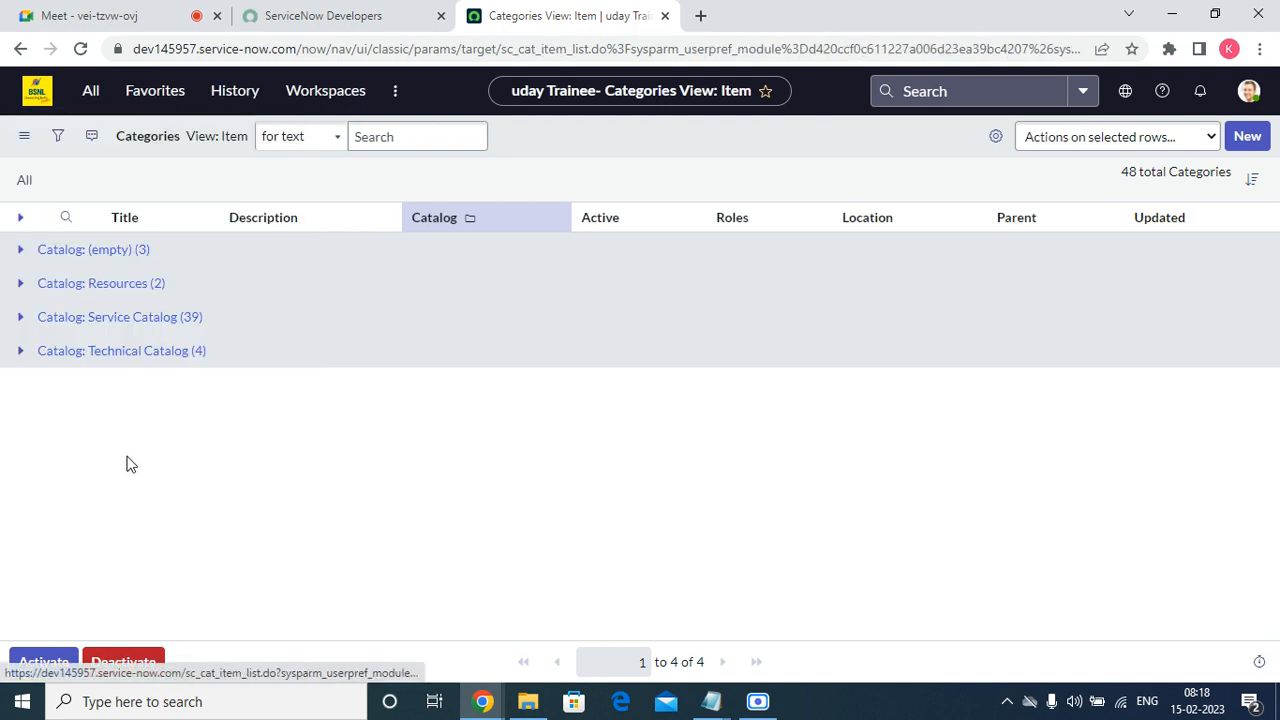
click(91, 92)
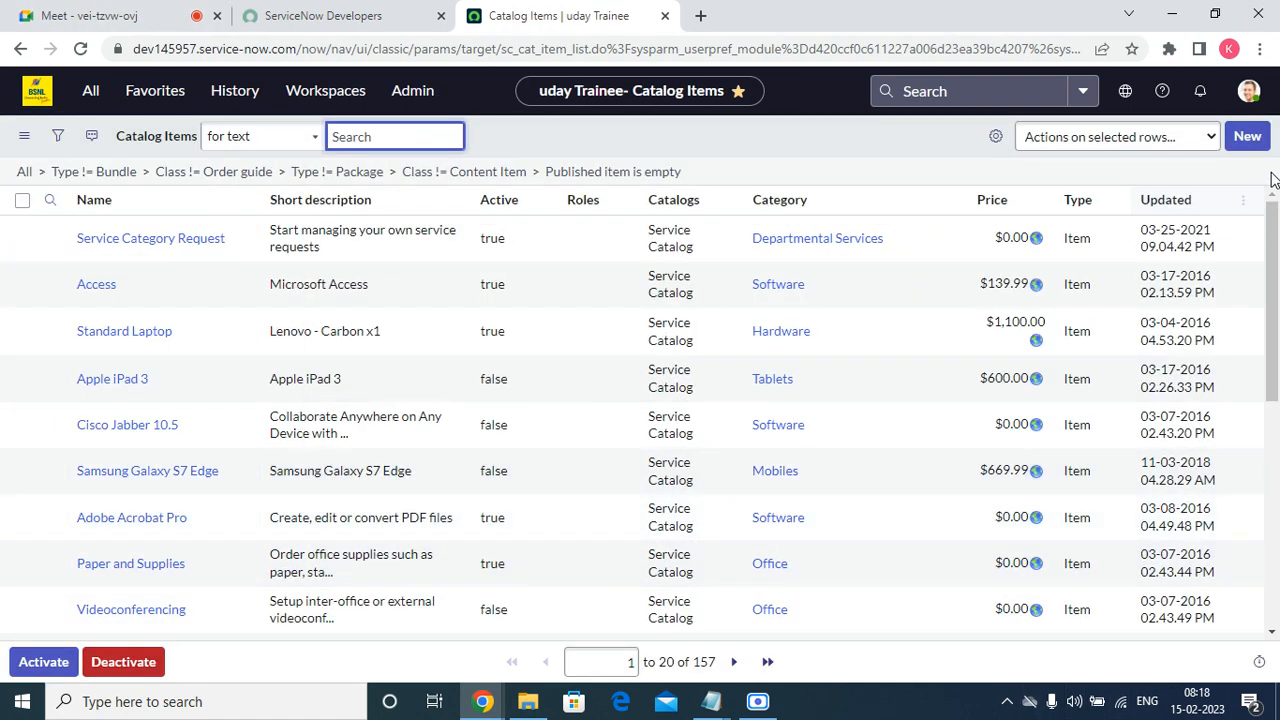
Start a new catalog item record and paste the copied heading "Head Phone Requests" as its name.
click(1245, 137)
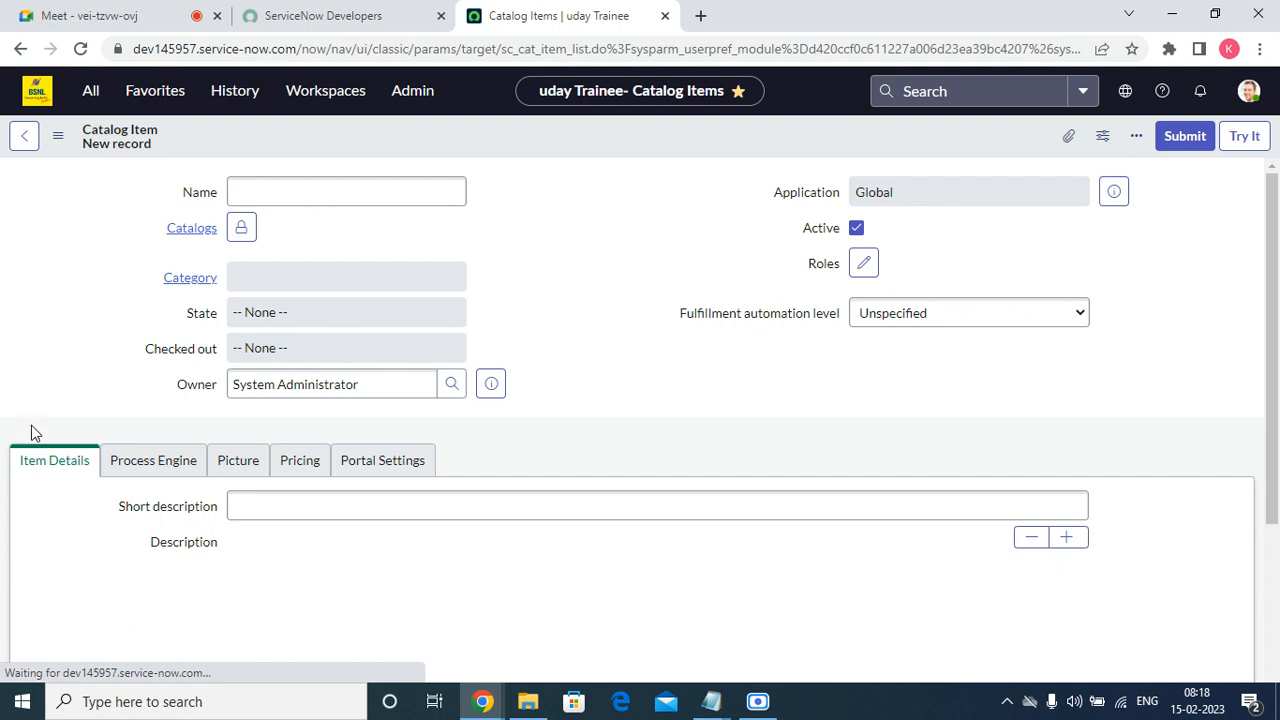
click(295, 293)
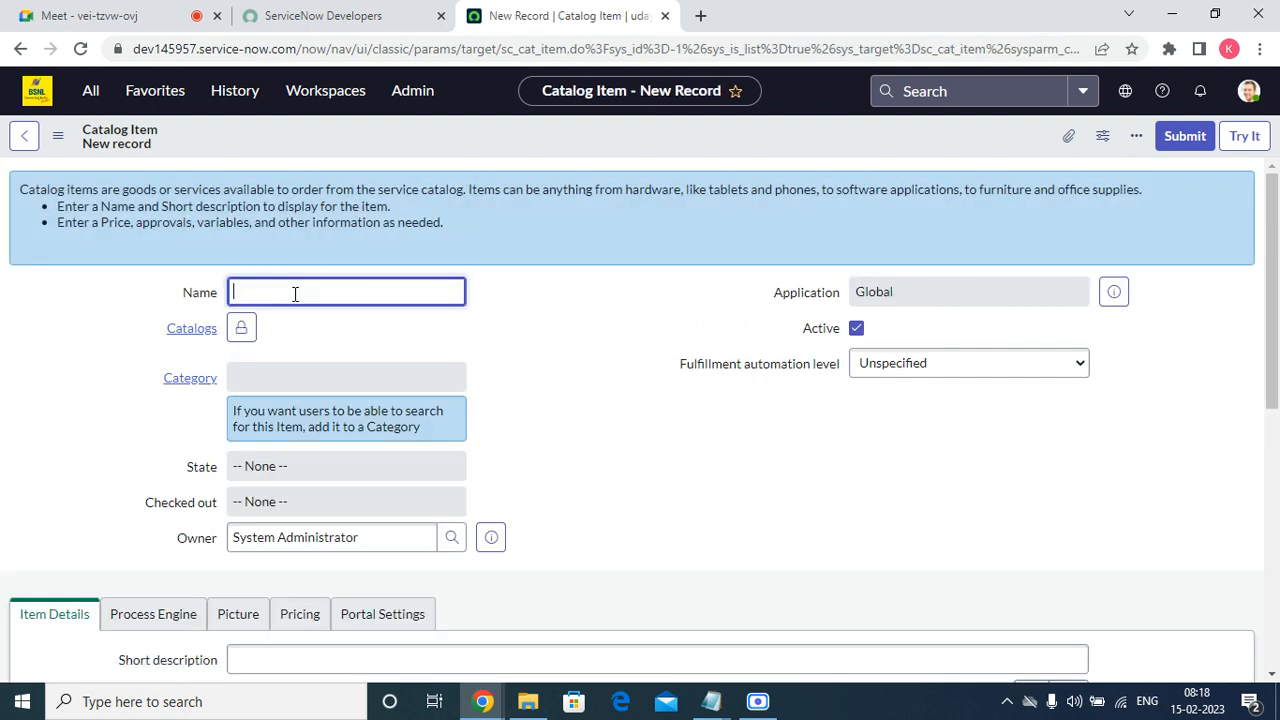
right_click(295, 293)
click(343, 446)
Assign the new item to the Service Catalog in its Catalogs field and lock the selection.
click(241, 329)
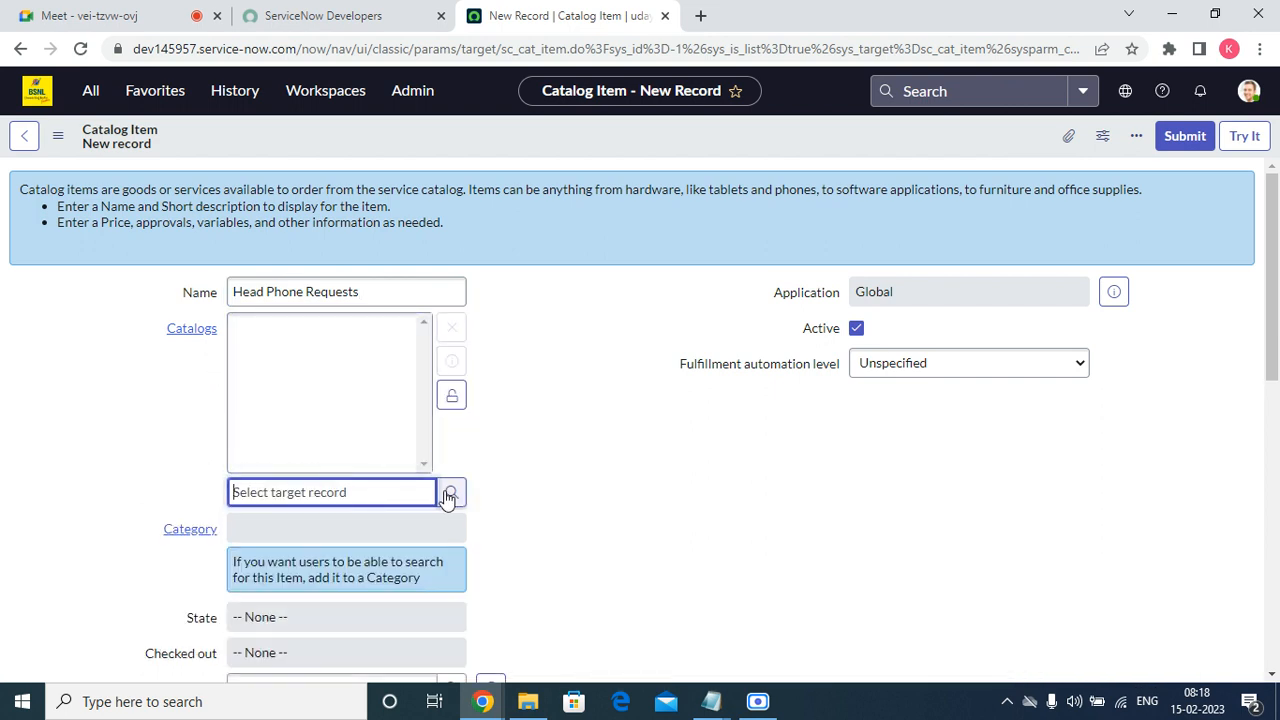
text(ser)
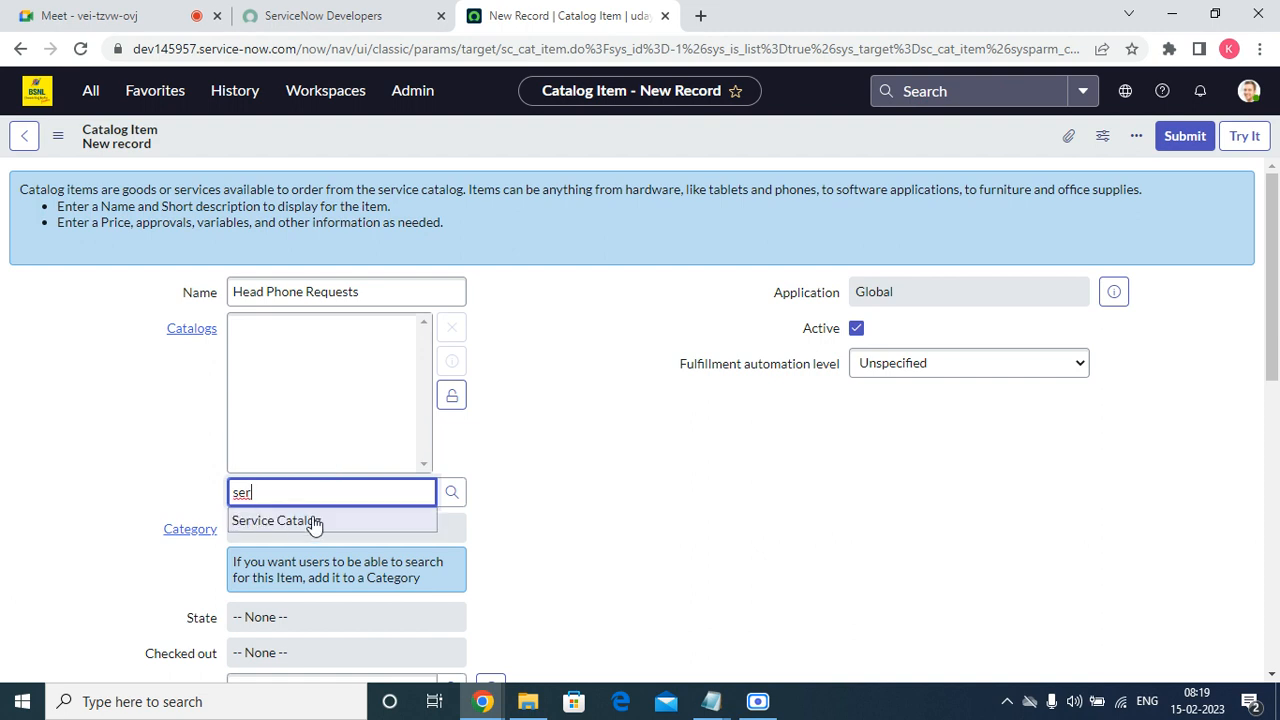
click(313, 522)
click(451, 396)
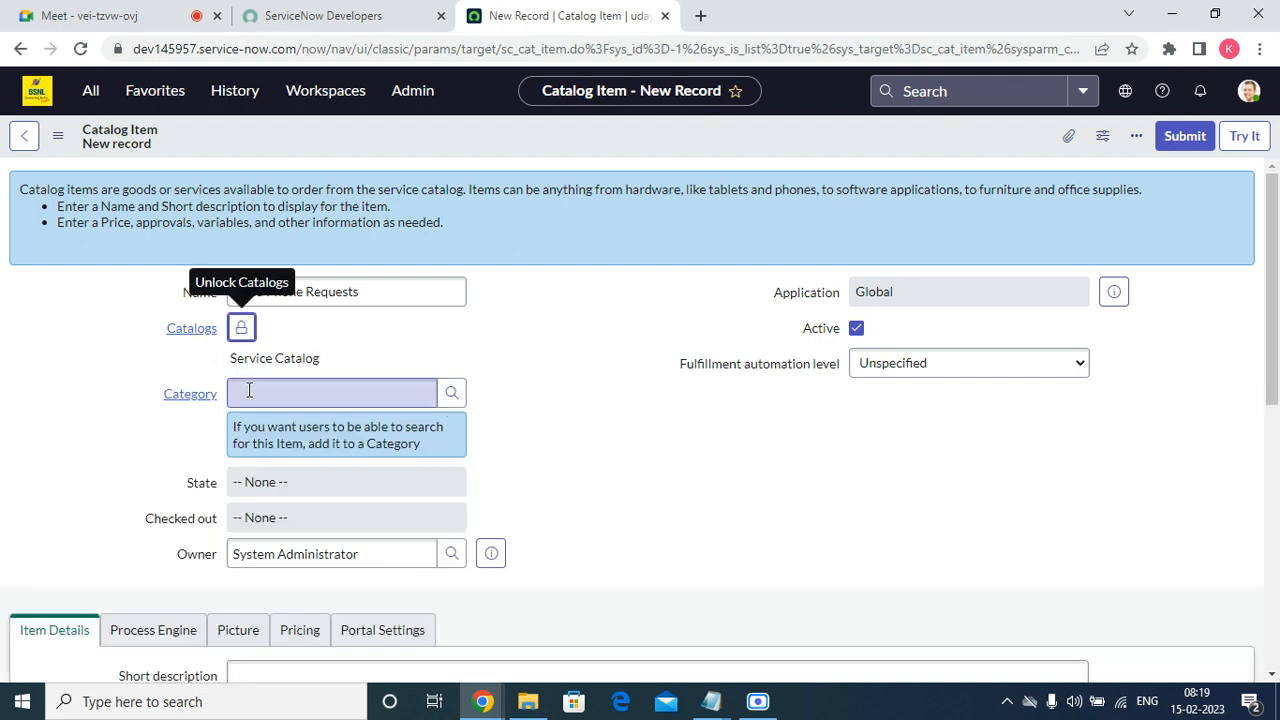
Look up the available categories sorted by title from a to z and set the item's category to "Can We Help You?".
click(249, 390)
click(452, 396)
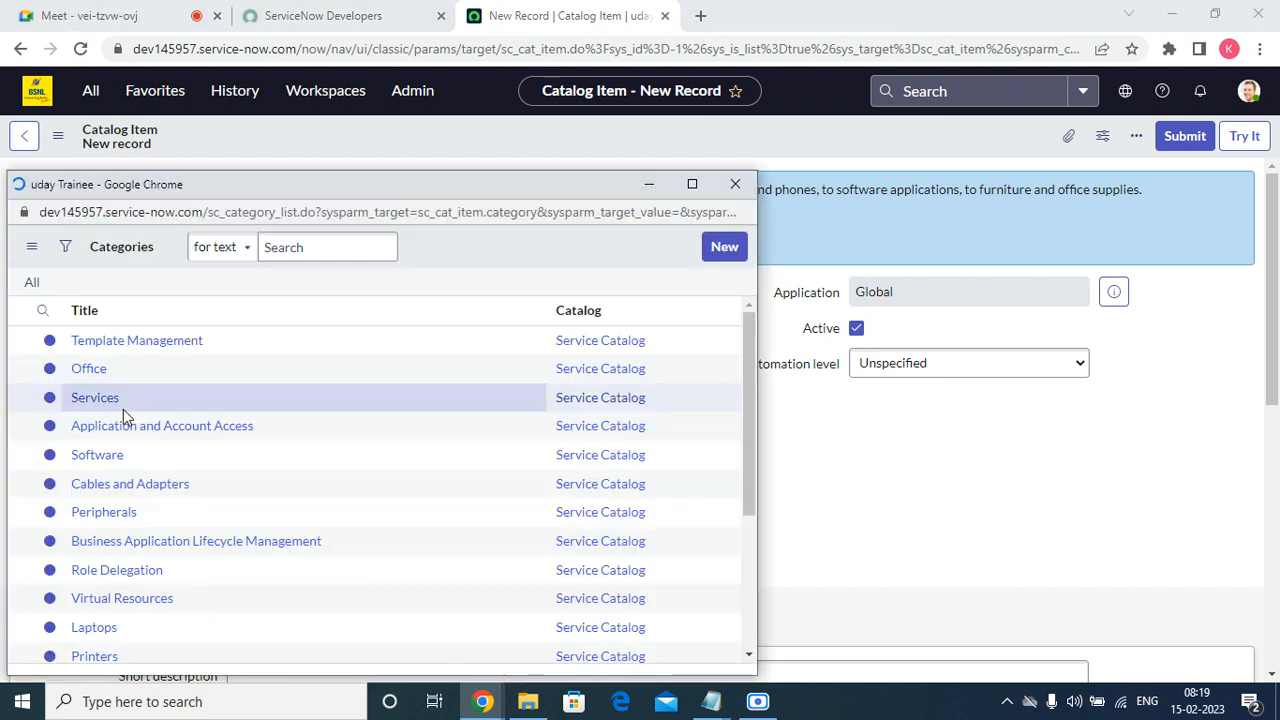
right_click(88, 310)
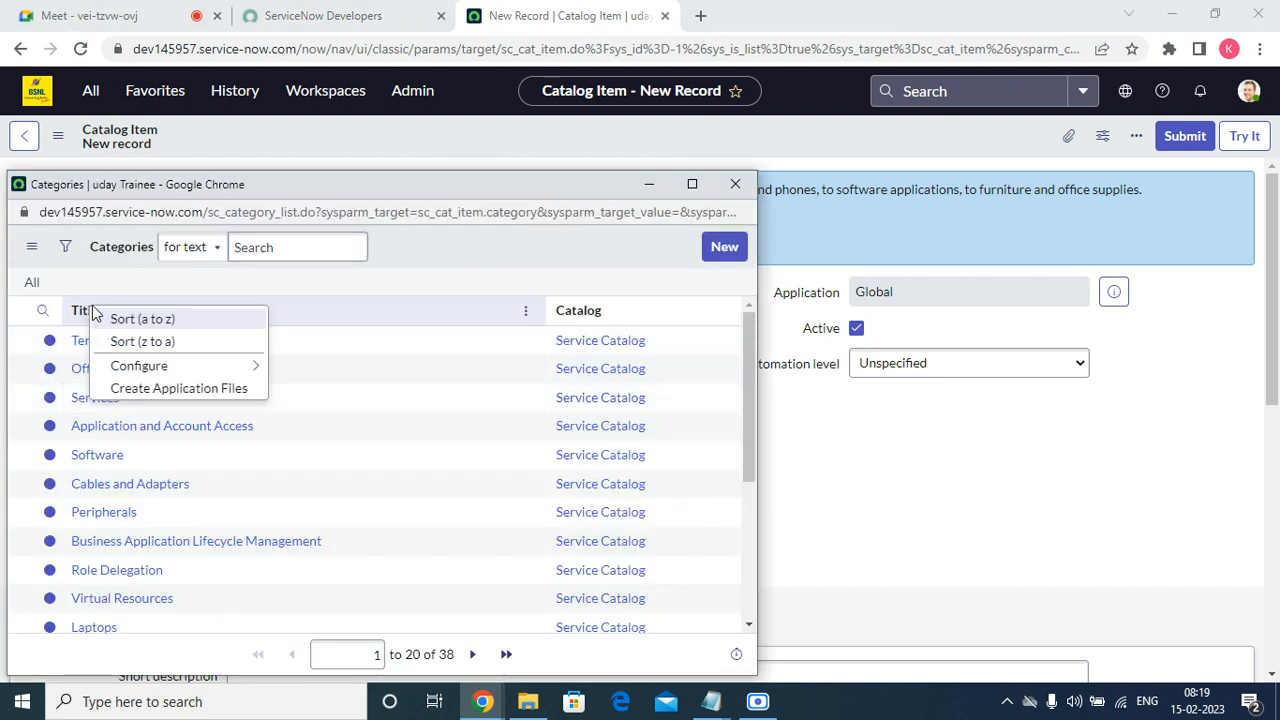
click(143, 320)
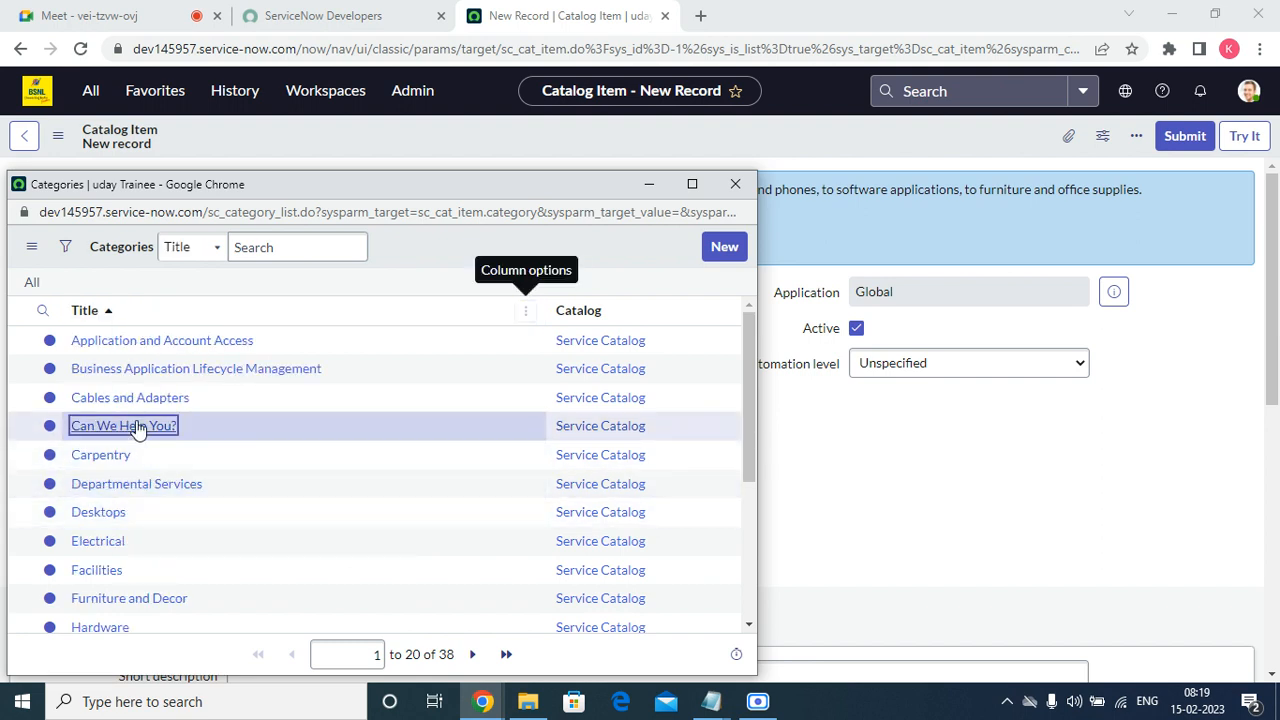
click(137, 427)
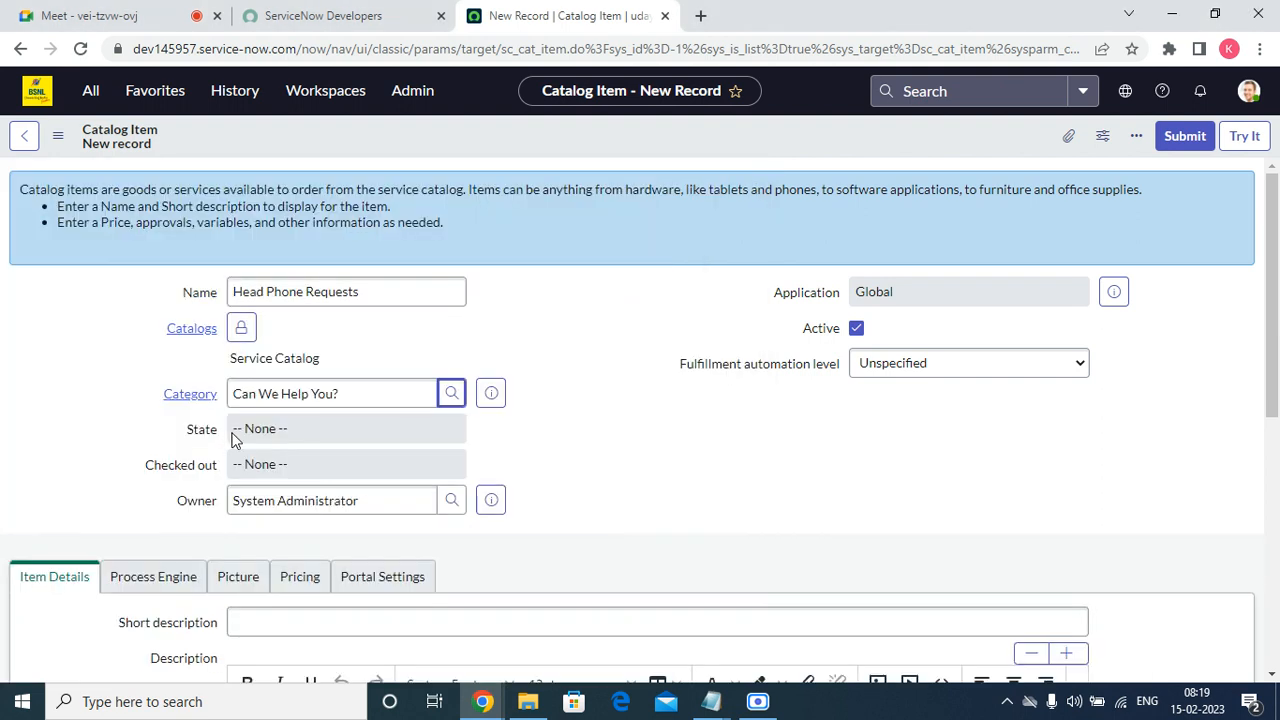
Examine the item's State and Checked out fields, the fulfillment automation level options and the remaining form sections.
click(293, 436)
click(355, 464)
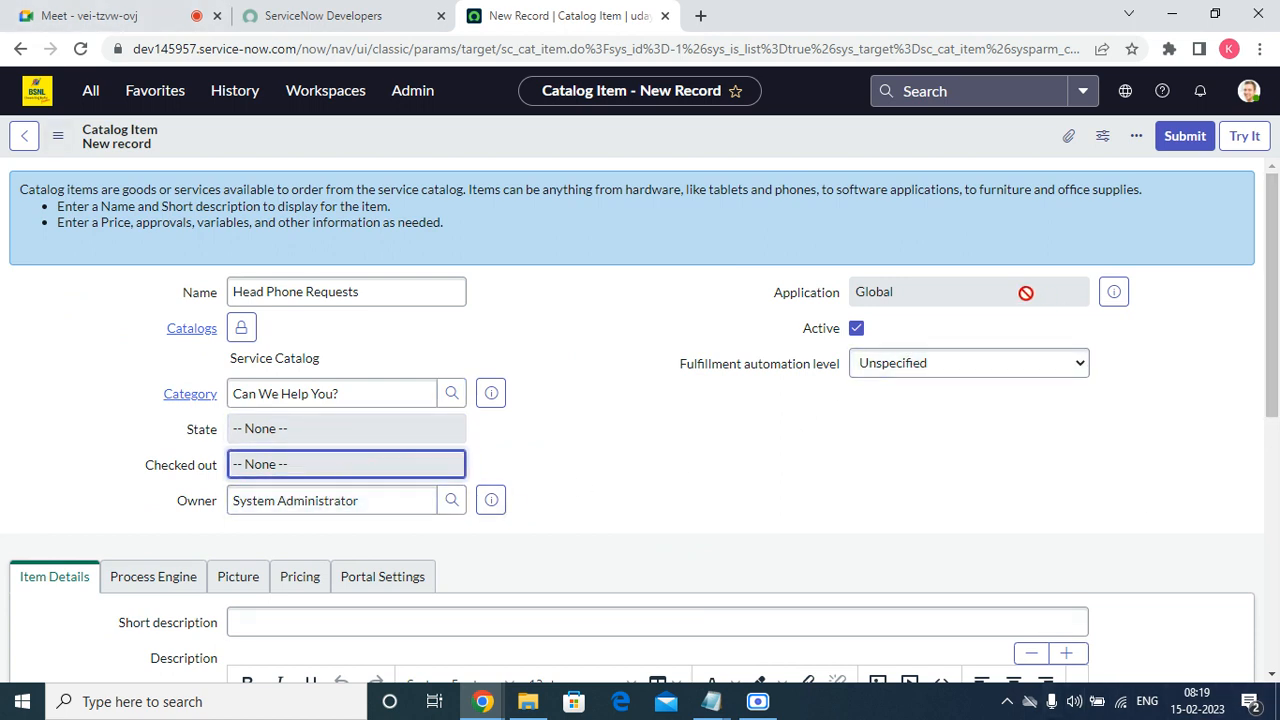
click(932, 363)
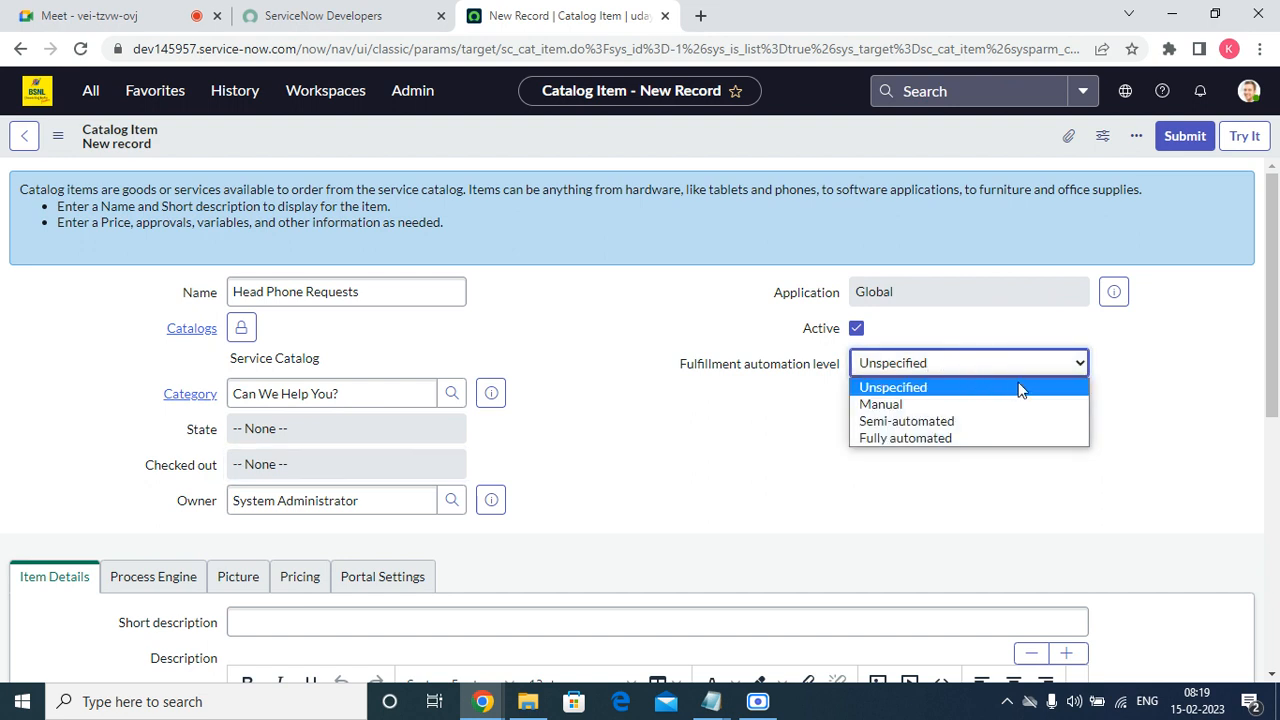
scroll(891, 414, down, 5)
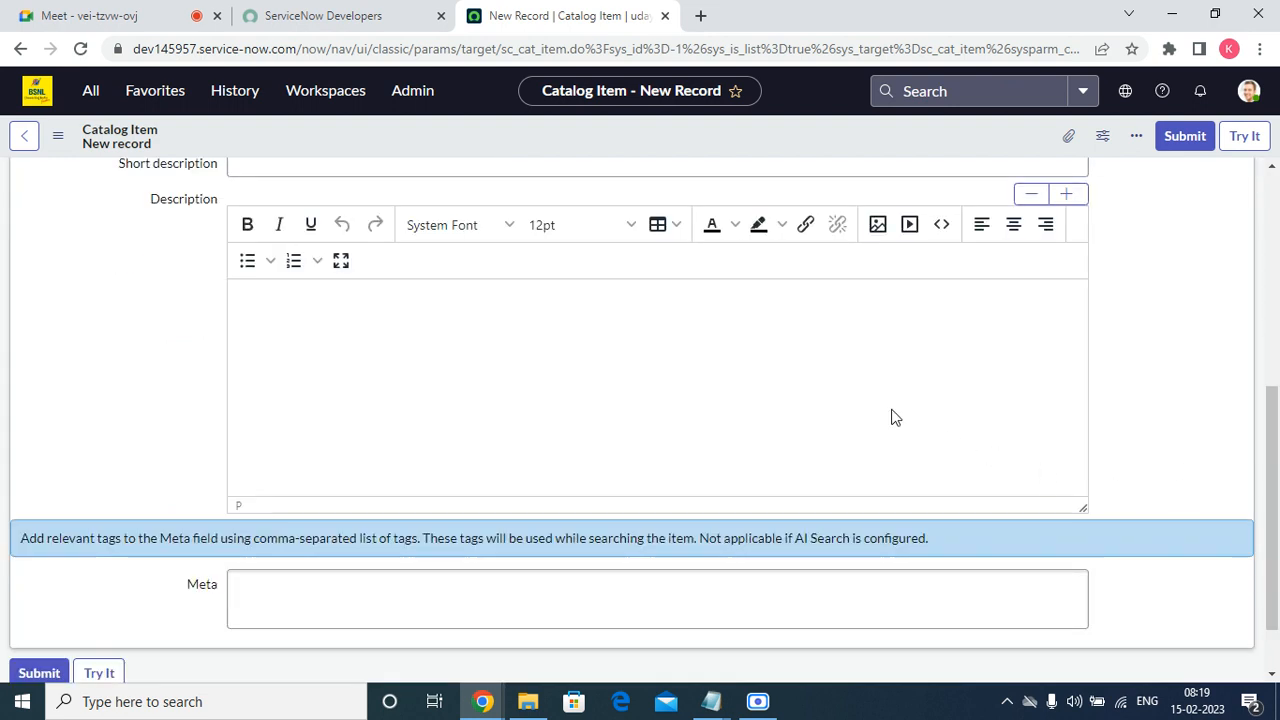
scroll(824, 403, up, 5)
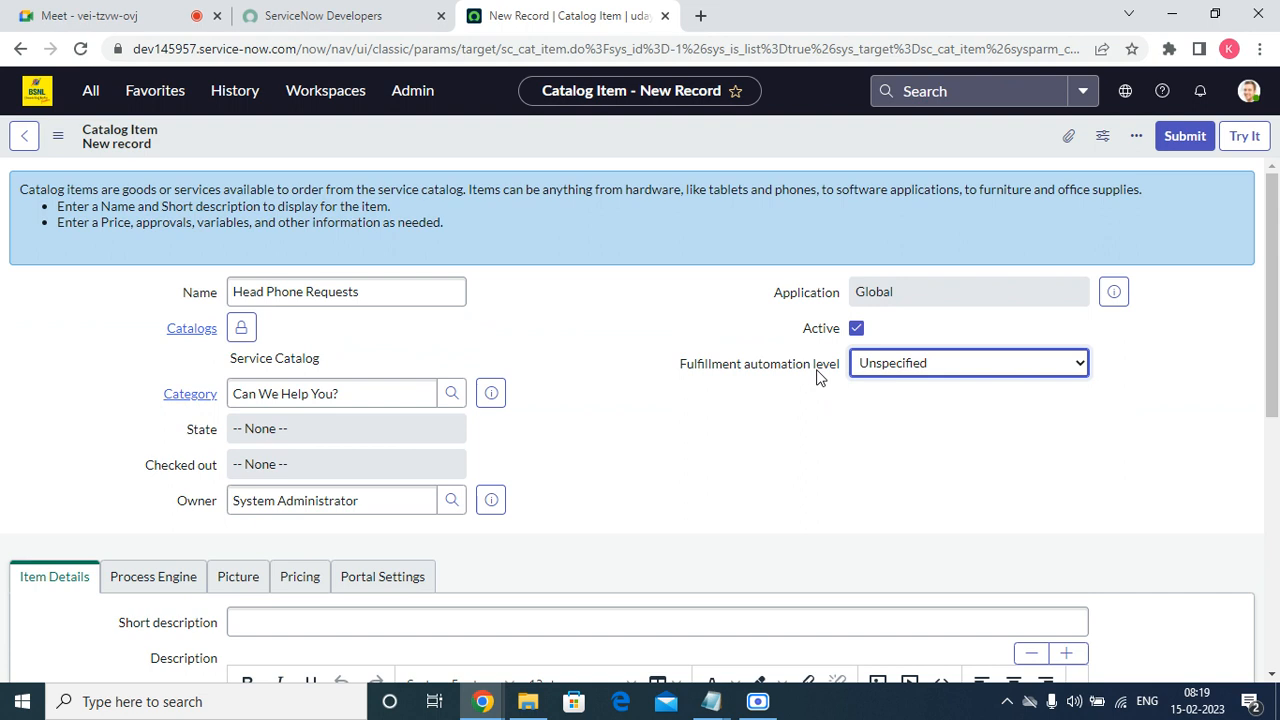
scroll(503, 430, down, 10)
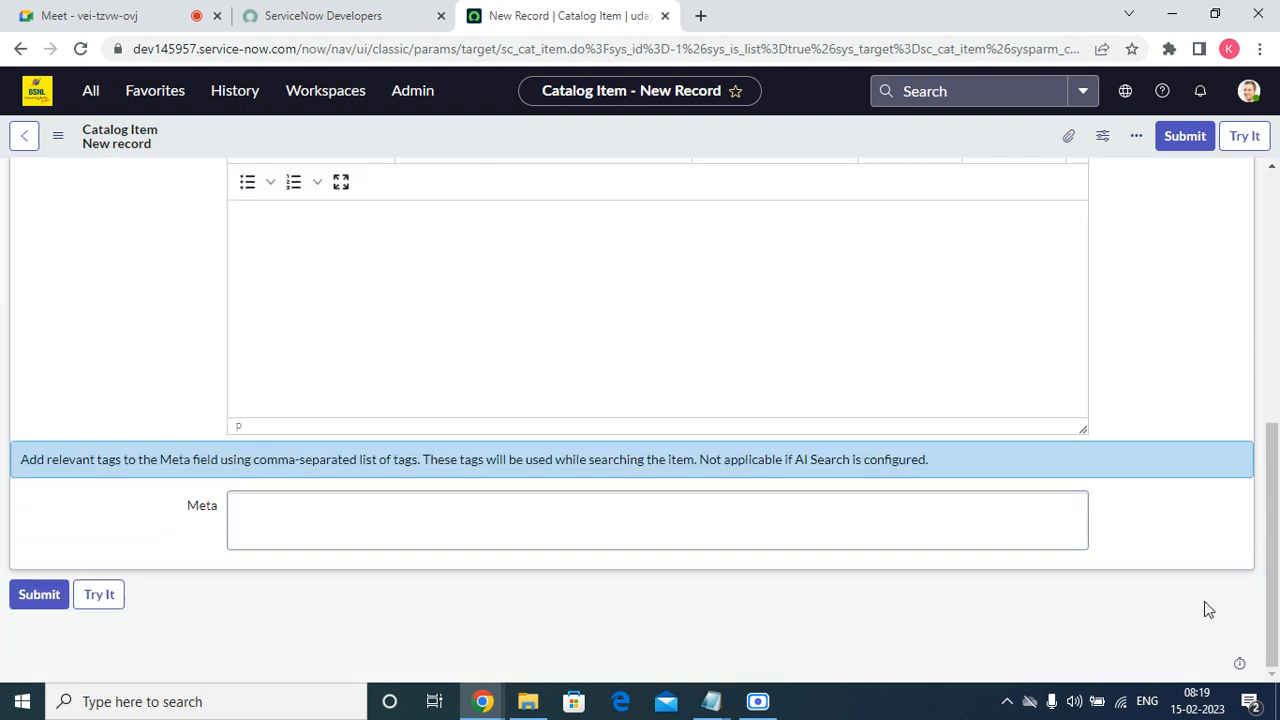
Paste "Head Phone Requests" as the item's short description.
drag(1274, 555, 1274, 363)
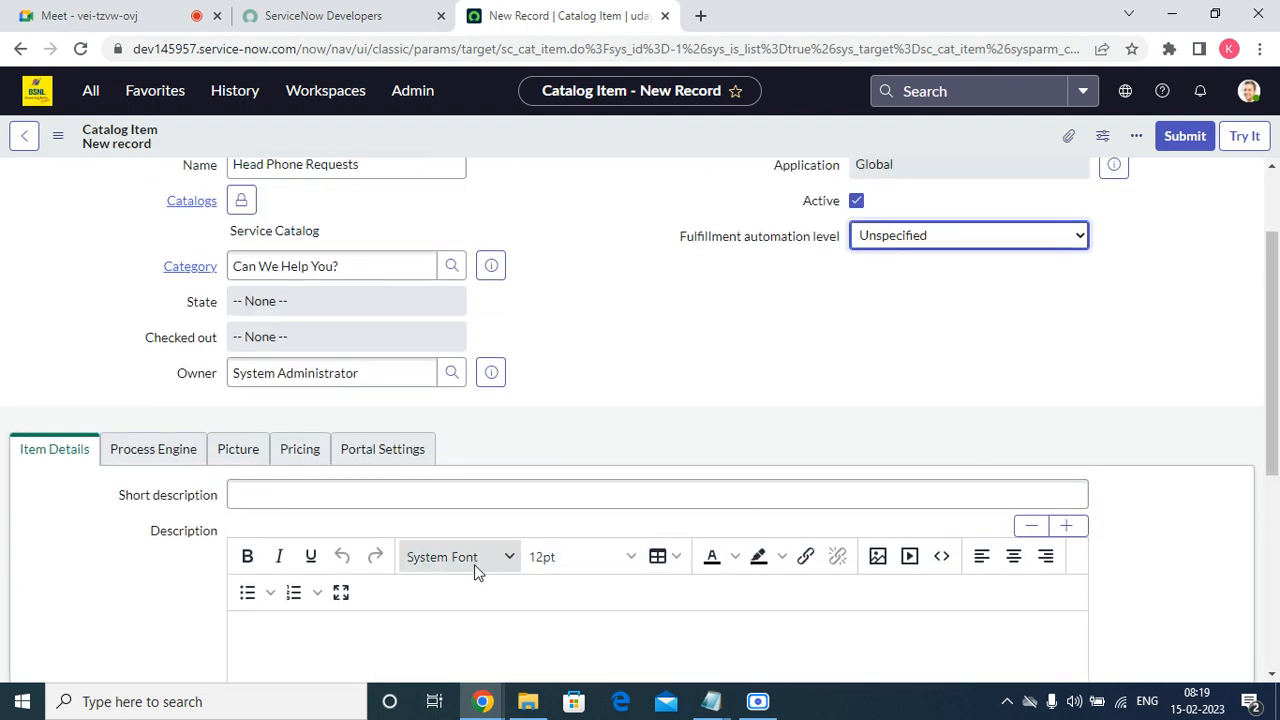
click(287, 488)
right_click(286, 488)
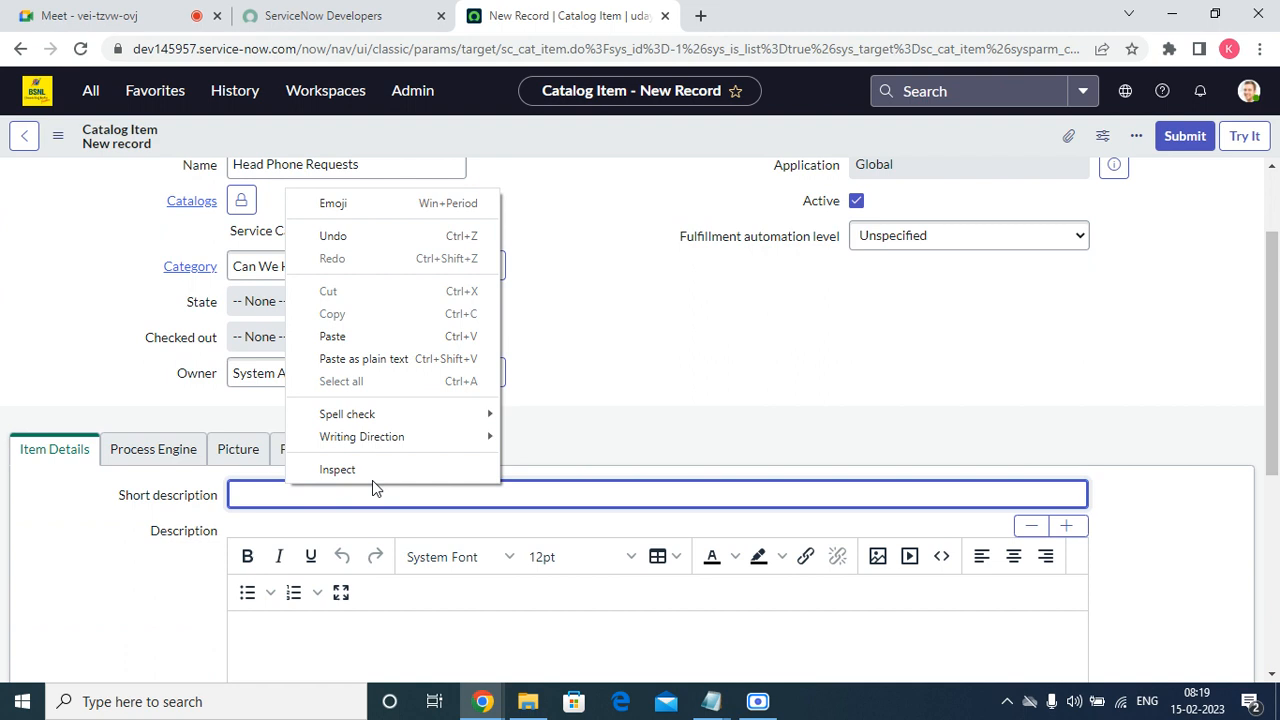
click(352, 337)
Paste "Head Phone Requests" into the item's rich-text Description.
scroll(1268, 355, down, 2)
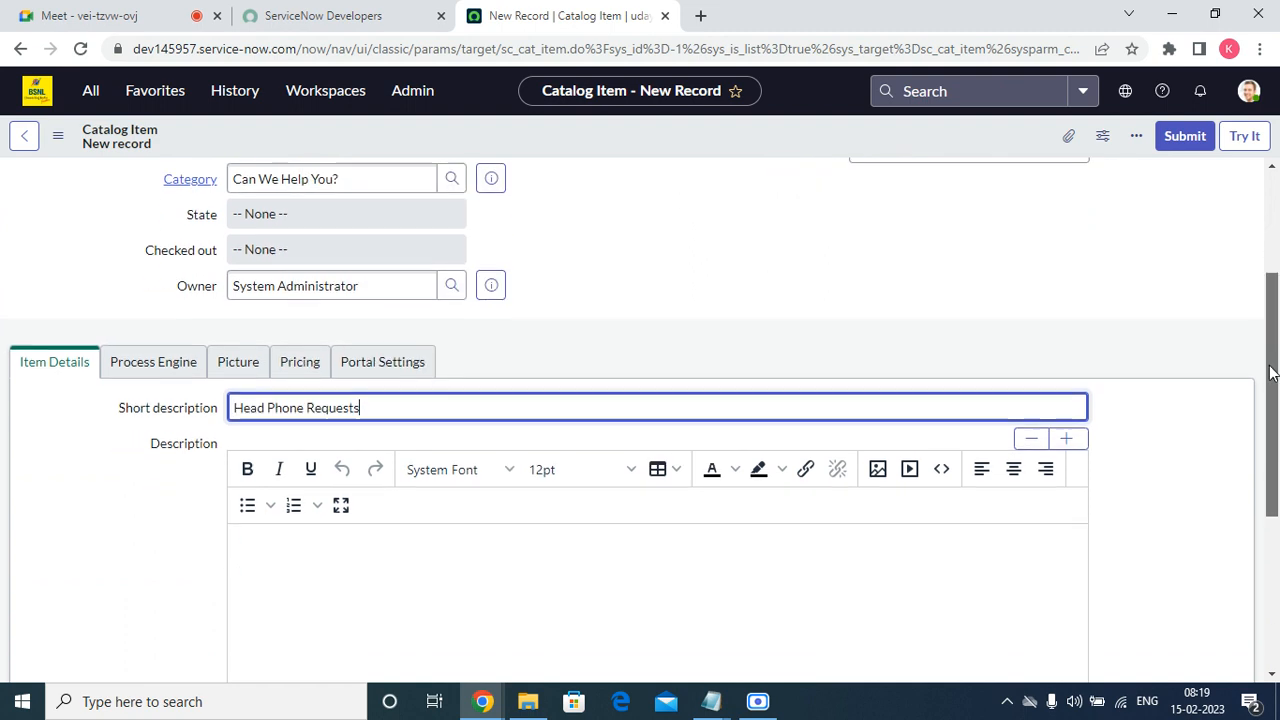
right_click(274, 480)
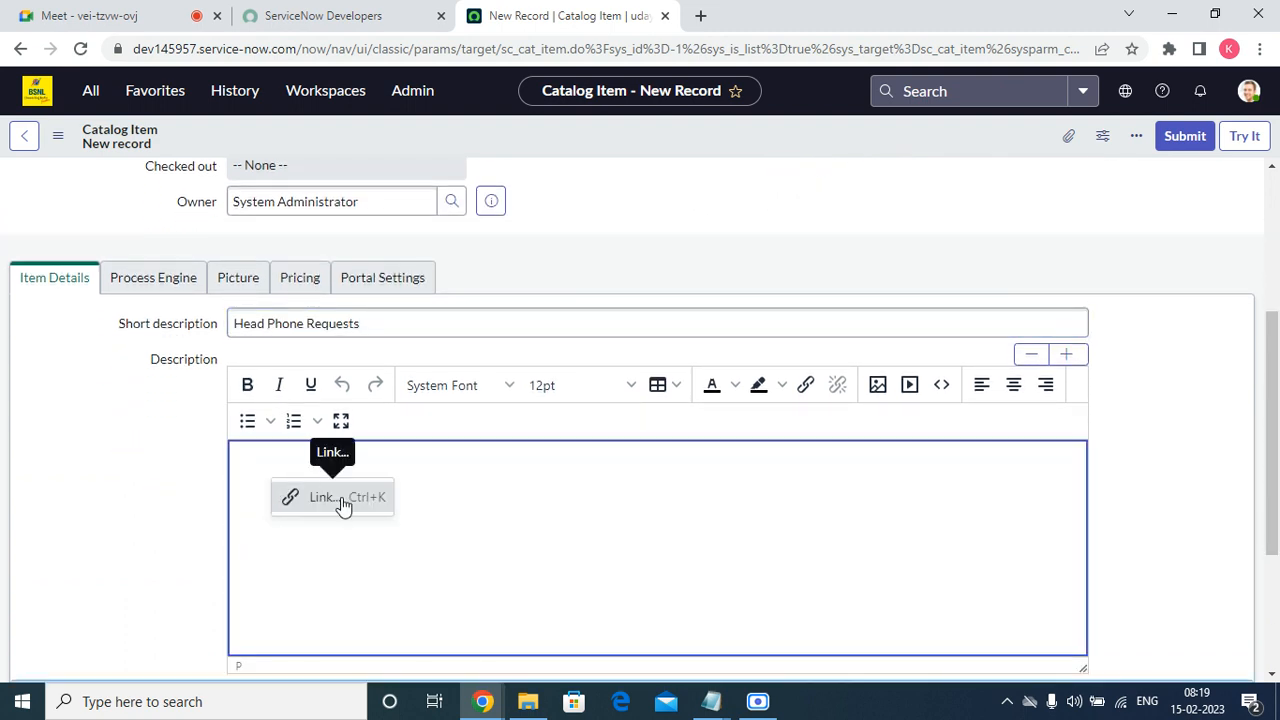
click(397, 560)
right_click(305, 500)
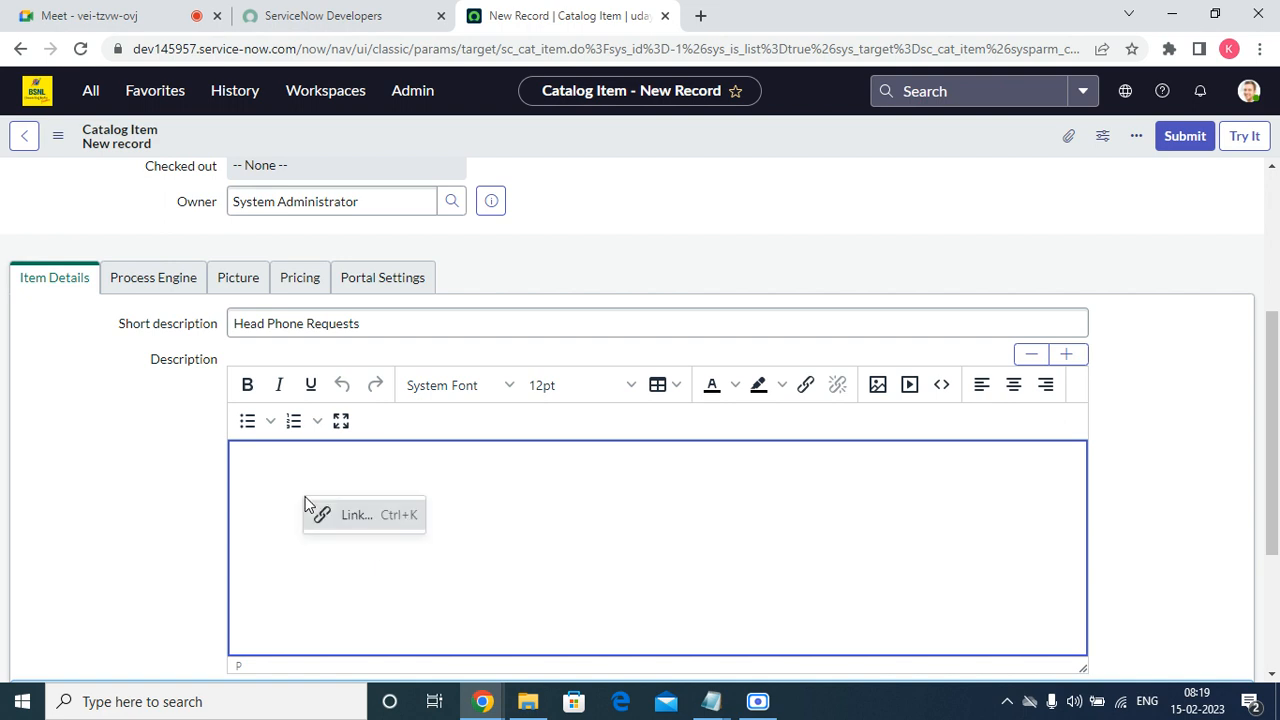
click(415, 569)
text(Head Phone Requests)
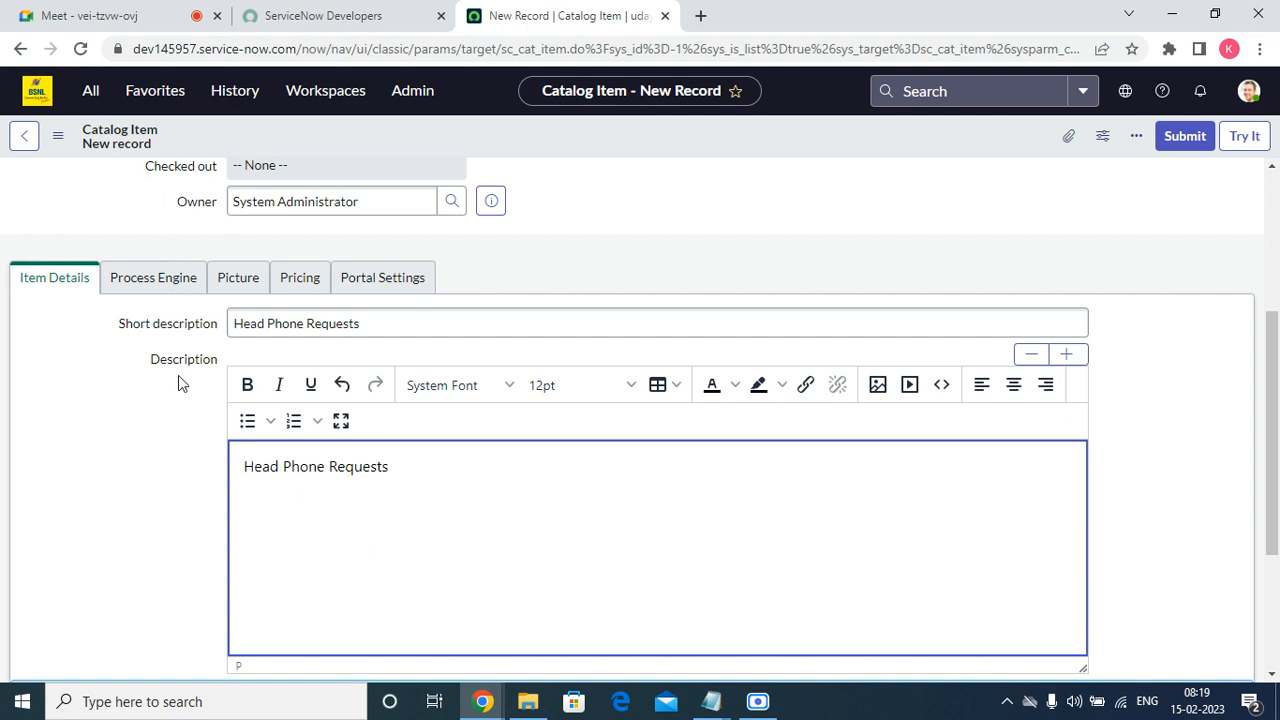
Clear the Execution Plan value in the item's process engine settings.
drag(1268, 366, 1278, 316)
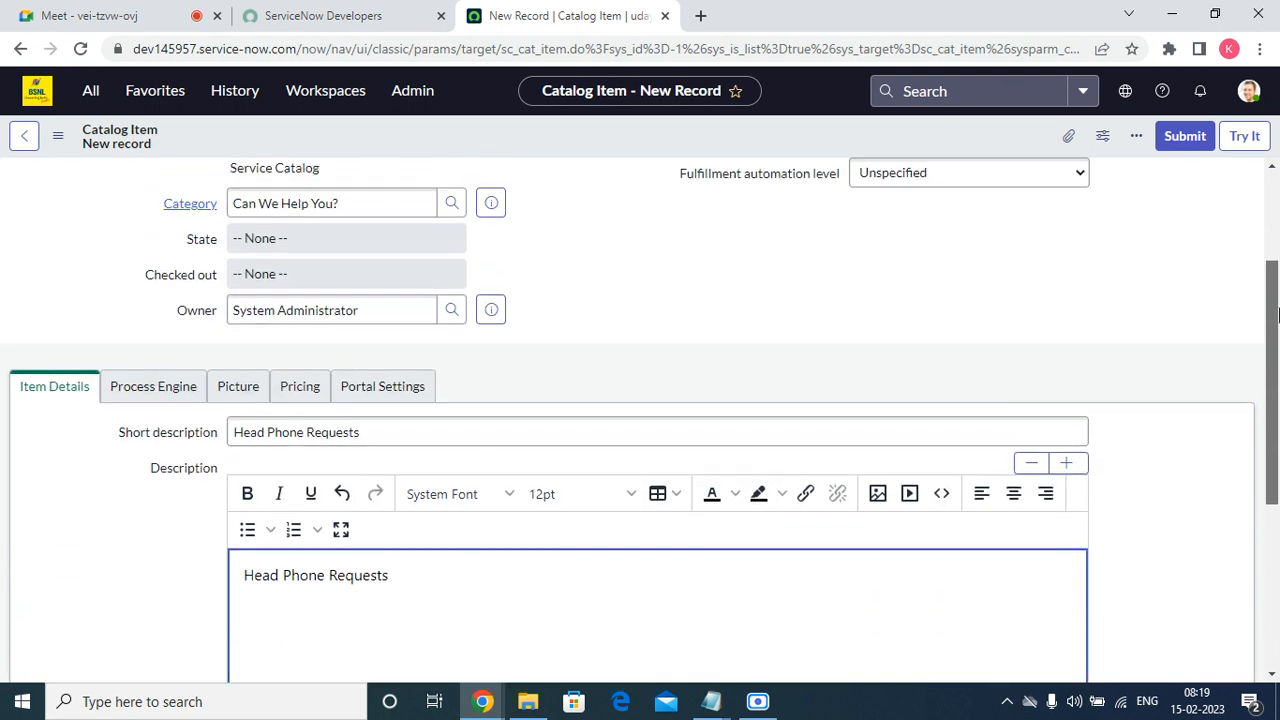
click(145, 386)
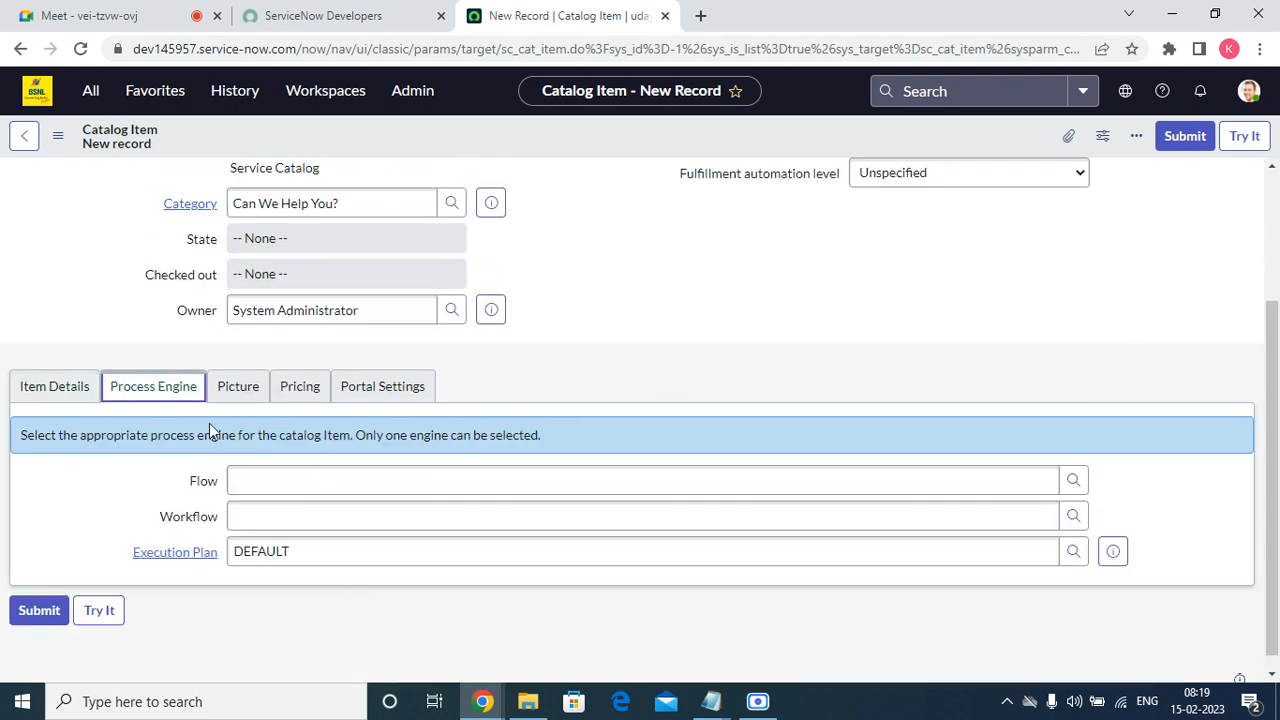
click(410, 558)
click(408, 551)
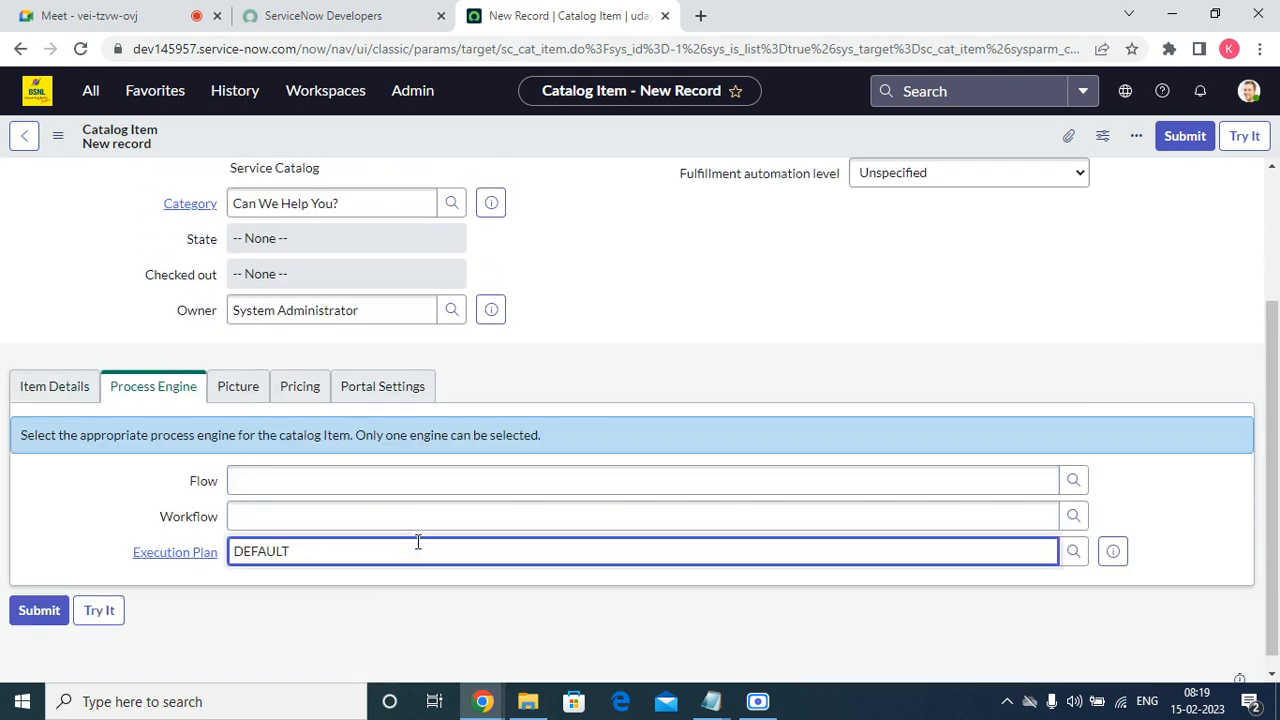
key(BackSpace)
key(BackSpace)
key(BackSpace)
key(BackSpace)
key(BackSpace)
key(BackSpace)
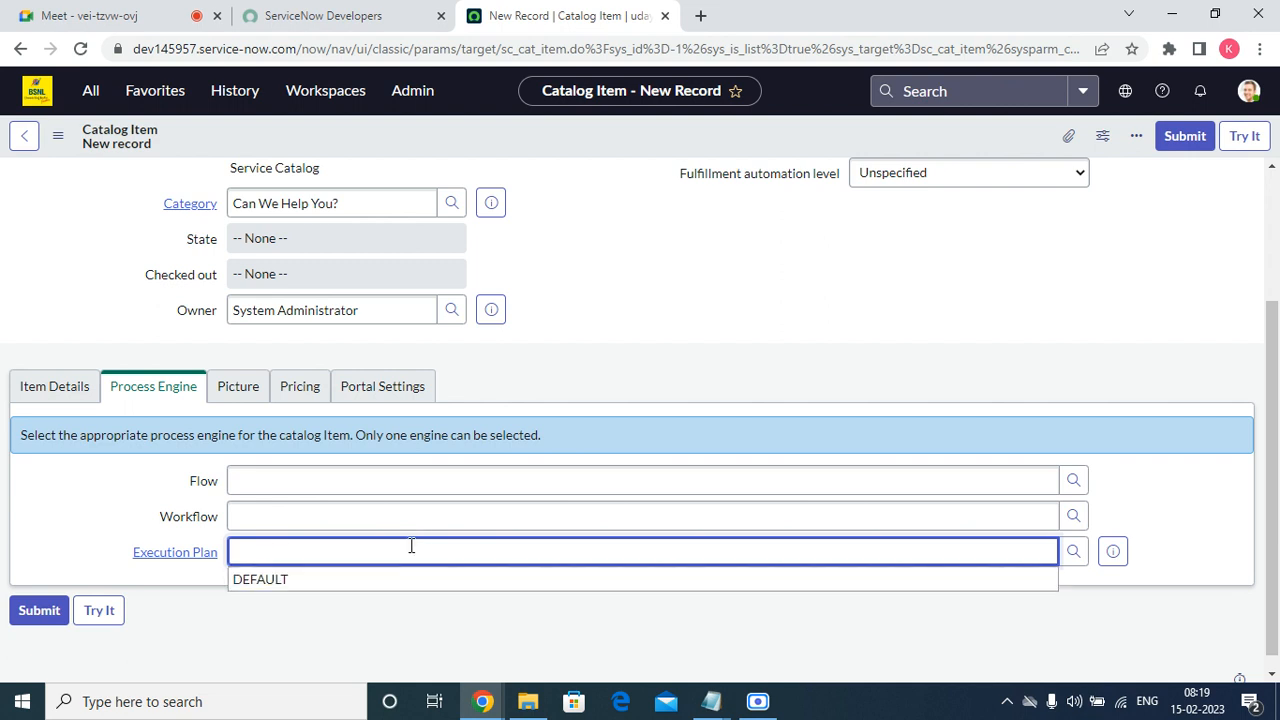
click(112, 463)
Review the item's picture, pricing and portal settings.
click(230, 389)
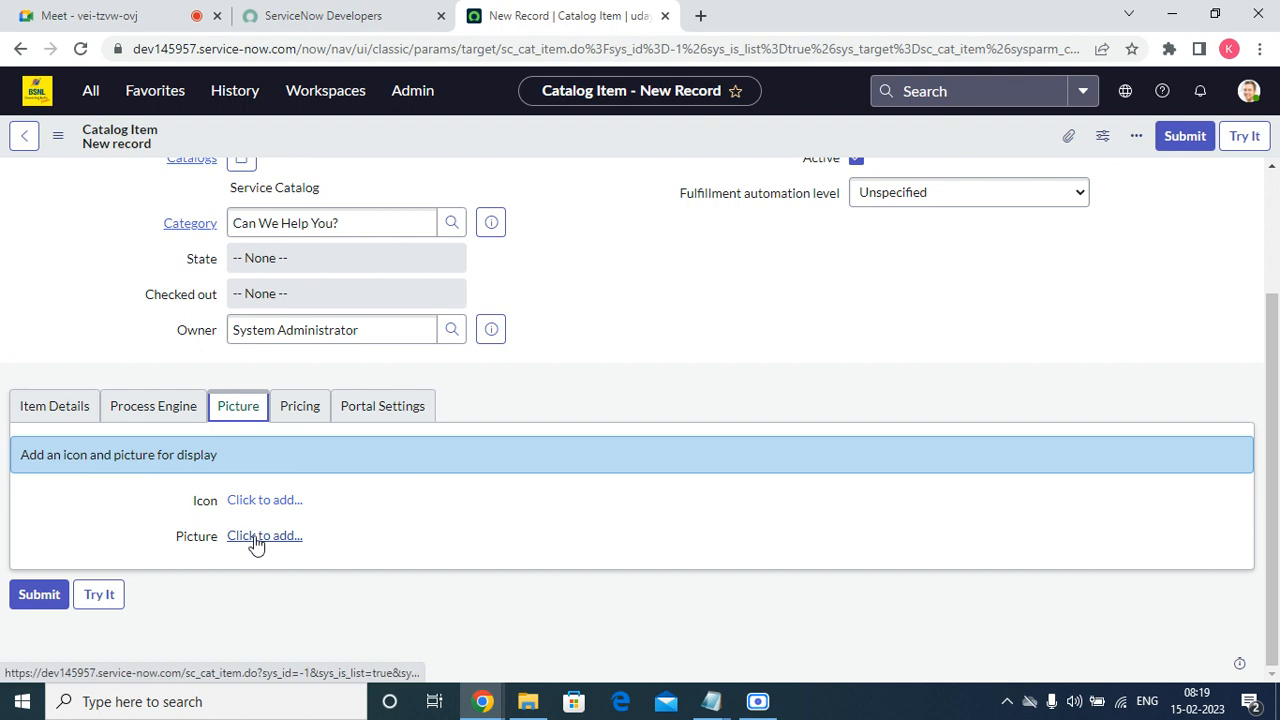
click(281, 418)
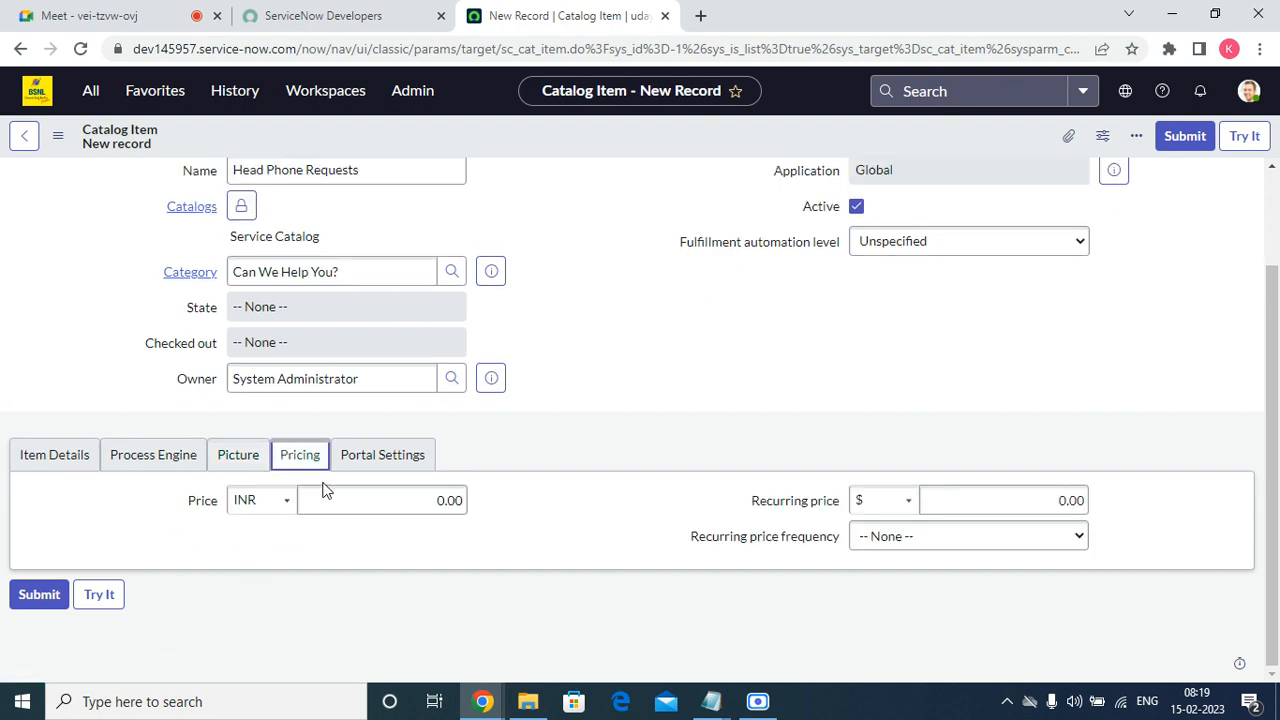
click(409, 459)
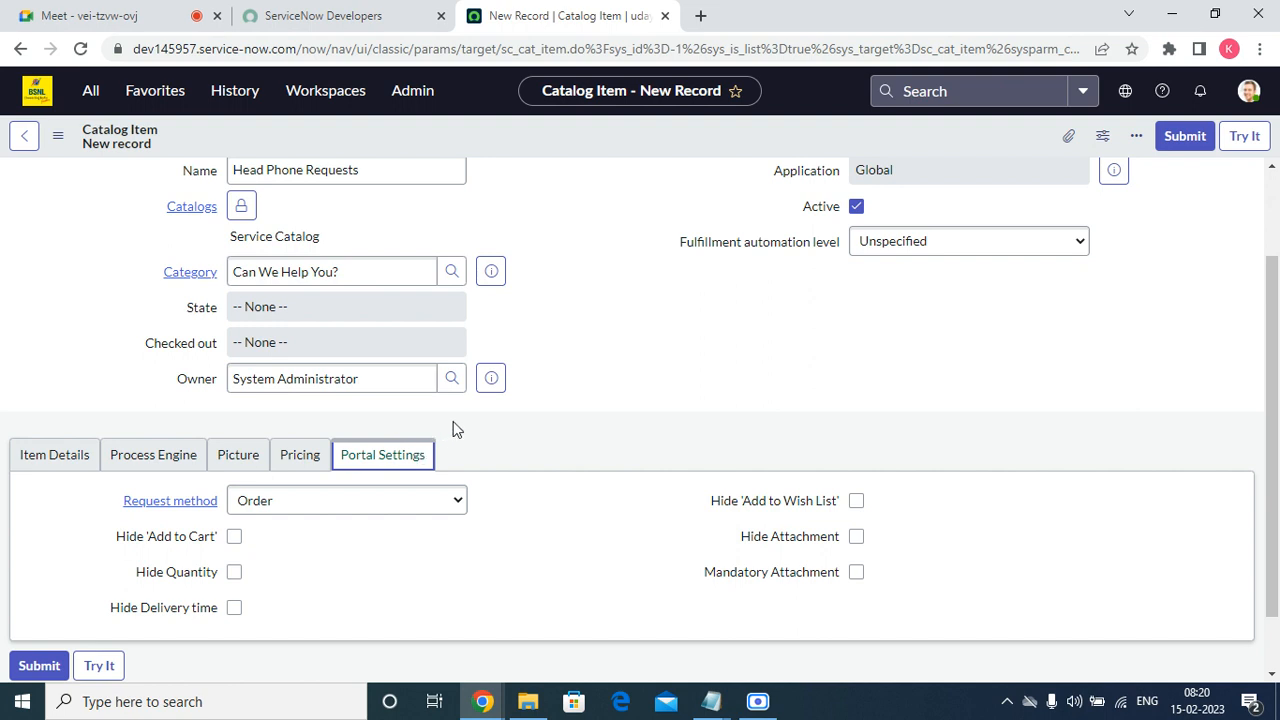
Return to the item's details and save the Head Phone Requests catalog item, keeping its record open.
click(14, 467)
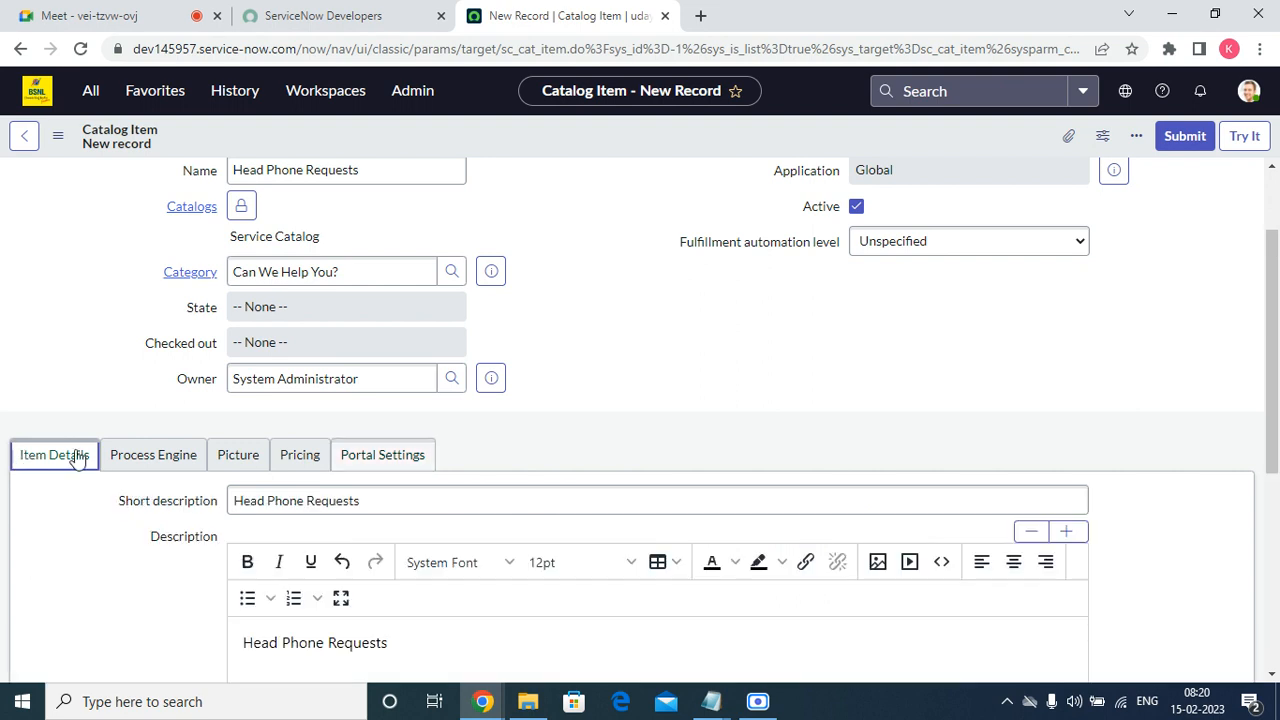
right_click(591, 142)
click(620, 153)
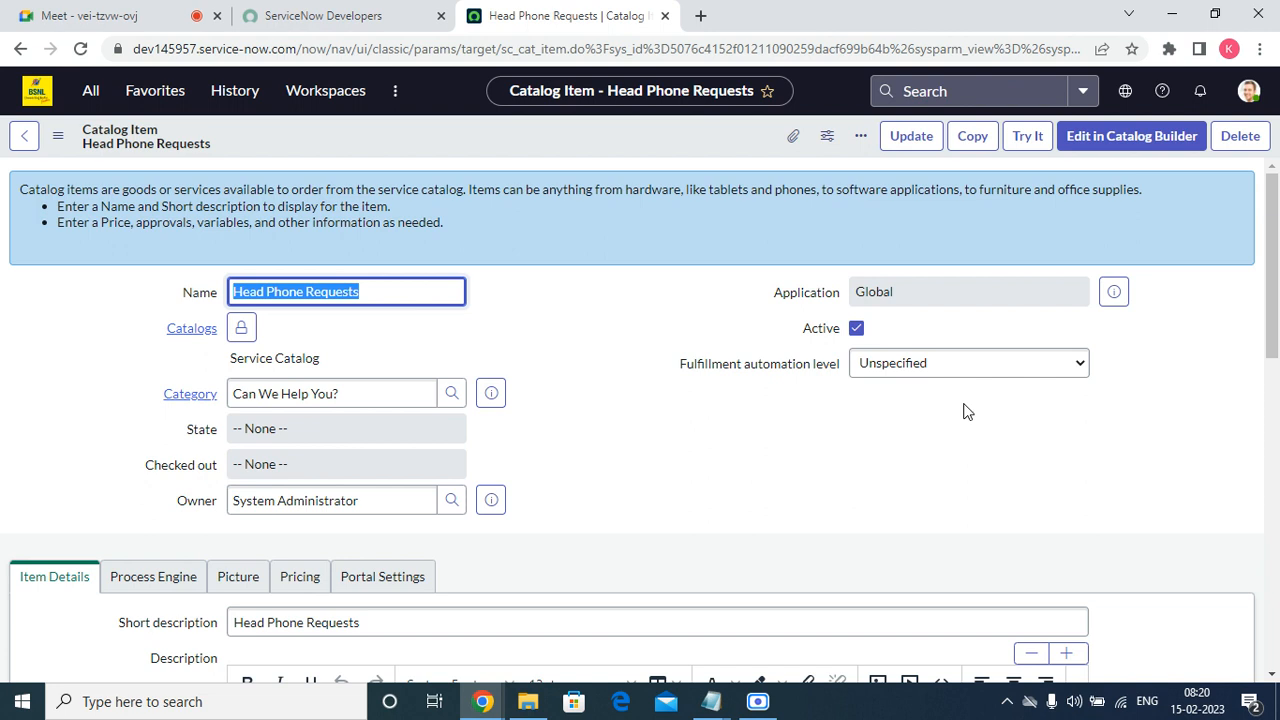
right_click(840, 710)
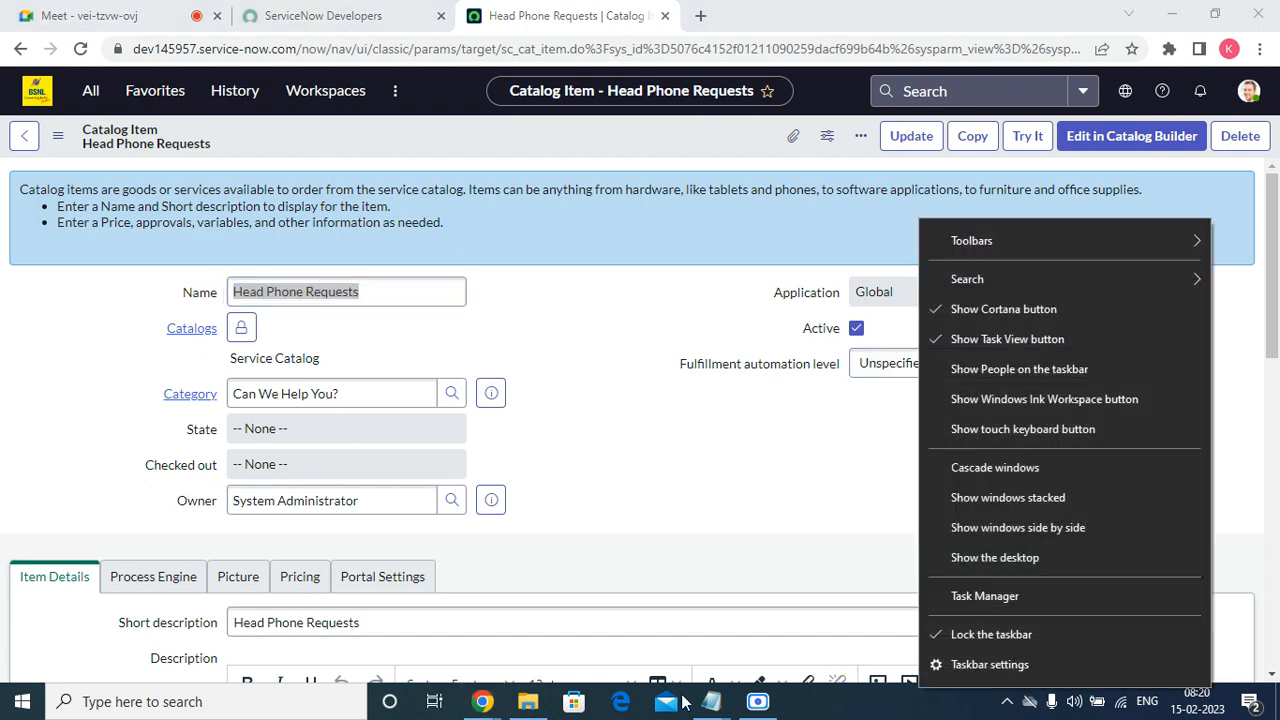
right_click(903, 507)
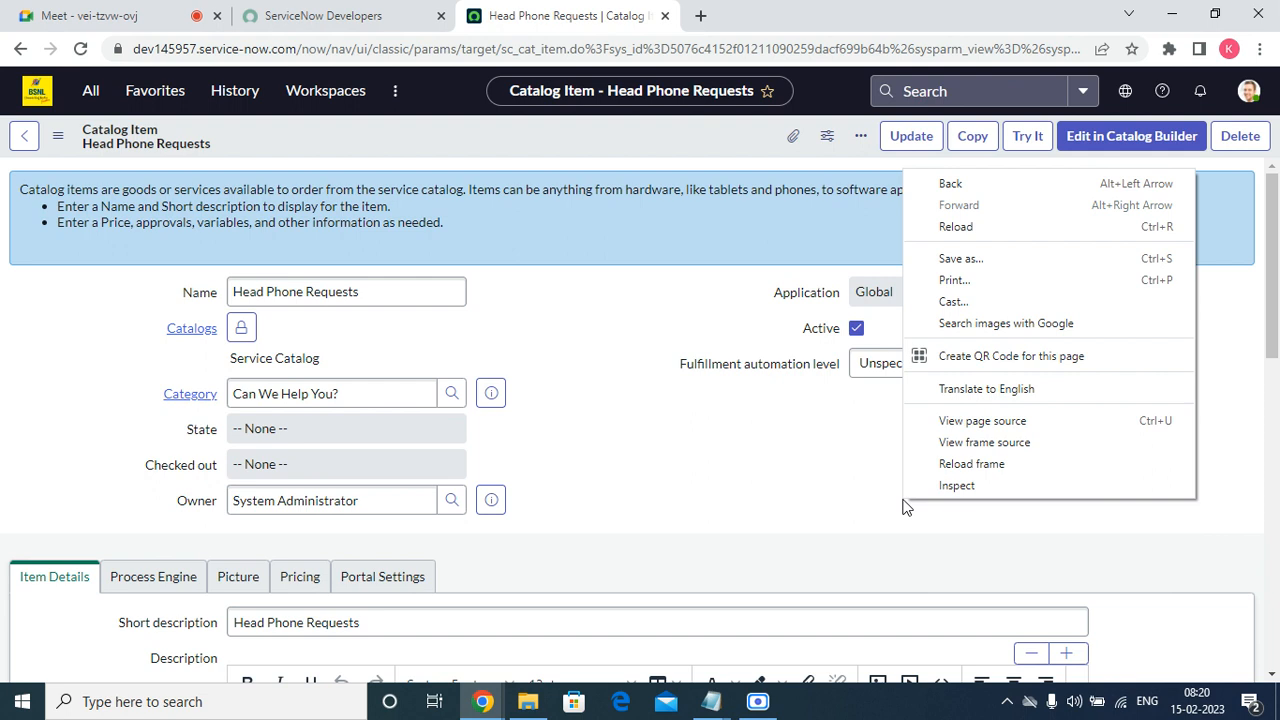
double_click(482, 701)
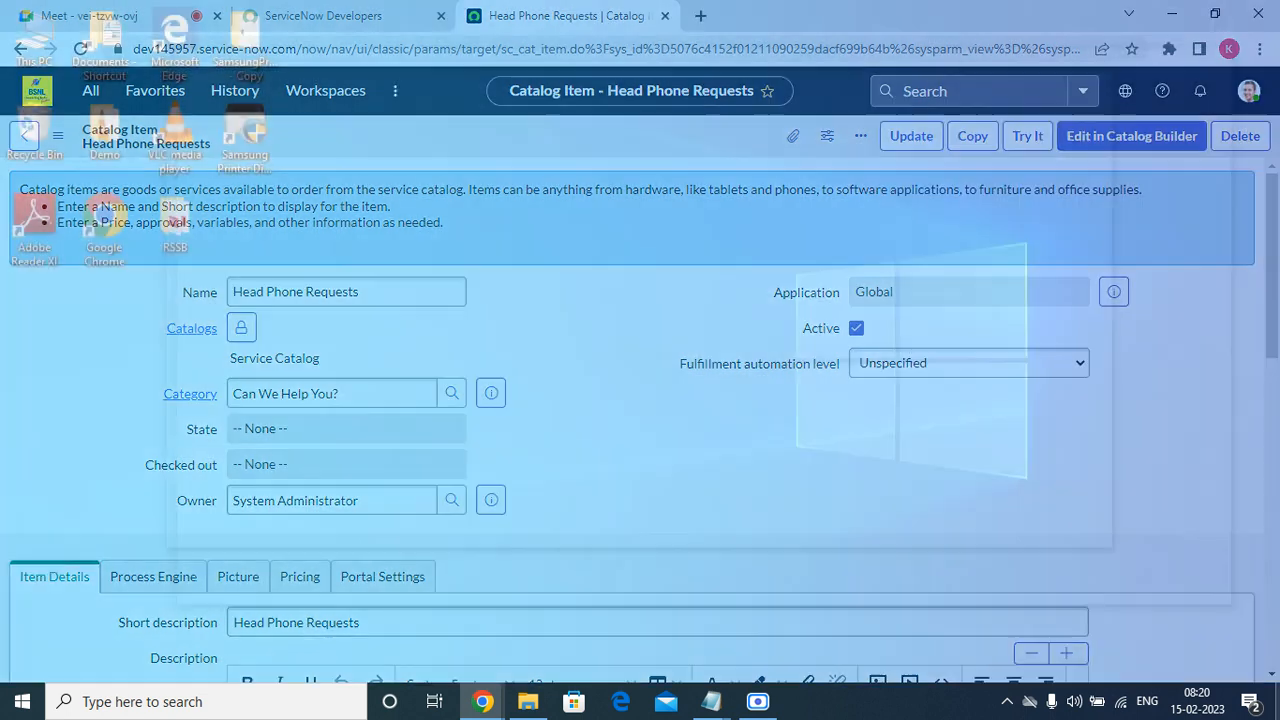
mouse_move(710, 701)
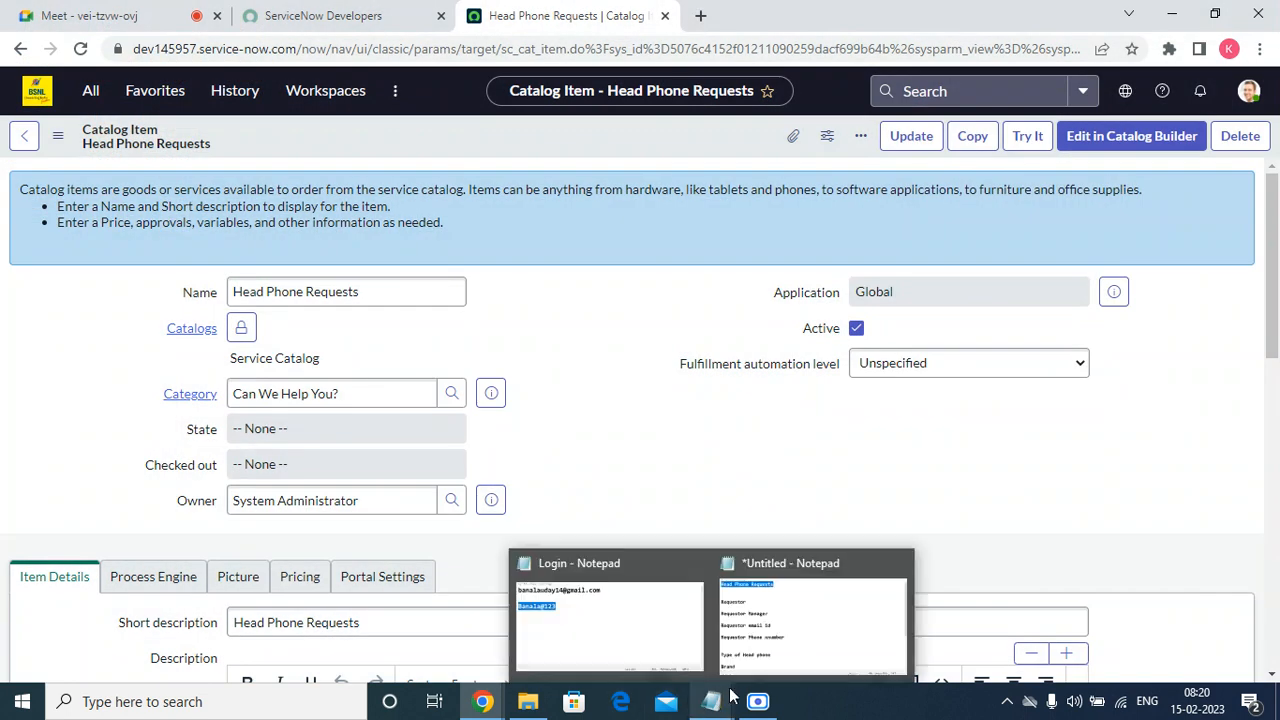
mouse_move(752, 695)
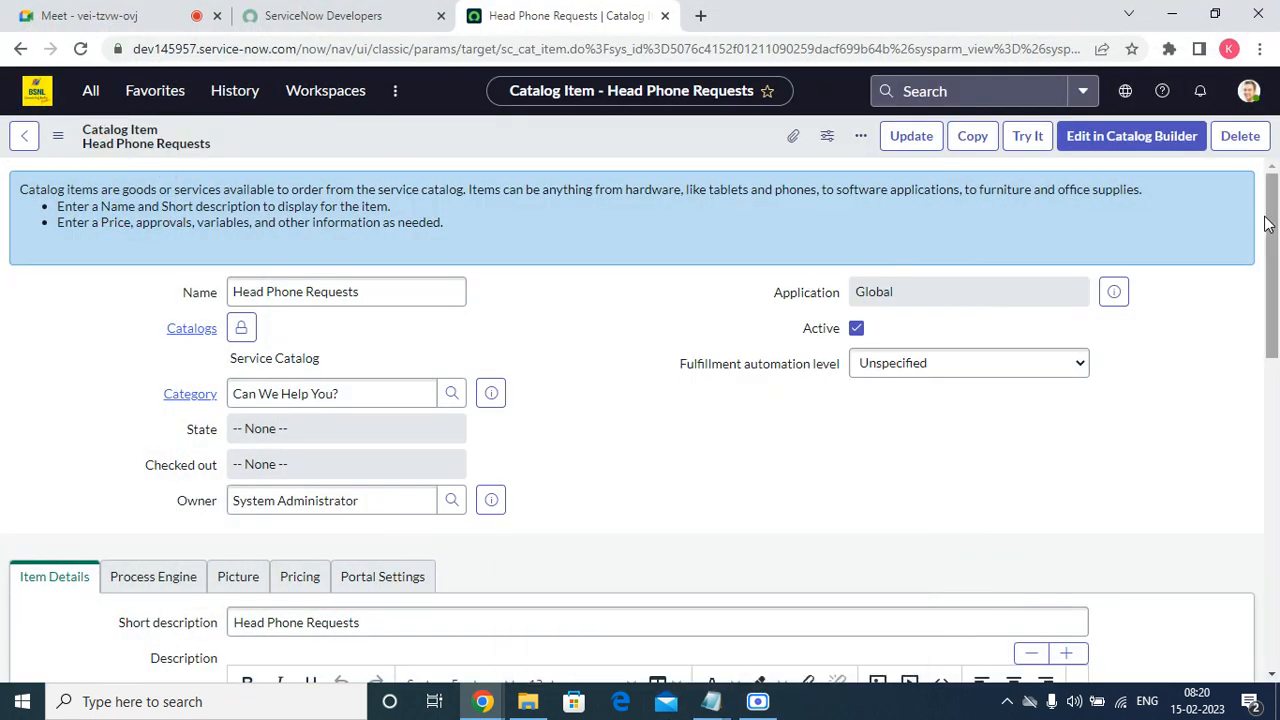
Duplicate the saved Head Phone Requests catalog item record in a second browser tab.
scroll(700, 210, down, 10)
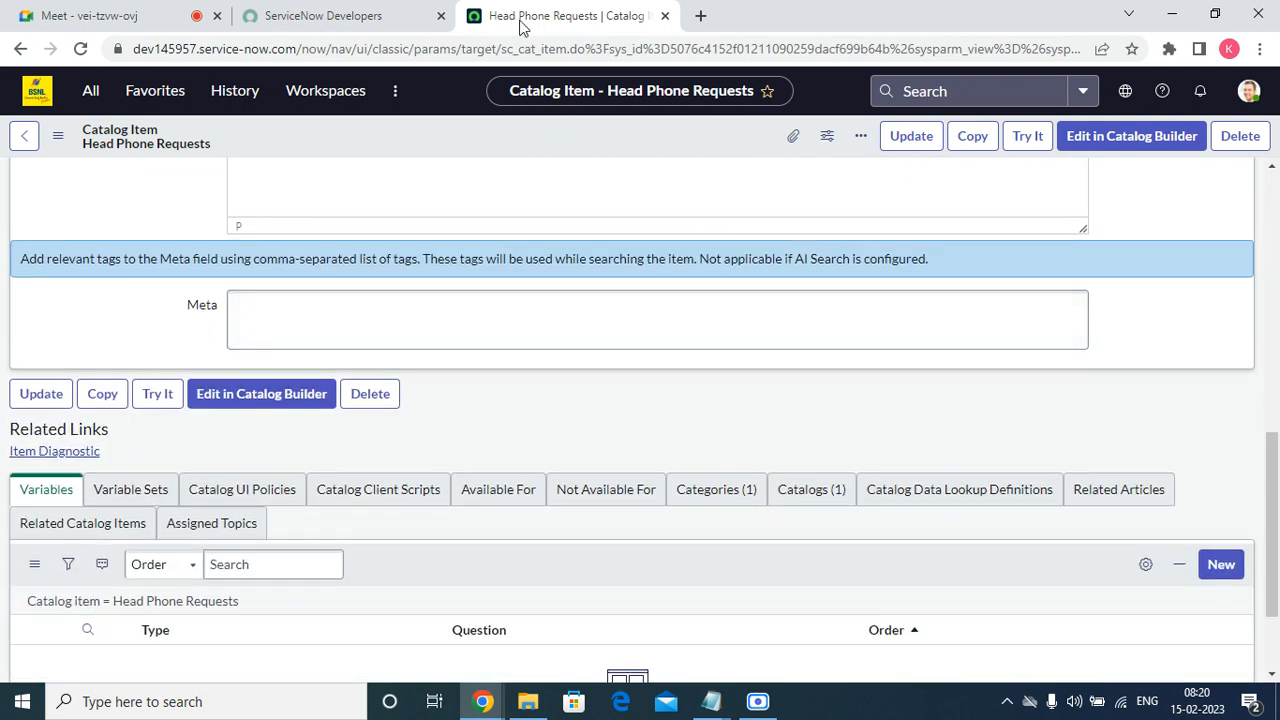
right_click(521, 25)
click(614, 155)
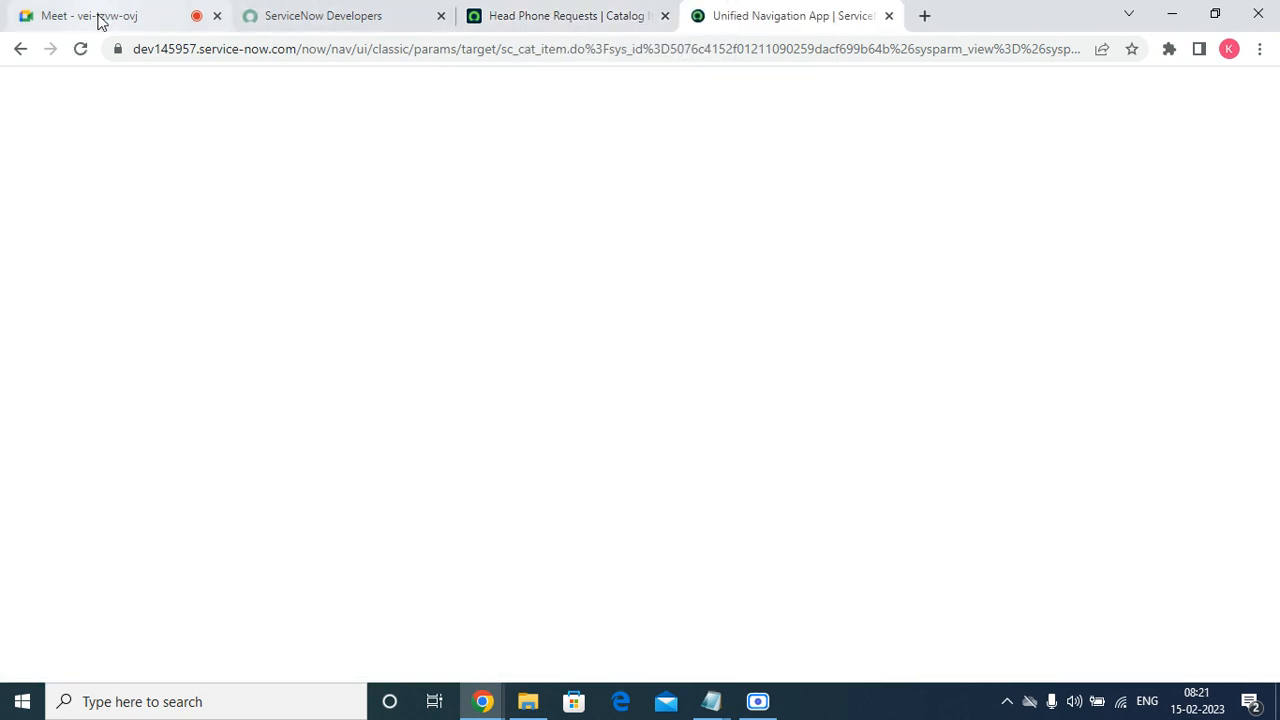
Switch to Google Meet, admit the waiting participant, and return to the duplicated catalog item record.
click(100, 20)
click(830, 174)
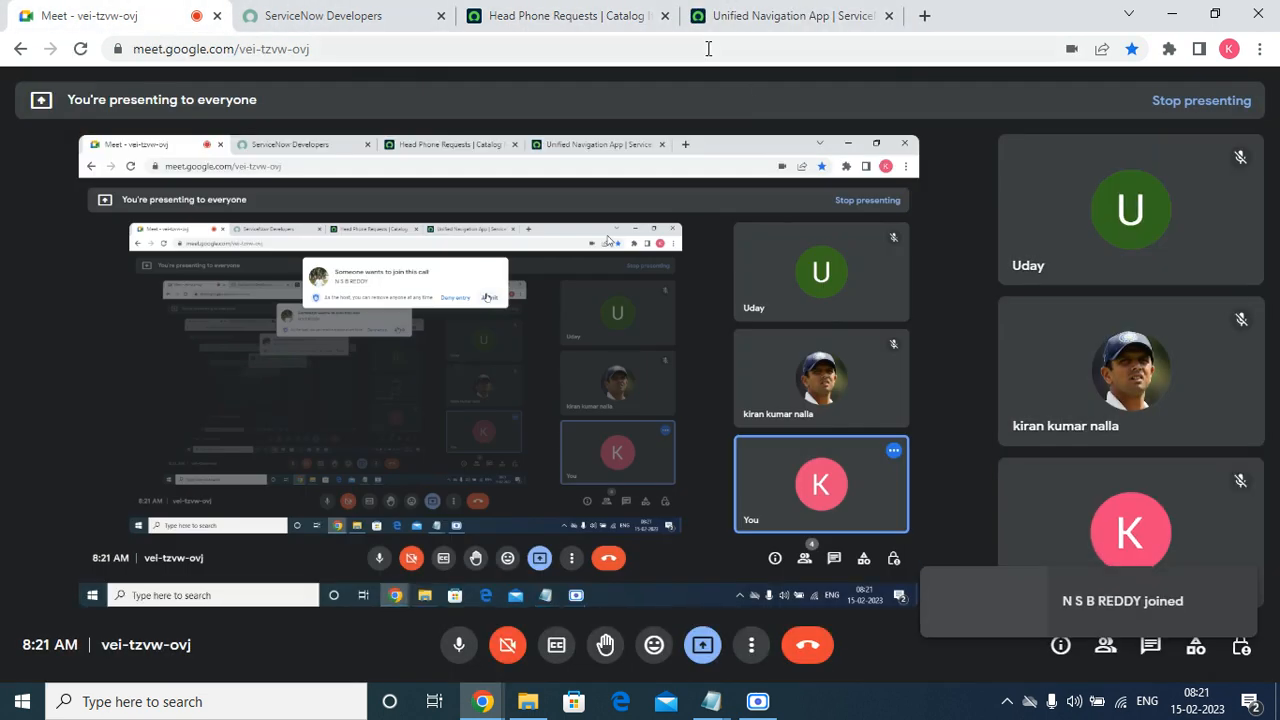
click(746, 22)
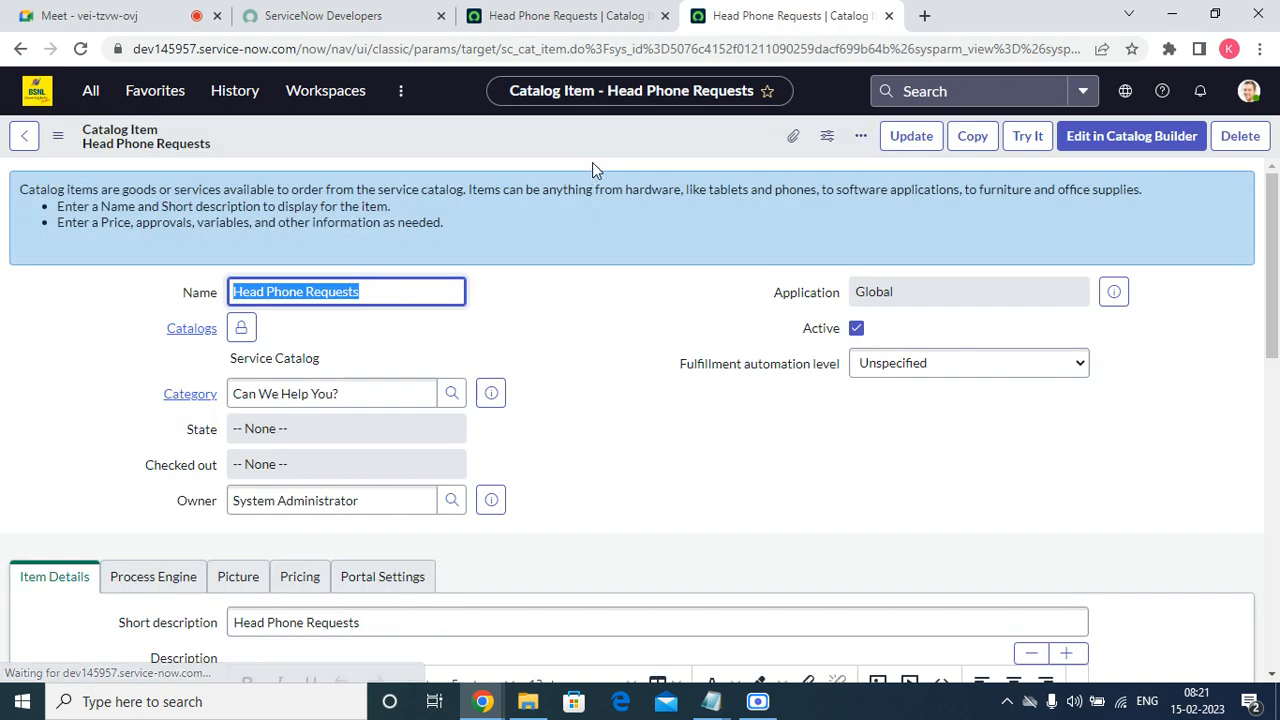
Preview the Head Phone Requests item as requesters see it with Try It in the duplicated record.
click(1016, 145)
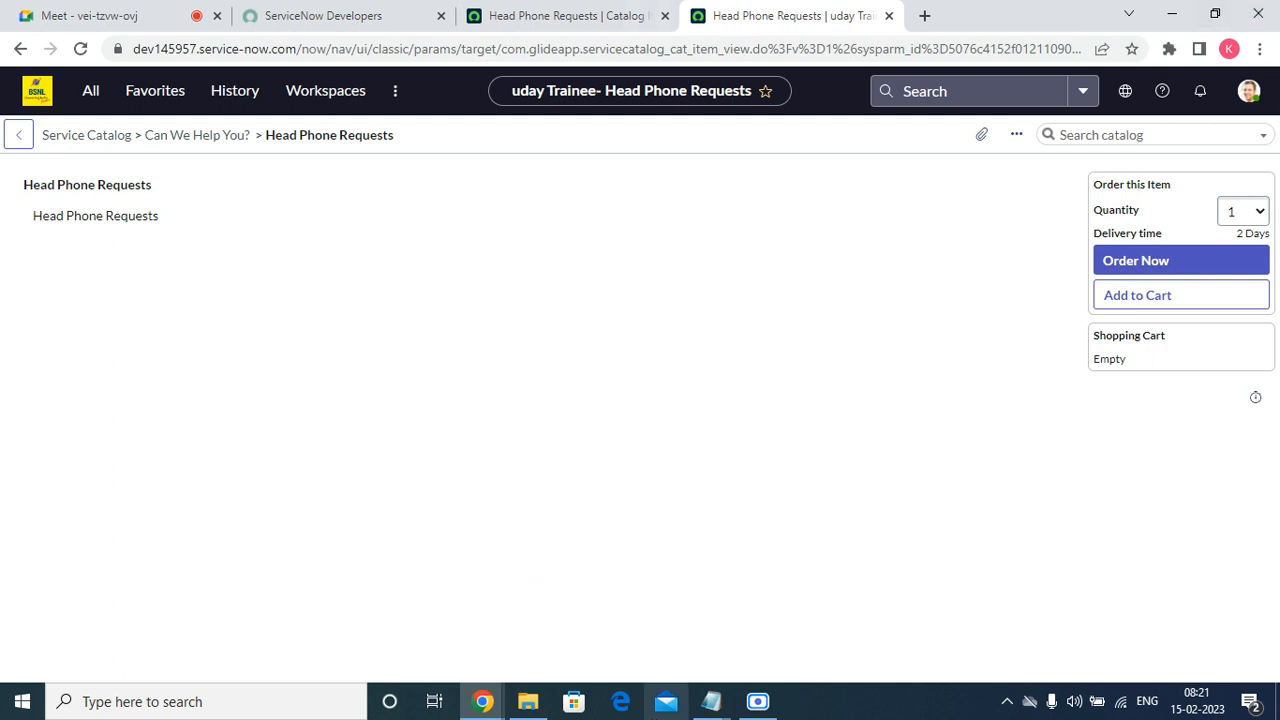
key(super+x)
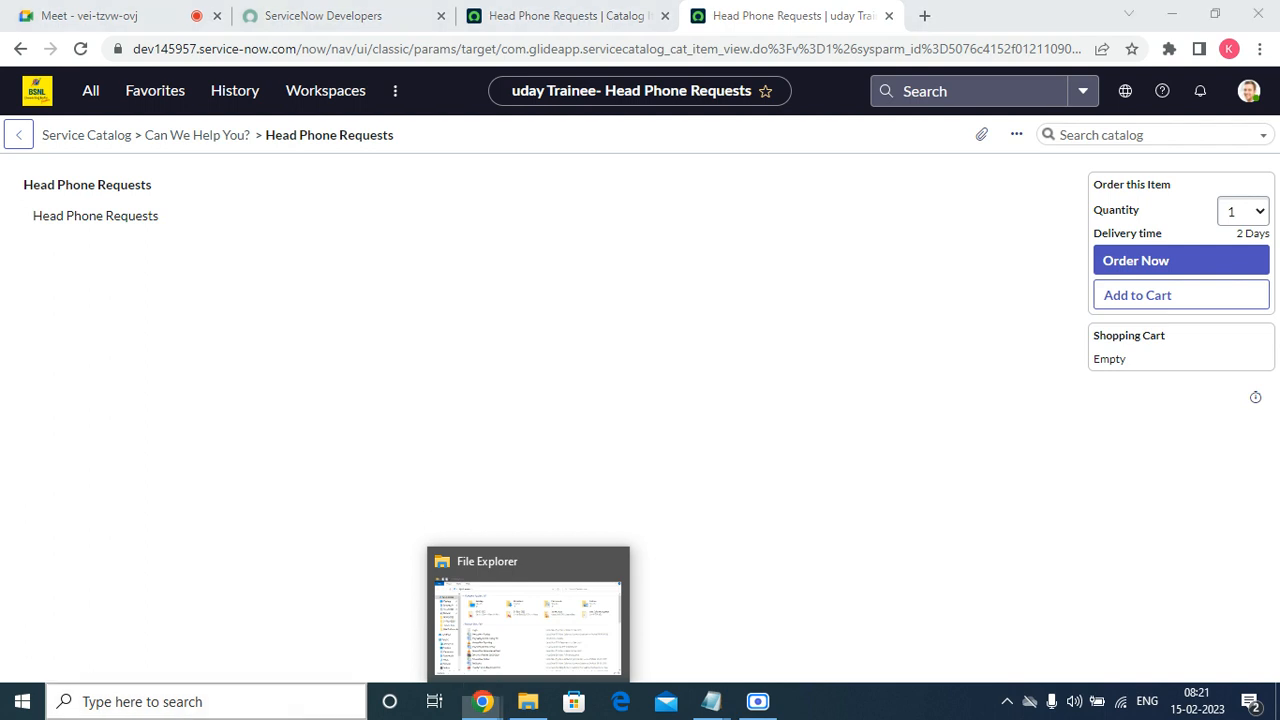
Create a new single-row variable set from the original Head Phone Requests record's related variable sets.
click(557, 18)
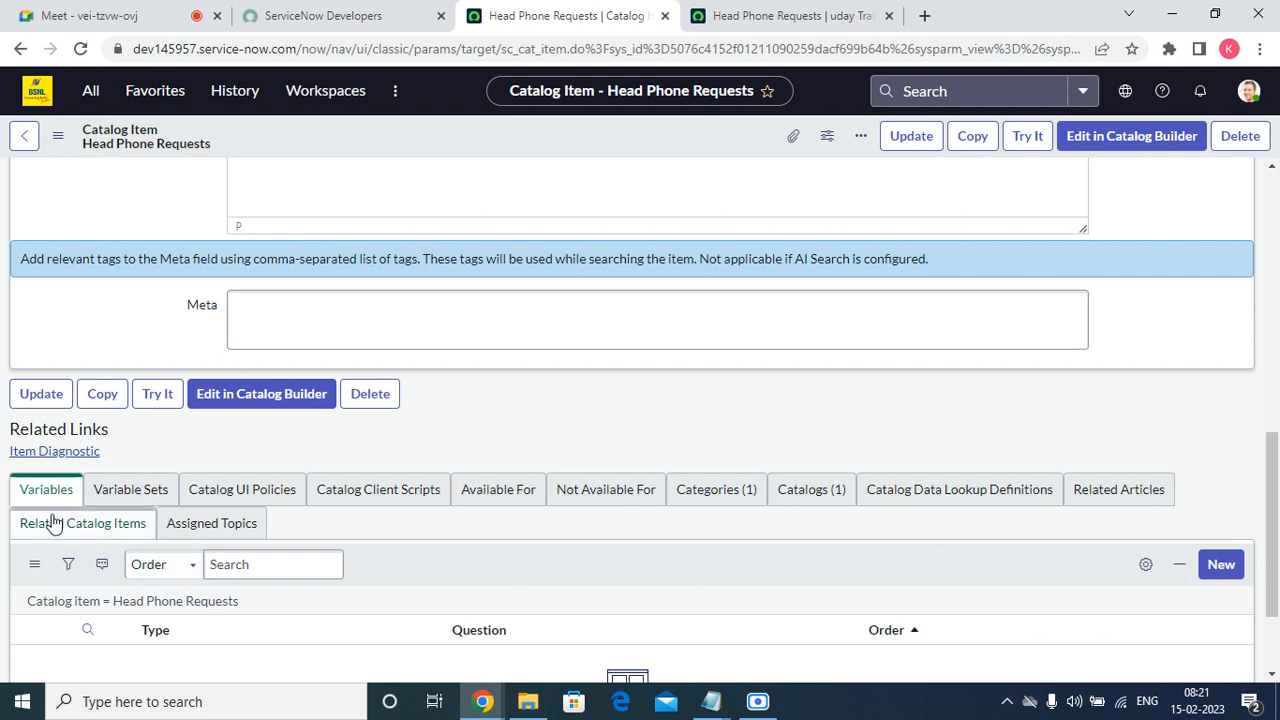
click(133, 504)
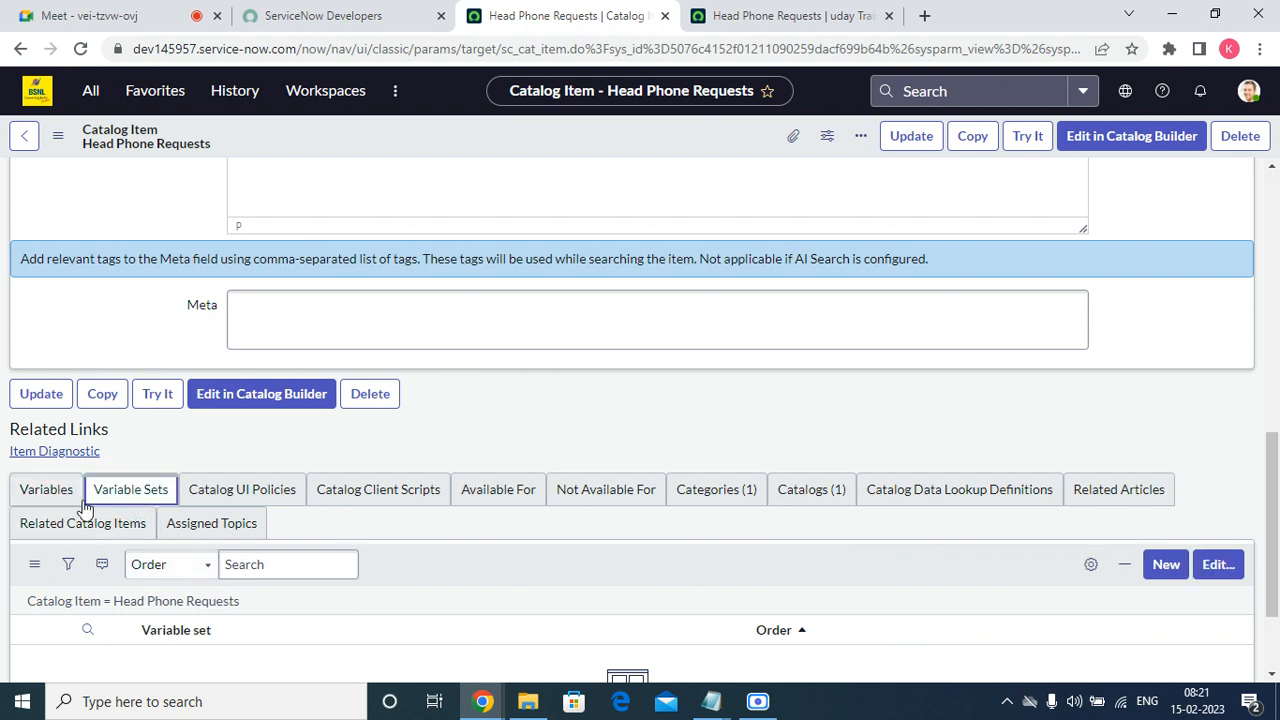
click(48, 503)
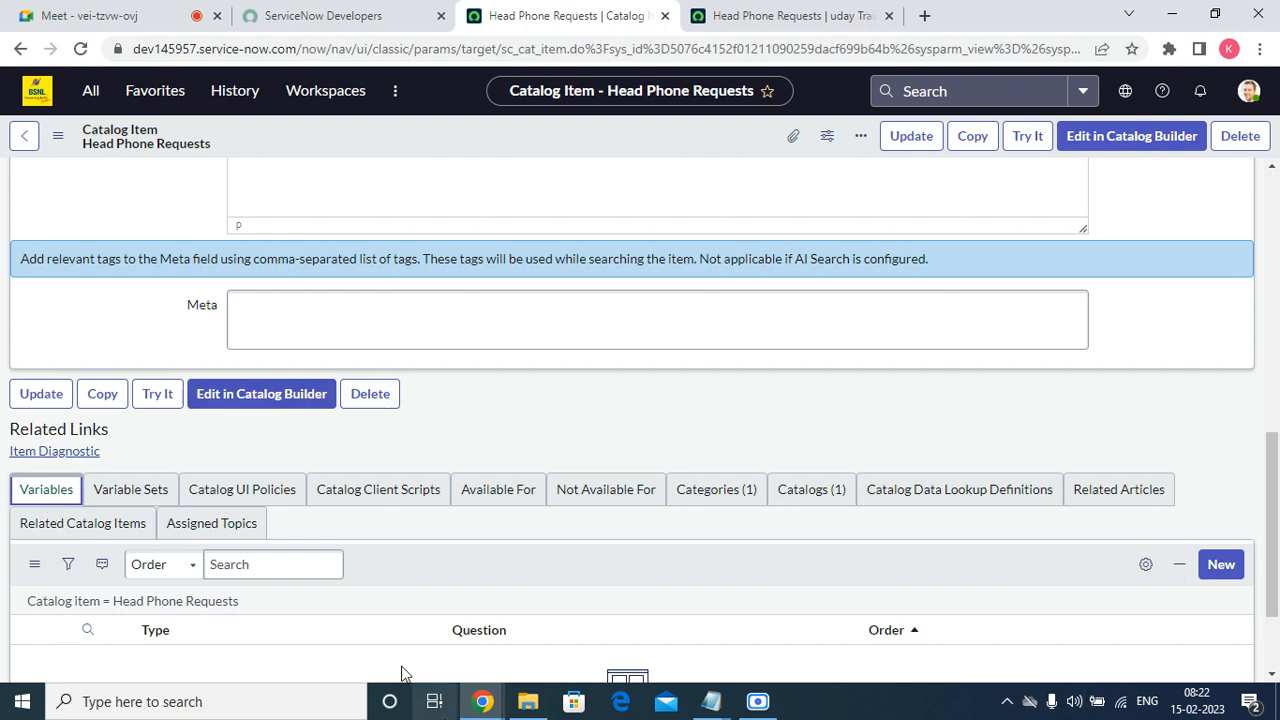
click(130, 489)
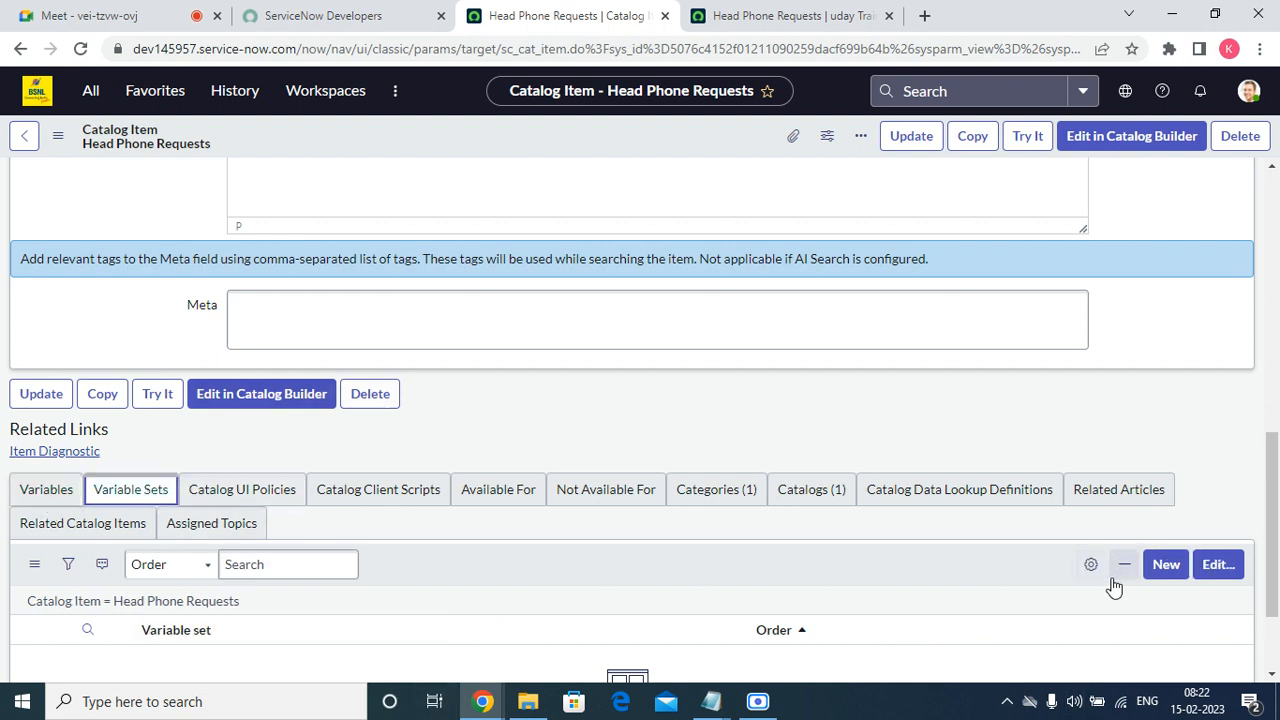
click(1170, 582)
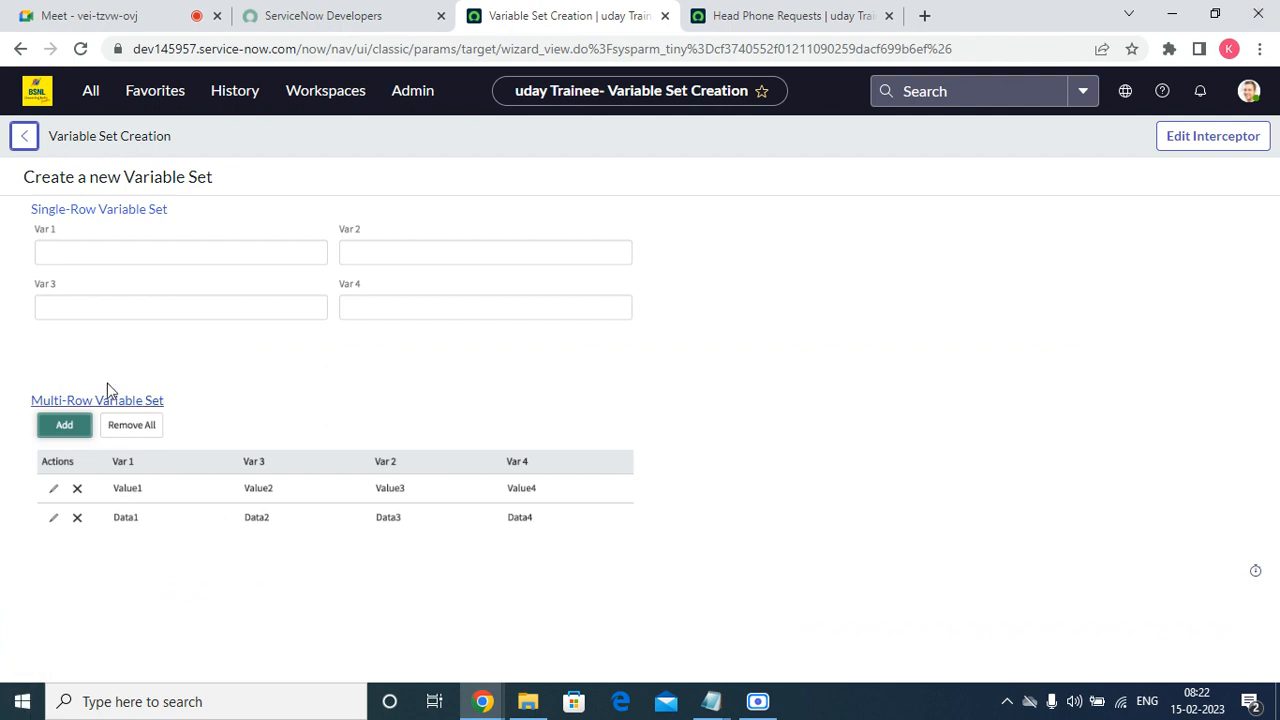
click(99, 226)
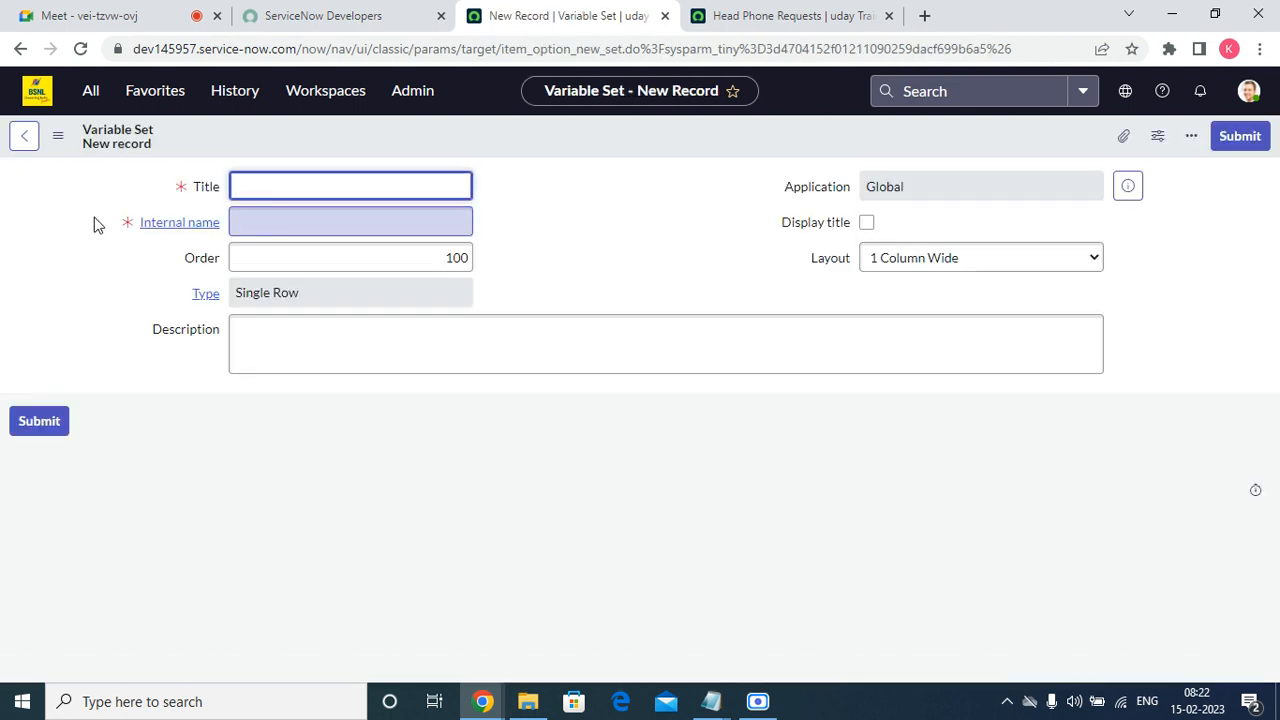
Title the new variable set "Requestor Details" and let its internal name fill in from the title.
right_click(93, 218)
click(291, 182)
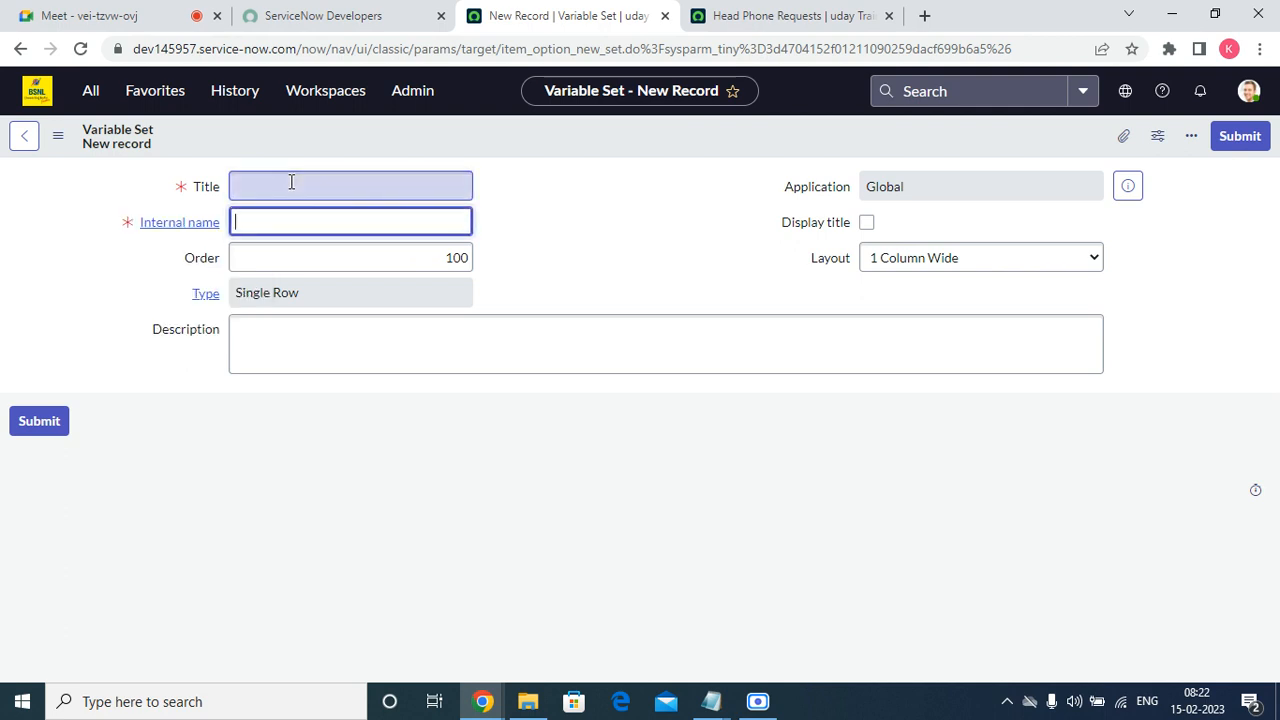
click(291, 182)
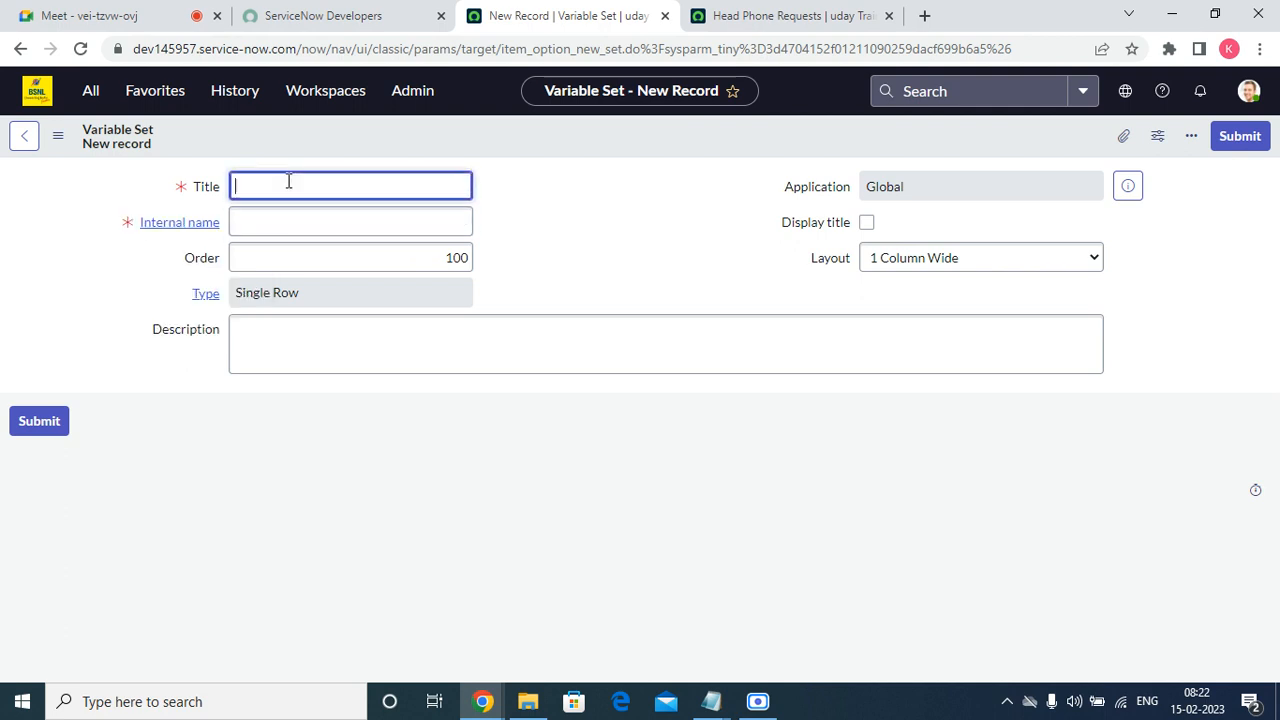
text(Re)
key(Tab)
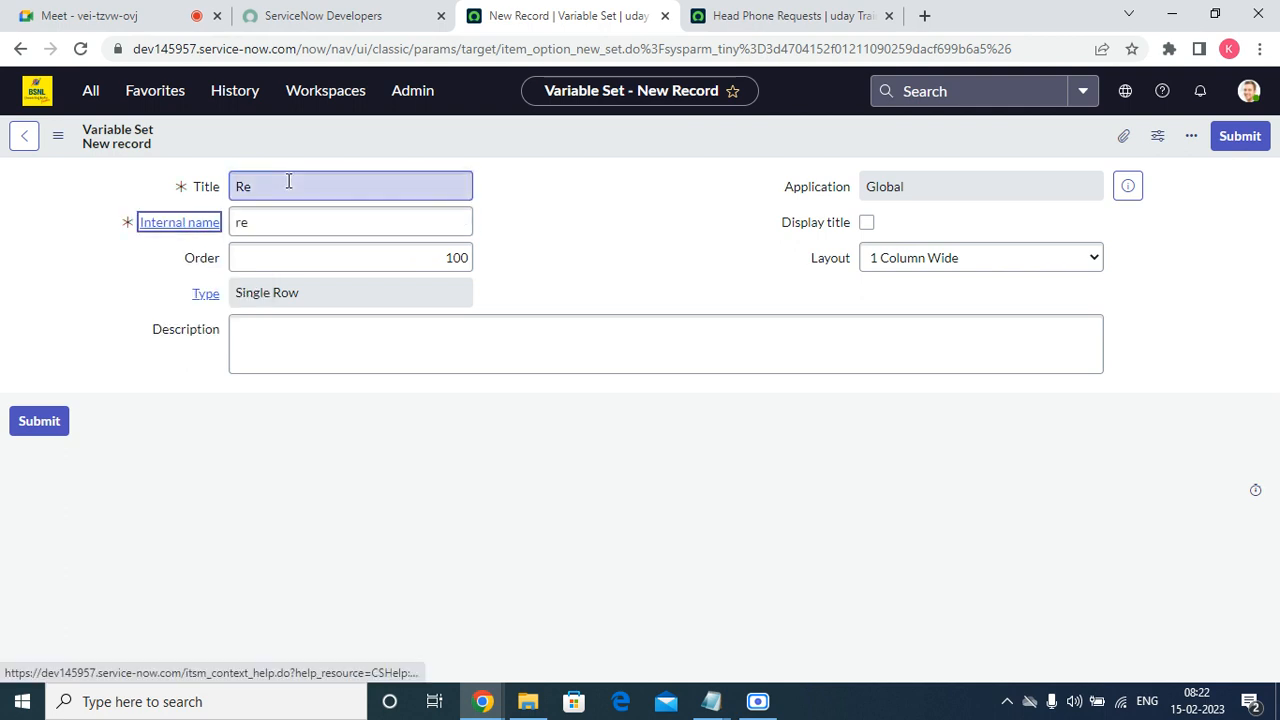
key(shift+Tab)
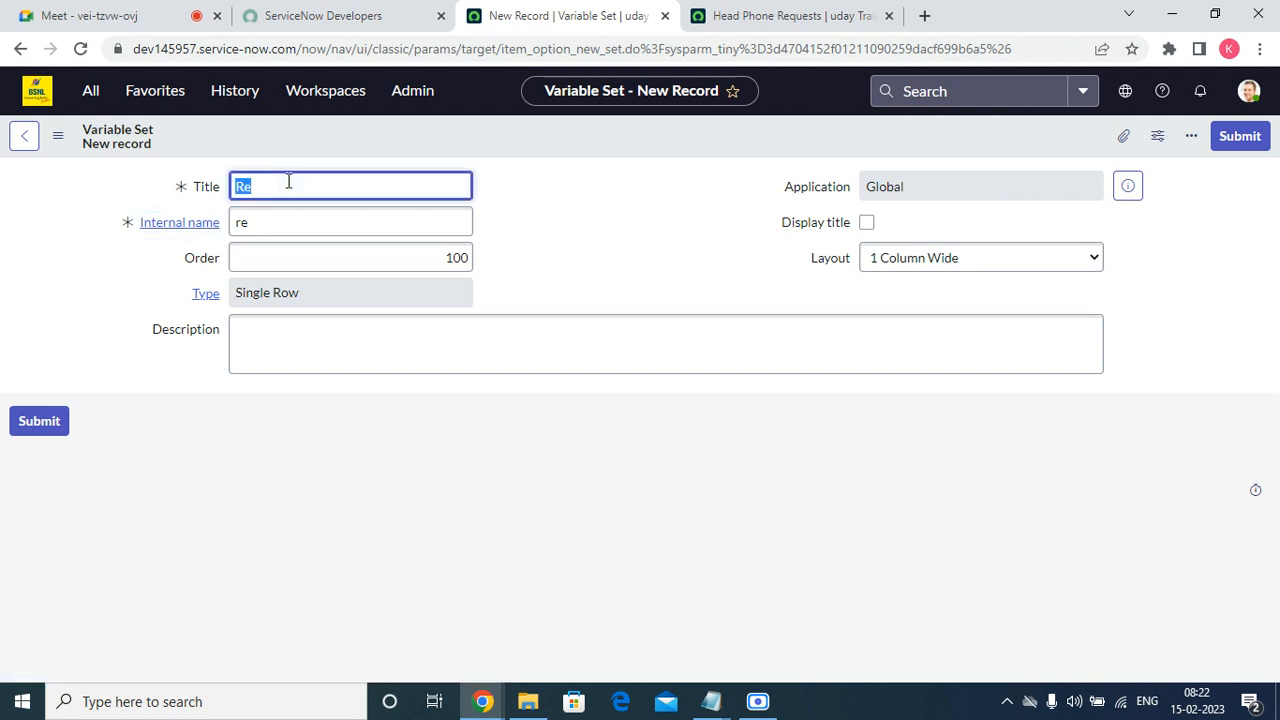
click(288, 181)
text(questor Details)
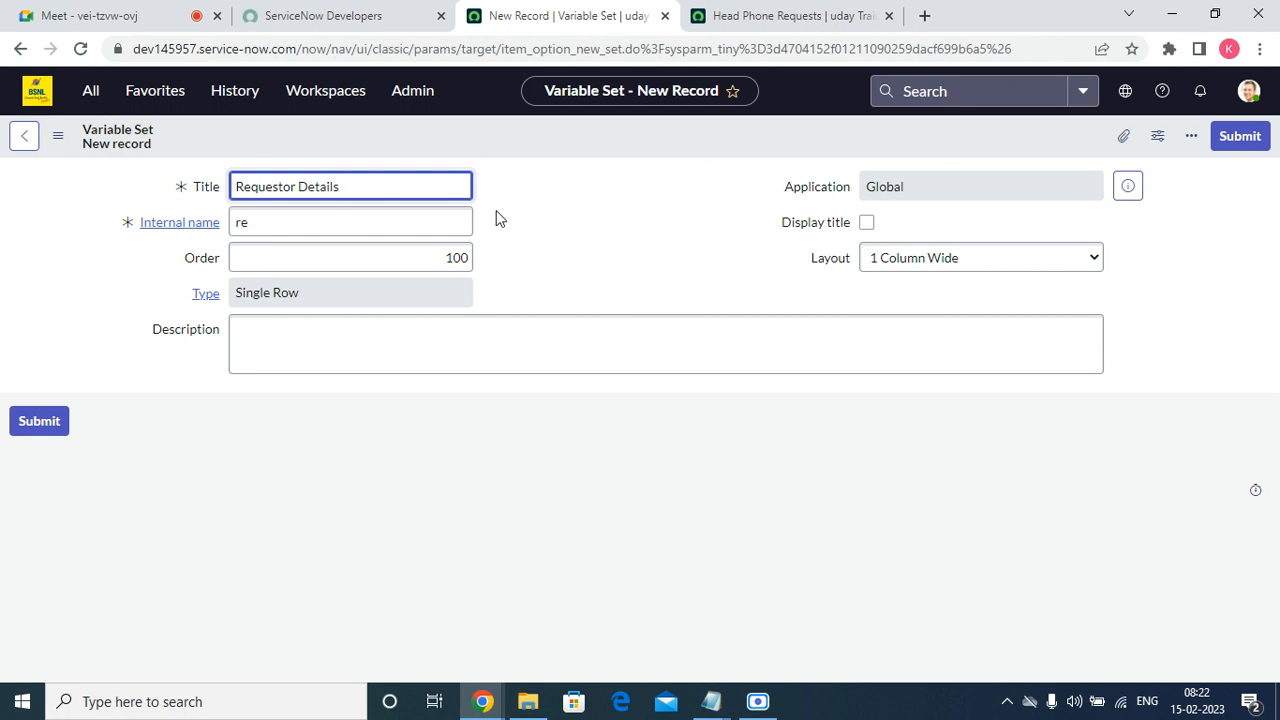
key(Tab)
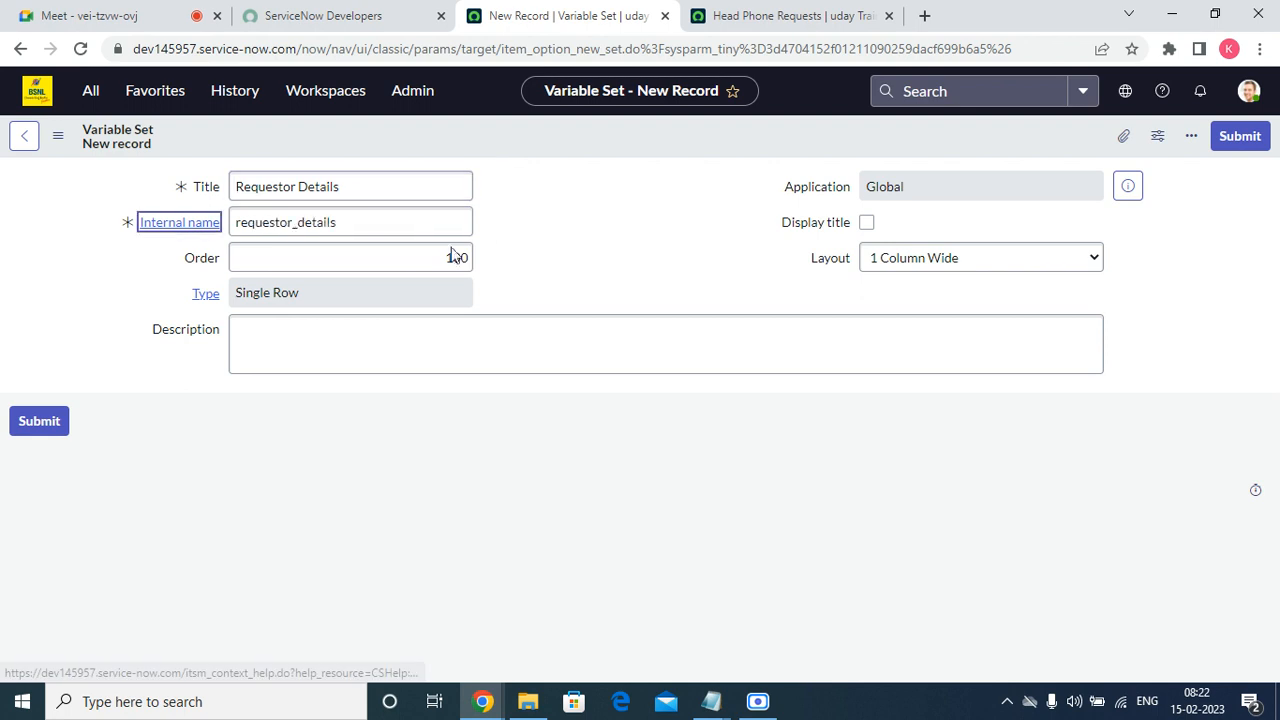
Copy the title "Requestor Details" into the variable set's description and submit the record.
click(344, 319)
click(371, 191)
triple_click(371, 191)
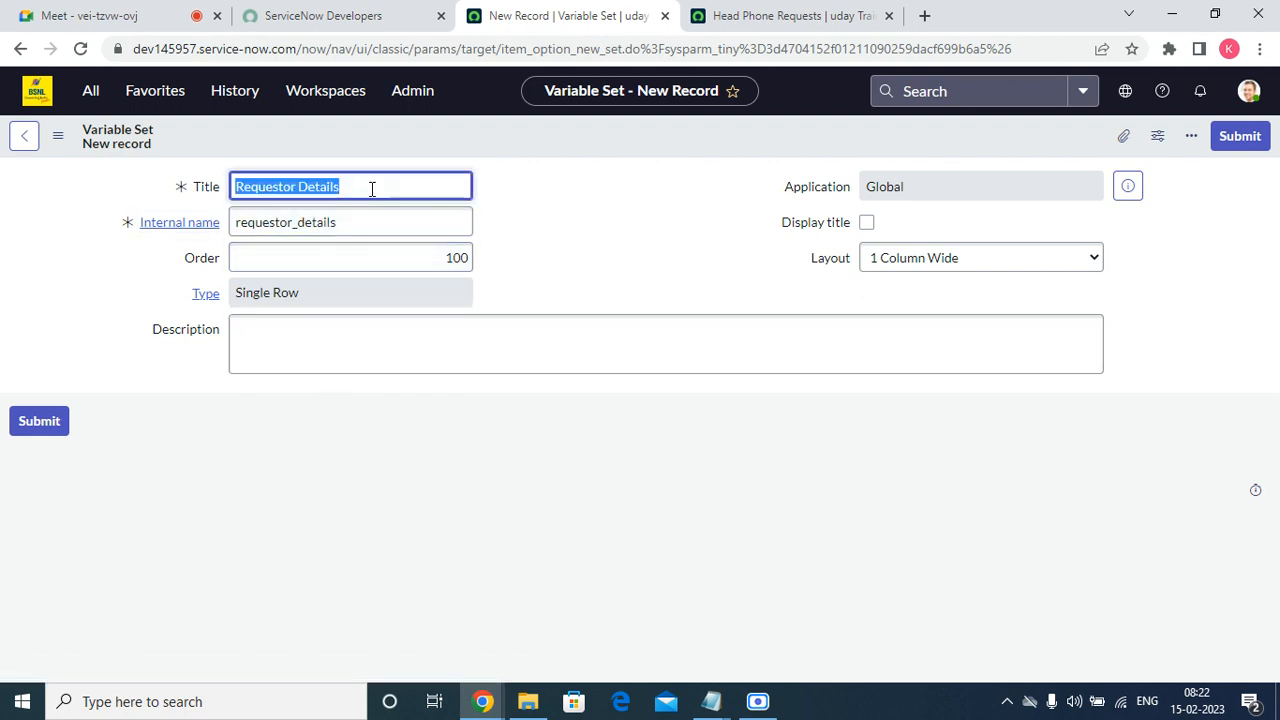
right_click(371, 191)
click(410, 265)
click(314, 360)
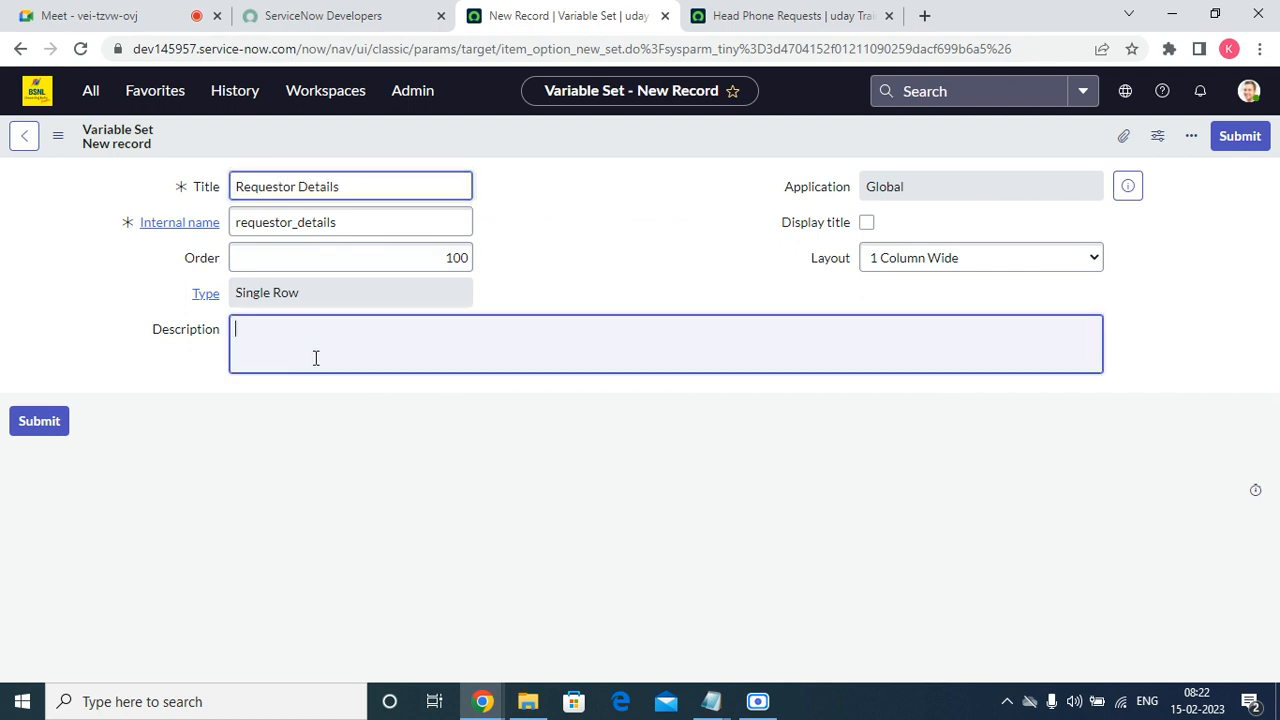
right_click(315, 362)
click(364, 505)
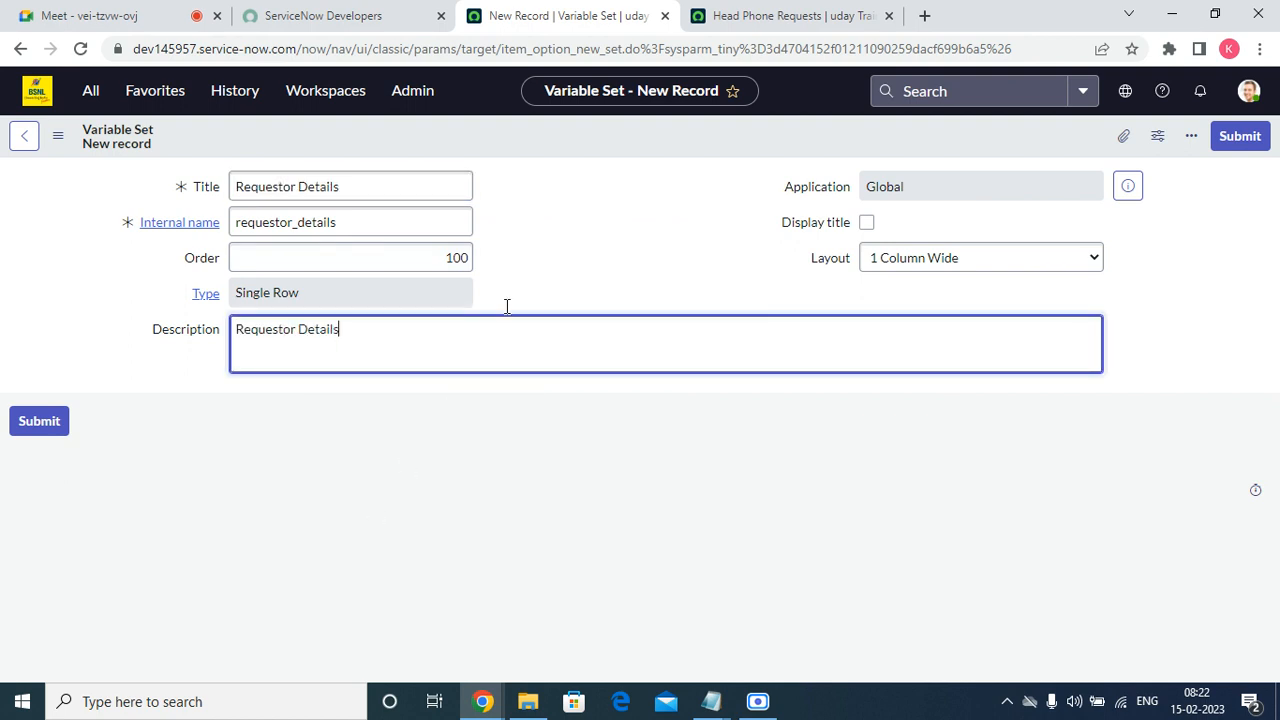
click(1241, 138)
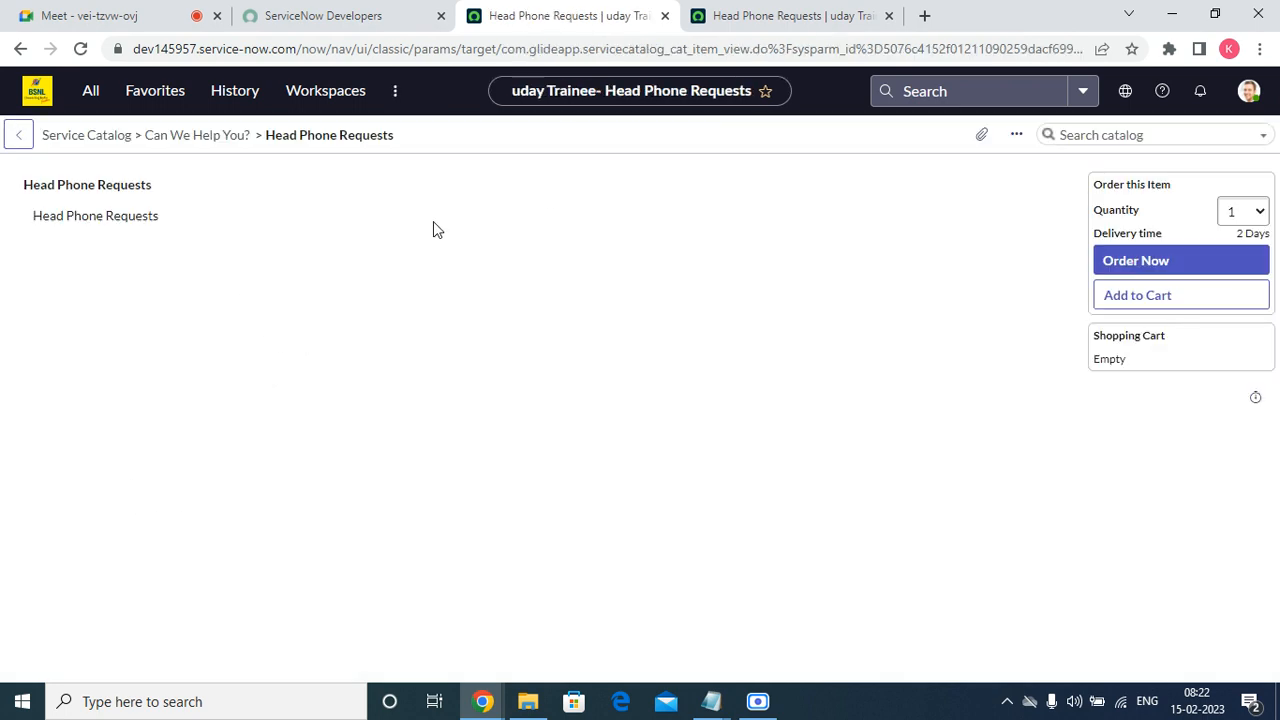
Configure the Head Phone Requests item from its catalog preview and open its Requestor Details variable set.
right_click(449, 147)
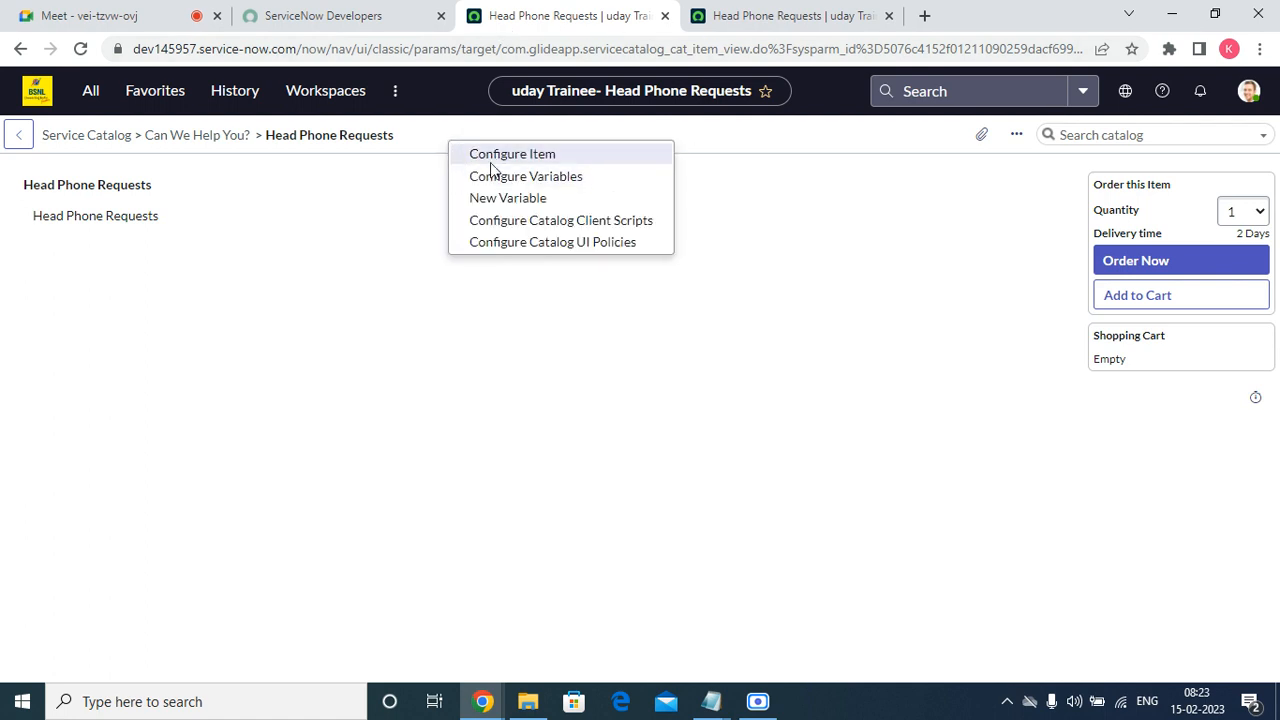
click(496, 161)
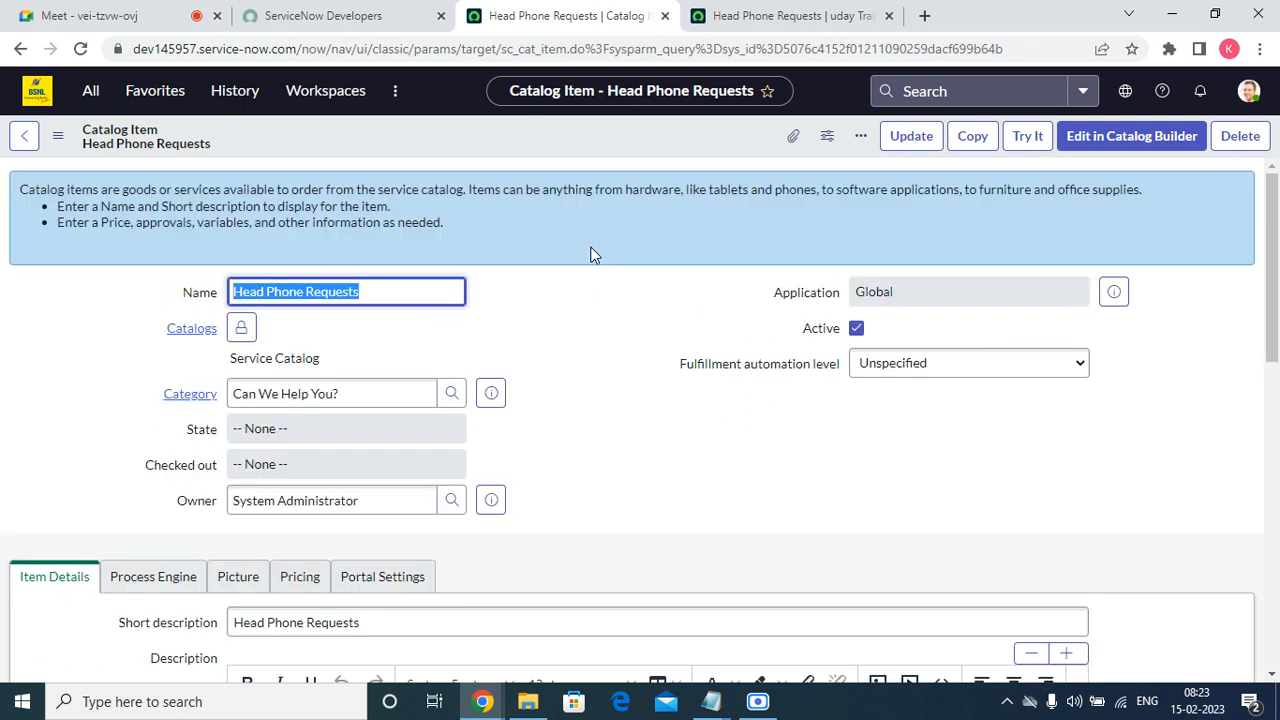
scroll(640, 325, down, 10)
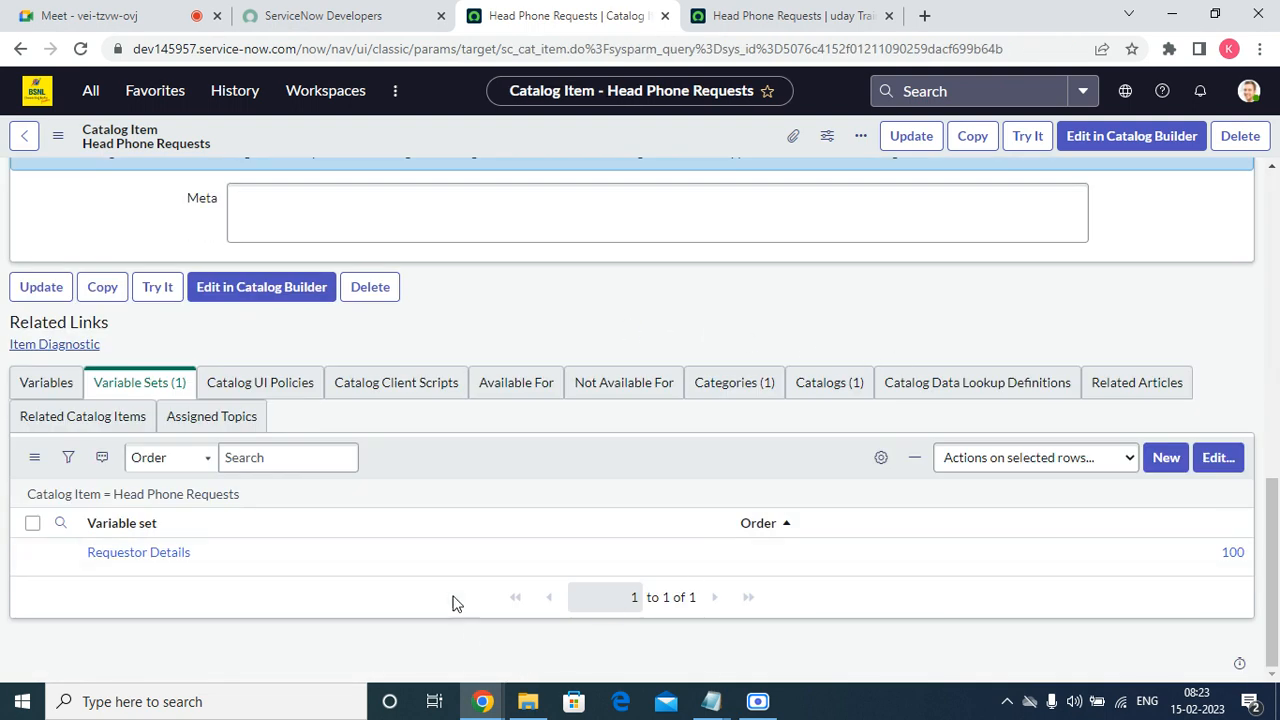
click(131, 560)
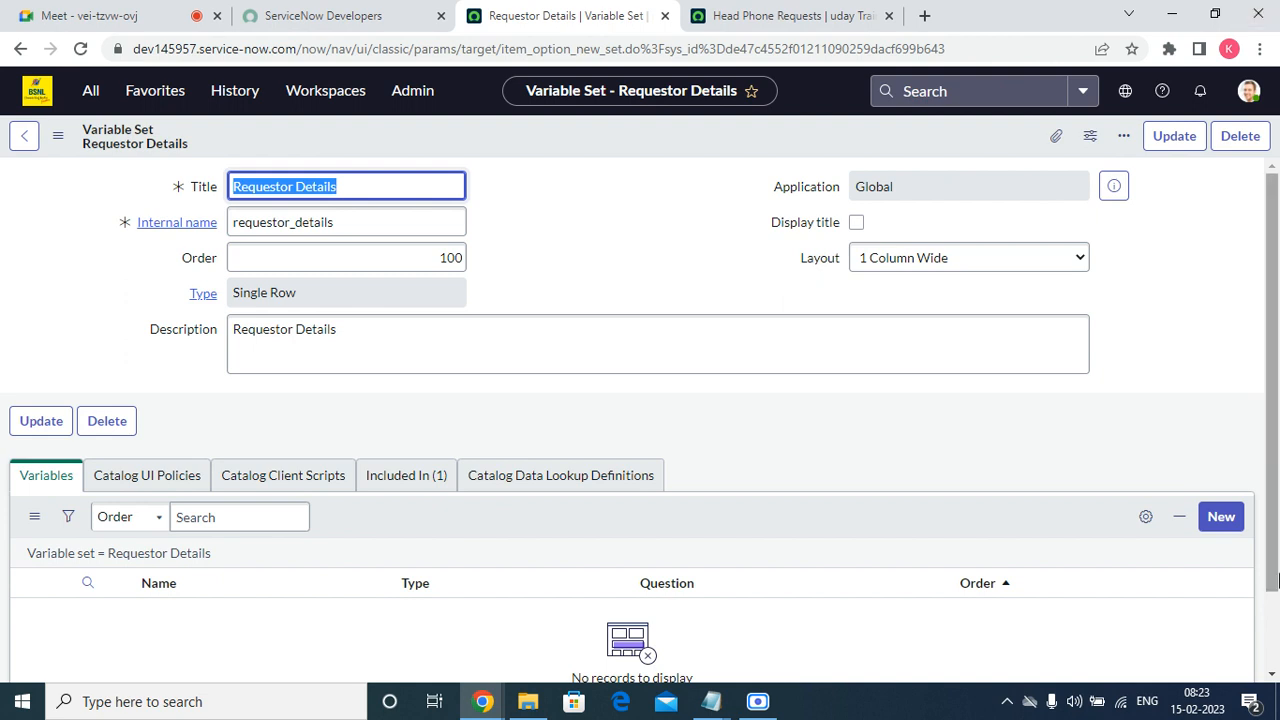
Start a new variable in the Requestor Details set and copy the field name "Requestor" from the Notepad draft.
click(1222, 518)
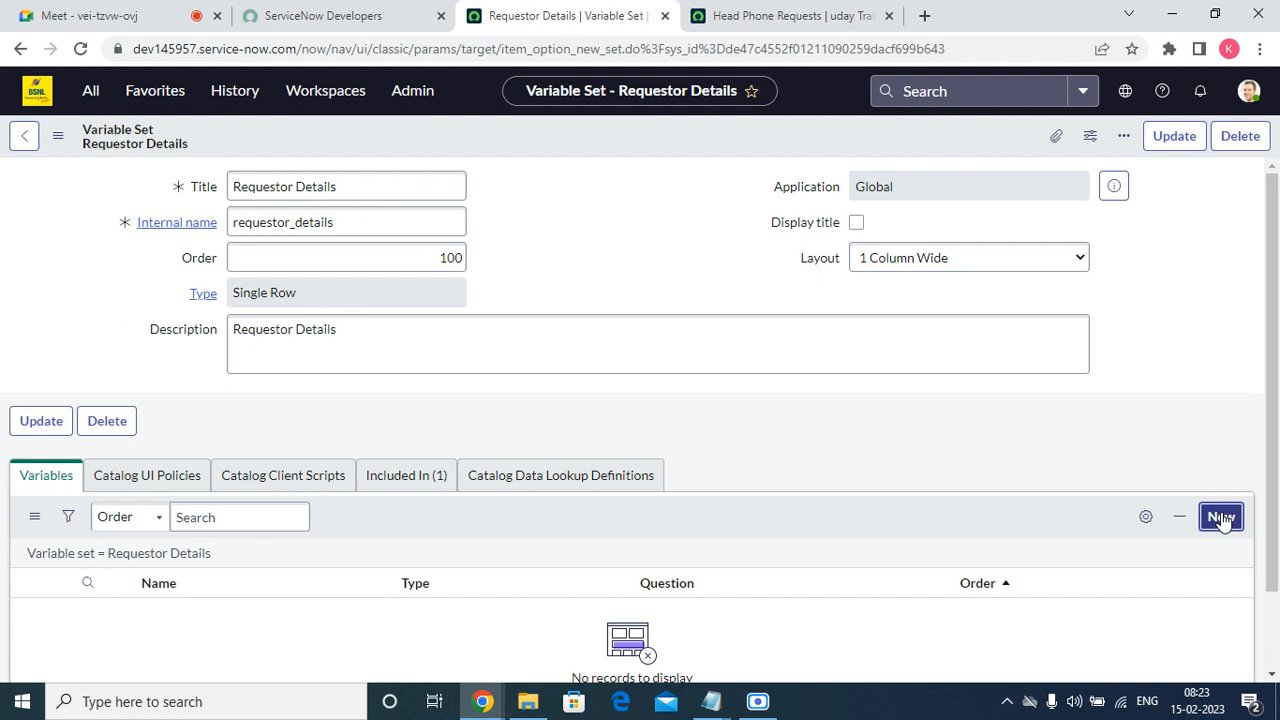
click(1222, 518)
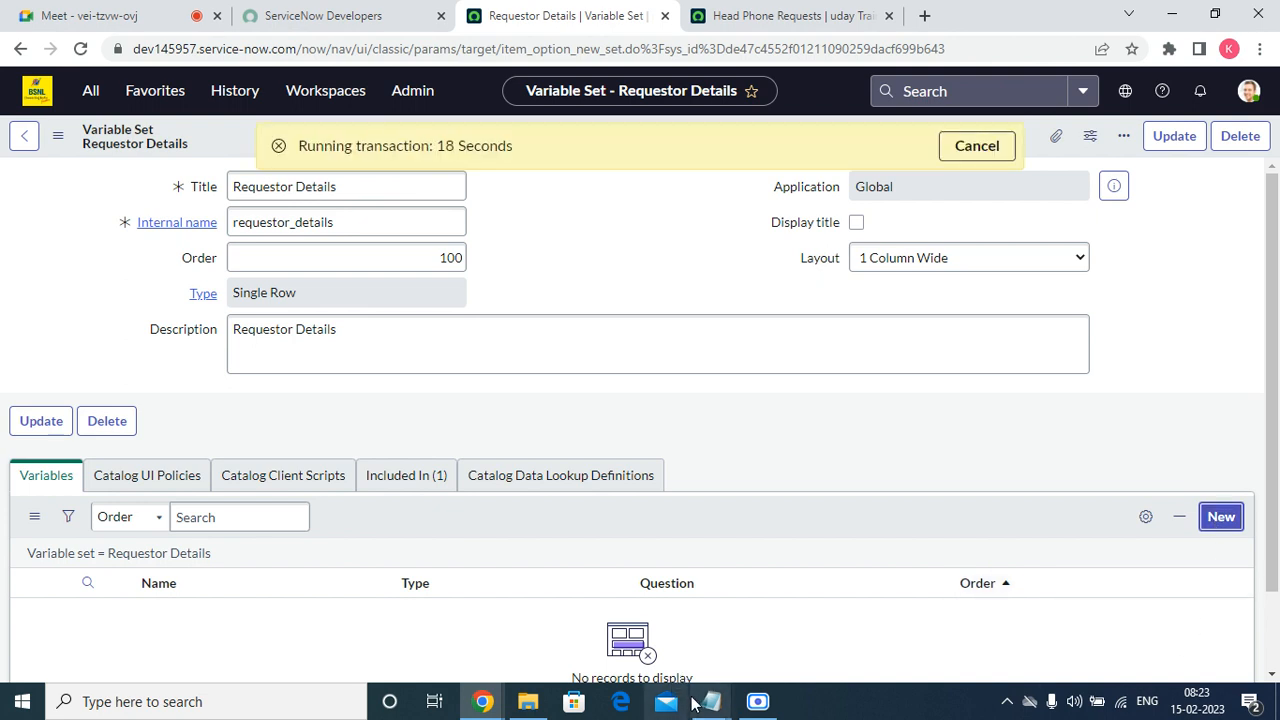
mouse_move(700, 706)
click(806, 590)
click(403, 371)
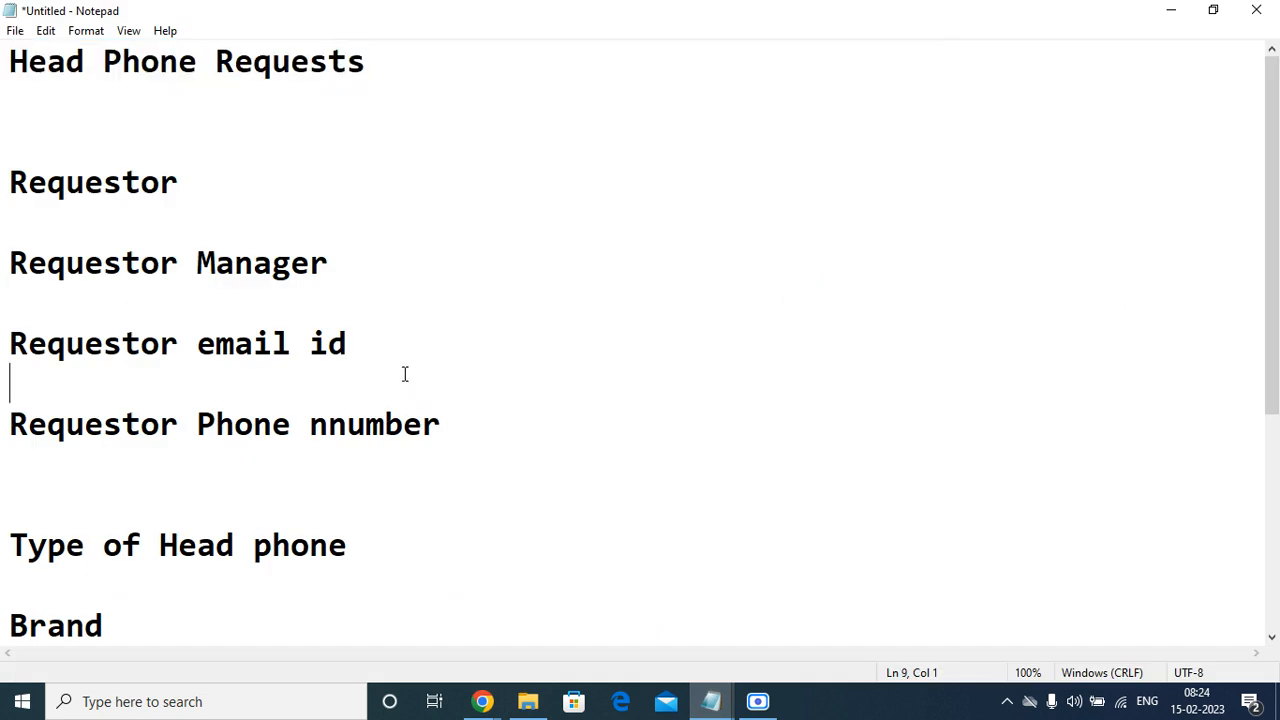
click(189, 157)
drag(200, 186, 104, 183)
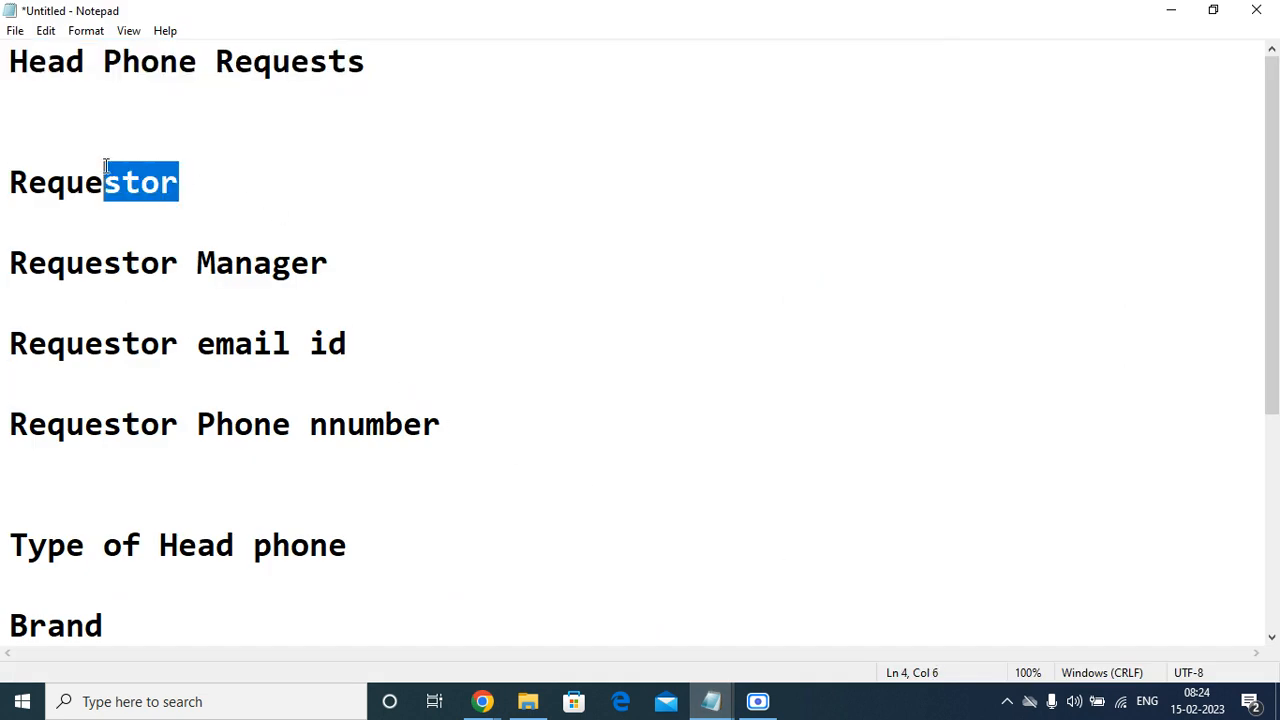
click(3, 213)
click(180, 185)
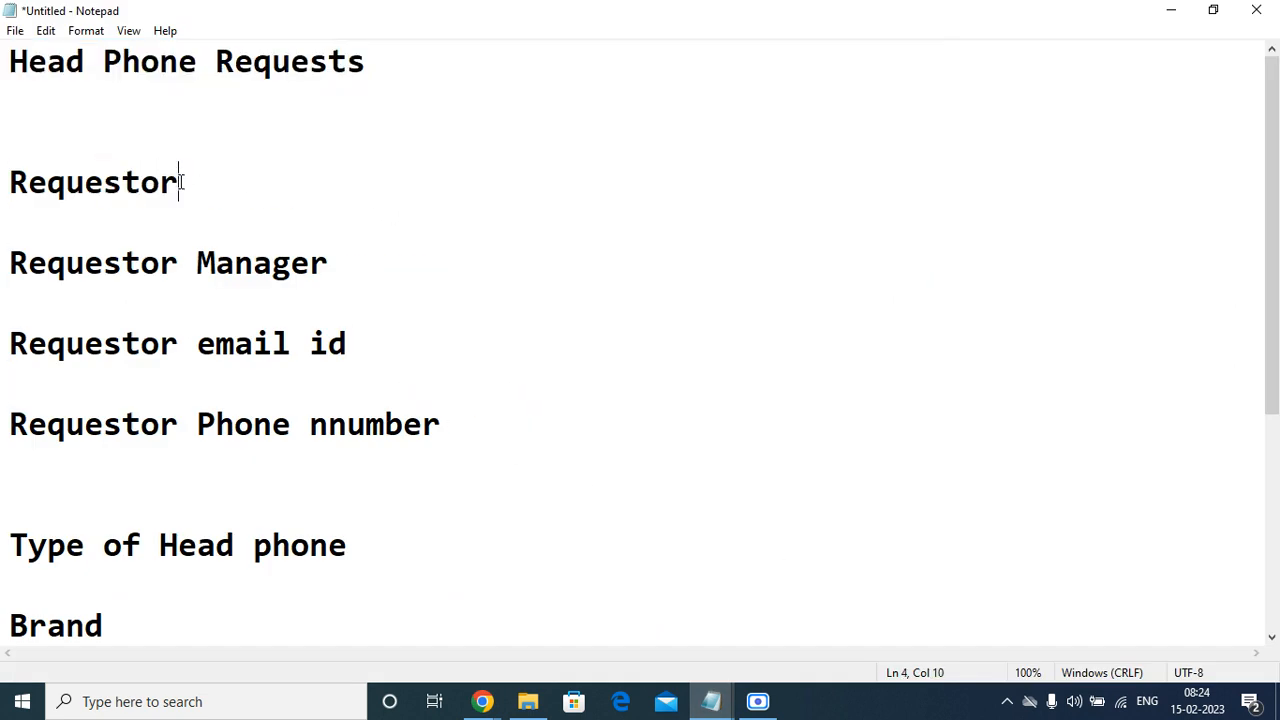
click(3, 217)
drag(3, 217, 6, 180)
right_click(16, 182)
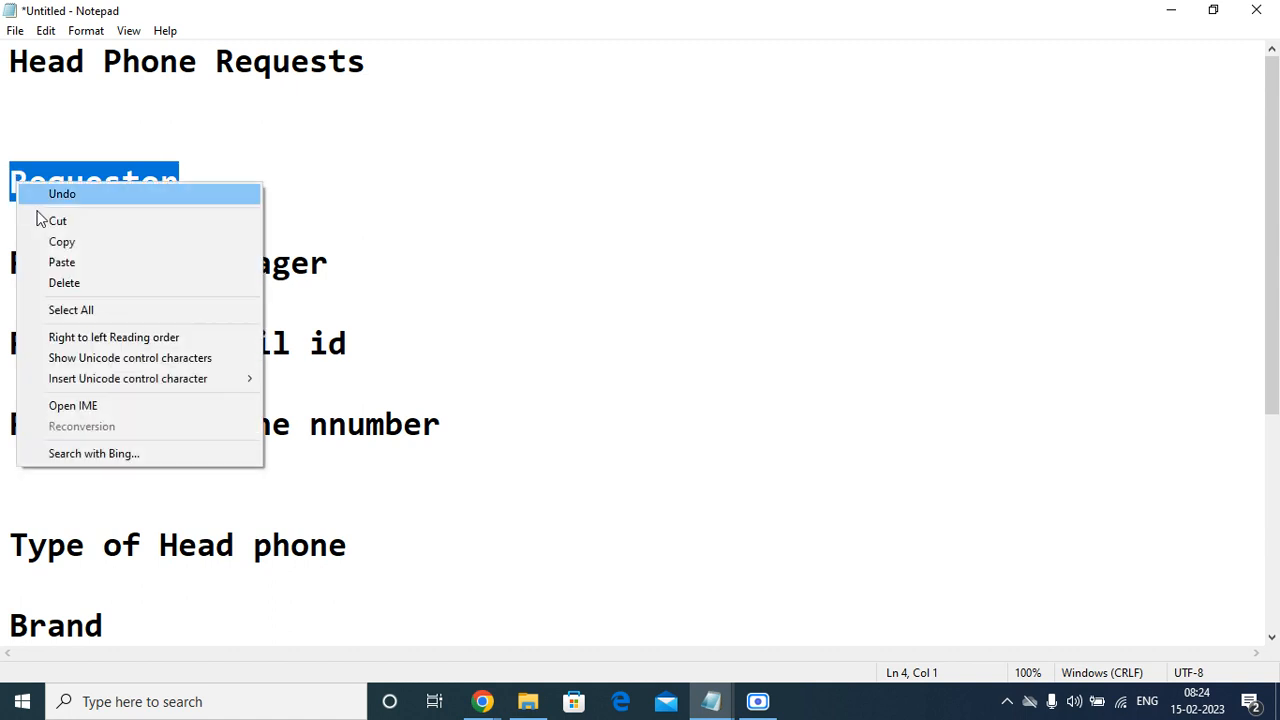
click(85, 250)
click(1184, 12)
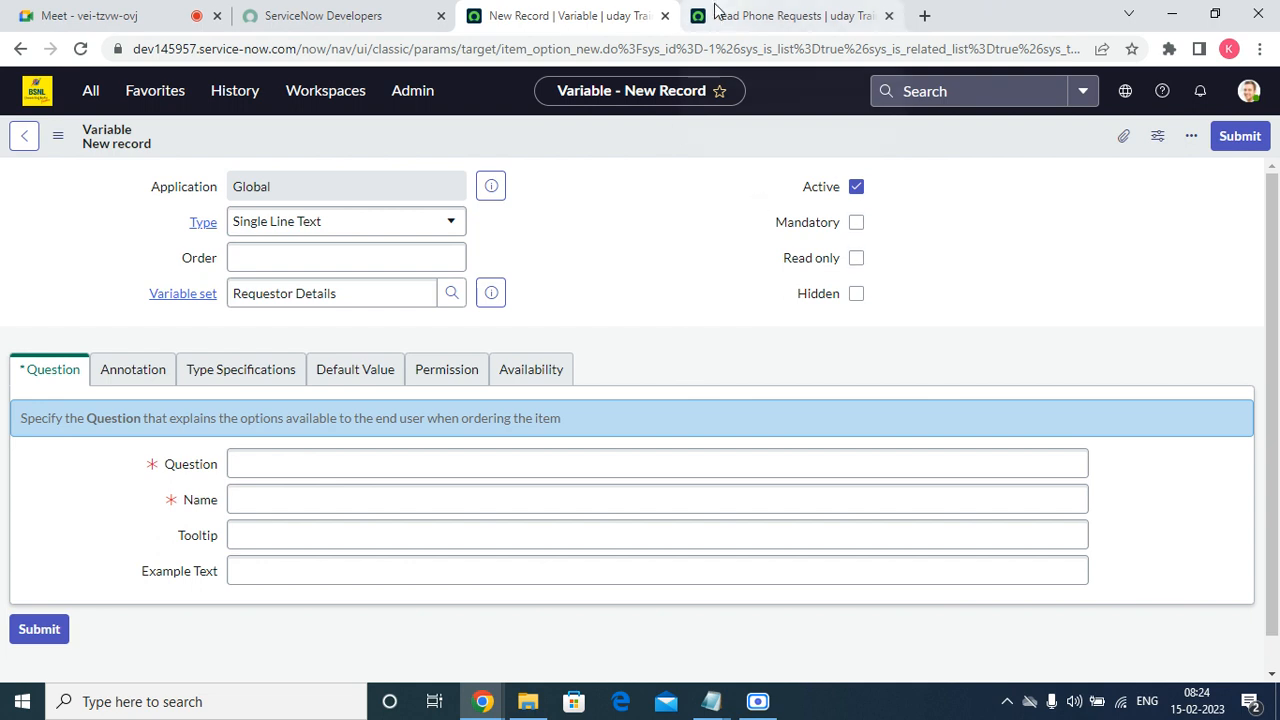
Paste "Requestor" as the new variable's question and let its name fill in from it.
mouse_move(715, 10)
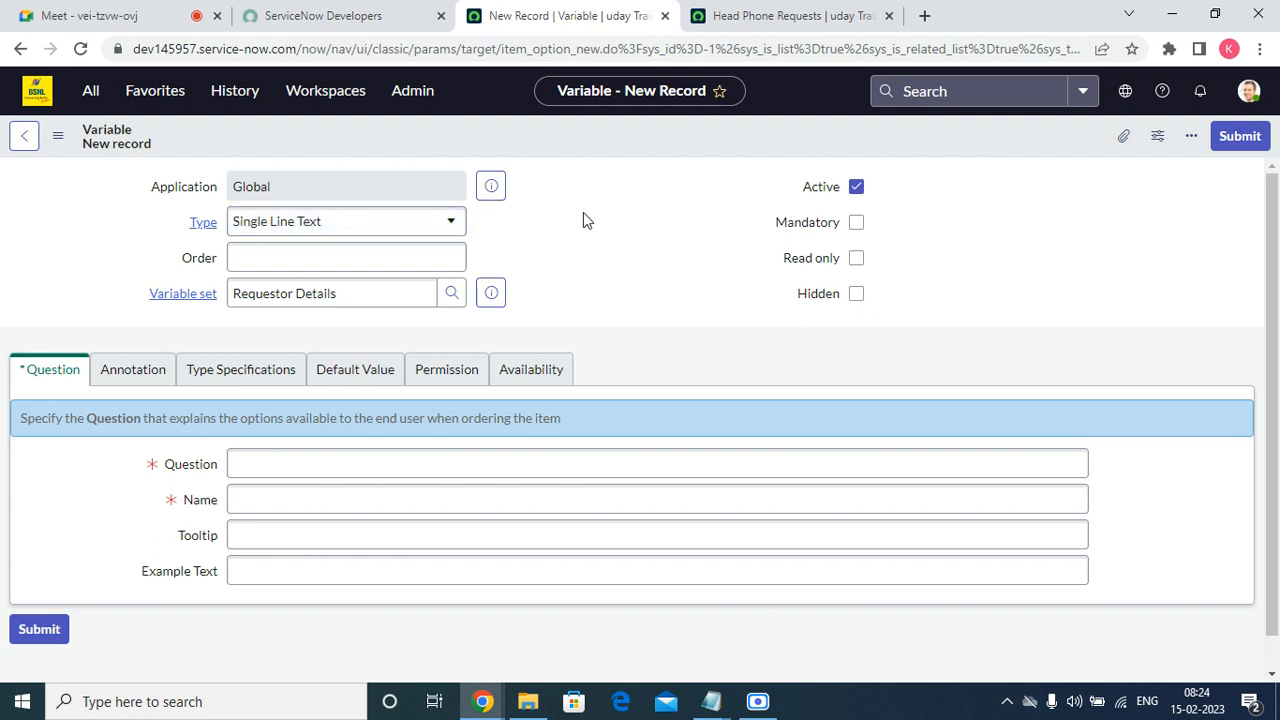
click(289, 466)
right_click(288, 467)
click(358, 322)
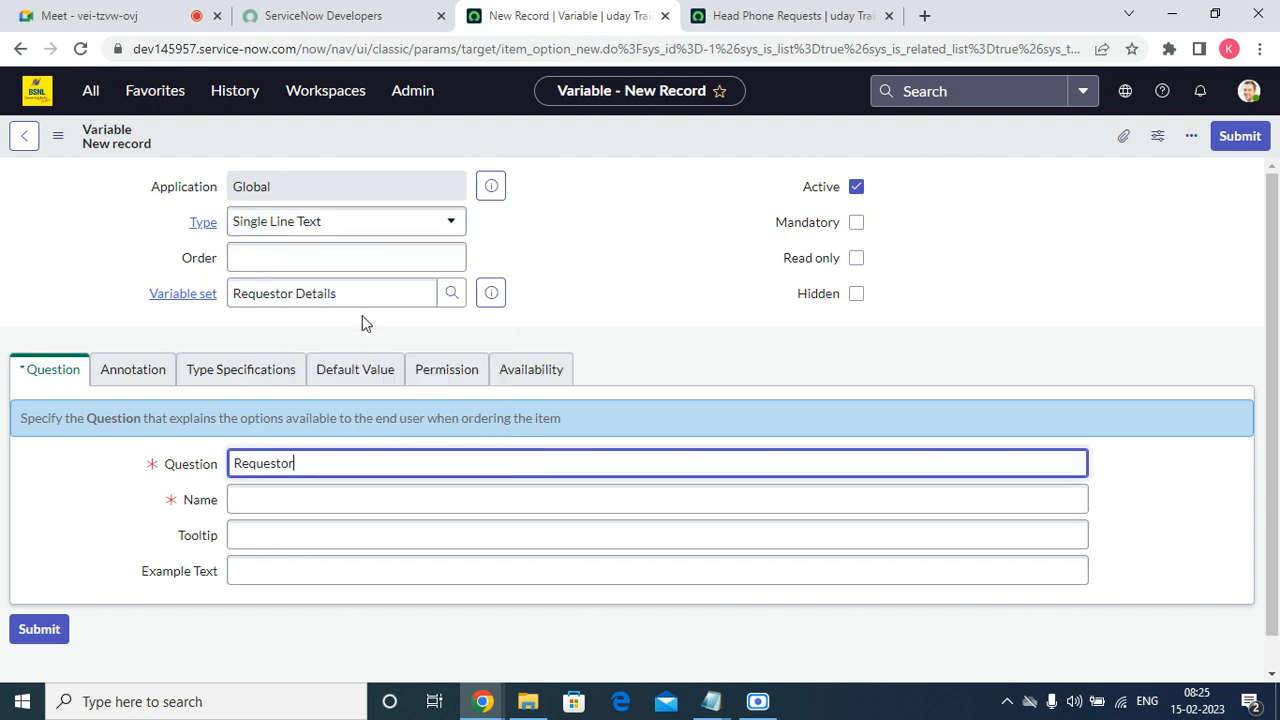
click(325, 502)
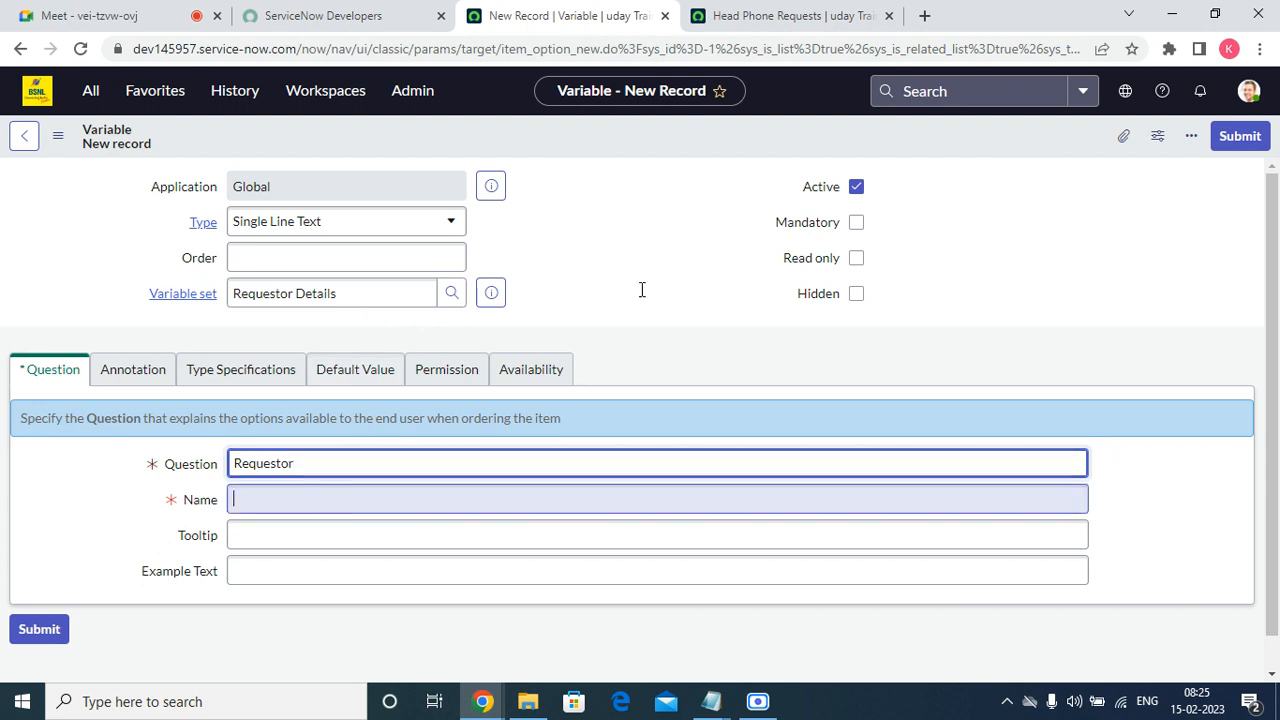
click(285, 490)
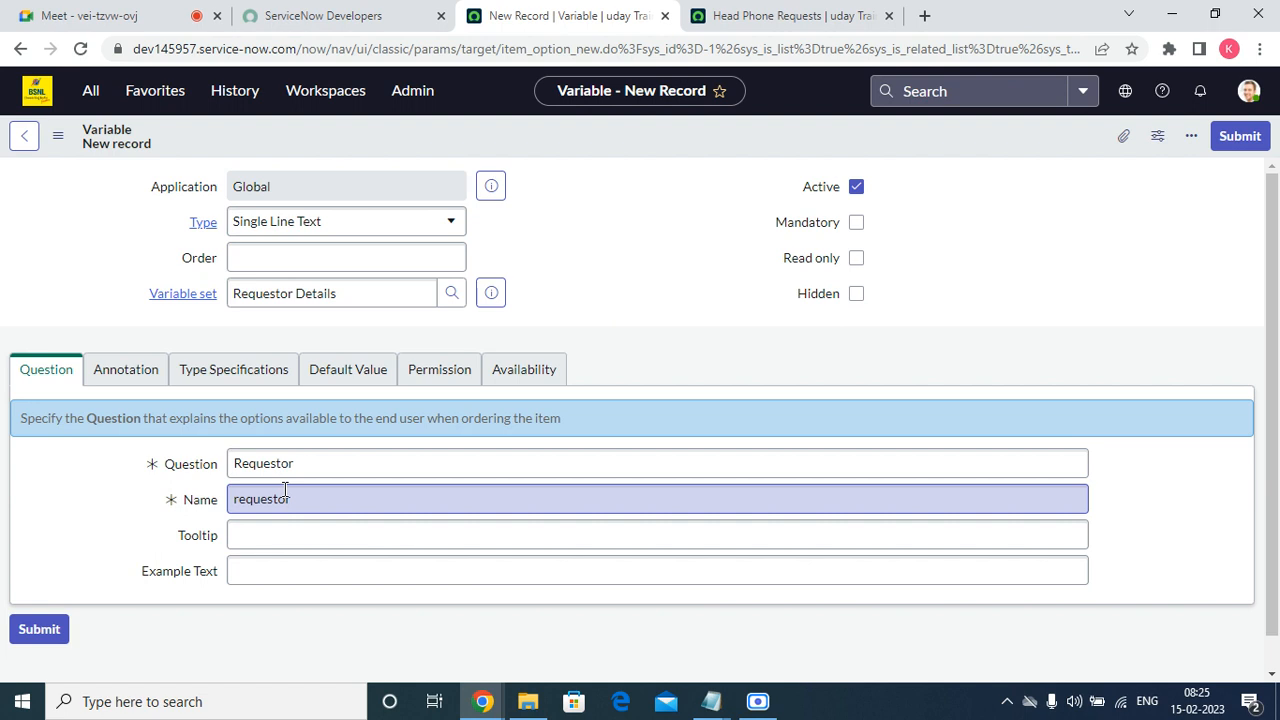
Set the Requestor variable's type to Reference and its order to 100.
click(390, 234)
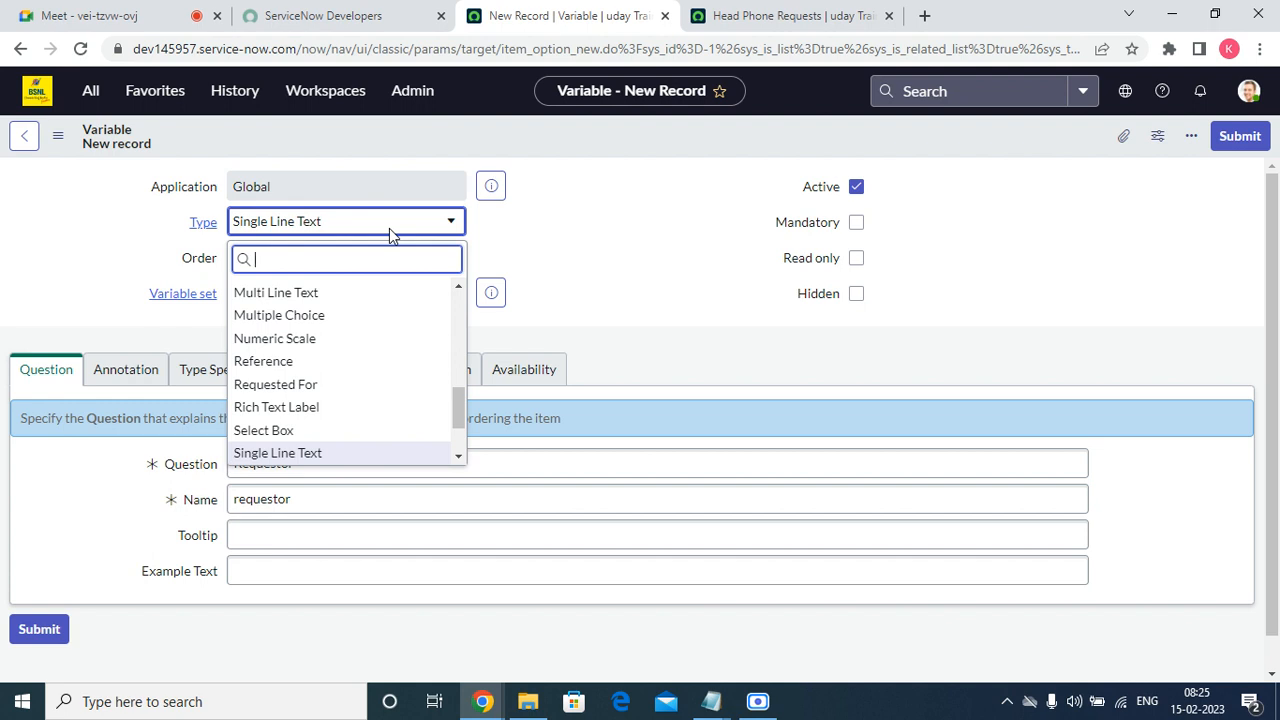
scroll(357, 329, up, 1)
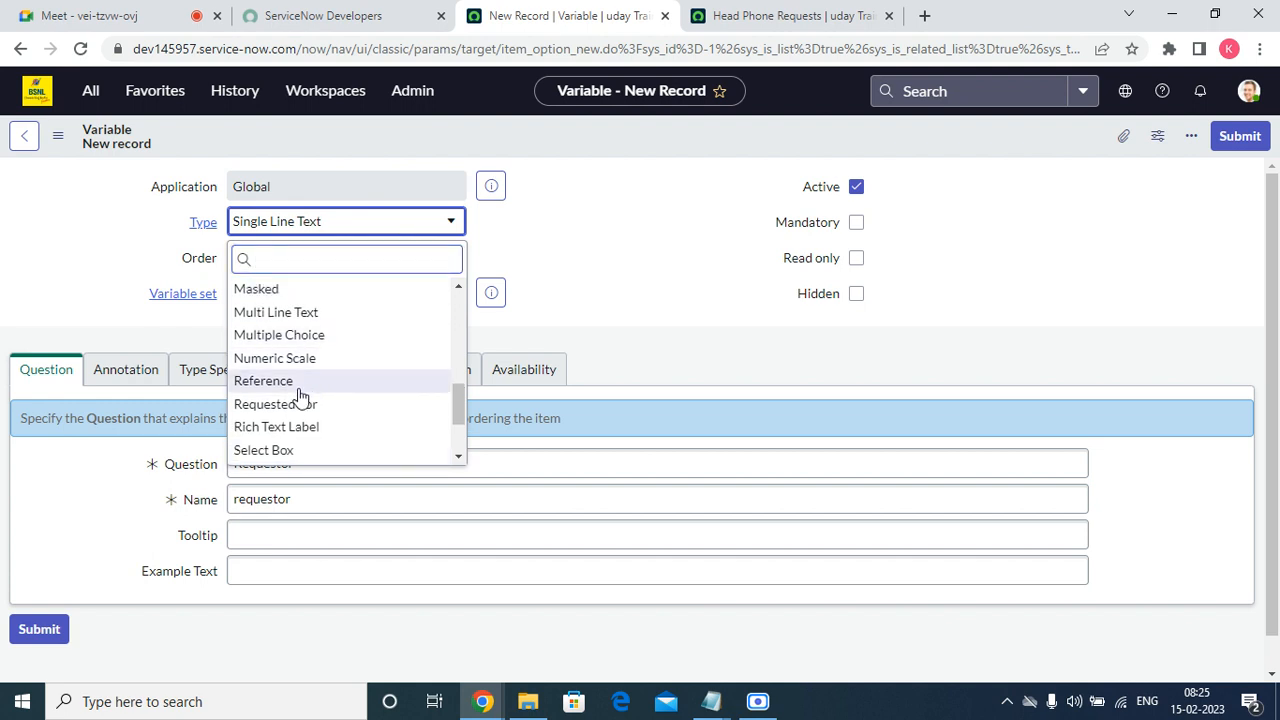
click(263, 381)
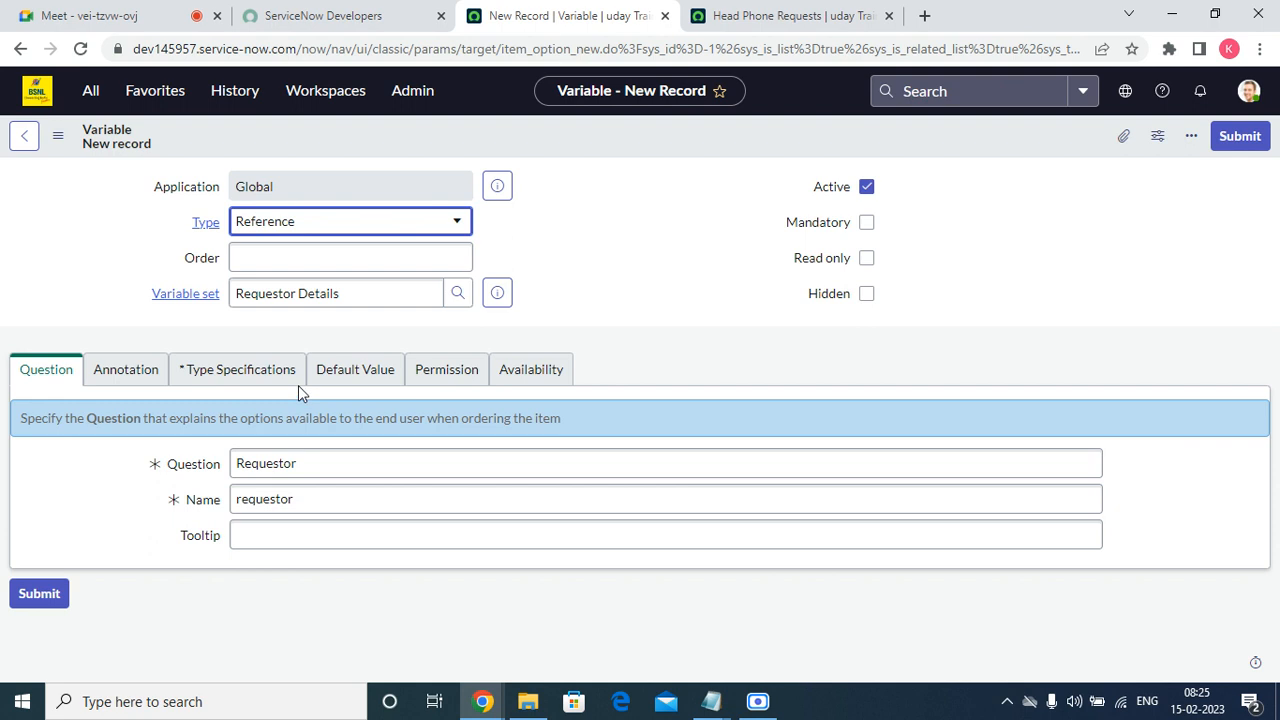
click(323, 252)
text(10)
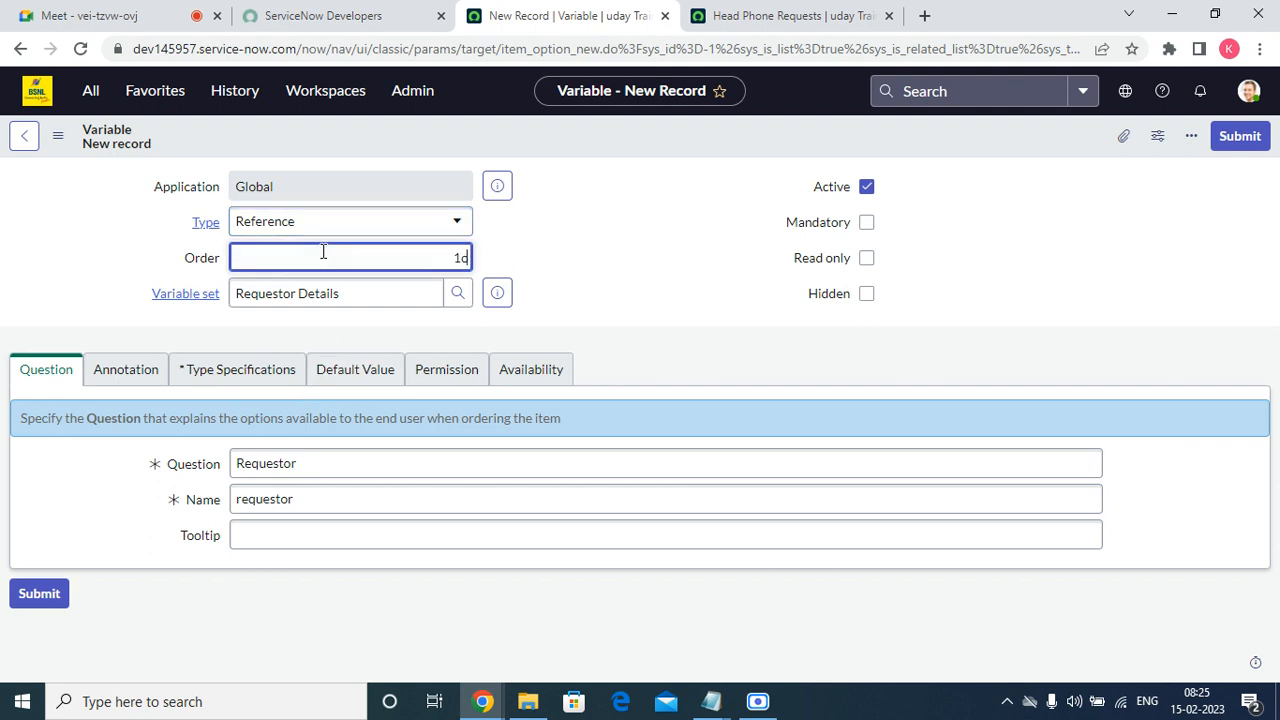
text(0)
click(702, 261)
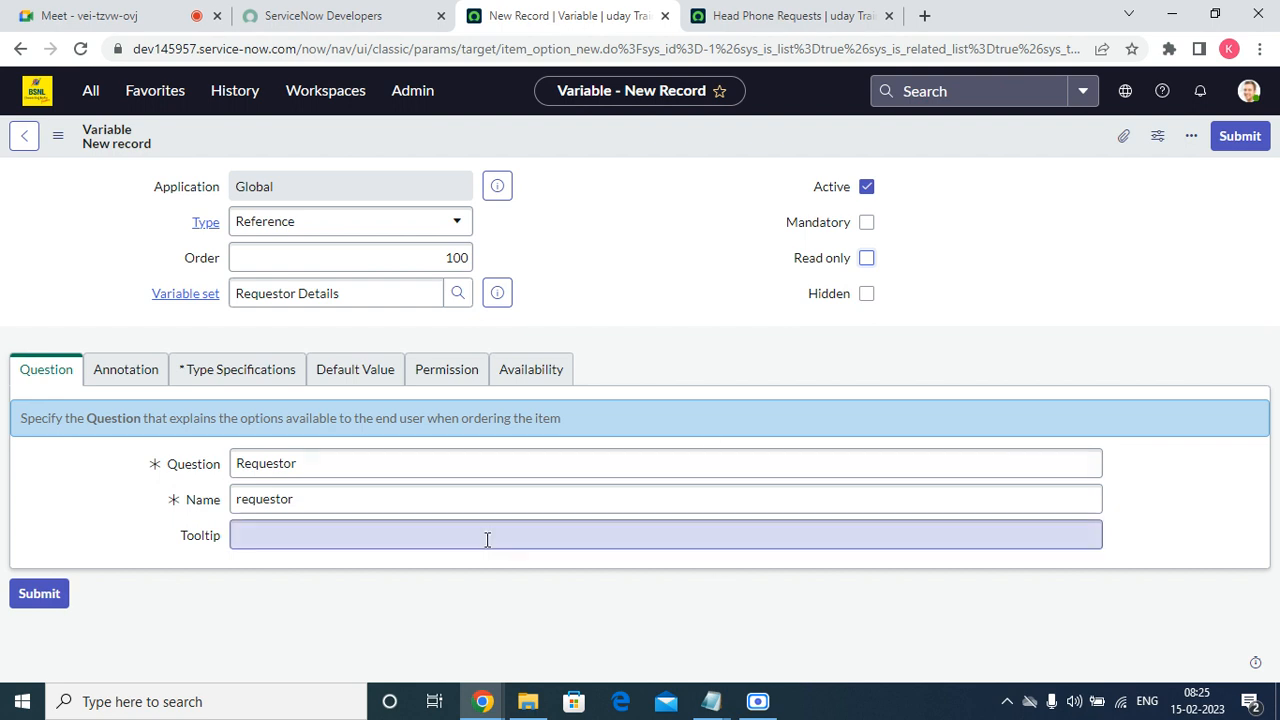
Set the Requestor variable's reference table to User [sys_user] in its type specifications and submit the variable.
click(280, 372)
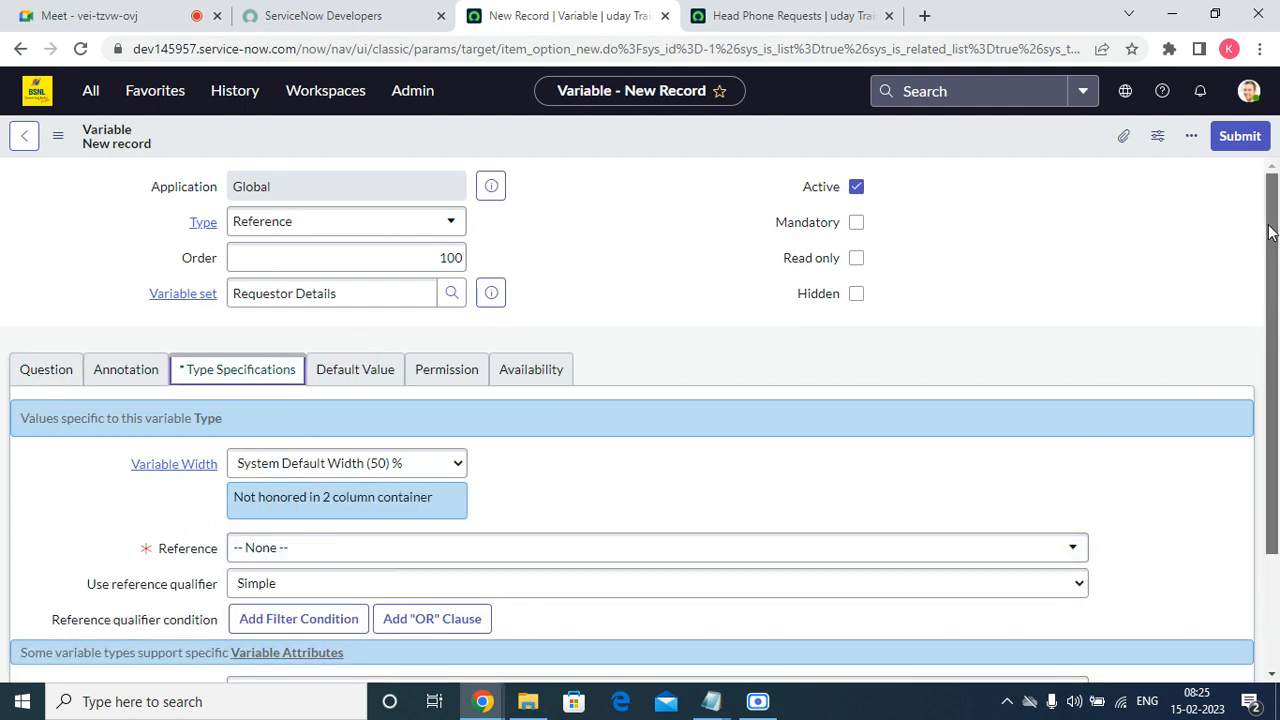
scroll(512, 572, down, 2)
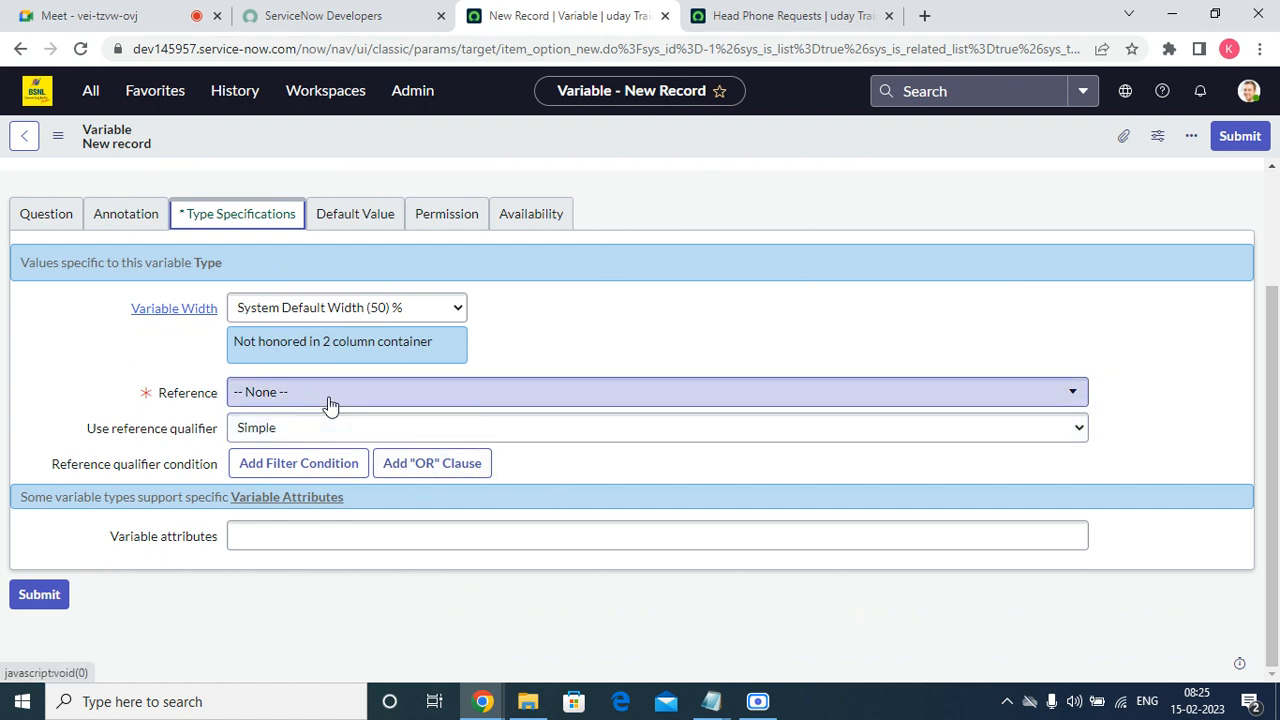
click(438, 404)
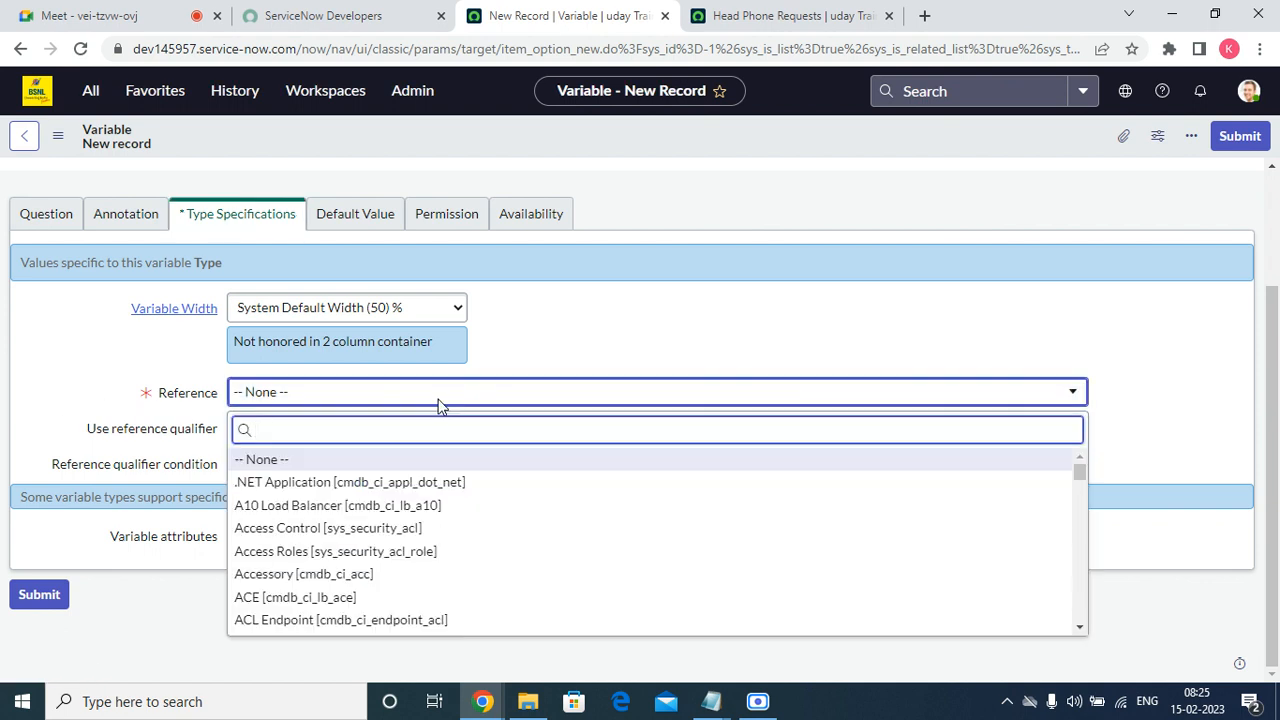
text(sys)
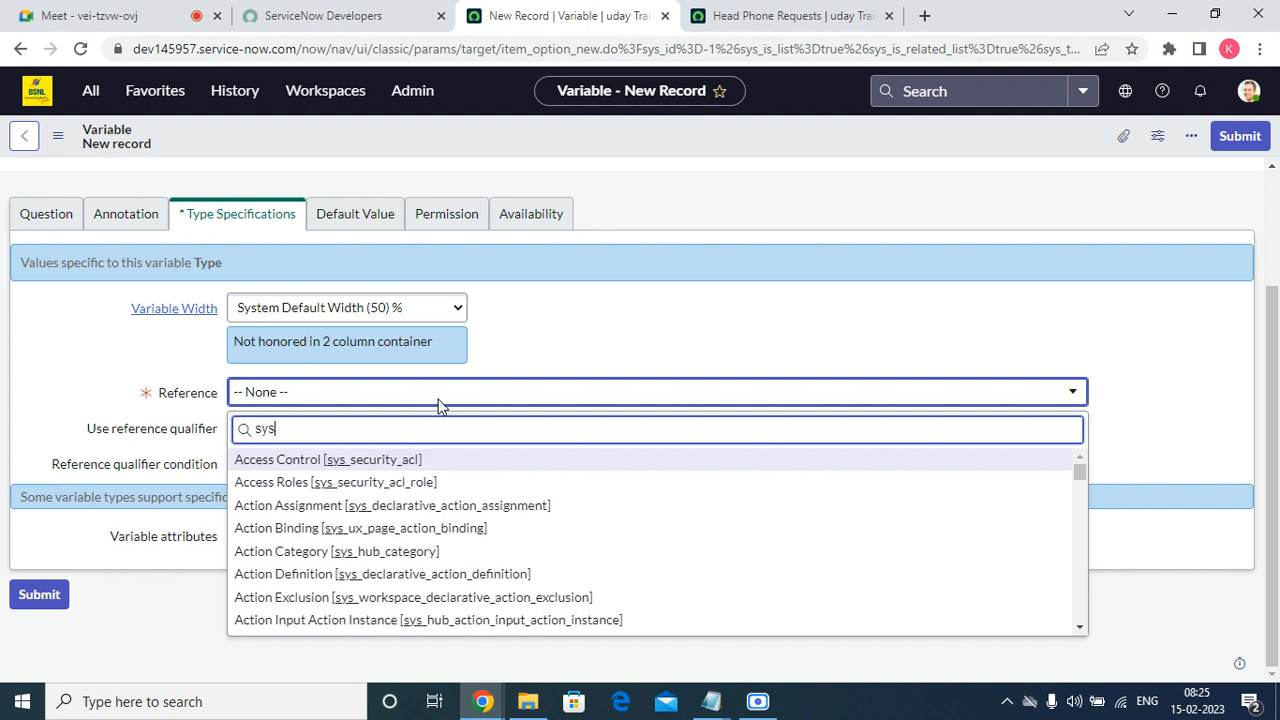
text(-user)
key(BackSpace)
key(BackSpace)
key(BackSpace)
key(BackSpace)
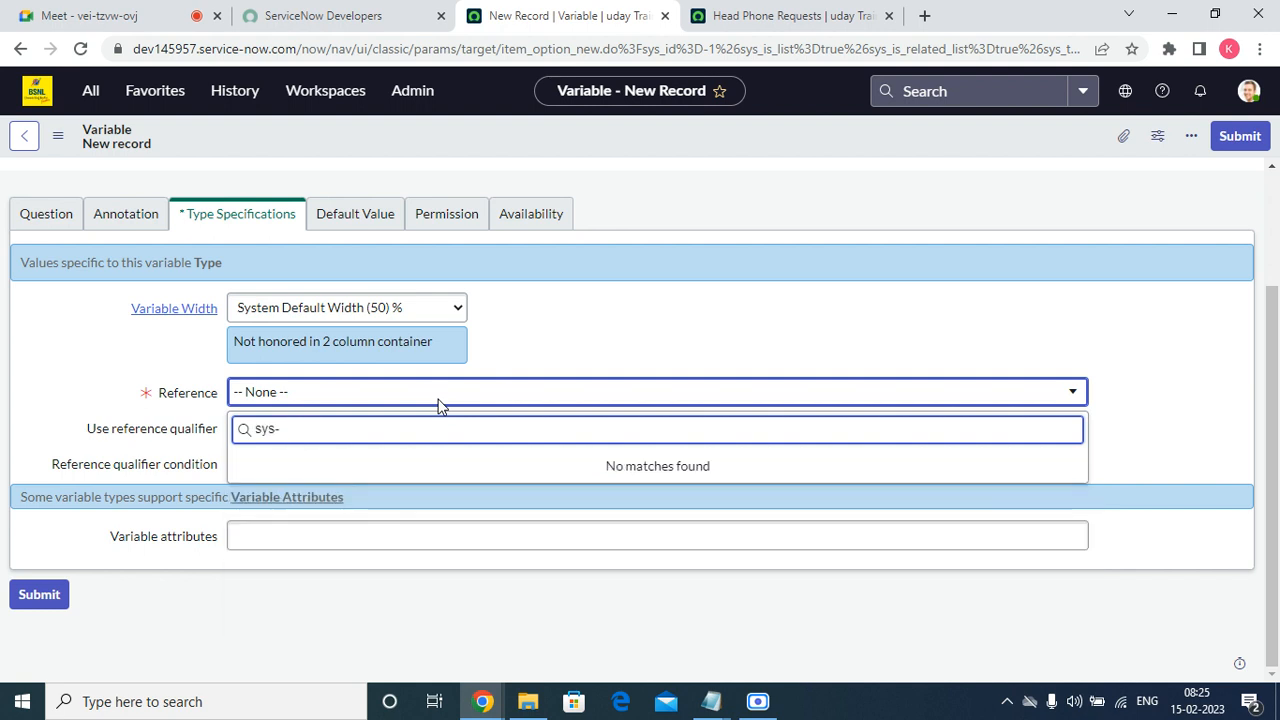
key(BackSpace)
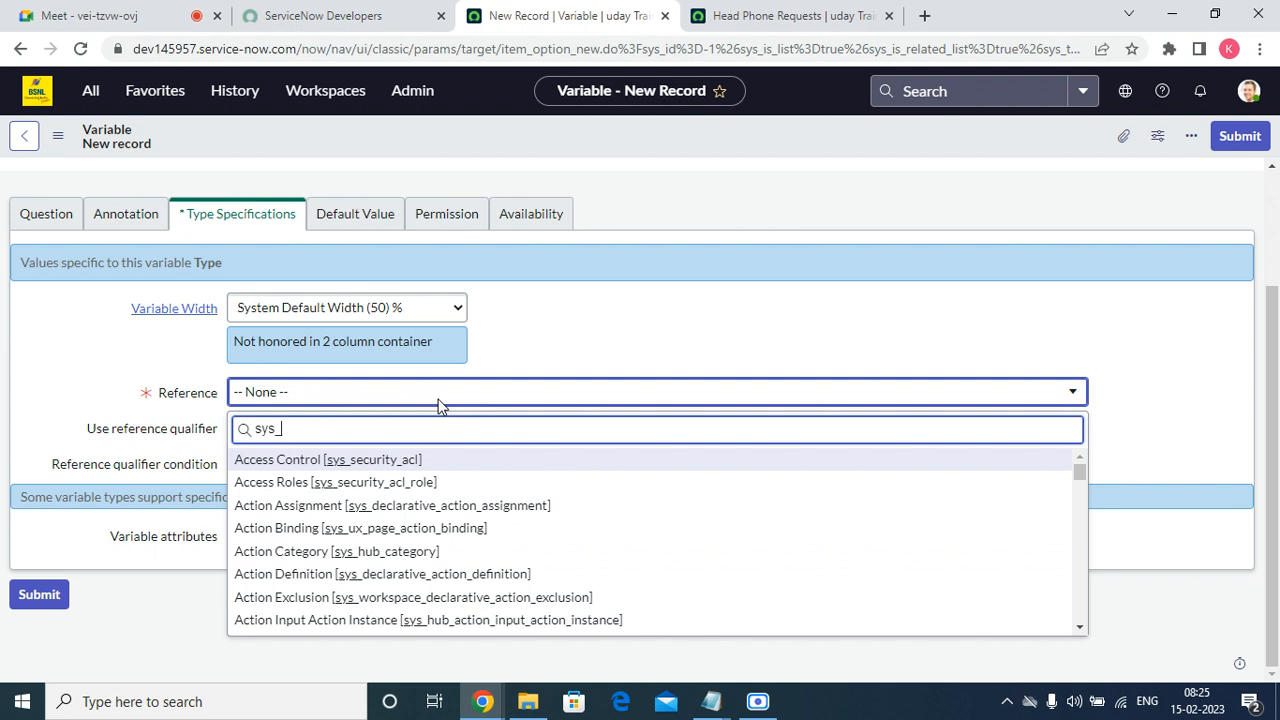
text(_u)
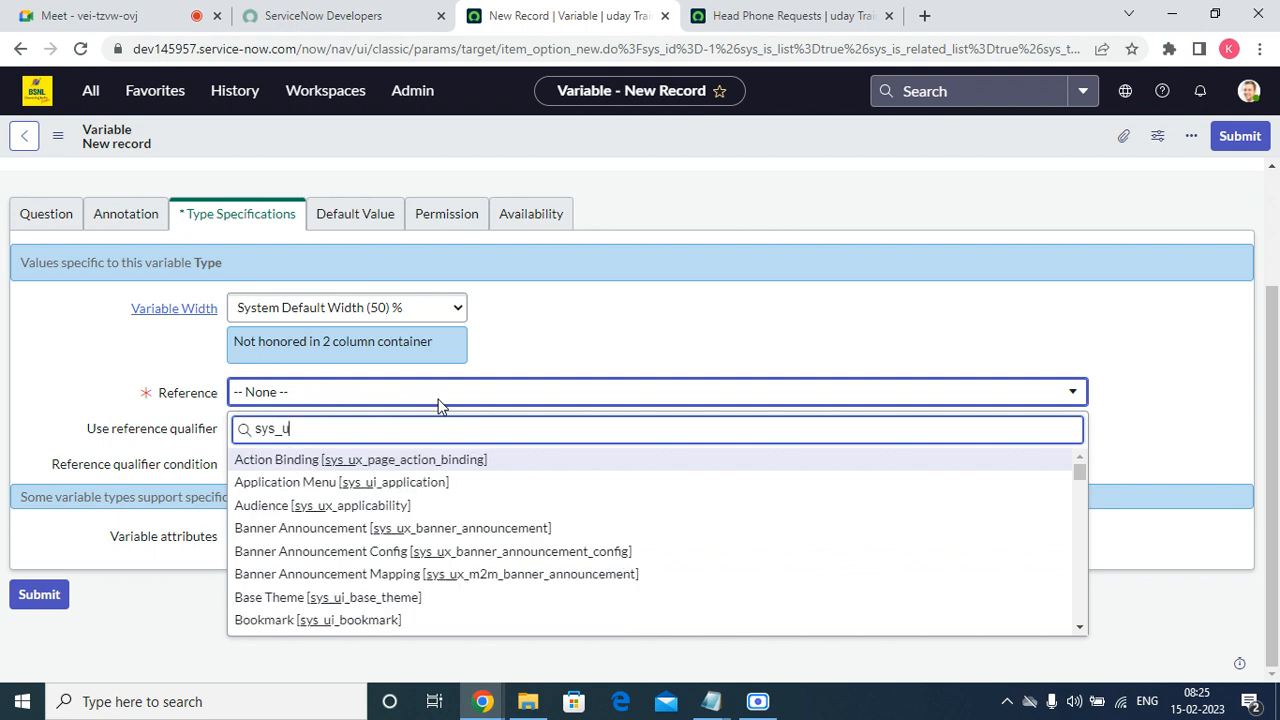
text(ser)
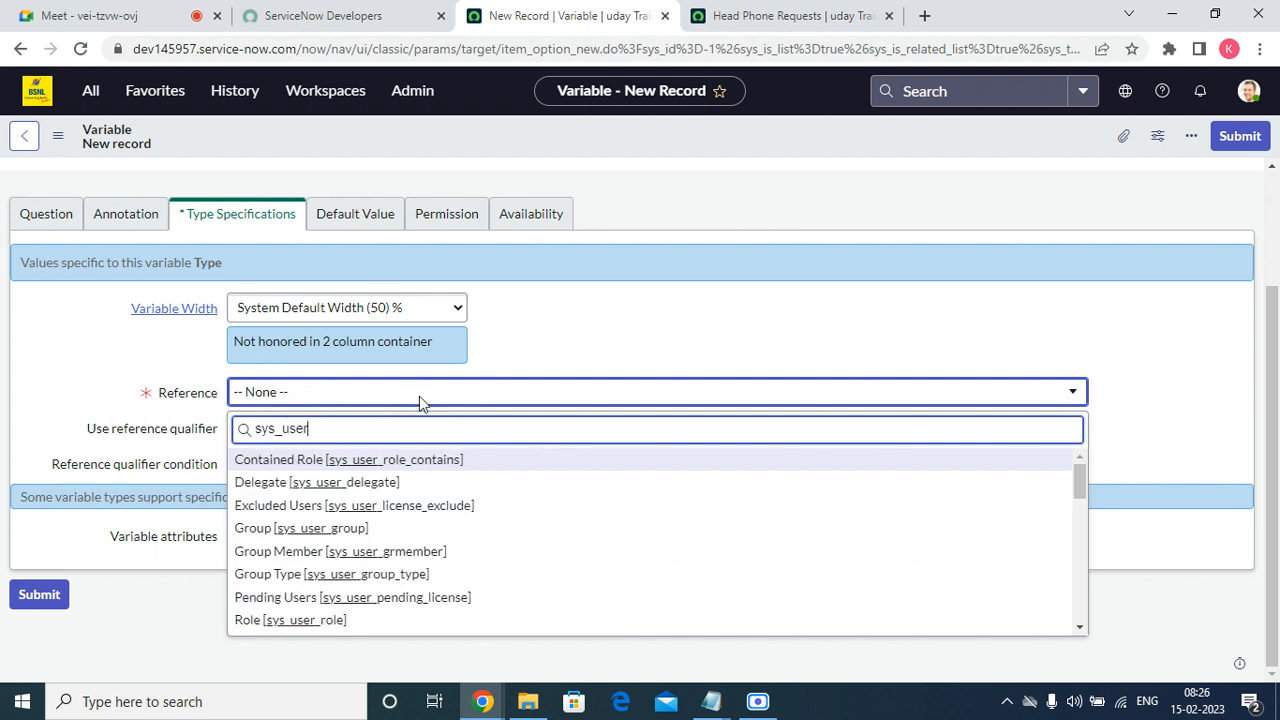
scroll(390, 500, down, 15)
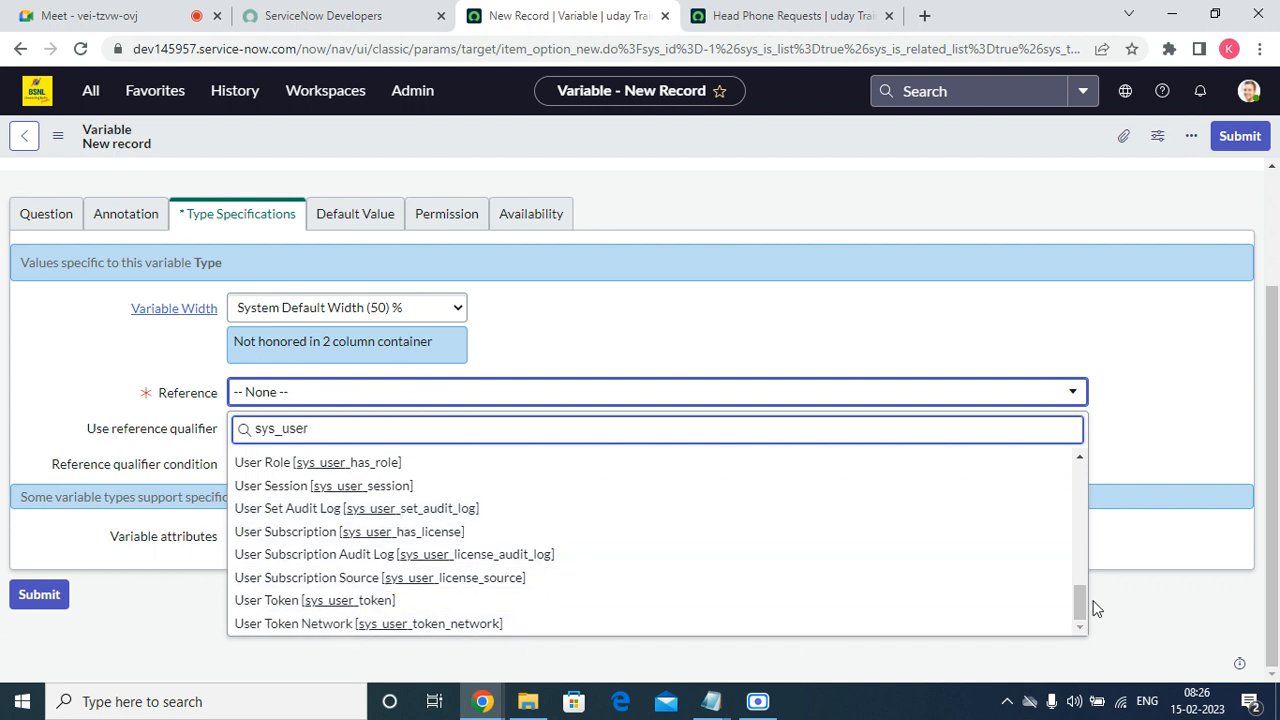
drag(1079, 612, 1082, 578)
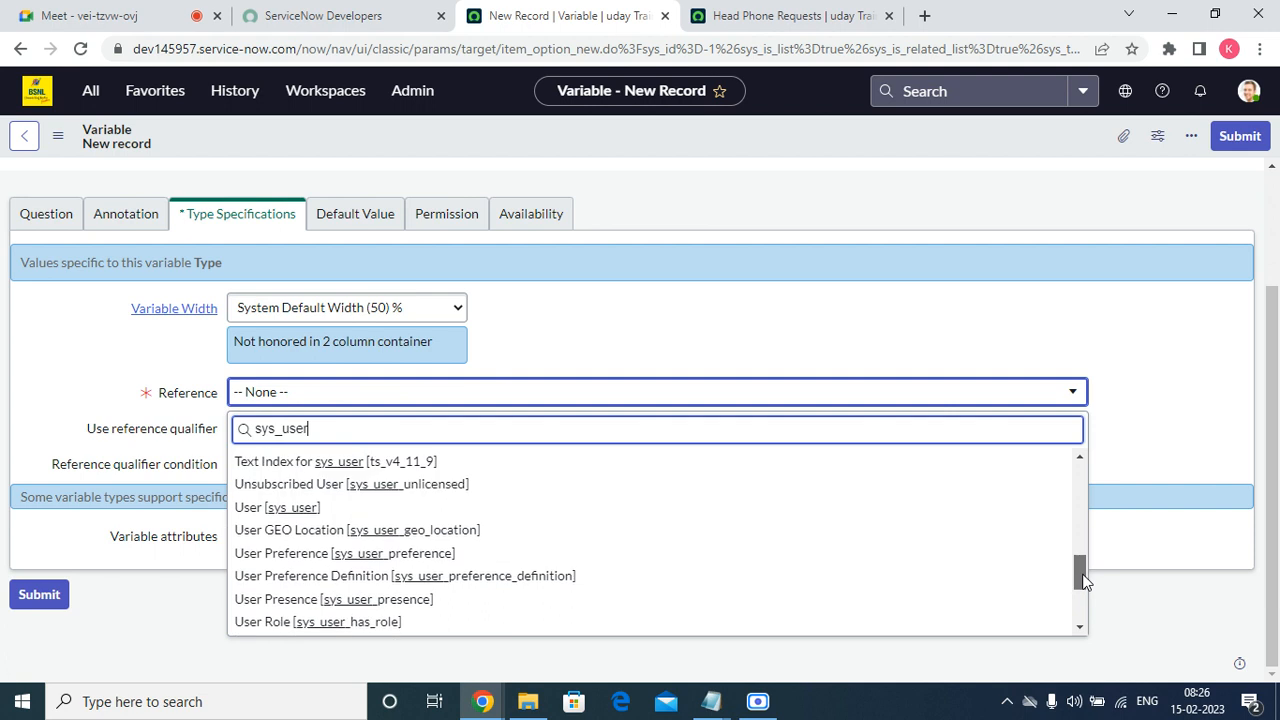
click(368, 506)
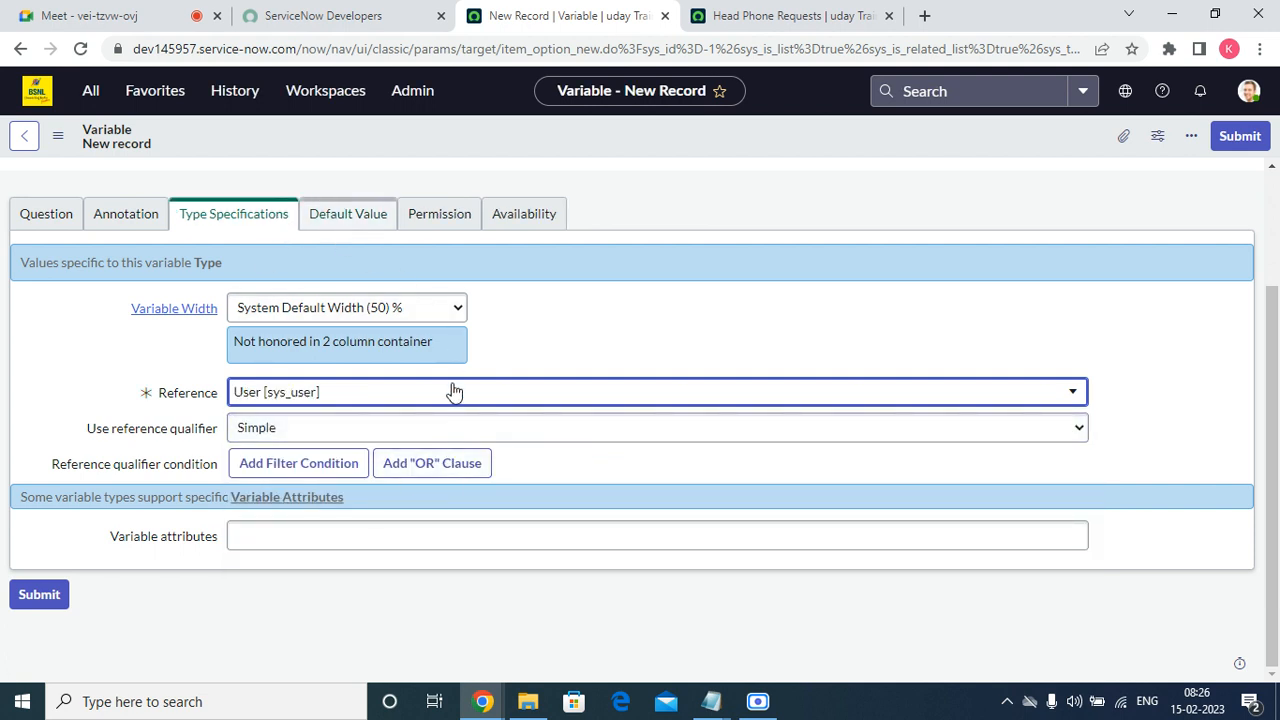
scroll(428, 485, up, 3)
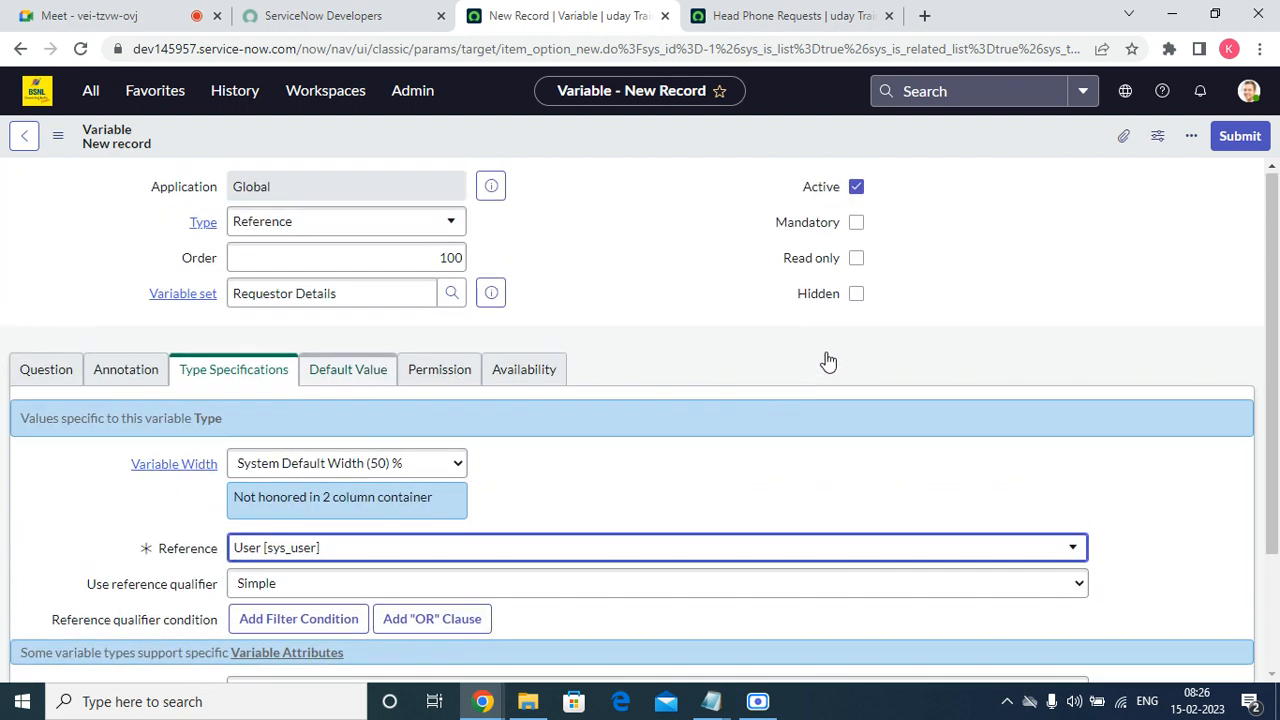
click(1237, 140)
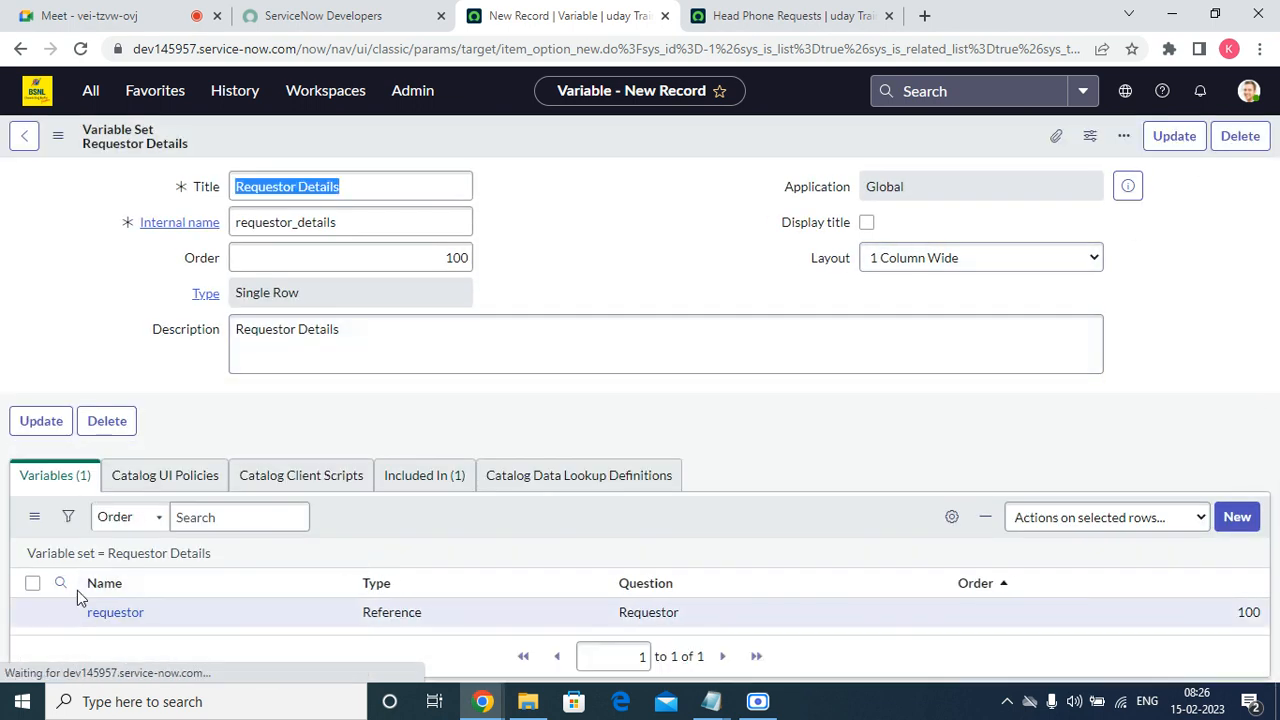
Copy "Requestor Manager" from the Notepad draft and start another new variable in the Requestor Details set.
scroll(450, 634, down, 2)
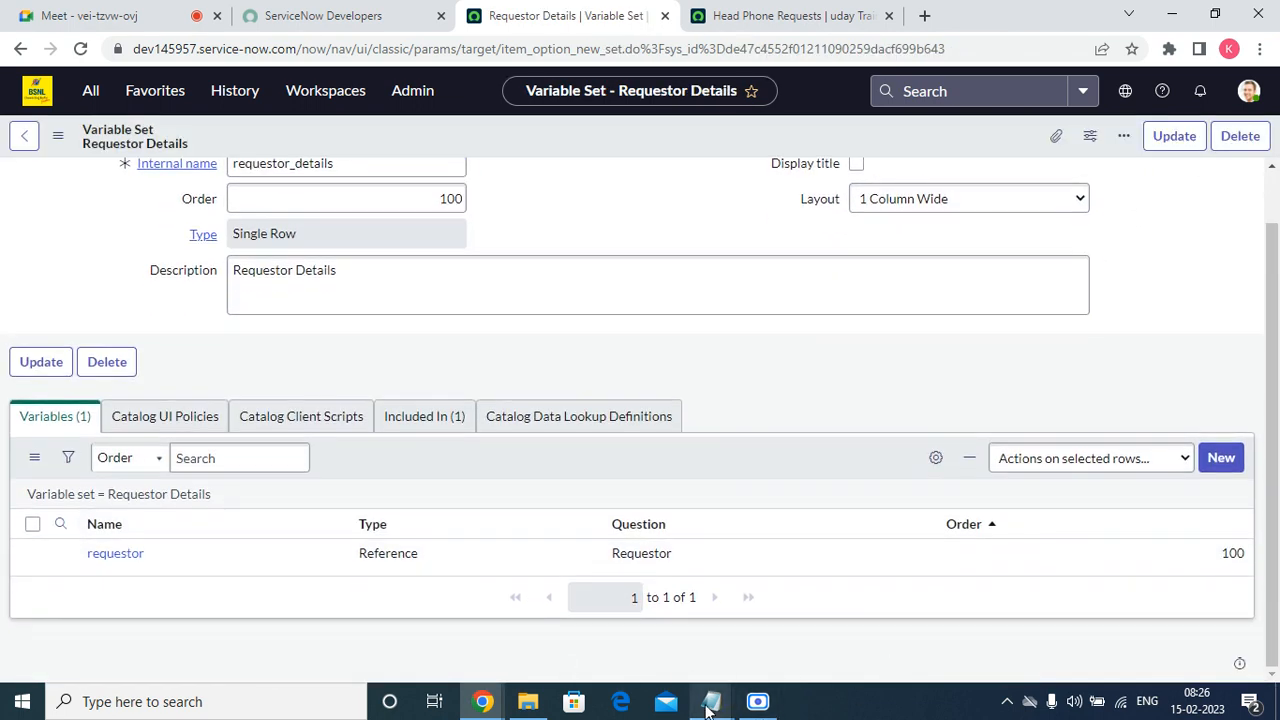
mouse_move(708, 706)
click(808, 560)
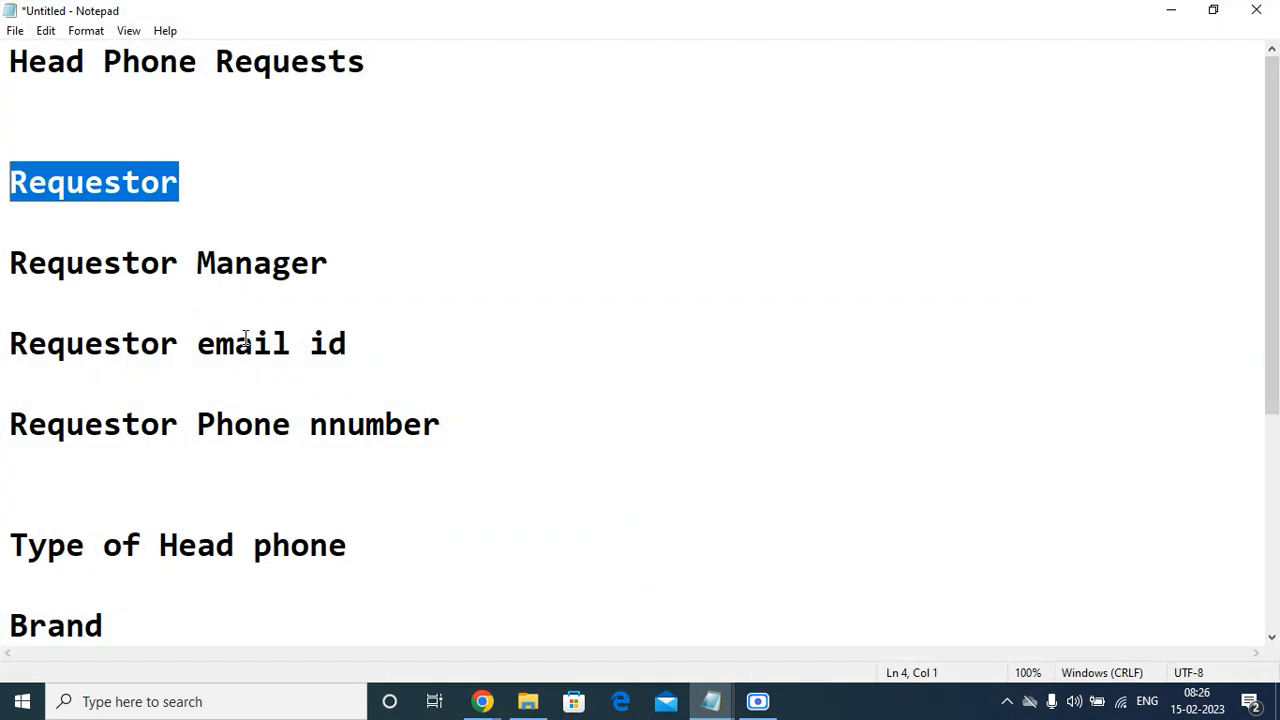
drag(363, 250, 3, 278)
click(409, 358)
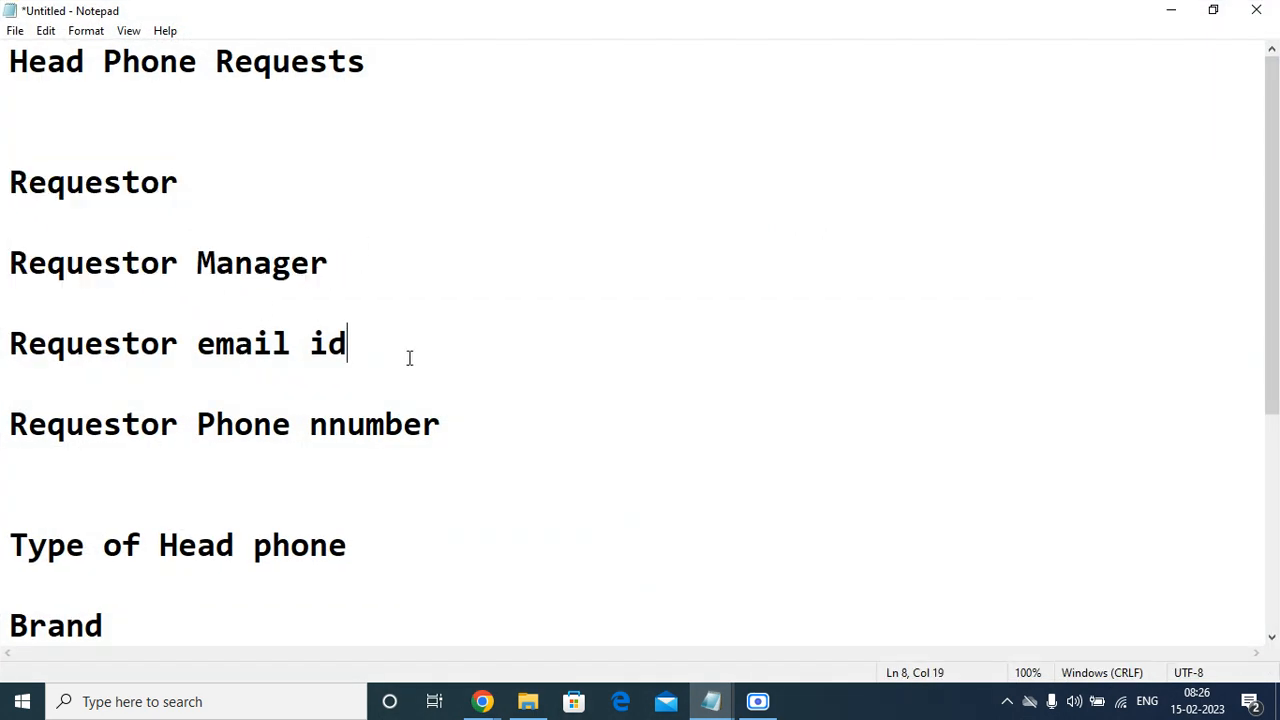
drag(409, 358, 3, 363)
drag(500, 409, 160, 424)
click(350, 258)
drag(3, 290, 5, 272)
right_click(14, 277)
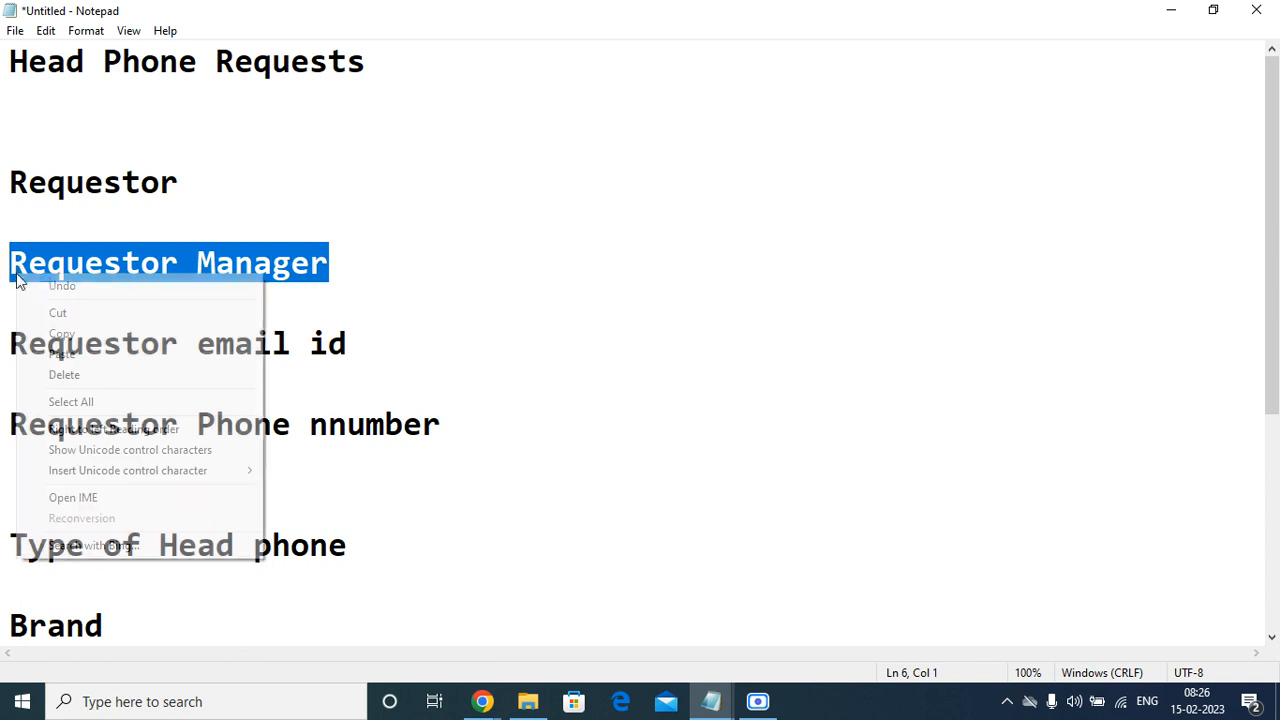
click(62, 333)
click(1172, 10)
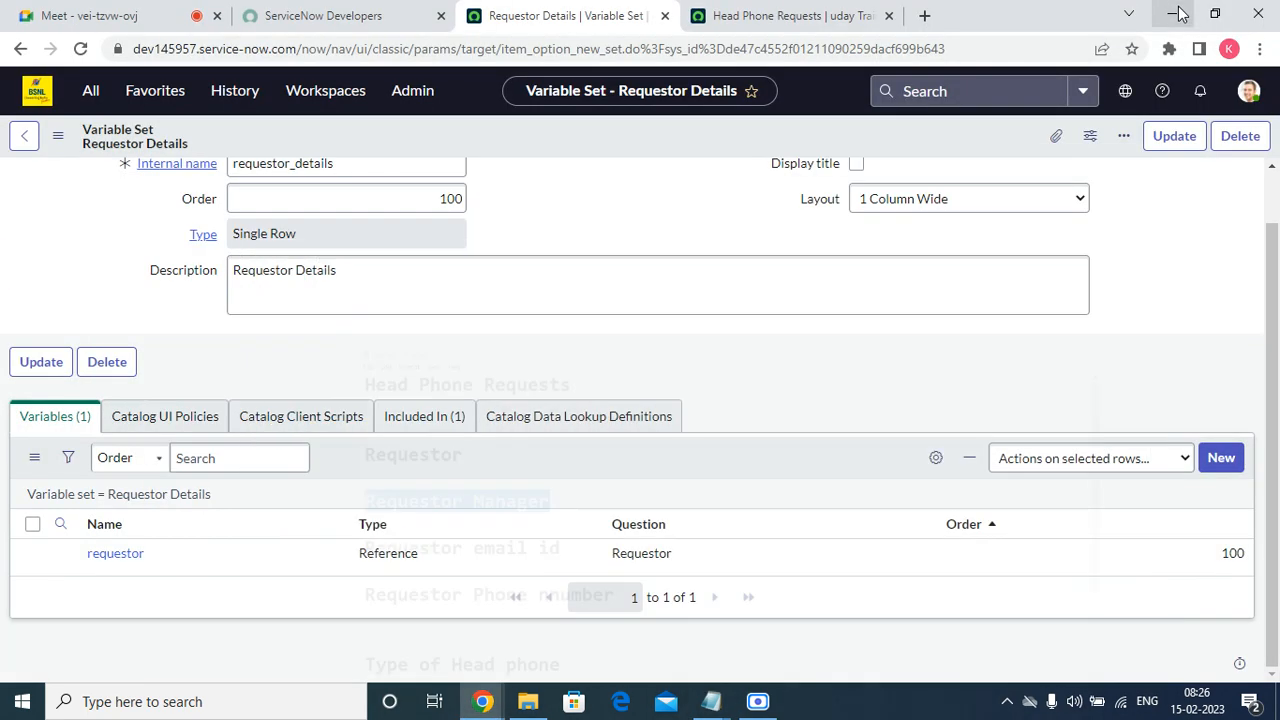
click(1240, 462)
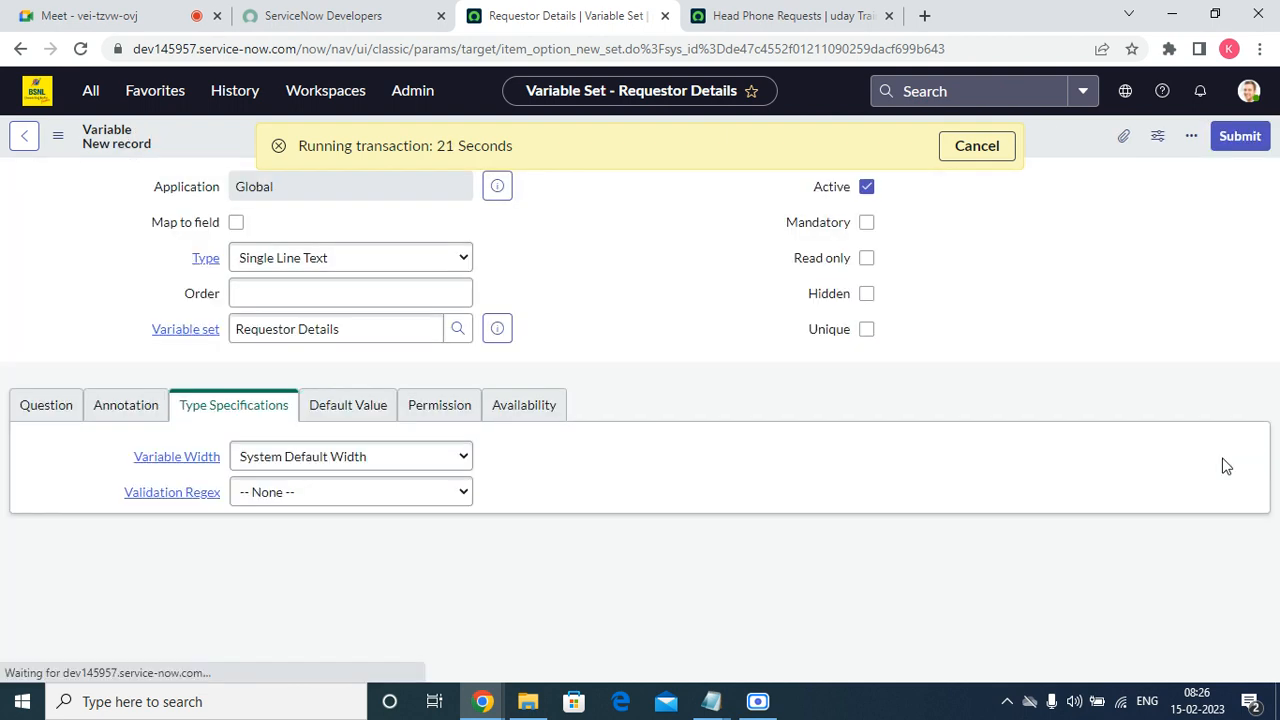
Set the new variable's order to 200 and its type to Reference.
click(356, 285)
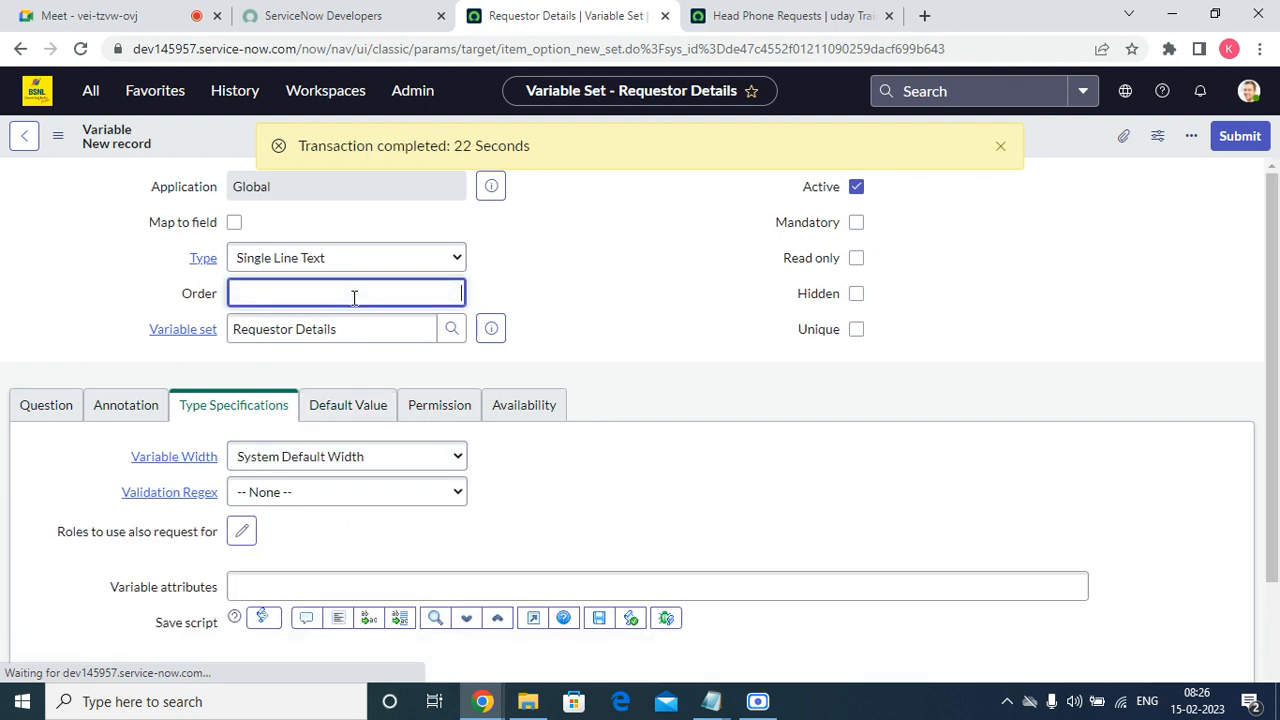
text(200)
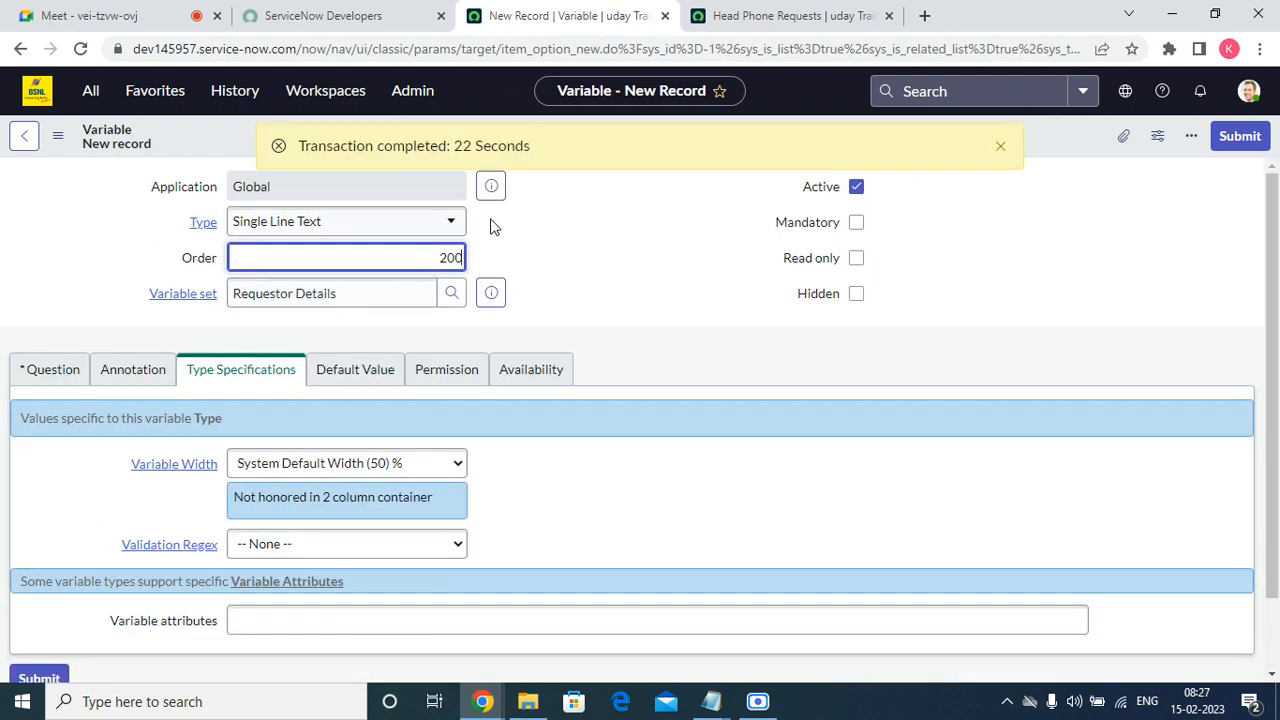
click(452, 222)
text(ref)
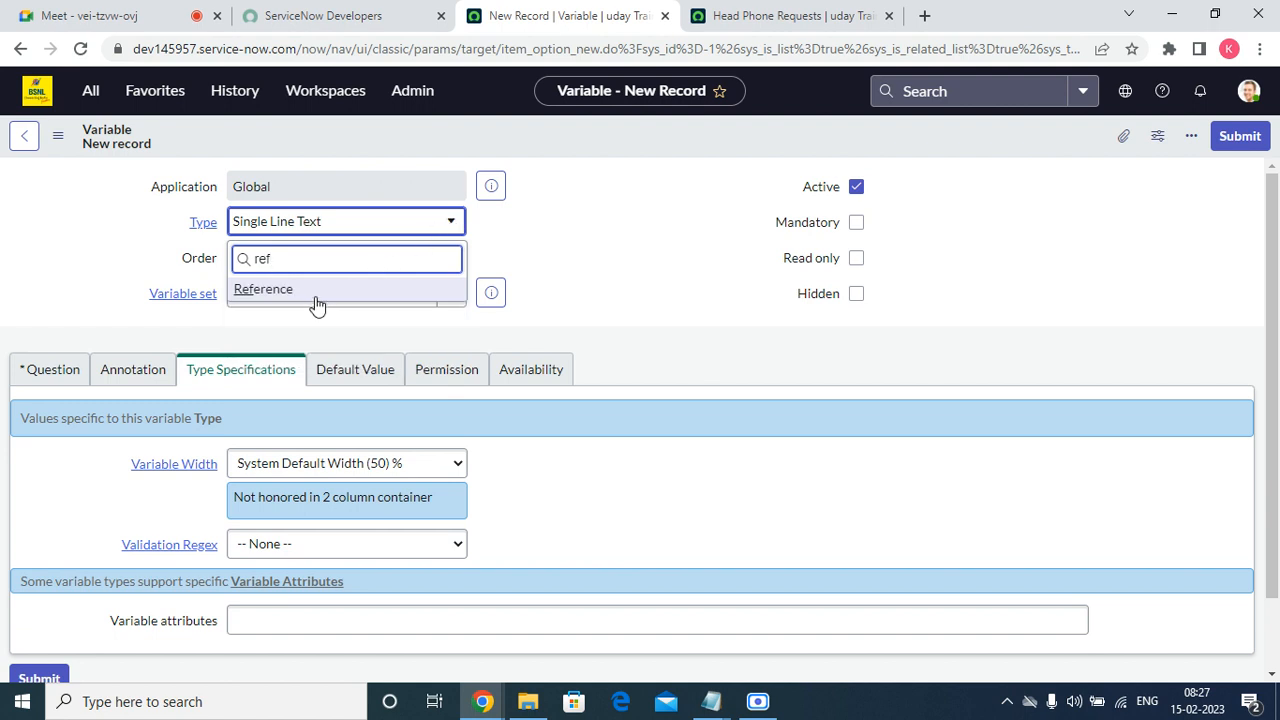
click(265, 289)
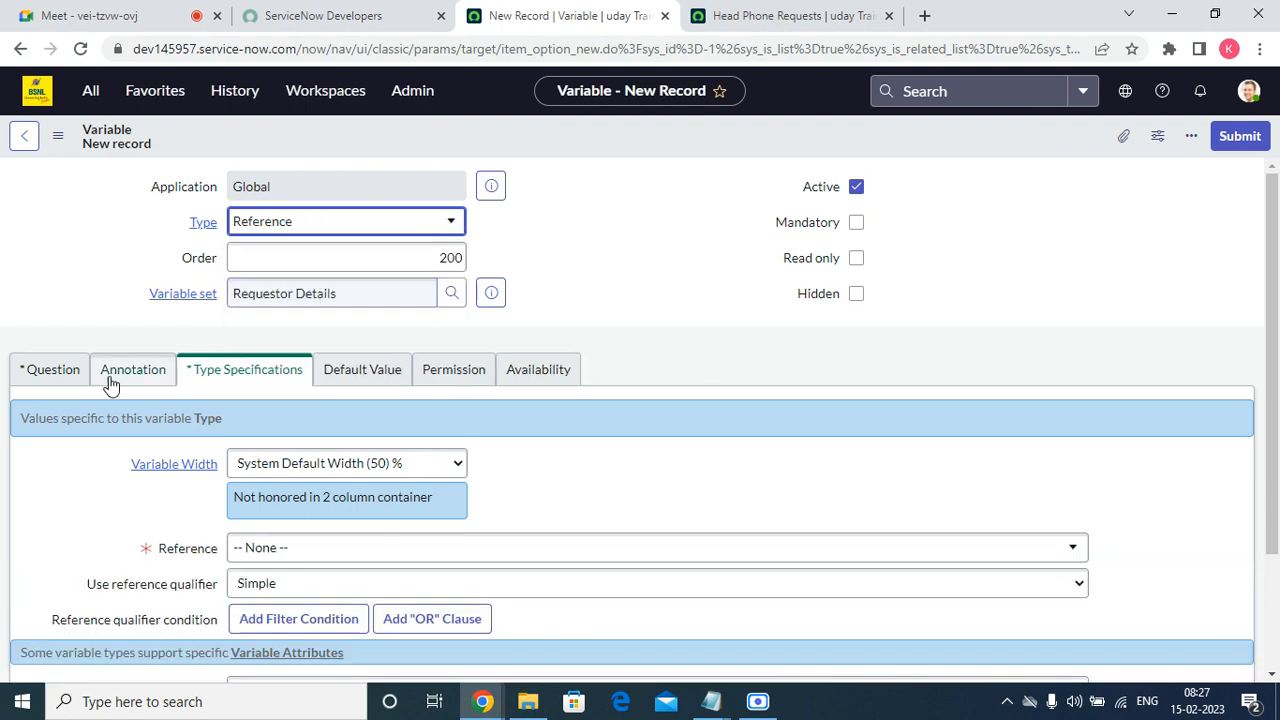
Paste "Requestor Manager" as the variable's question and let its name fill in from it.
click(58, 388)
click(259, 464)
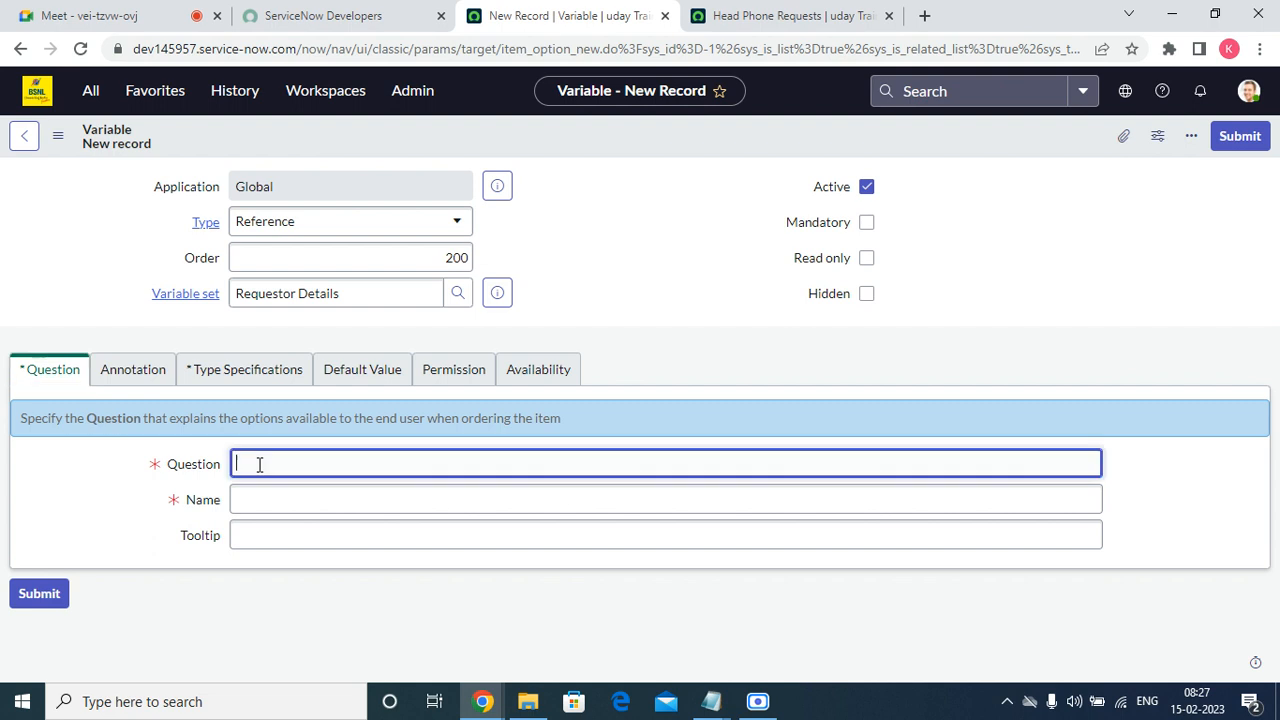
right_click(259, 464)
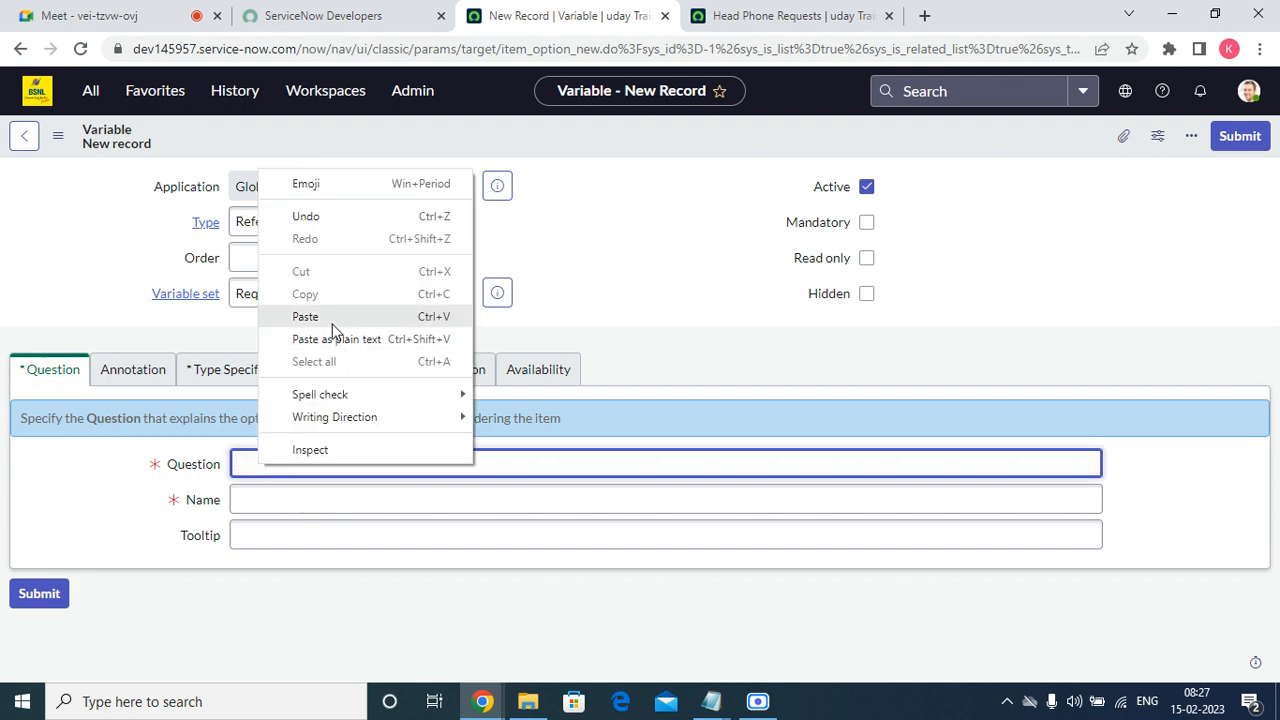
click(320, 317)
click(297, 490)
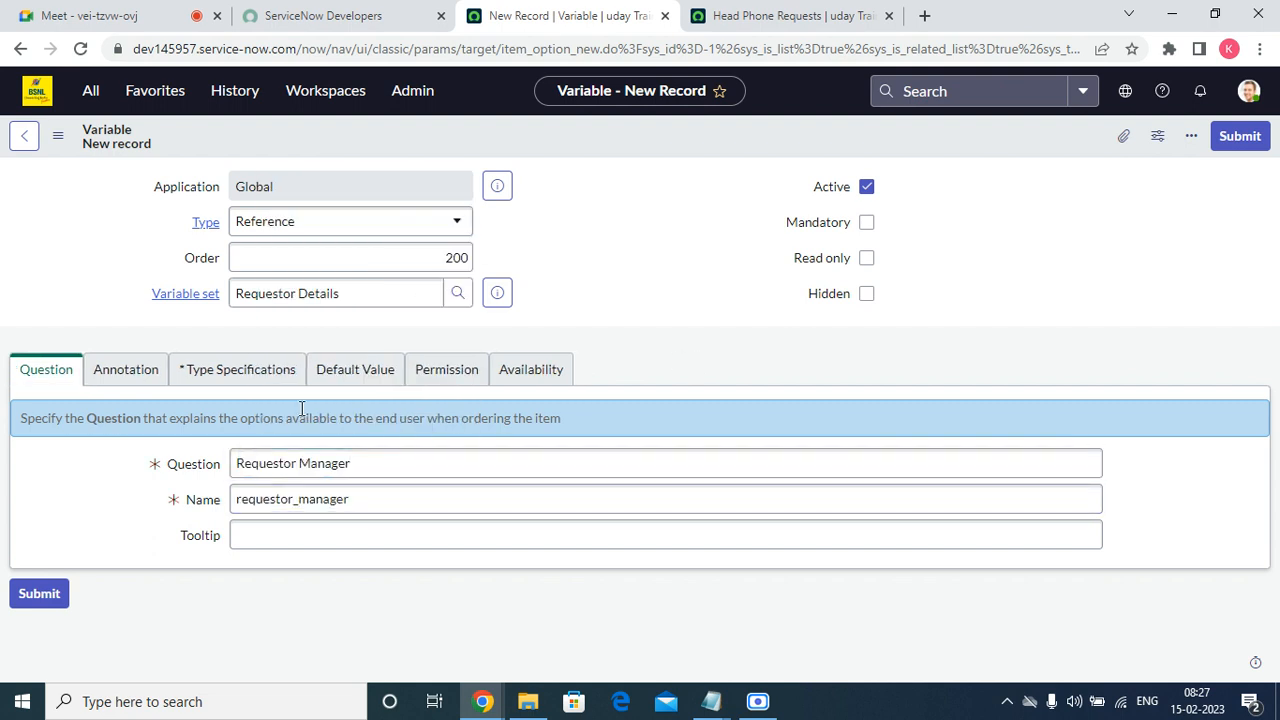
Set the Requestor Manager variable's reference table to User [sys_user] in its type specifications and submit the variable.
click(251, 369)
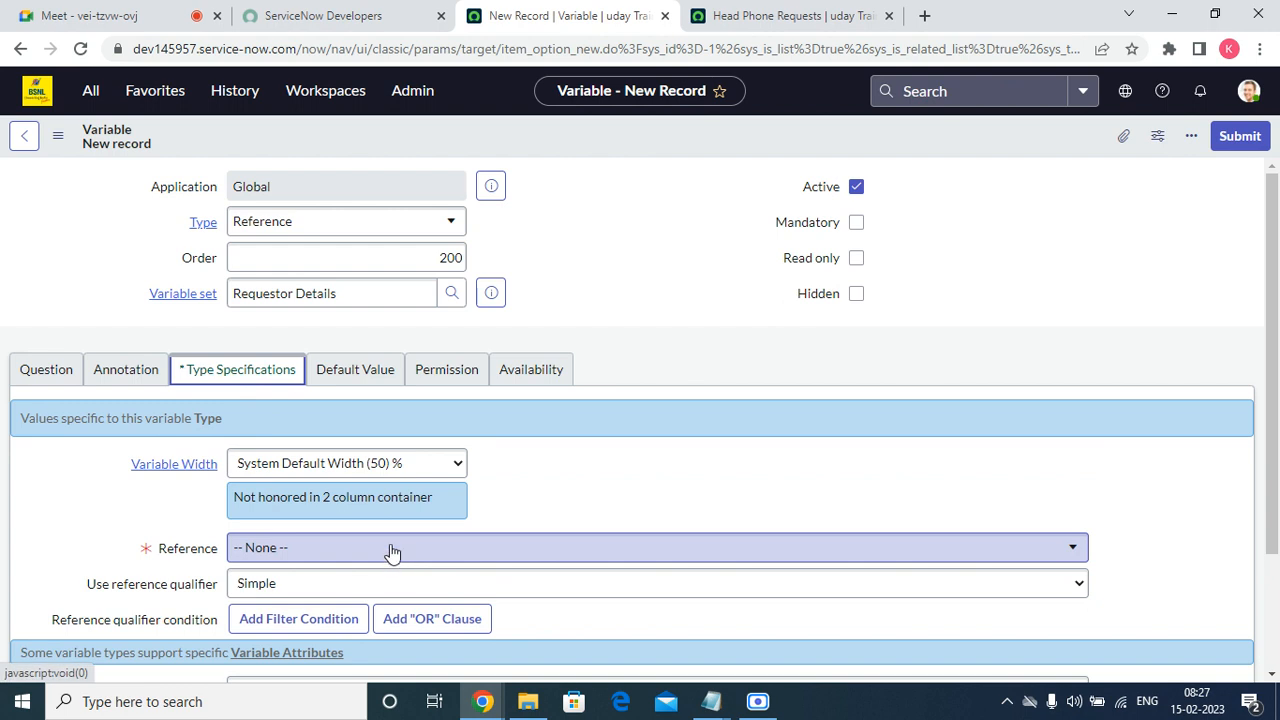
click(391, 548)
text(refer)
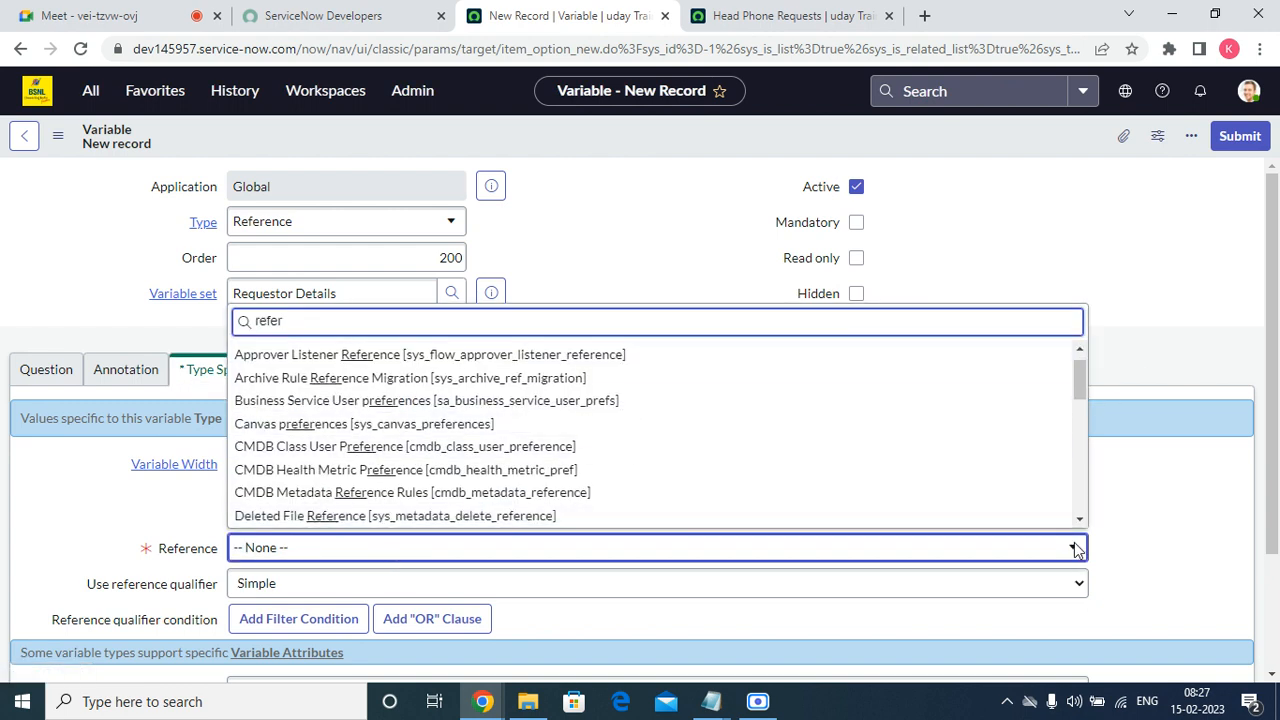
double_click(295, 321)
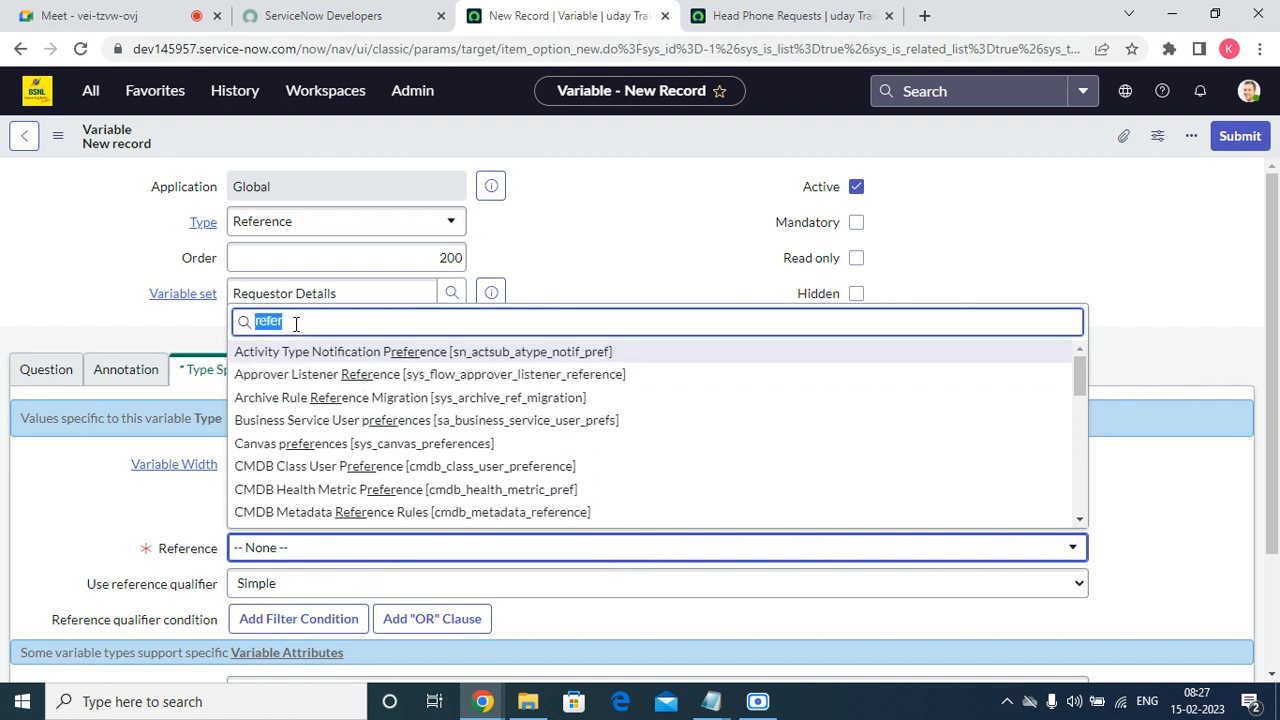
text(user)
key(BackSpace)
key(BackSpace)
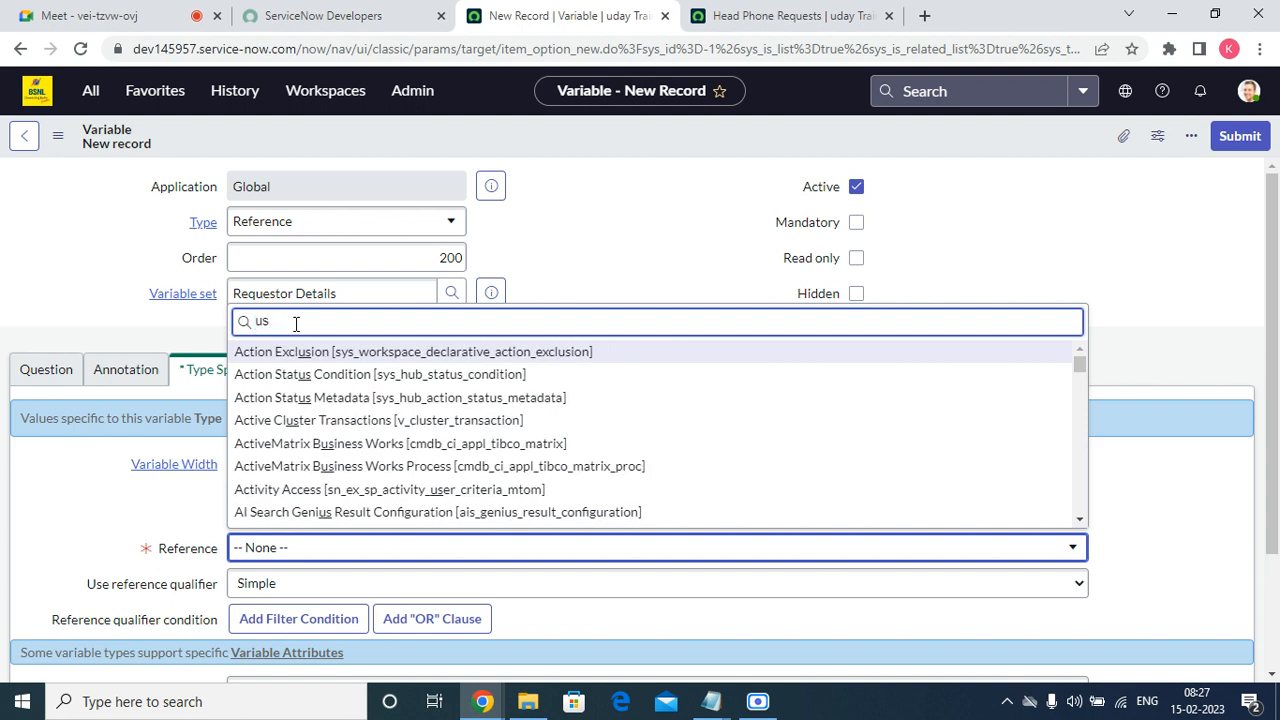
key(BackSpace)
key(BackSpace)
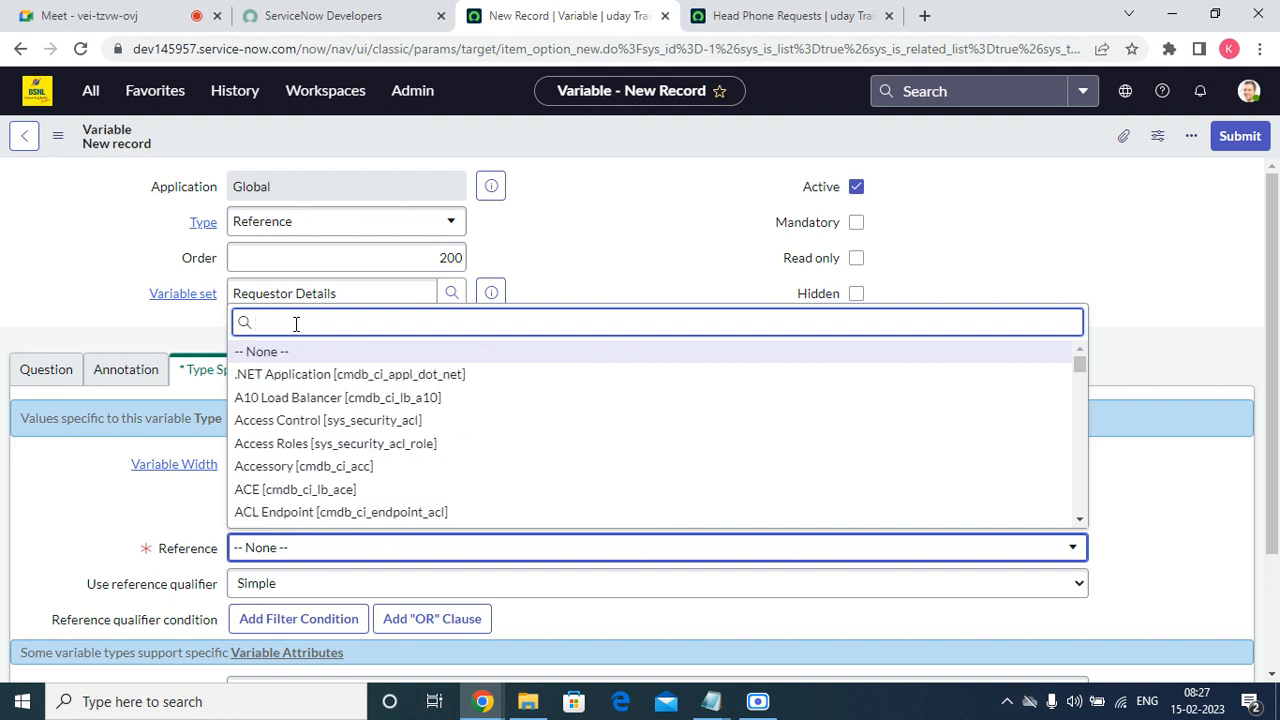
text(User)
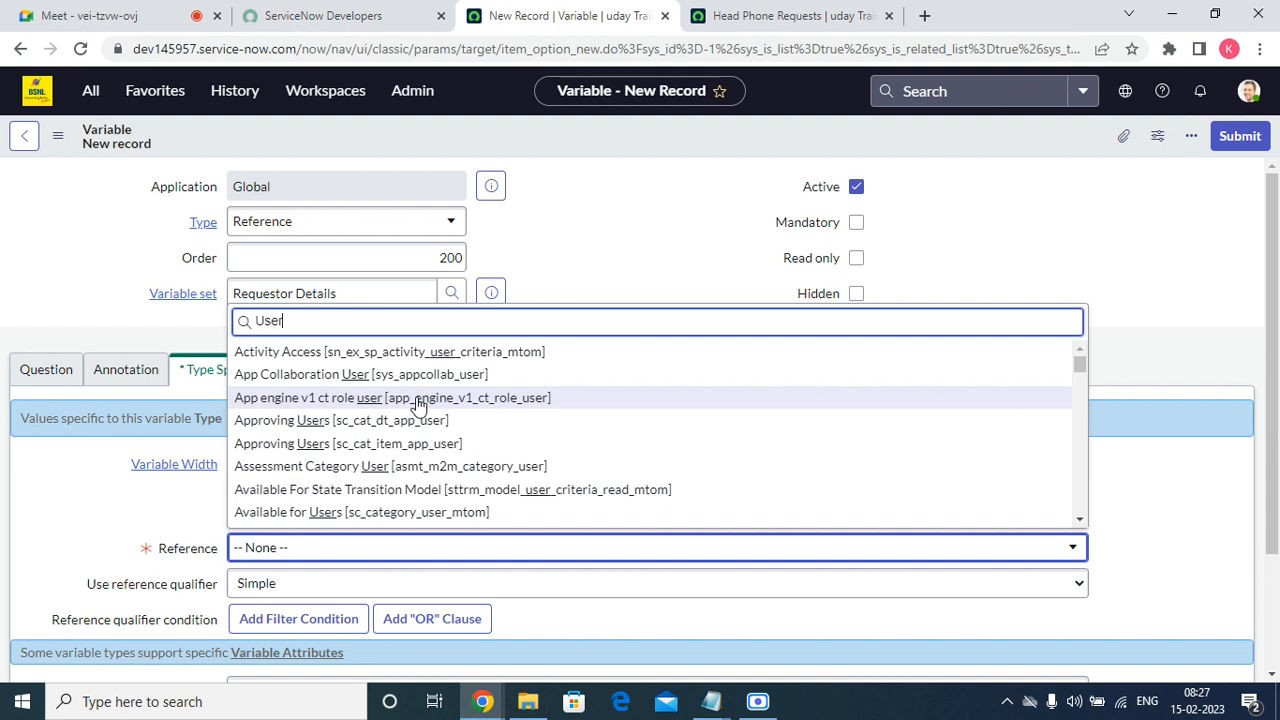
scroll(421, 403, down, 15)
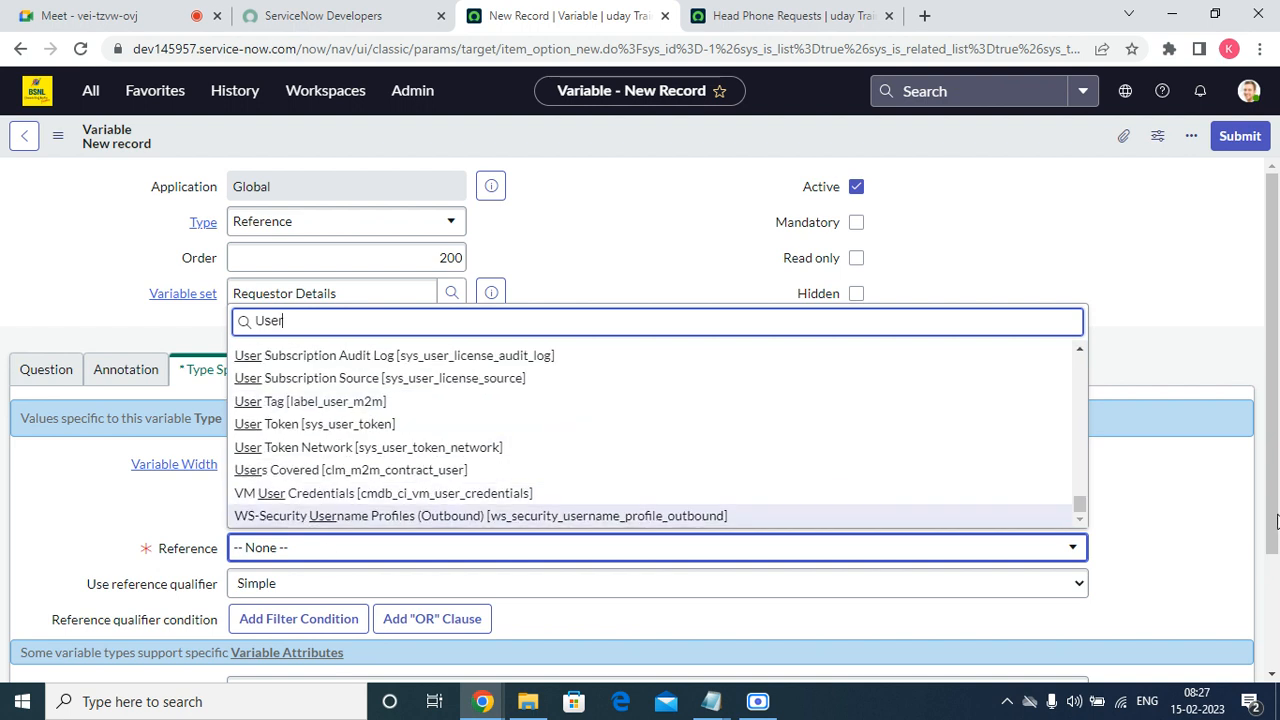
drag(1087, 507, 1090, 470)
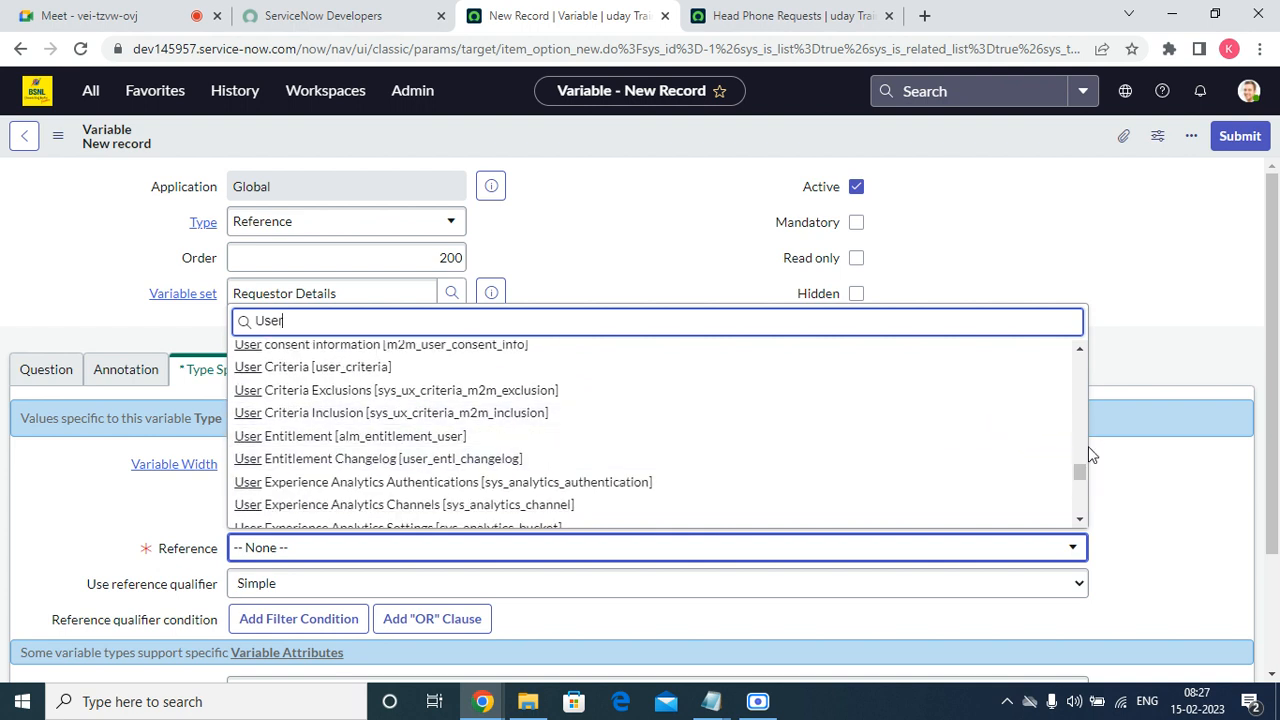
drag(1087, 479, 1085, 467)
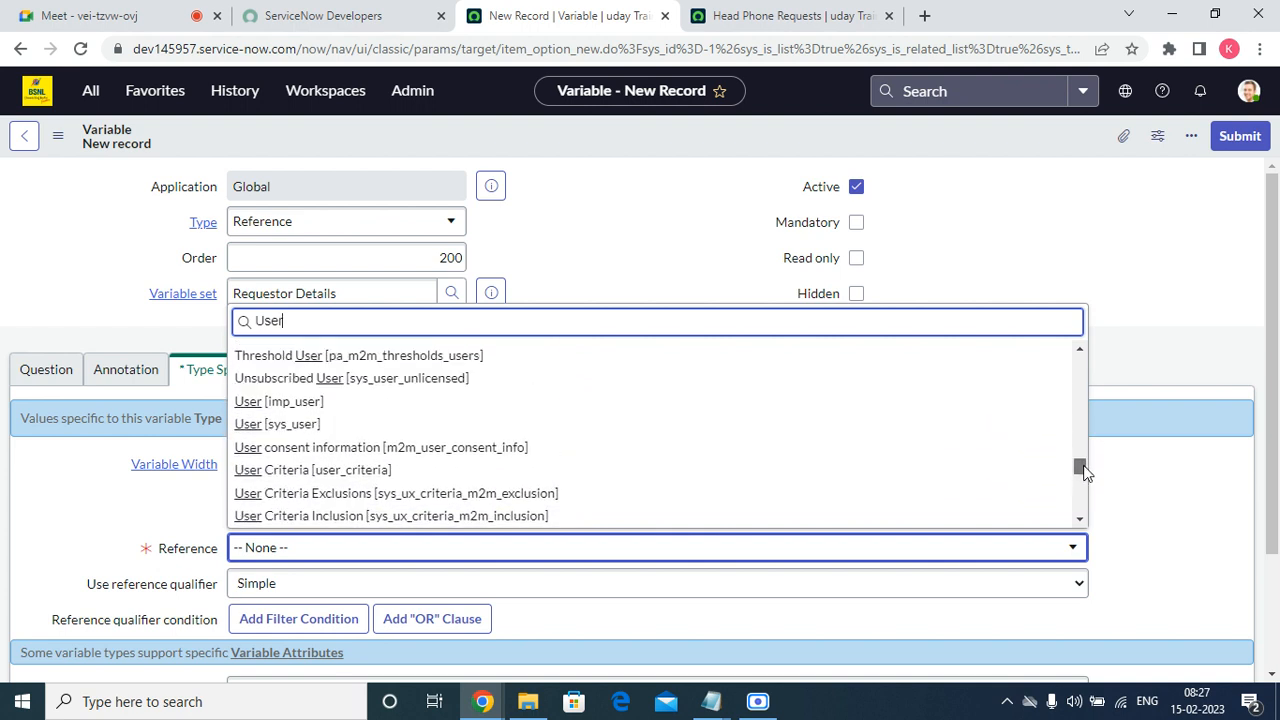
click(355, 426)
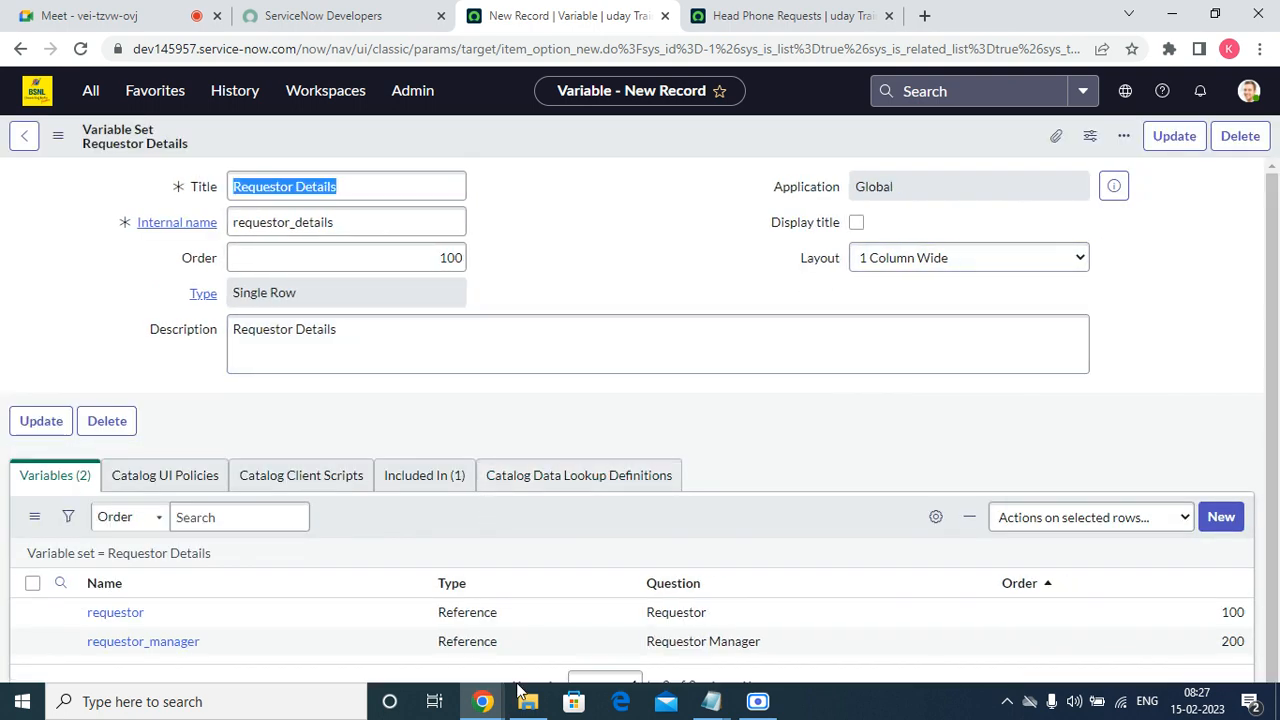
Copy "Requestor email id" from the Notepad draft and start another new variable in the Requestor Details set.
click(706, 699)
click(732, 633)
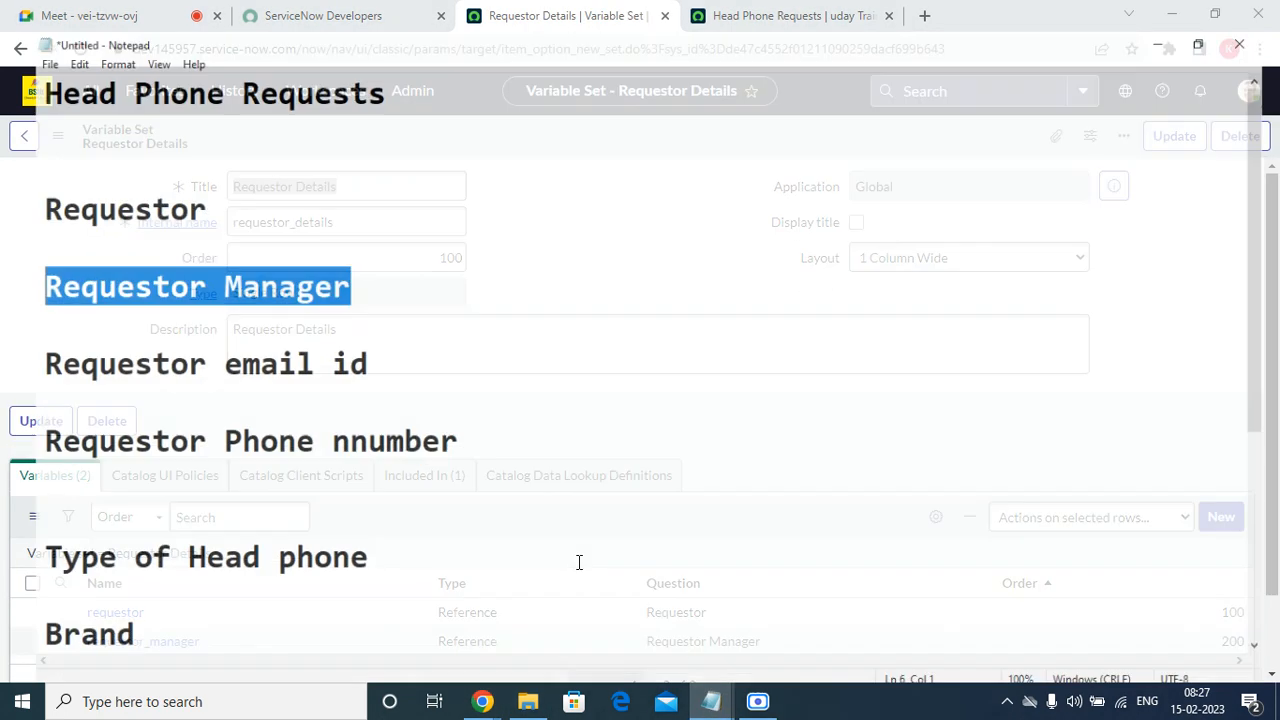
drag(350, 343, 7, 346)
right_click(82, 338)
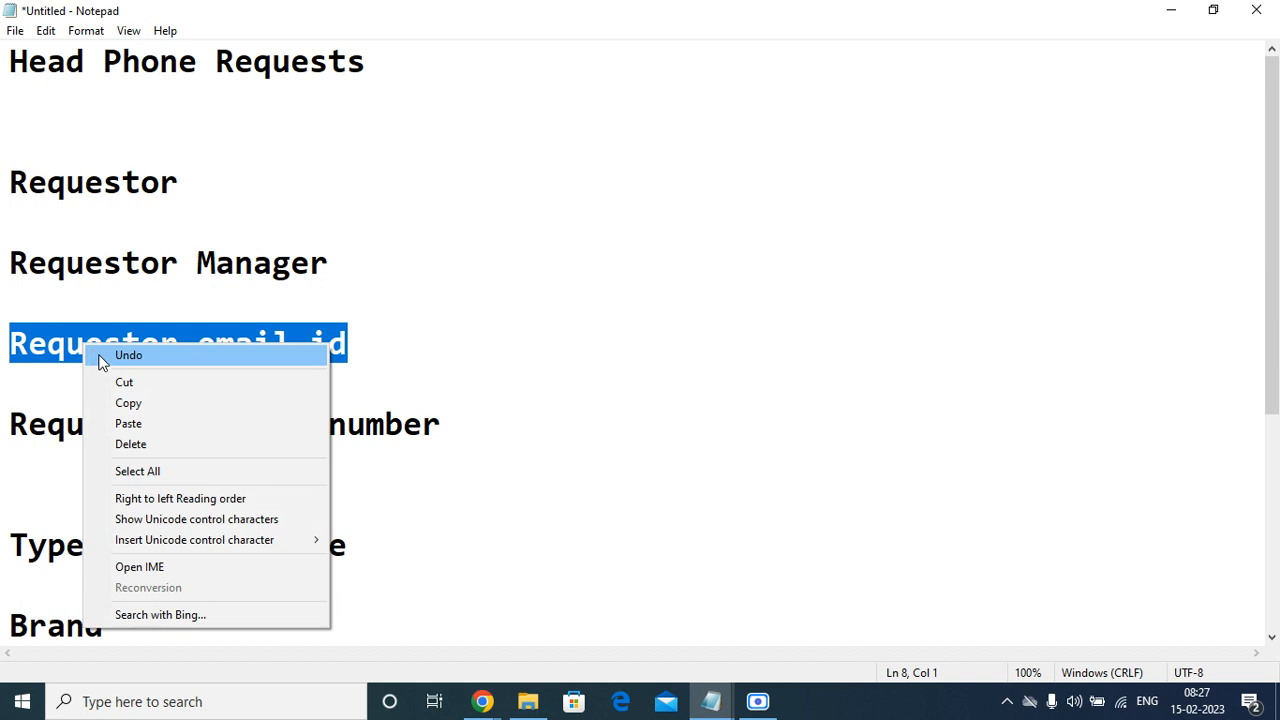
click(127, 402)
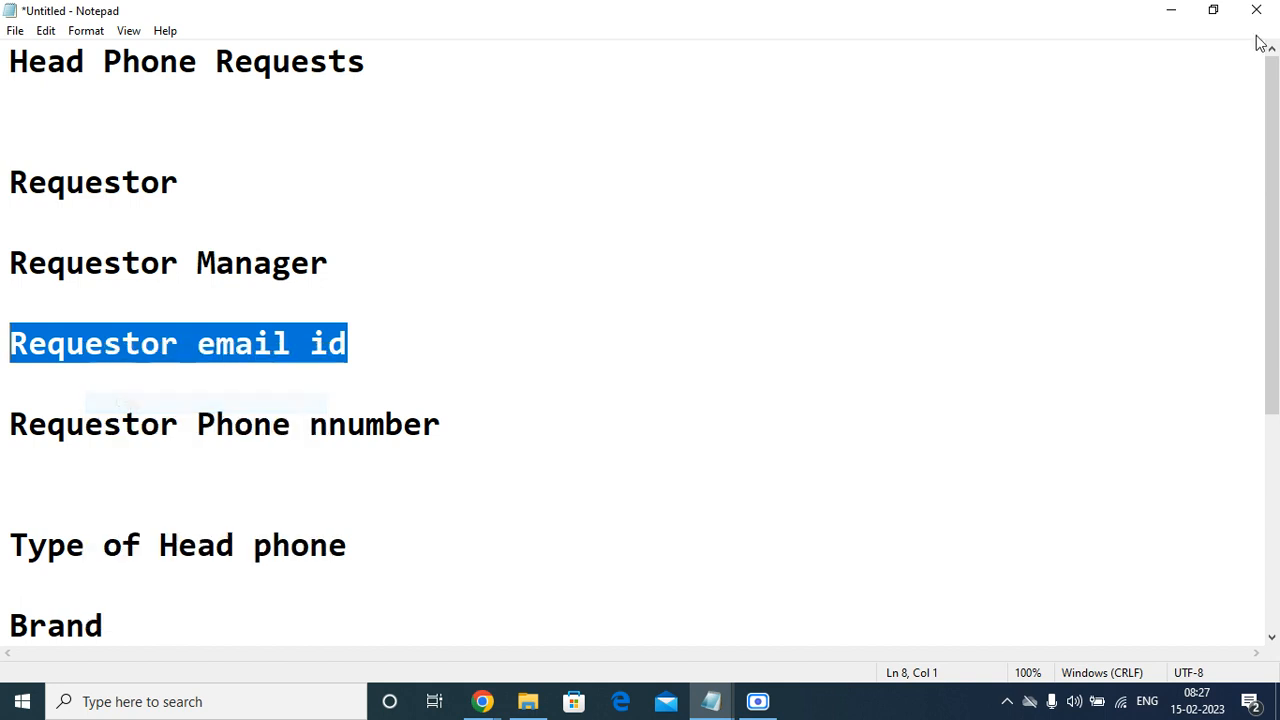
click(1171, 10)
scroll(945, 575, down, 1)
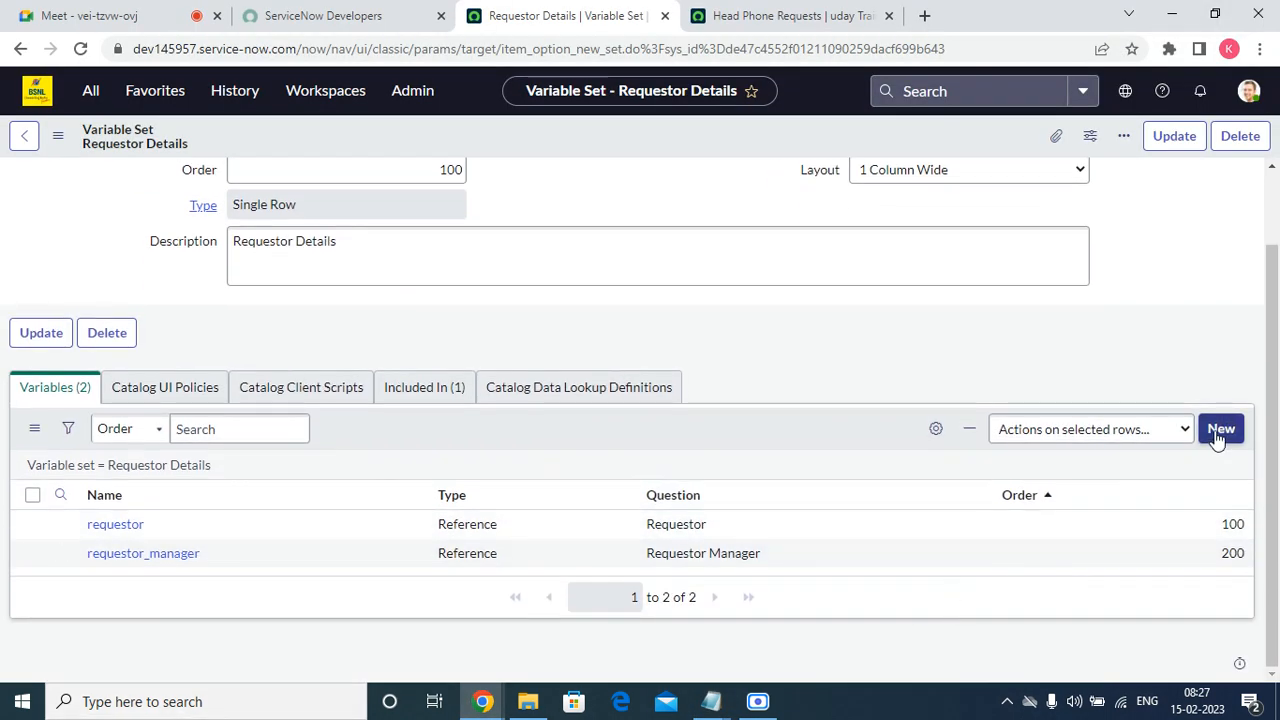
click(1217, 426)
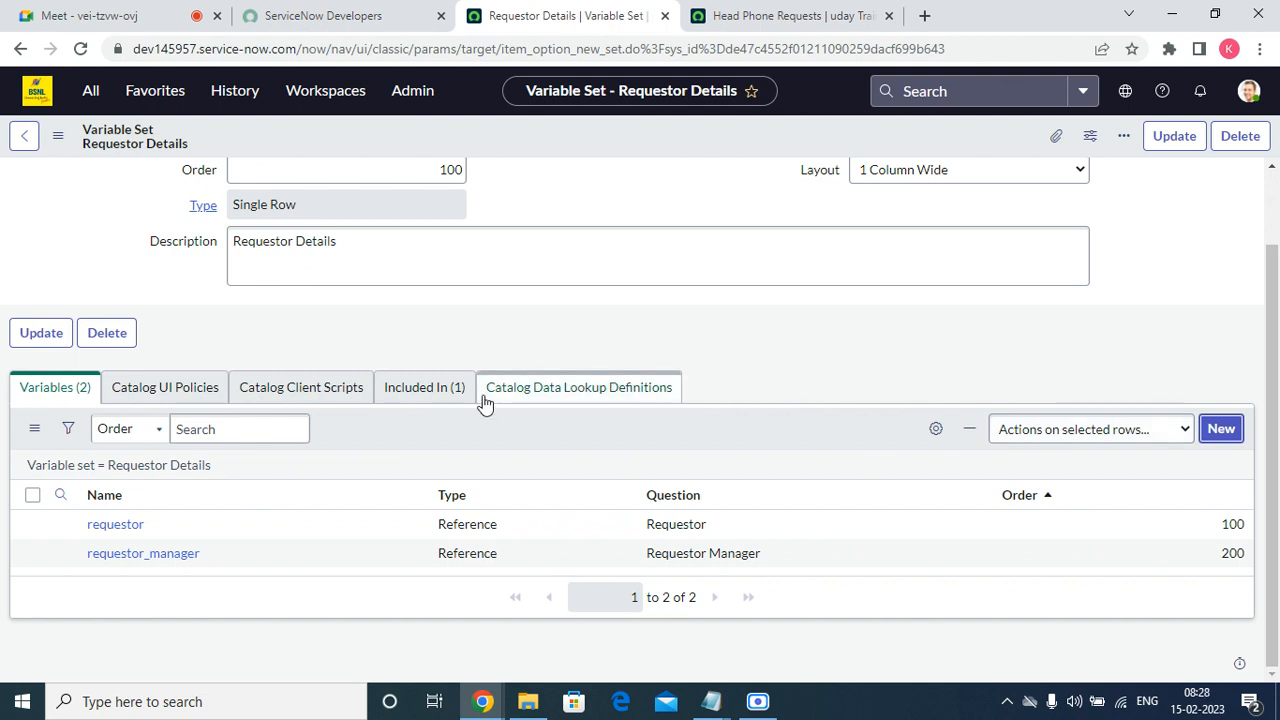
click(1218, 432)
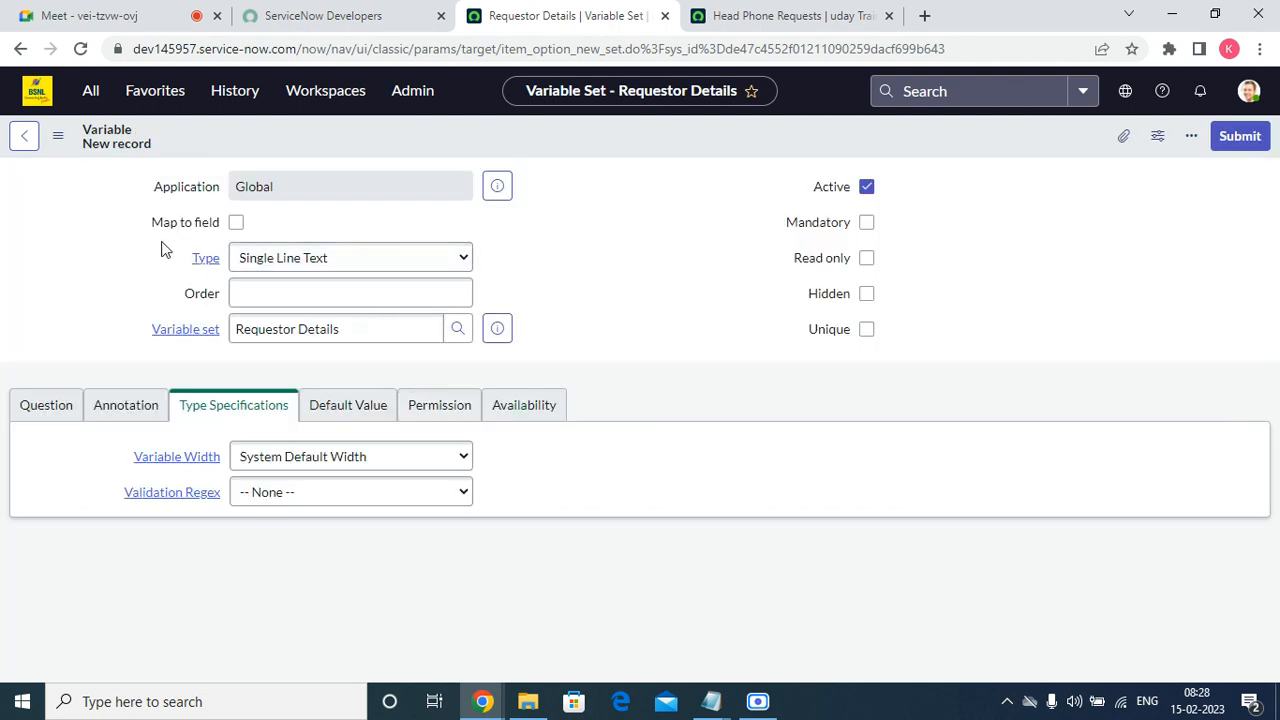
Set the new variable's order to 300 and paste "Requestor email id" as its question.
click(297, 295)
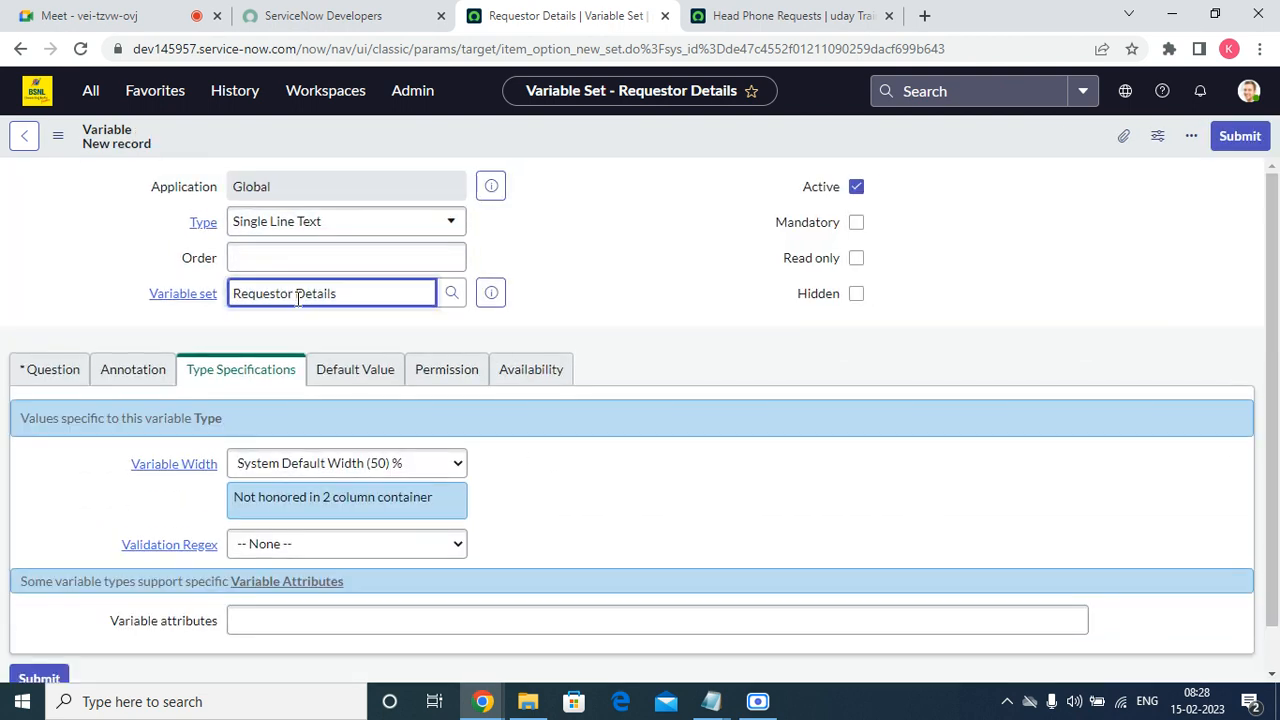
click(357, 259)
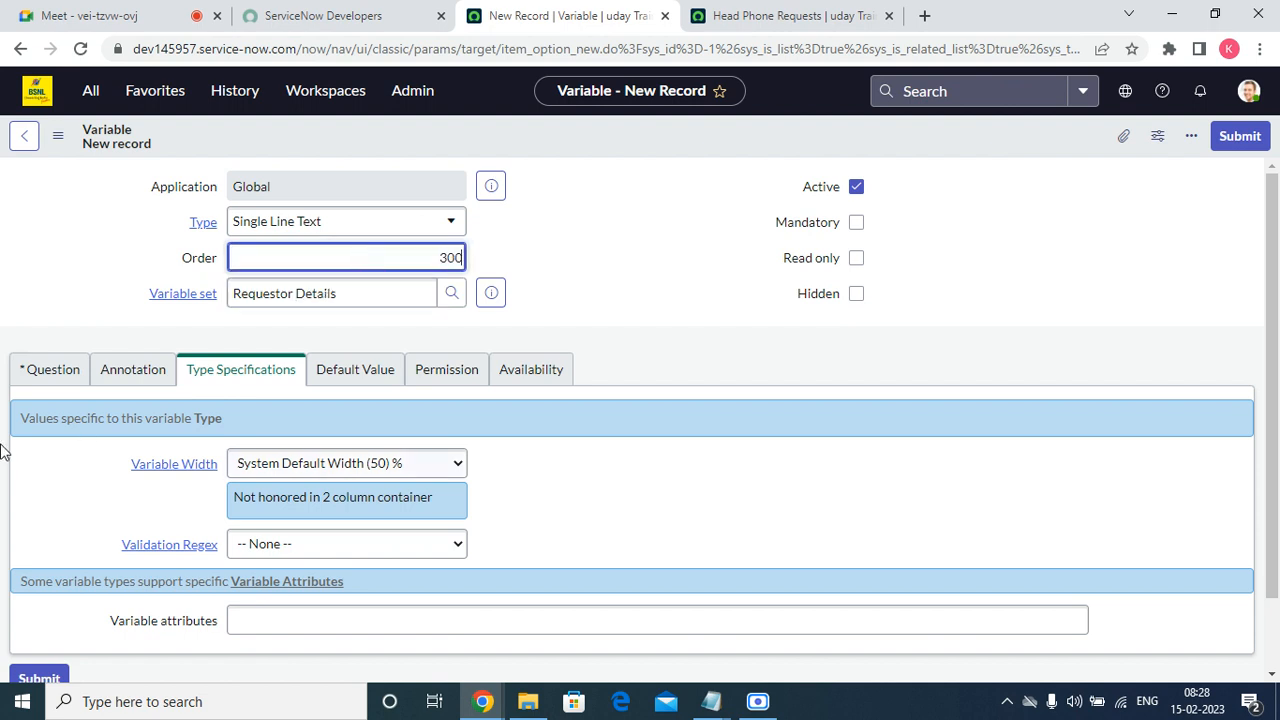
click(43, 371)
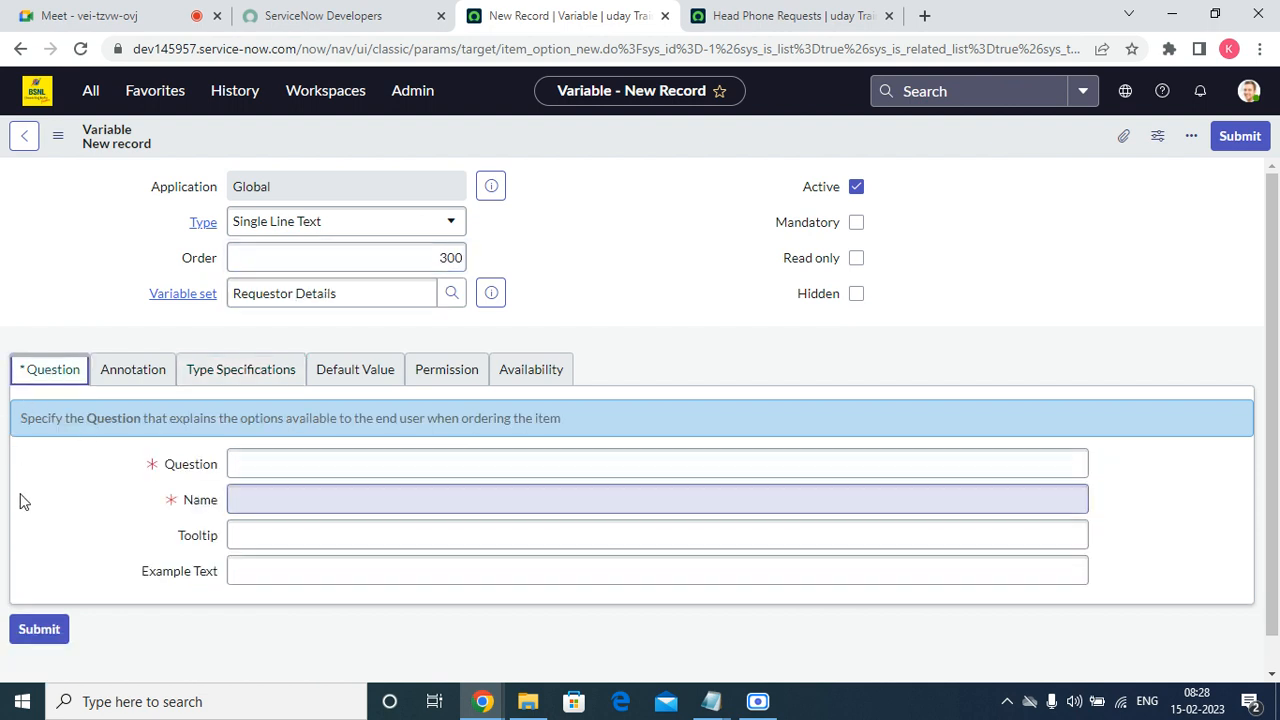
click(237, 463)
right_click(237, 463)
click(316, 311)
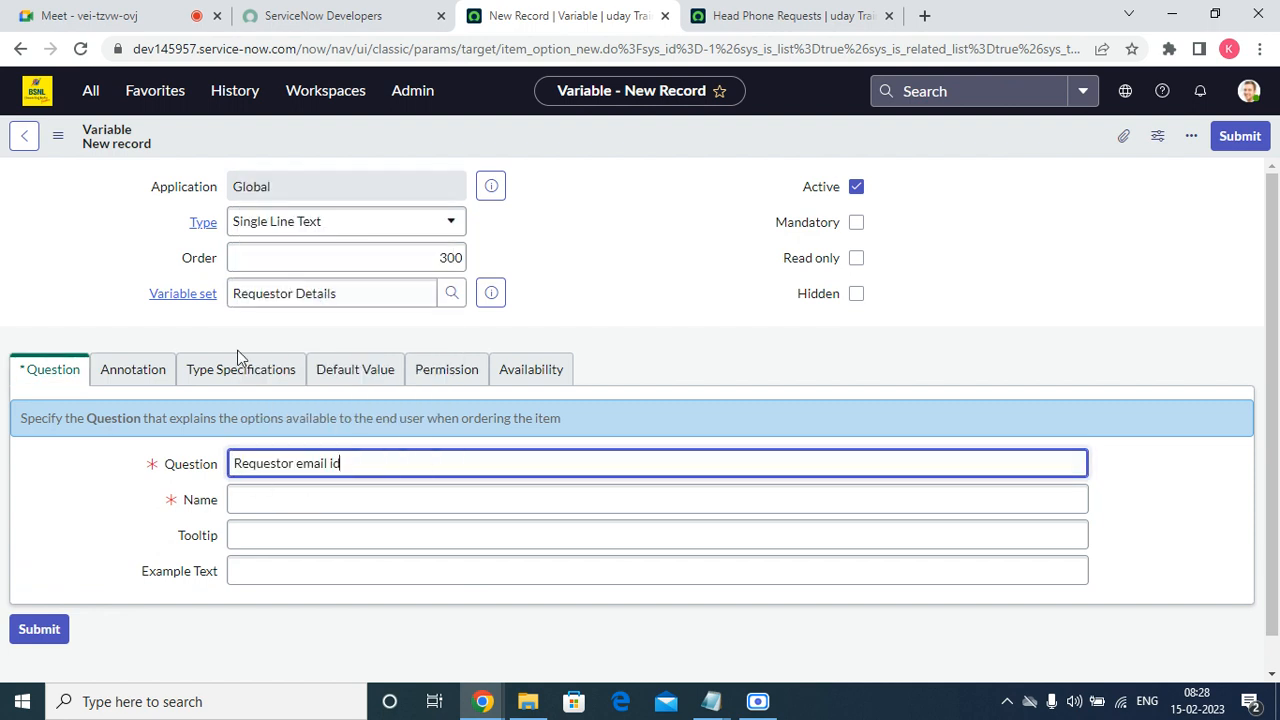
Let the email id variable's name fill in from its question and submit it as Single Line Text with default type specifications.
click(128, 380)
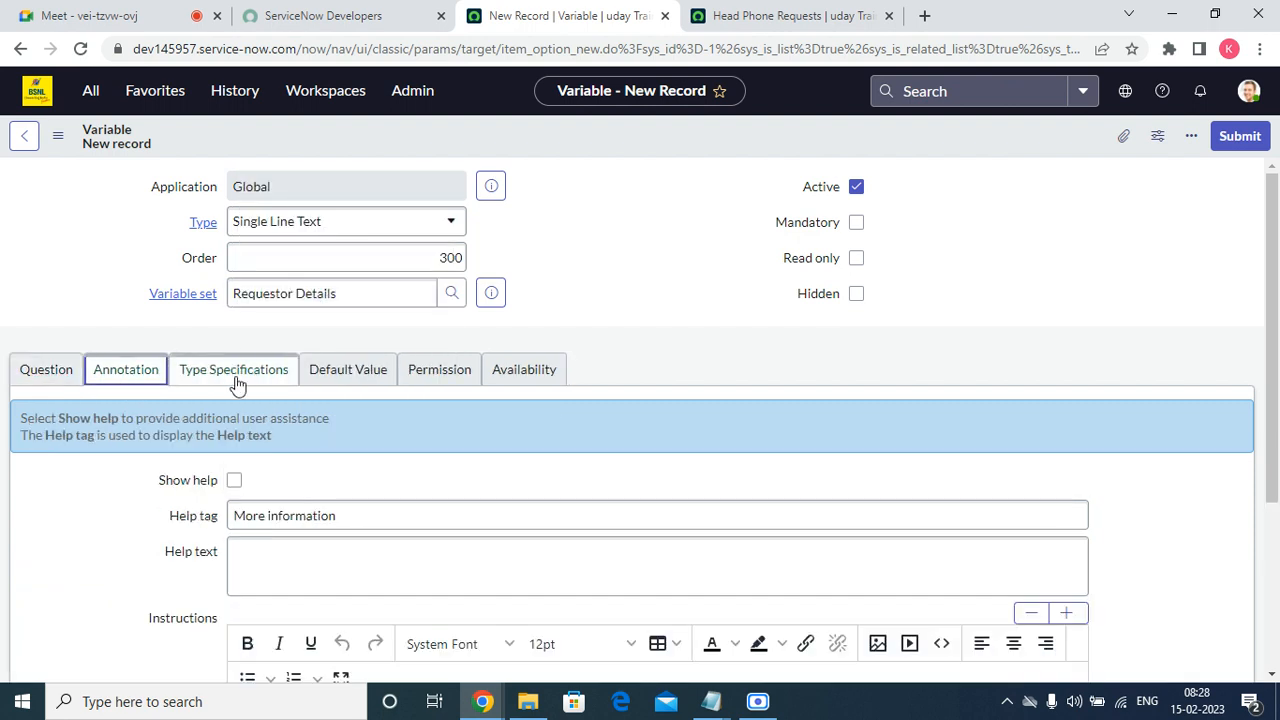
click(237, 380)
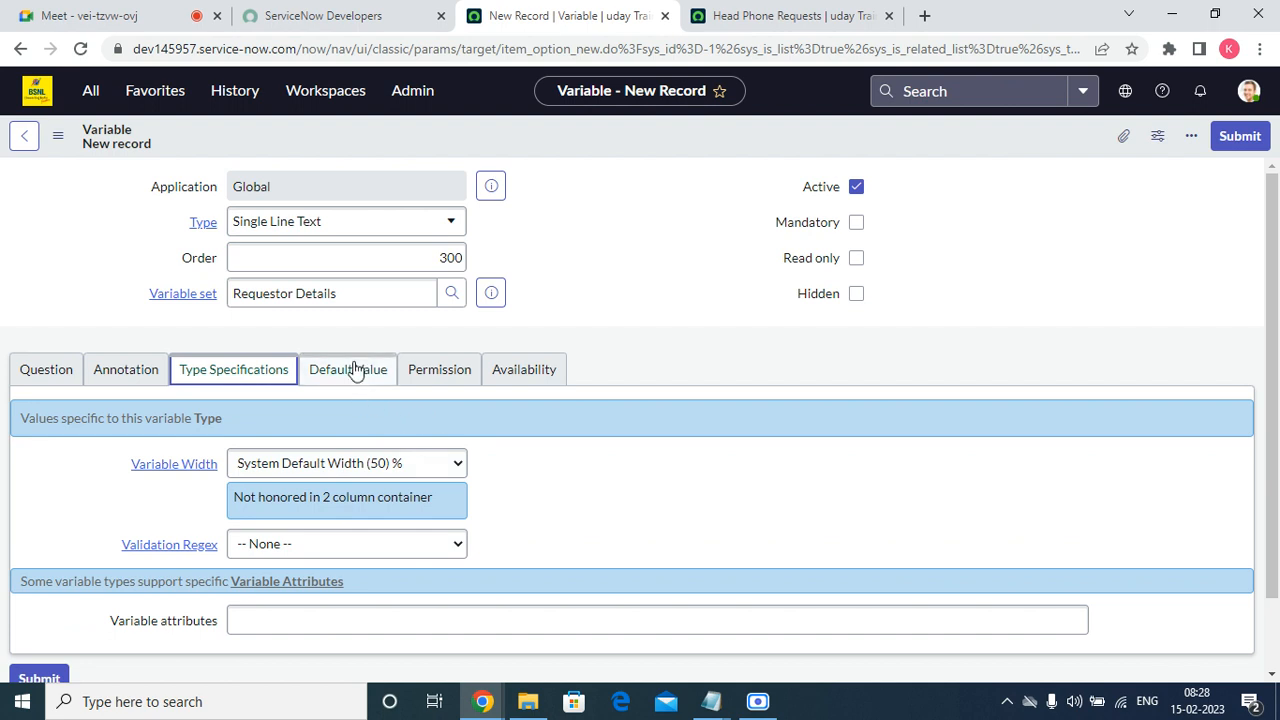
click(1237, 135)
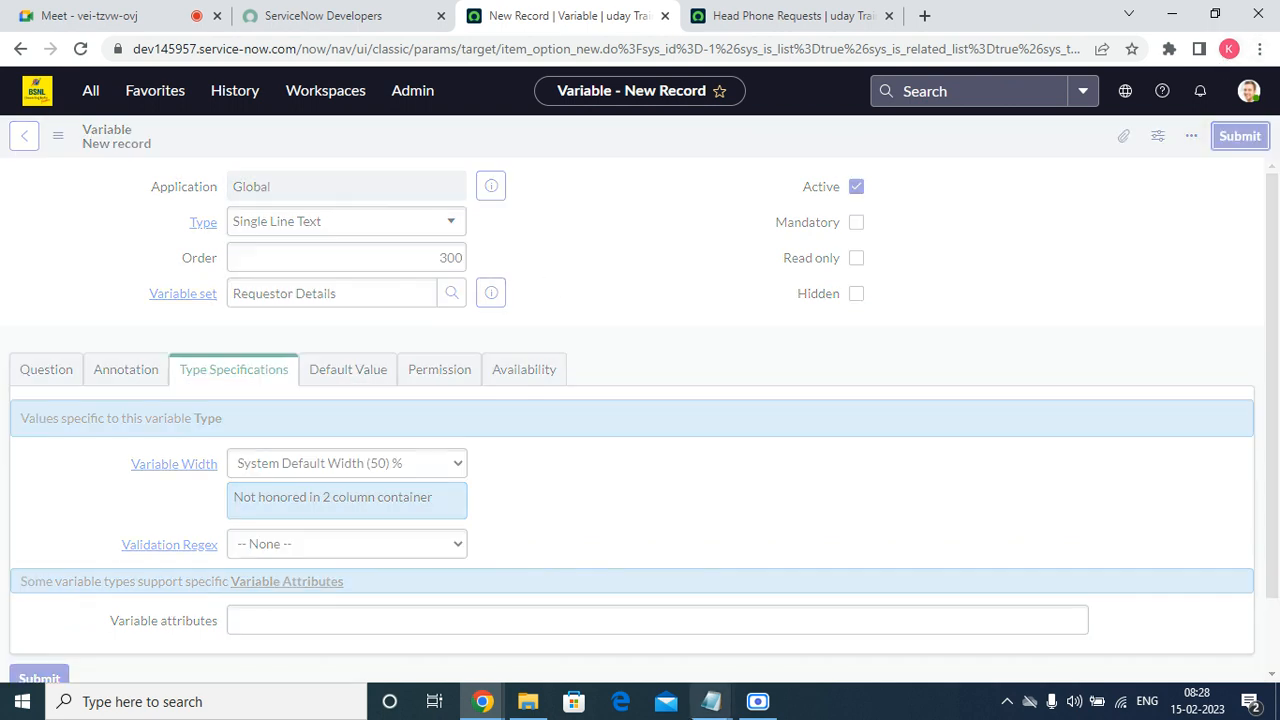
Copy "Requestor Phone nnumber" from the Notepad draft and return to the variables list of the Requestor Details set.
click(711, 701)
click(794, 620)
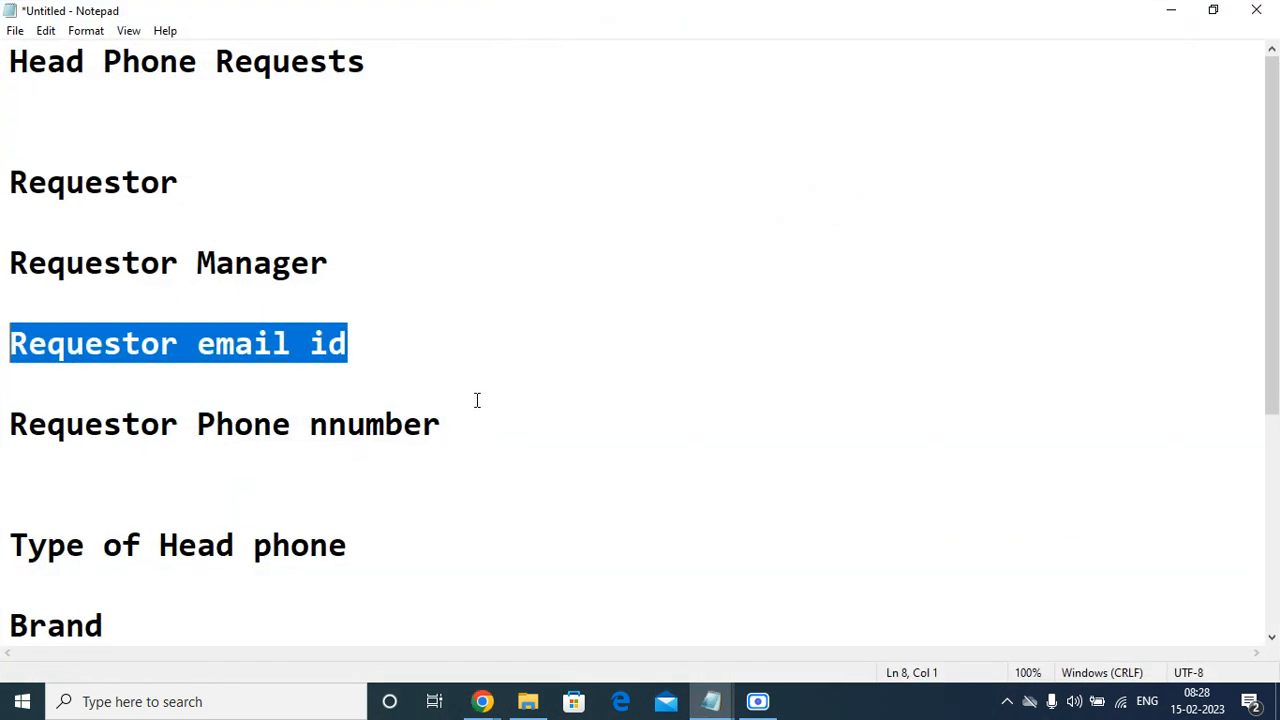
click(477, 400)
drag(463, 428, 5, 428)
right_click(110, 428)
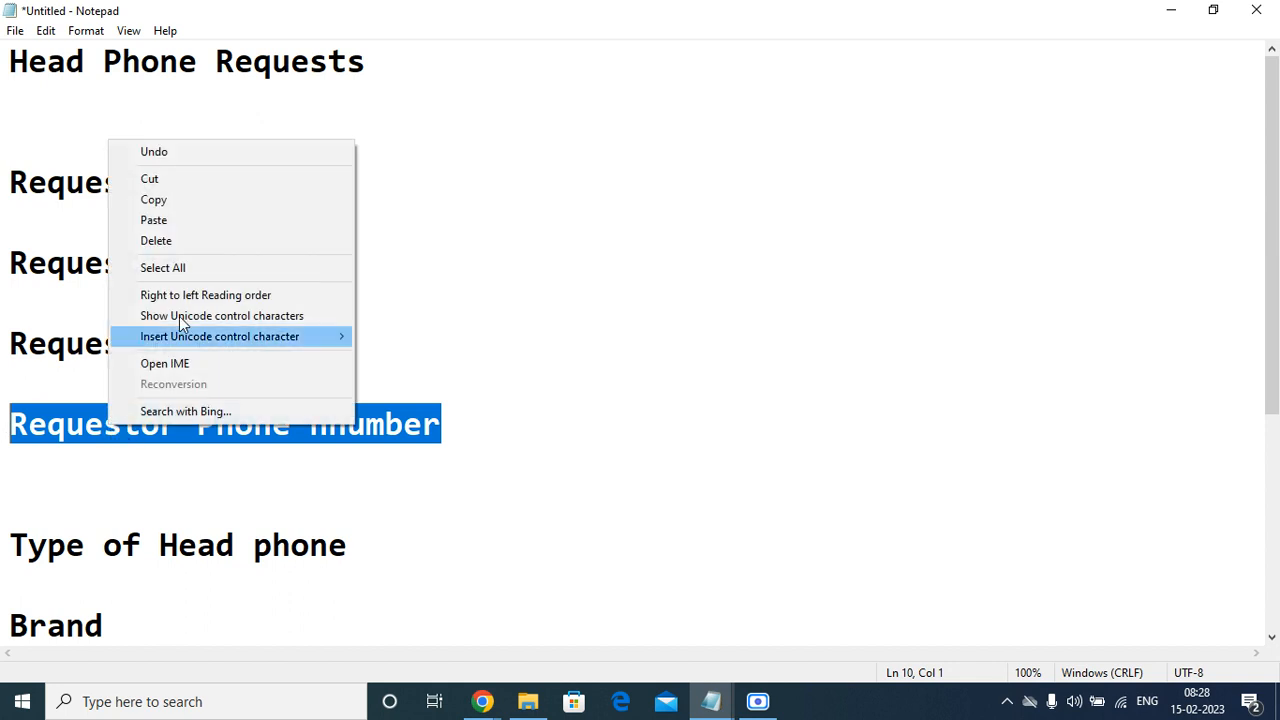
click(191, 203)
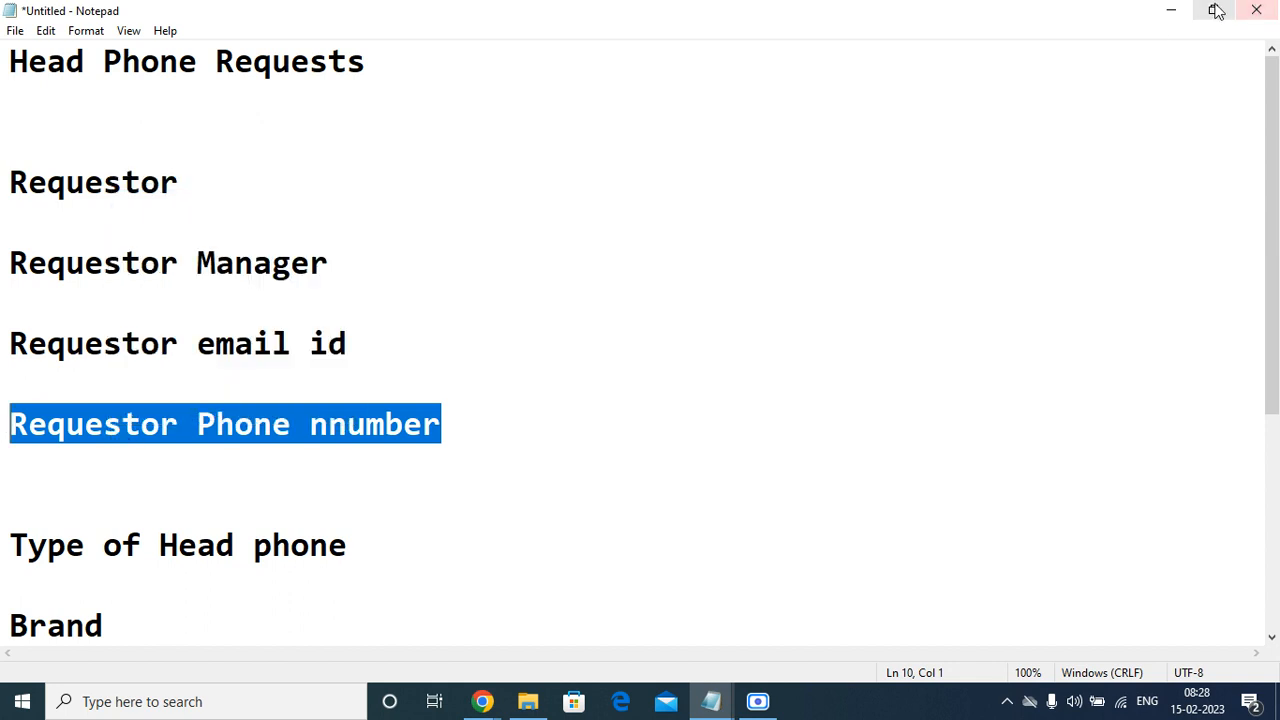
click(1171, 10)
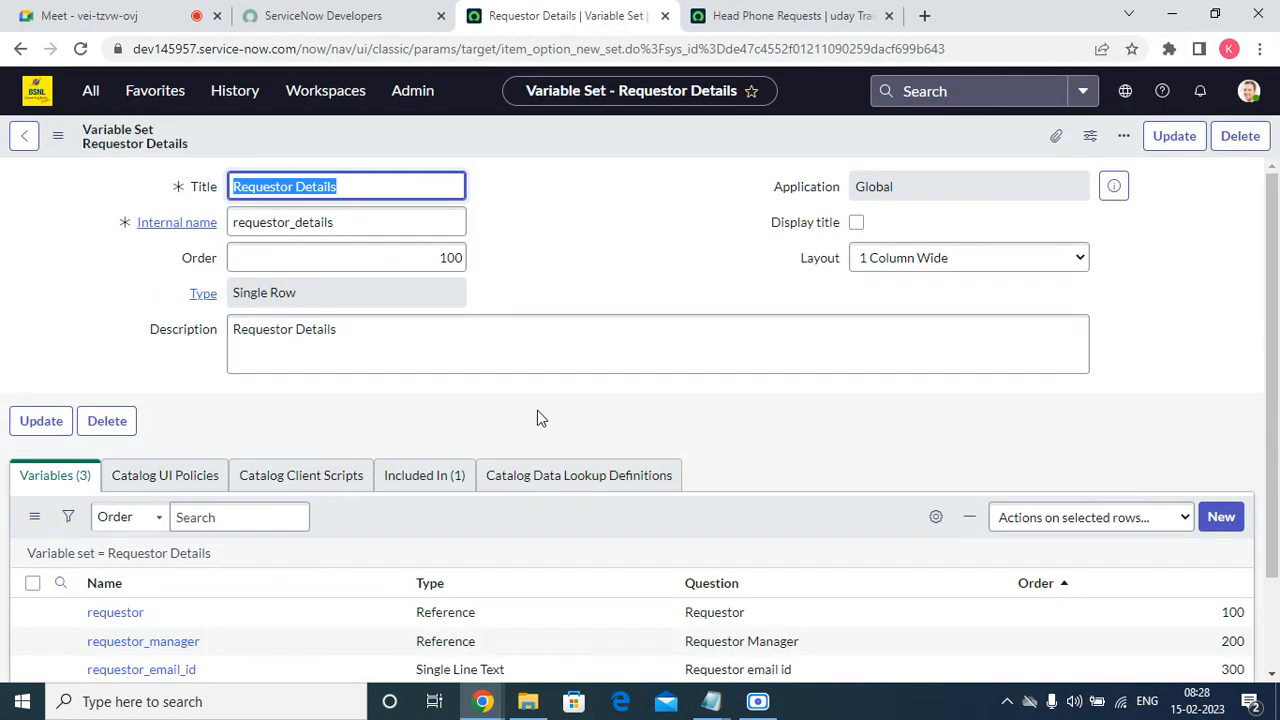
scroll(1042, 473, down, 2)
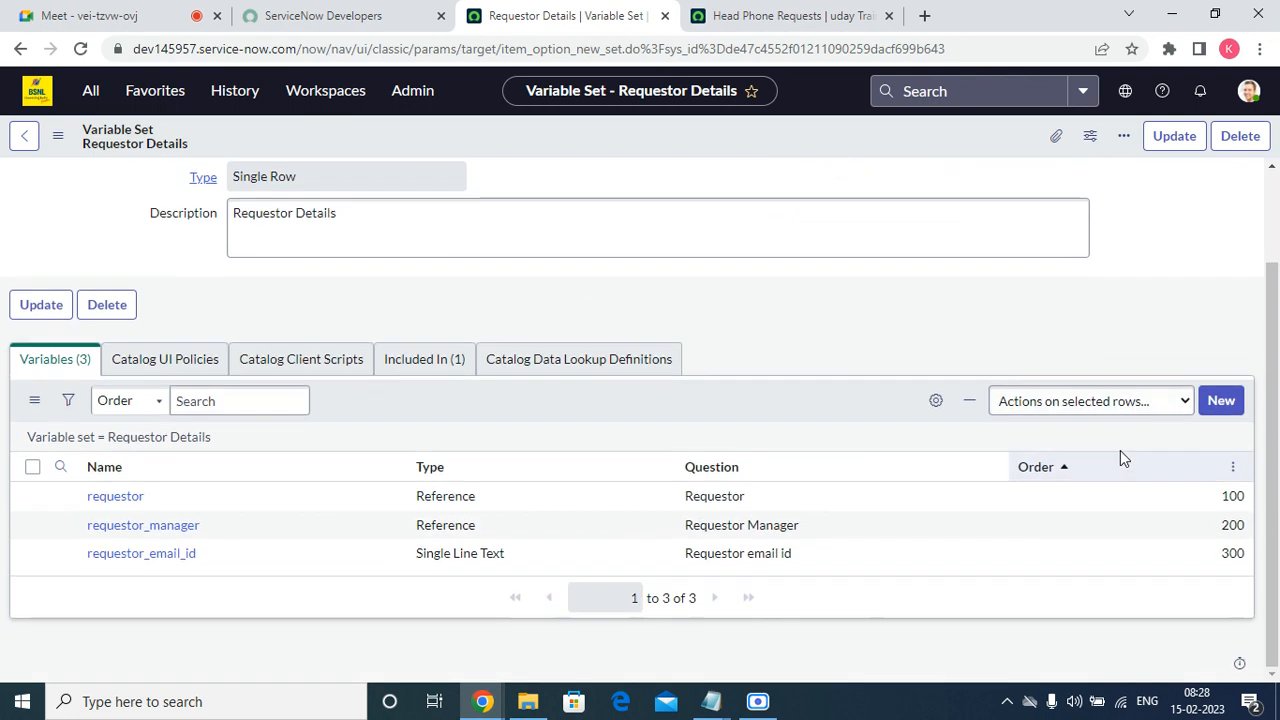
Start another new variable in the Requestor Details set and set its order to 400.
click(1223, 402)
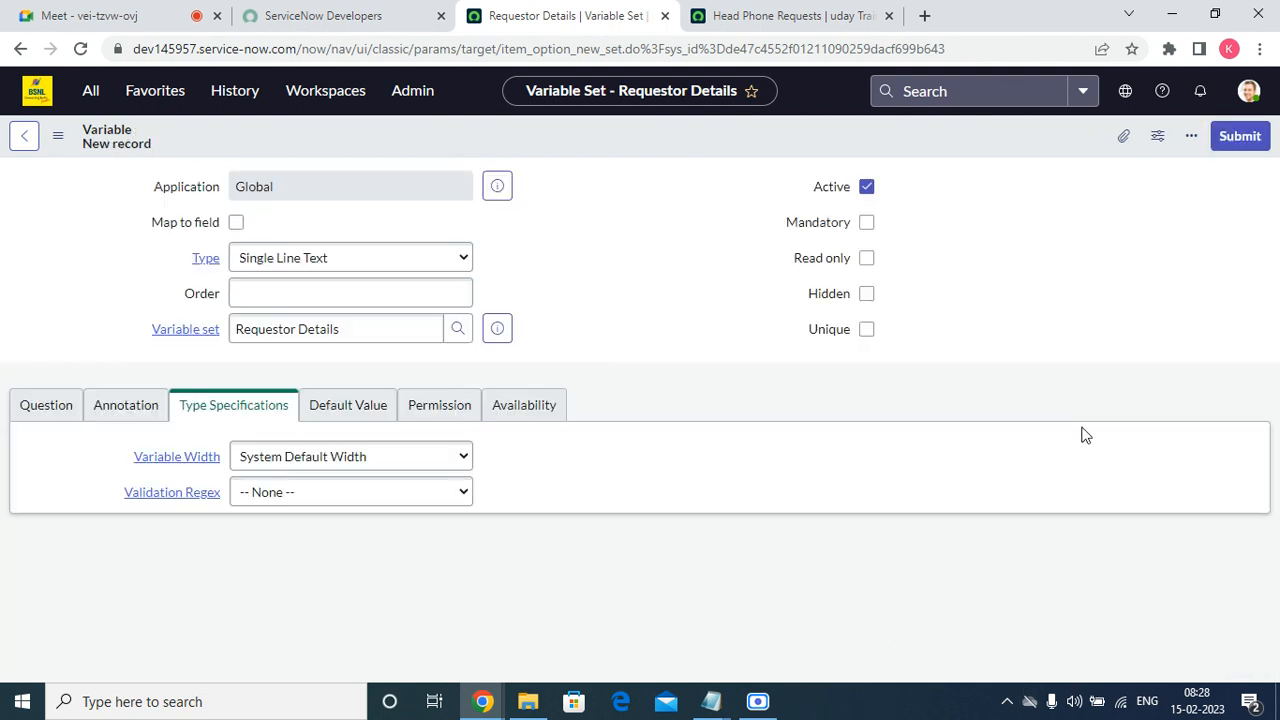
click(263, 290)
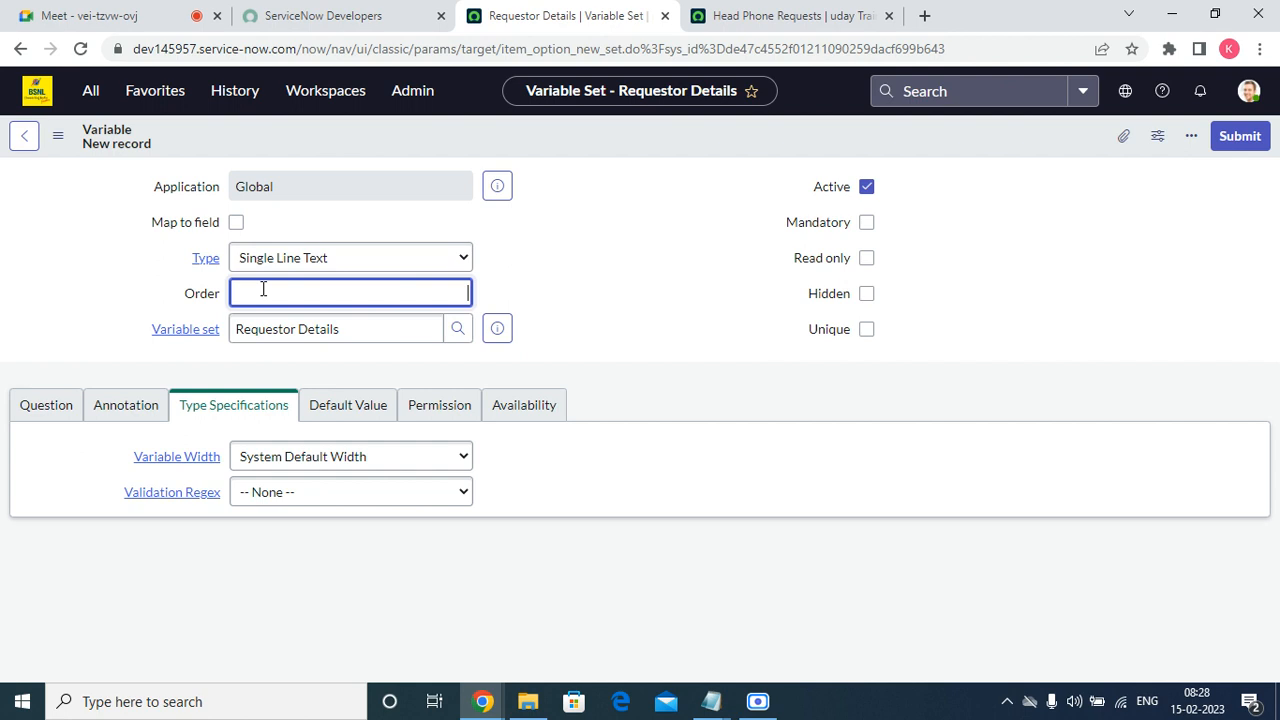
text(400)
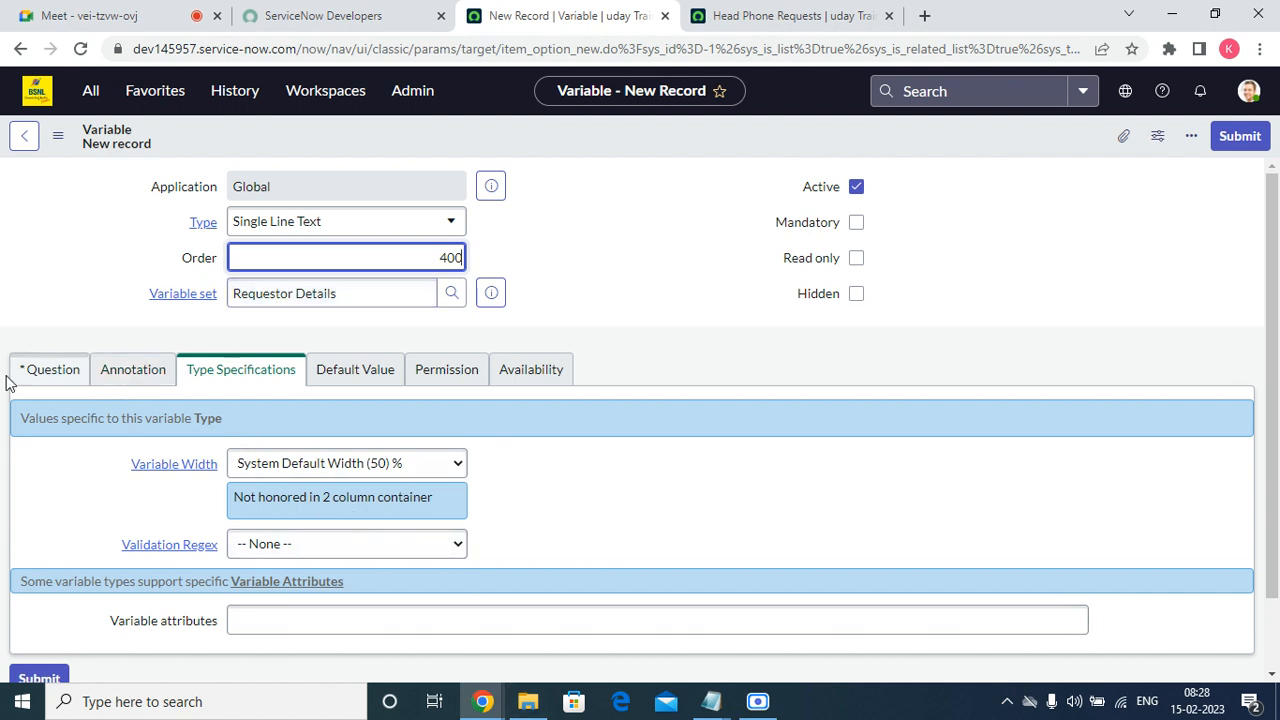
Paste "Requestor Phone nnumber" as the variable's question and let its name fill in from the question.
click(46, 371)
click(334, 466)
right_click(334, 467)
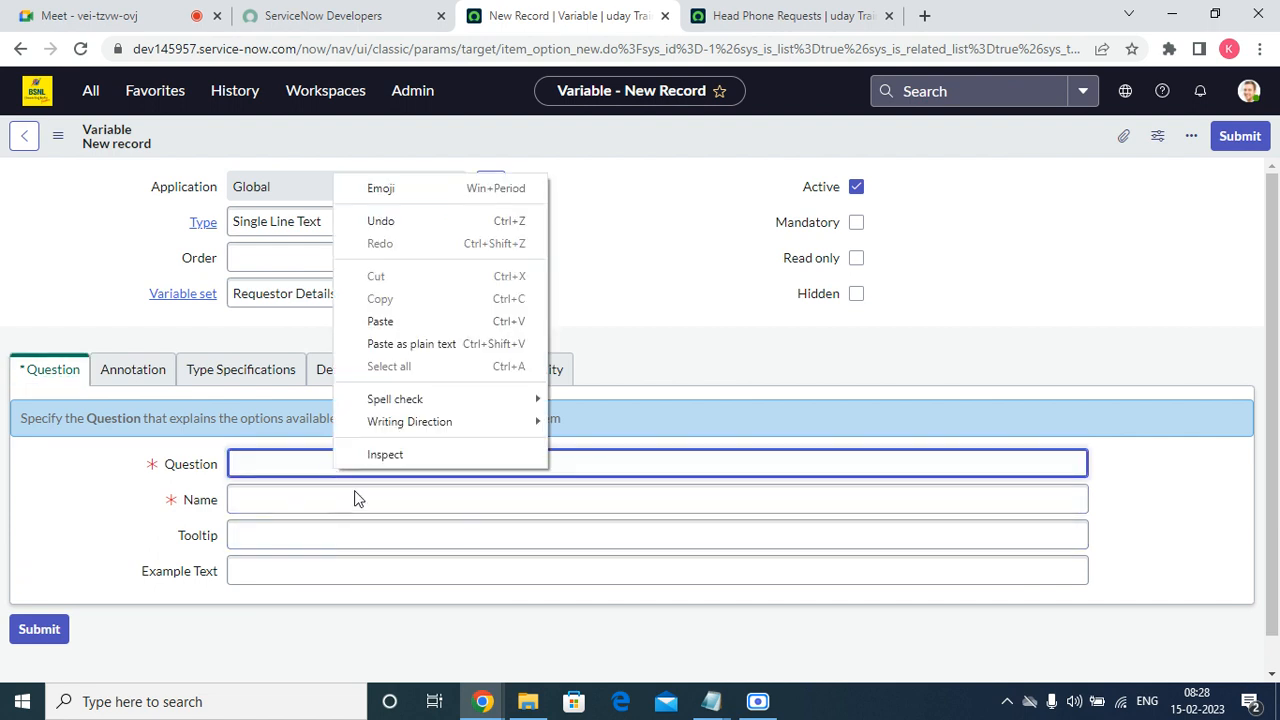
click(406, 323)
click(317, 496)
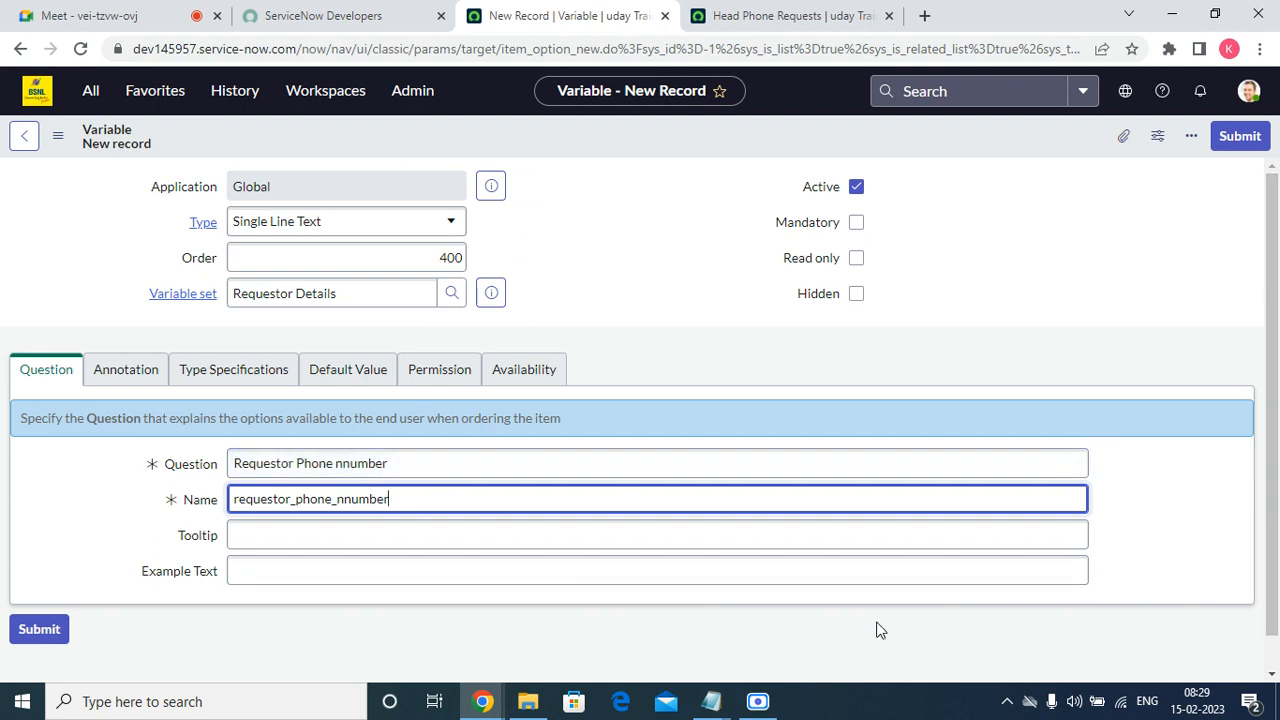
Remove the duplicate "n" from the variable's question so that it reads "Requestor Phone number".
click(336, 463)
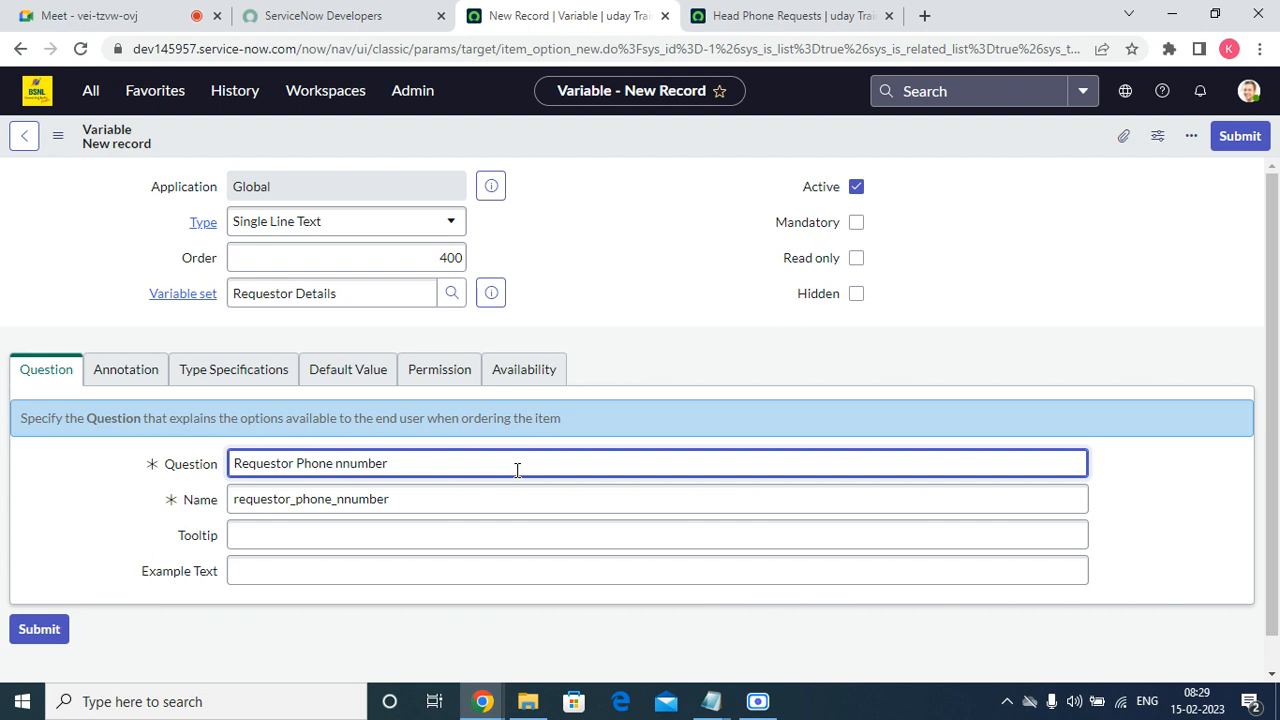
key(Delete)
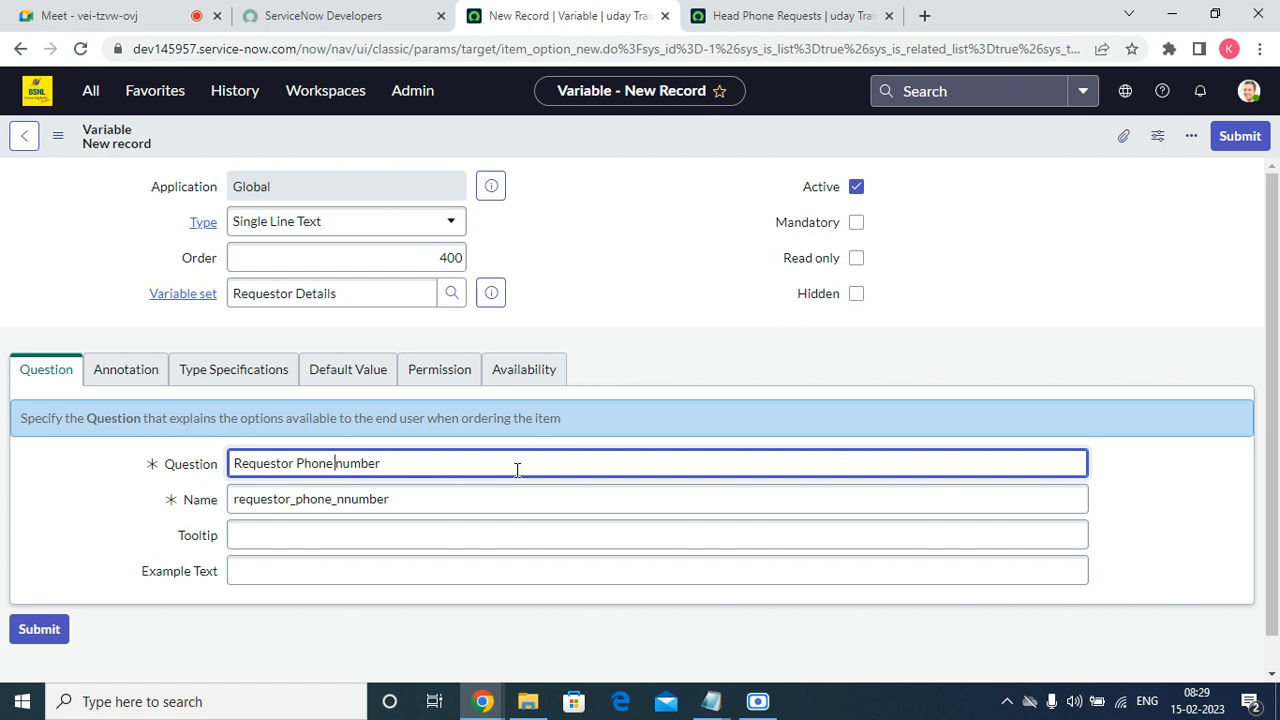
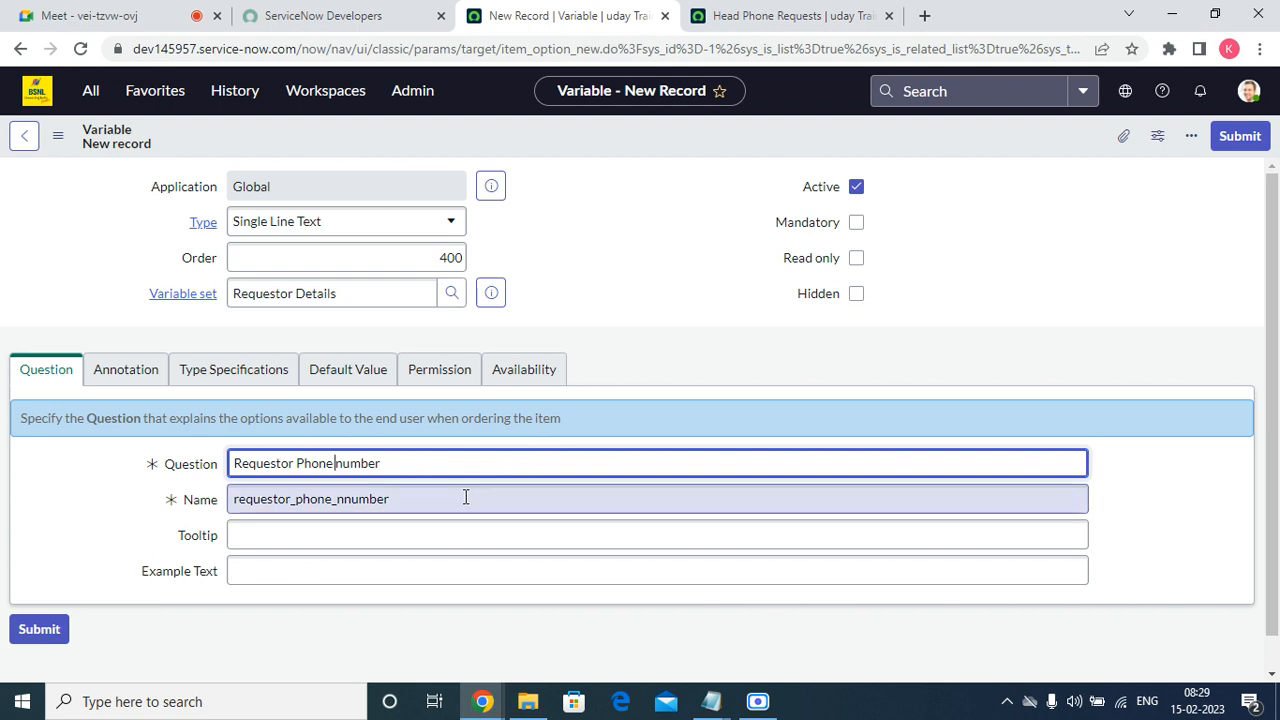
Correct the variable's name to requestor_phone_number and submit the variable to the Requestor Details set.
click(341, 508)
key(Delete)
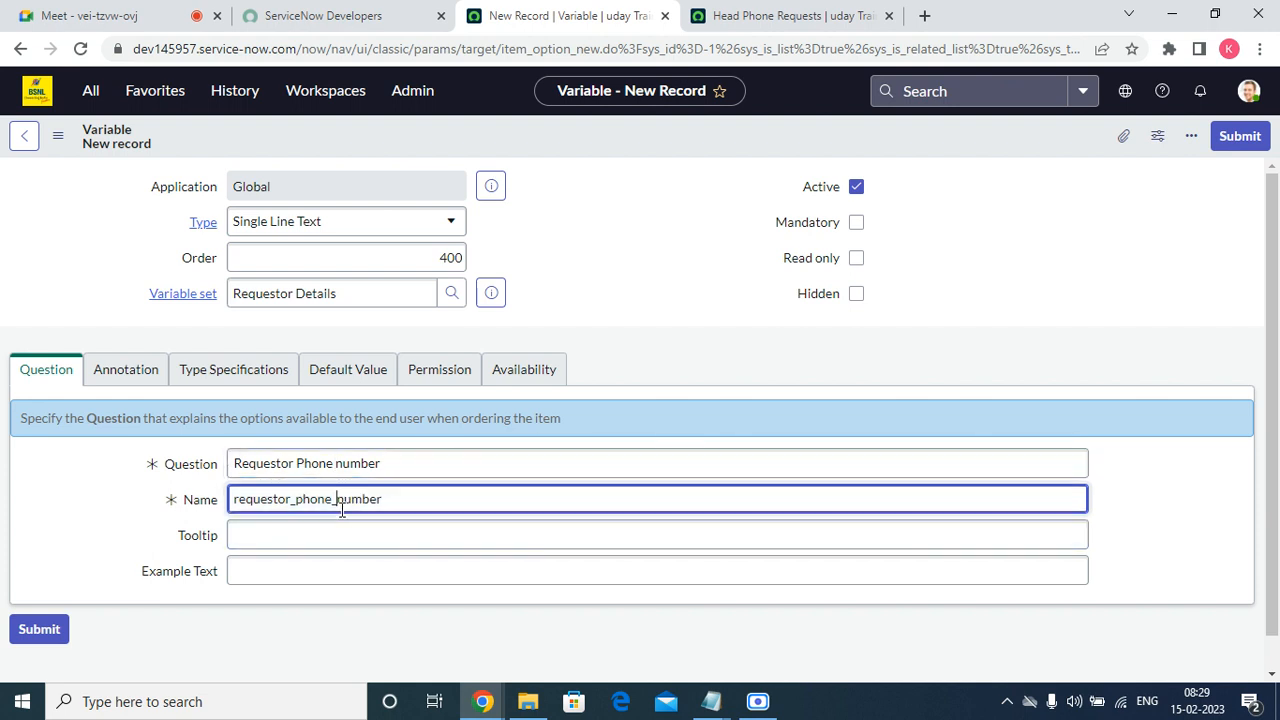
click(1238, 137)
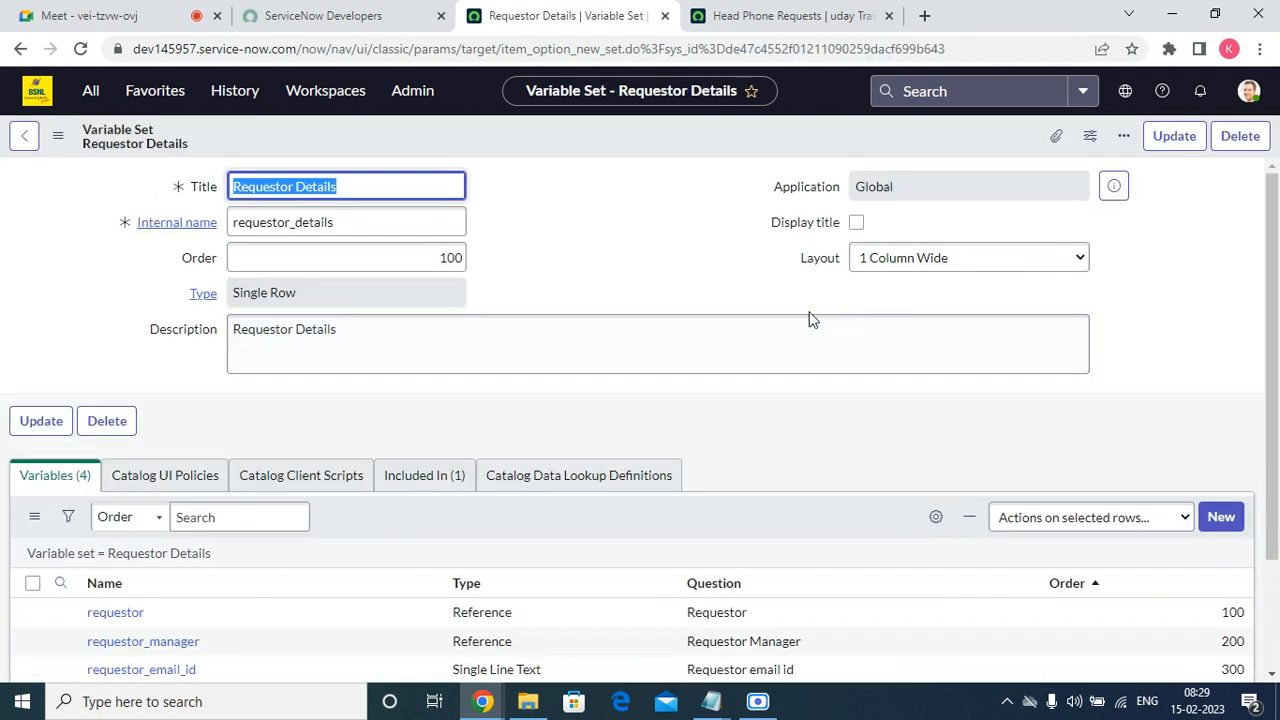
scroll(691, 566, down, 3)
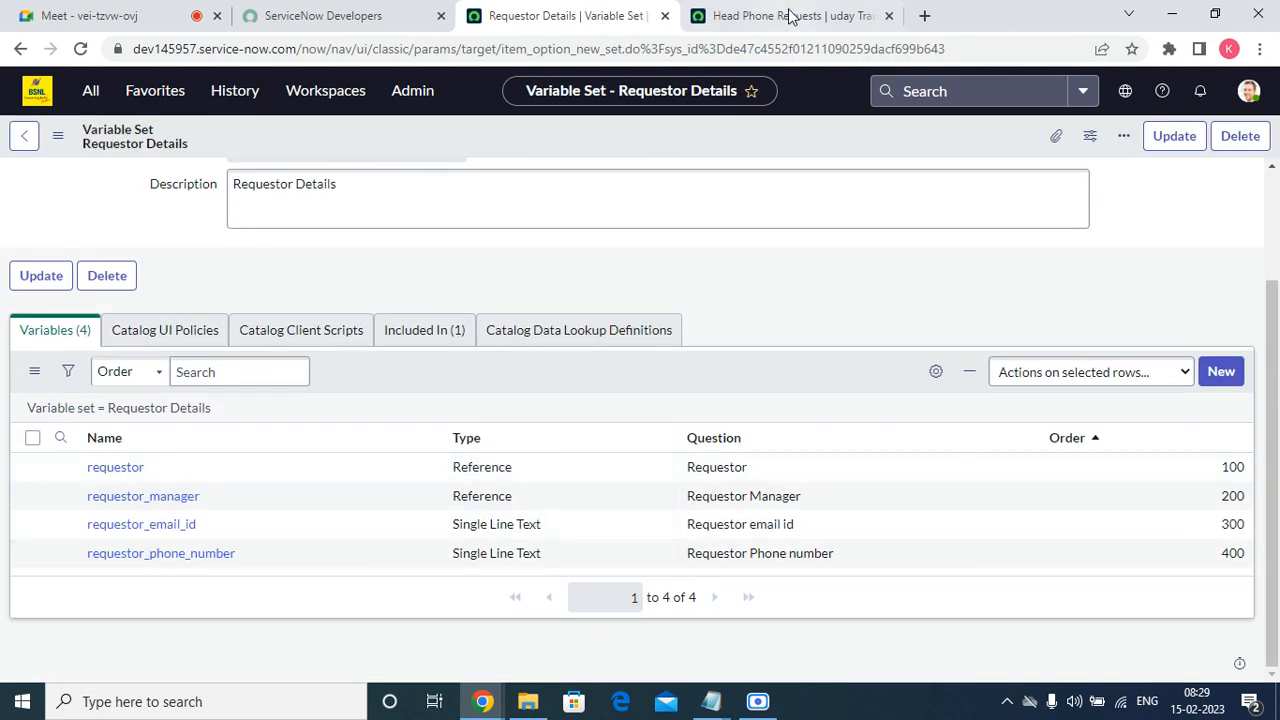
Reload the Head Phone Requests order form and test the Requestor lookup by picking a user and clearing the field again.
click(790, 16)
click(80, 48)
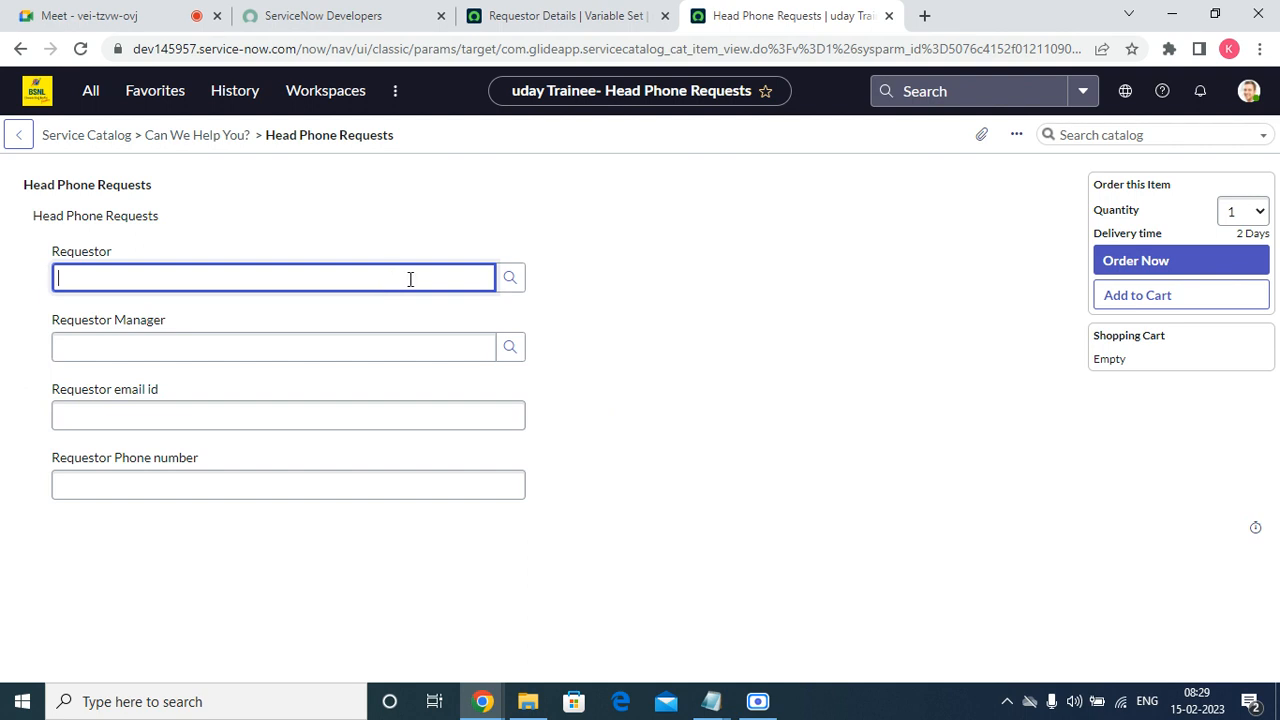
click(512, 280)
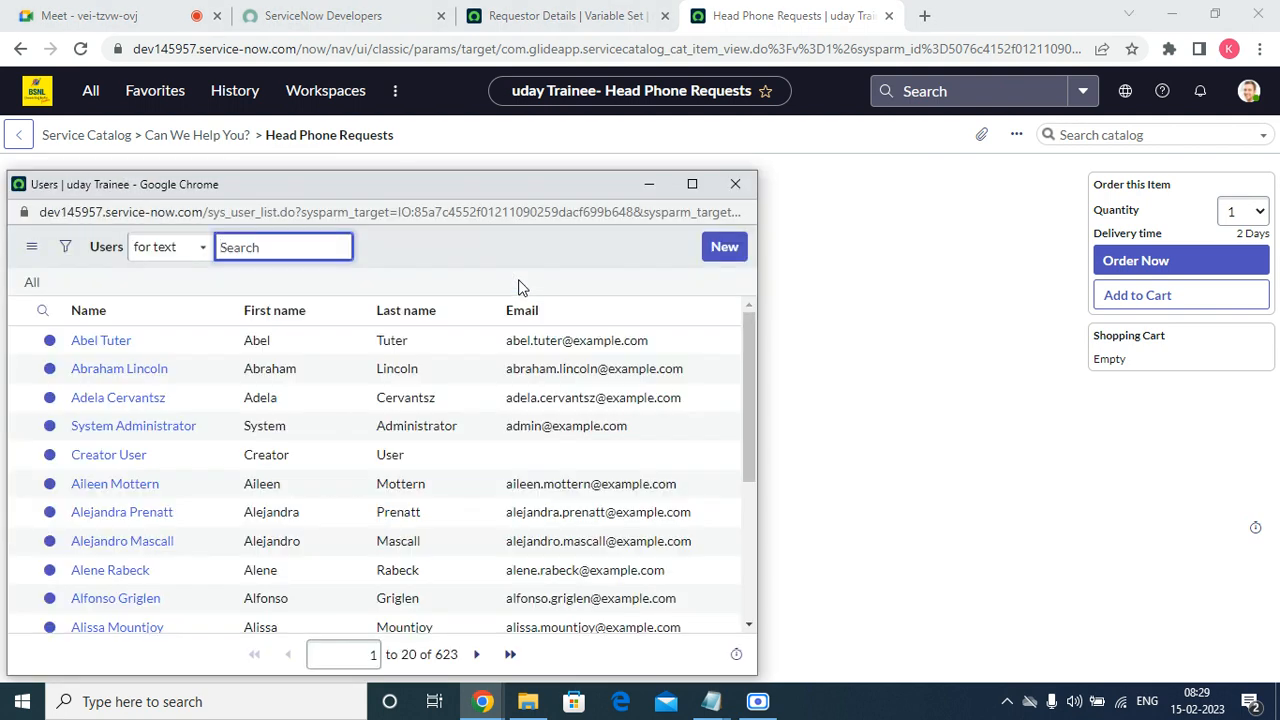
click(104, 341)
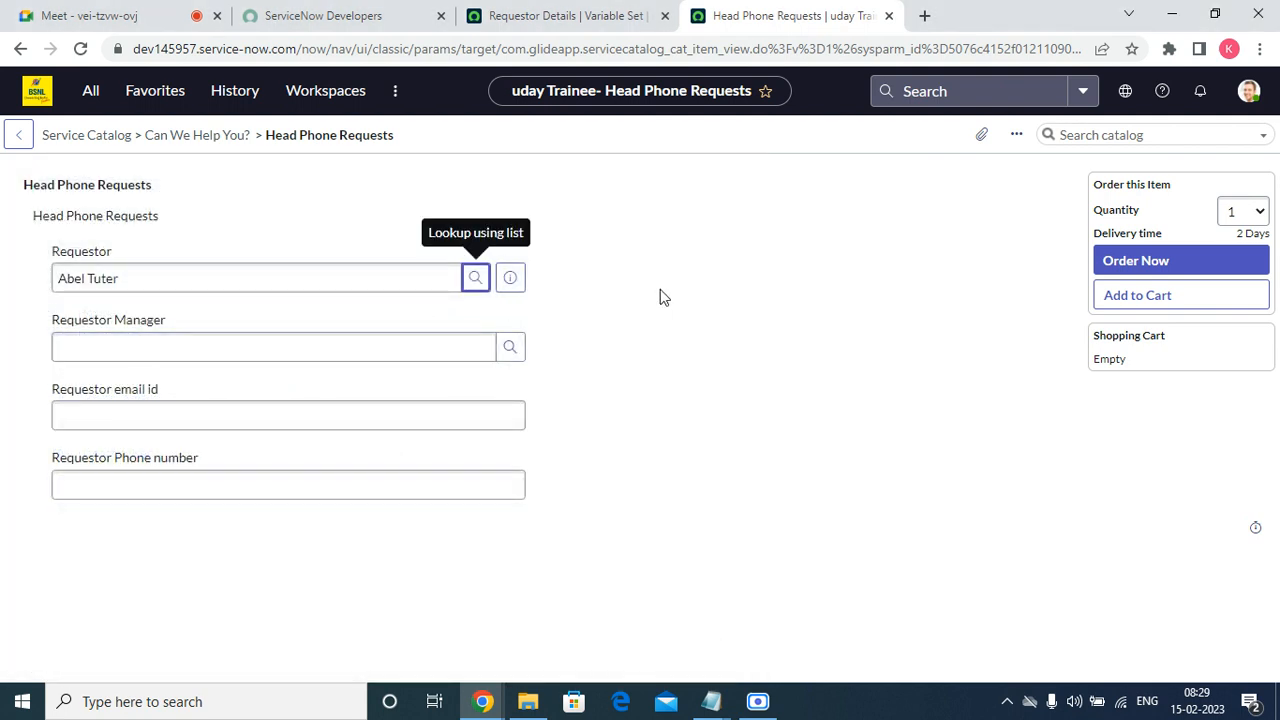
triple_click(243, 277)
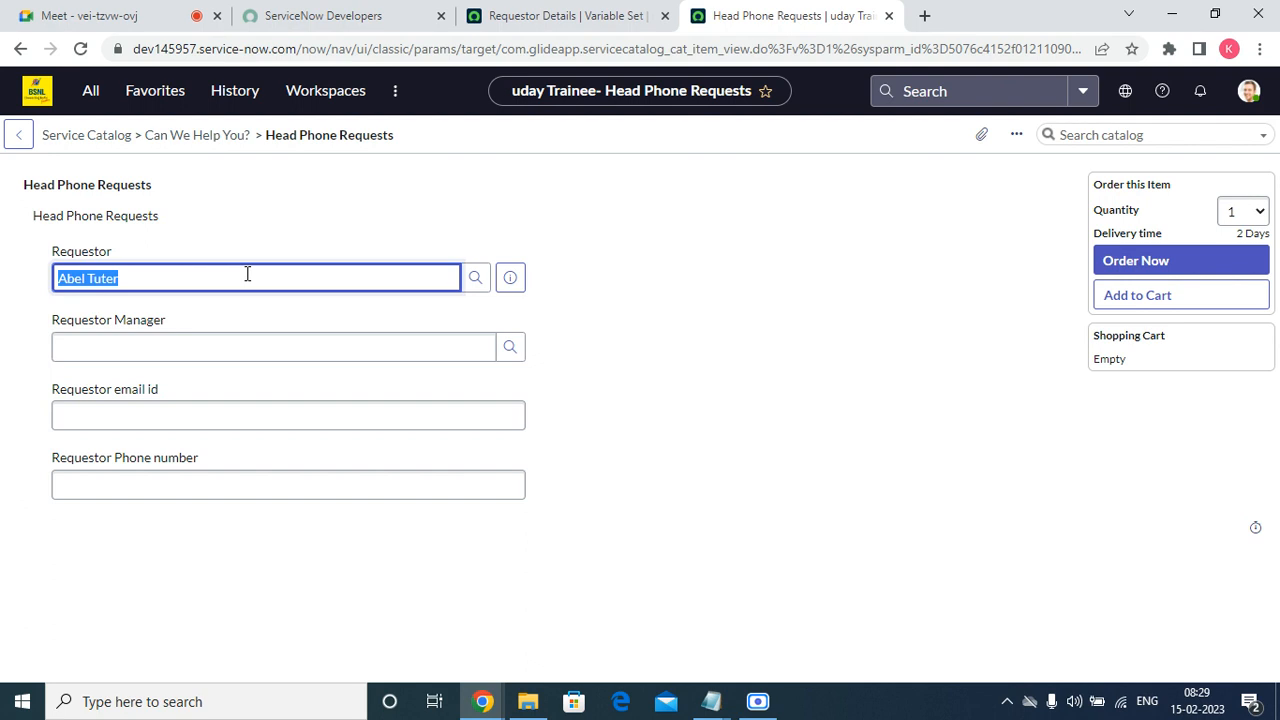
key(BackSpace)
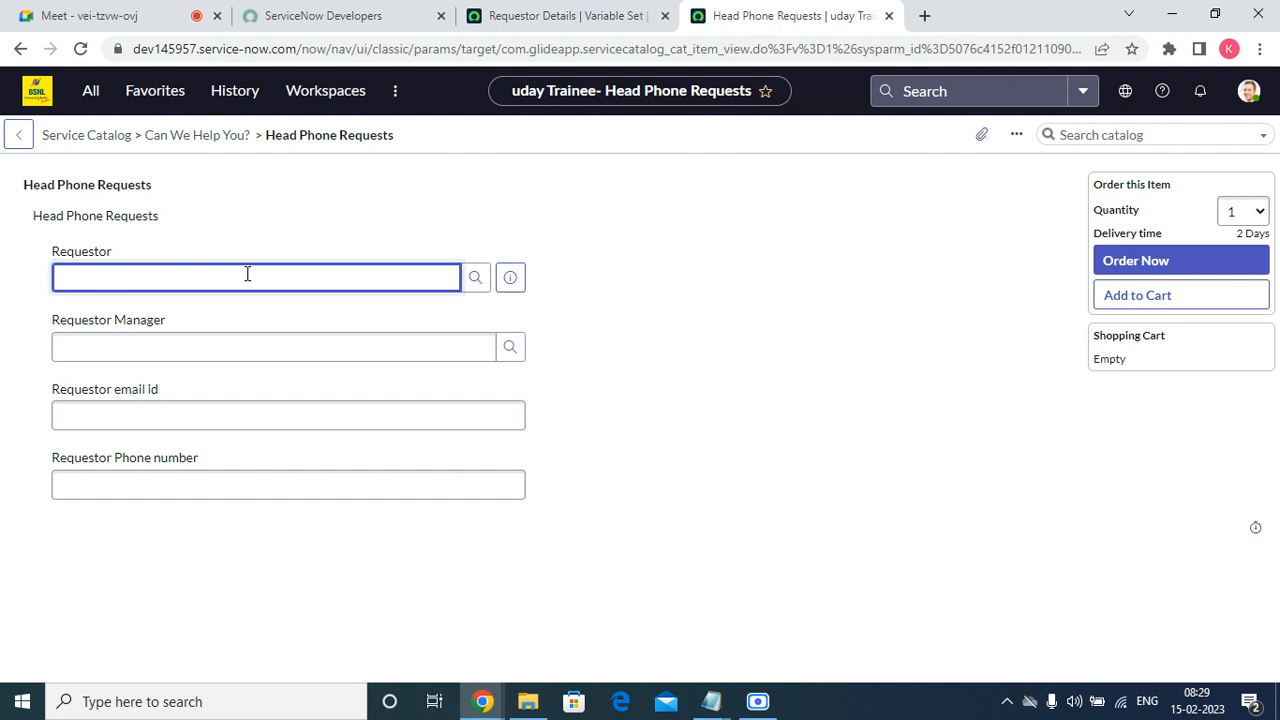
Open the requestor variable from the Requestor Details set in a separate tab, make it mandatory and save it.
click(540, 20)
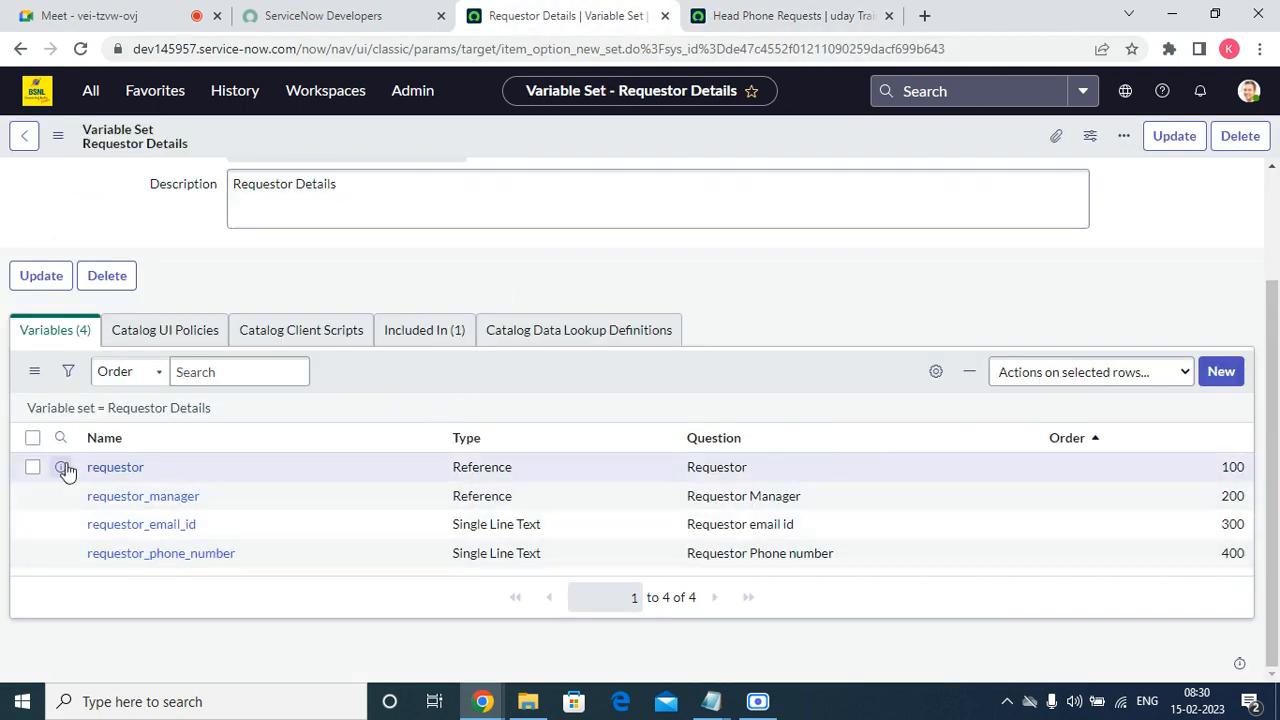
right_click(62, 467)
click(110, 479)
click(707, 12)
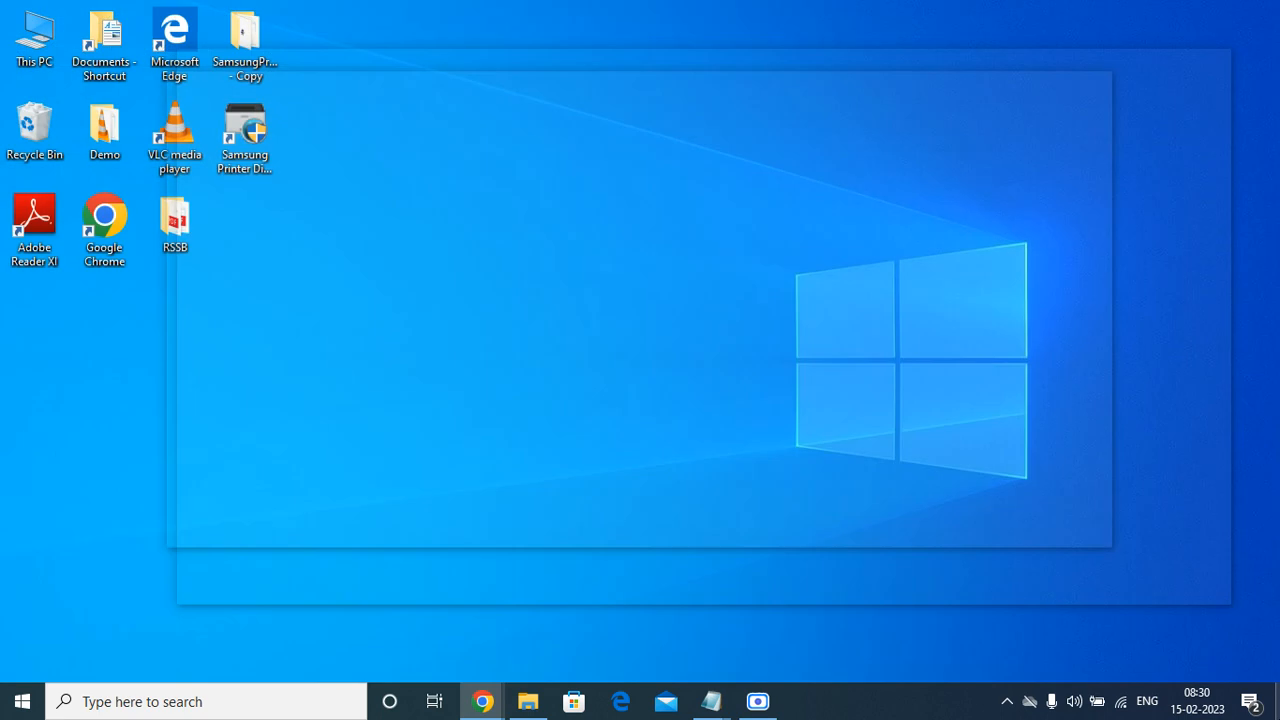
click(446, 596)
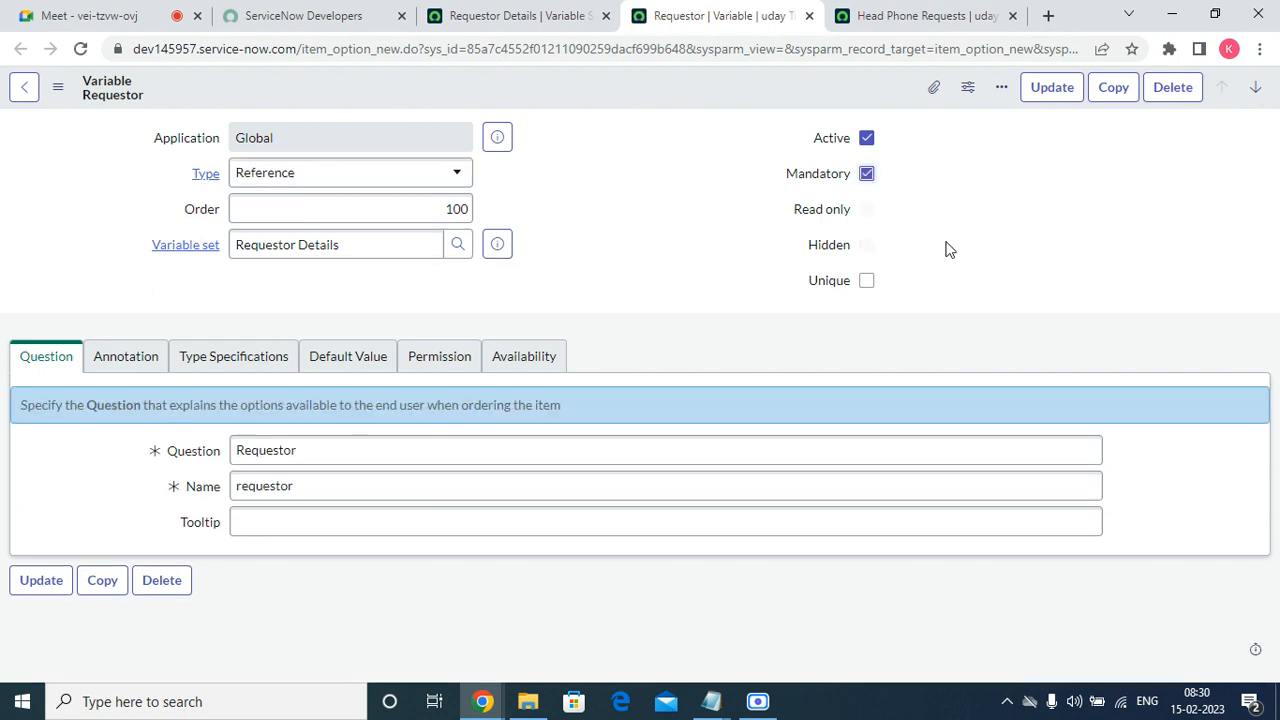
right_click(784, 86)
click(814, 95)
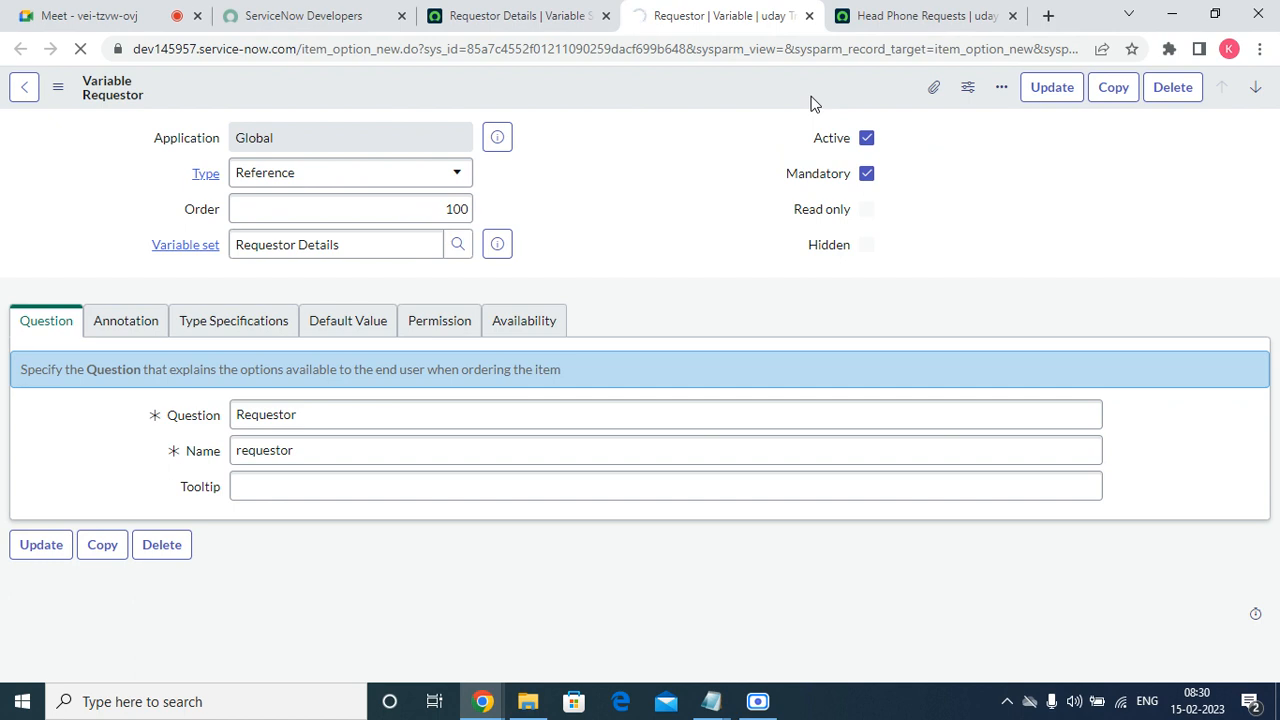
Reload the Head Phone Requests order form, try to order the item with Requestor left empty, and dismiss the error.
click(872, 16)
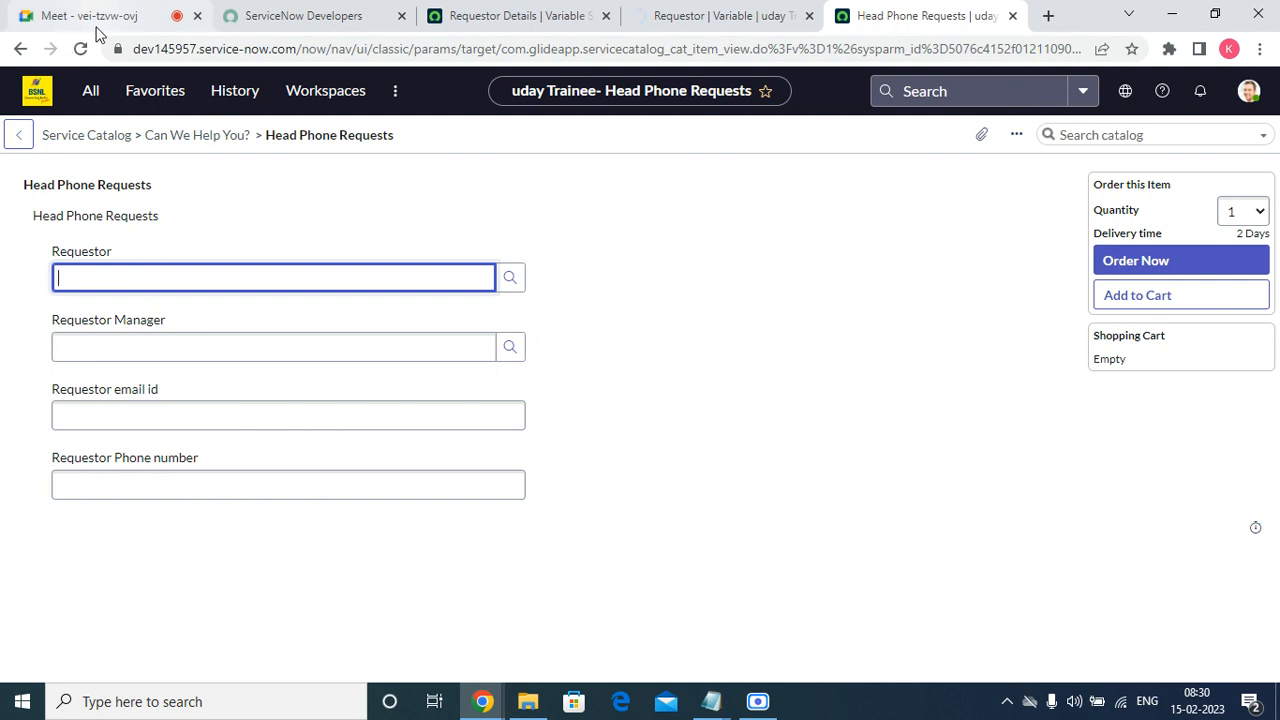
click(80, 48)
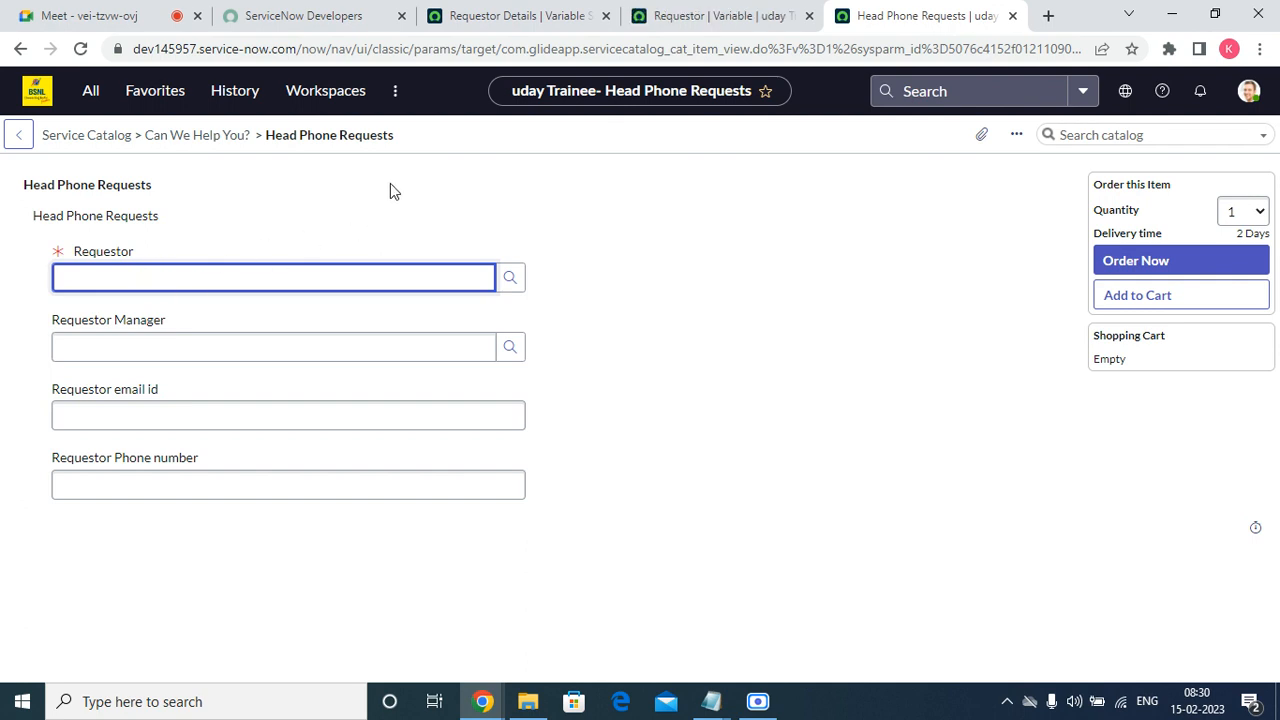
right_click(405, 151)
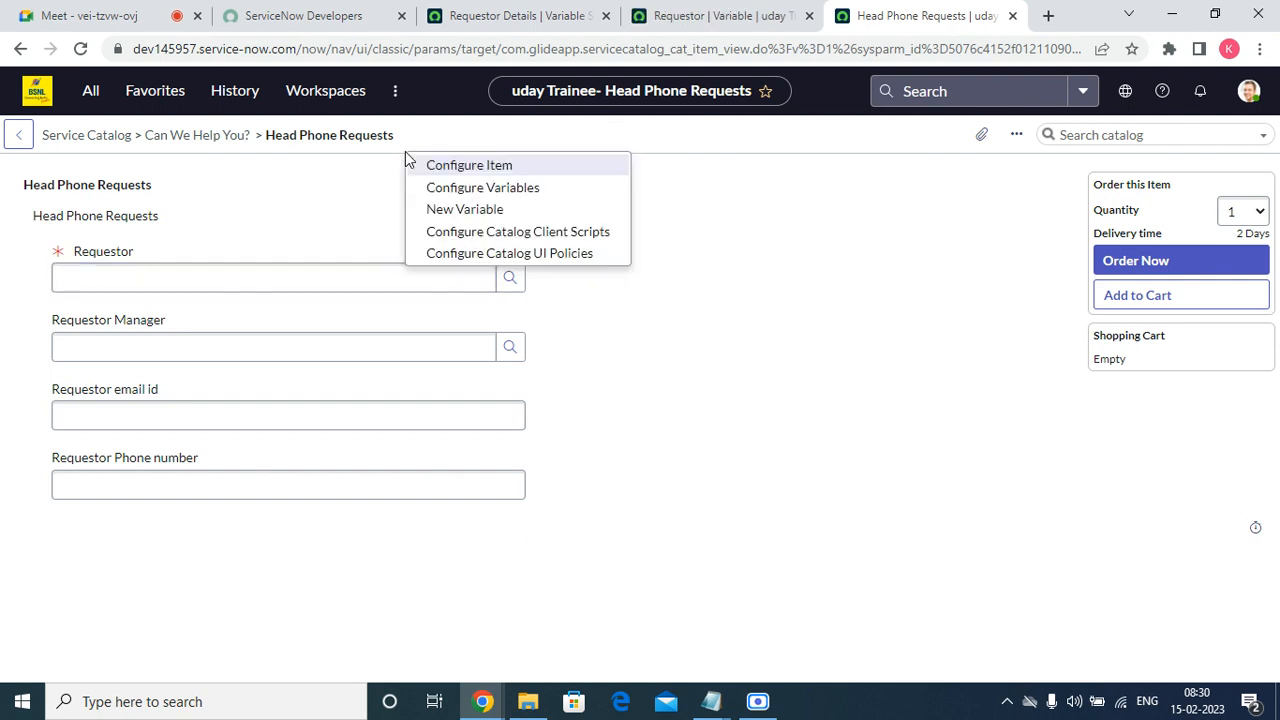
click(764, 273)
click(1127, 272)
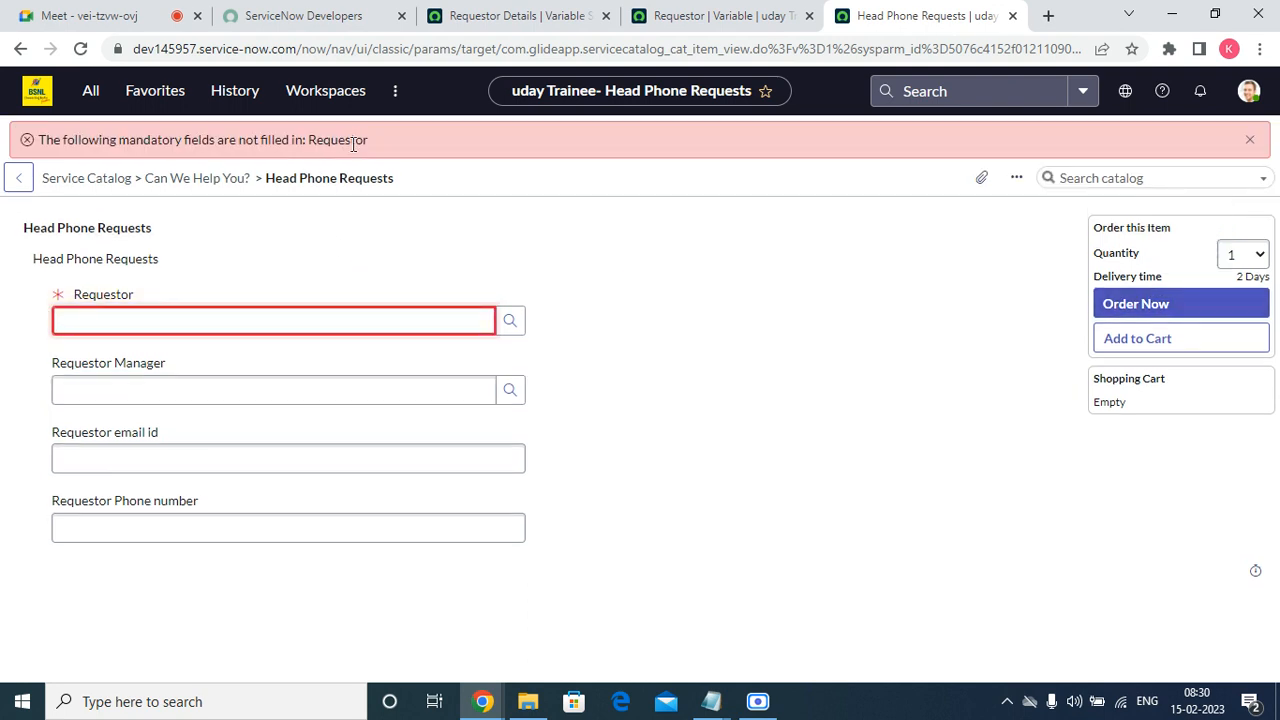
drag(383, 146, 15, 148)
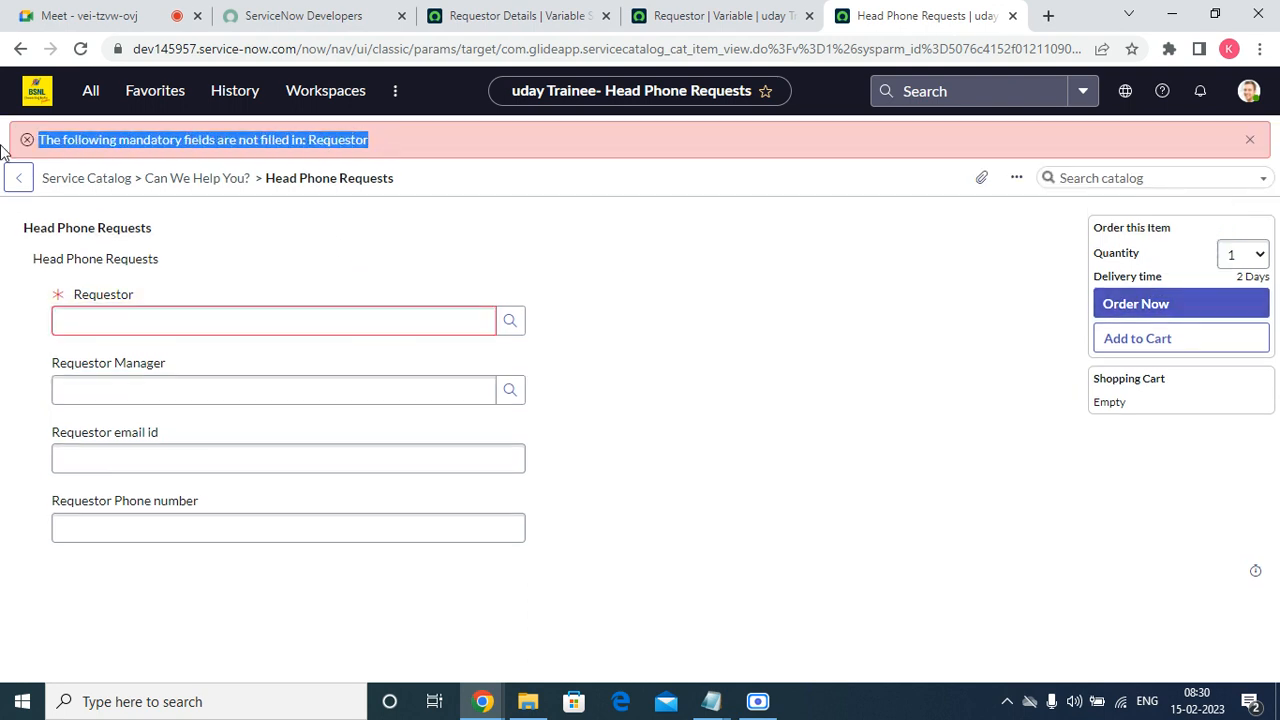
click(892, 331)
click(1249, 140)
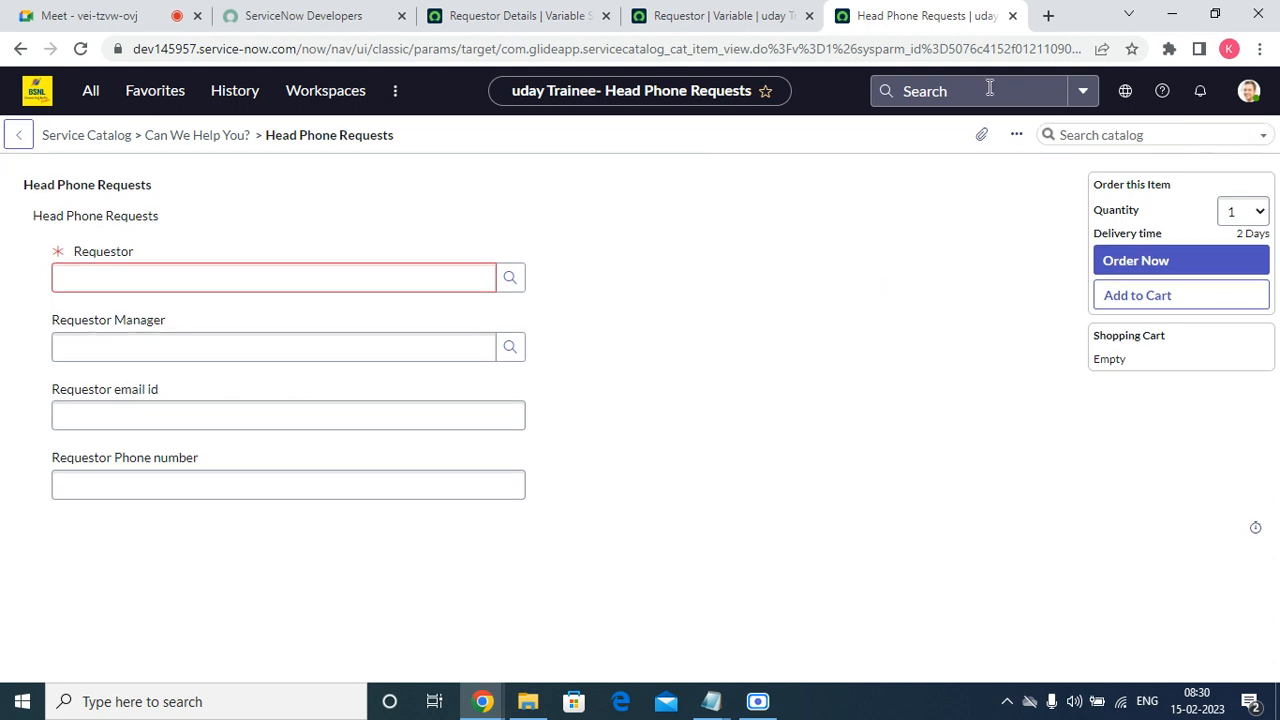
click(657, 8)
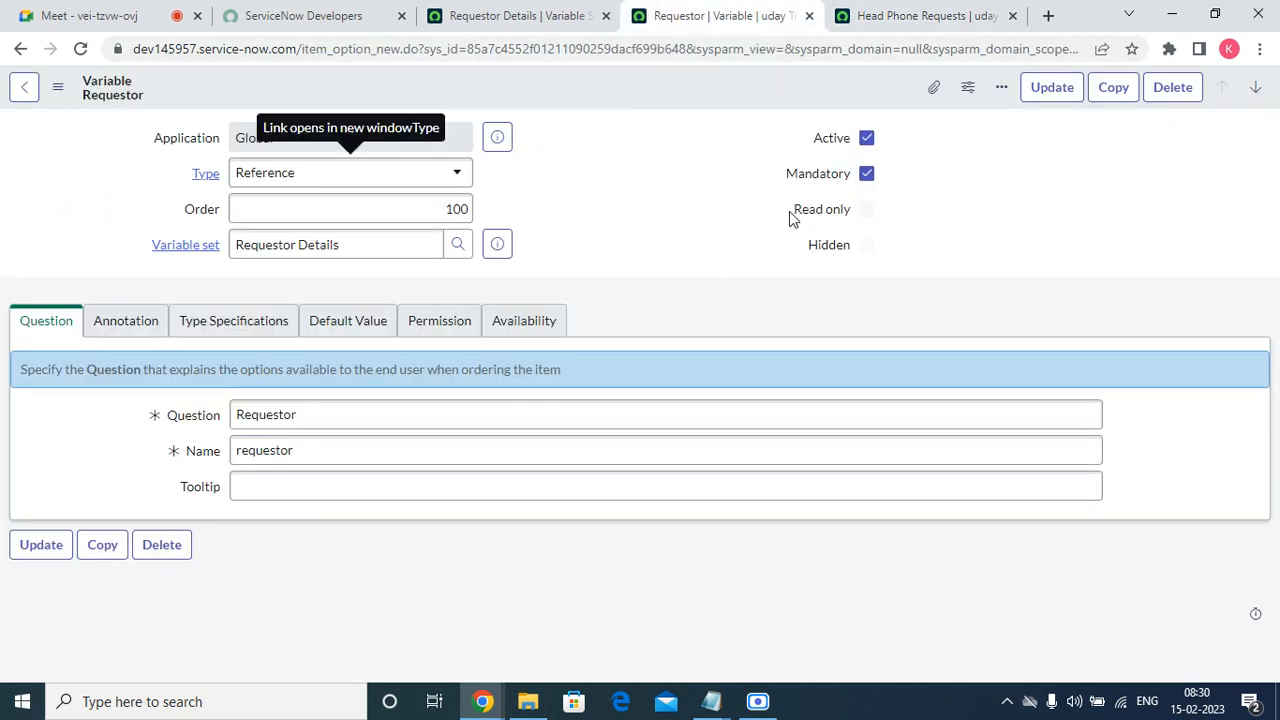
click(884, 9)
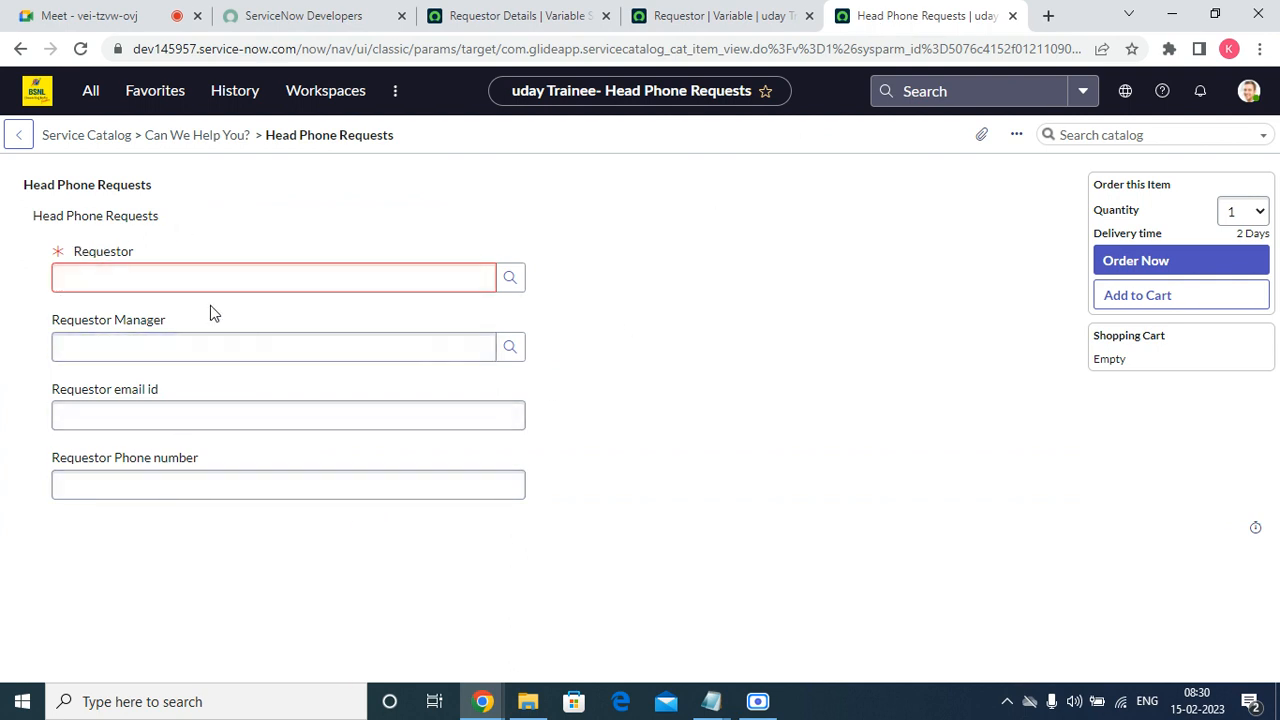
drag(50, 320, 68, 328)
drag(186, 395, 34, 397)
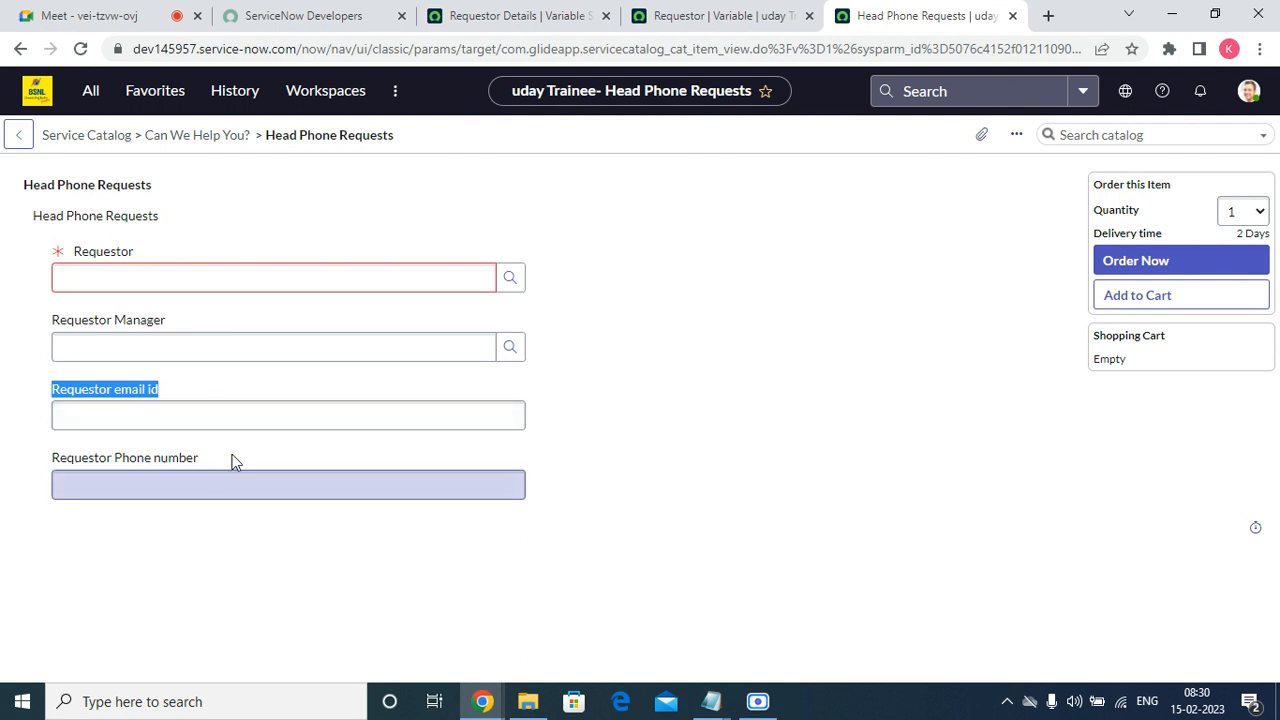
drag(234, 457, 13, 434)
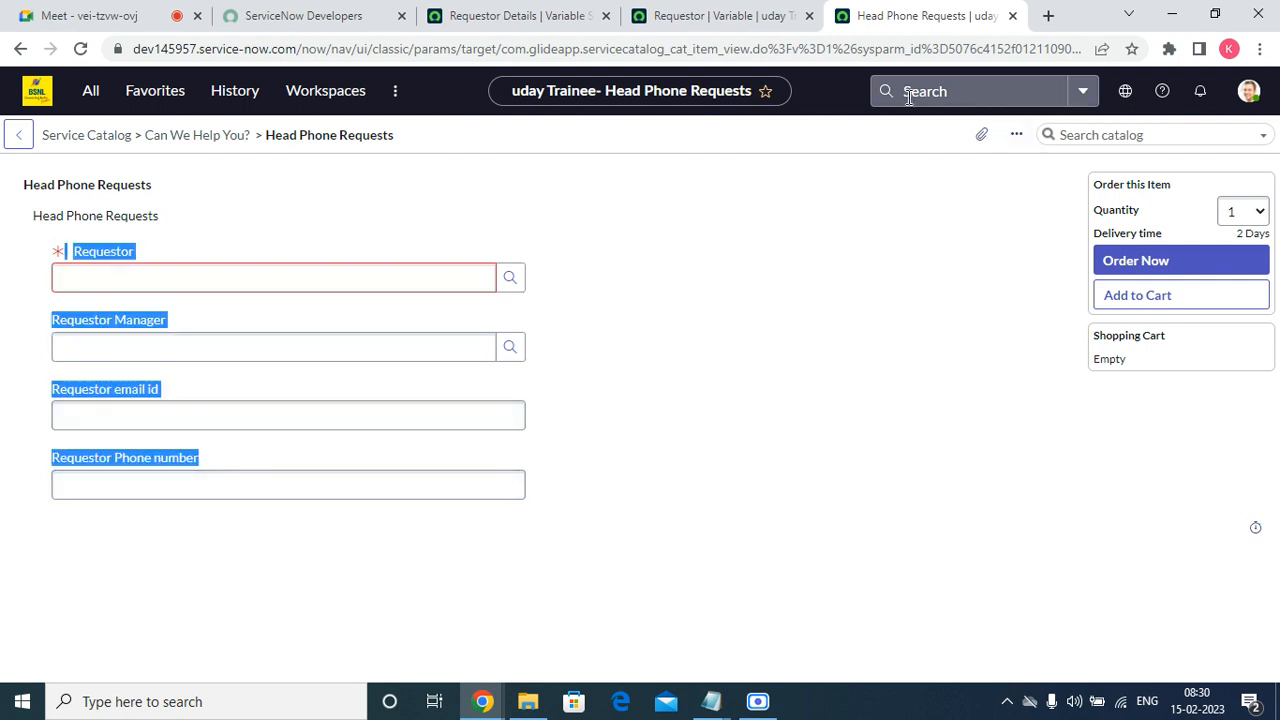
Open the Requestor Details variable set from the Requestor variable's record and start a new variable in it.
click(726, 12)
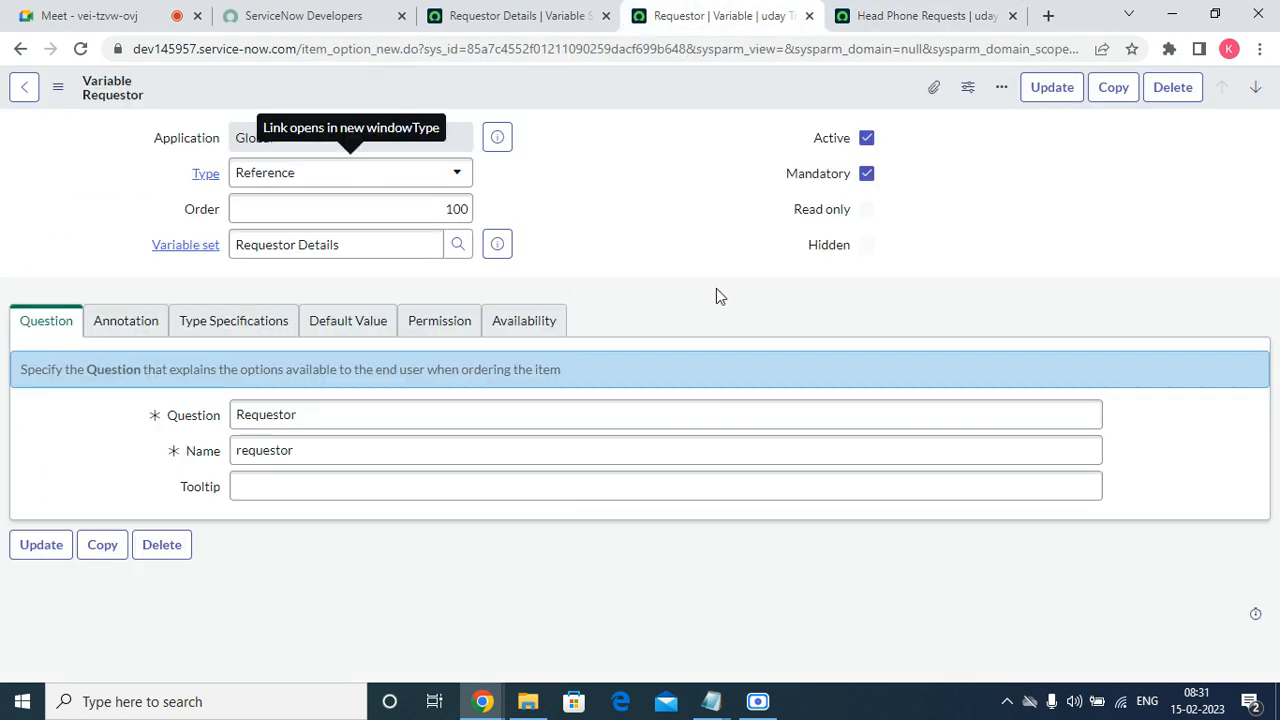
click(503, 243)
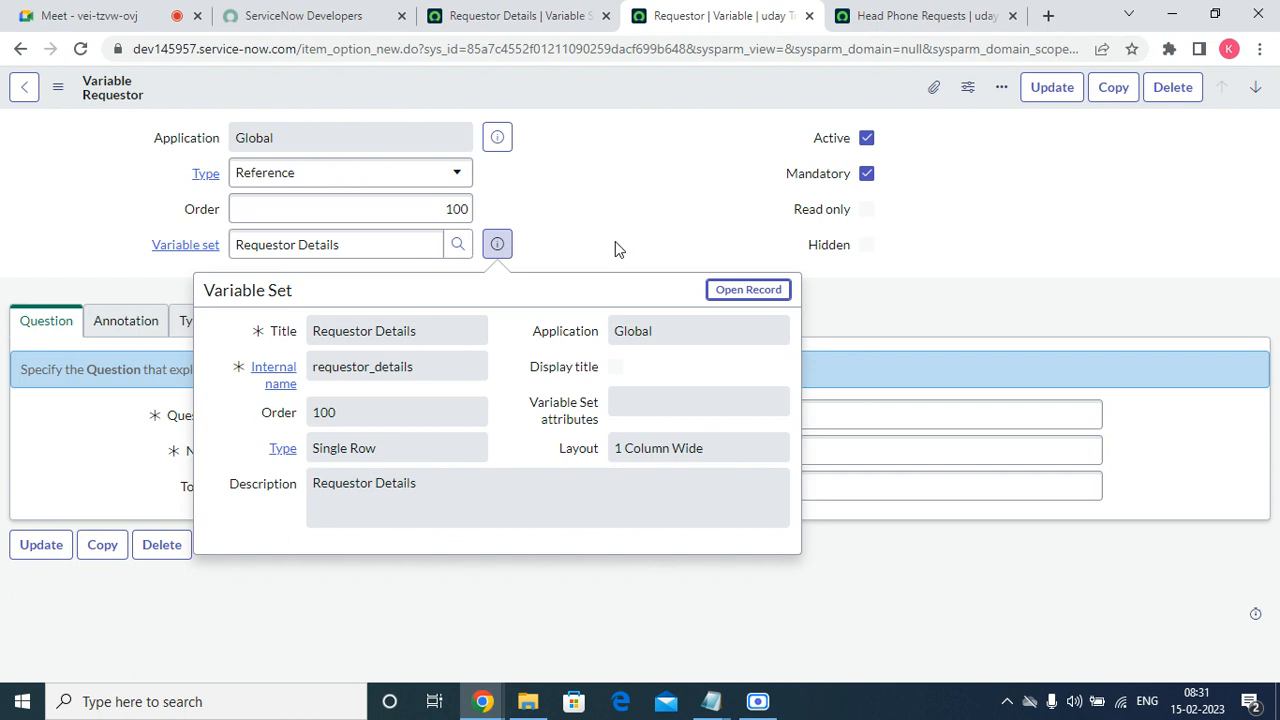
click(725, 292)
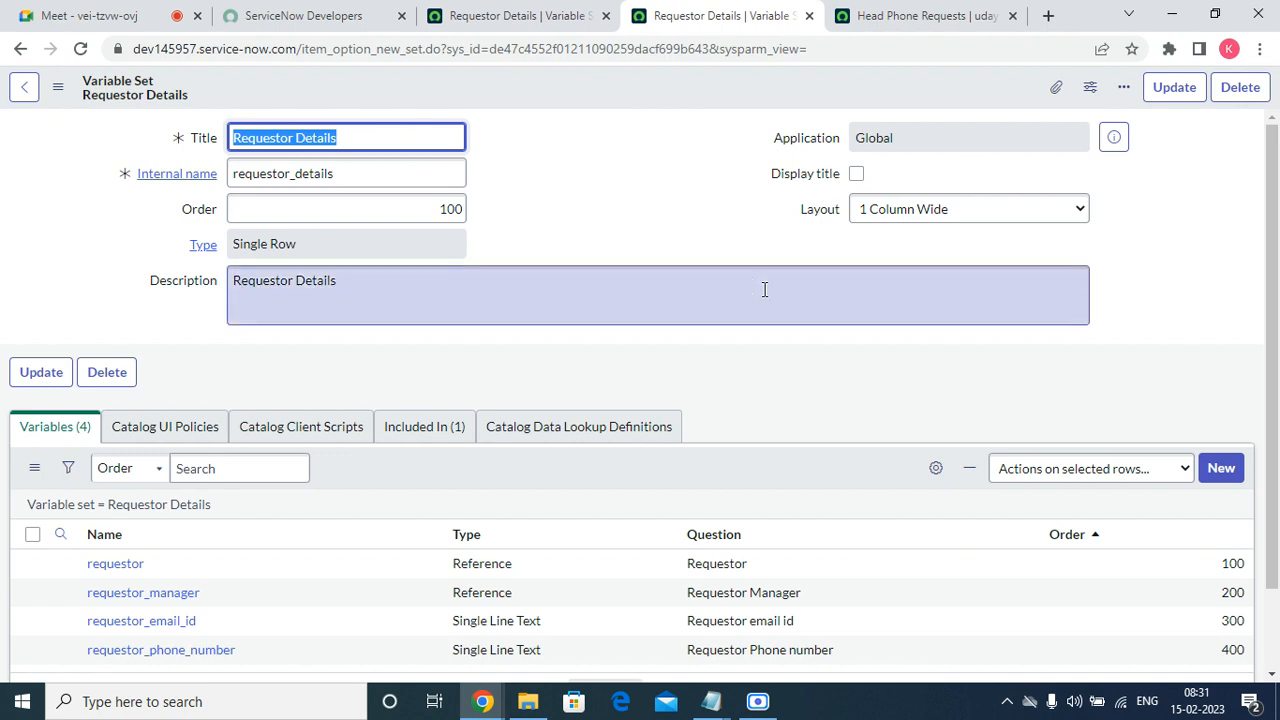
scroll(300, 510, down, 1)
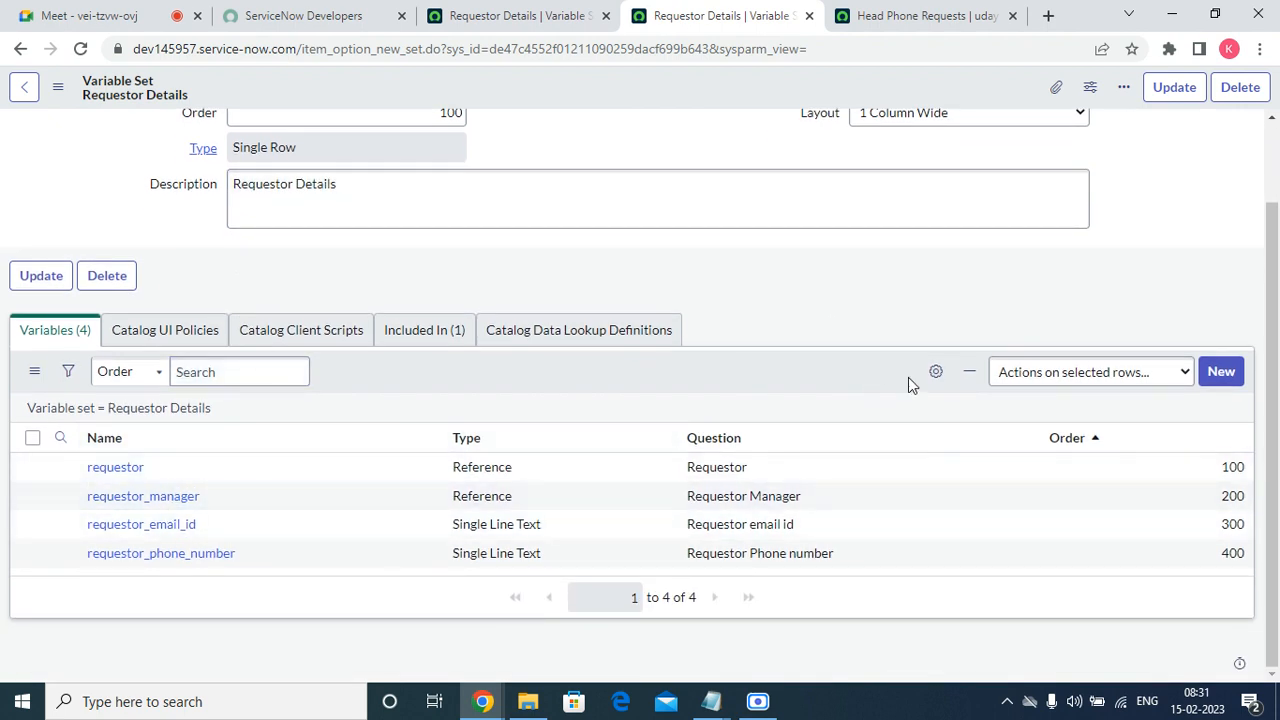
click(1221, 376)
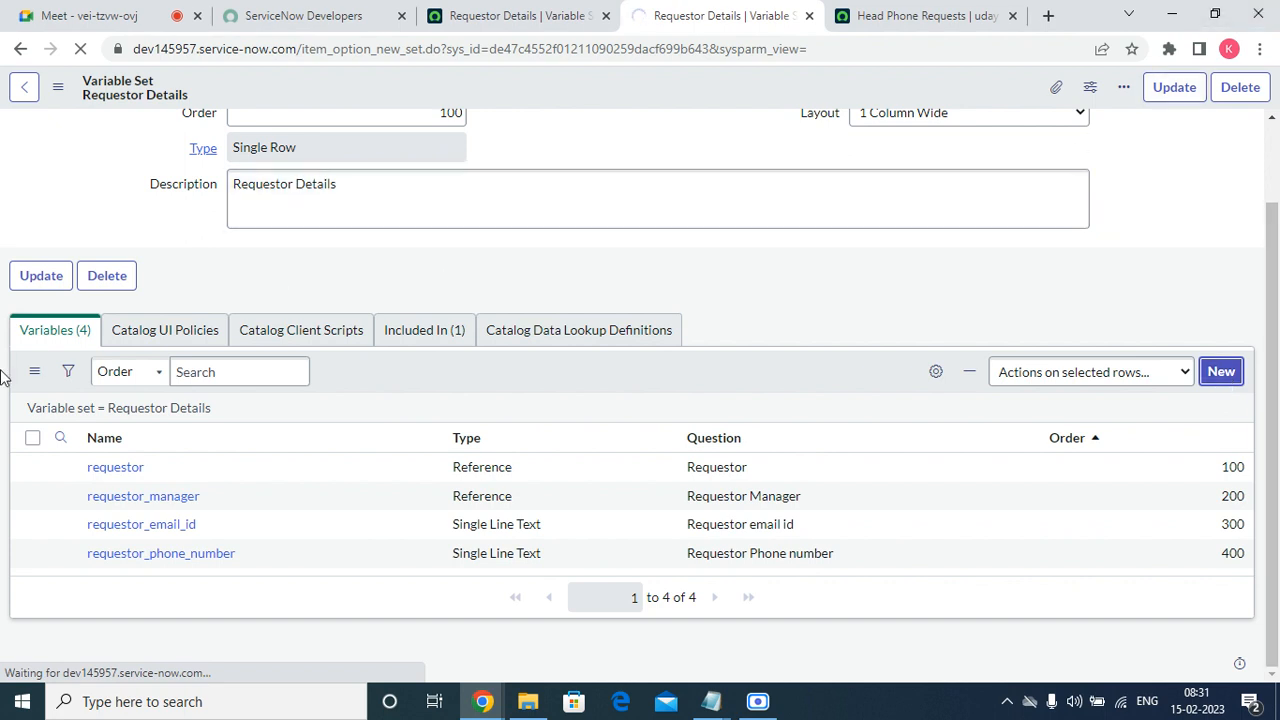
click(1221, 371)
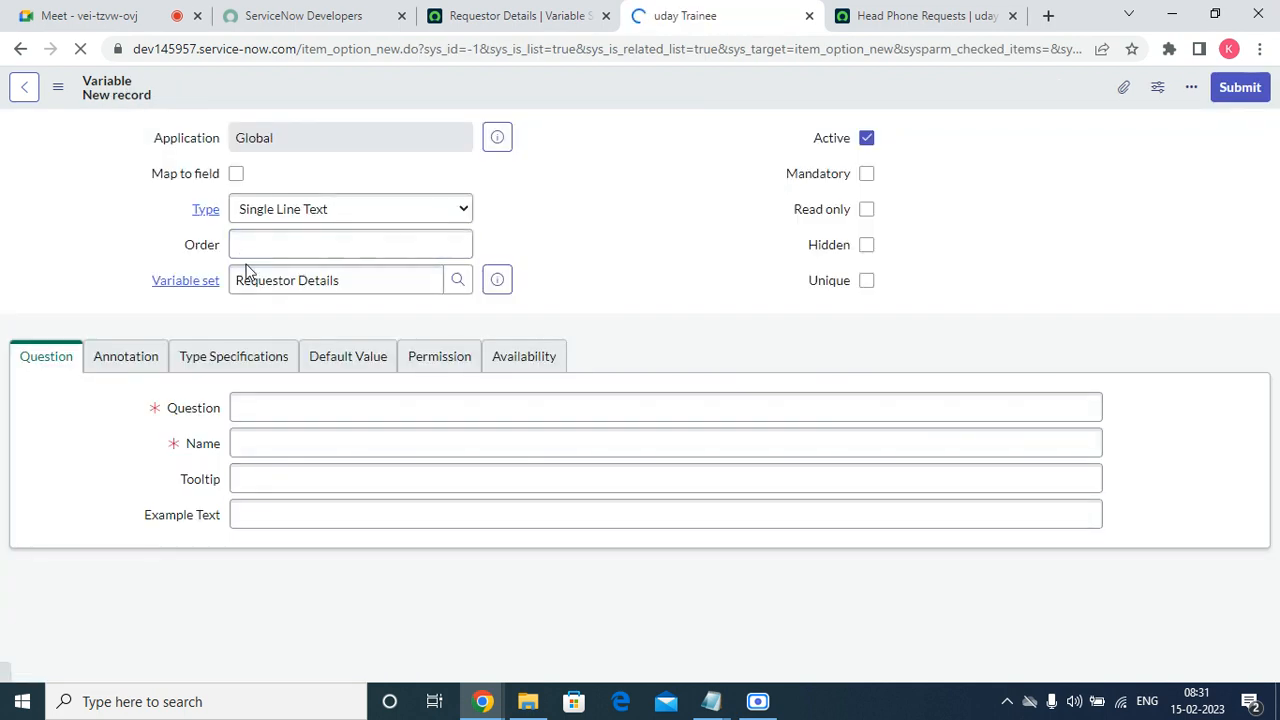
Enter "Cstart1" as the new variable's question and let its name fill in from the question.
click(289, 408)
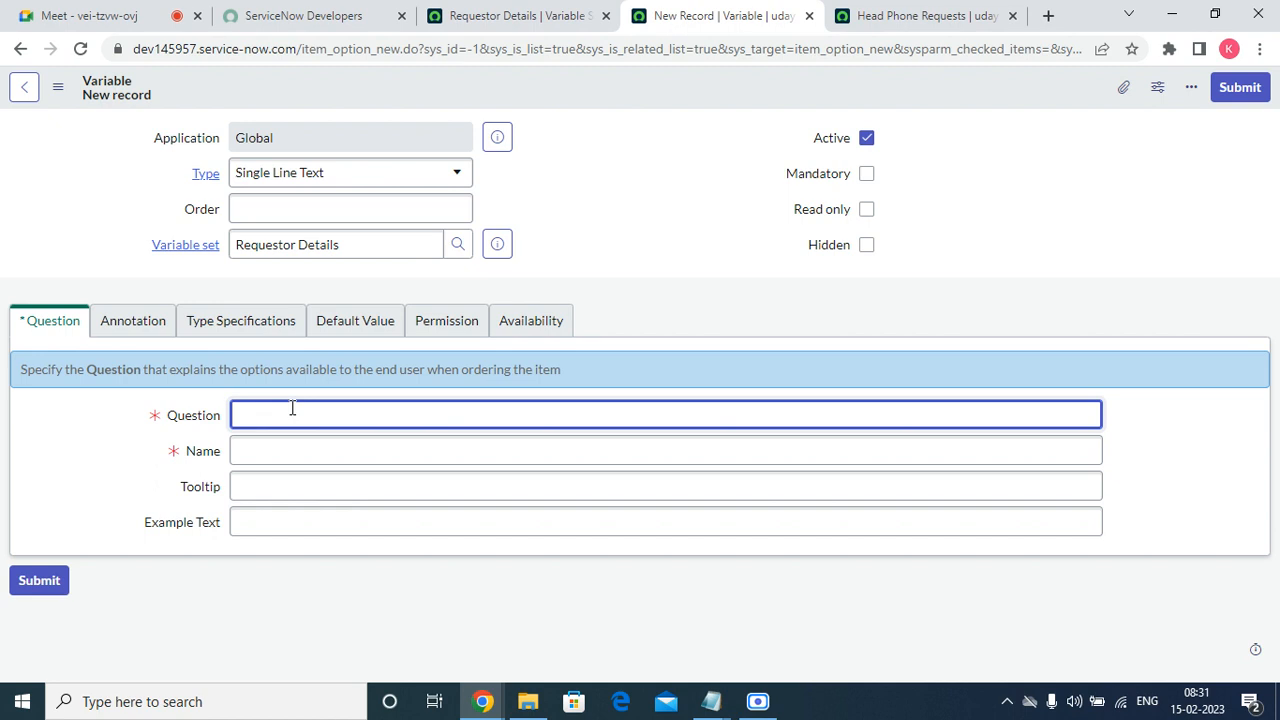
text(stRT)
key(BackSpace)
key(BackSpace)
key(BackSpace)
text(Cstart)
key(Tab)
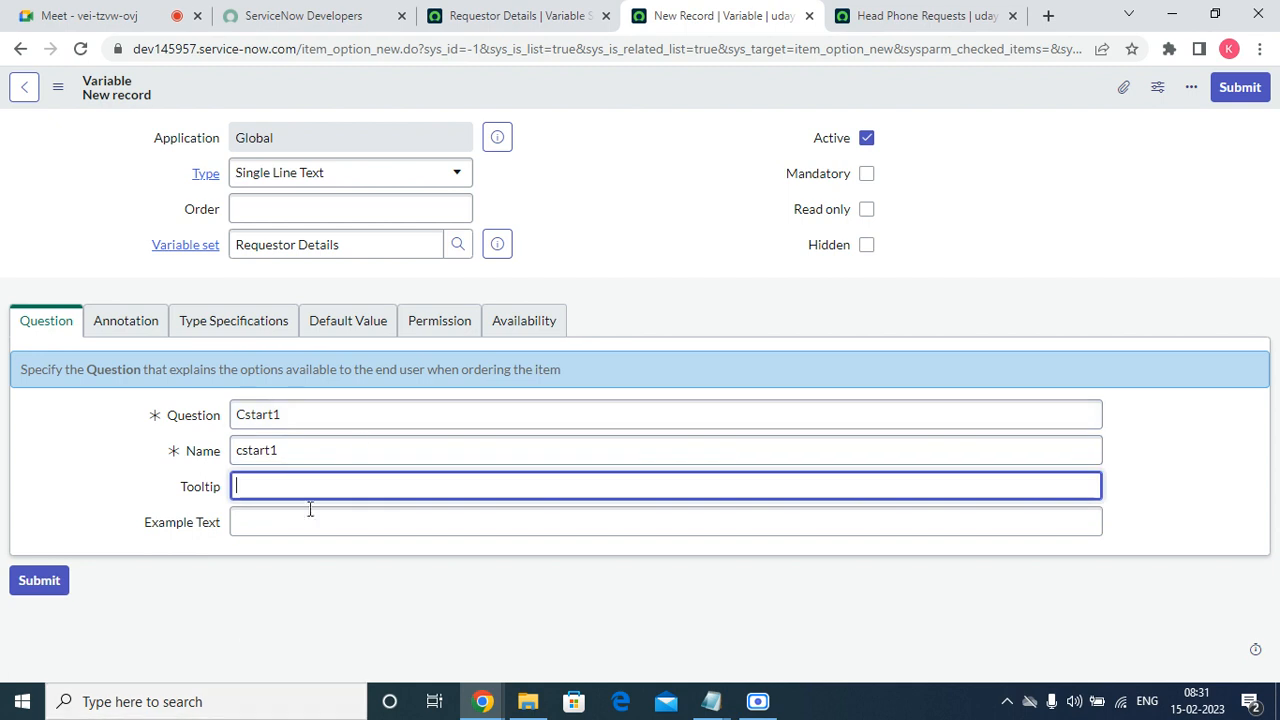
Set the Cstart1 variable's order to 50 and its type to Container Start.
click(395, 207)
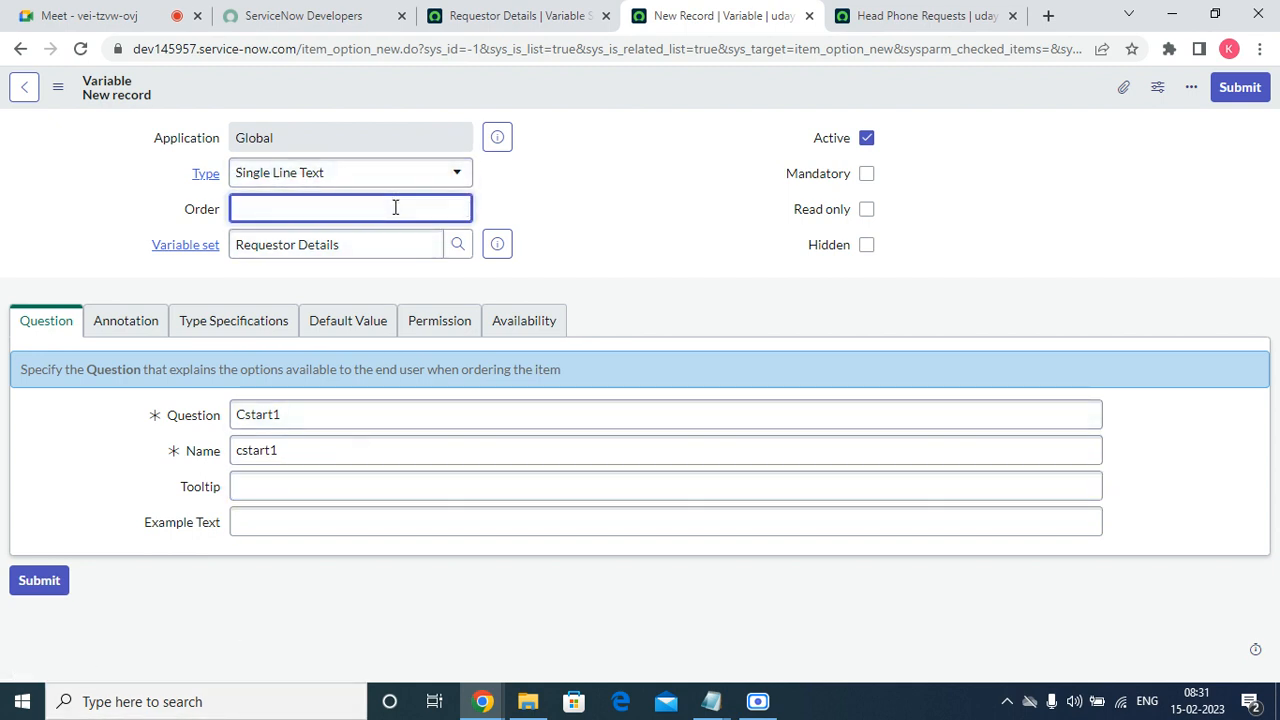
text(250)
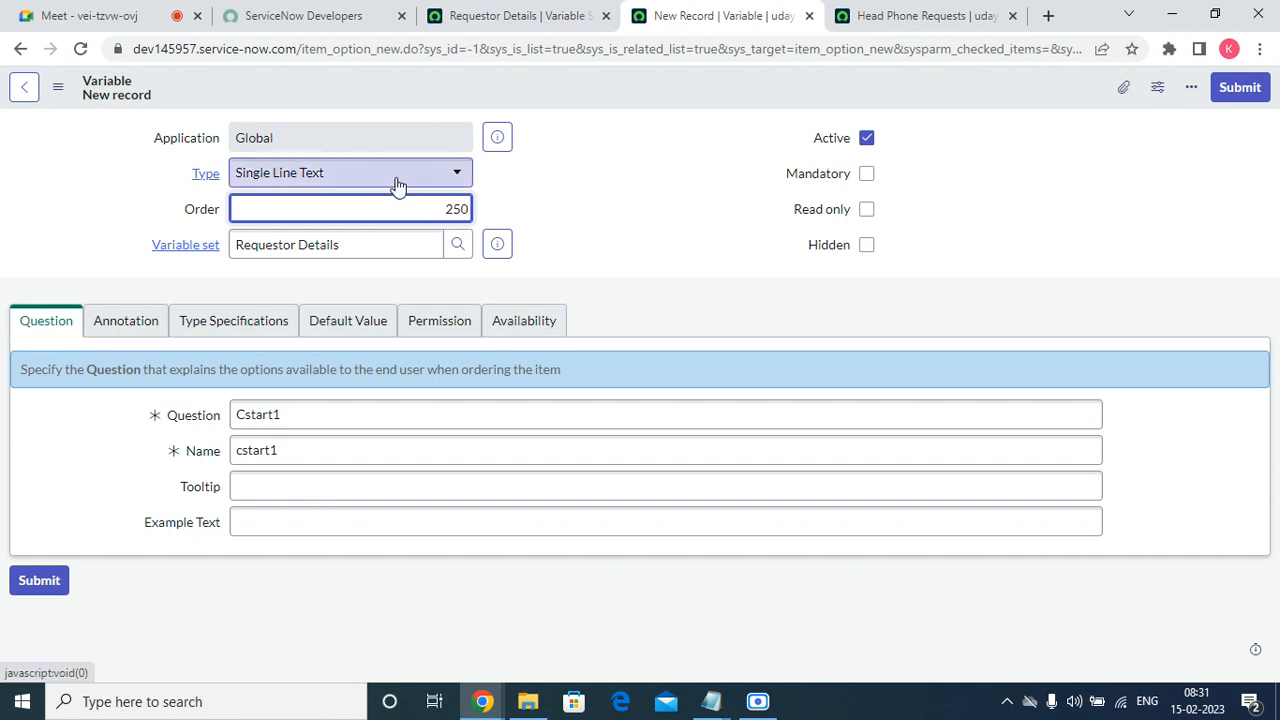
double_click(397, 201)
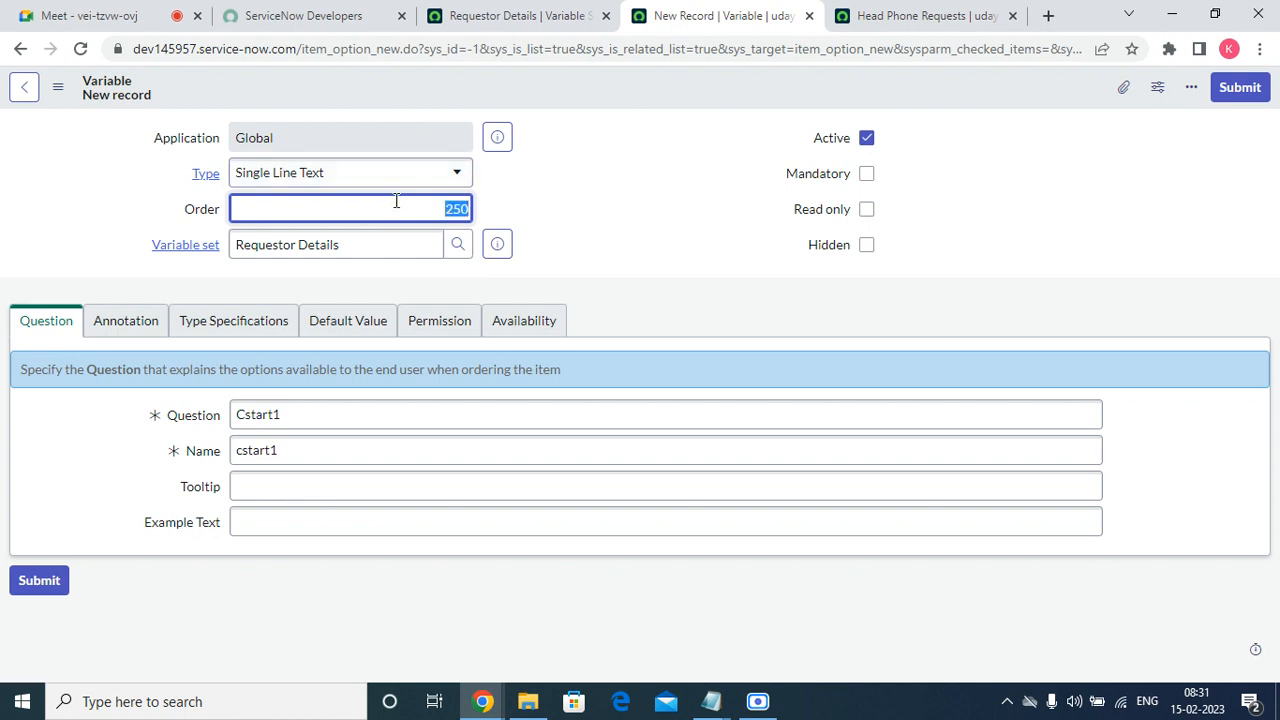
text(50)
click(391, 176)
text(con)
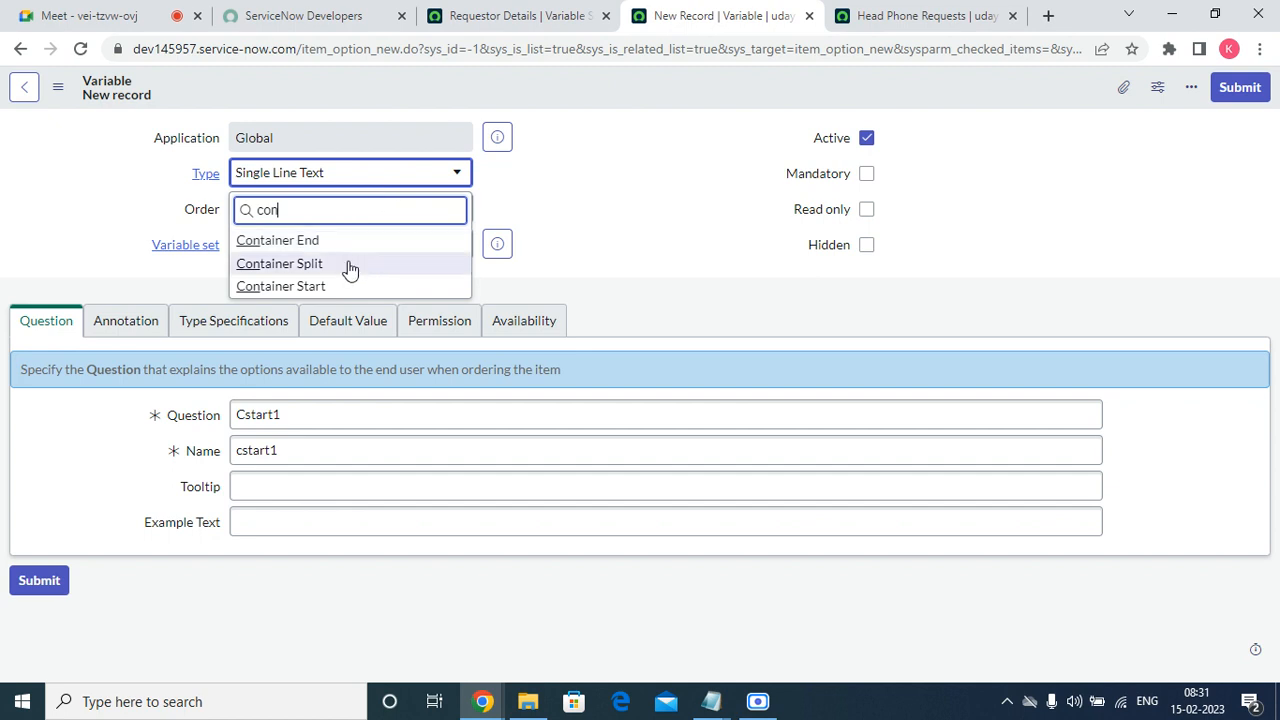
click(337, 287)
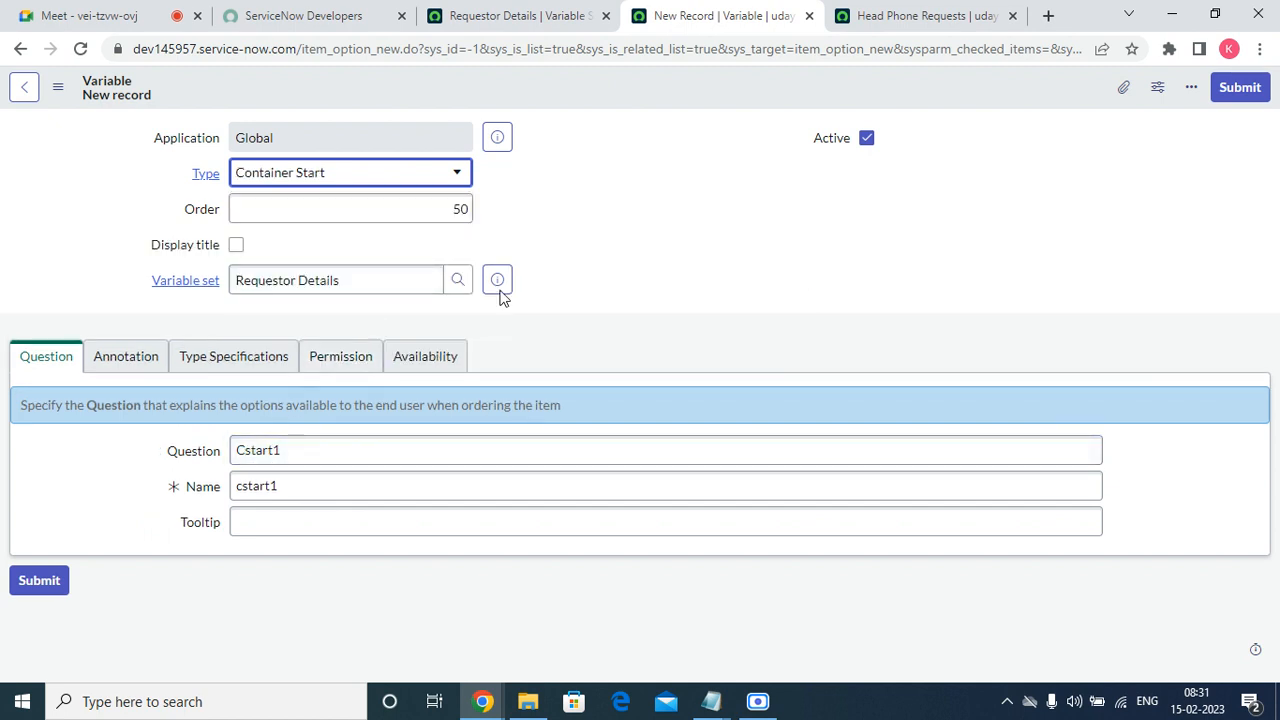
Submit the Cstart1 variable and start another variable in the Requestor Details set with the question "Csplit1".
click(1240, 88)
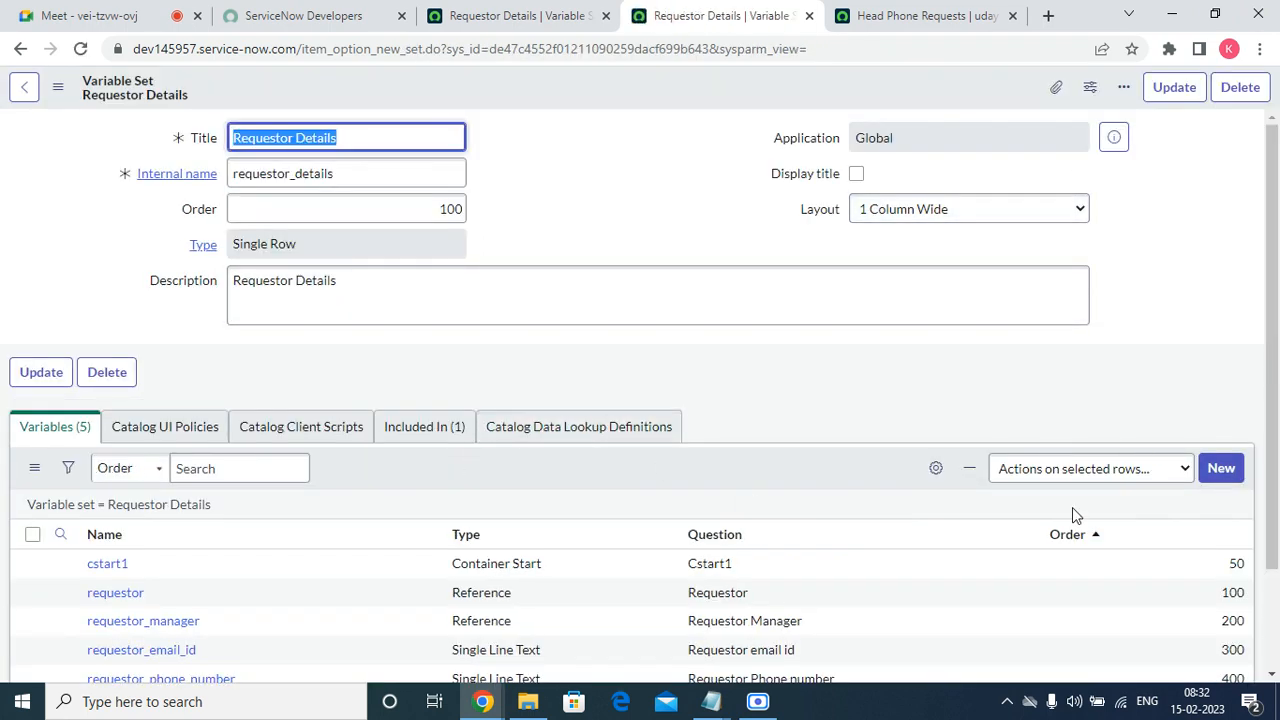
scroll(1074, 516, down, 2)
click(1221, 345)
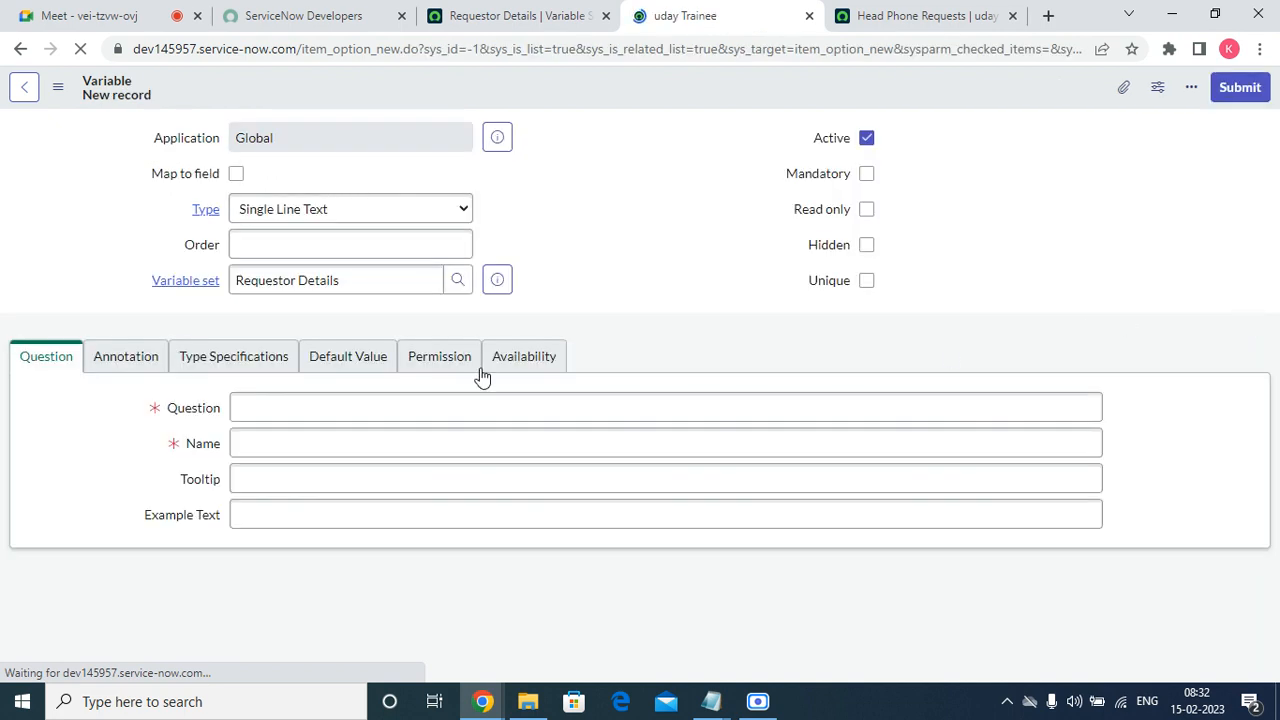
click(274, 420)
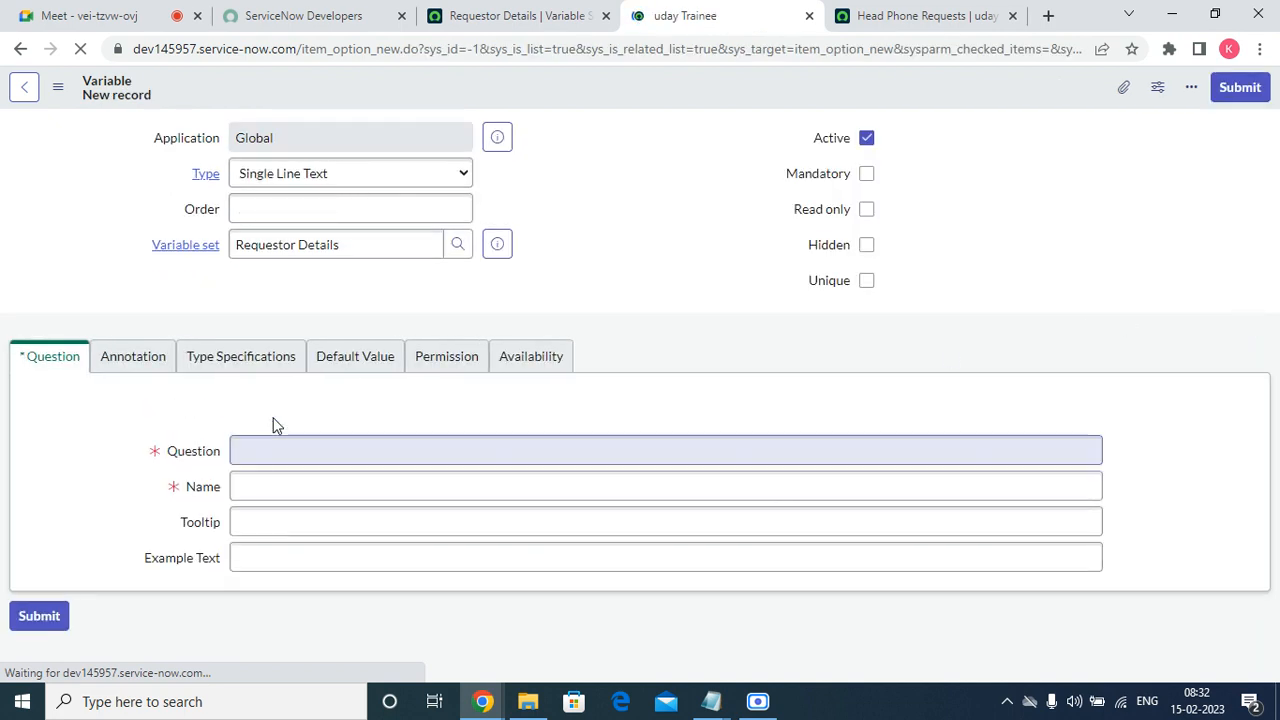
click(279, 424)
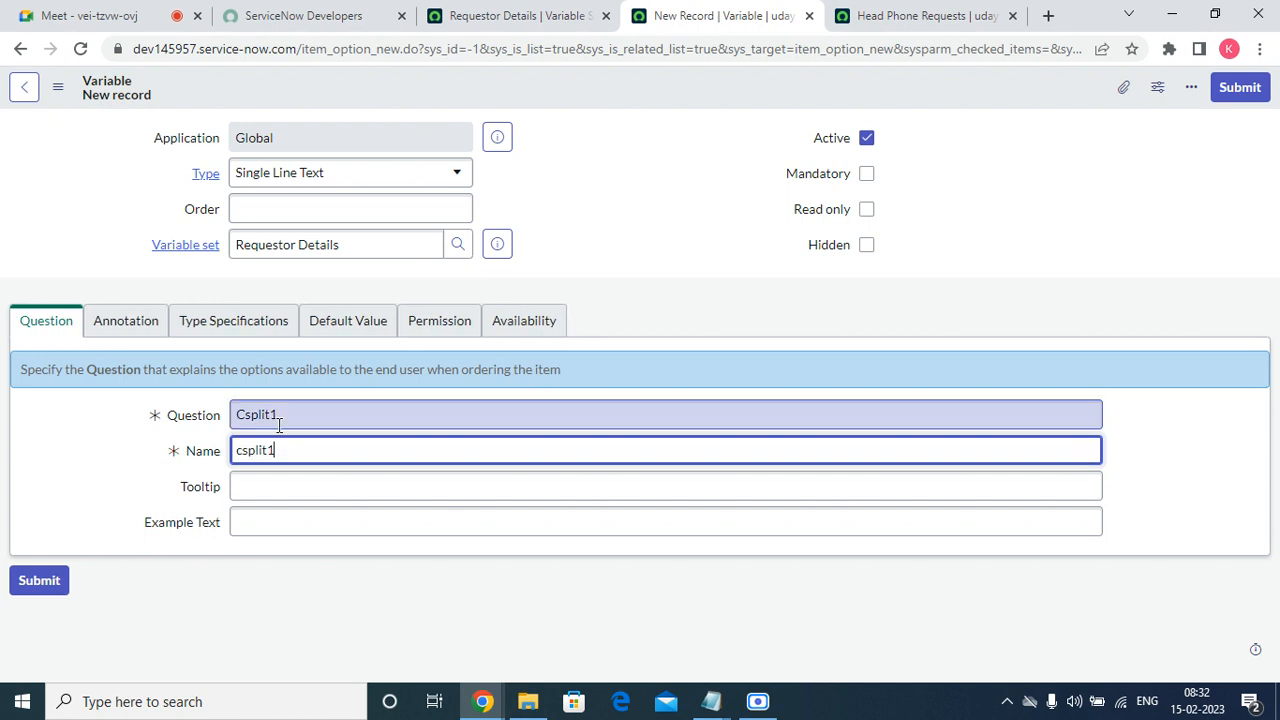
Give the Csplit1 variable order 250 and the type Container Split, and submit it.
click(394, 210)
text(2)
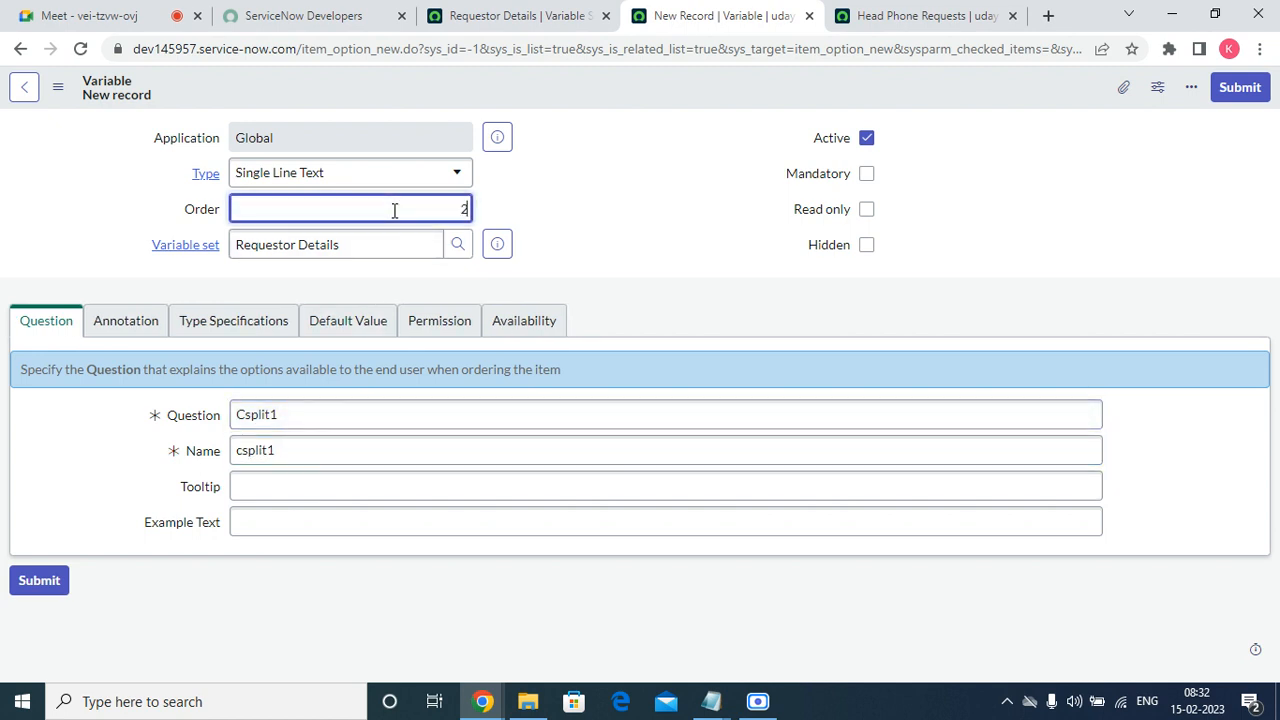
text(50)
click(400, 170)
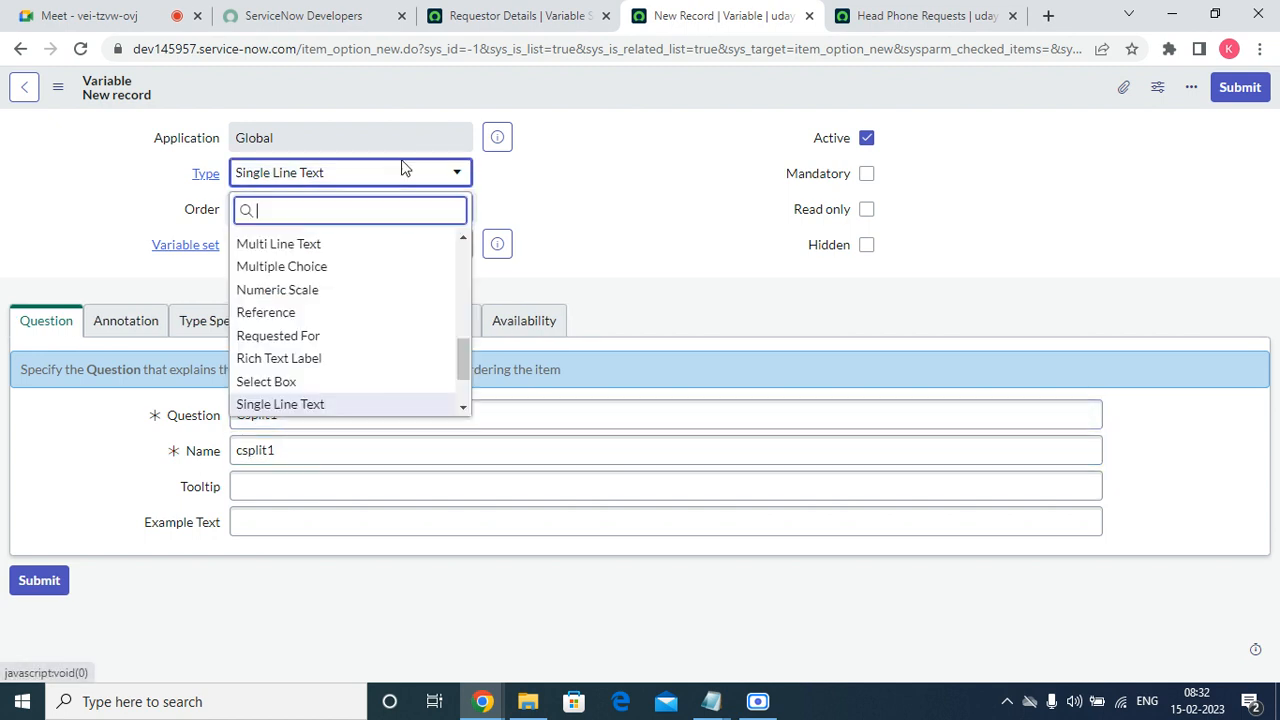
text(con)
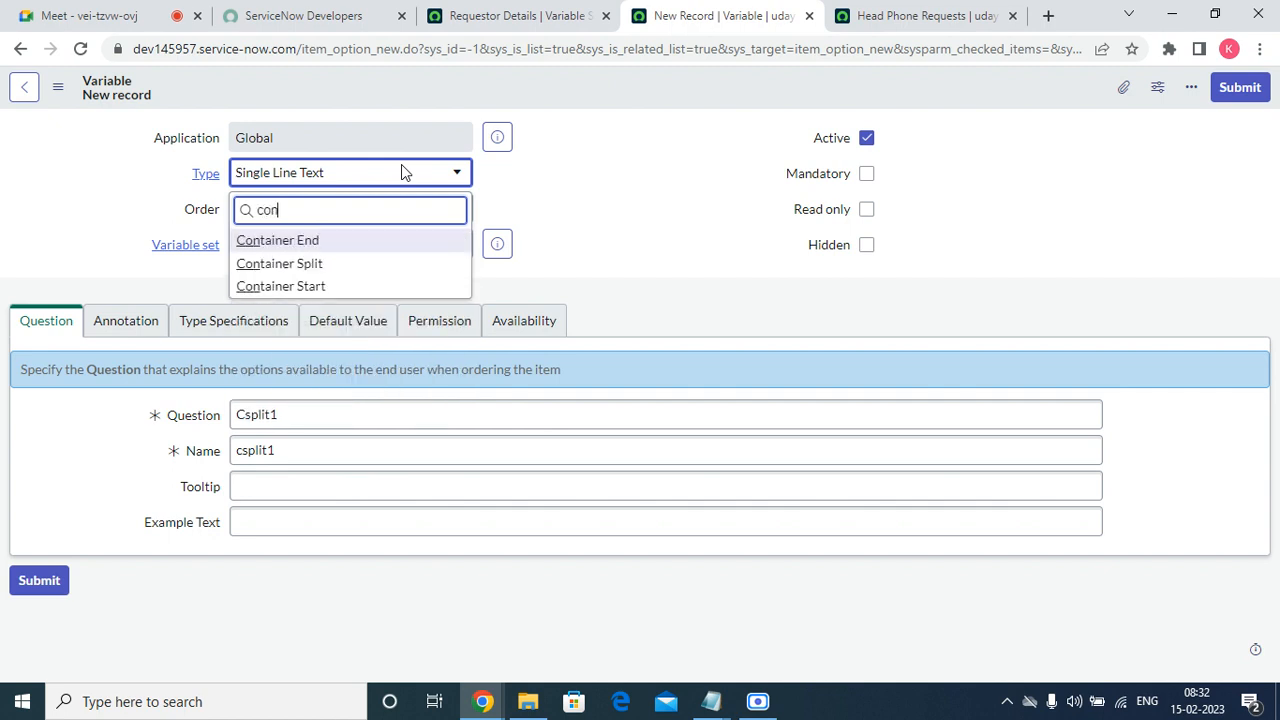
click(357, 263)
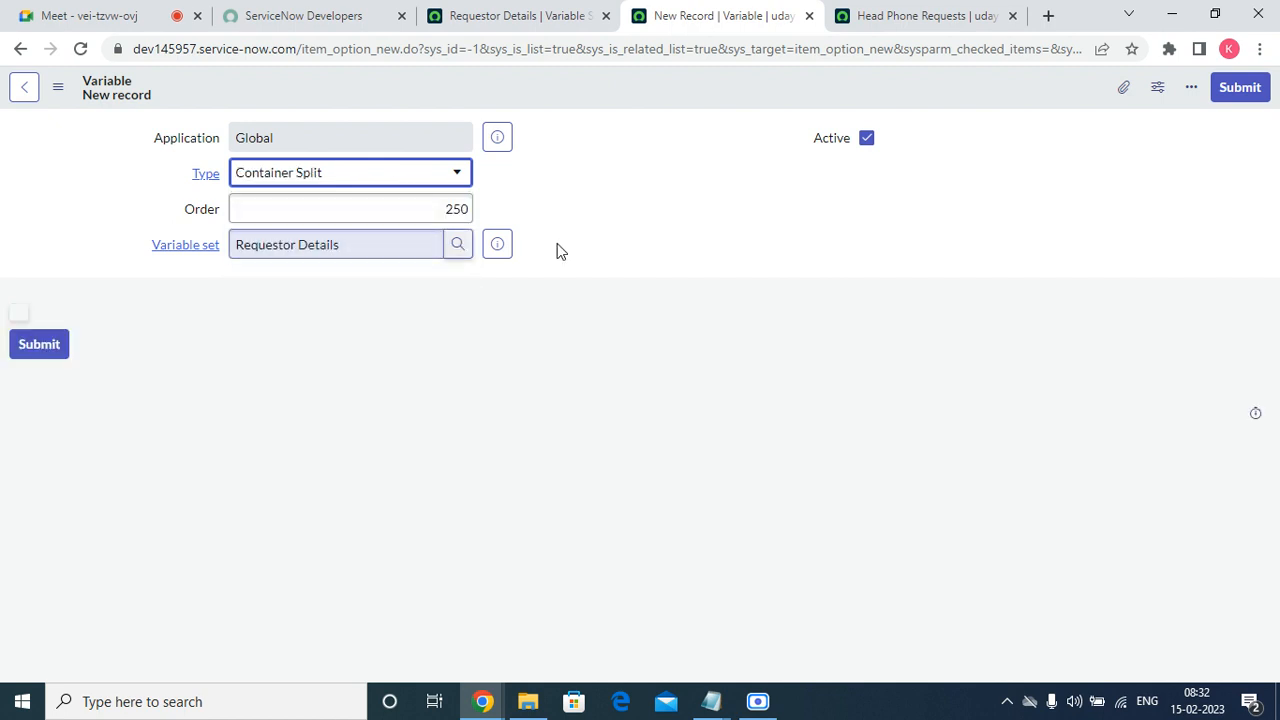
click(1248, 88)
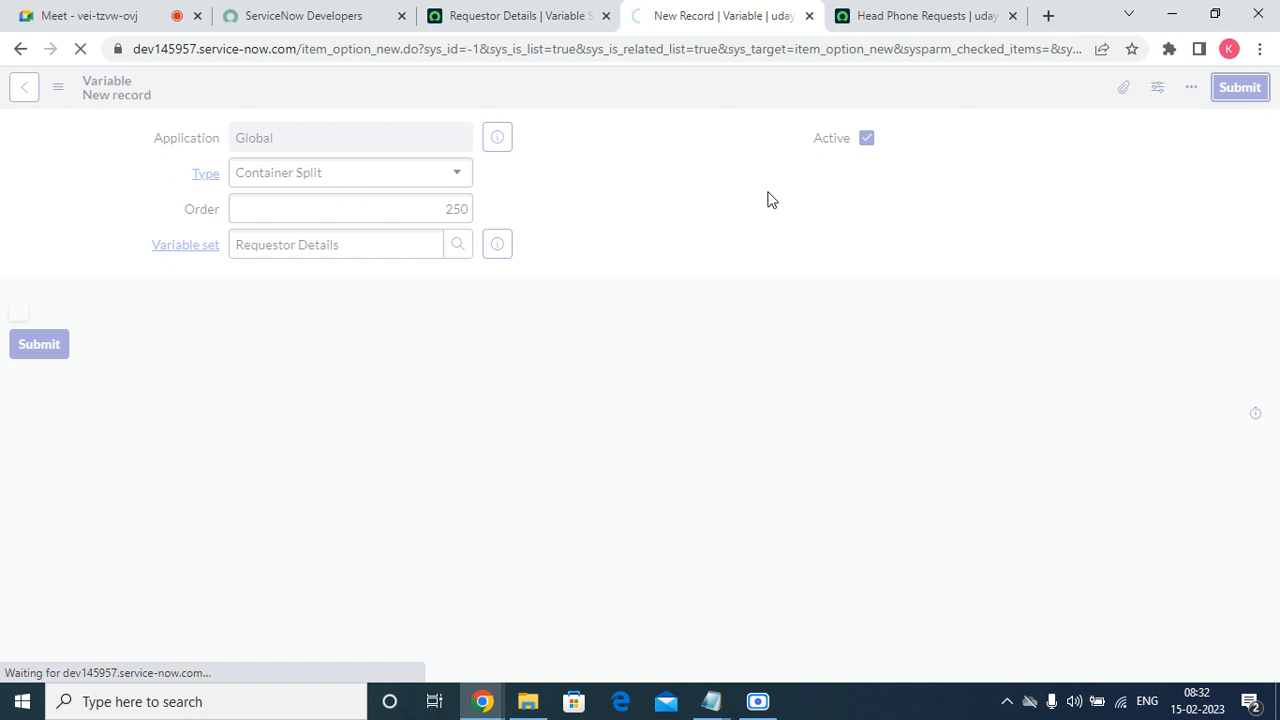
Start another variable in the Requestor Details set with order 450 and the question "Cend1".
scroll(703, 403, down, 2)
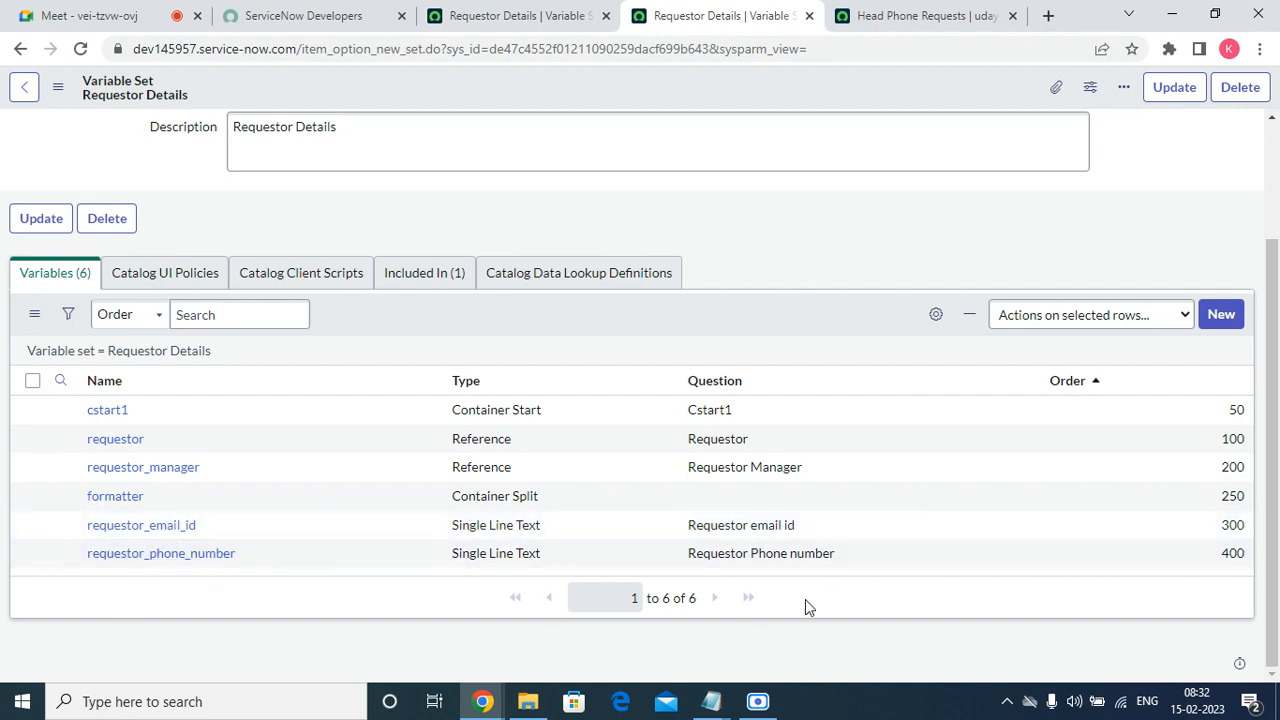
click(1232, 314)
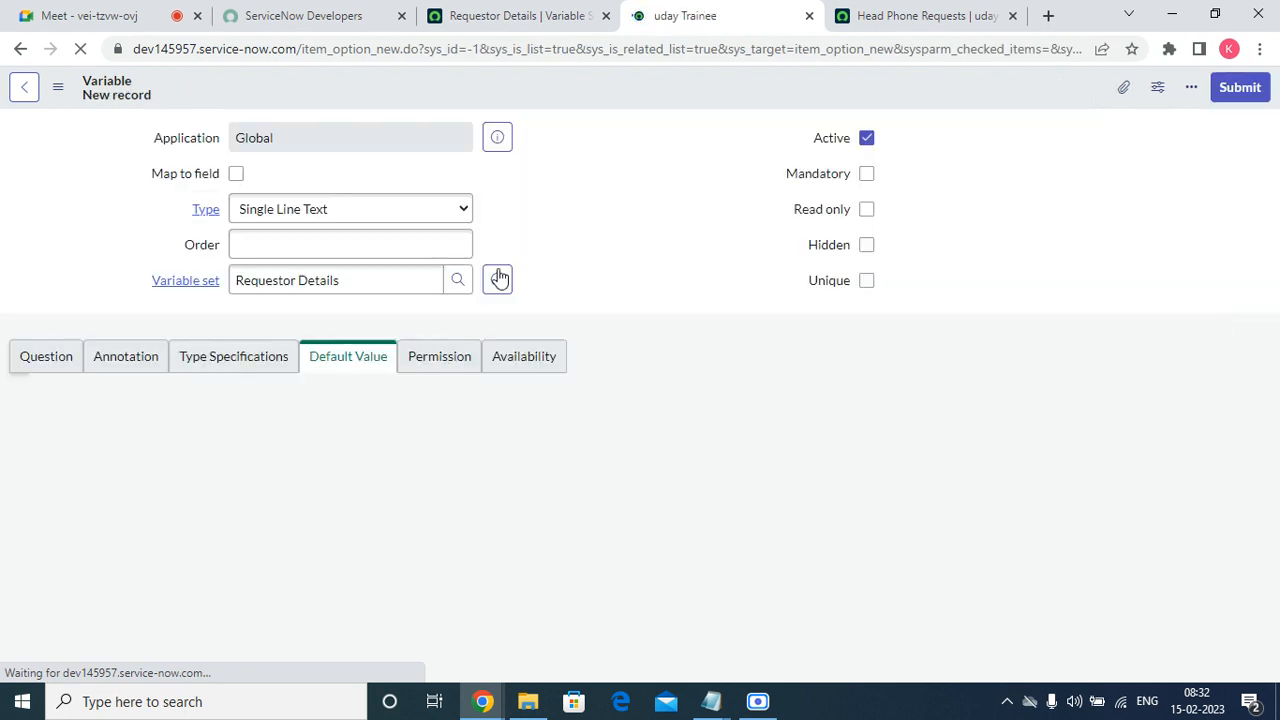
click(289, 236)
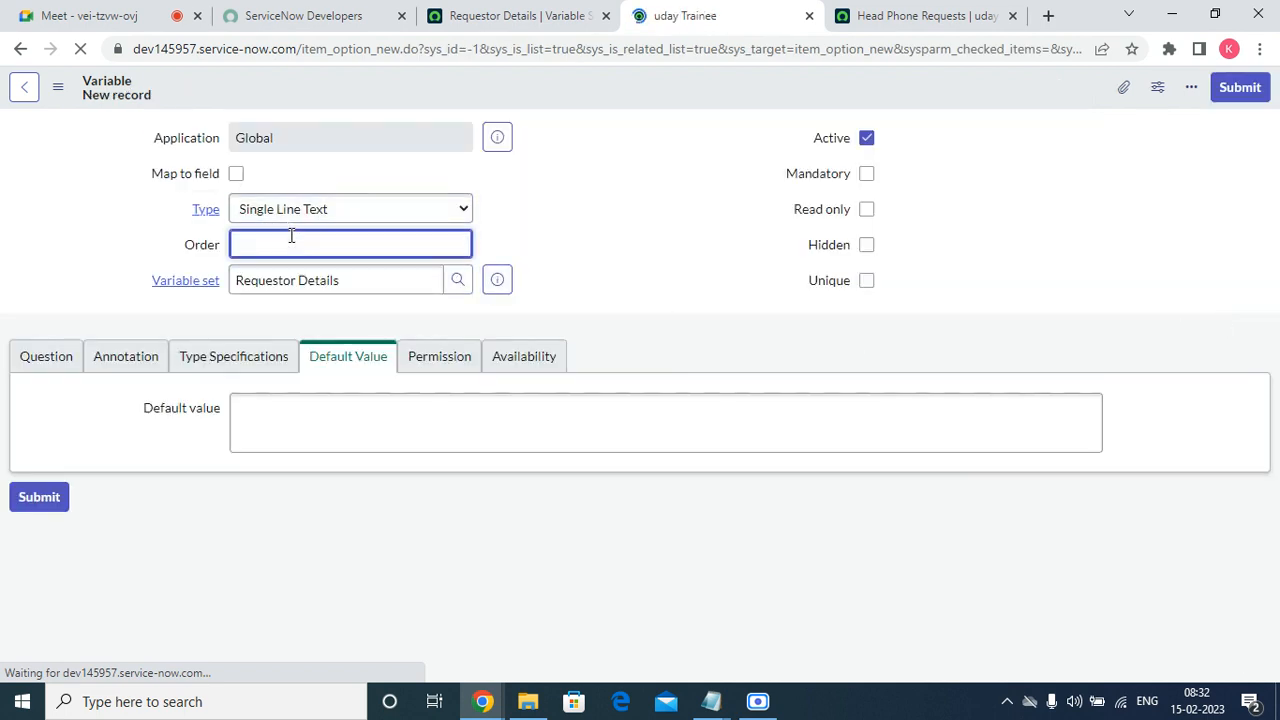
text(450)
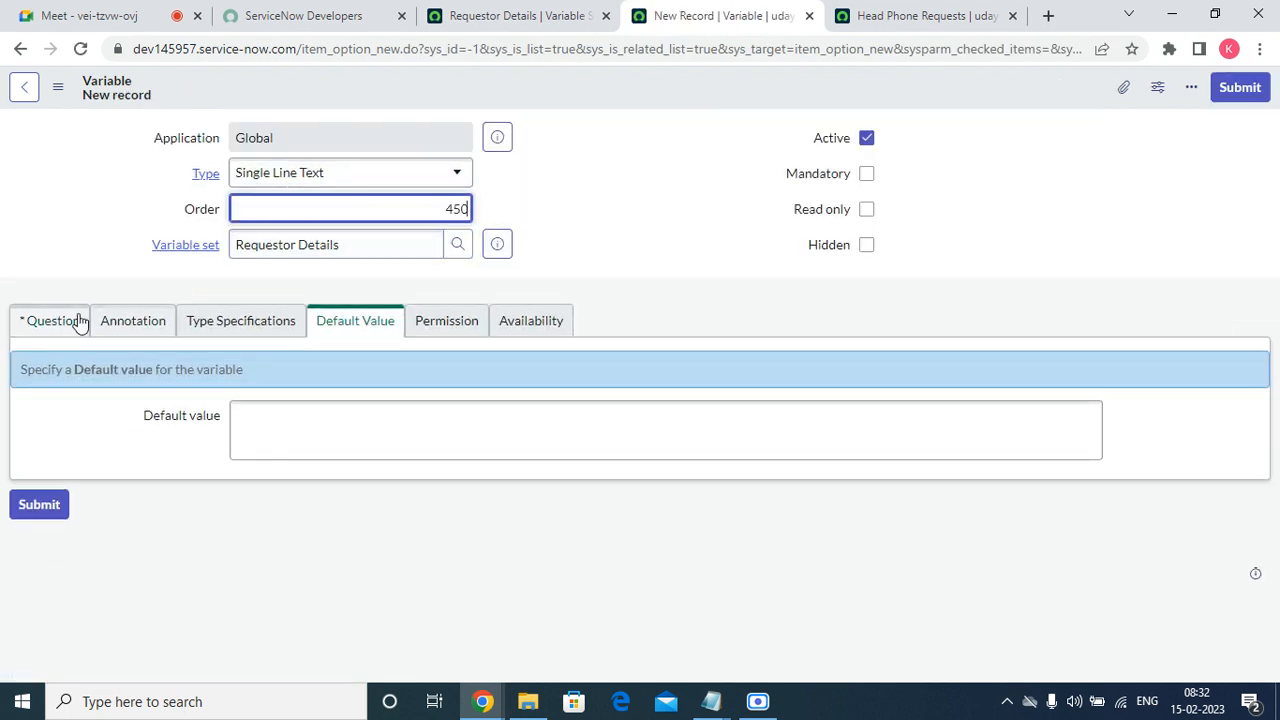
click(68, 320)
click(280, 412)
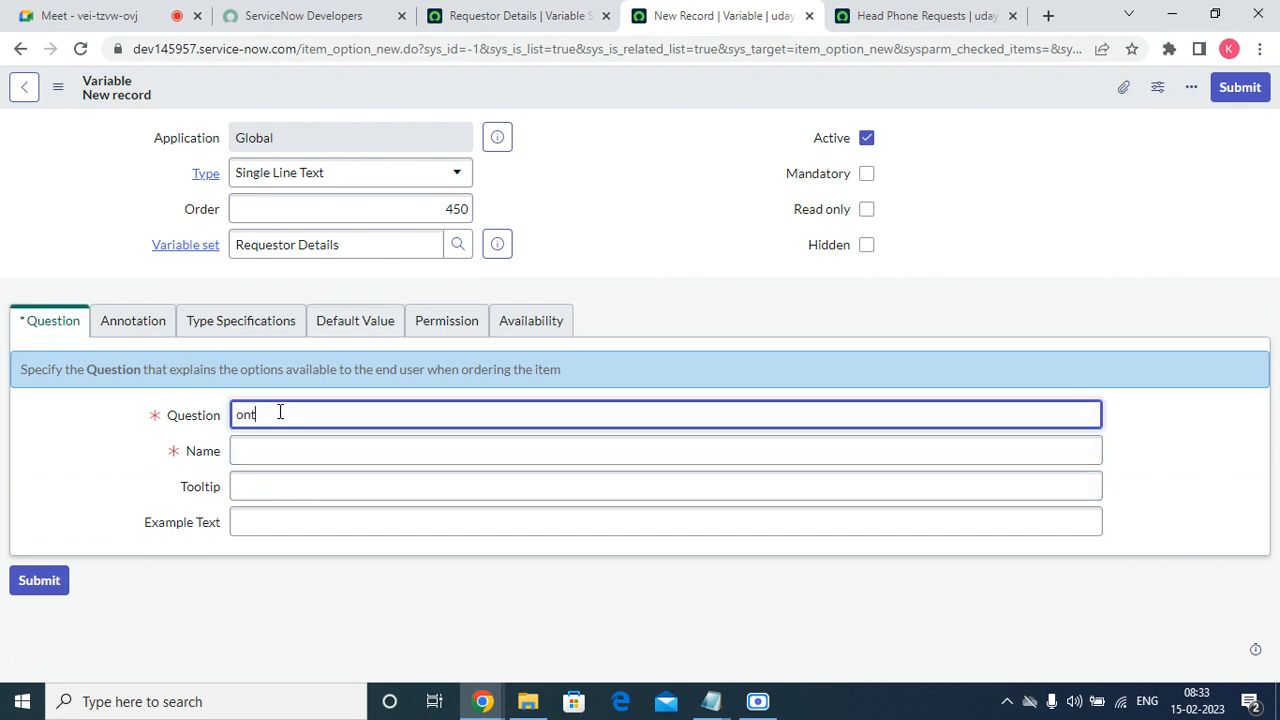
text(CC)
text(nd1)
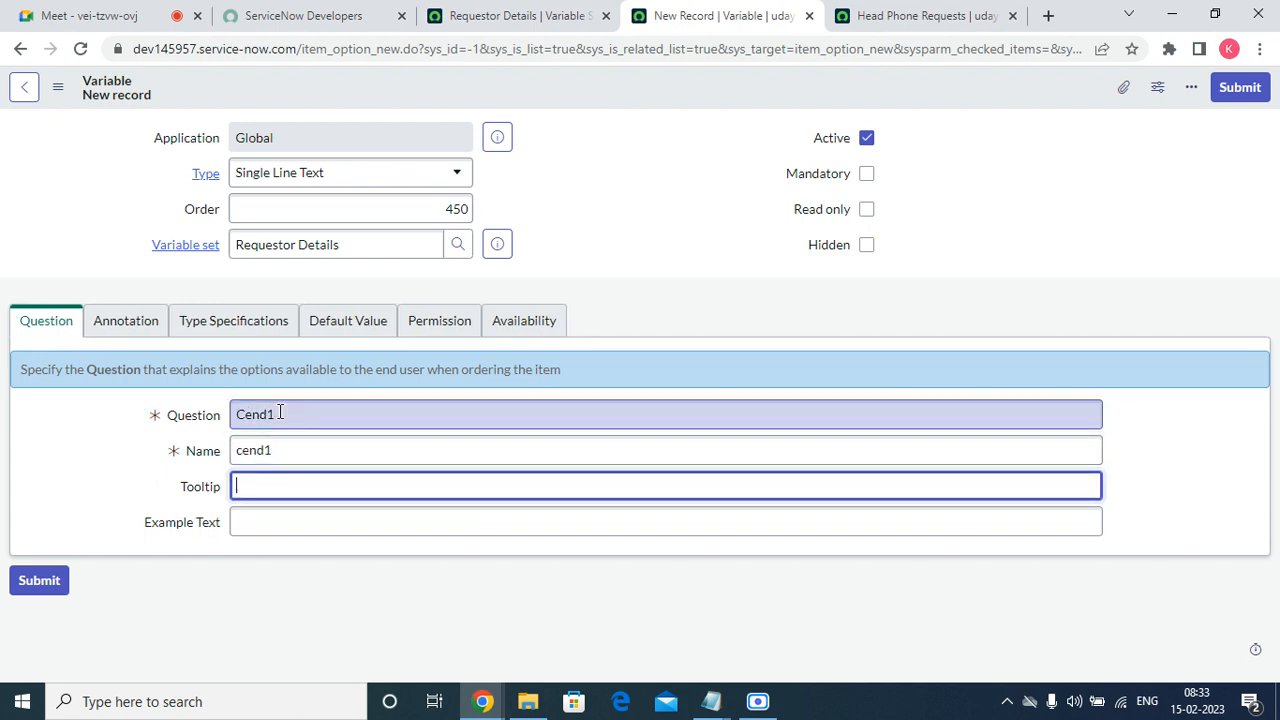
Set the Cend1 variable's type to Container End and submit it.
click(343, 172)
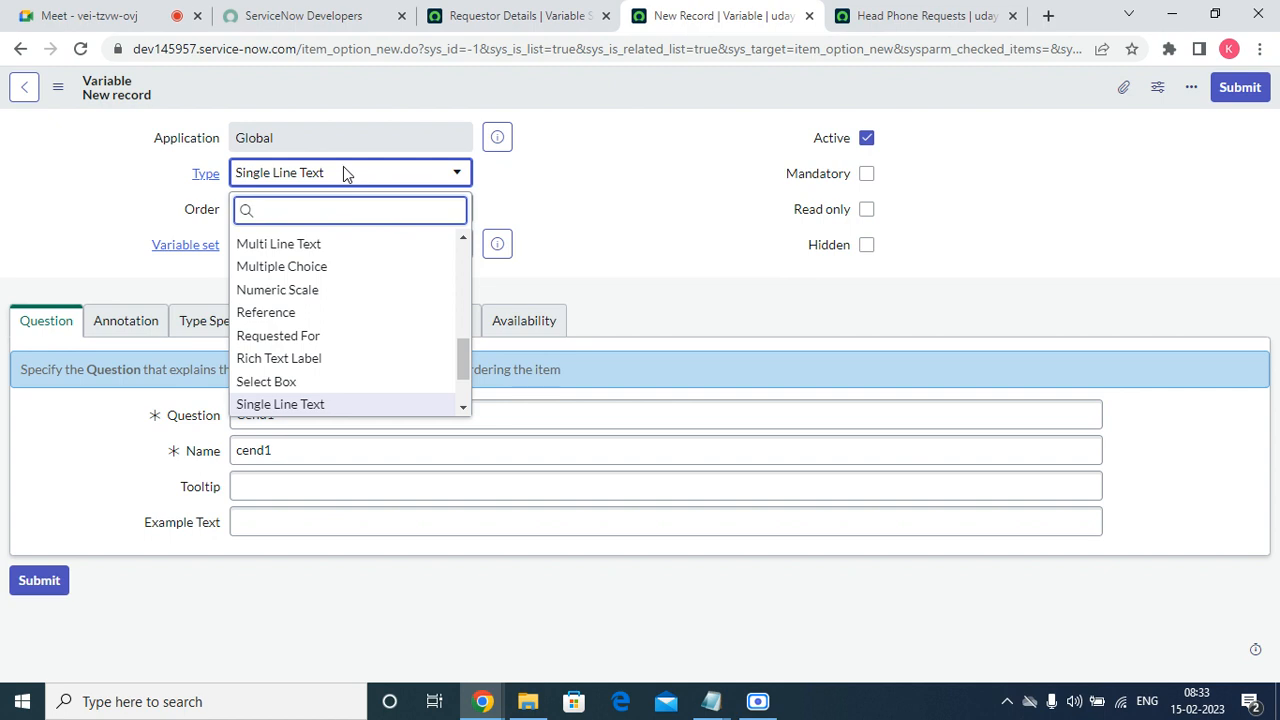
text(con)
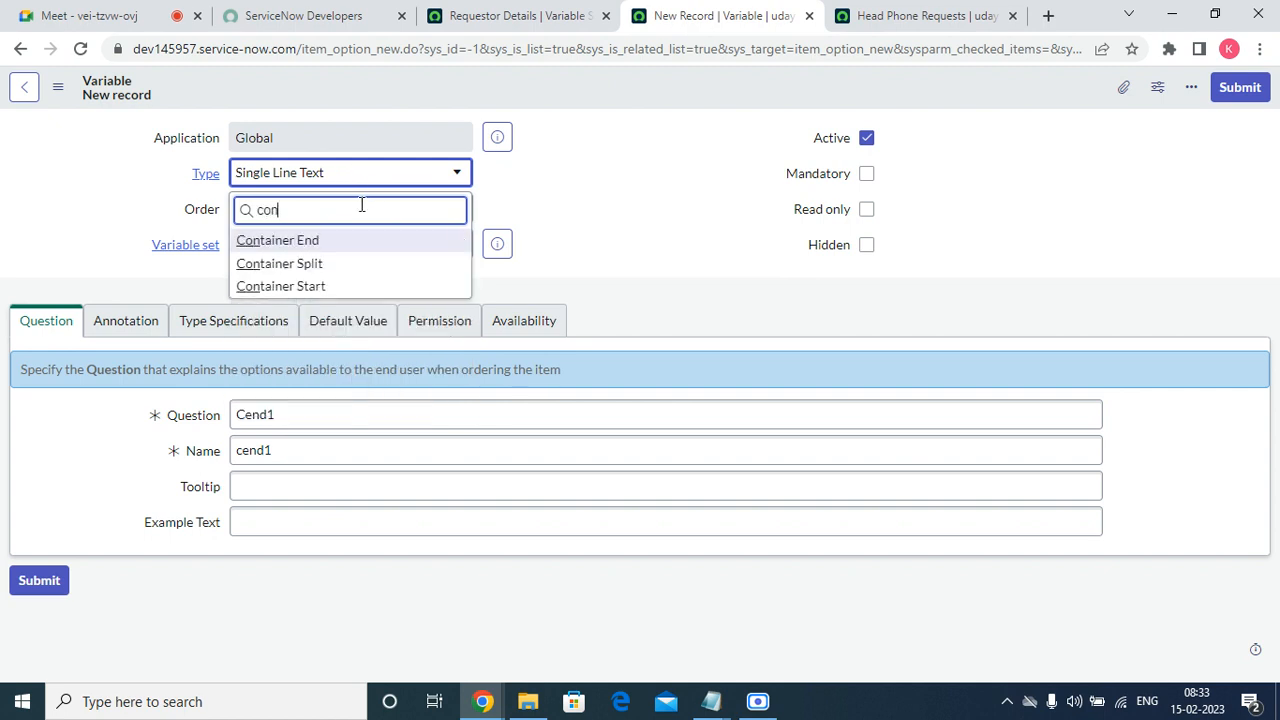
click(336, 243)
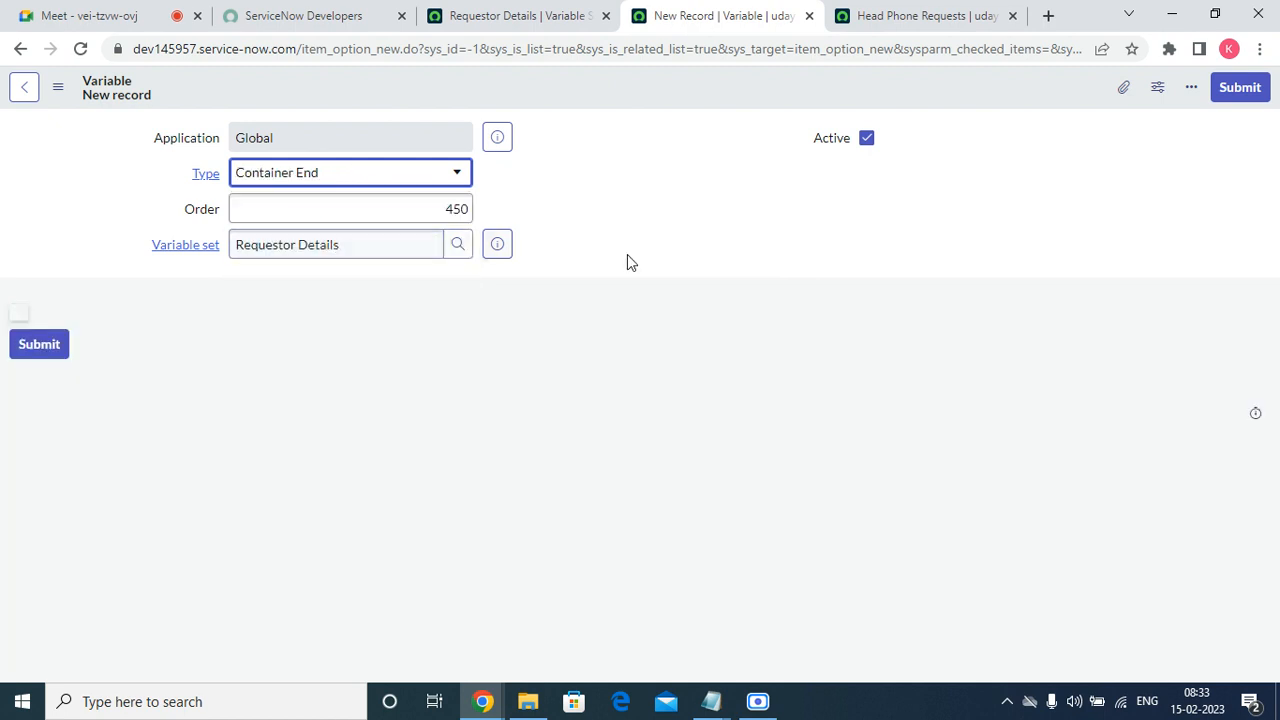
click(1251, 88)
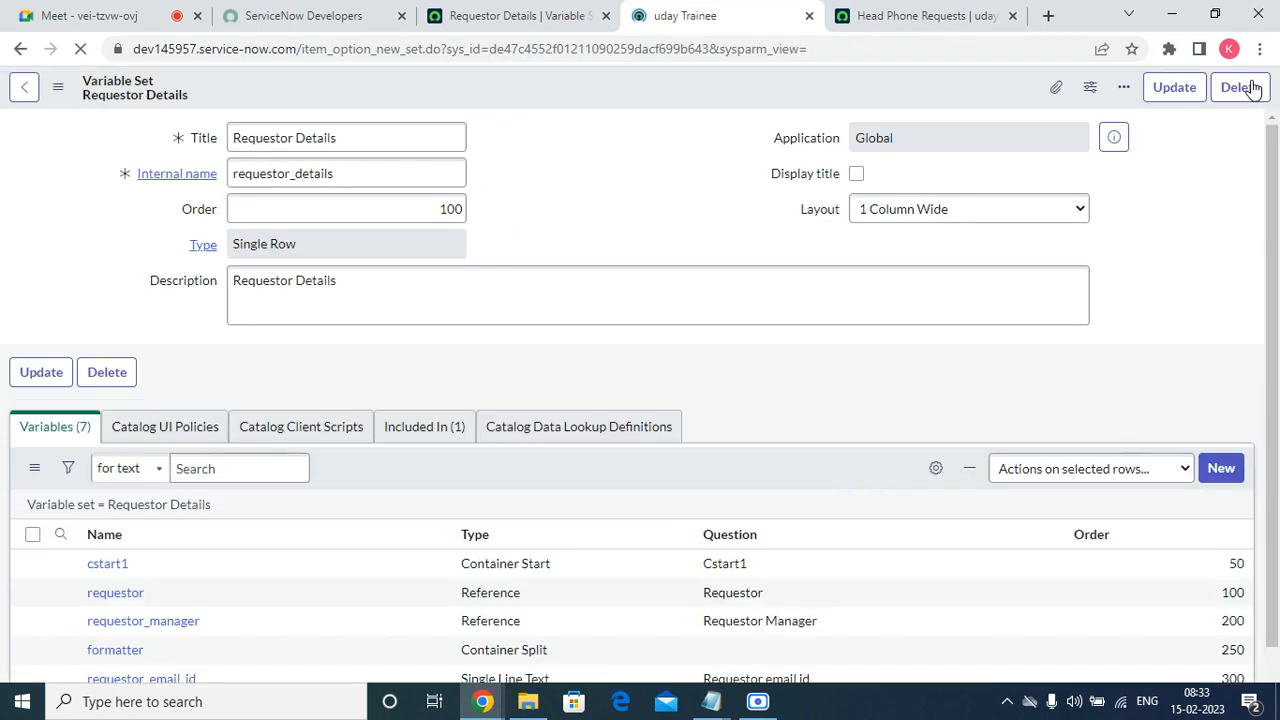
Return to the Head Phone Requests order form and reload it to check the field layout.
click(515, 10)
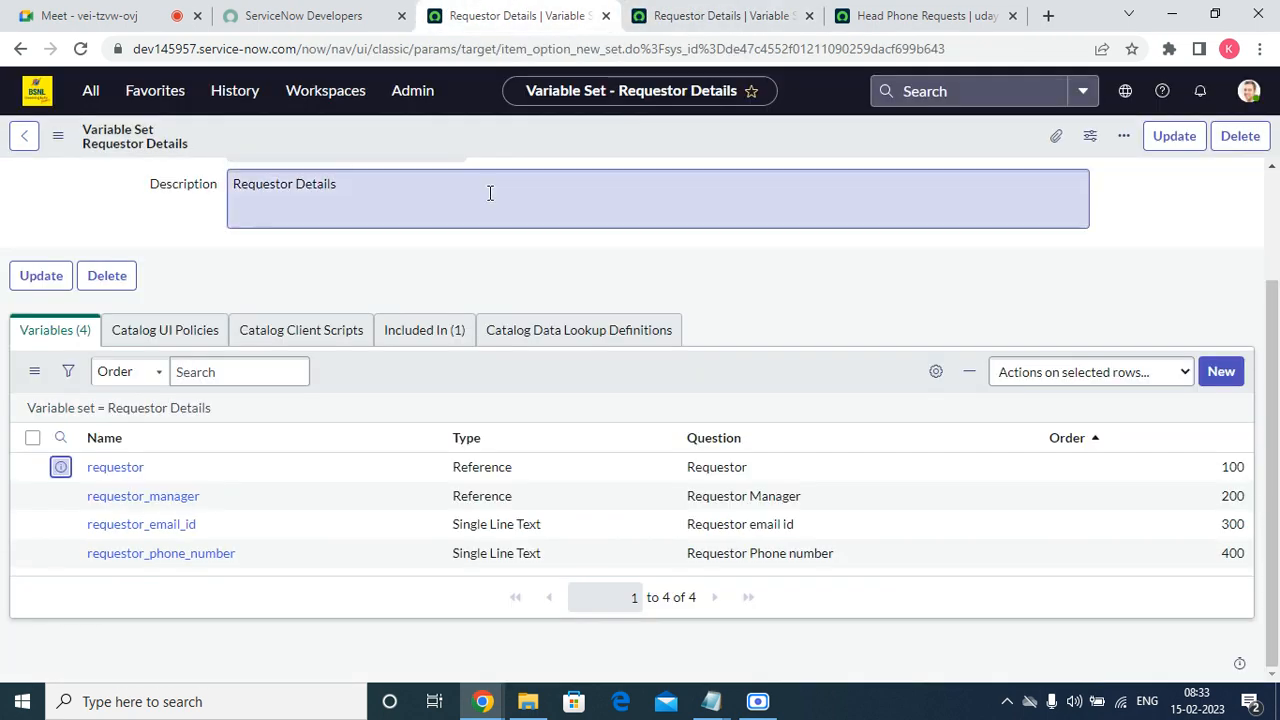
click(842, 24)
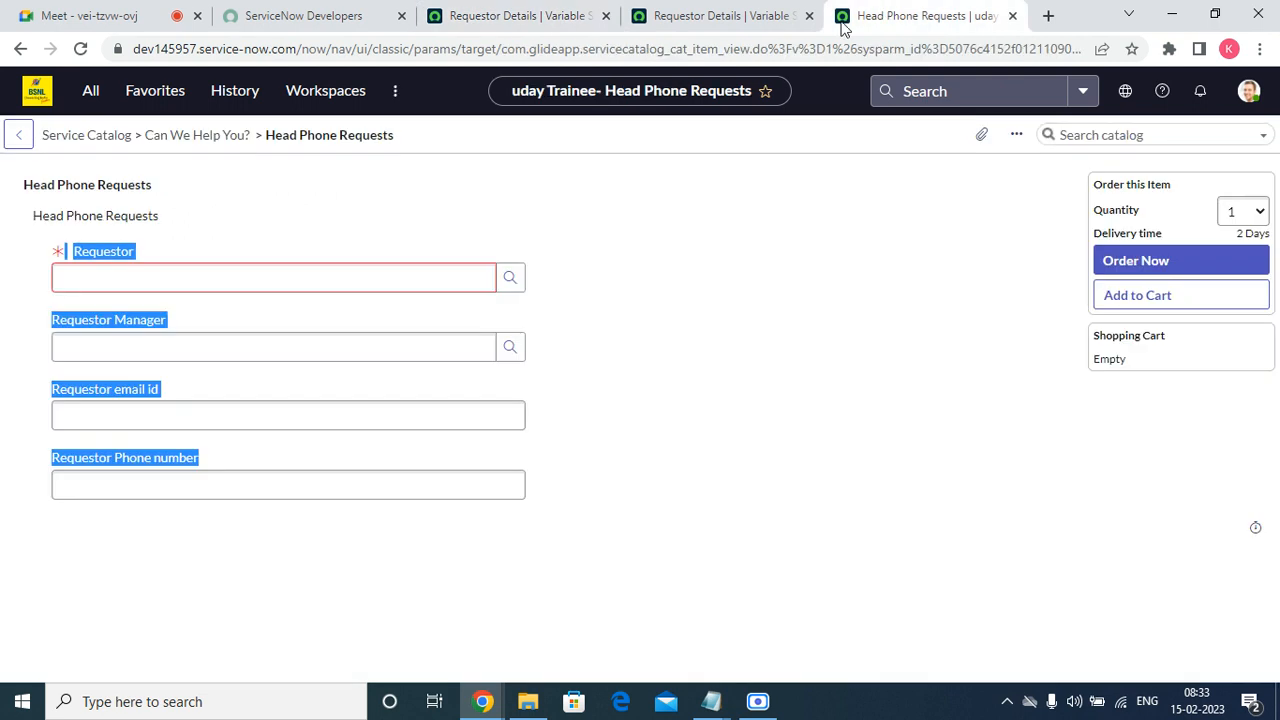
click(80, 48)
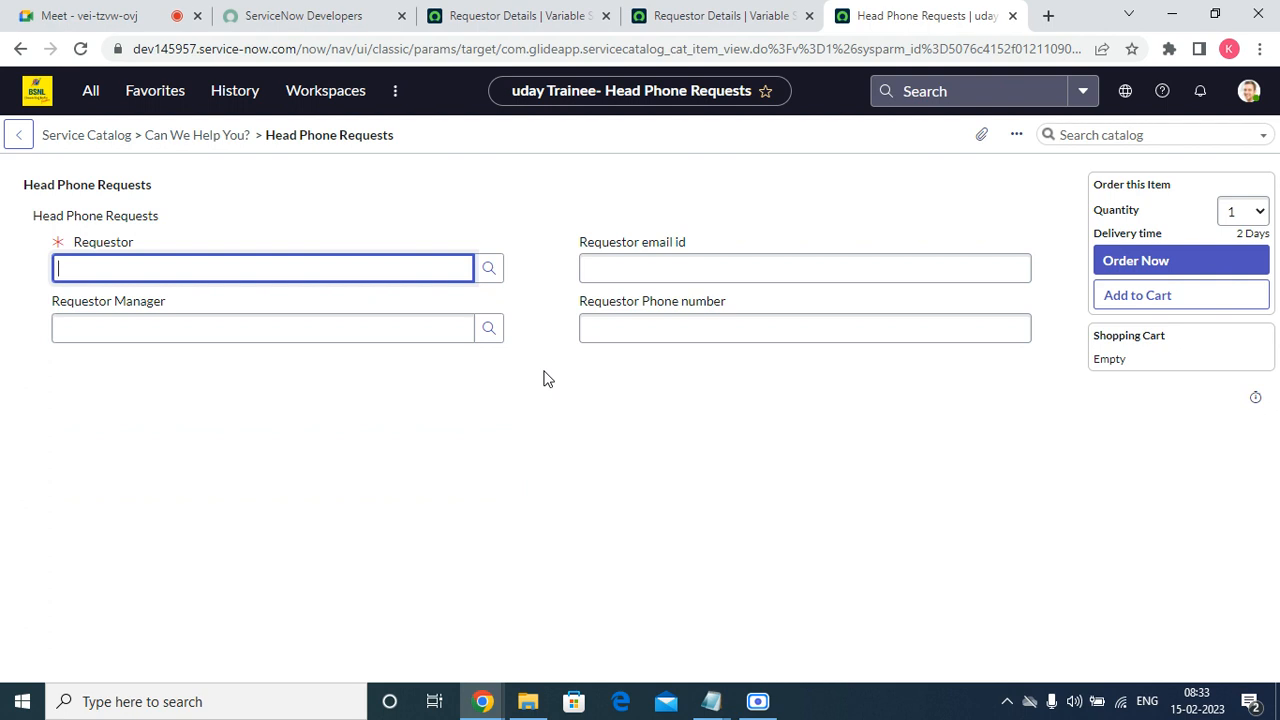
Enter the test text "trtrtrtr" as the Requestor email id and "wewe" as the Requestor Phone number.
click(626, 270)
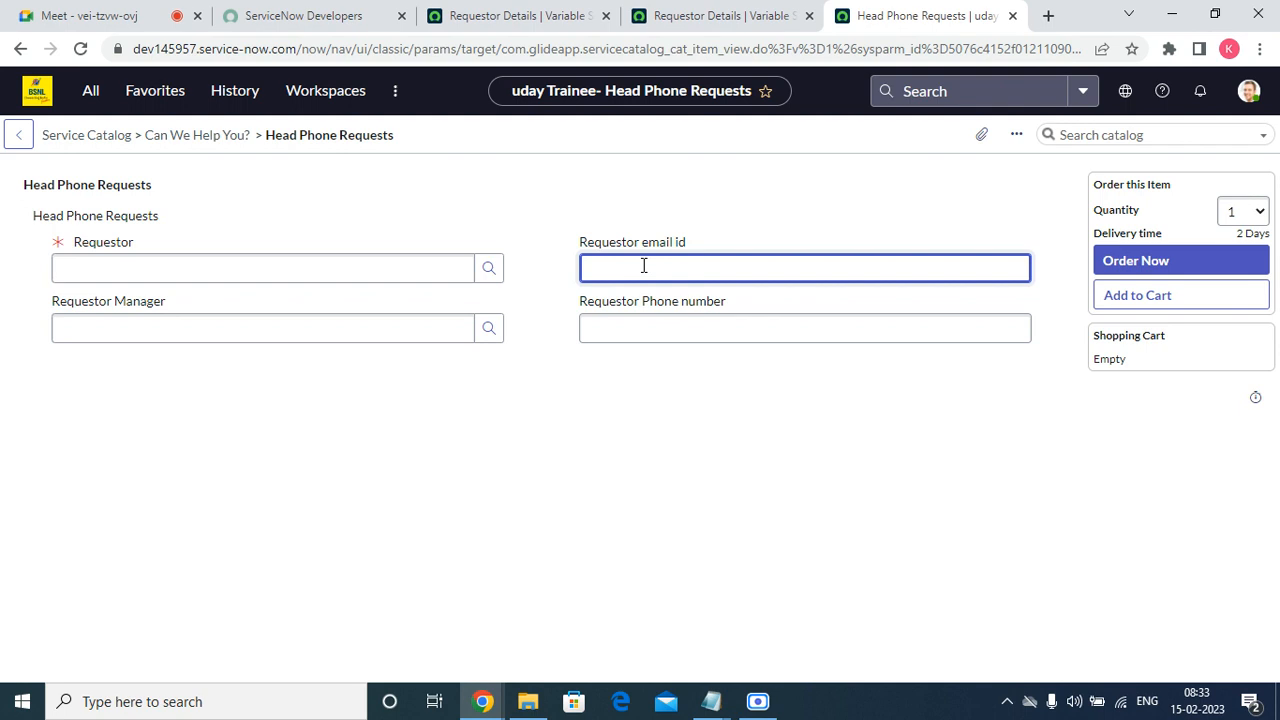
text(trtrtrtr)
key(Tab)
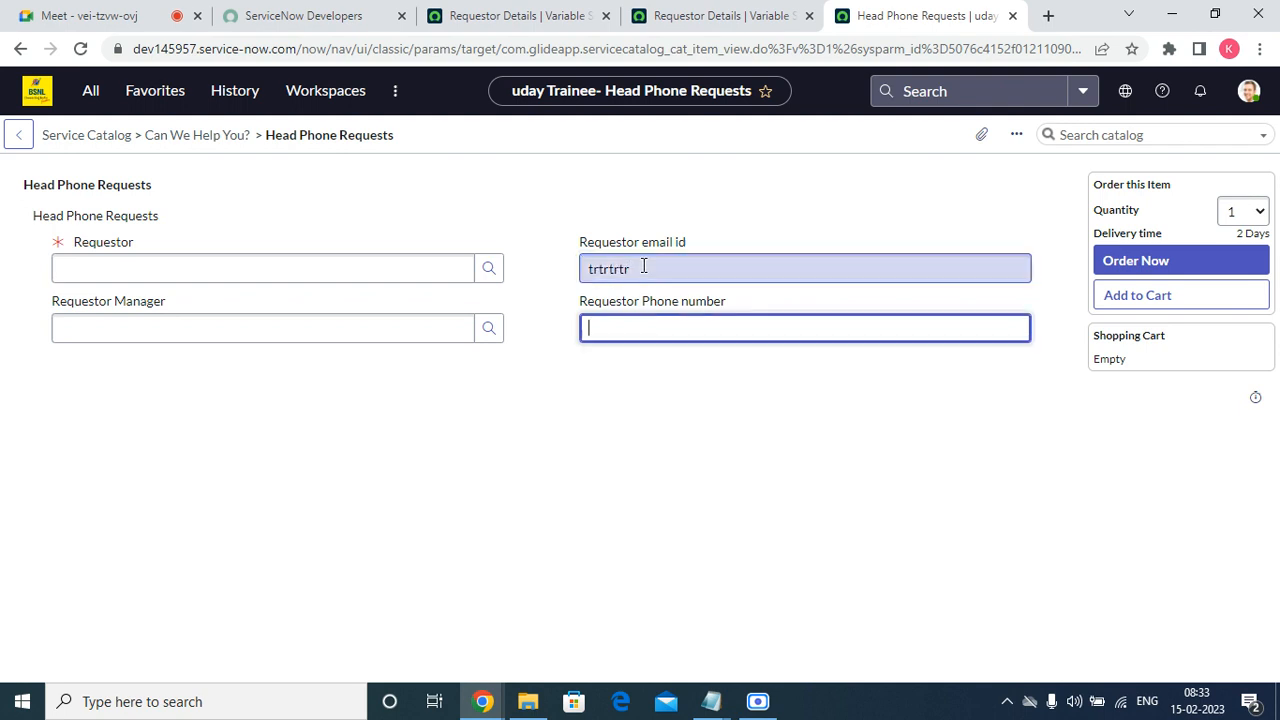
text(wewe)
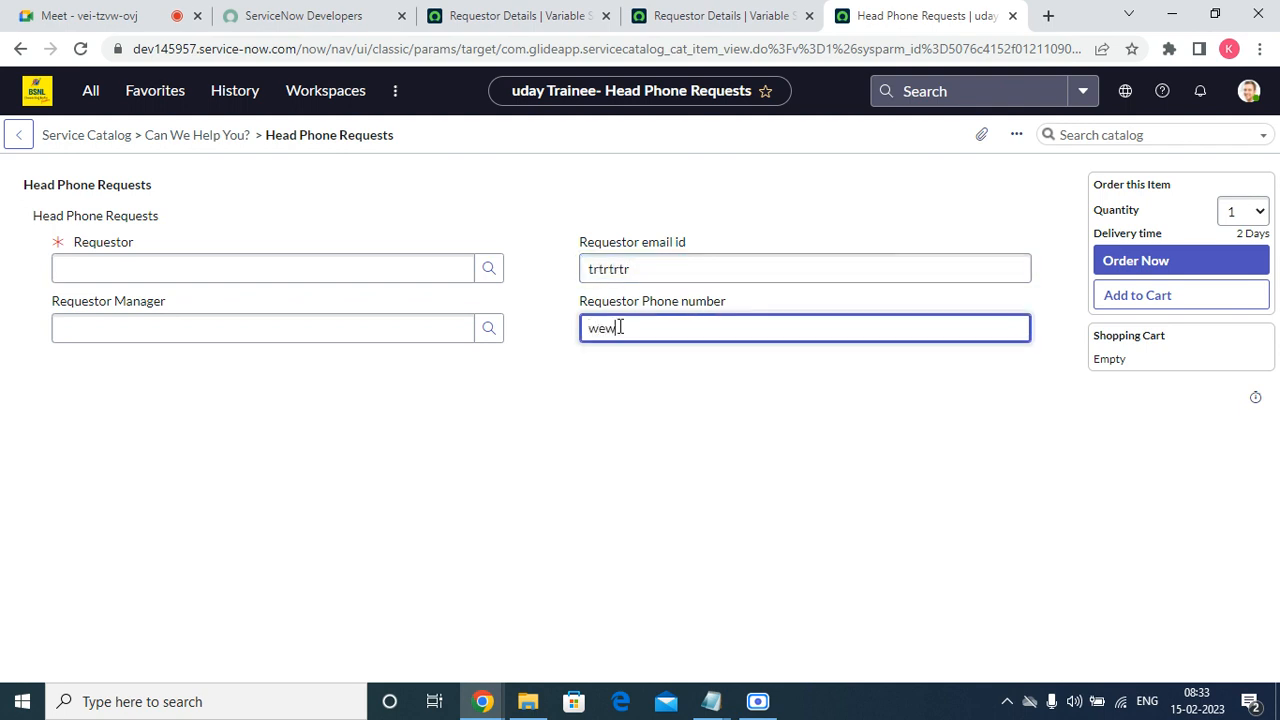
click(620, 520)
click(430, 270)
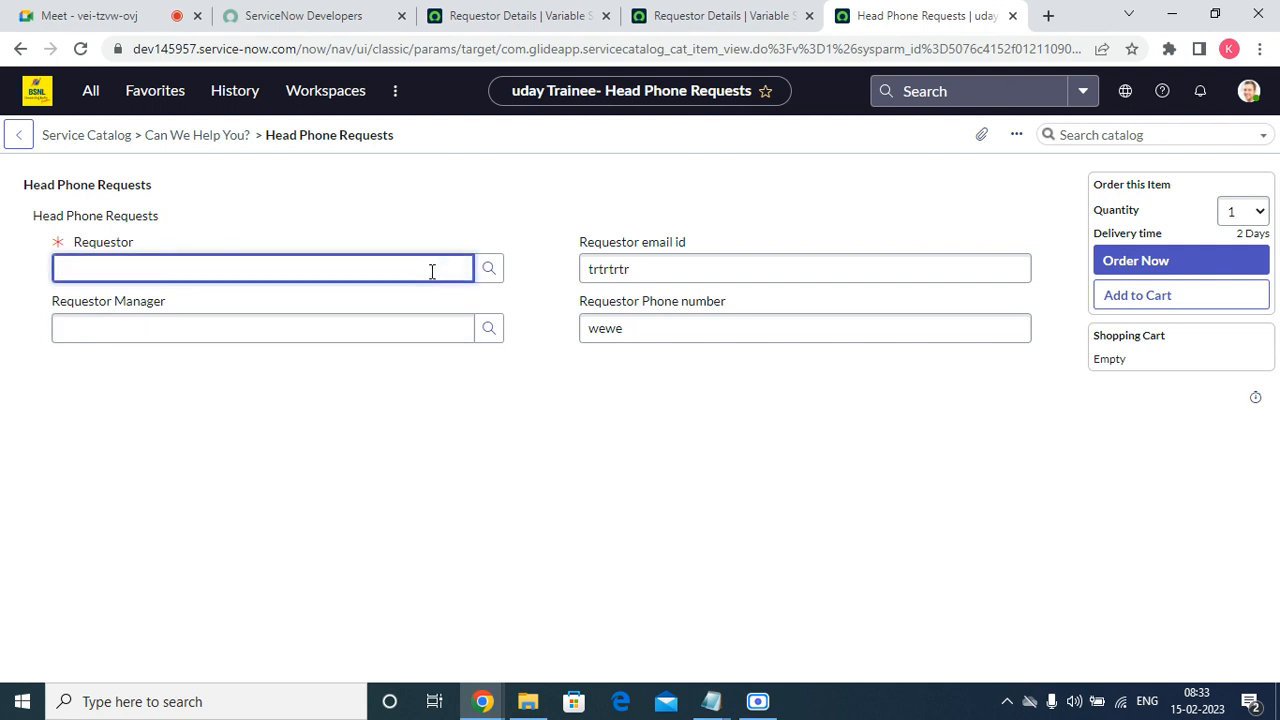
Open the Requestor email id variable from the Requestor Details variable set in a new browser tab.
click(718, 17)
scroll(621, 377, down, 1)
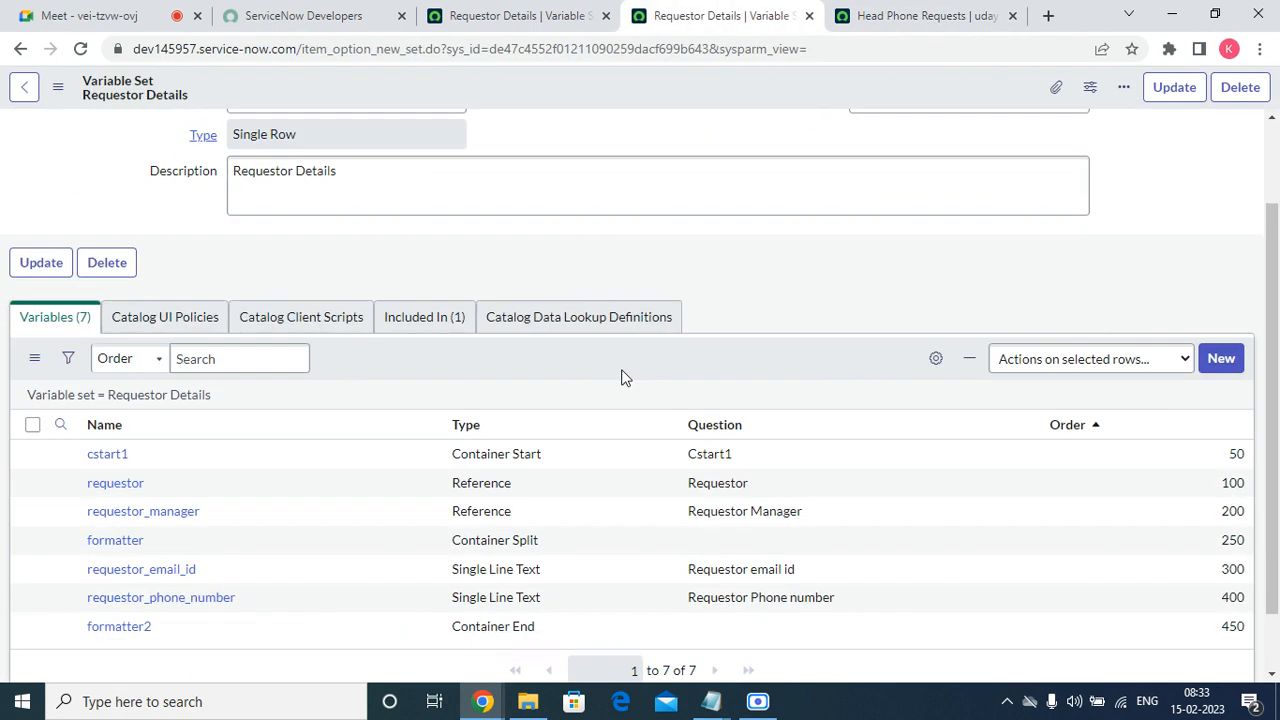
scroll(621, 377, down, 1)
right_click(61, 496)
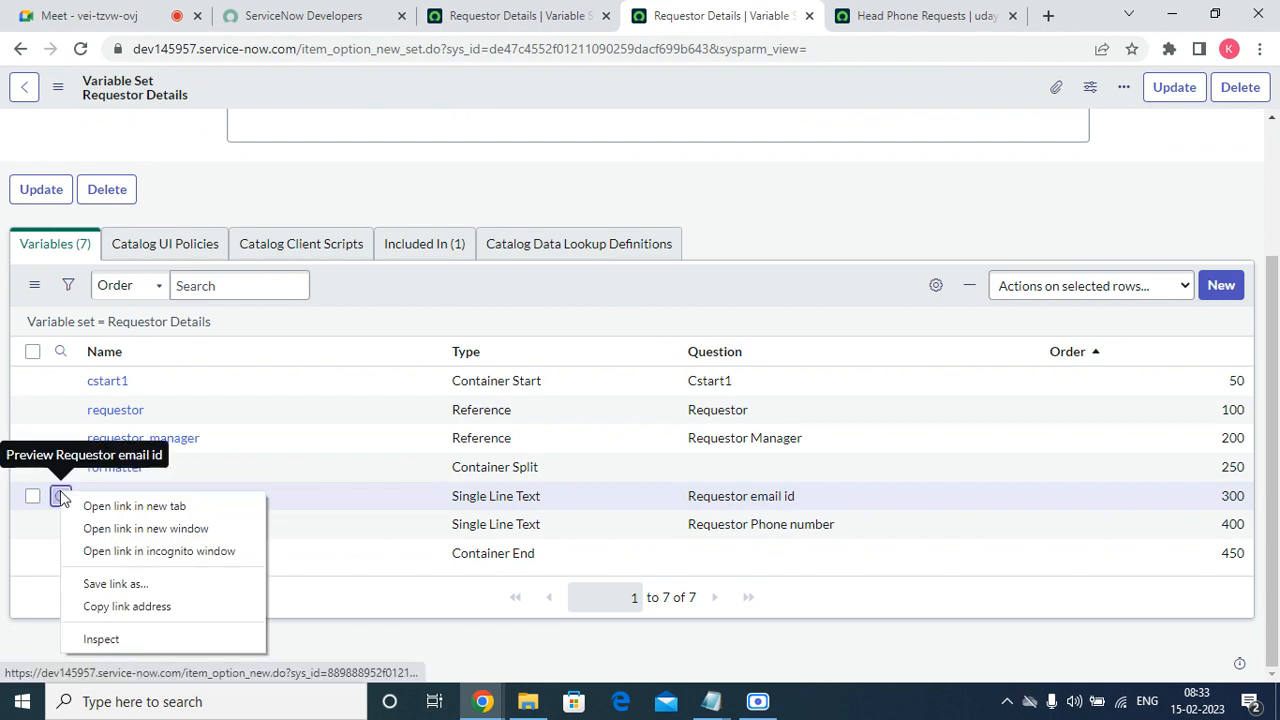
click(92, 507)
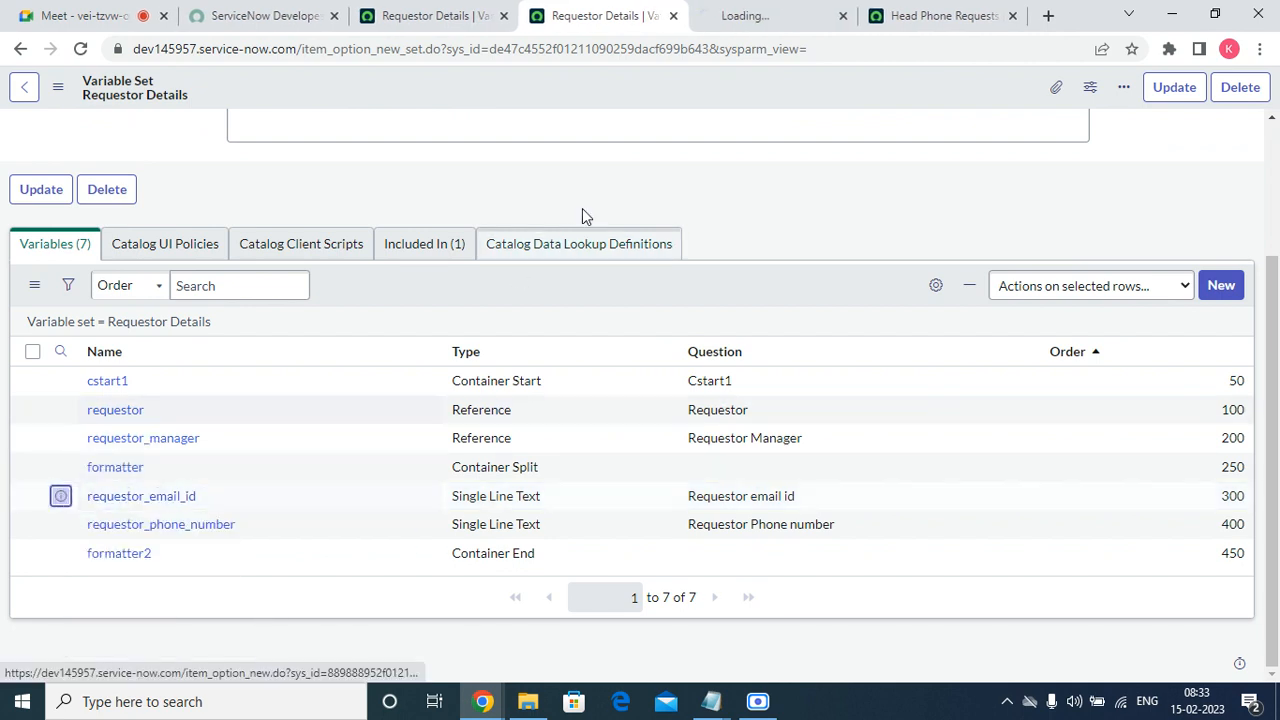
click(737, 14)
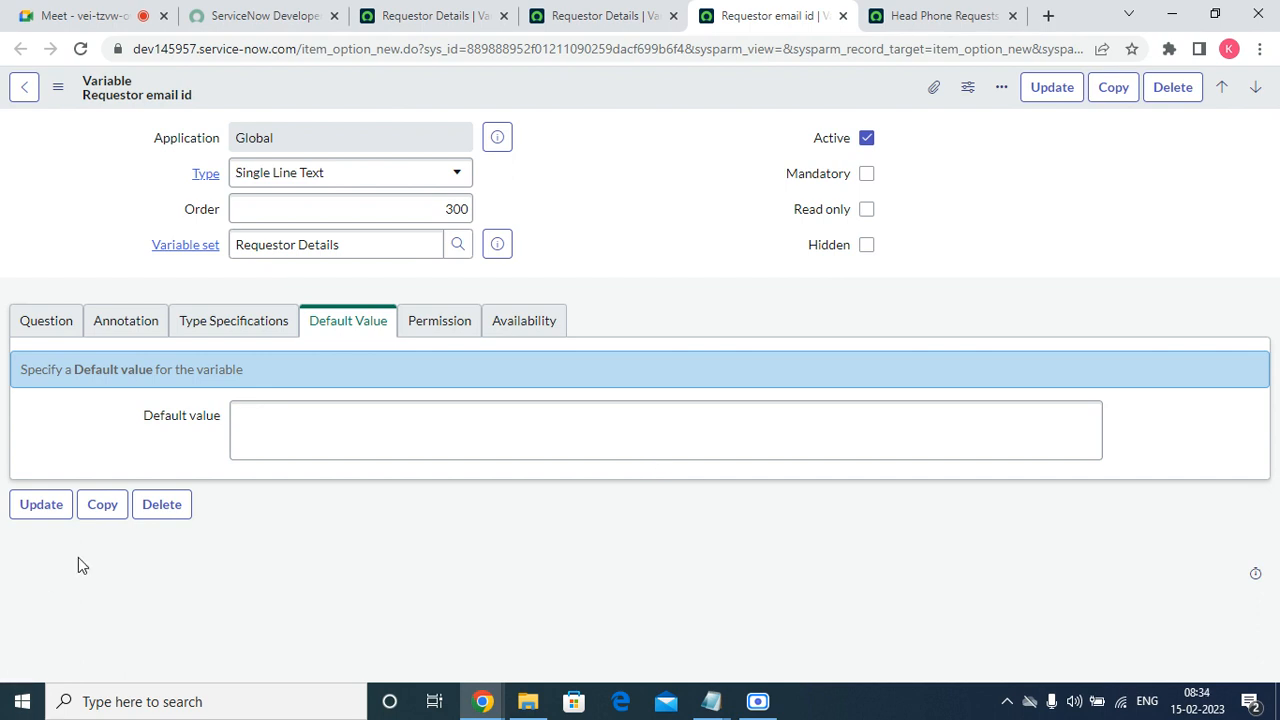
Set the Requestor email id variable's validation regex to Email and save the record.
click(229, 316)
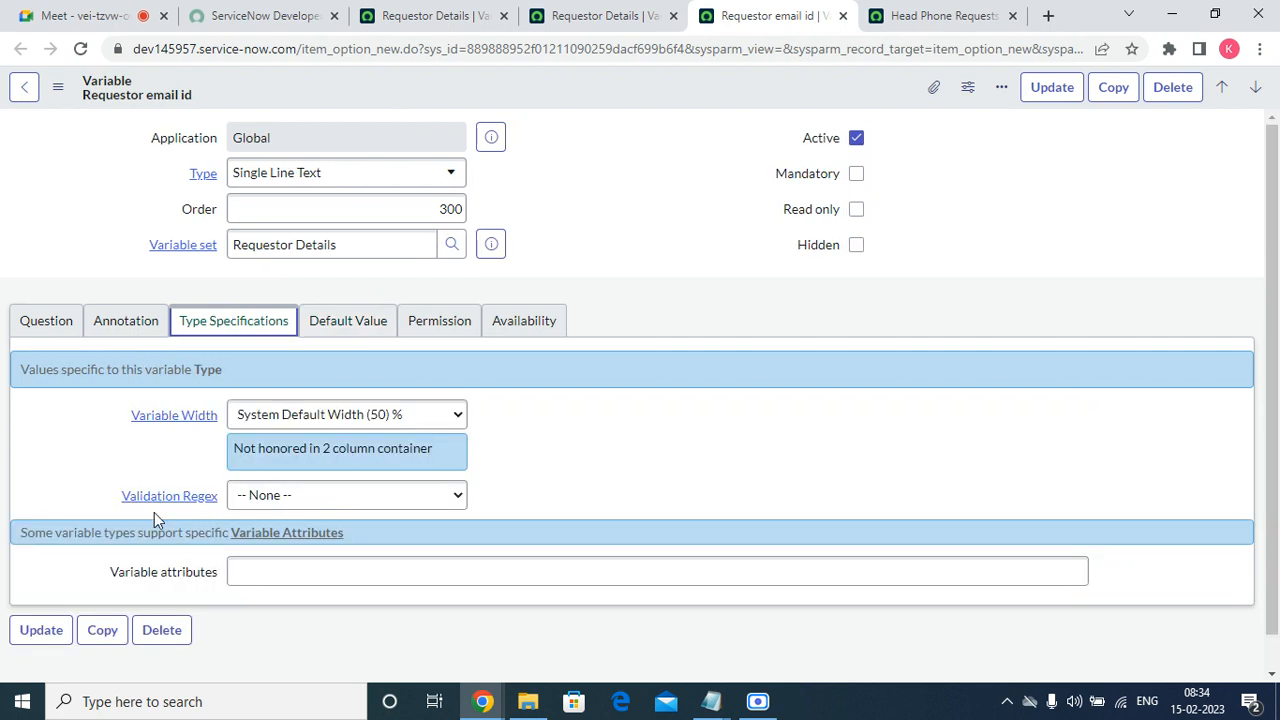
drag(116, 497, 222, 496)
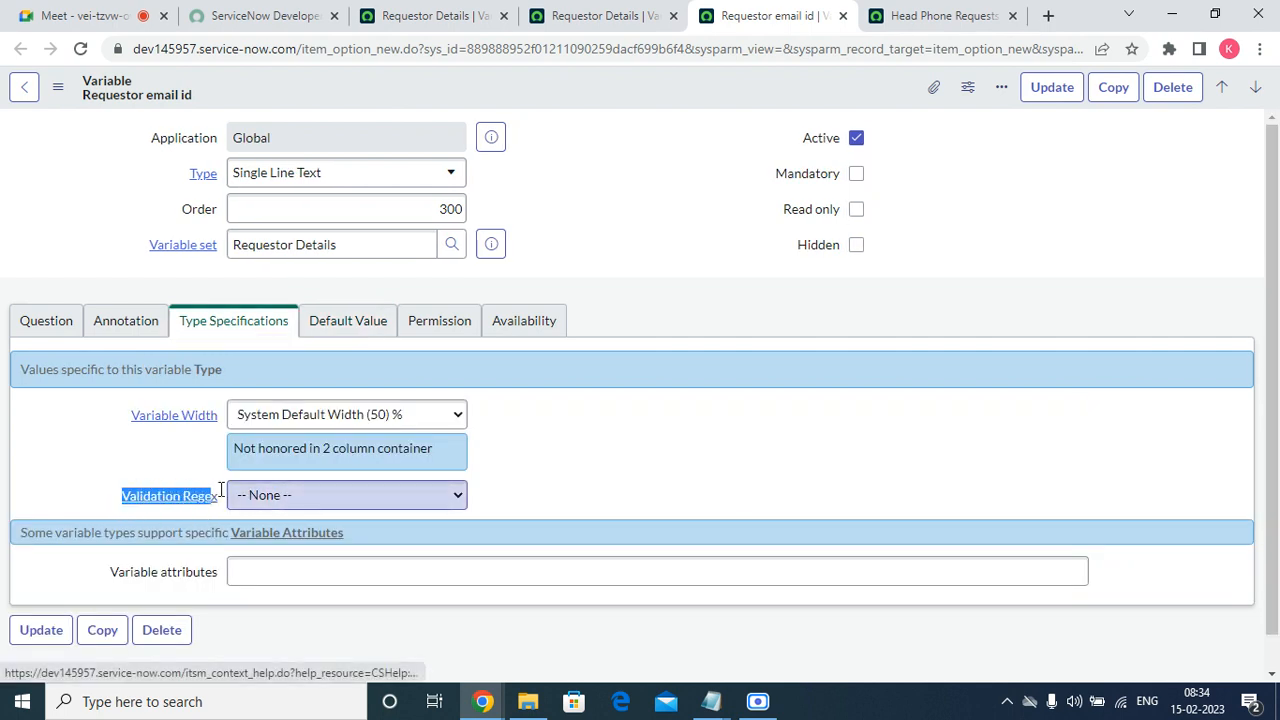
click(393, 493)
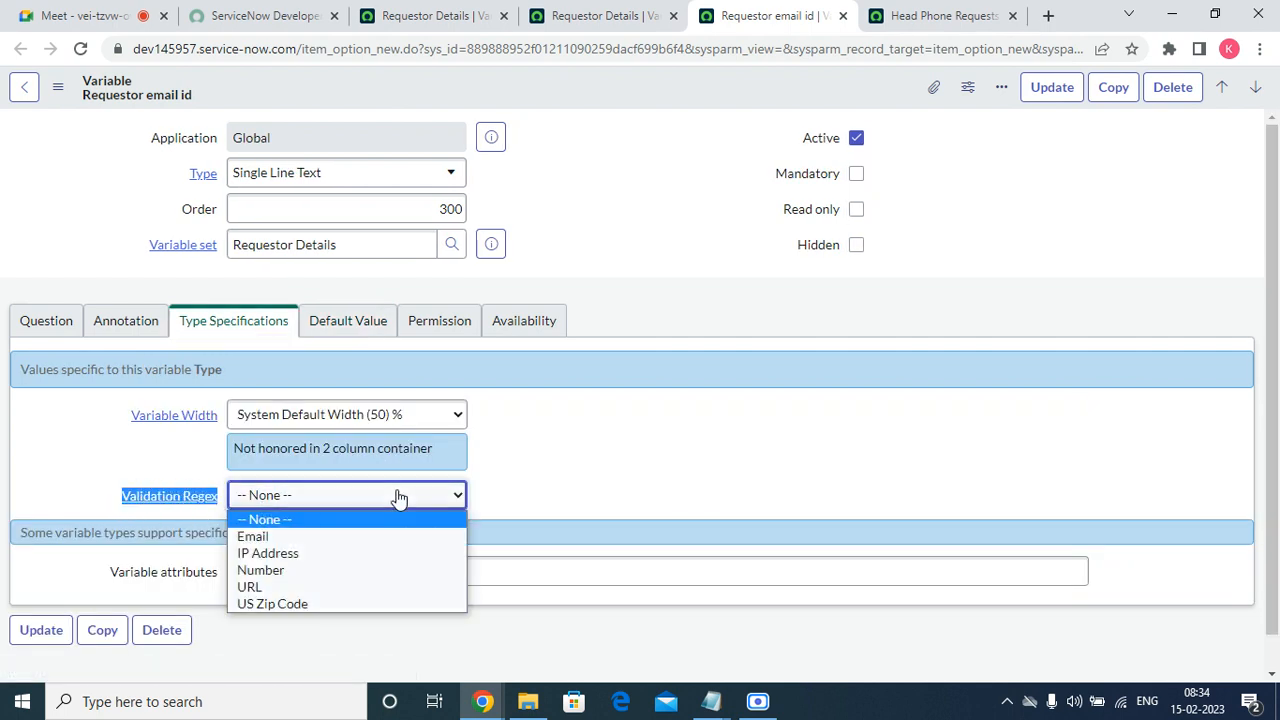
click(302, 538)
right_click(721, 96)
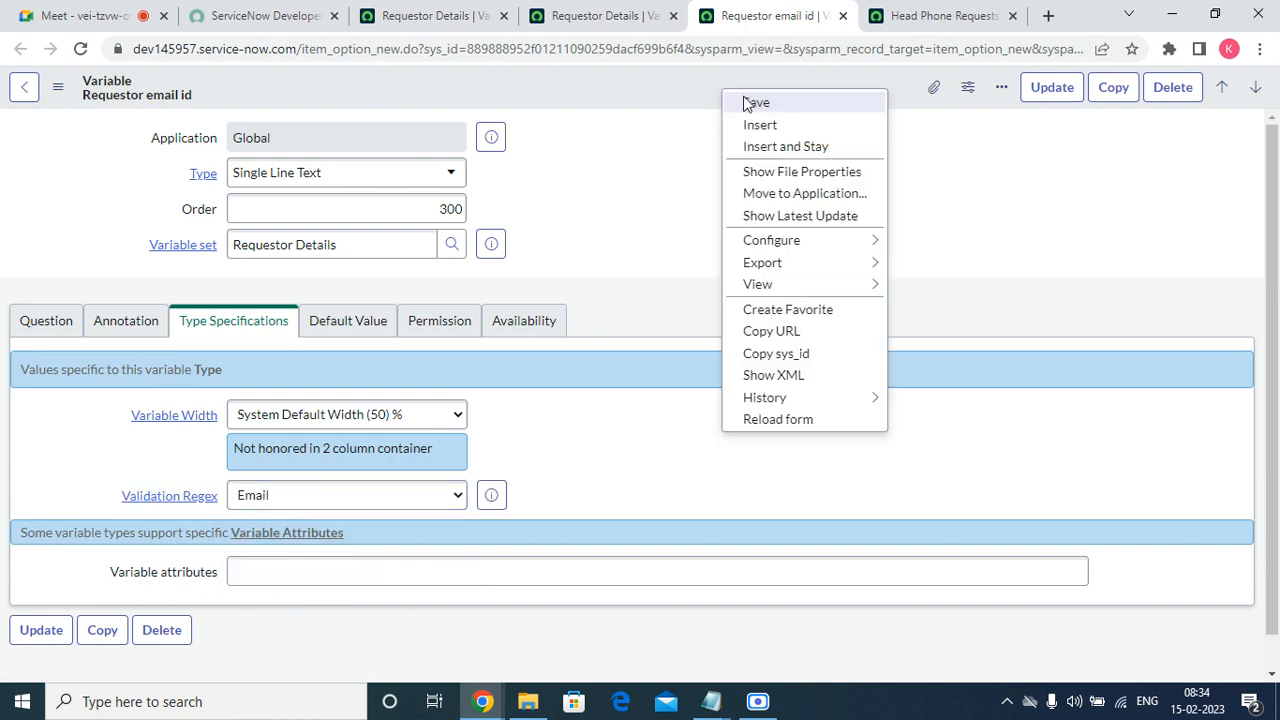
click(750, 104)
Reload the Head Phone Requests order form and test the Requestor email id field's validation with the text "erere".
click(918, 15)
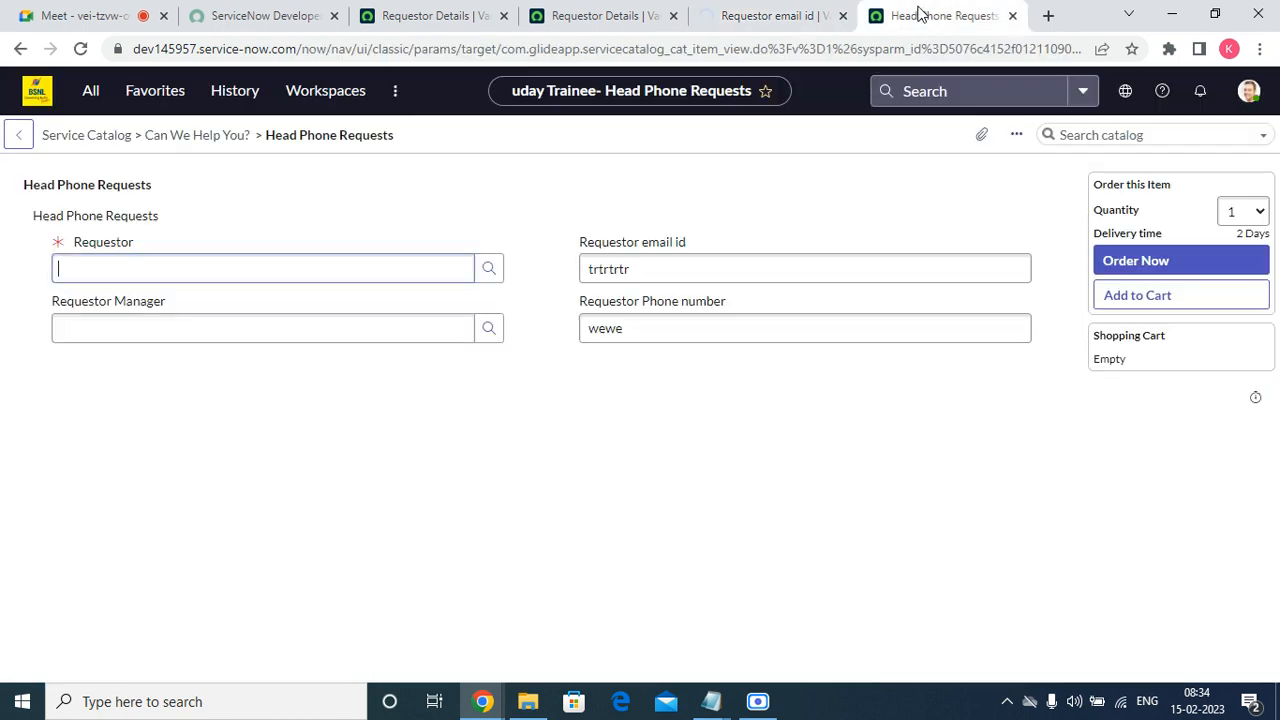
click(80, 48)
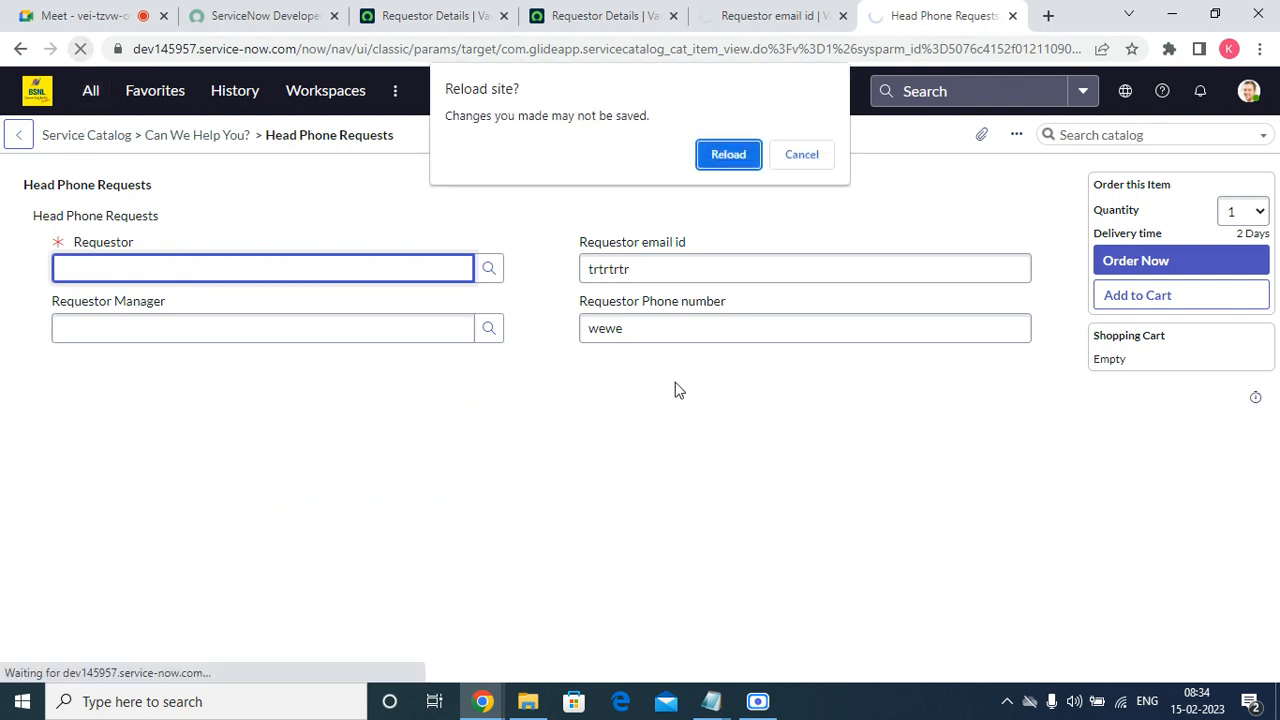
click(727, 156)
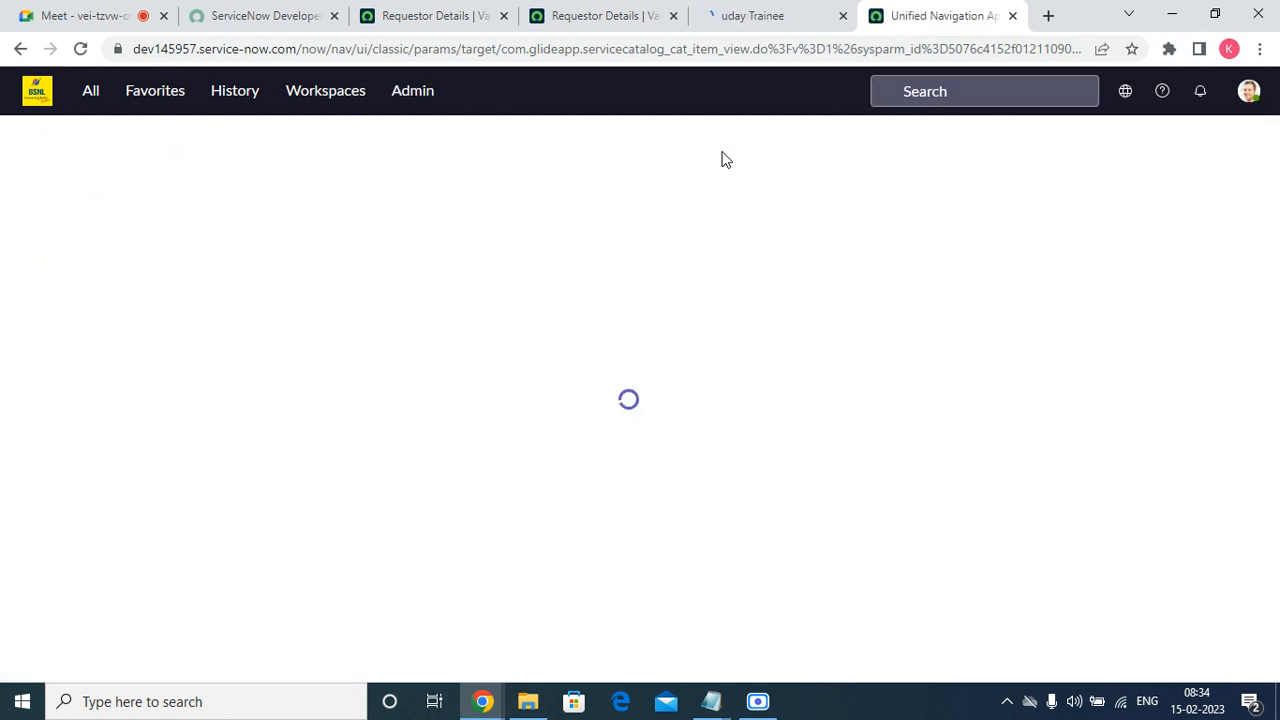
click(677, 265)
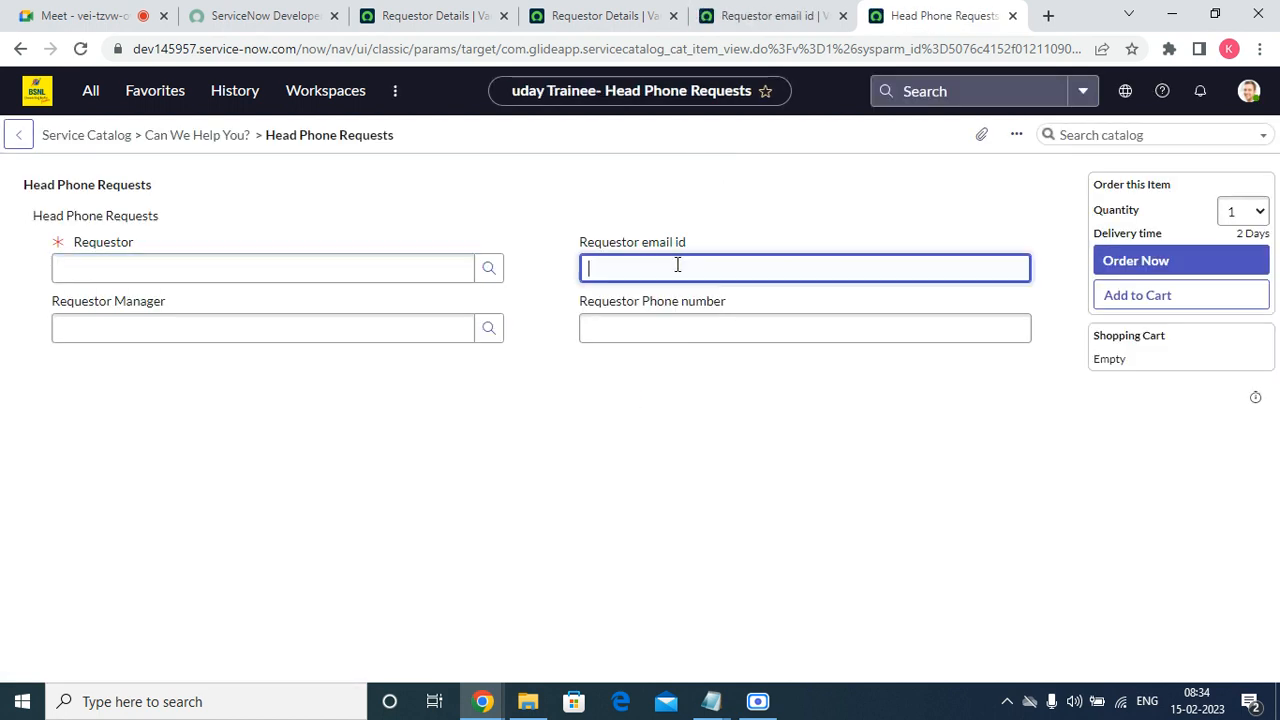
text(erere)
click(659, 328)
key(Tab)
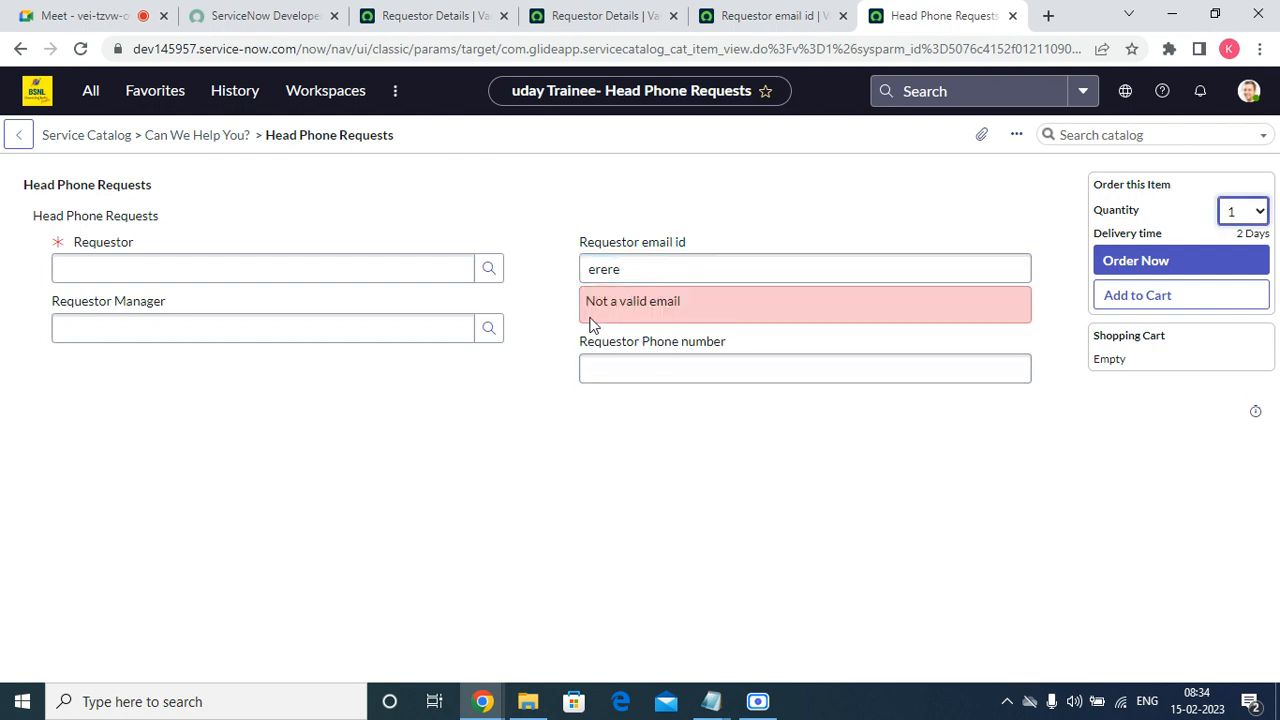
drag(591, 319, 685, 317)
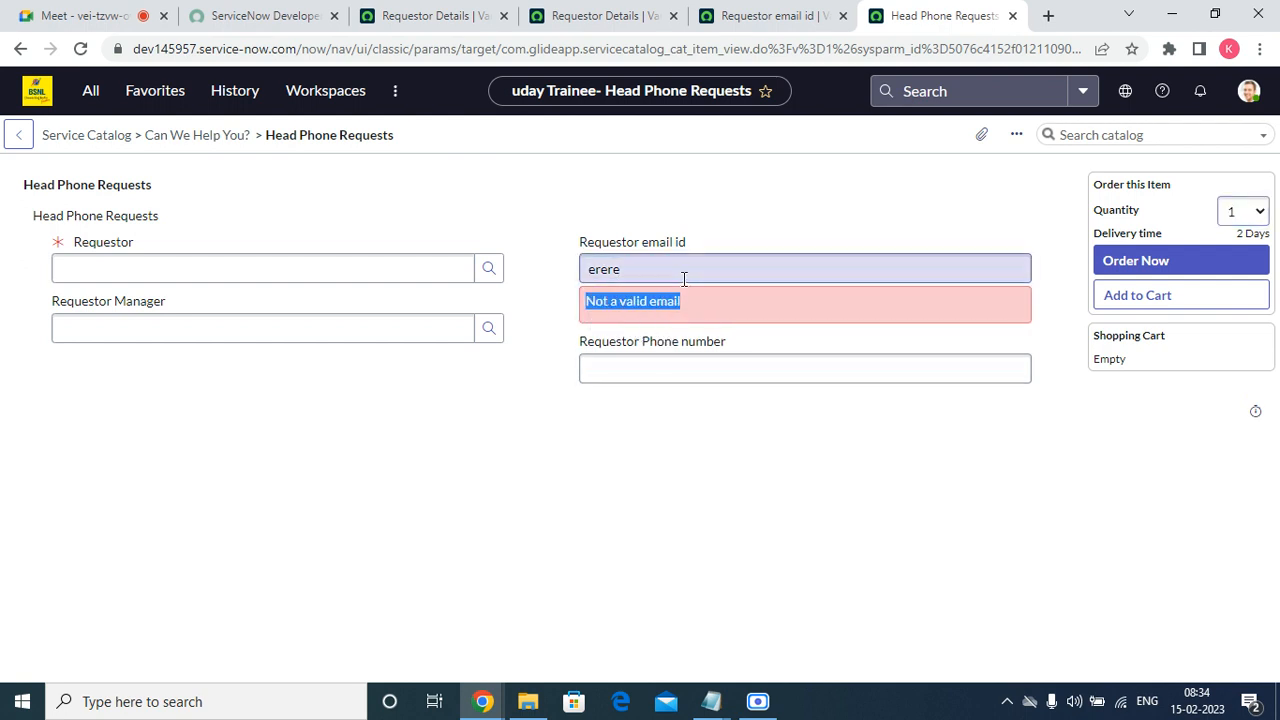
Complete the Requestor email id test entry as a valid e-mail address to check the validation, and clear the field.
click(683, 276)
text(@gmail.com)
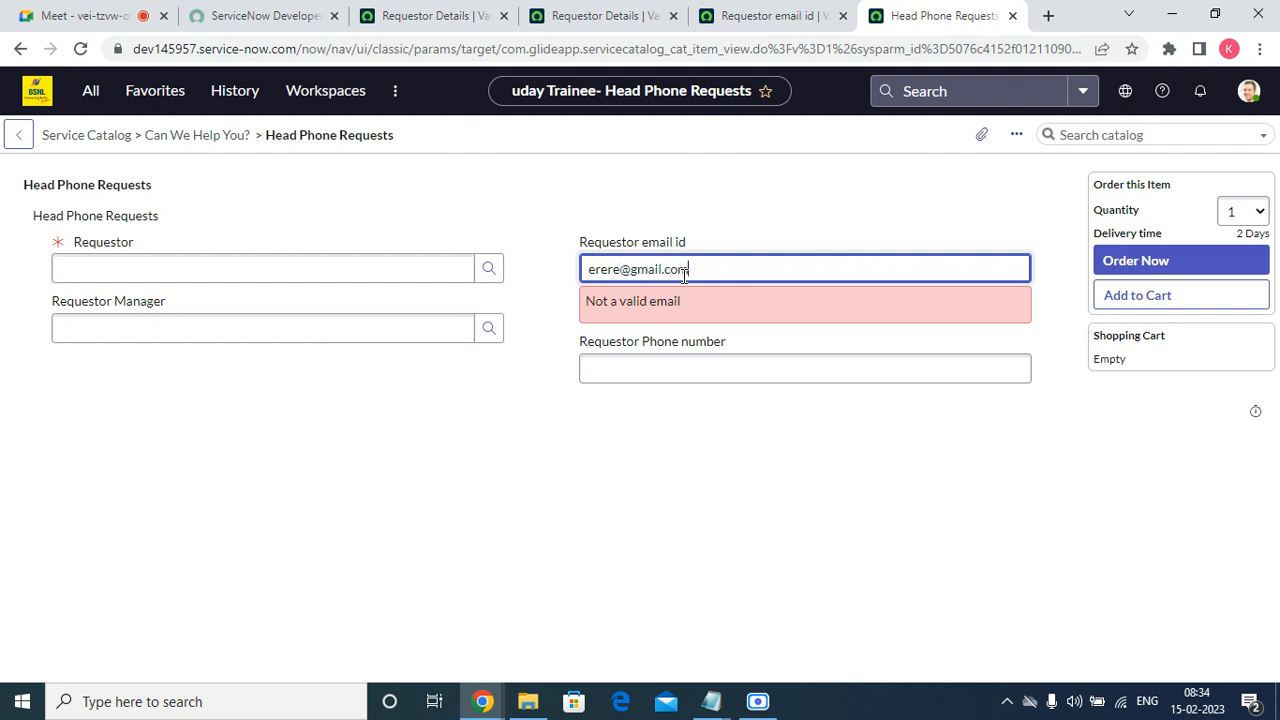
key(Tab)
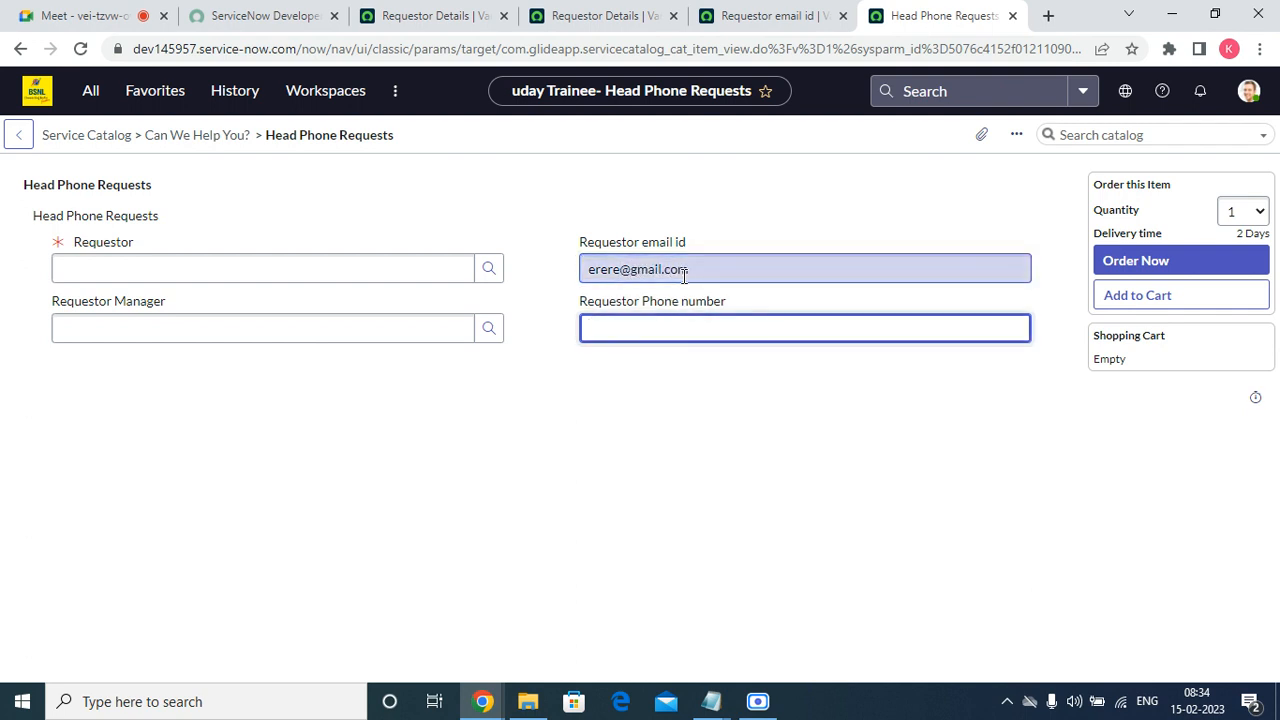
click(730, 393)
double_click(772, 264)
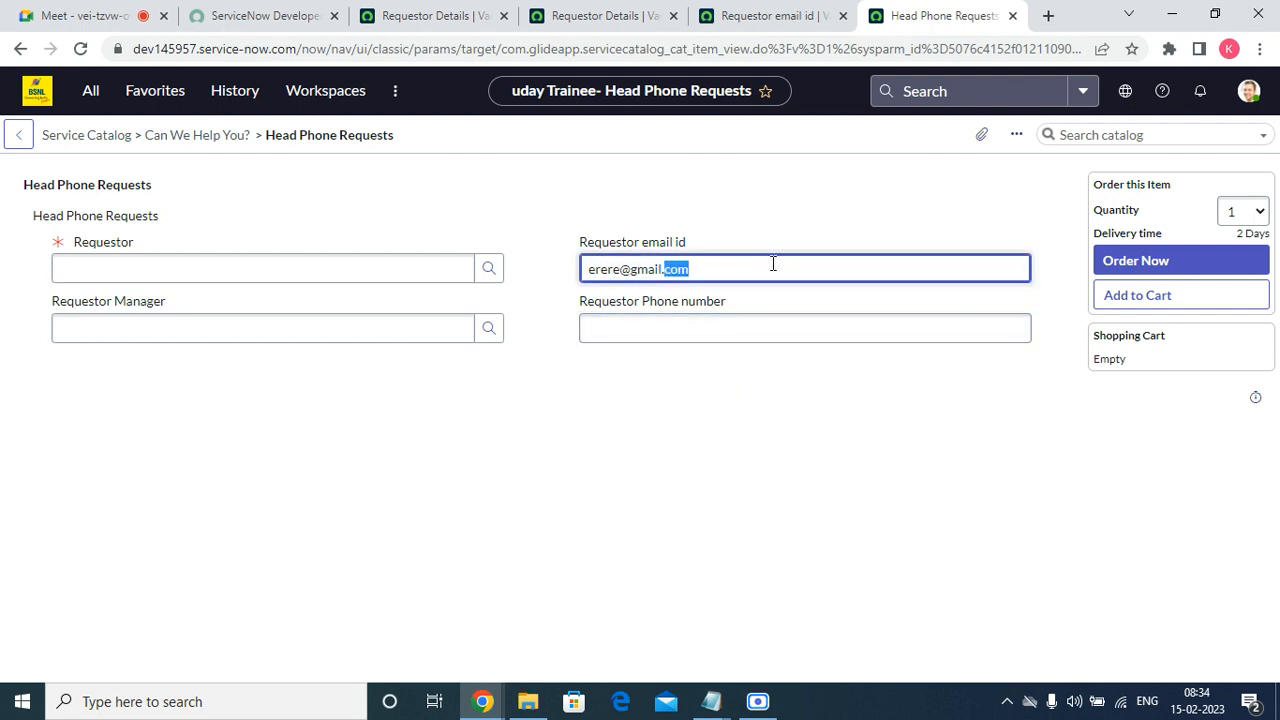
key(BackSpace)
key(BackSpace)
key(BackSpace)
key(BackSpace)
key(BackSpace)
key(BackSpace)
key(BackSpace)
key(BackSpace)
key(BackSpace)
key(BackSpace)
key(BackSpace)
key(BackSpace)
key(BackSpace)
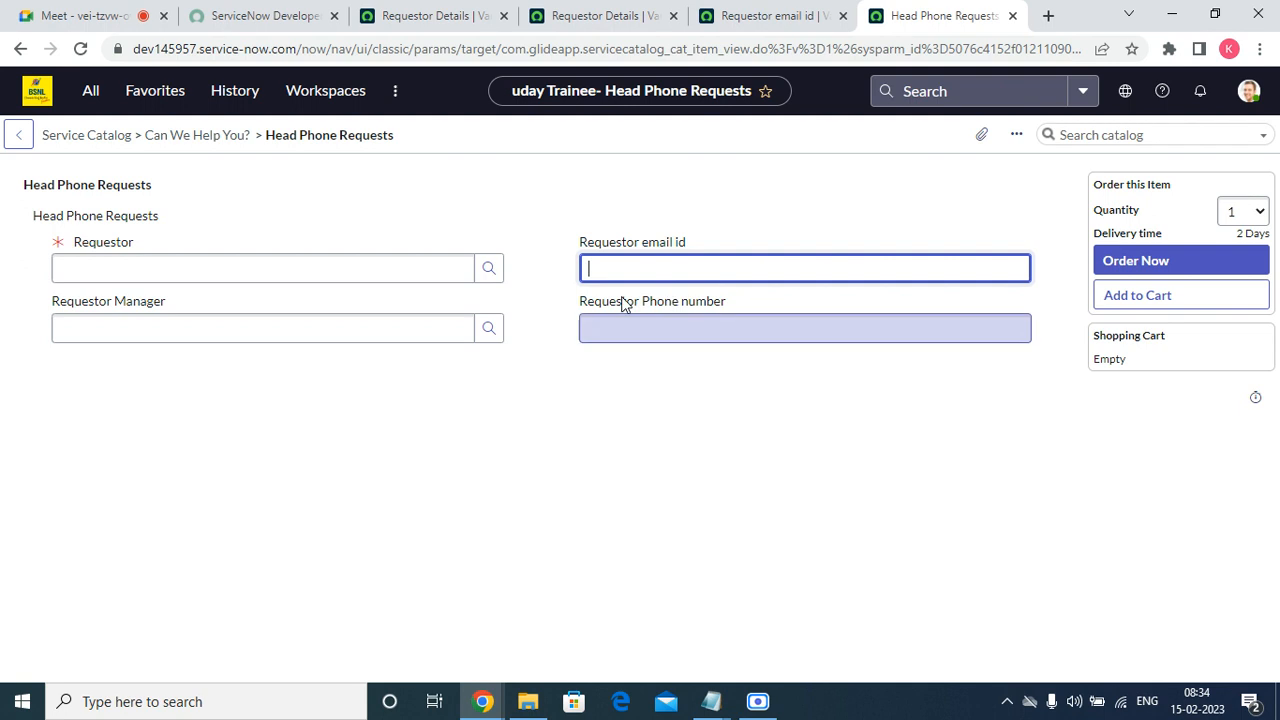
Close the Requestor email id variable and open the Requestor Phone number variable from the Requestor Details variable set in a new browser tab.
click(742, 22)
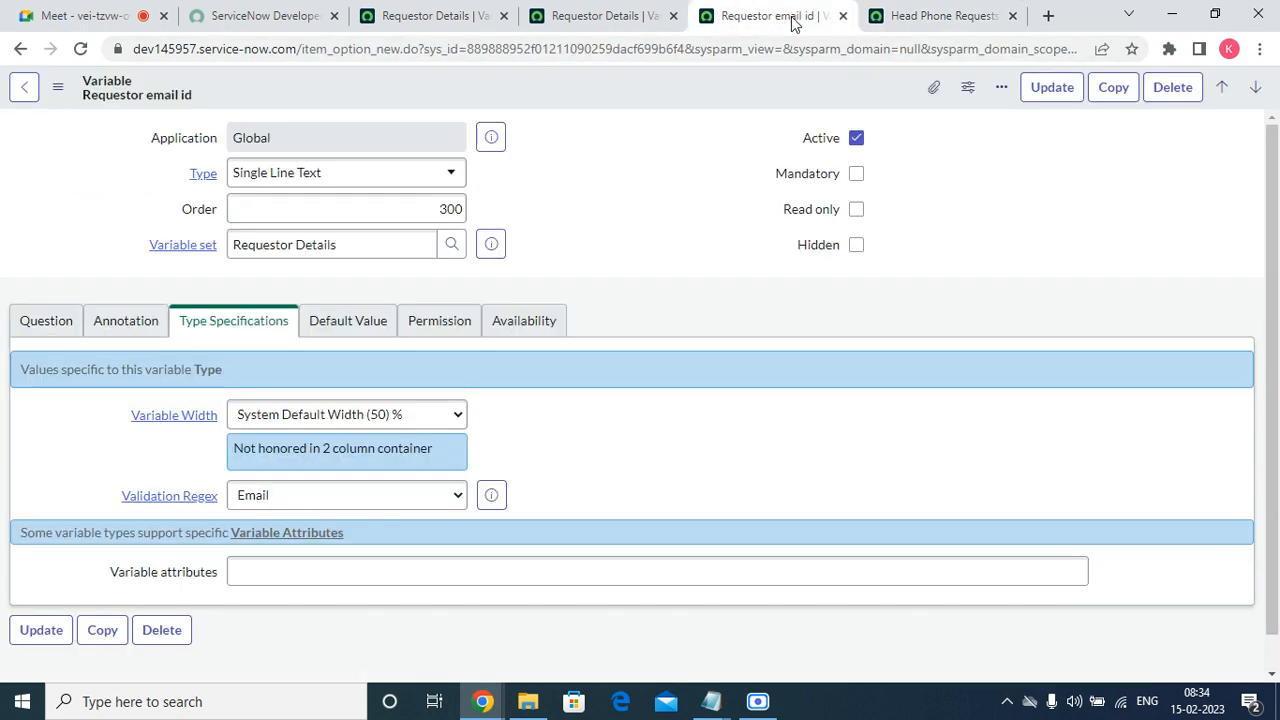
click(843, 16)
click(615, 22)
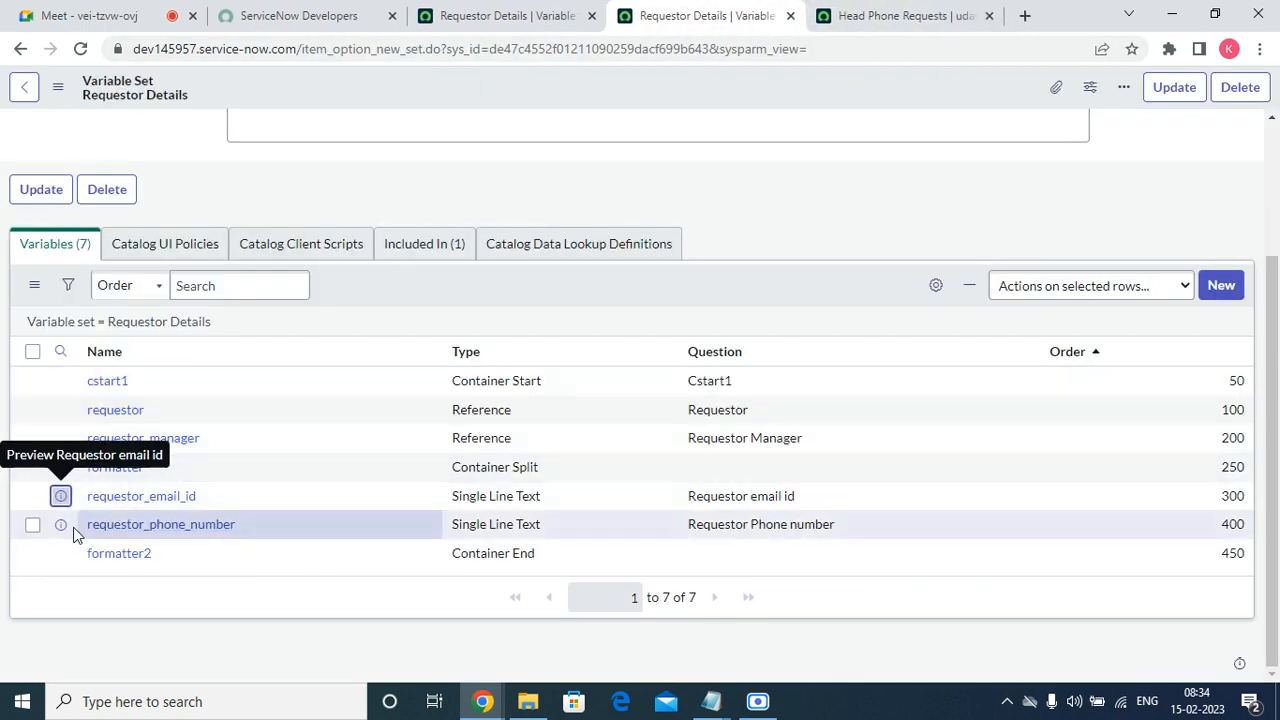
right_click(56, 524)
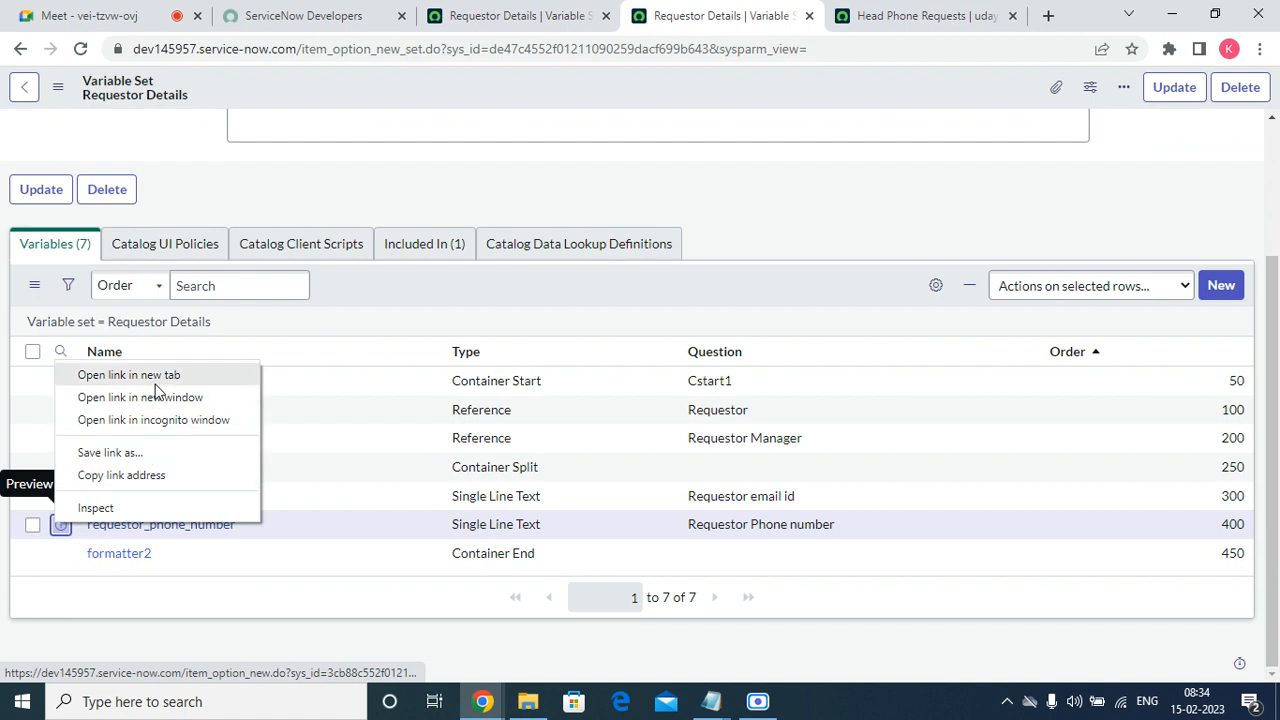
click(128, 375)
click(735, 18)
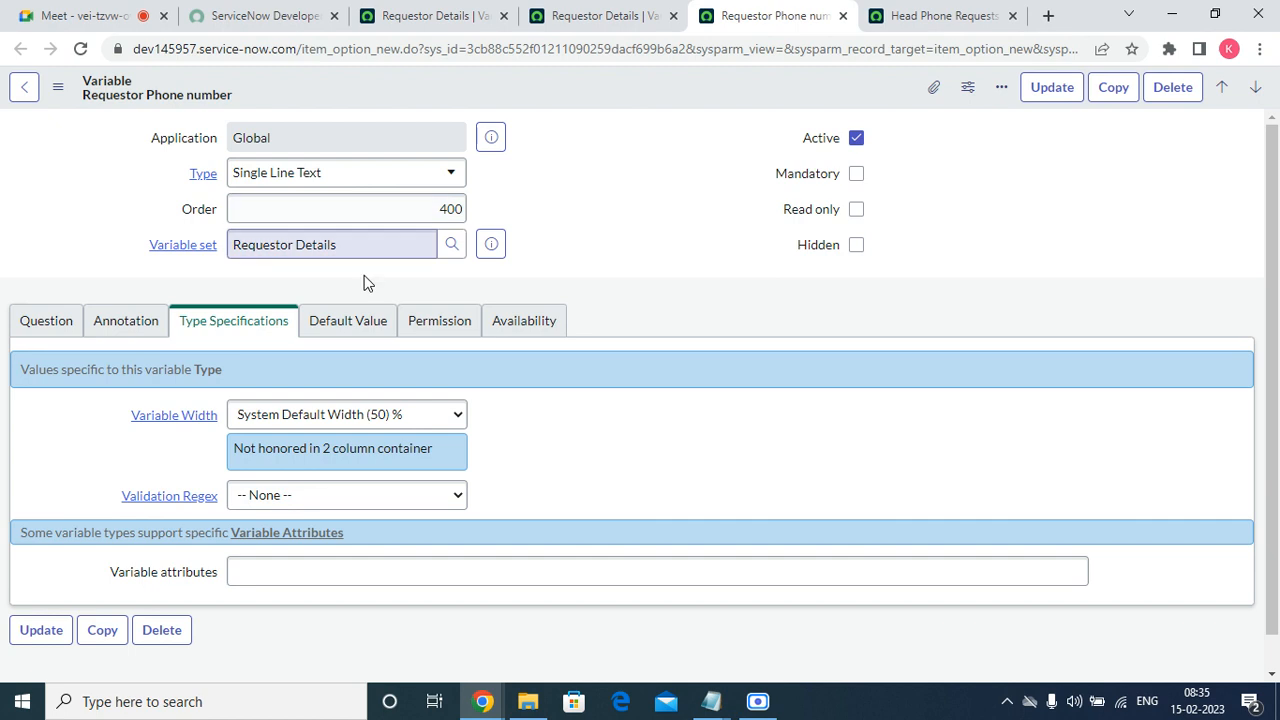
Set the Requestor Phone number variable's validation regex to Number and update the record.
click(298, 495)
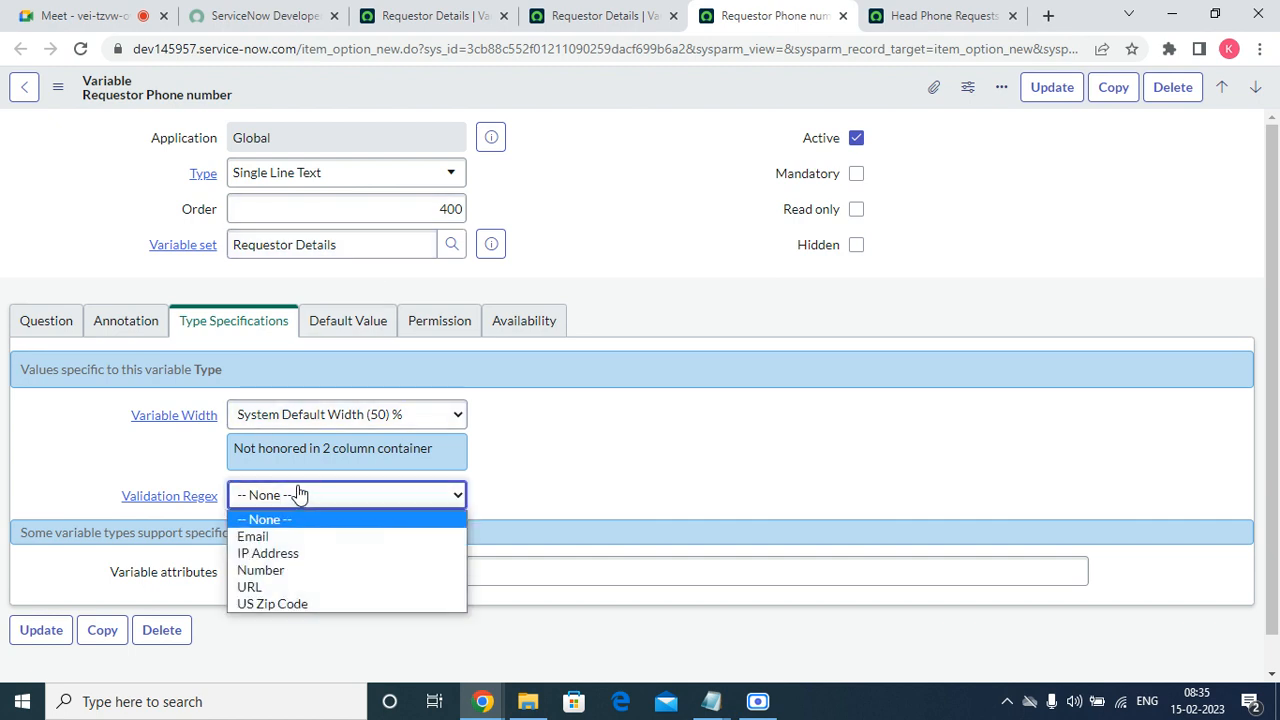
click(285, 572)
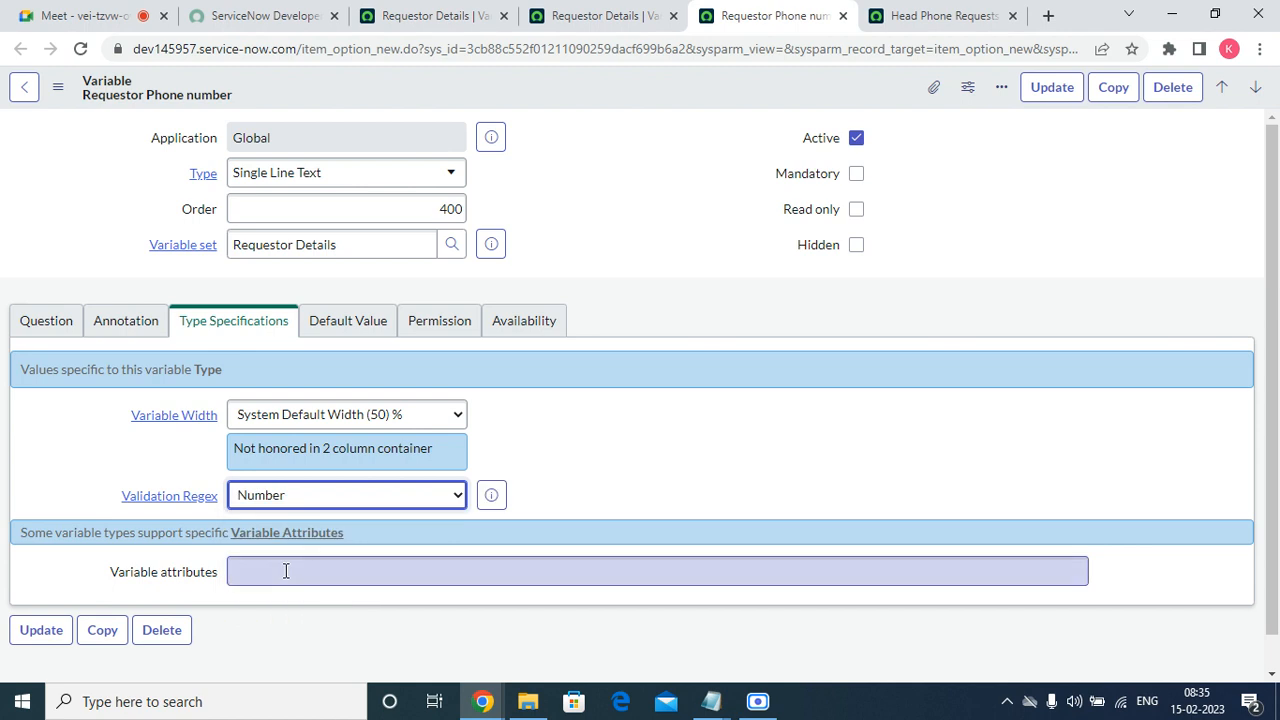
click(1051, 87)
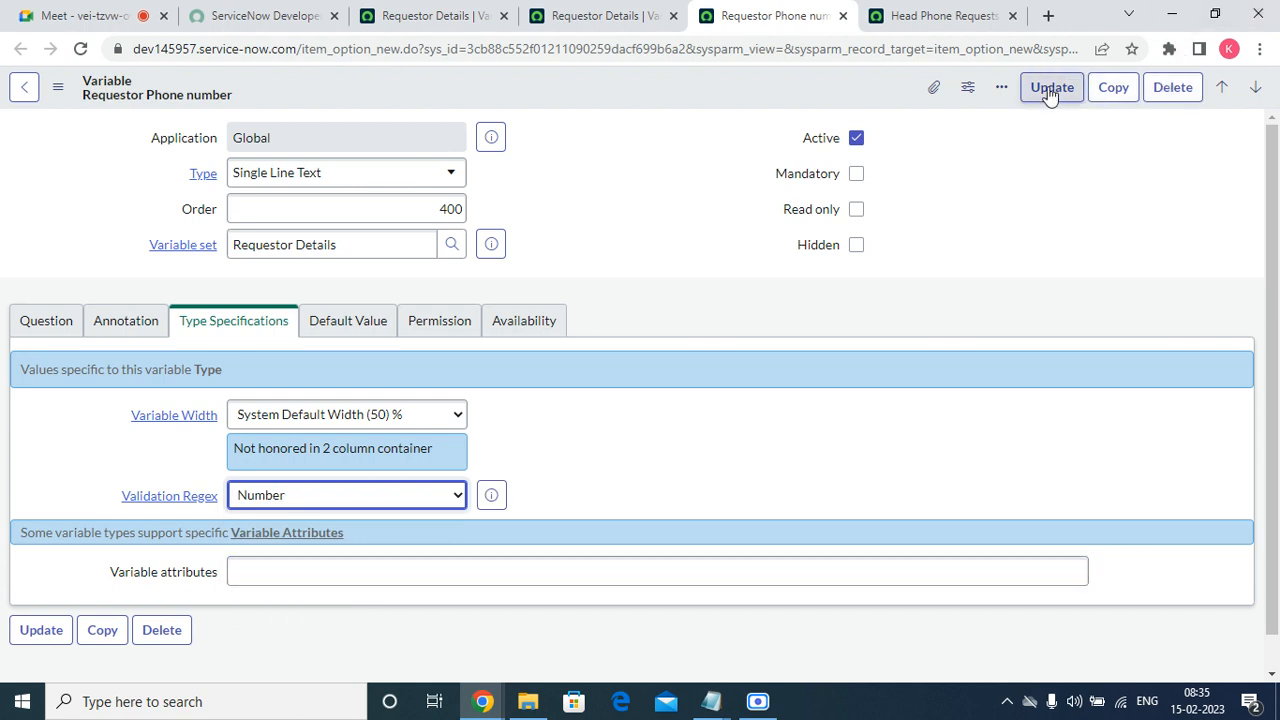
Reload the Head Phone Requests order form and test the Requestor Phone number field's validation with the text "wwqw".
click(612, 22)
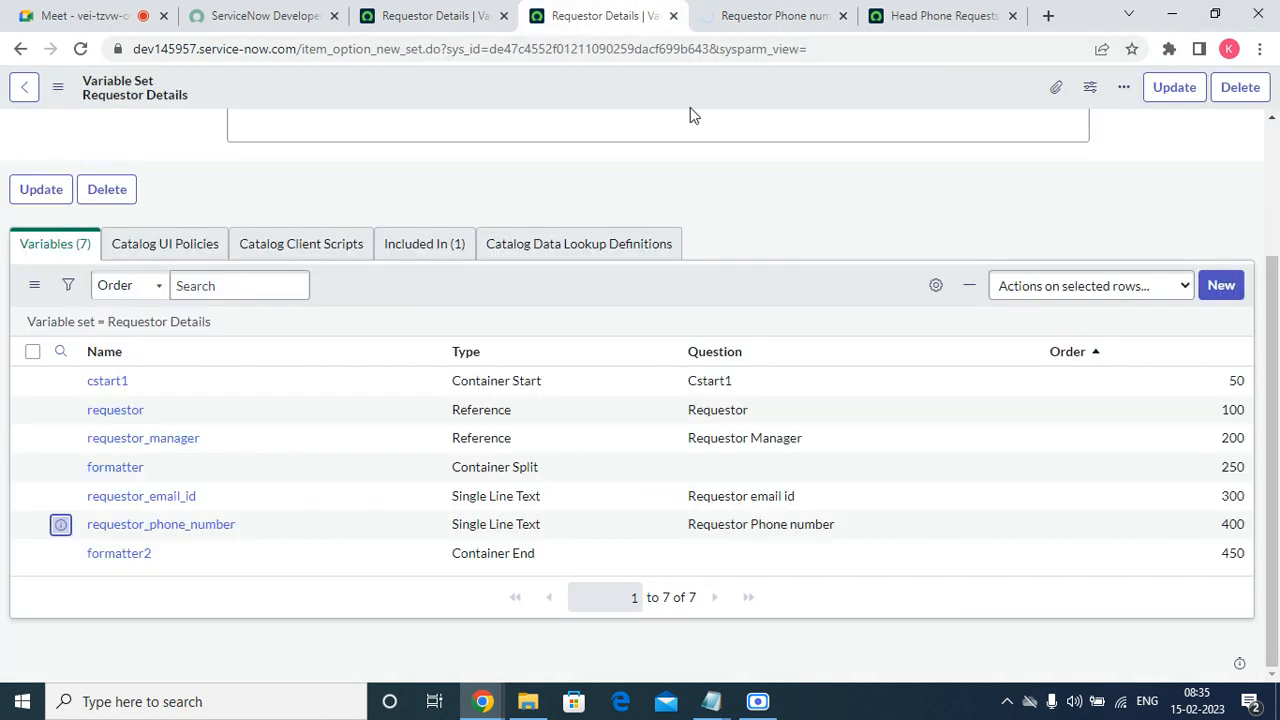
click(905, 16)
right_click(303, 171)
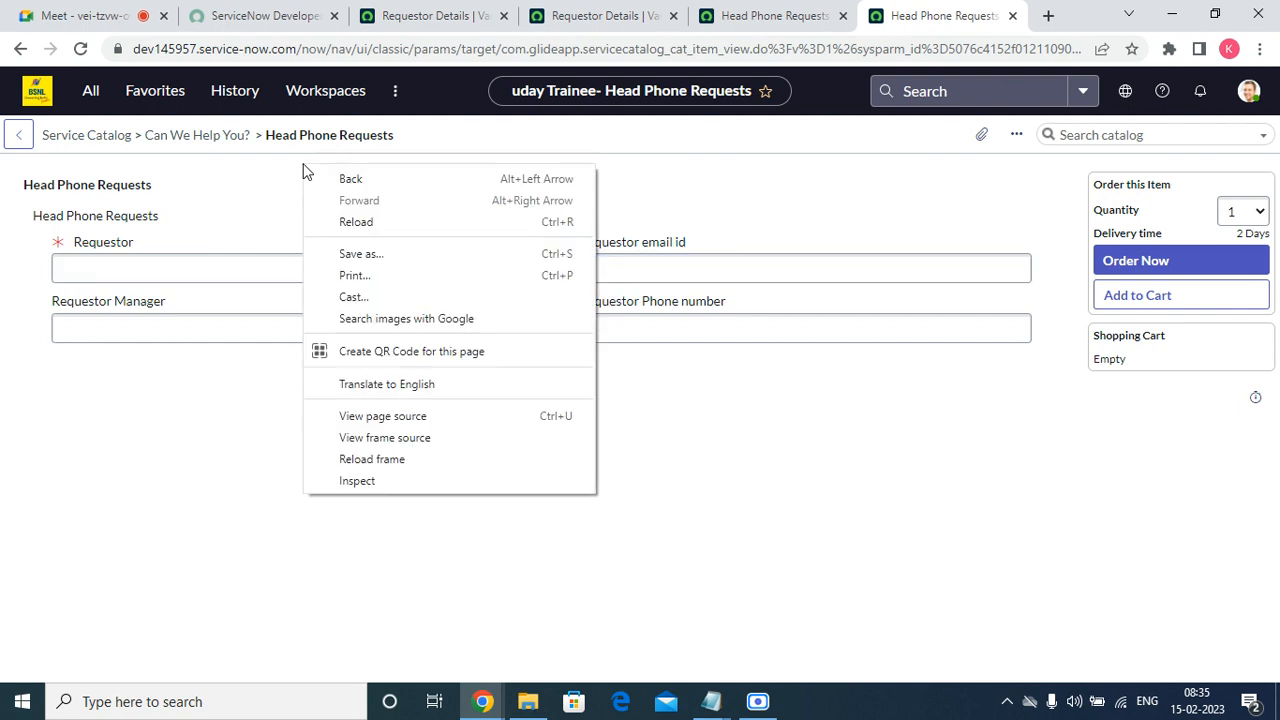
click(376, 226)
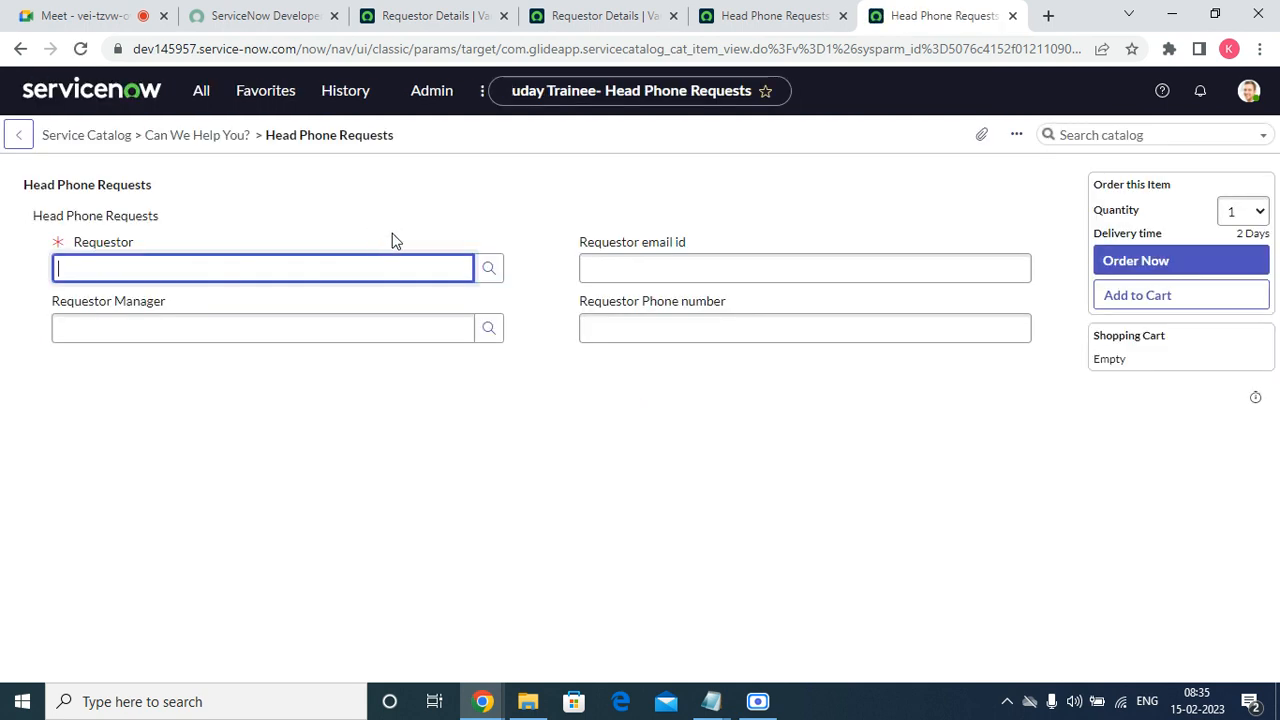
click(637, 329)
text(wwqw)
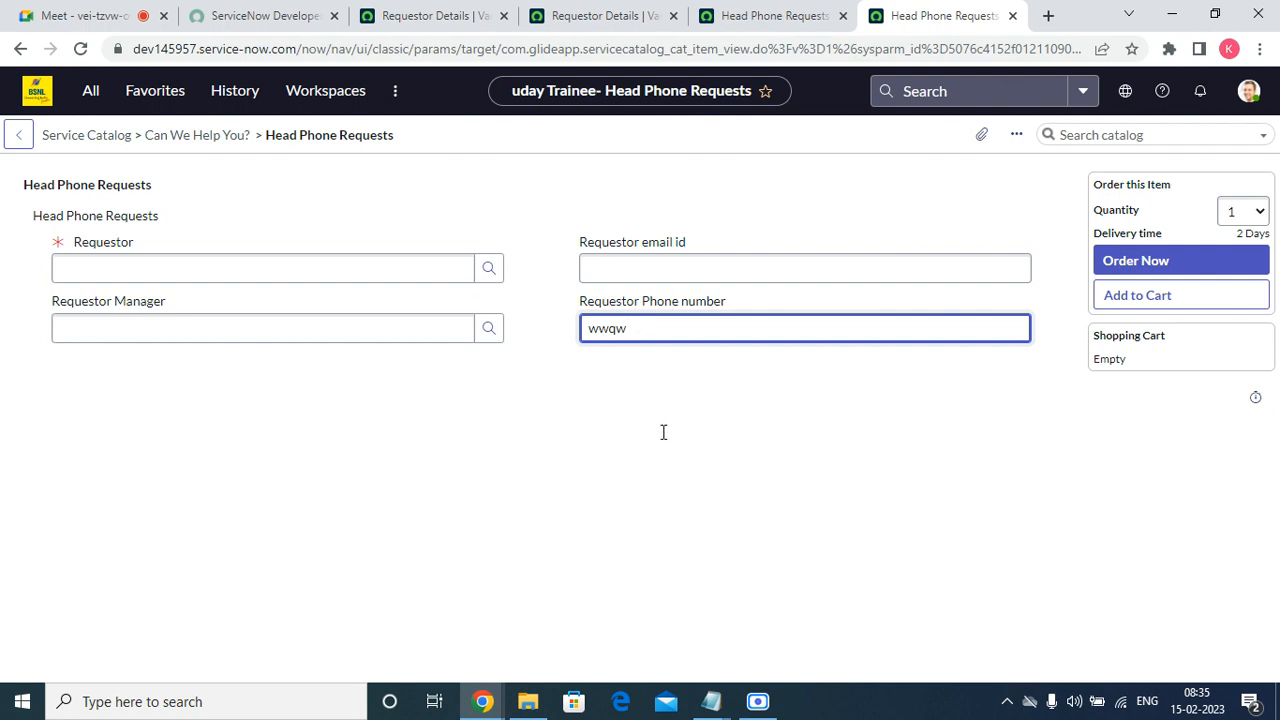
key(Tab)
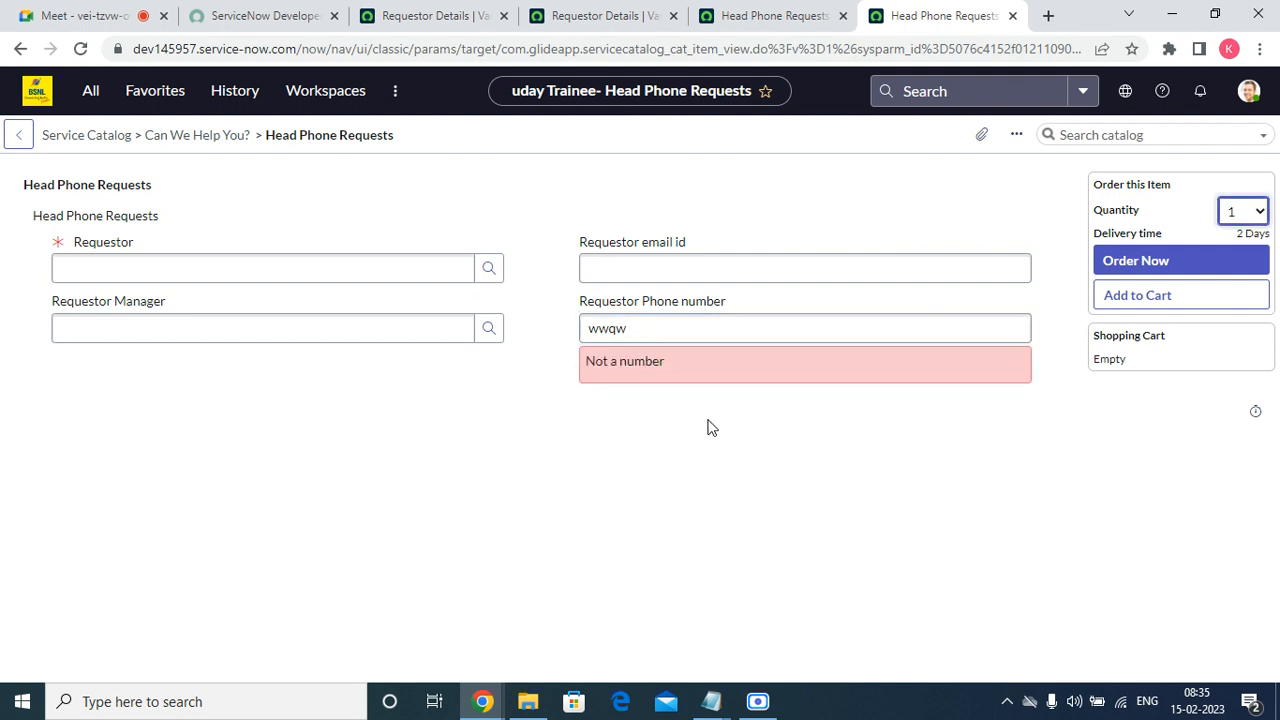
triple_click(669, 360)
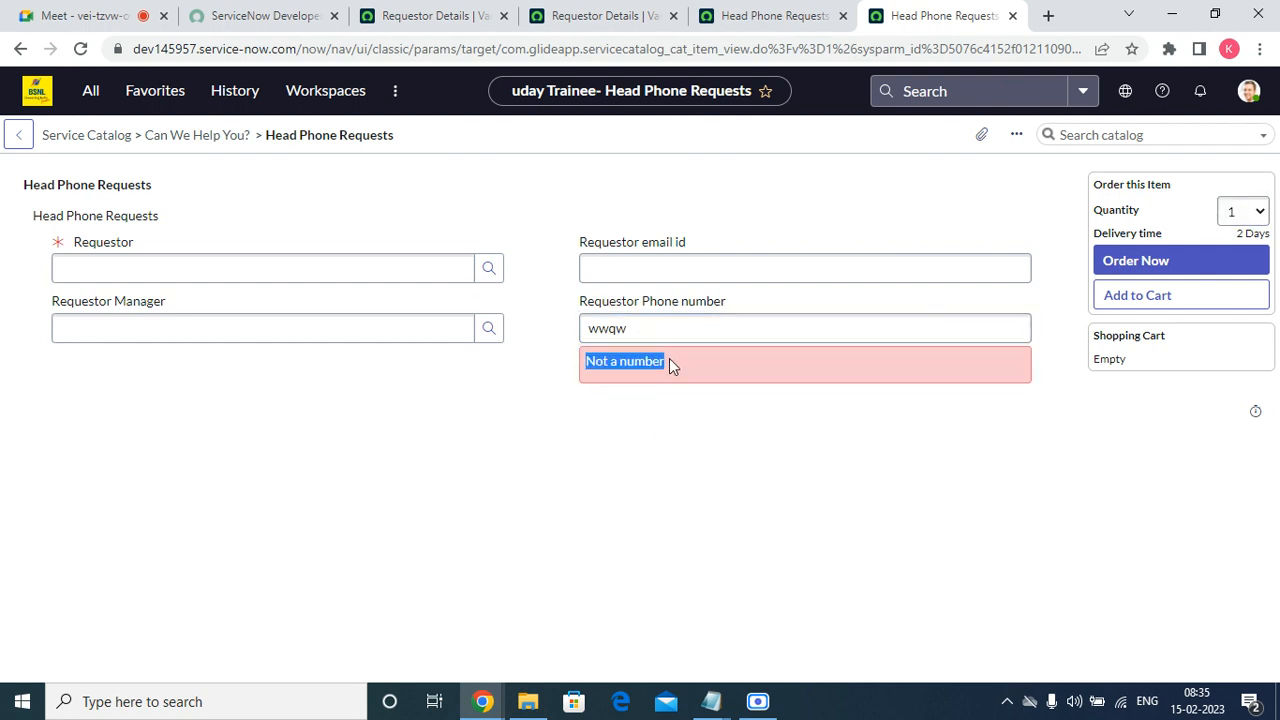
Replace the Requestor Phone number test text with a four-digit numeric value to check the validation.
click(670, 331)
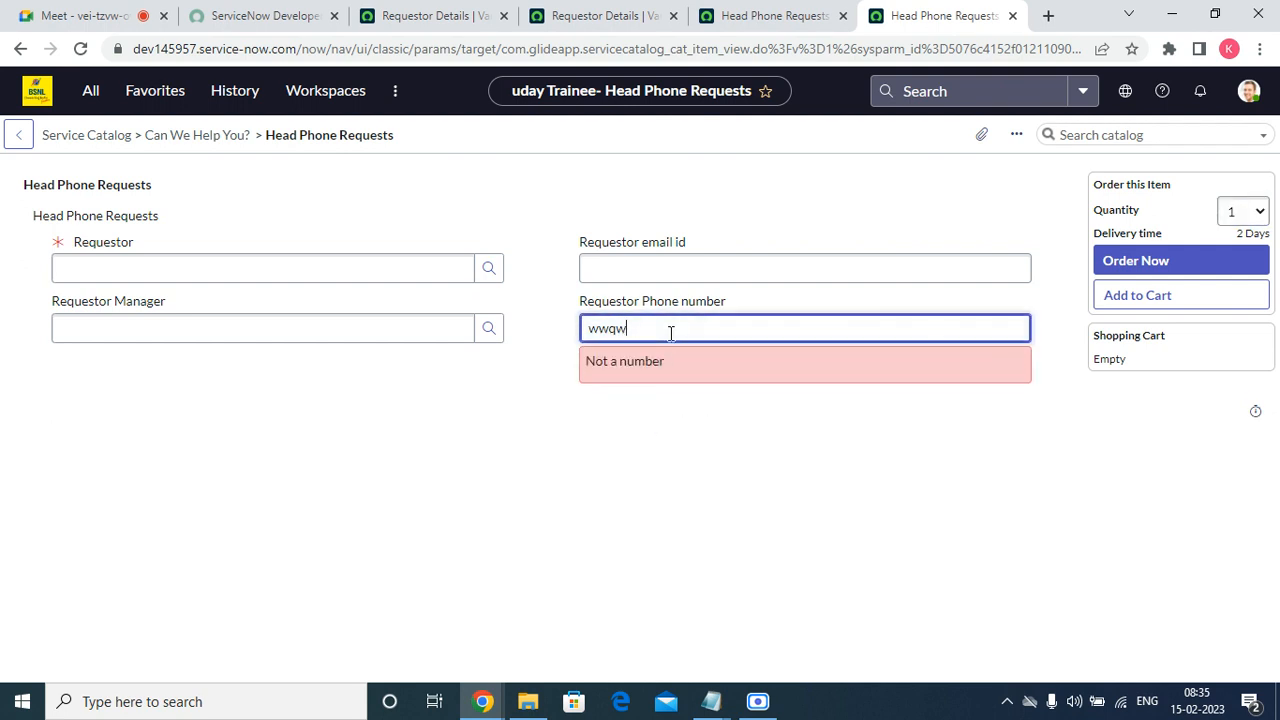
double_click(670, 333)
text(1234)
click(332, 552)
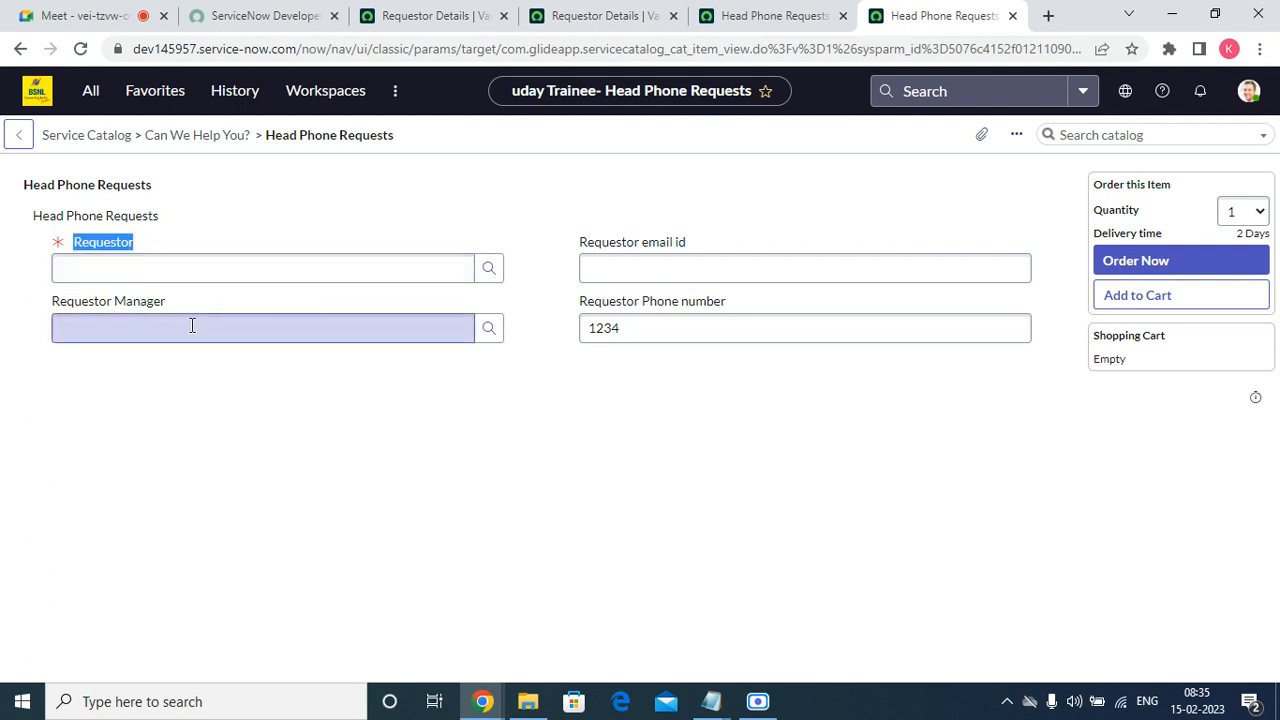
click(114, 299)
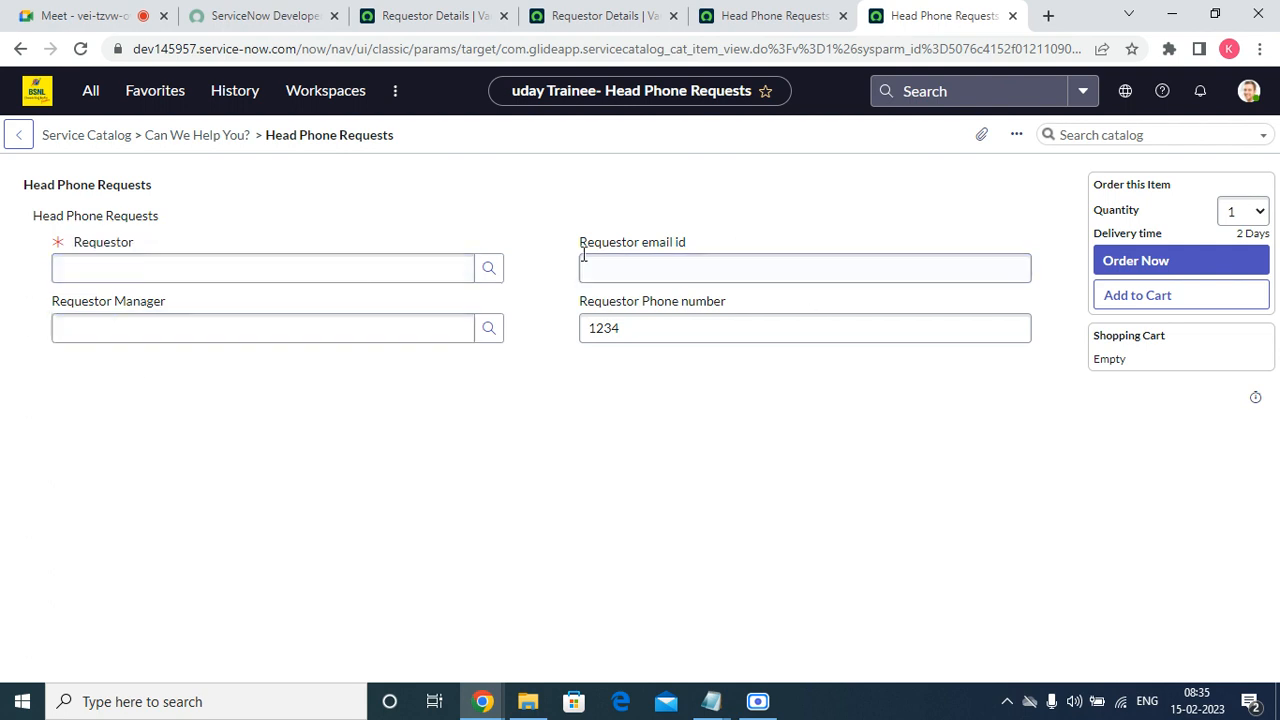
drag(583, 250, 517, 314)
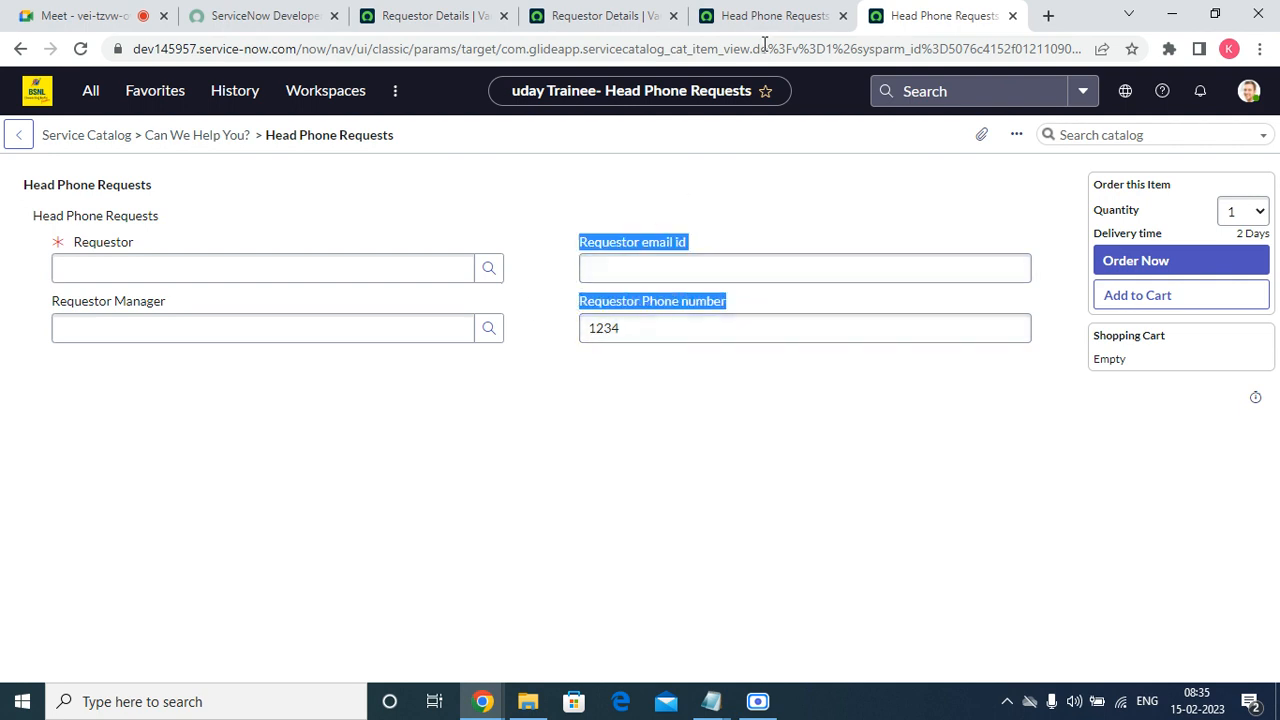
click(615, 15)
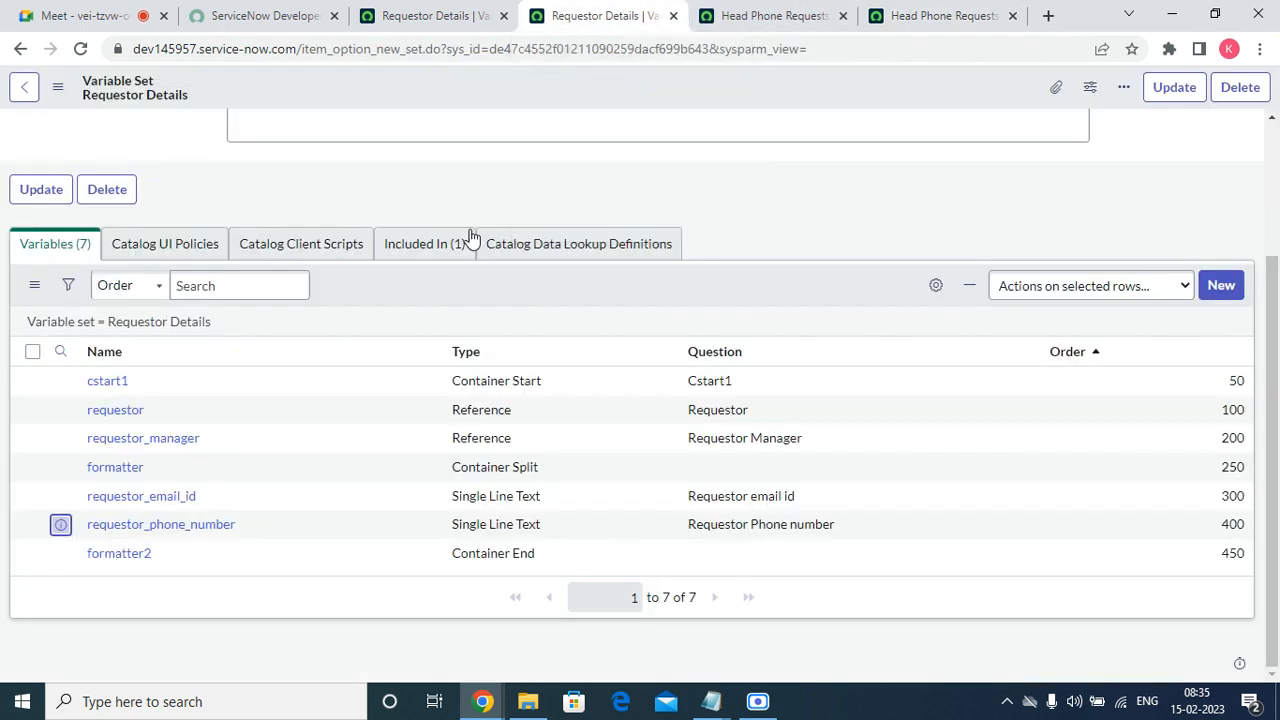
click(770, 15)
click(900, 15)
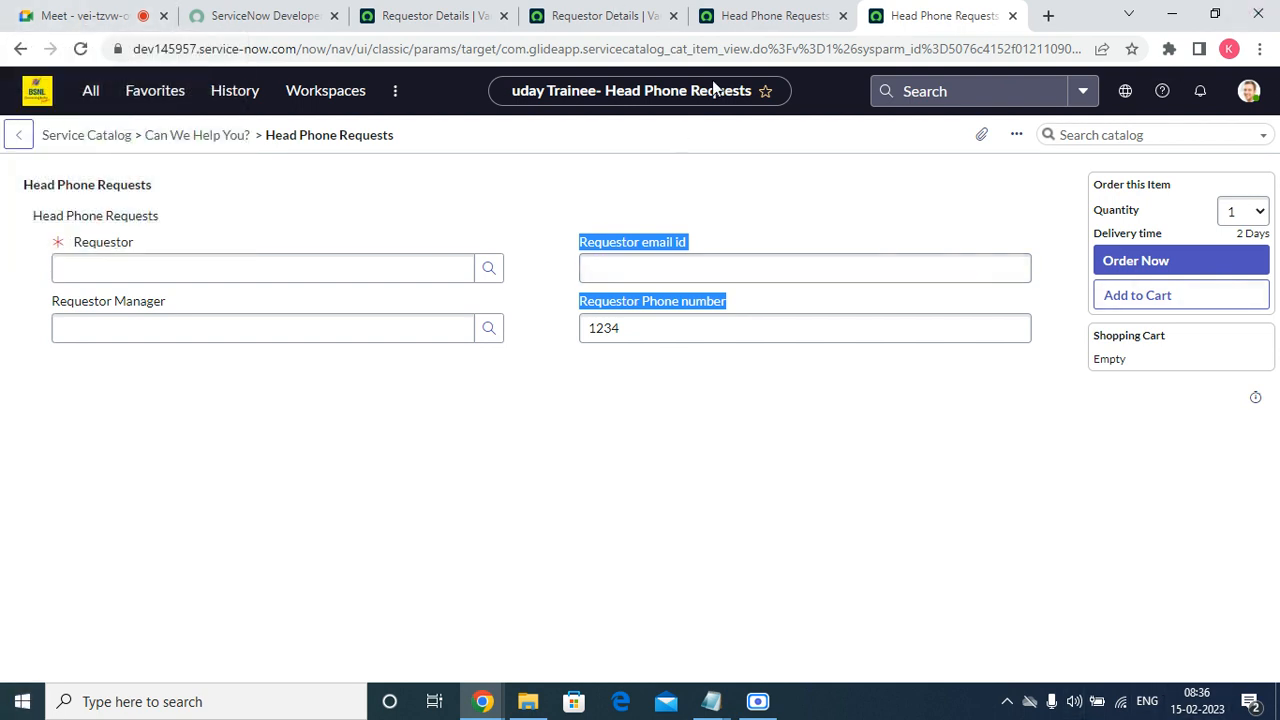
click(760, 15)
Start a new catalog UI policy for the Requestor Details variable set.
click(610, 15)
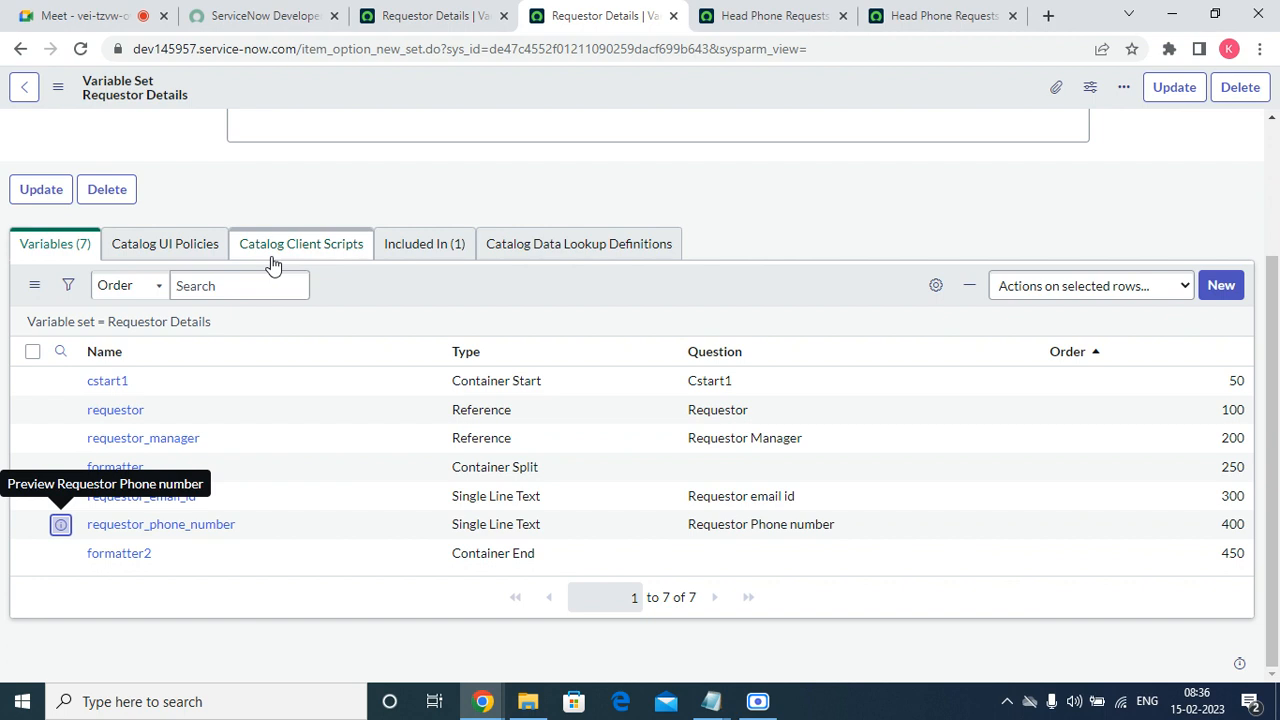
click(206, 246)
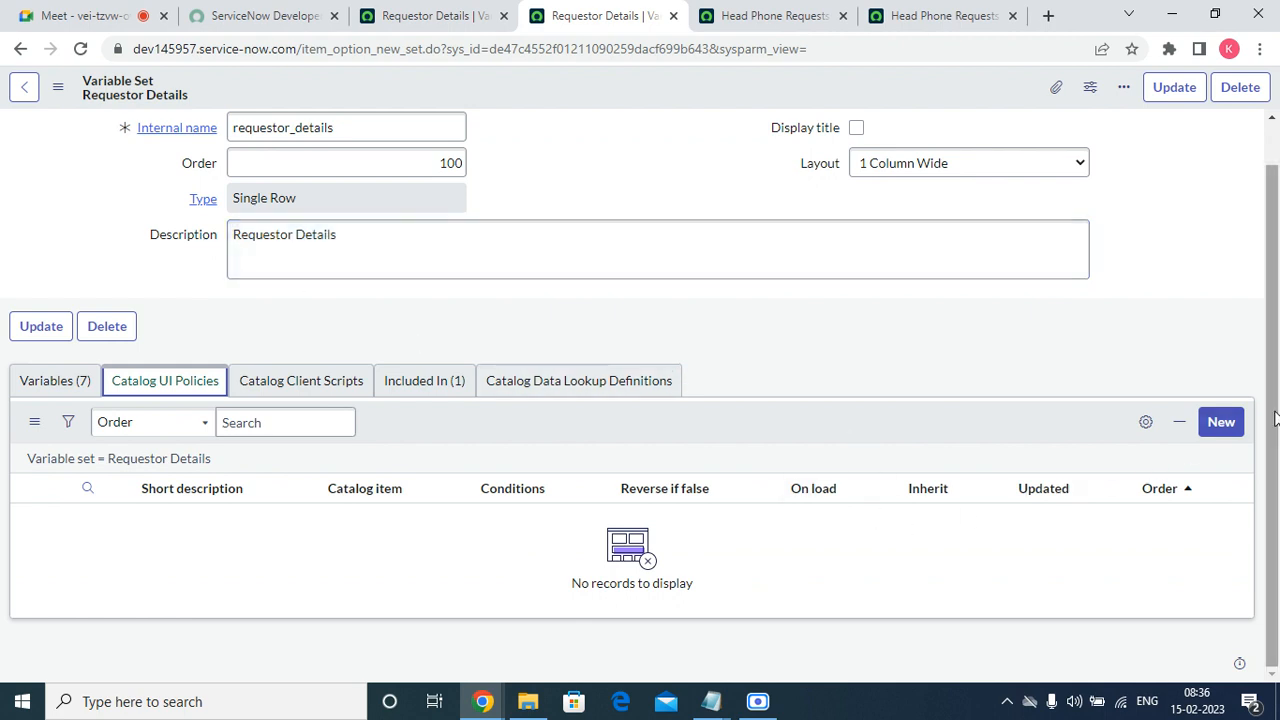
click(1237, 420)
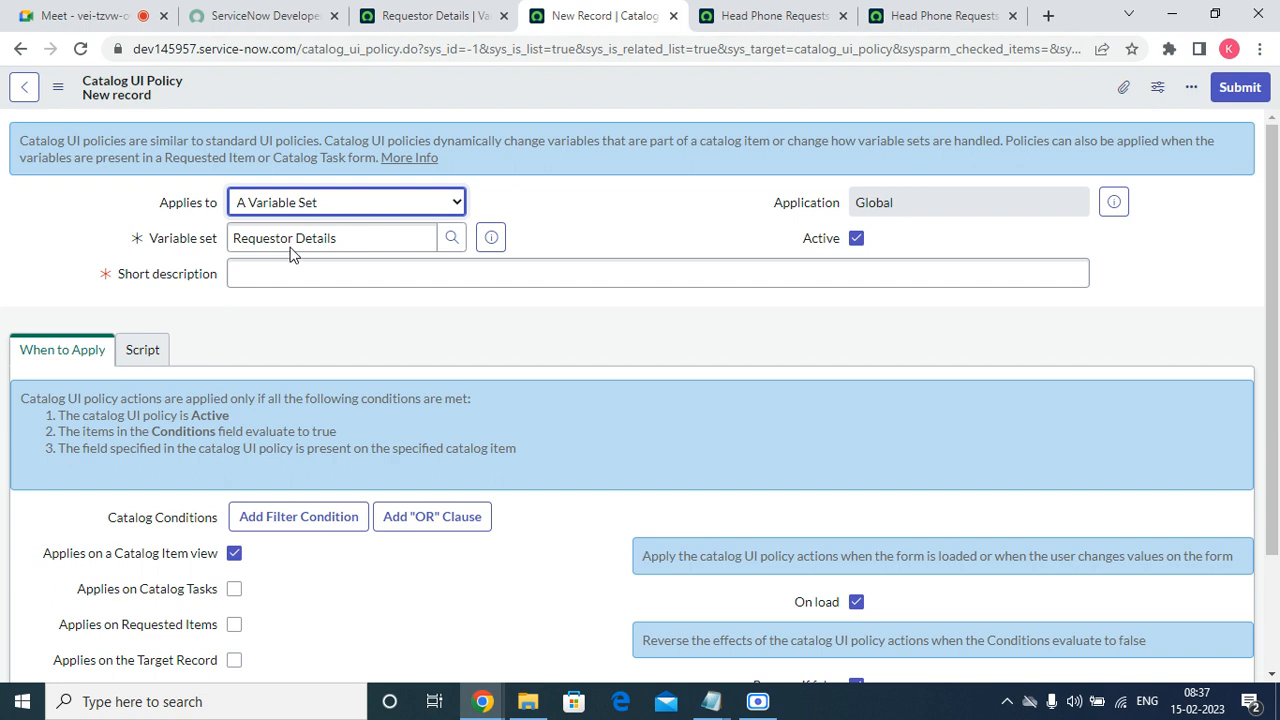
Enter "Requestor Details Visible" as the catalog UI policy's short description.
click(285, 273)
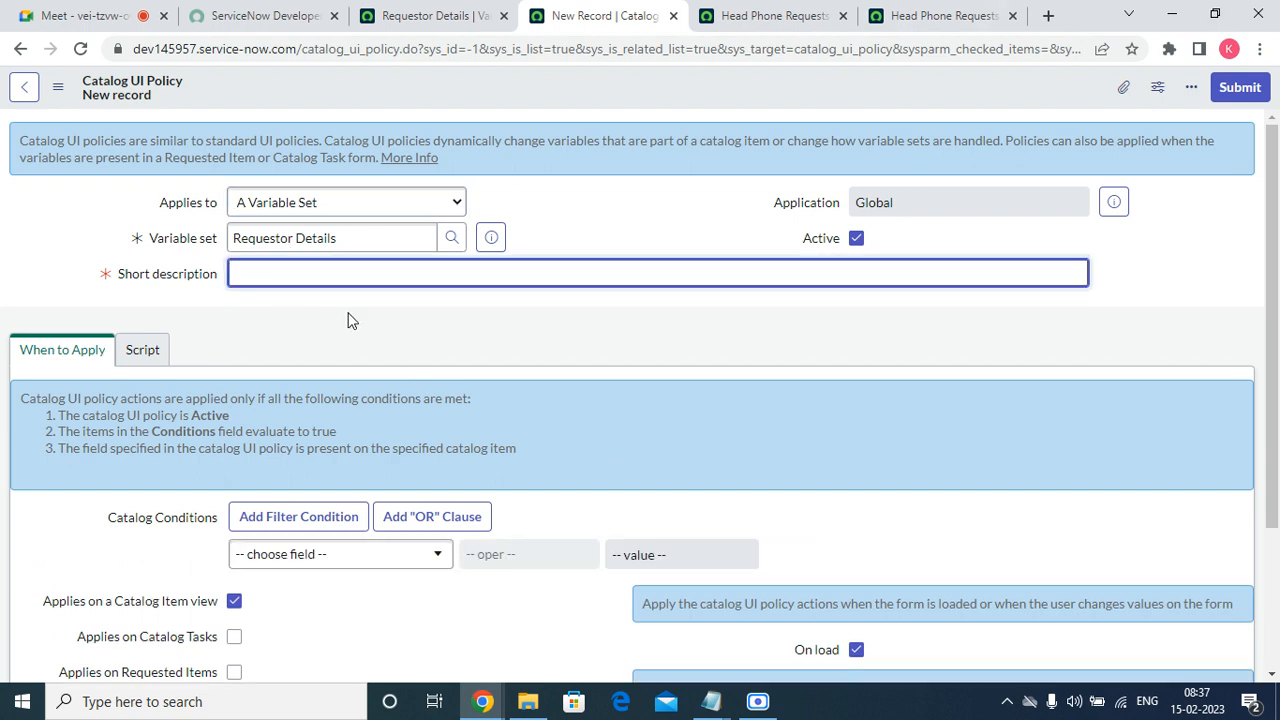
text(Requestor Details Visible)
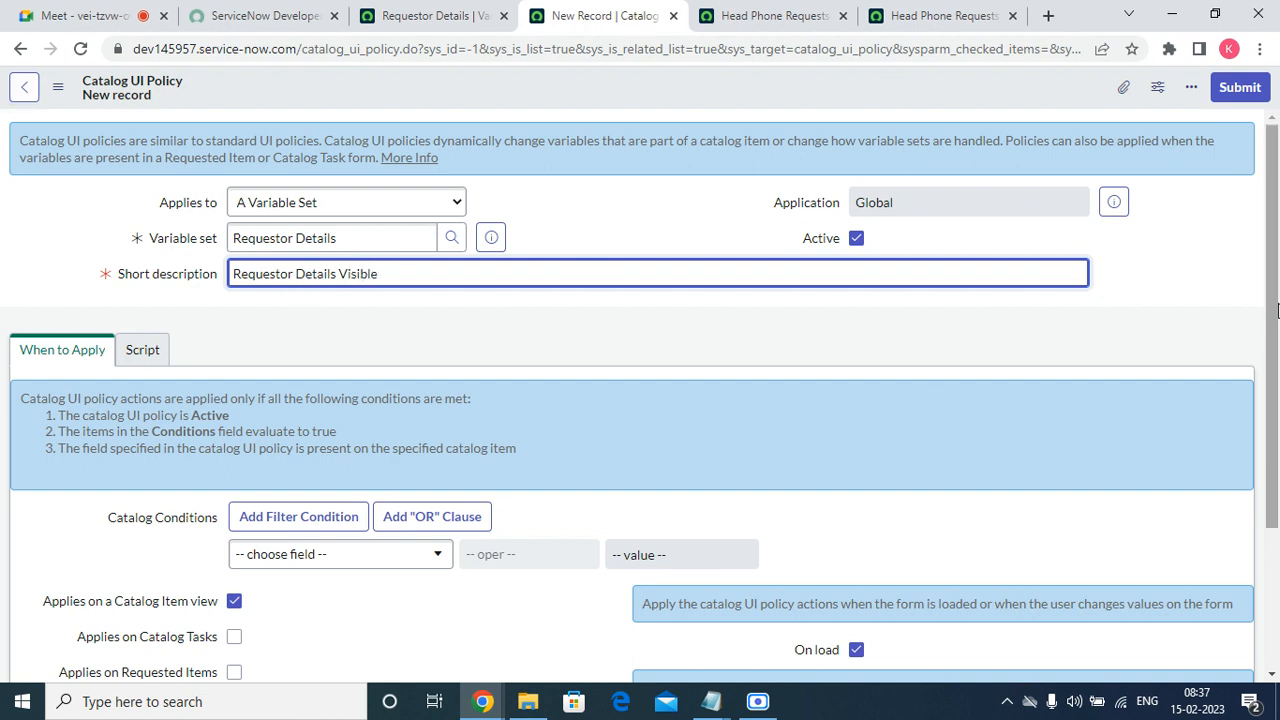
scroll(1272, 347, down, 3)
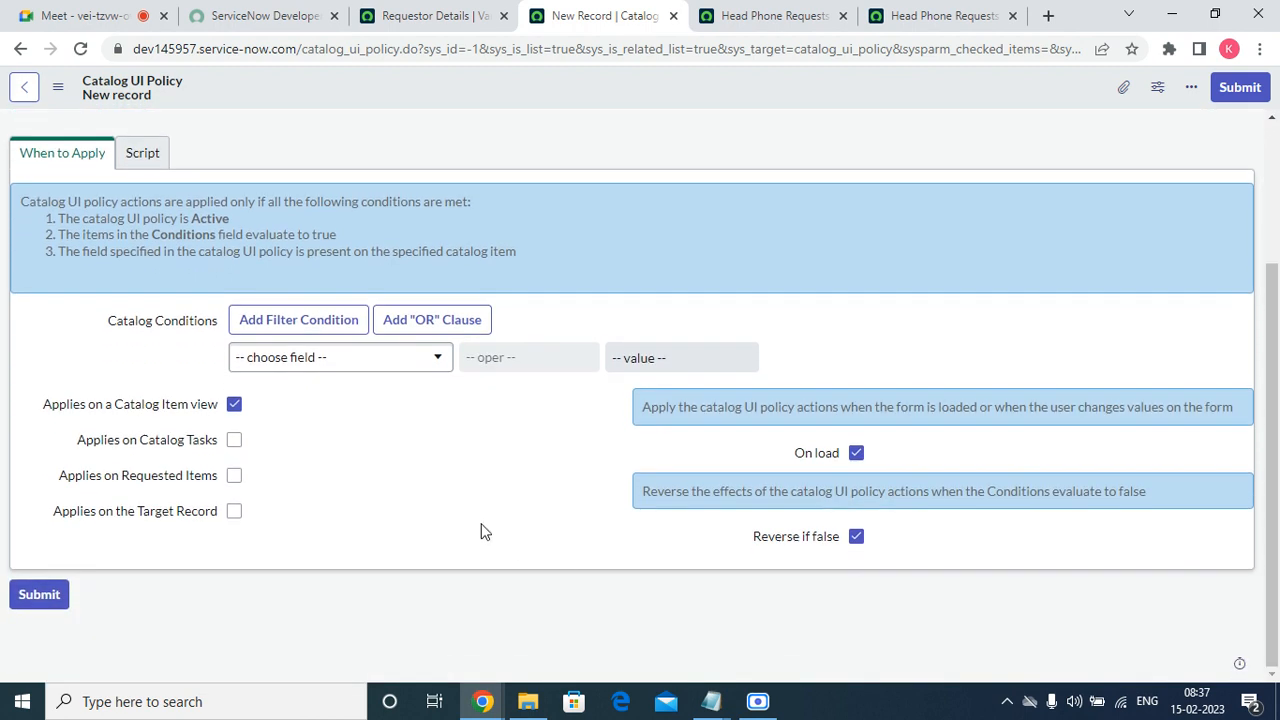
Set the catalog UI policy's condition to requestor is not empty.
mouse_move(28, 422)
mouse_down()
mouse_move(126, 417)
mouse_move(40, 418)
mouse_up()
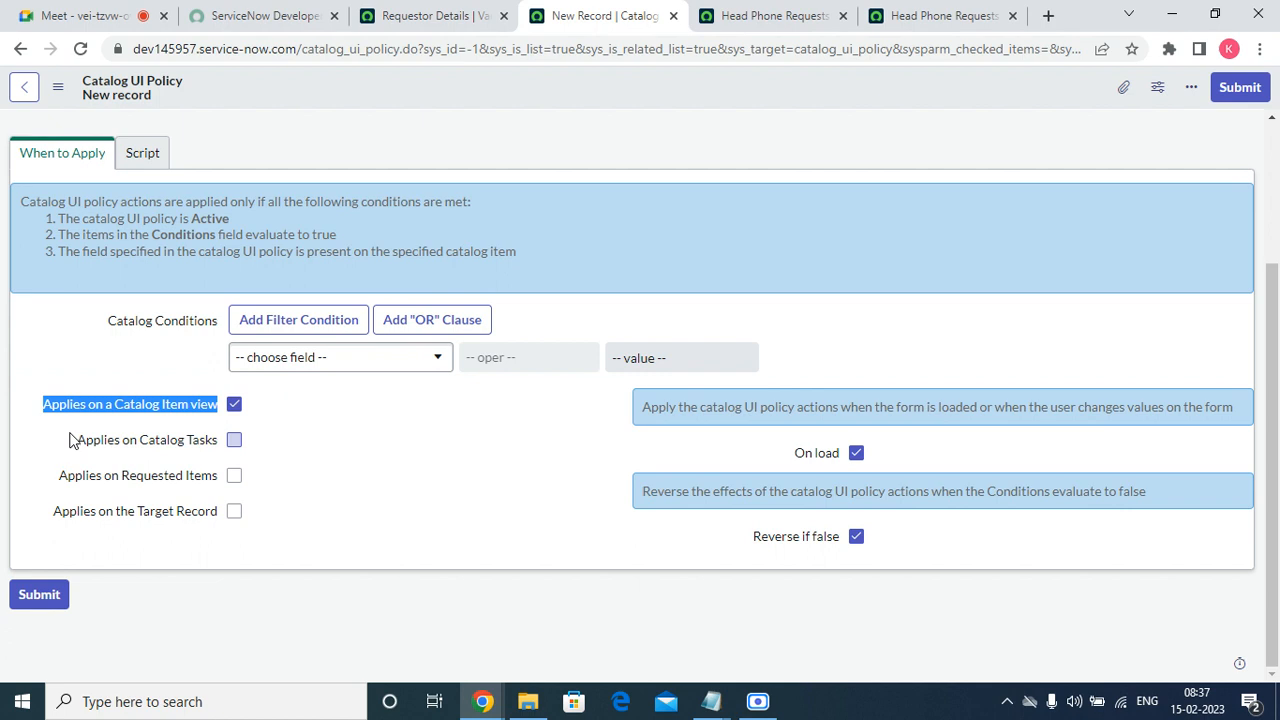
drag(76, 406, 74, 505)
scroll(366, 540, up, 2)
click(366, 554)
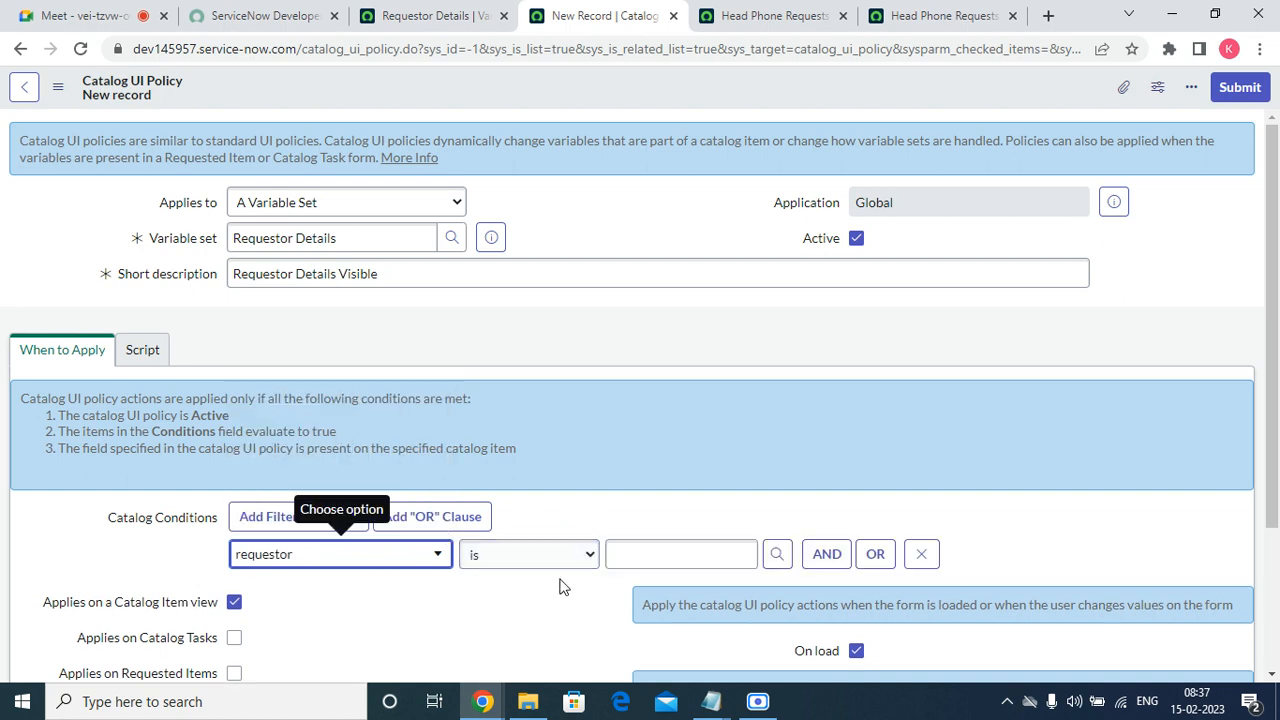
click(572, 565)
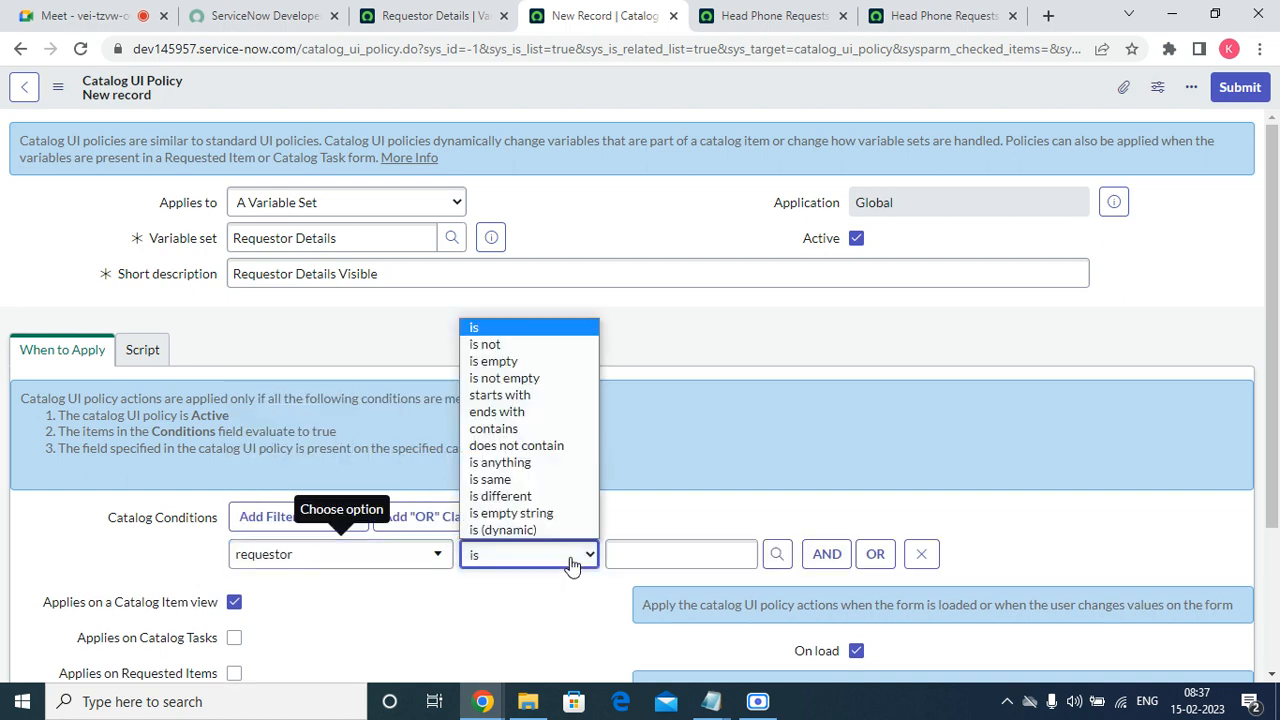
click(536, 378)
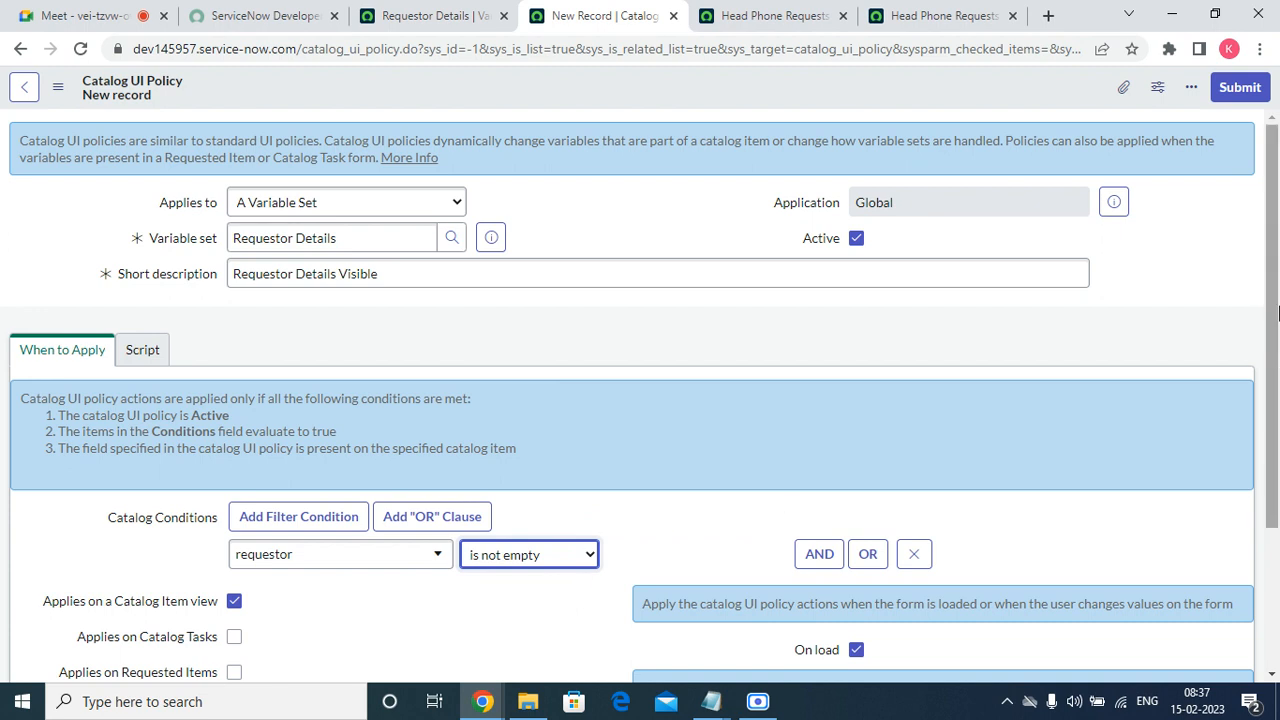
Check the policy's On load, Reverse if false and script settings, and save the catalog UI policy record.
drag(1271, 333, 1276, 474)
drag(797, 465, 848, 456)
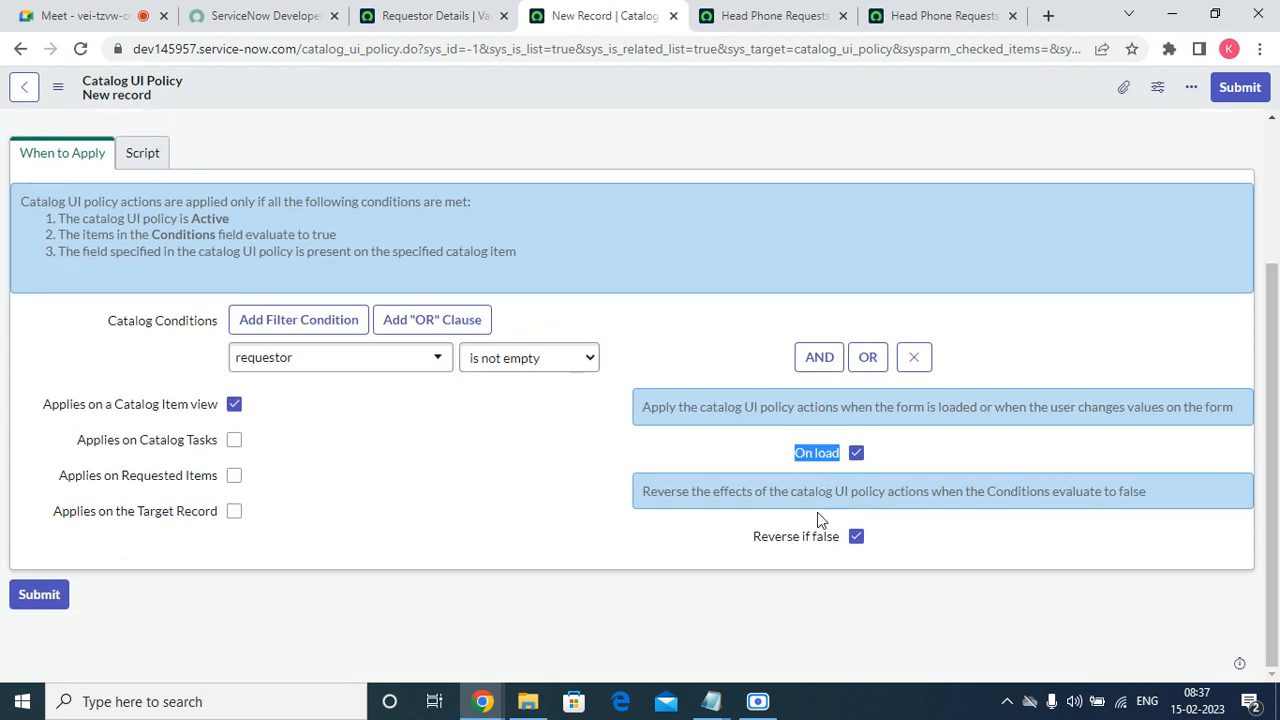
click(142, 153)
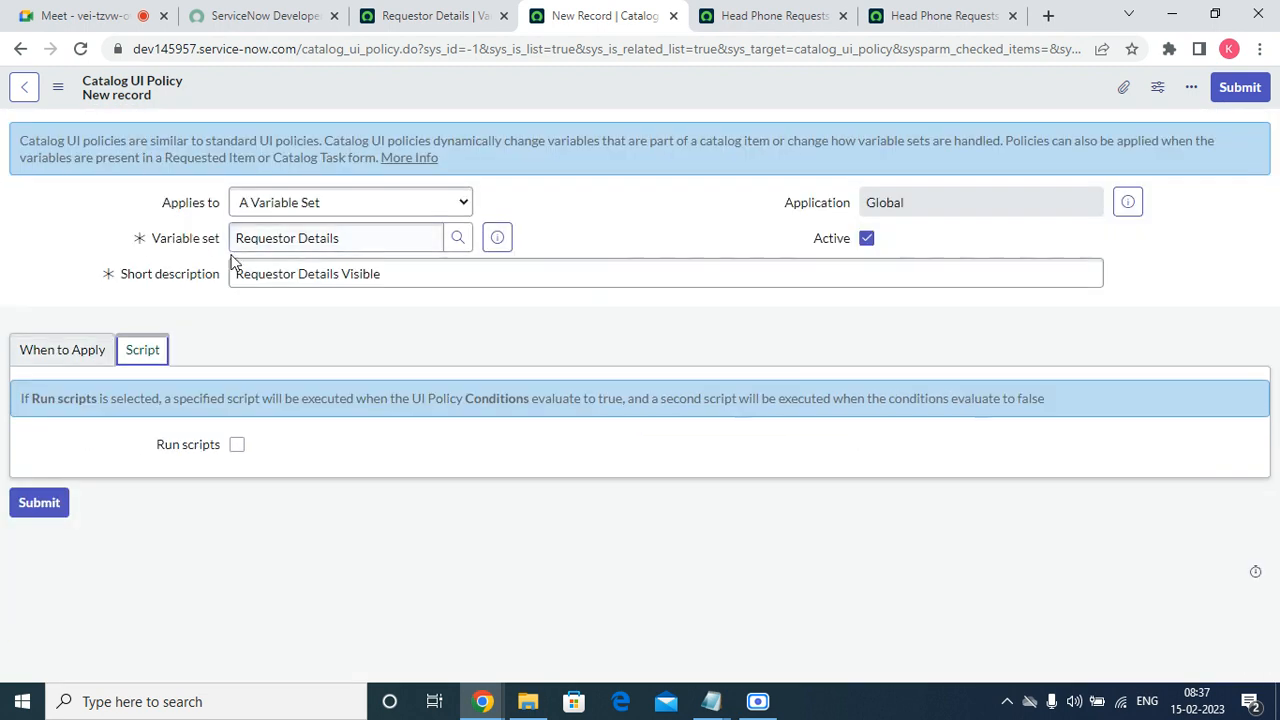
click(62, 358)
right_click(474, 88)
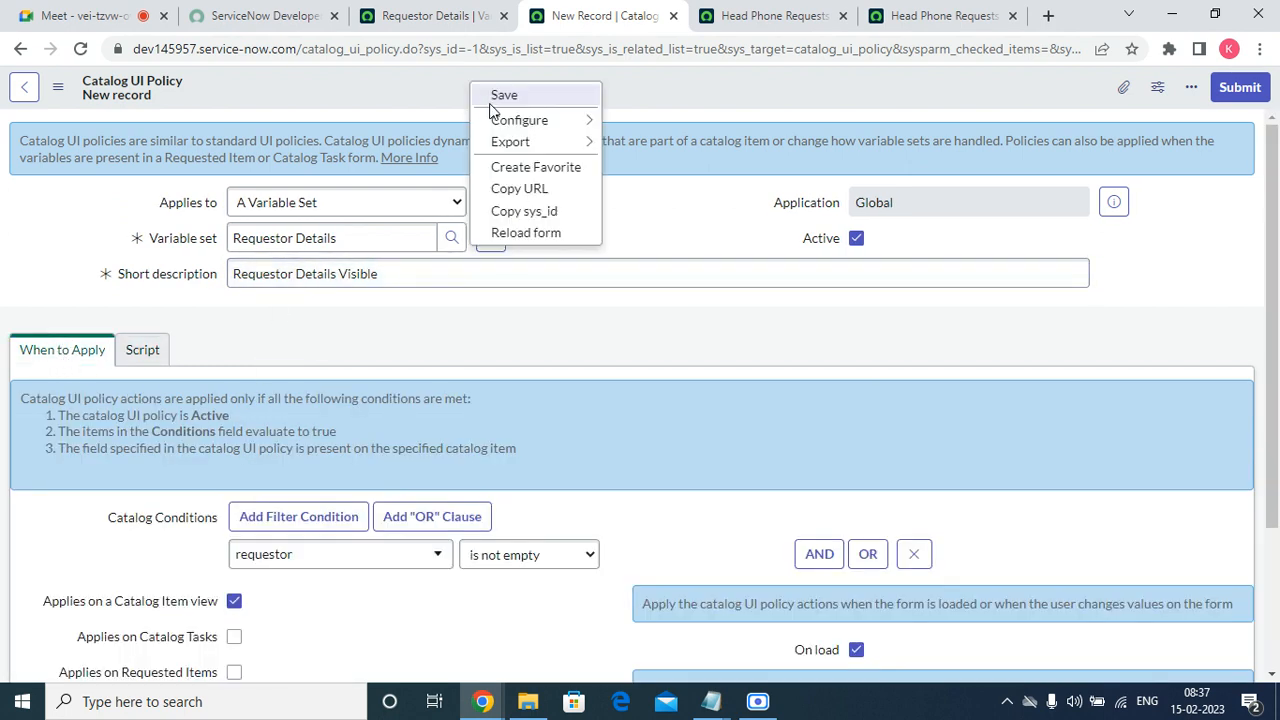
click(503, 96)
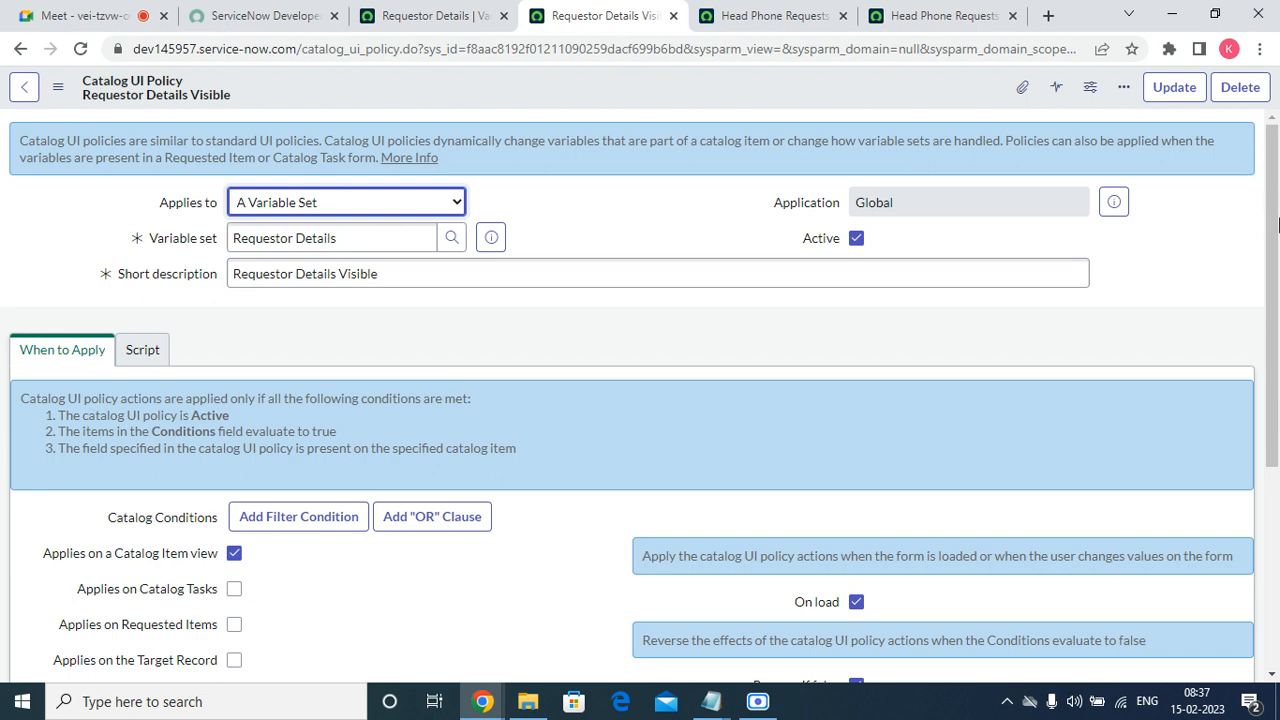
Add a catalog UI policy action for requestor_email_id with Mandatory and Visible both set to True.
drag(1266, 296, 1276, 577)
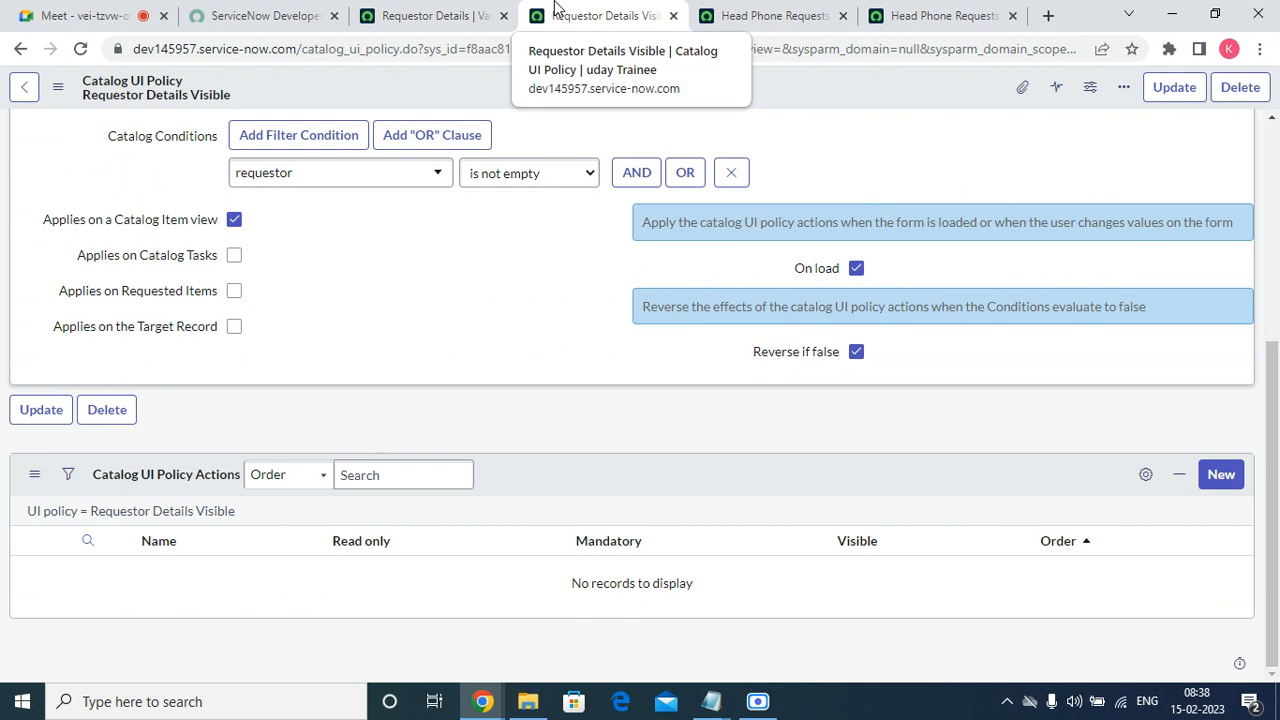
click(1205, 478)
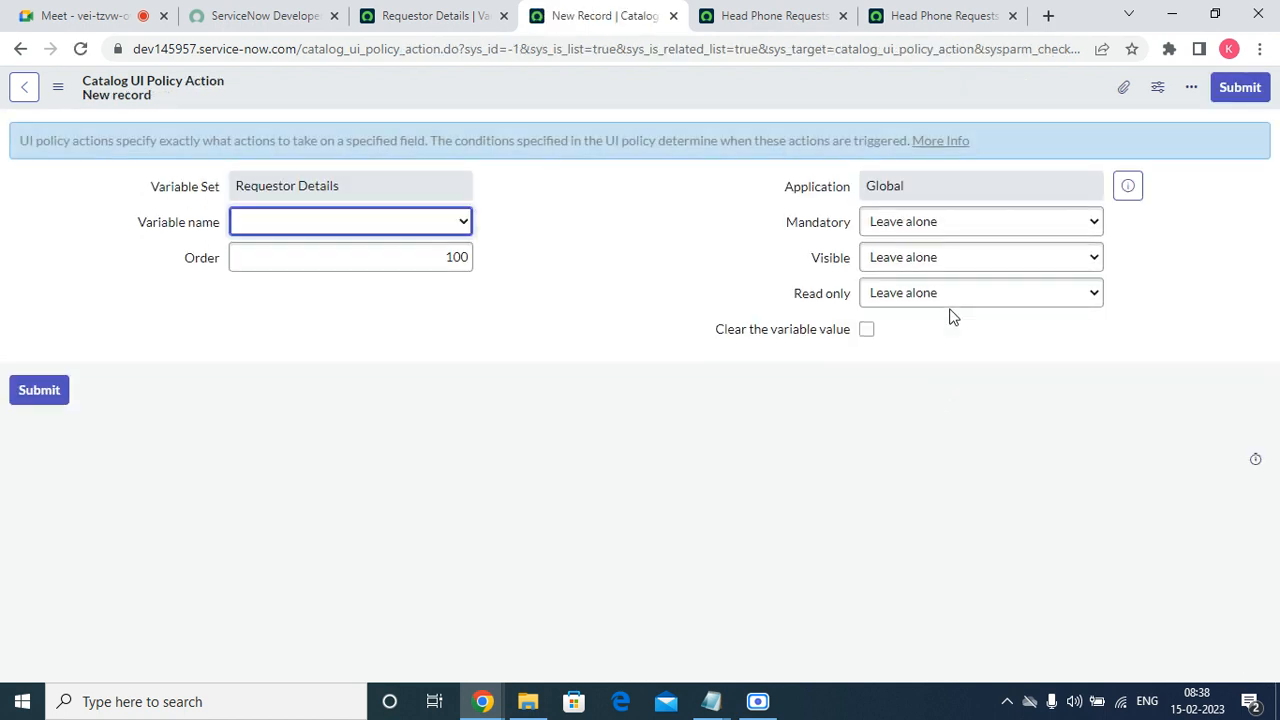
click(434, 220)
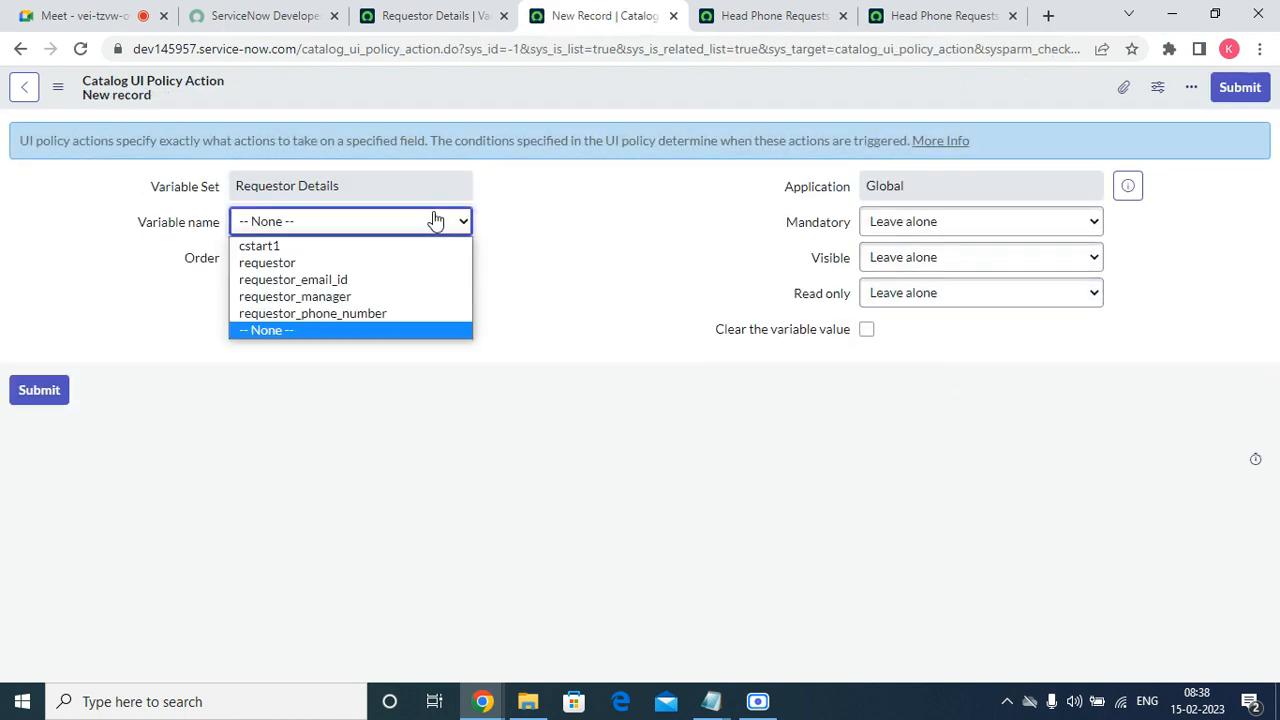
click(354, 281)
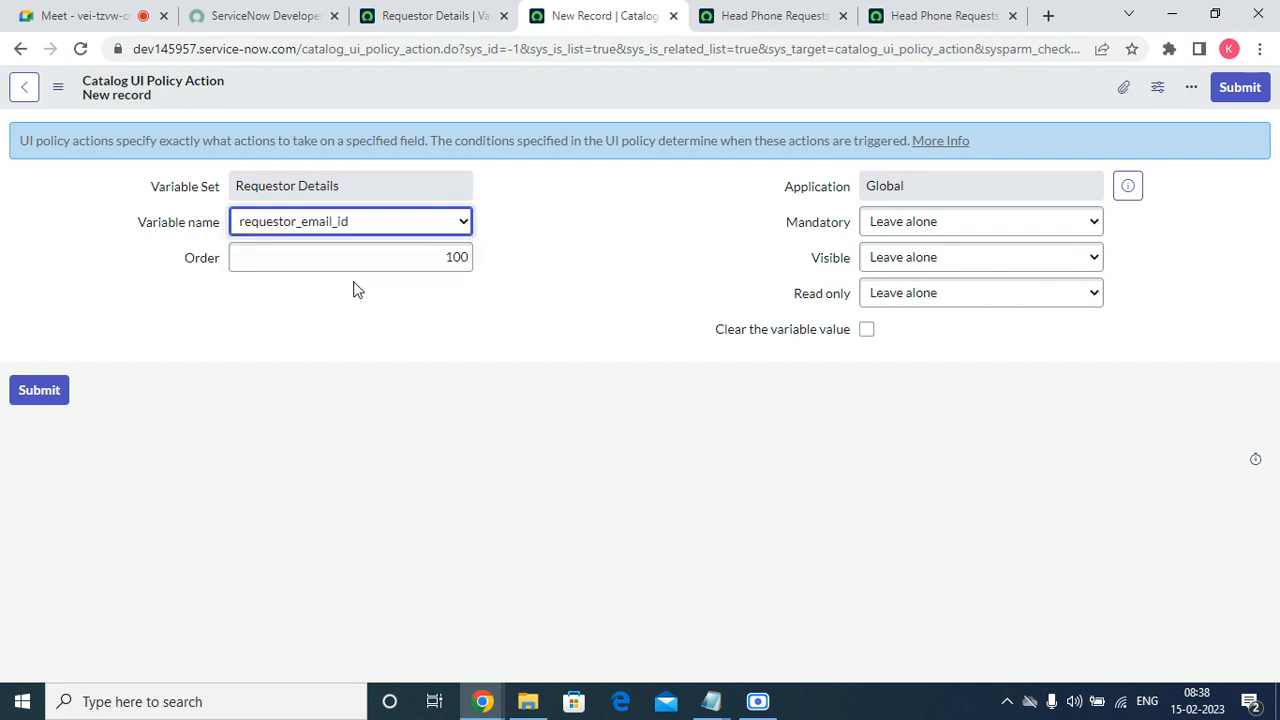
click(987, 223)
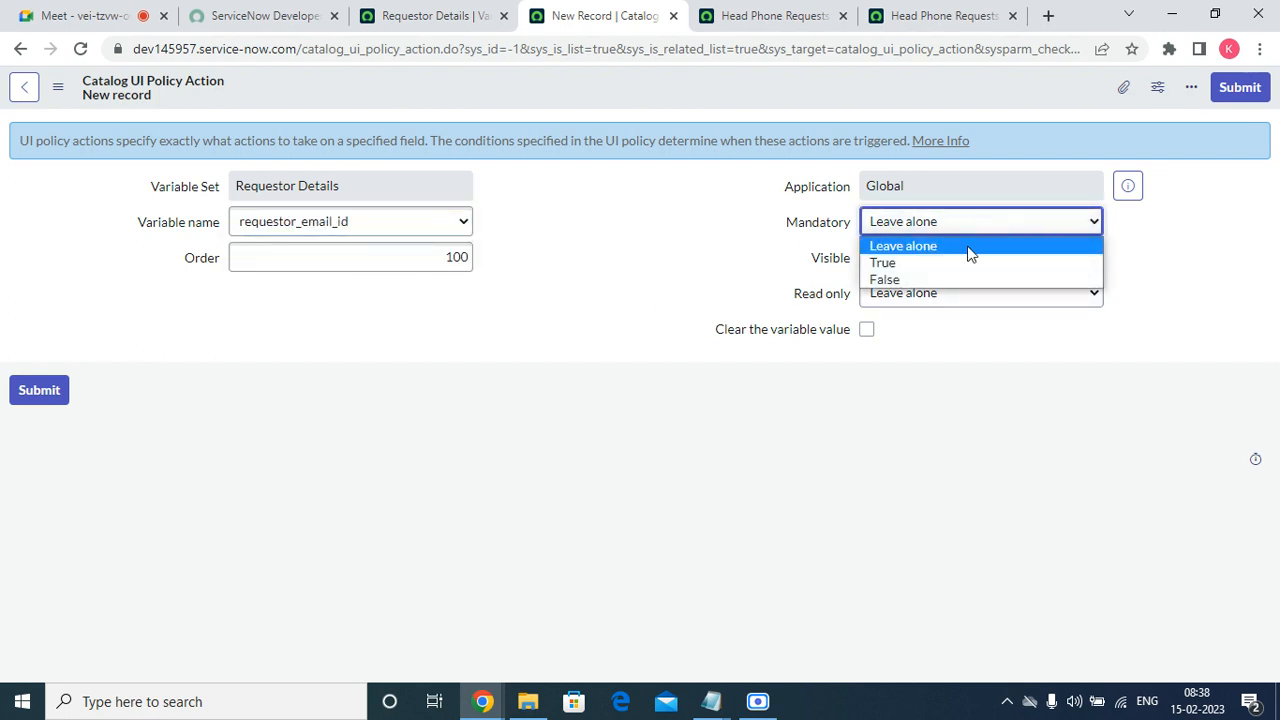
click(940, 262)
click(934, 257)
click(918, 297)
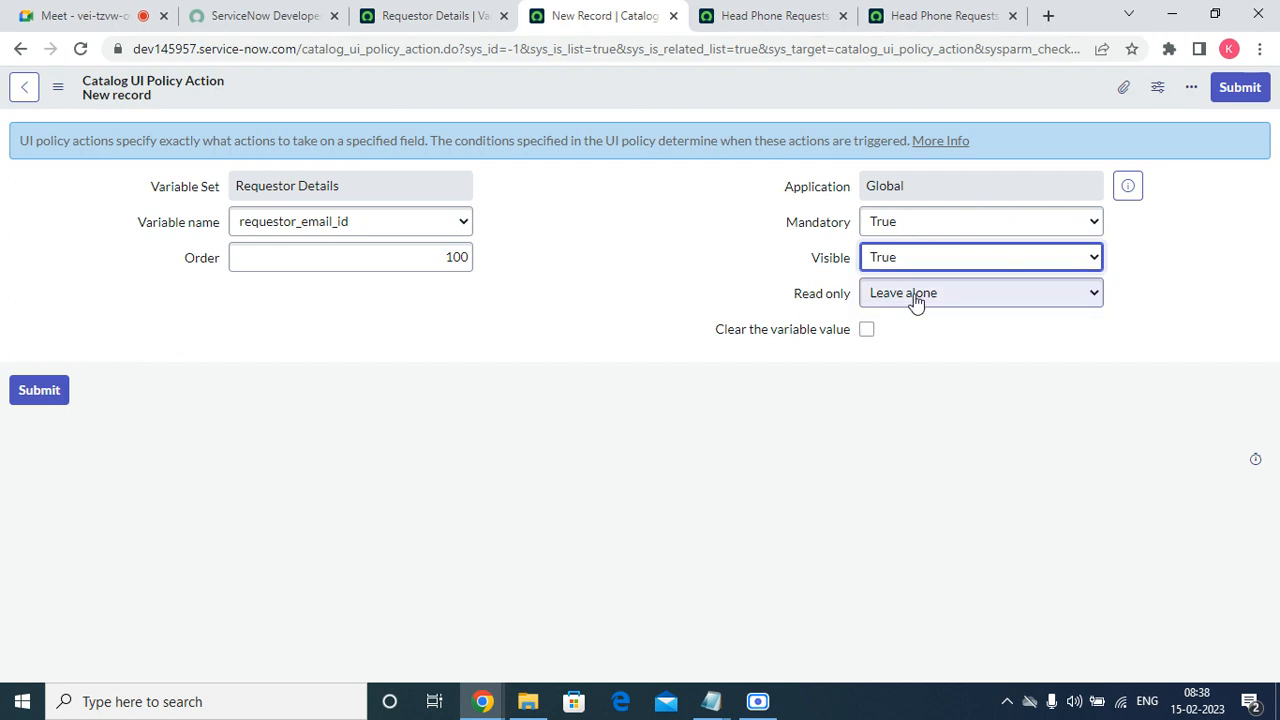
mouse_move(800, 331)
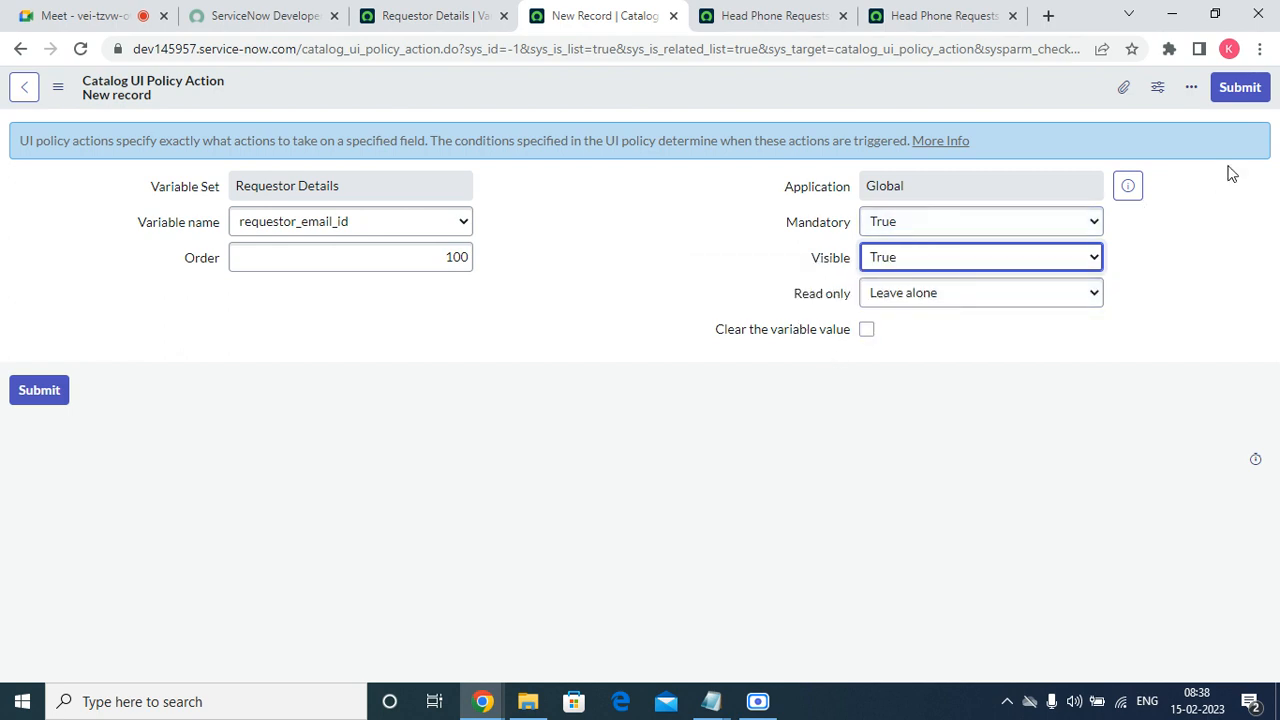
click(1241, 88)
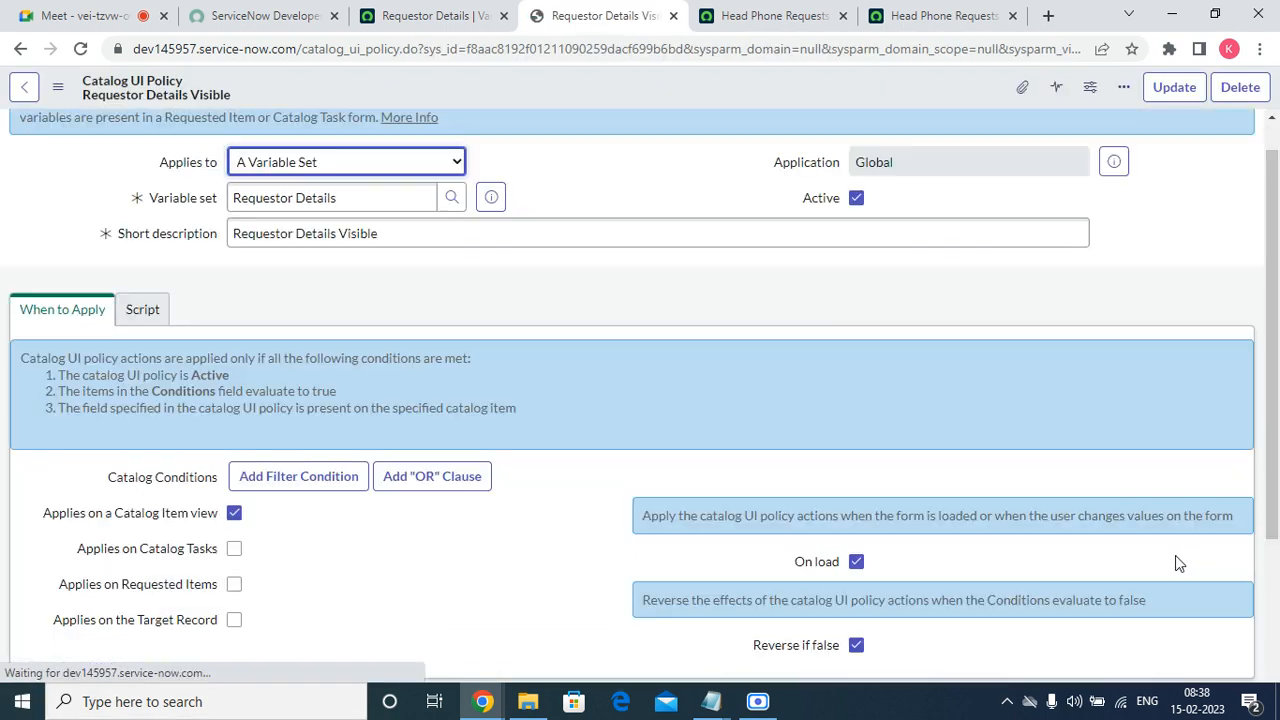
Add a catalog UI policy action for requestor_manager with Mandatory and Visible both set to True.
scroll(1170, 512, down, 3)
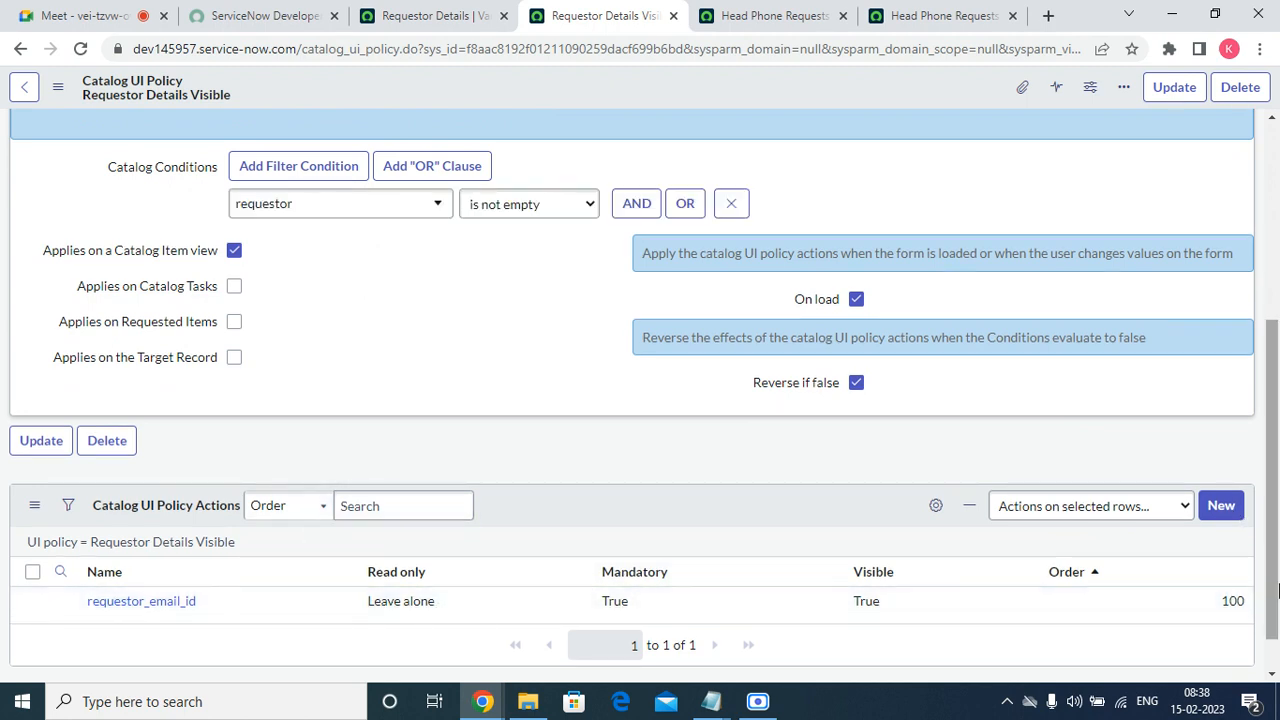
click(1236, 511)
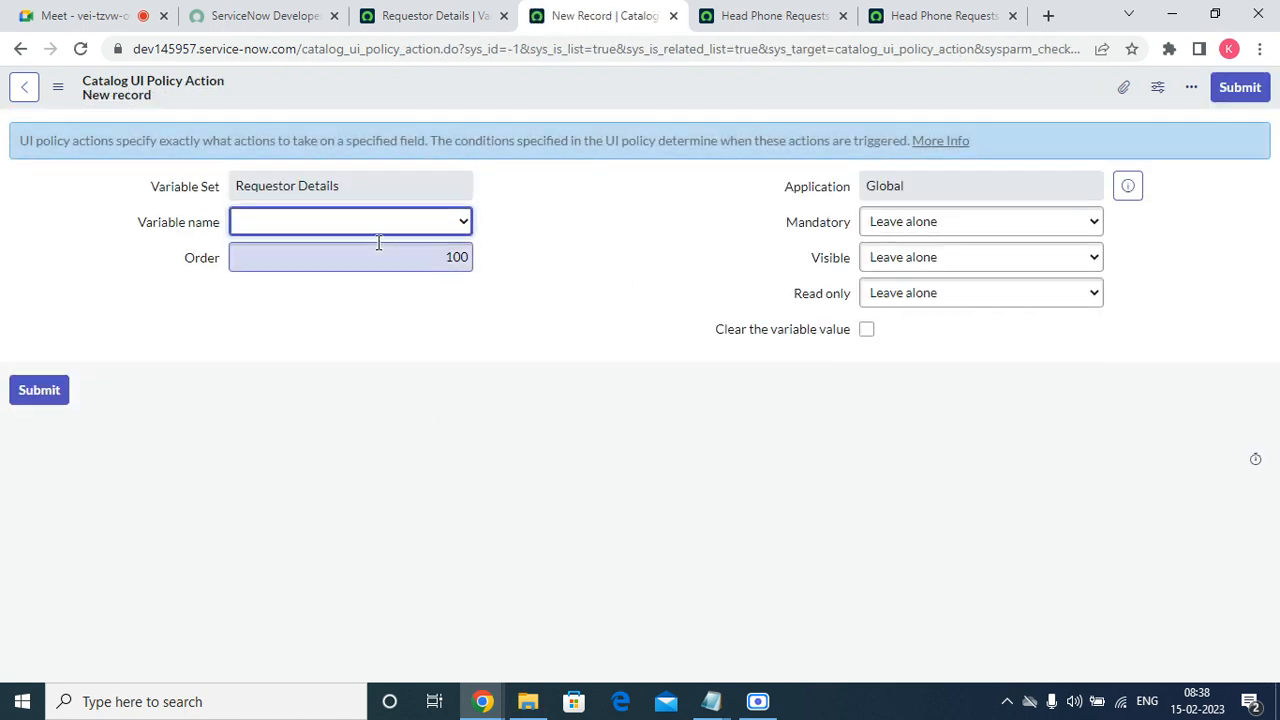
click(378, 233)
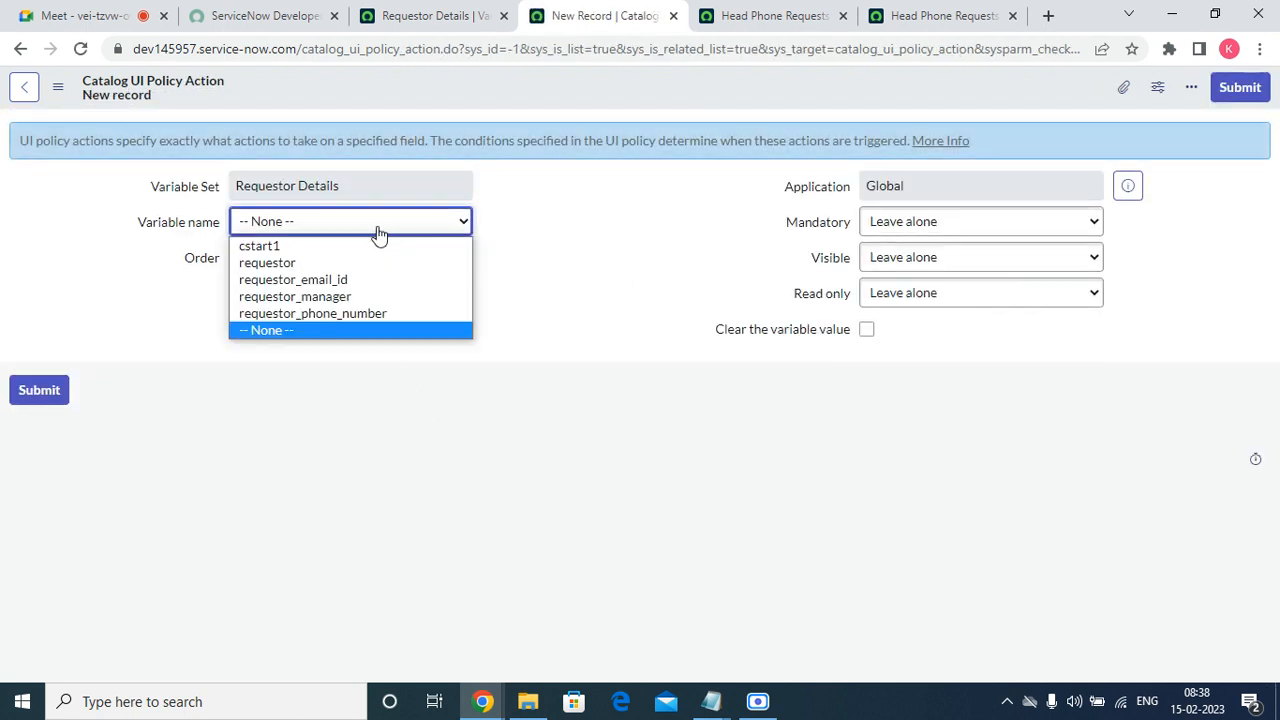
click(350, 297)
click(900, 222)
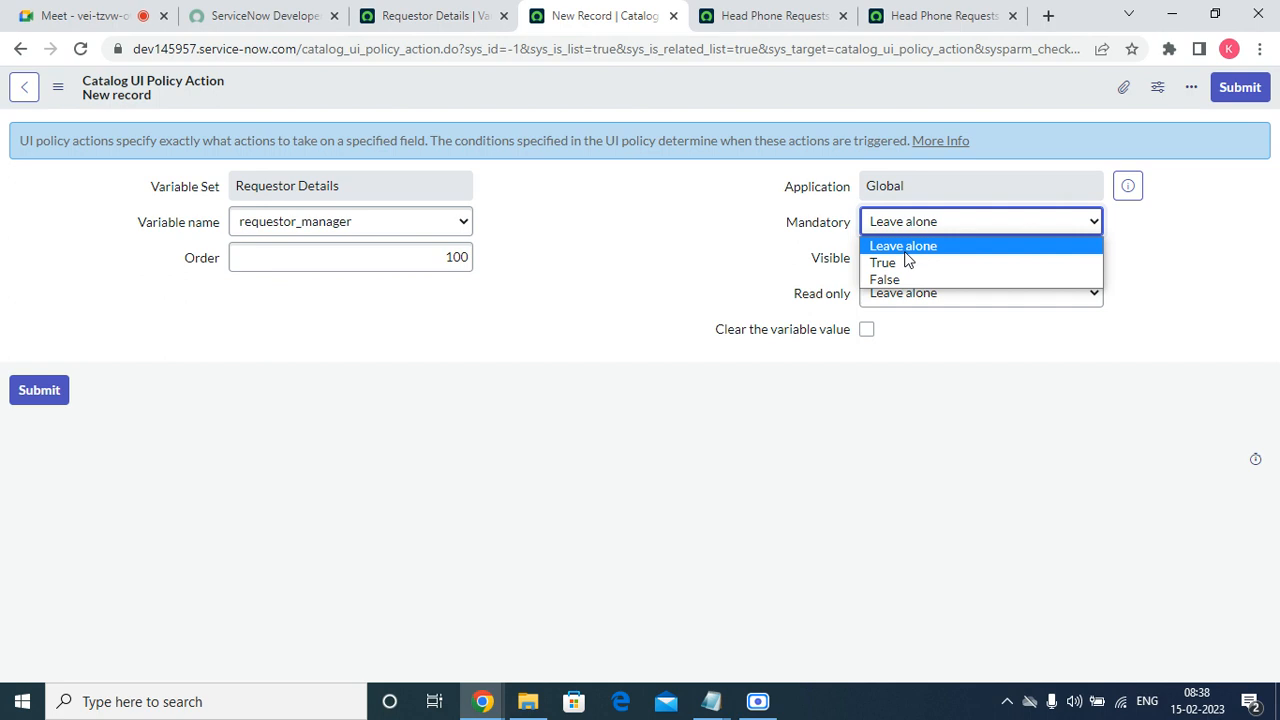
click(901, 261)
click(901, 262)
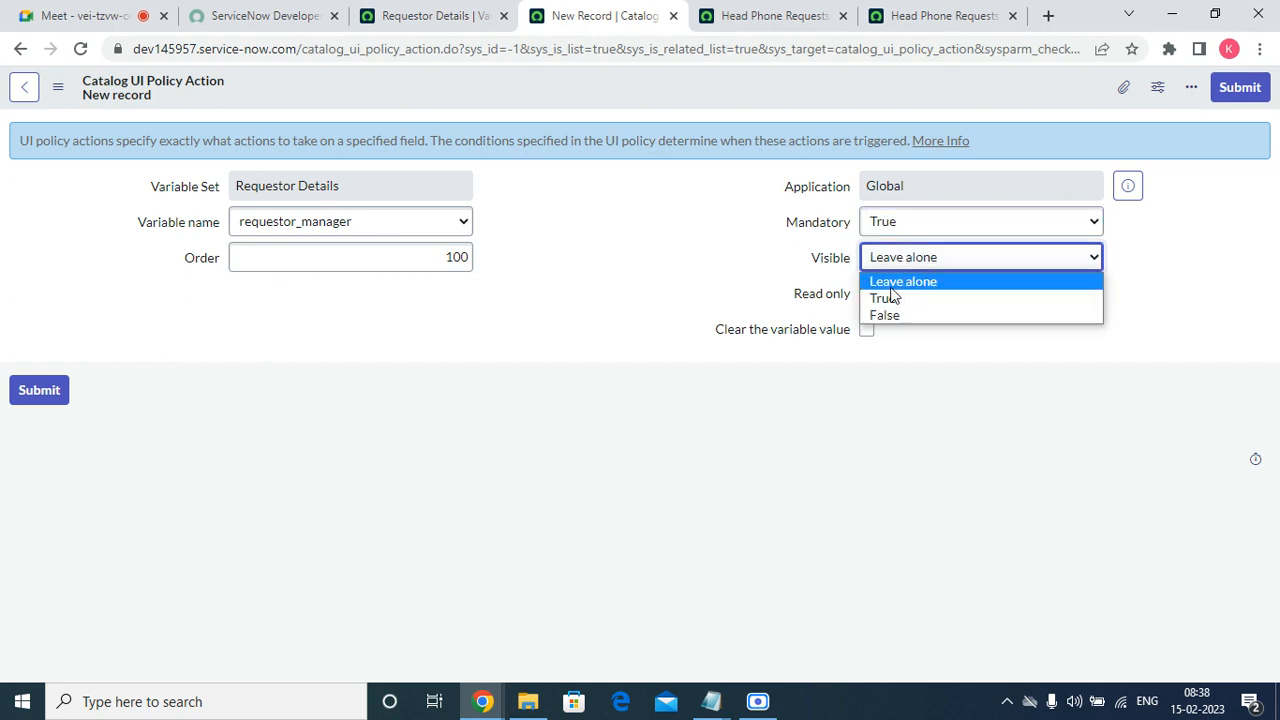
click(886, 298)
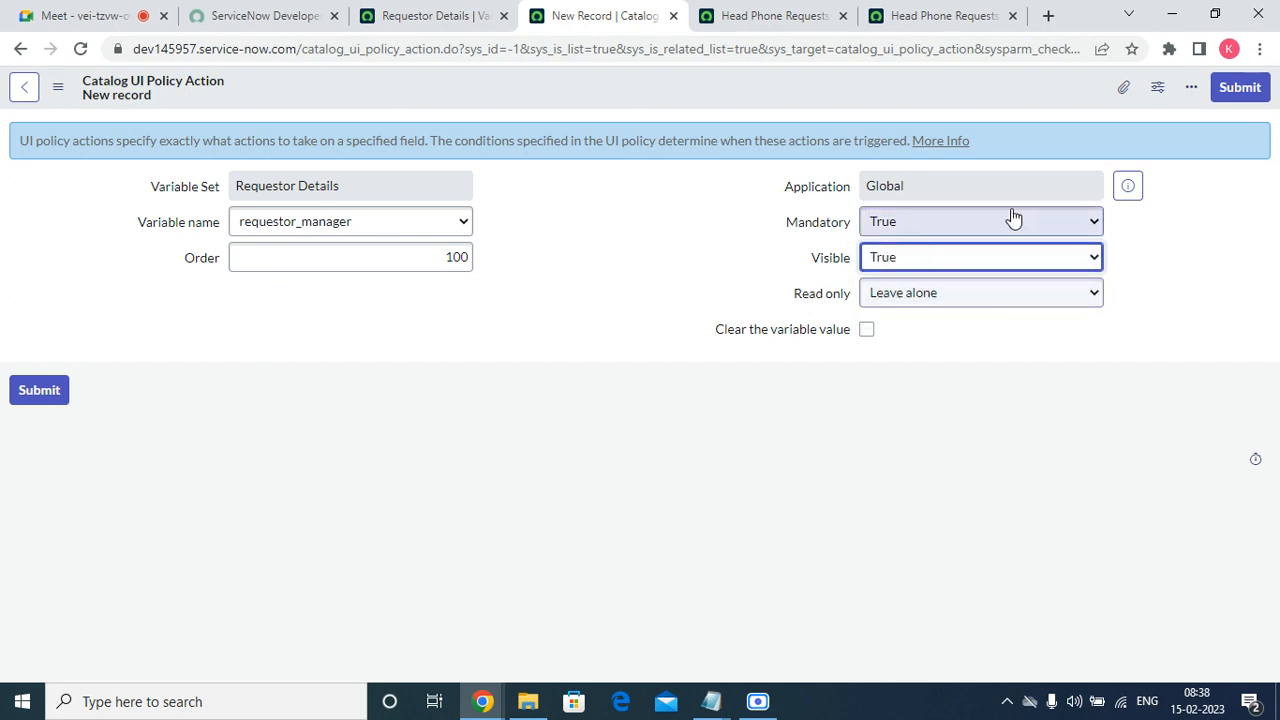
click(1226, 91)
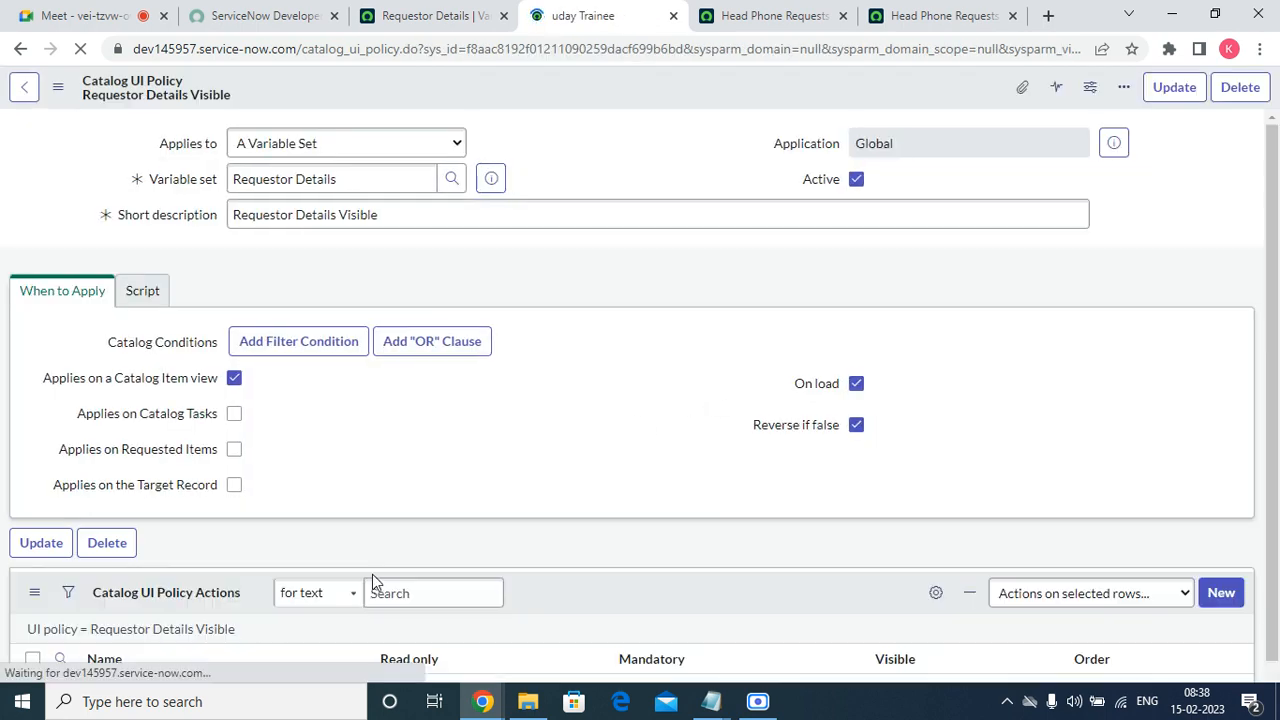
Add a catalog UI policy action for requestor_phone_number with Mandatory and Visible both set to True.
scroll(808, 516, down, 4)
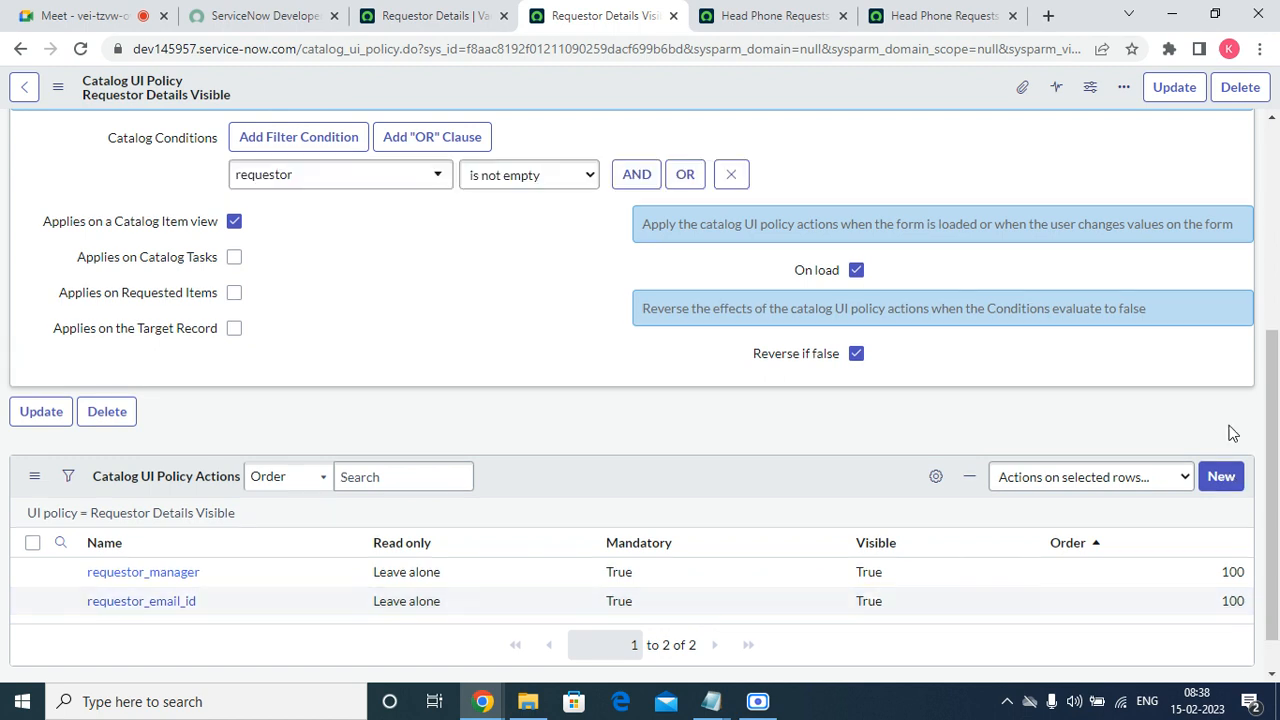
click(1218, 478)
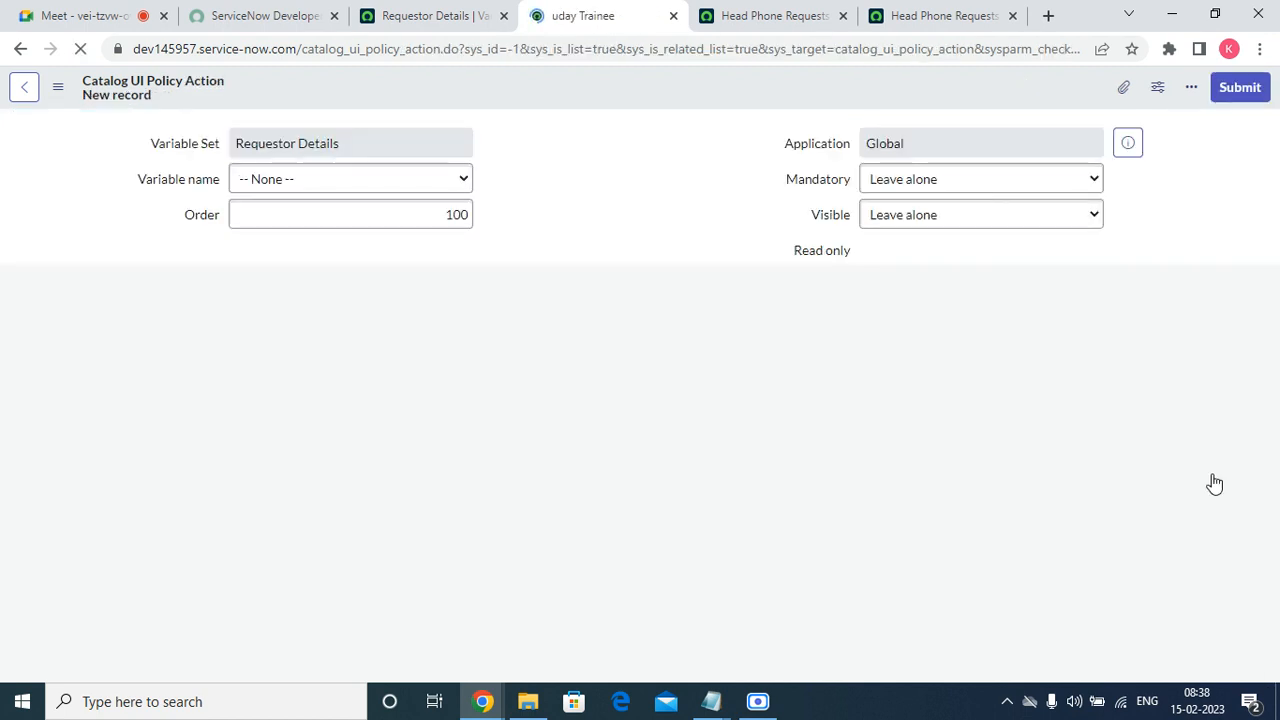
click(322, 230)
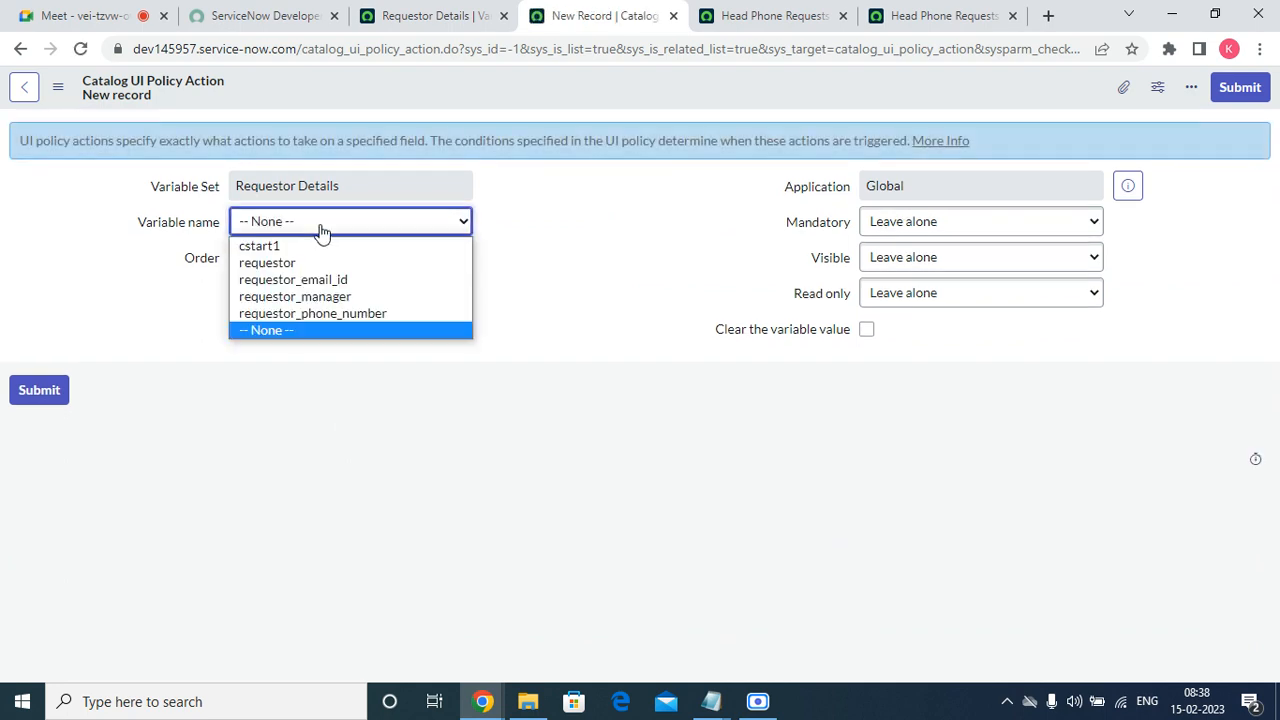
click(338, 314)
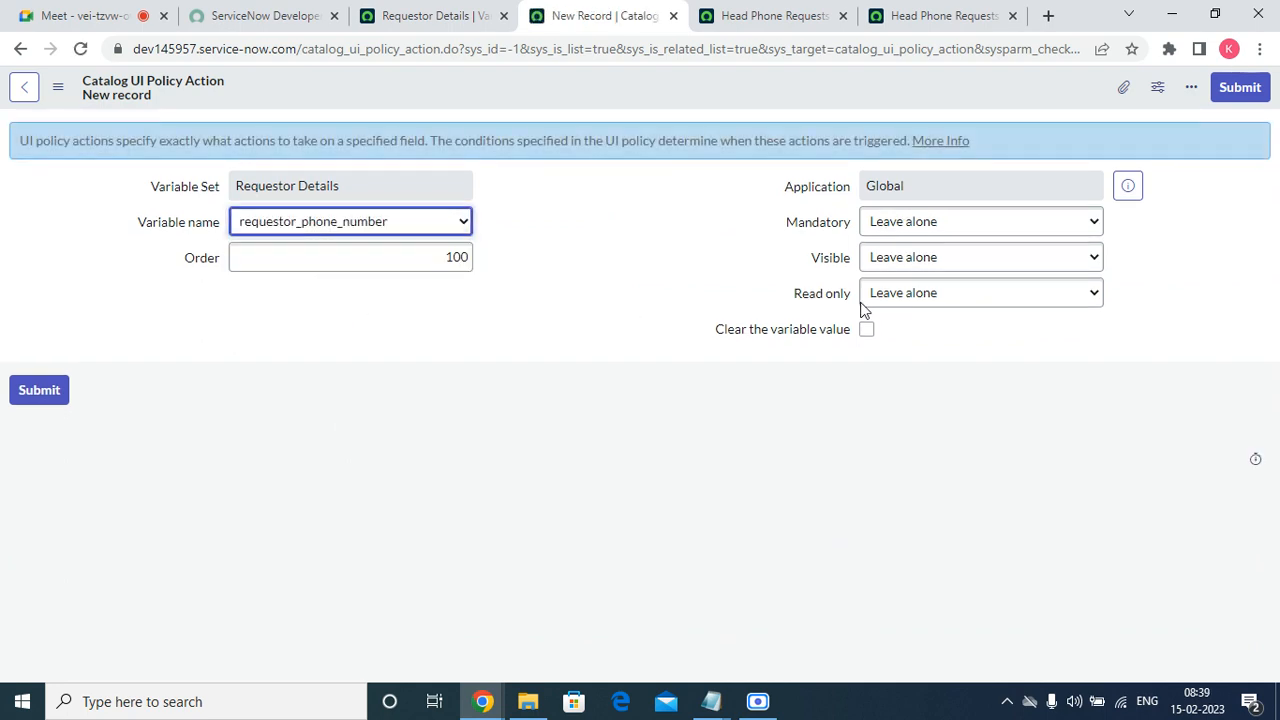
click(971, 221)
click(968, 260)
click(968, 256)
click(943, 298)
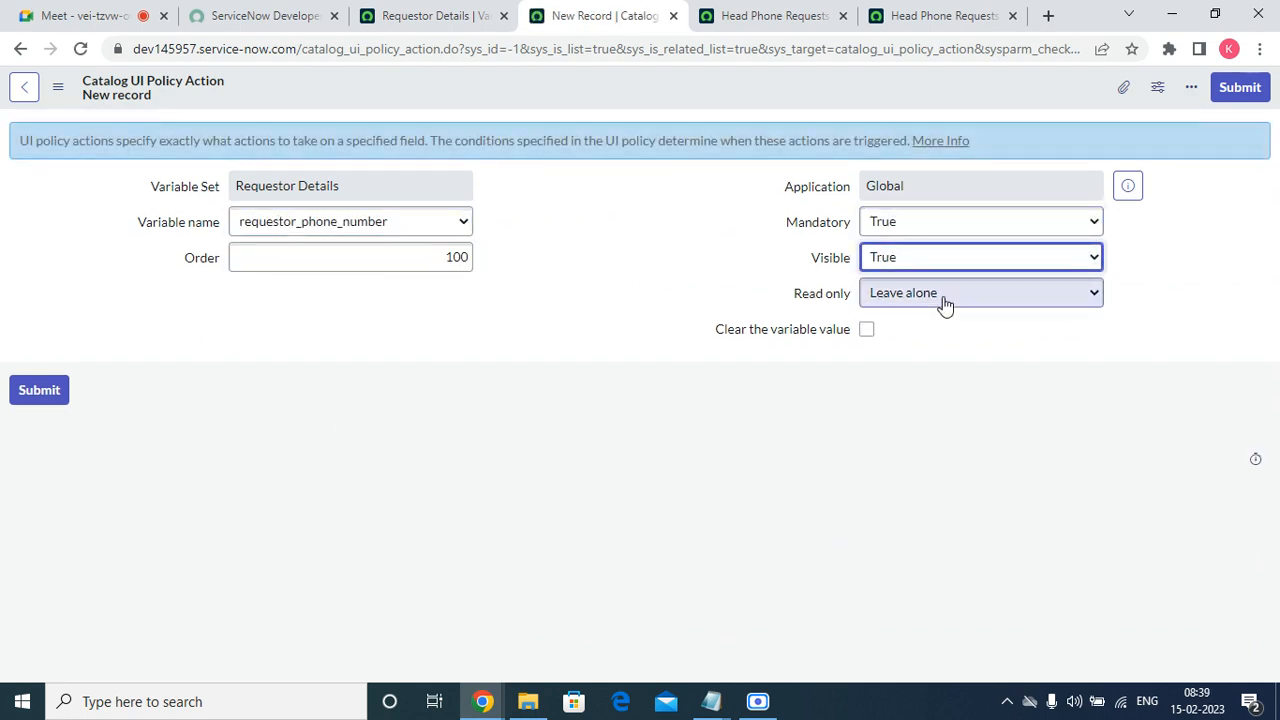
click(1240, 88)
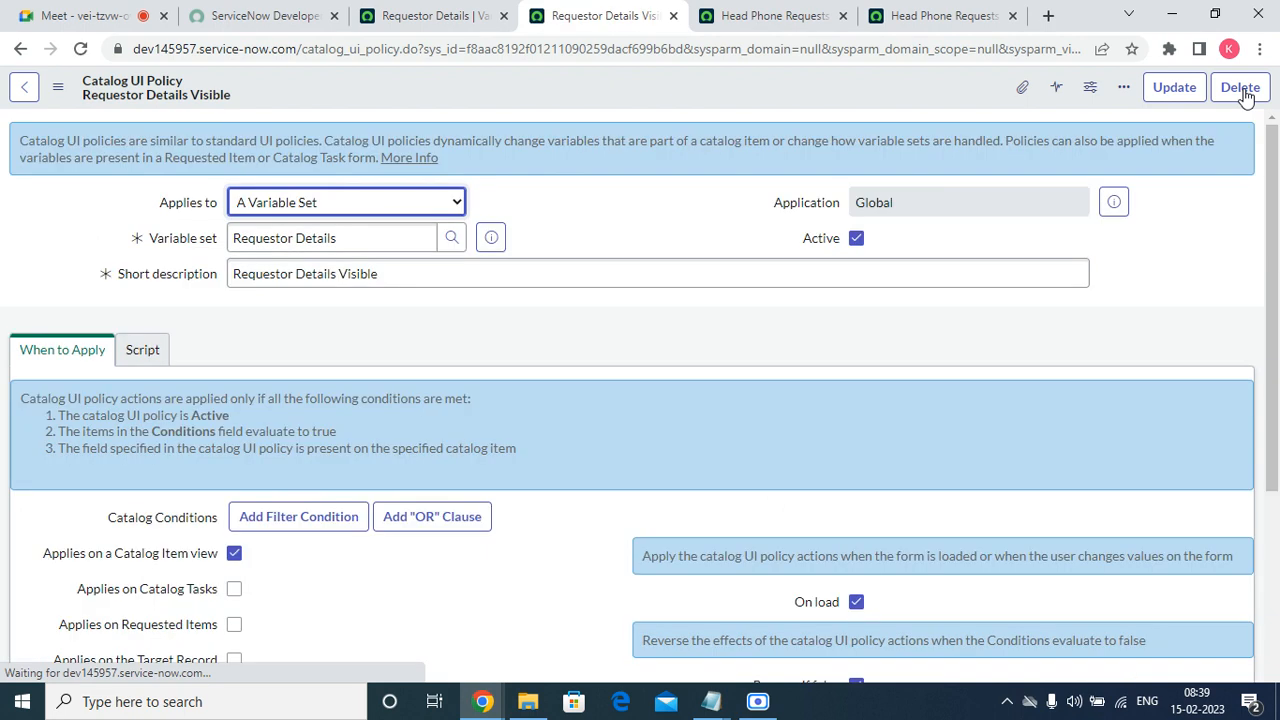
Reload the Head Phone Requests order form and choose a user as Requestor to test the visibility policy.
click(880, 18)
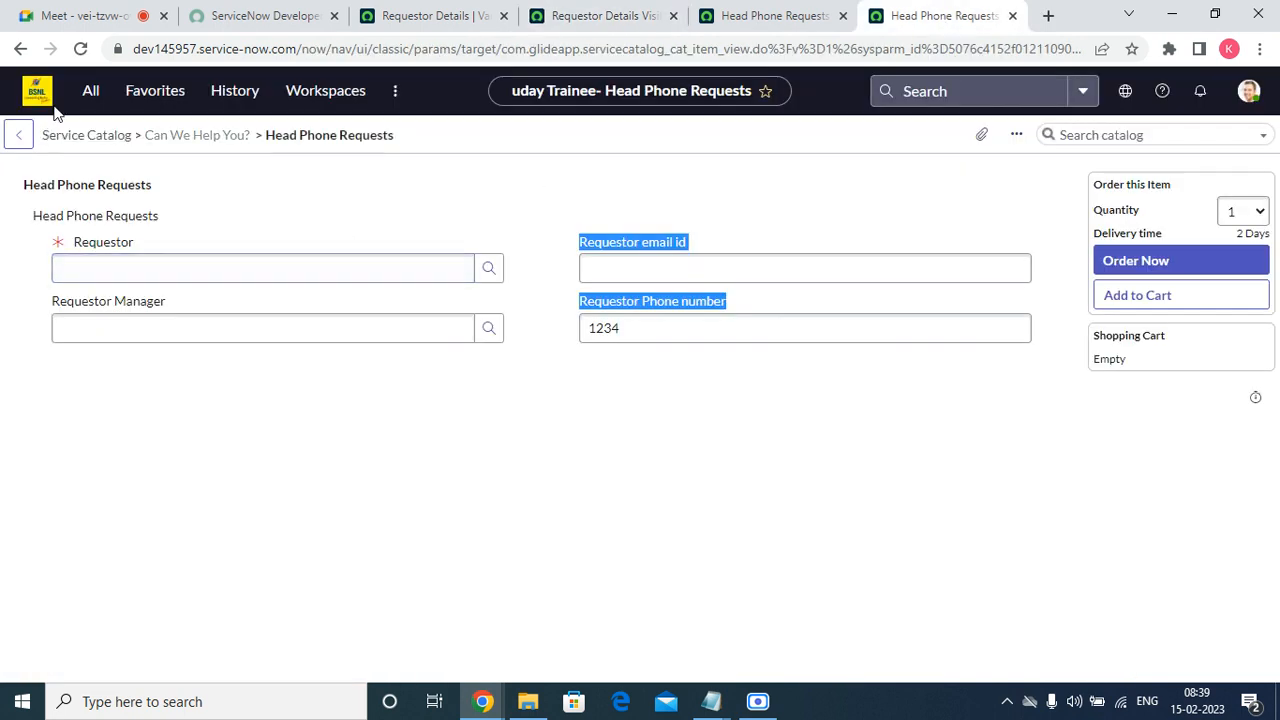
click(80, 48)
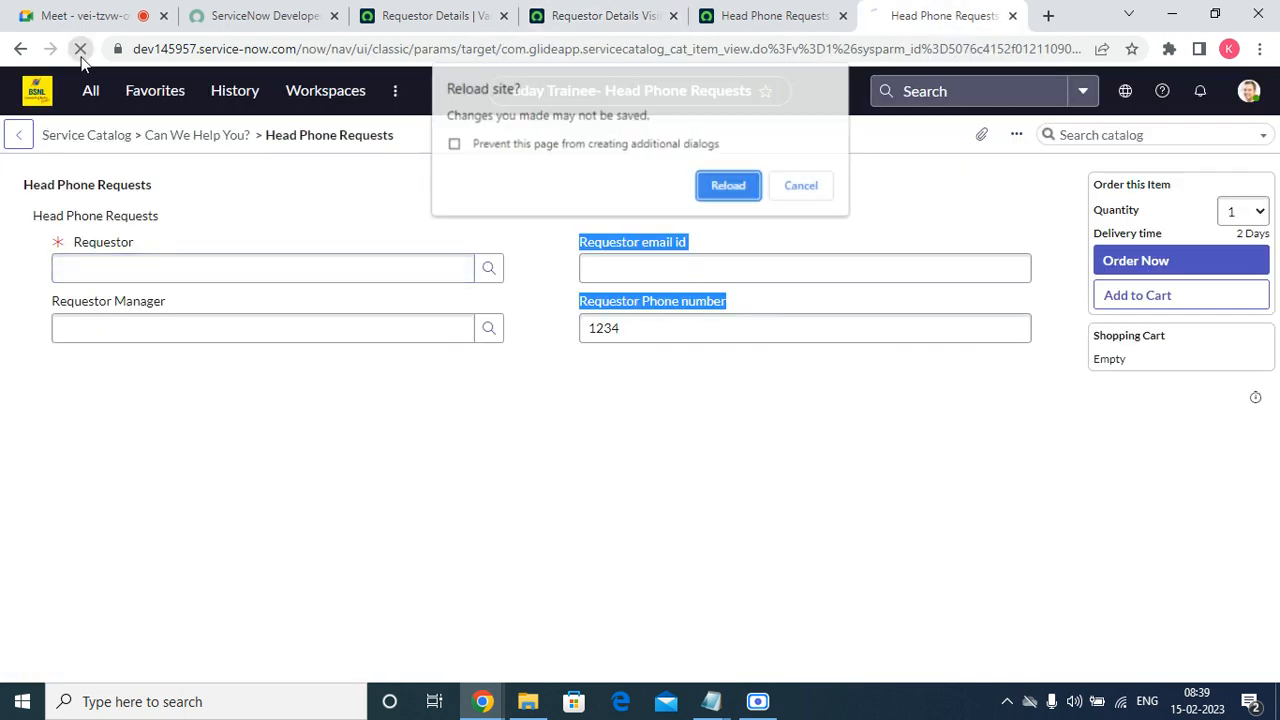
click(729, 190)
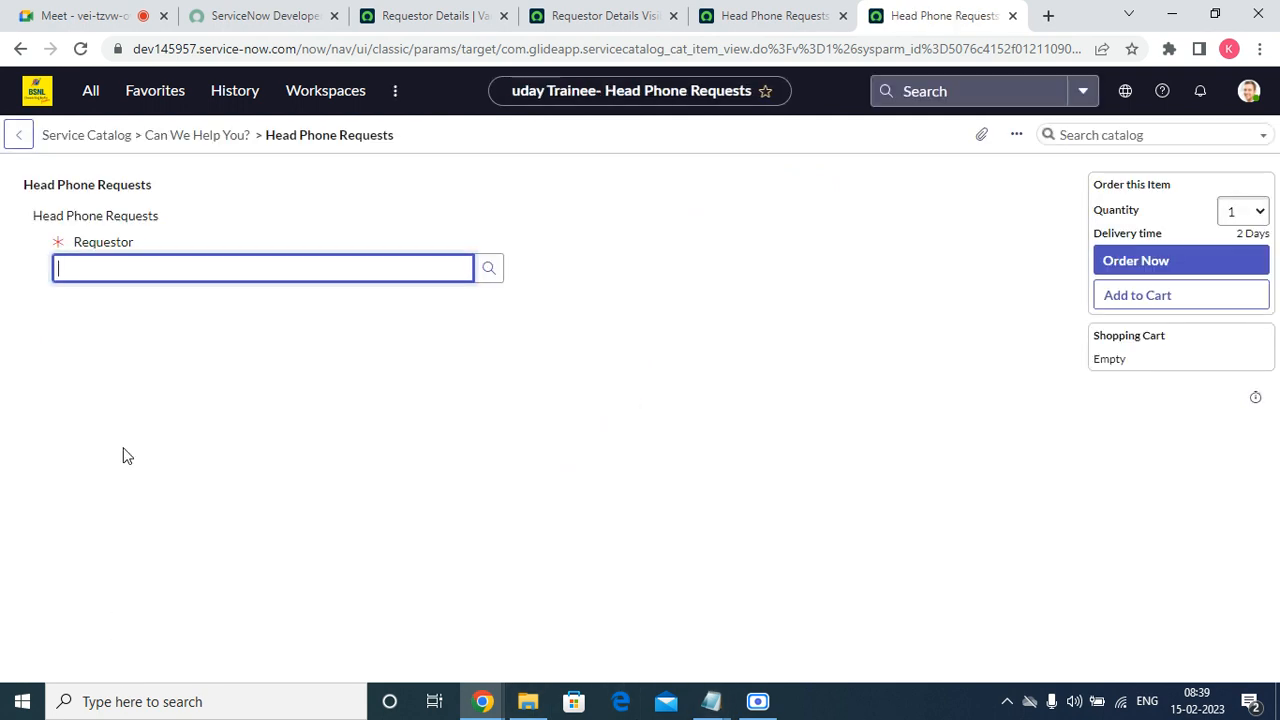
click(494, 269)
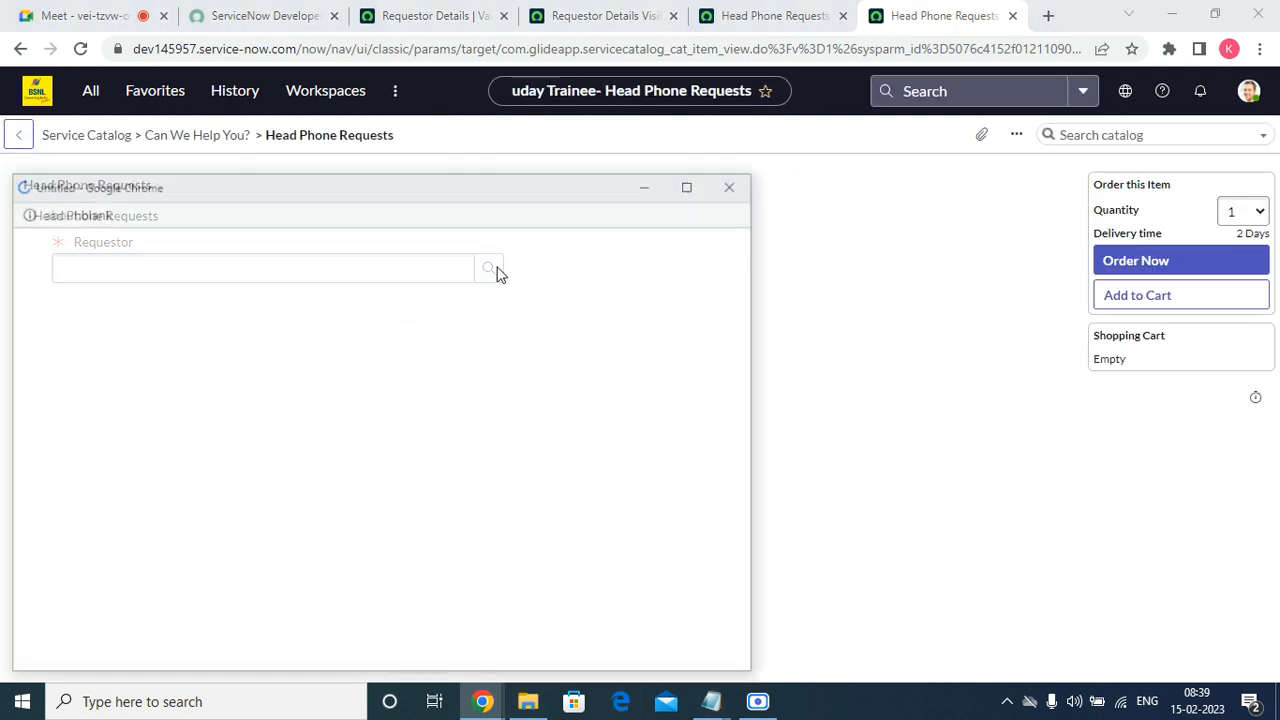
click(100, 369)
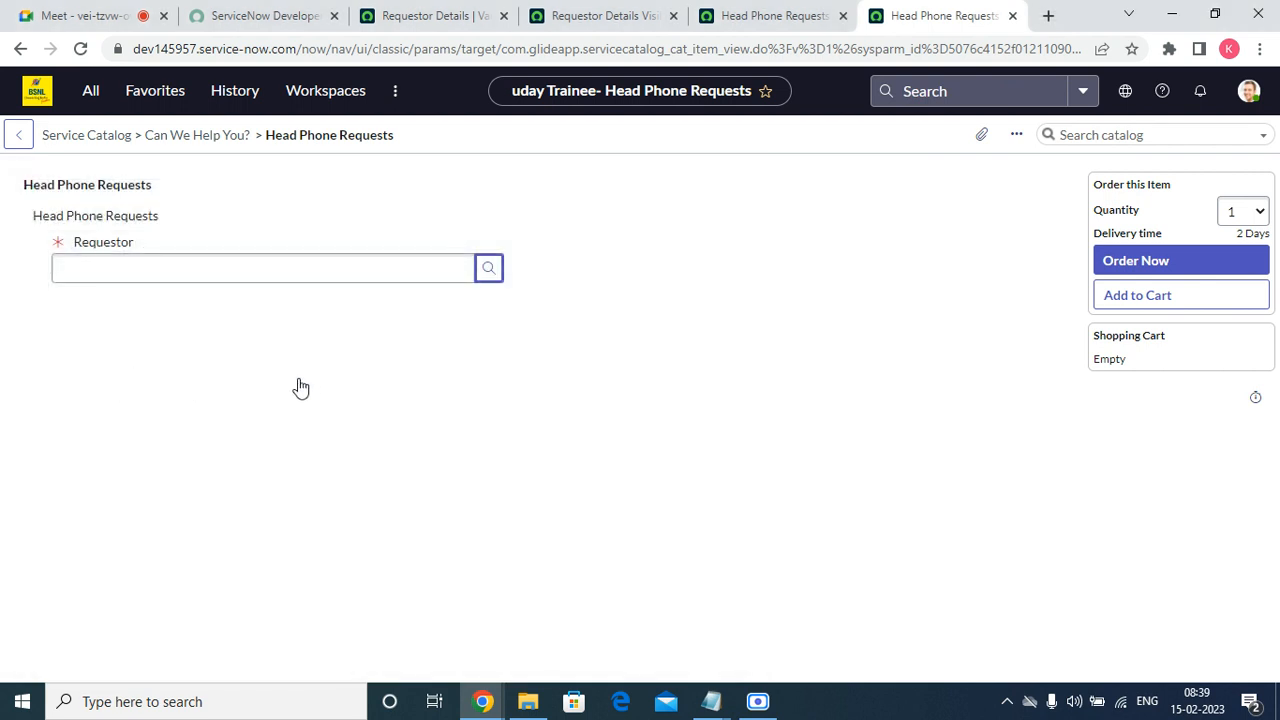
click(163, 327)
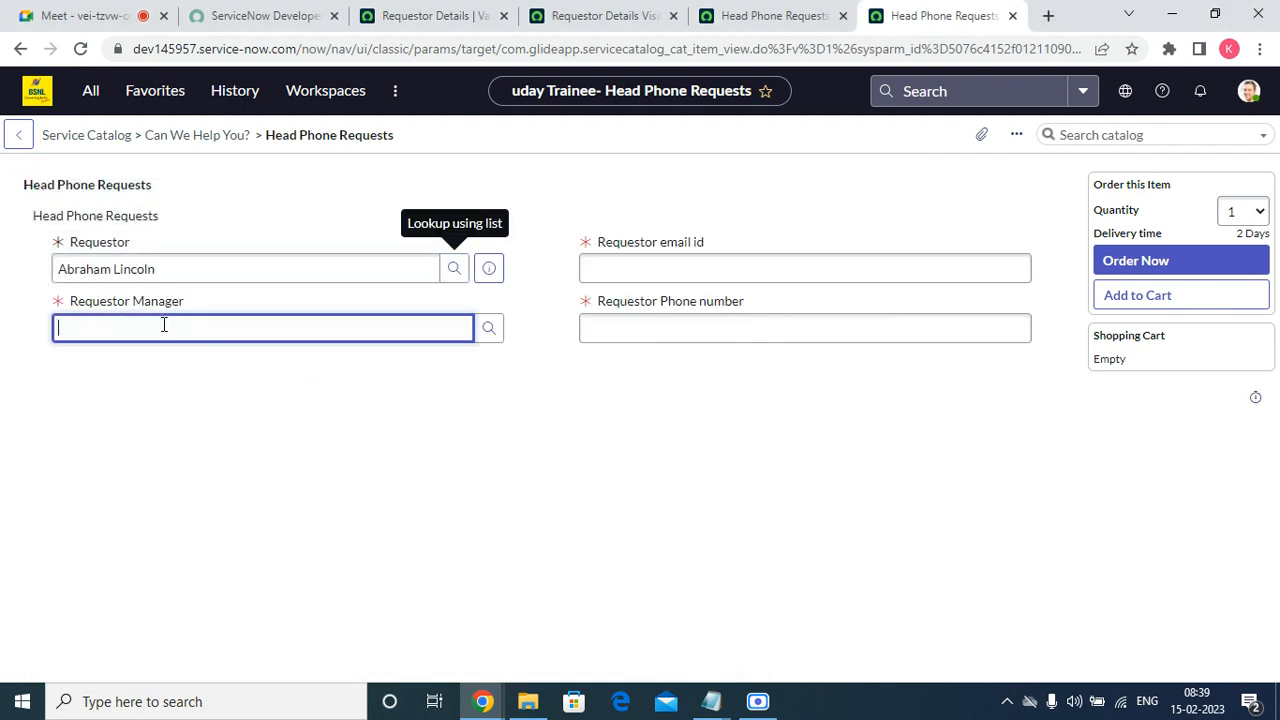
Clear the Requestor field on the Head Phone Requests order form to test the policy's reverse behaviour.
click(591, 272)
click(476, 329)
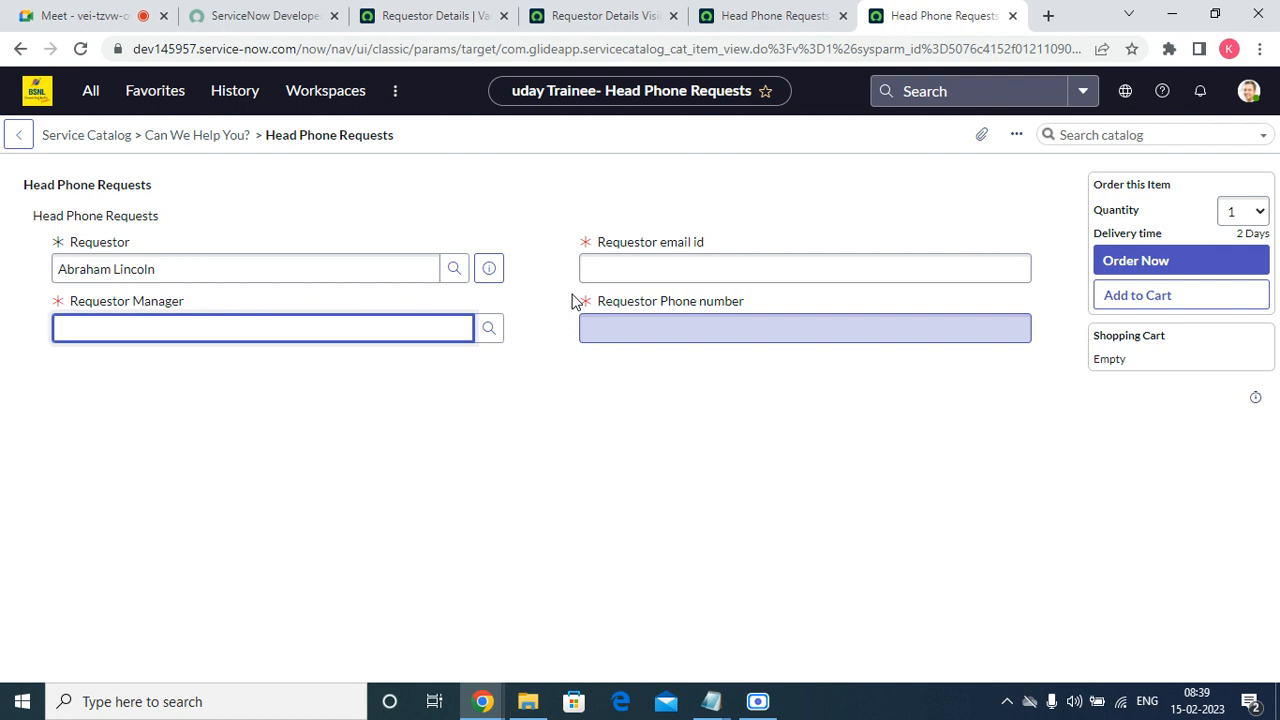
triple_click(417, 267)
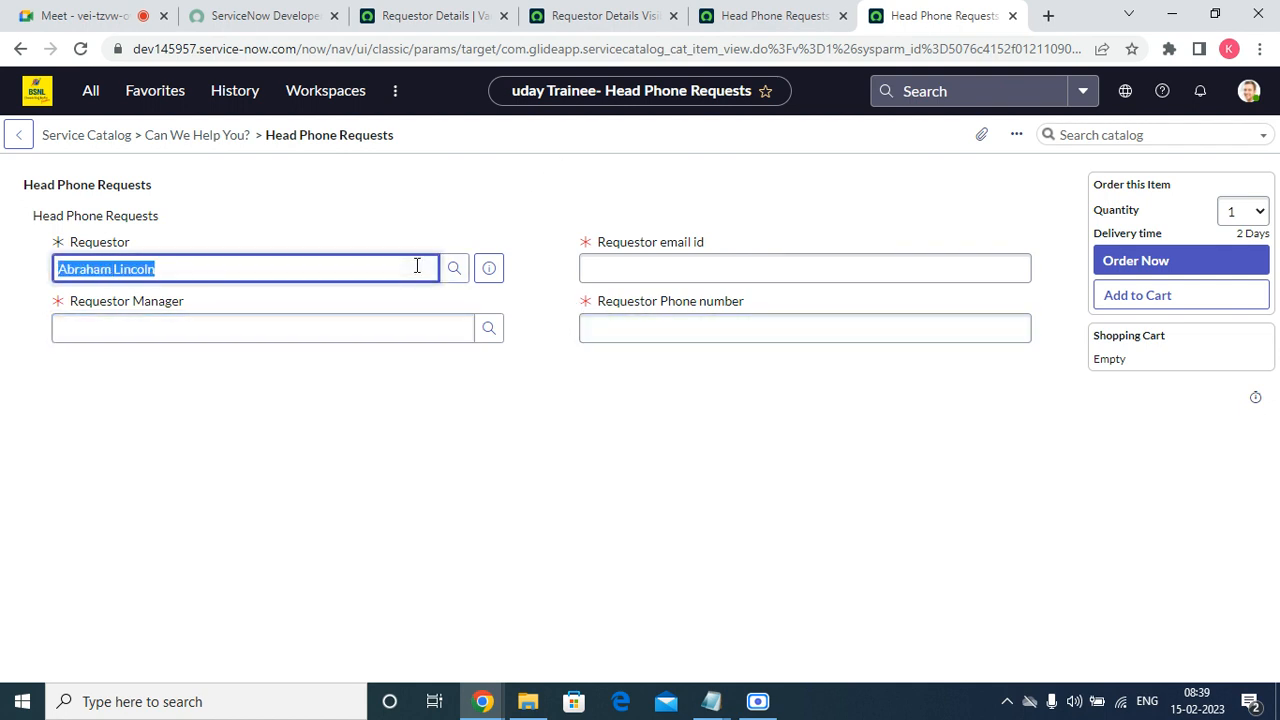
key(BackSpace)
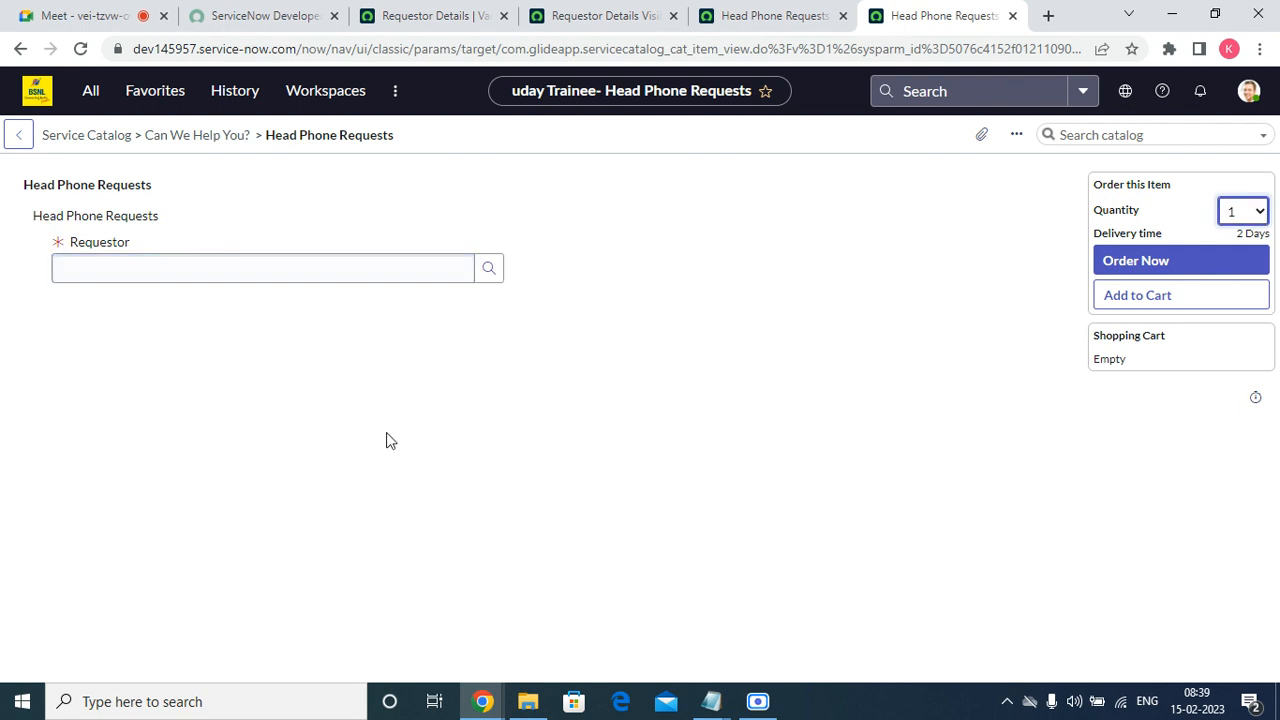
Review the Reverse if false and On load settings in the Requestor Details Visible catalog UI policy.
click(728, 14)
click(533, 10)
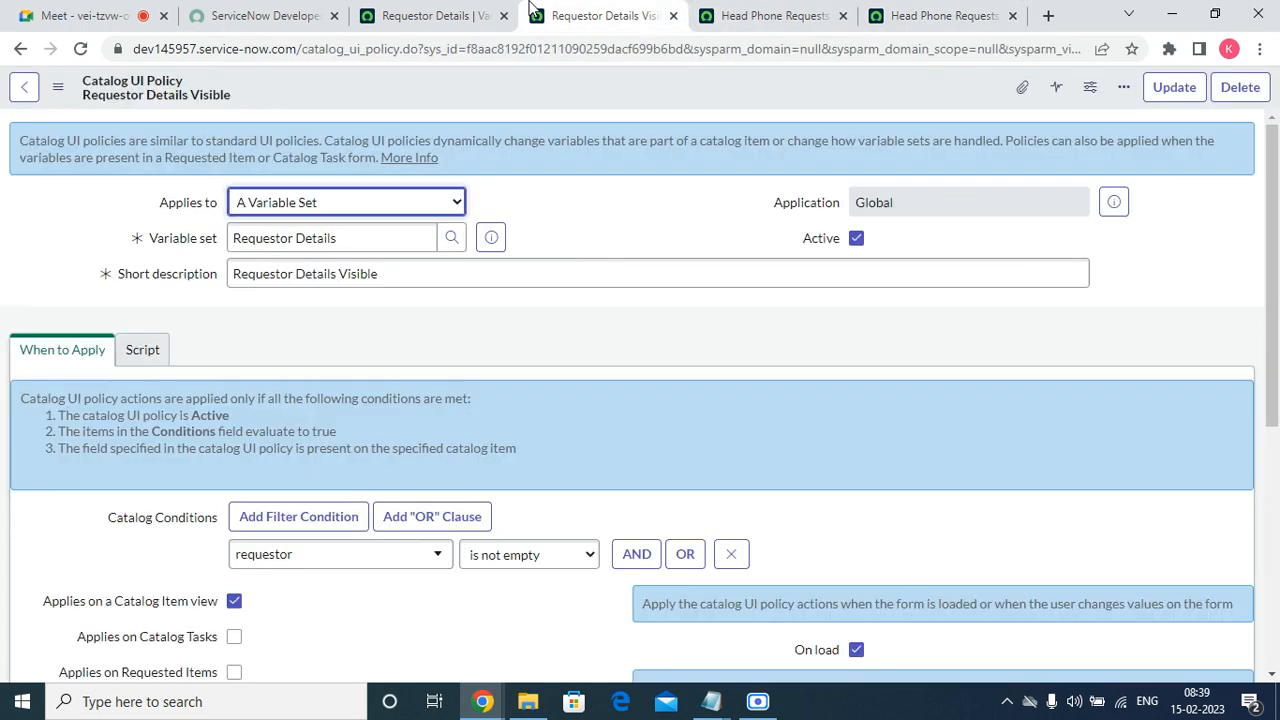
scroll(797, 533, down, 5)
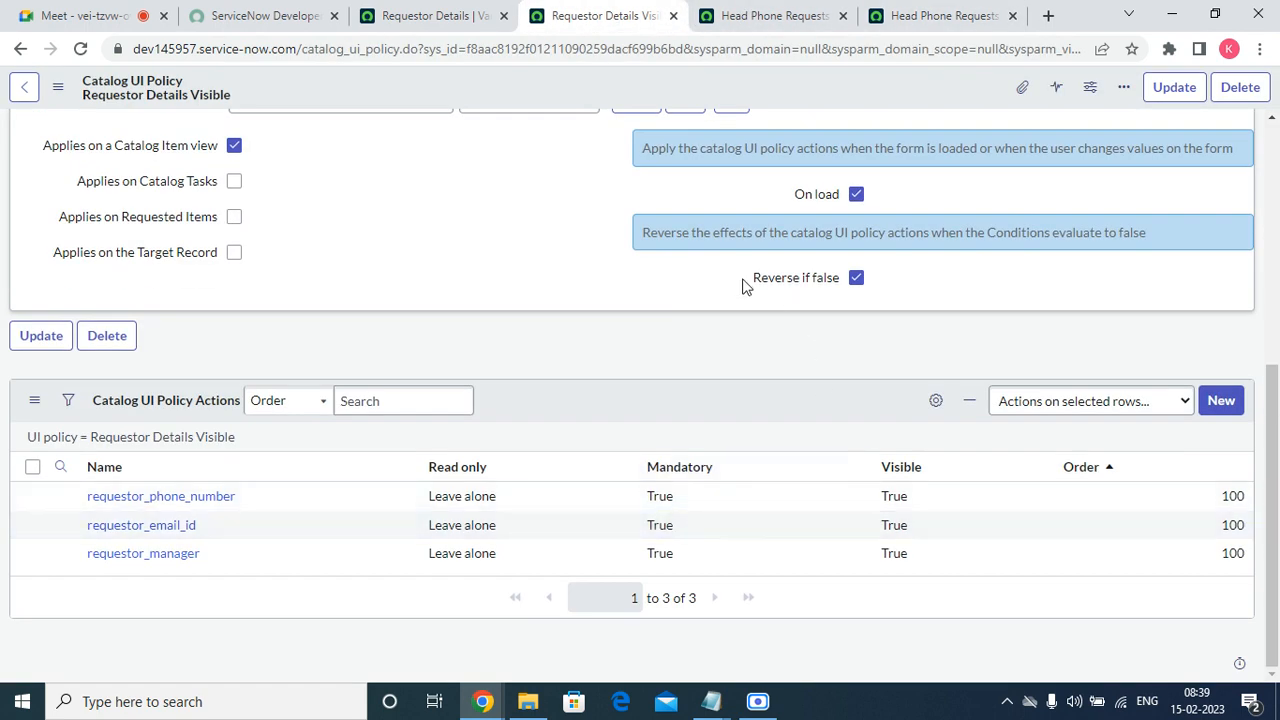
drag(748, 283, 840, 286)
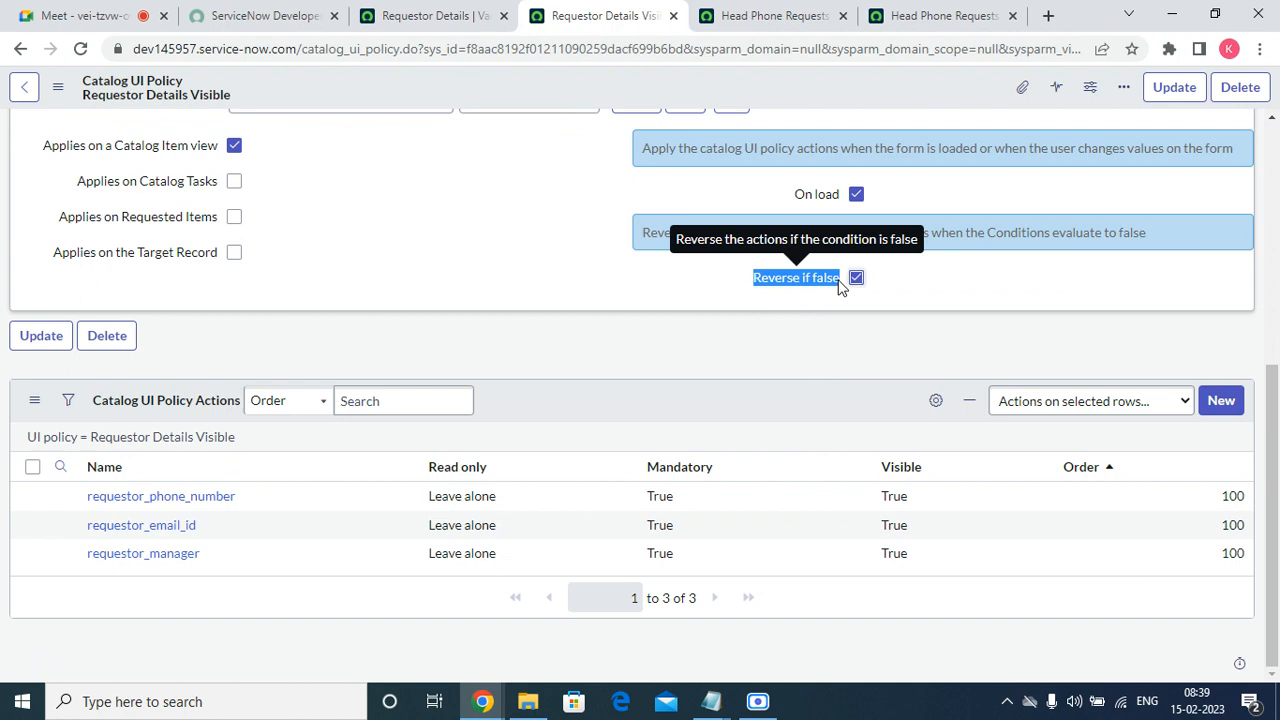
drag(793, 194, 837, 194)
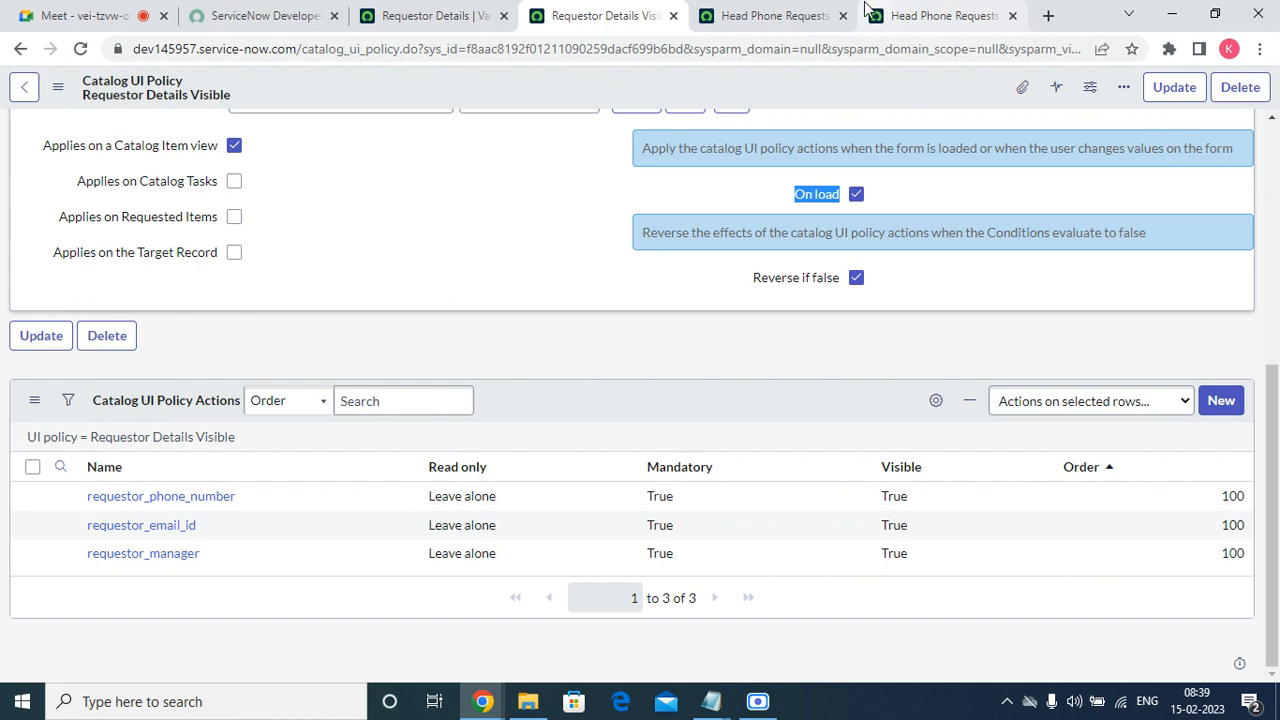
Close the duplicate Head Phone Requests order form and the Requestor Details Visible policy page.
click(793, 15)
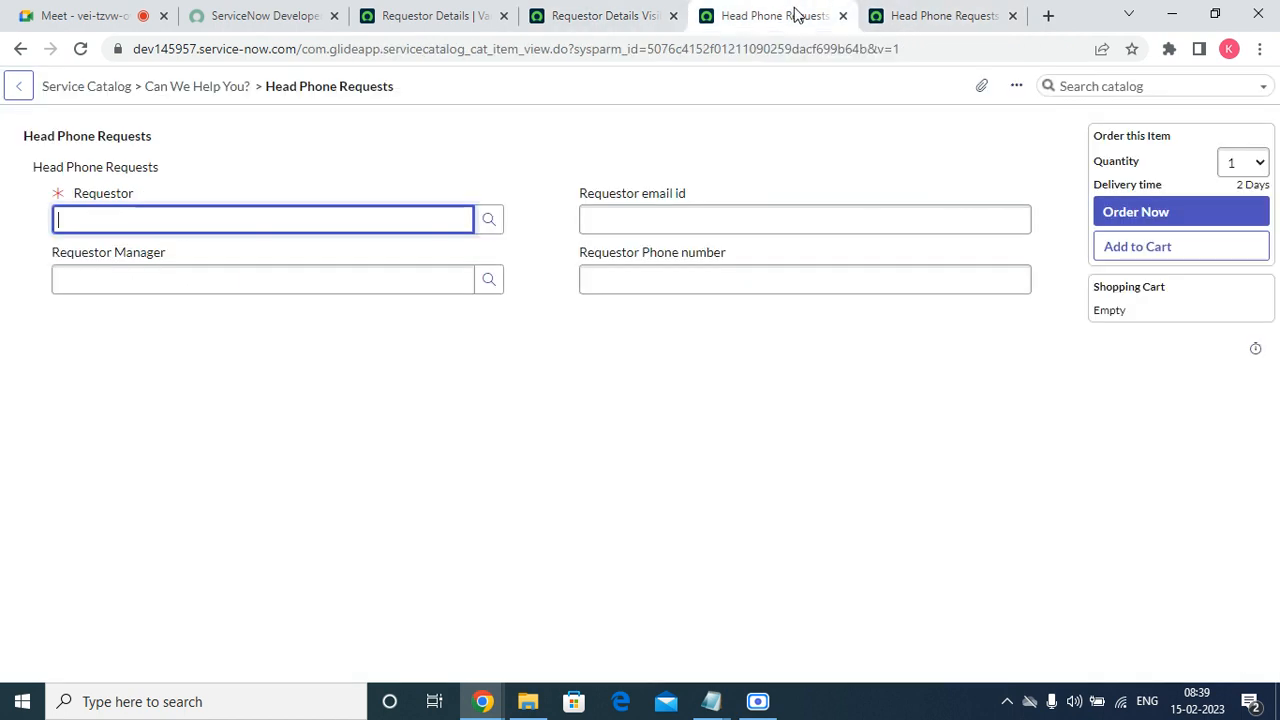
click(931, 26)
click(1012, 16)
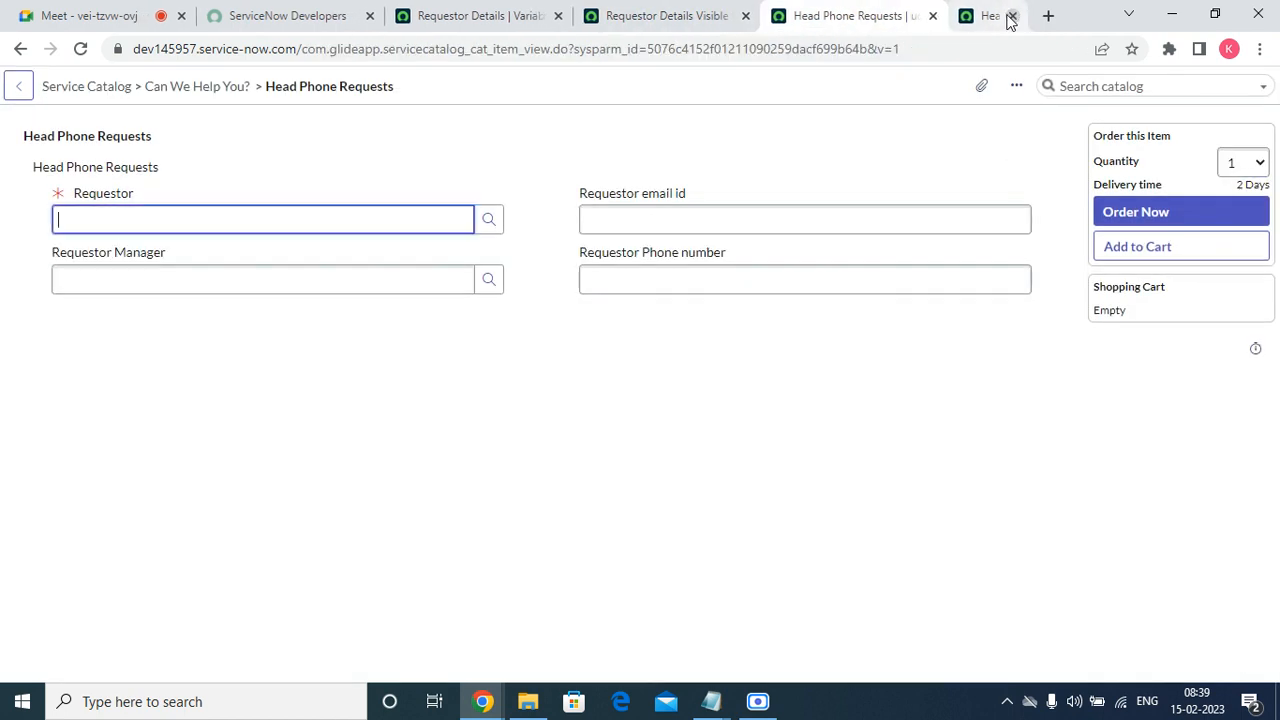
click(773, 22)
click(809, 16)
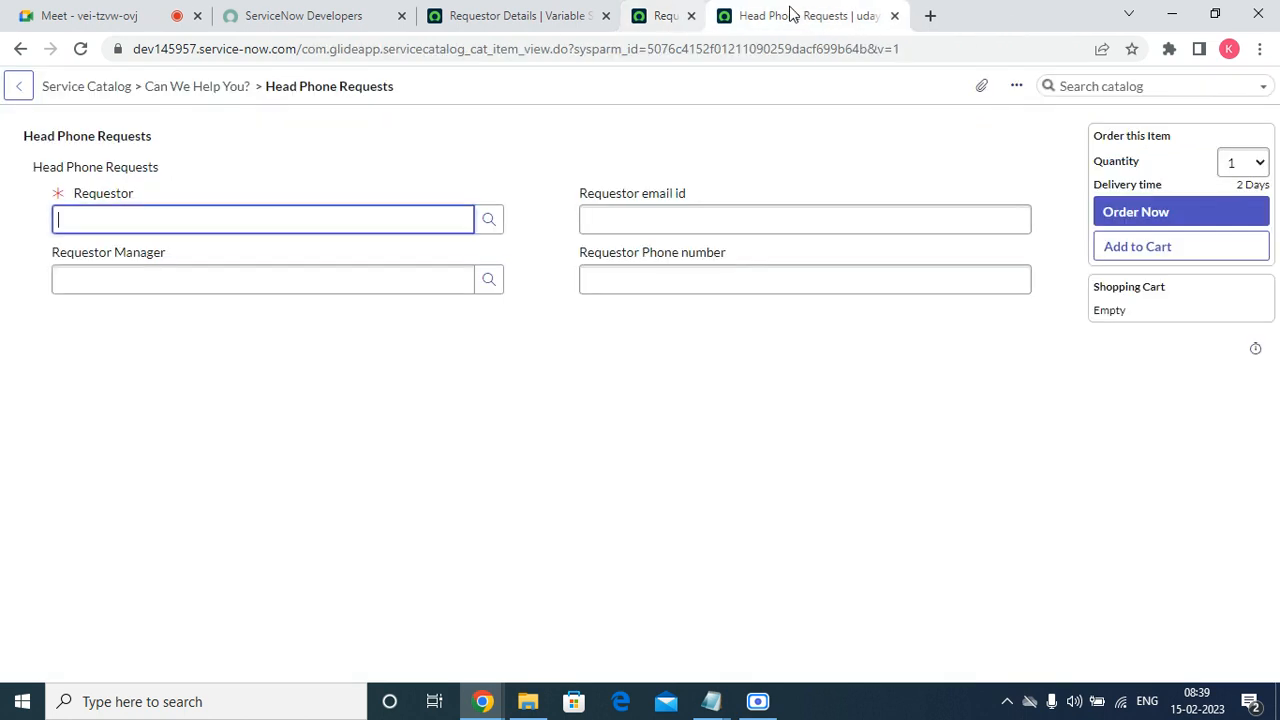
Open the Head Phone Requests catalog item record for configuration from its order form.
click(391, 194)
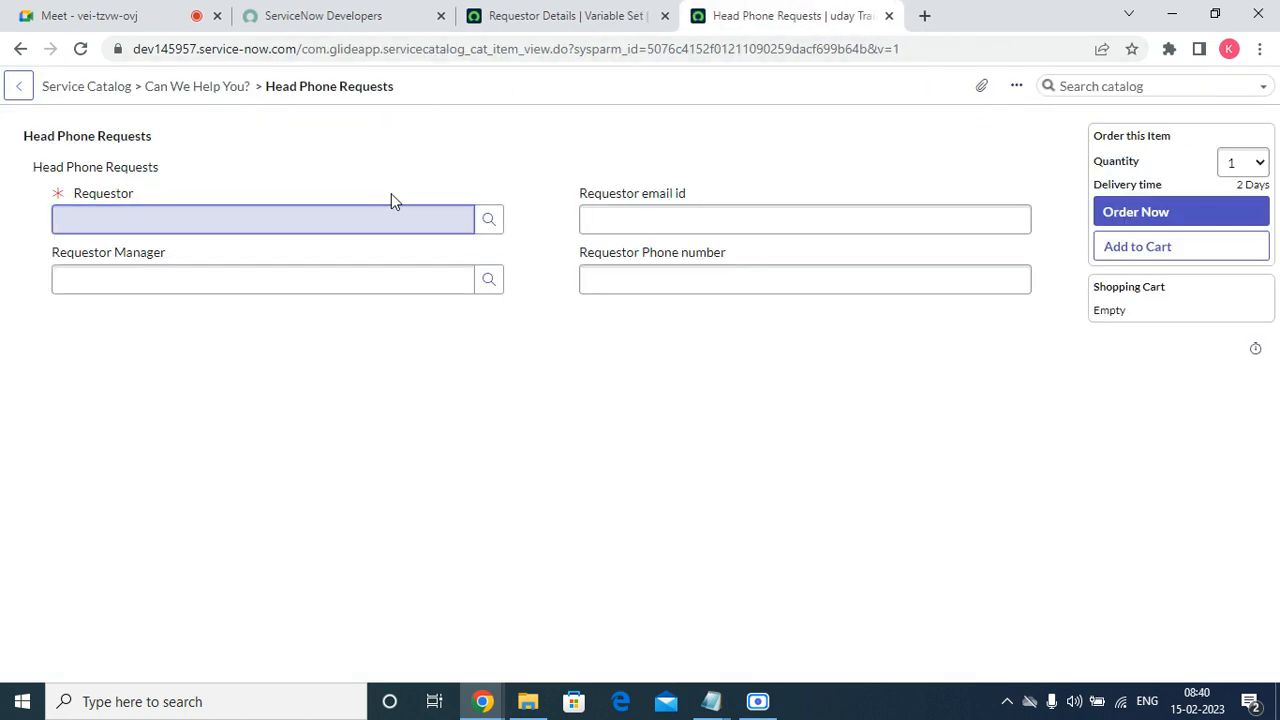
right_click(434, 121)
right_click(404, 126)
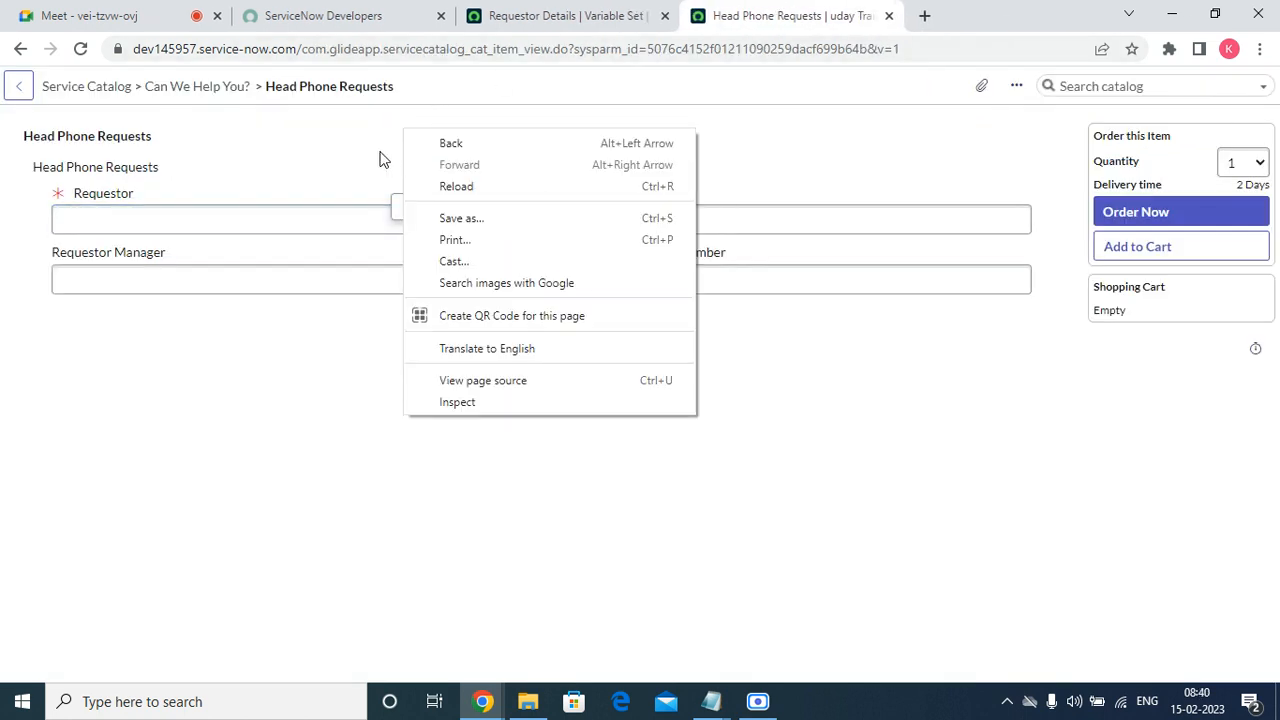
click(379, 151)
right_click(438, 84)
click(464, 92)
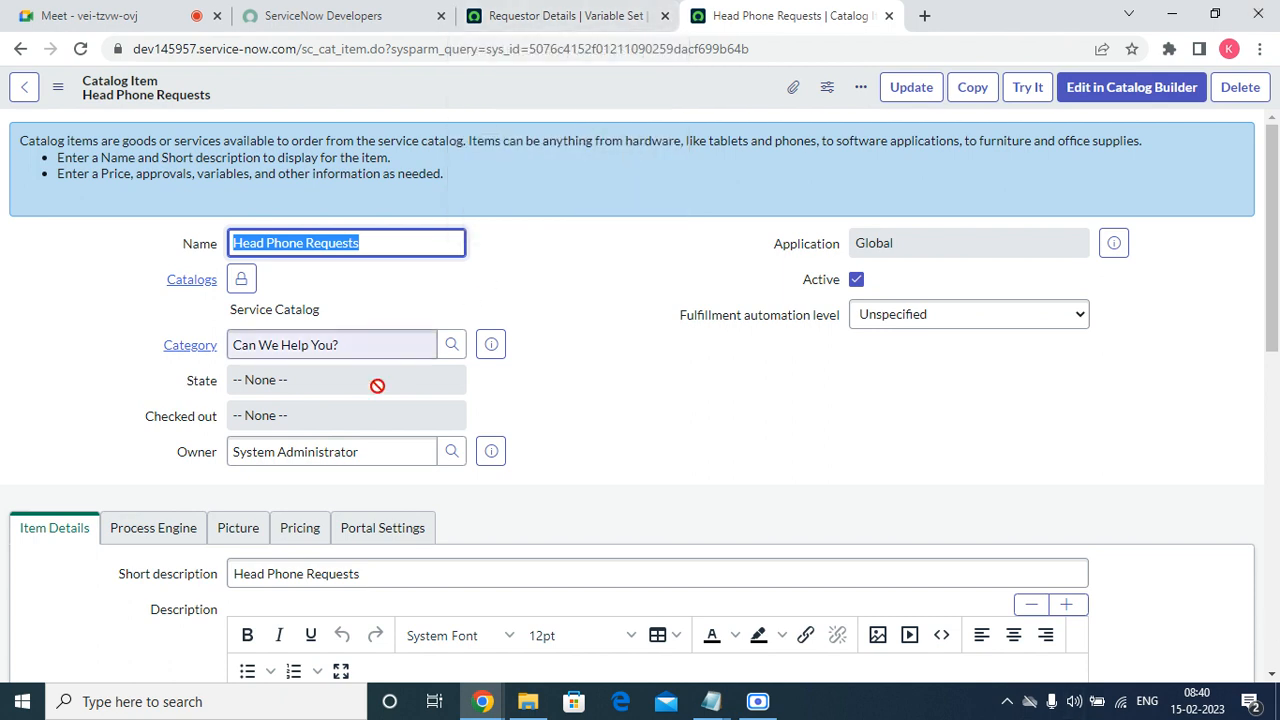
Start a new variable record for the Head Phone Requests catalog item.
click(591, 386)
scroll(700, 393, down, 2)
scroll(700, 393, down, 10)
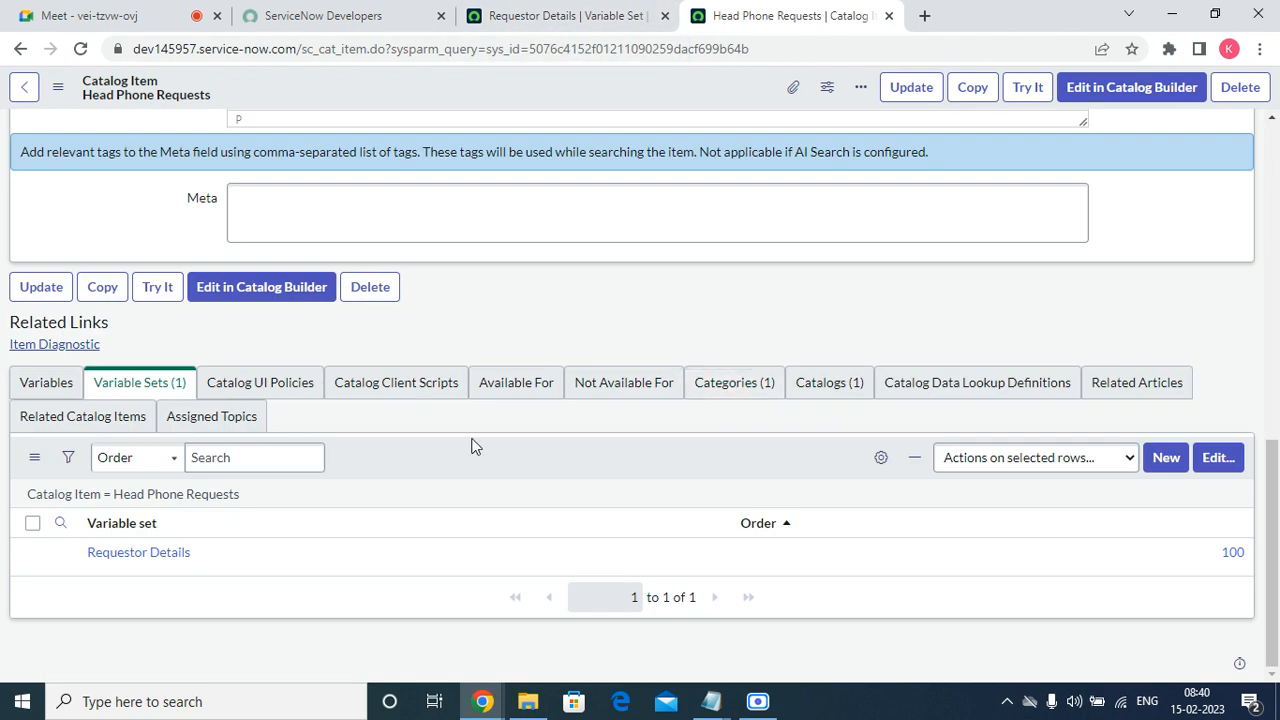
click(72, 390)
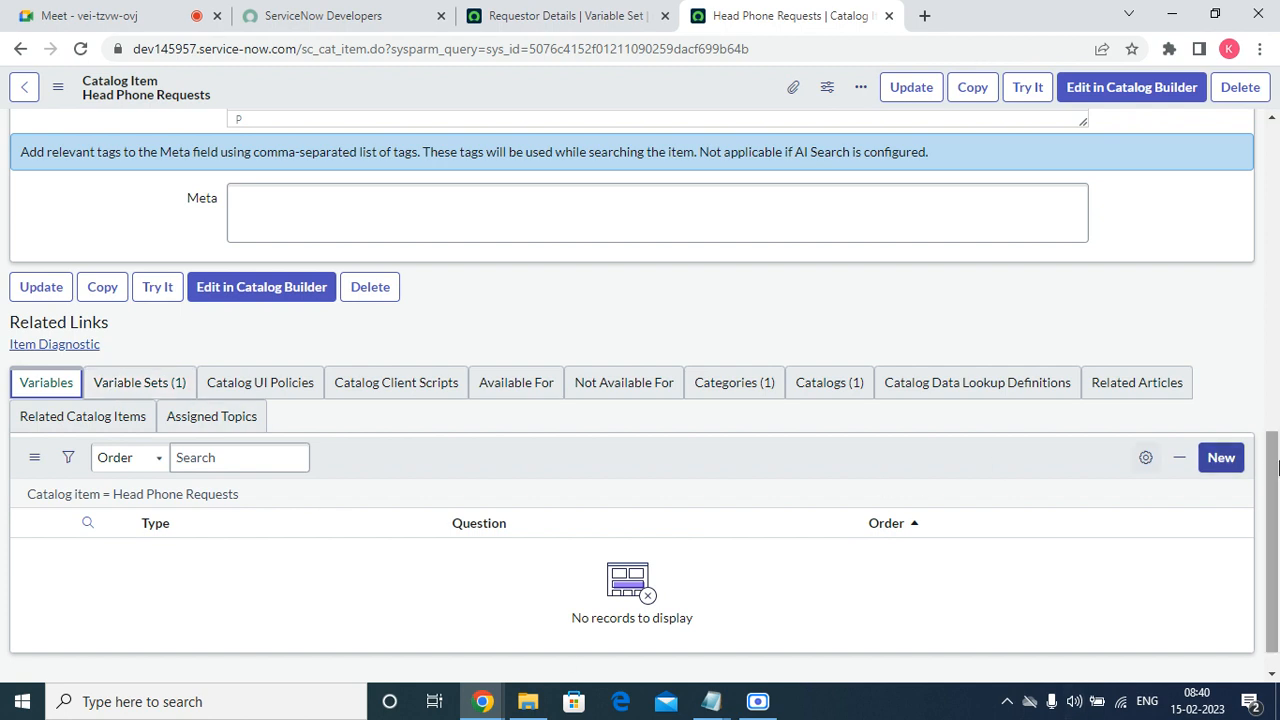
click(1217, 466)
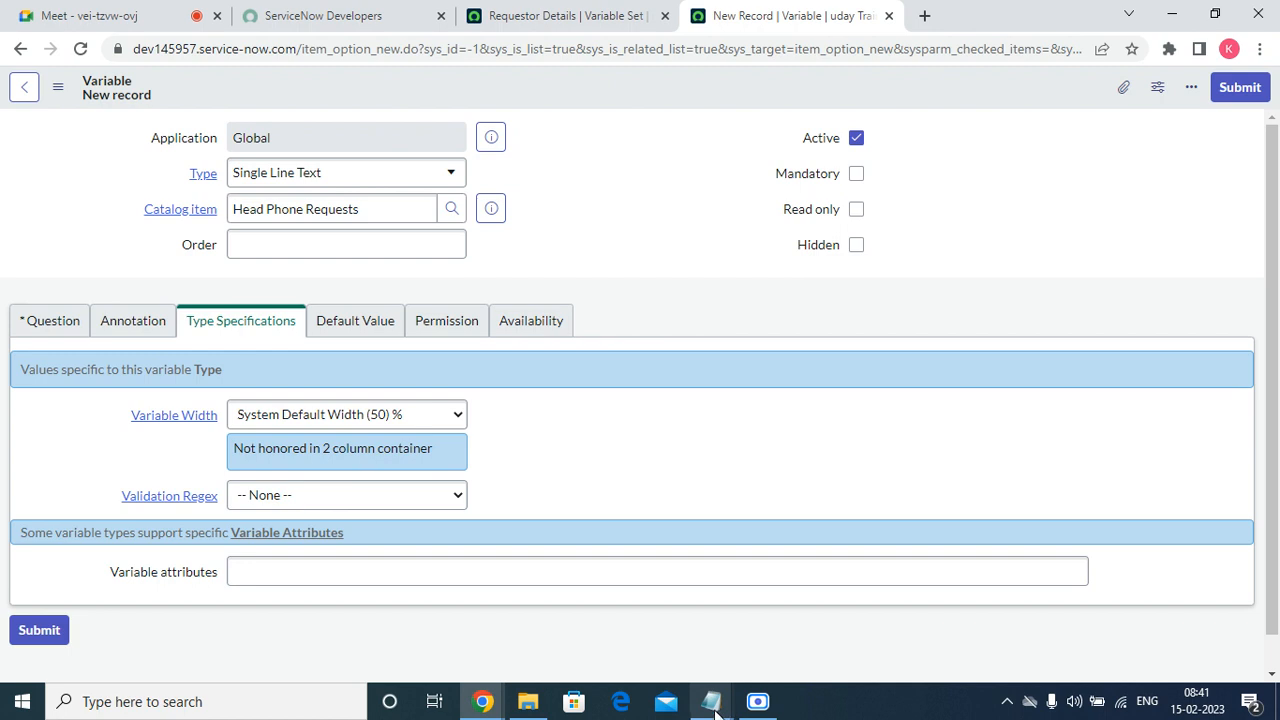
Switch to the Notepad field list, copy "Type of Head phone", and return to the new variable form.
mouse_move(711, 701)
click(789, 634)
click(426, 460)
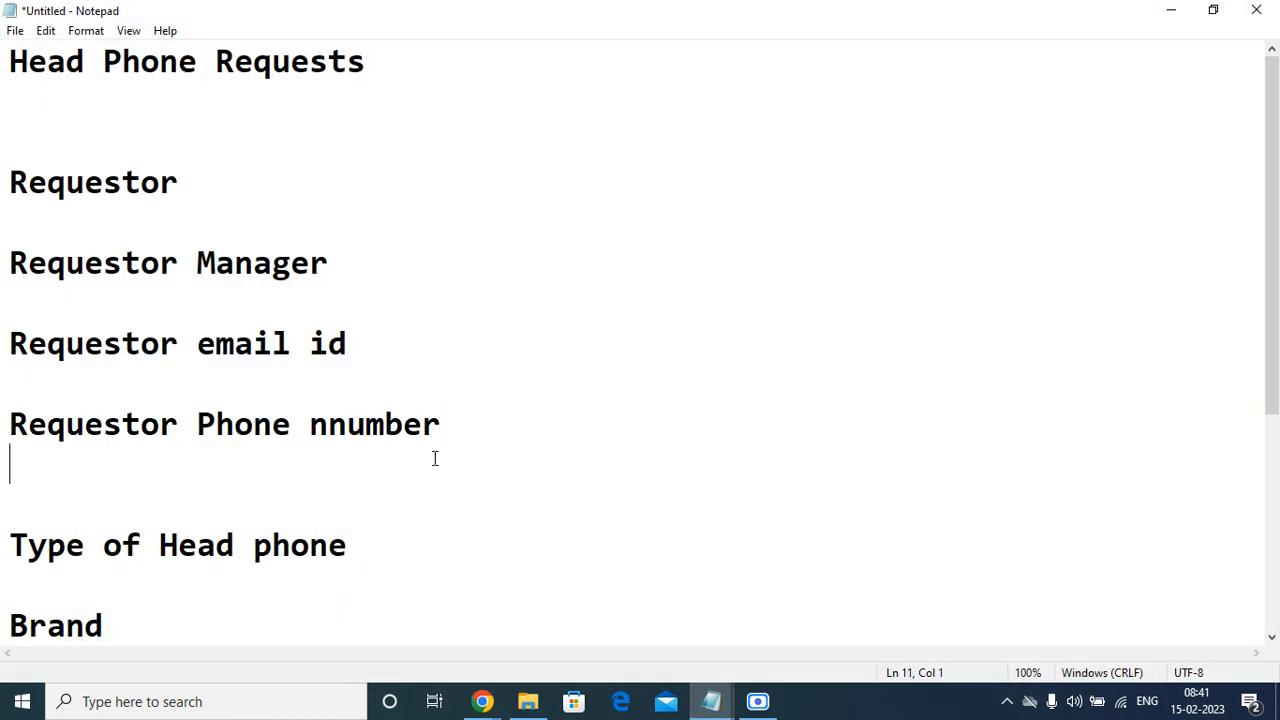
scroll(424, 462, down, 3)
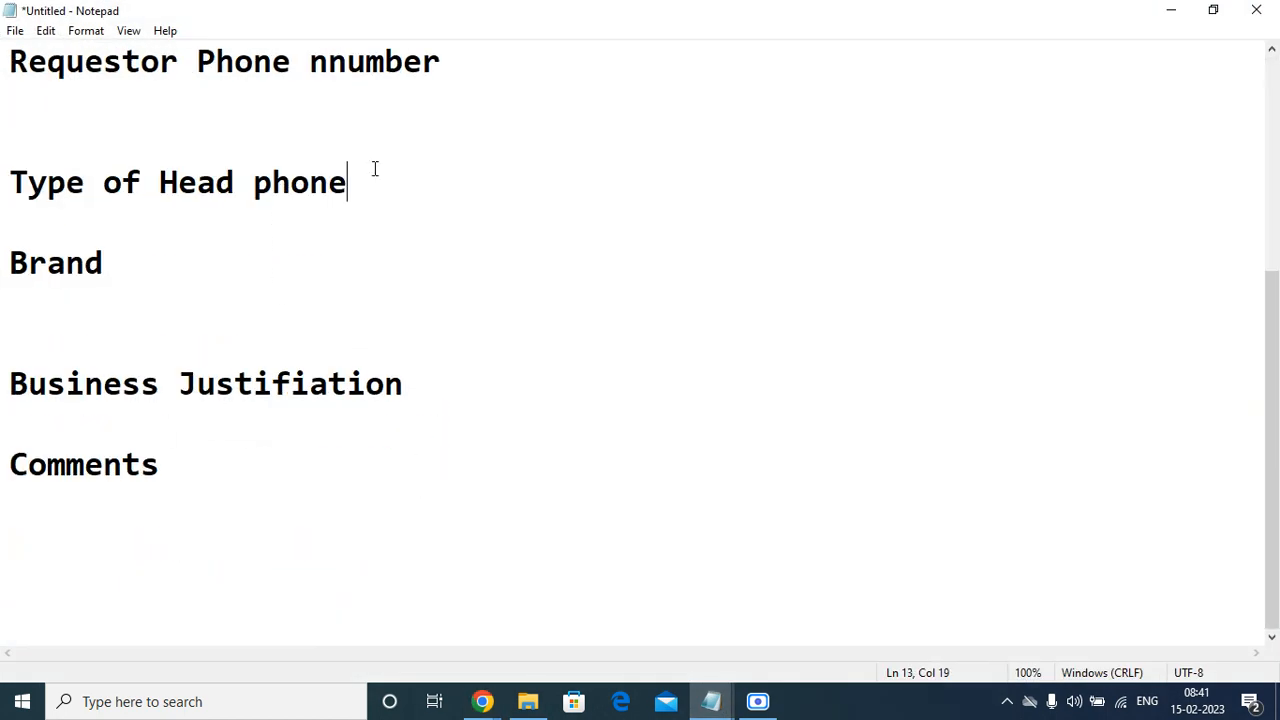
drag(374, 168, 3, 168)
click(99, 243)
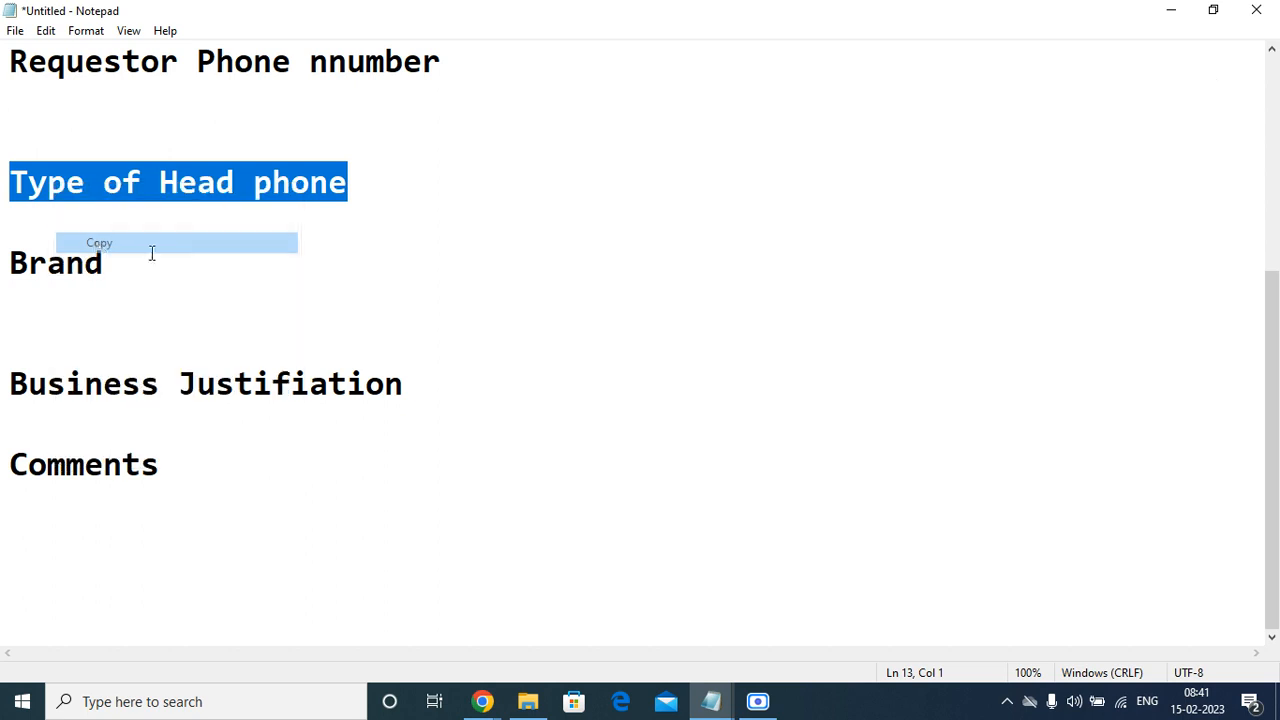
click(1183, 15)
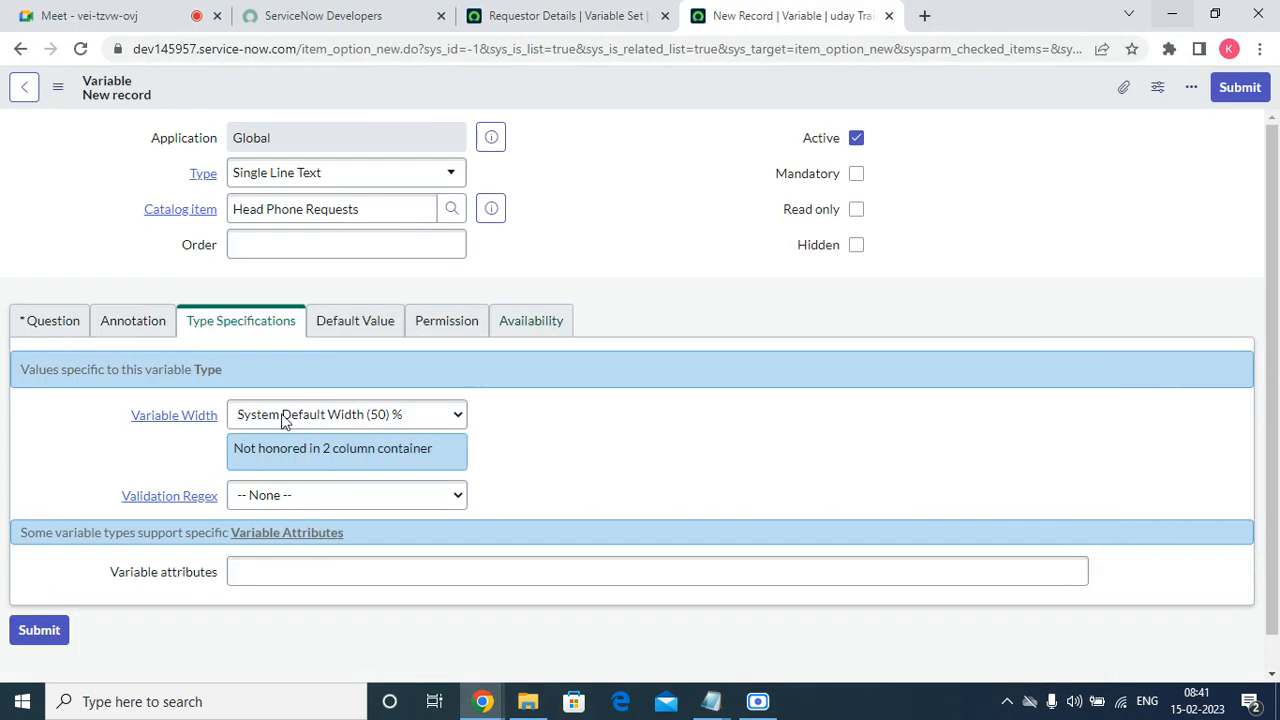
Set the new variable's type to Select Box and paste "Type of Head phone" as its question.
click(352, 180)
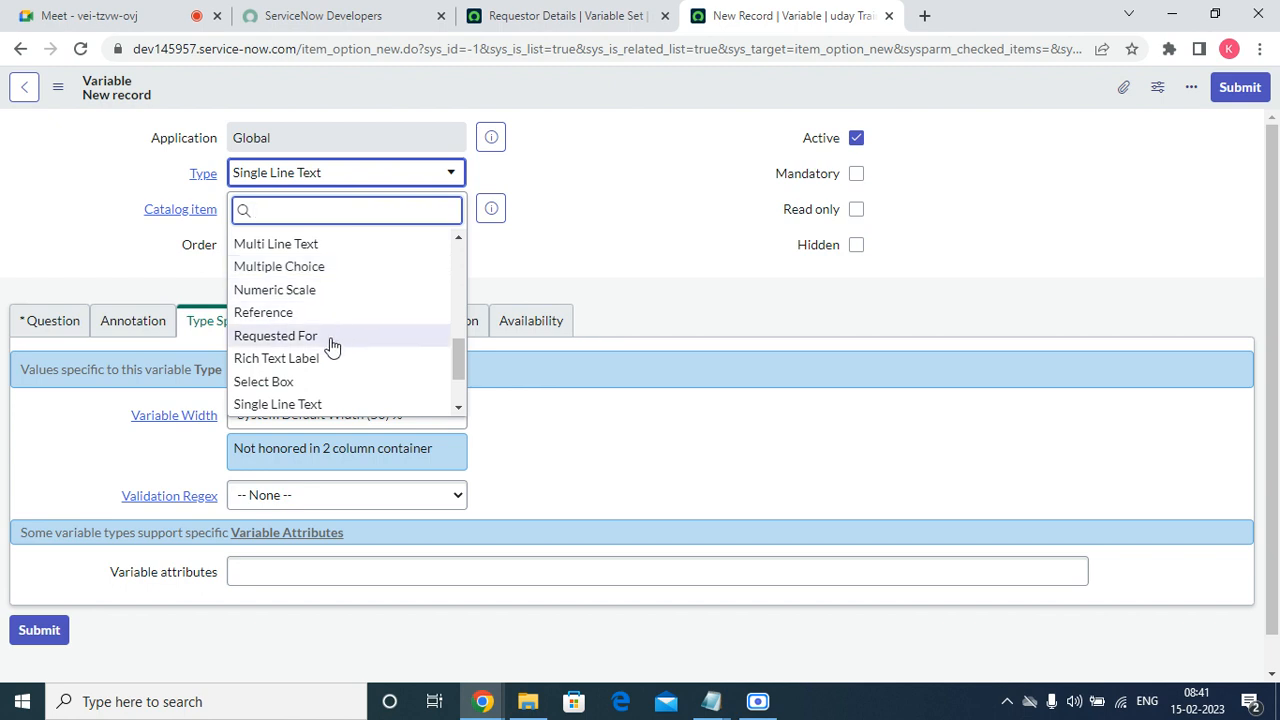
click(318, 388)
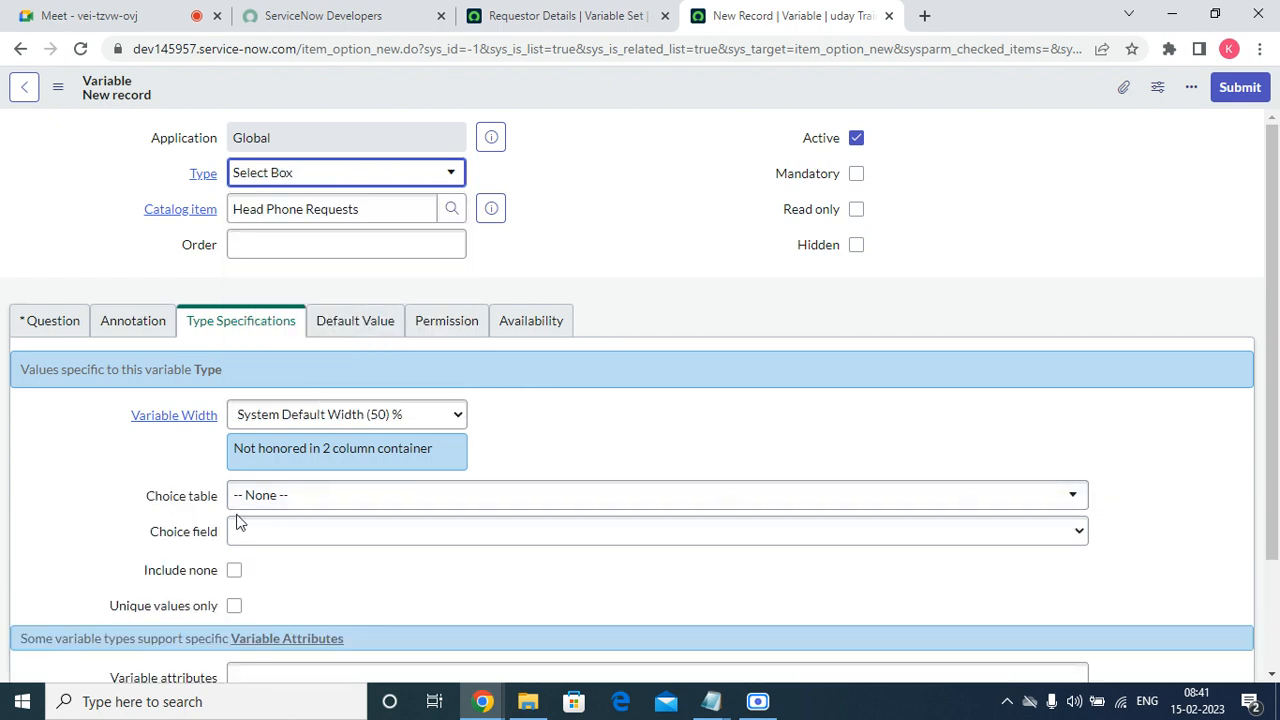
click(38, 325)
click(271, 414)
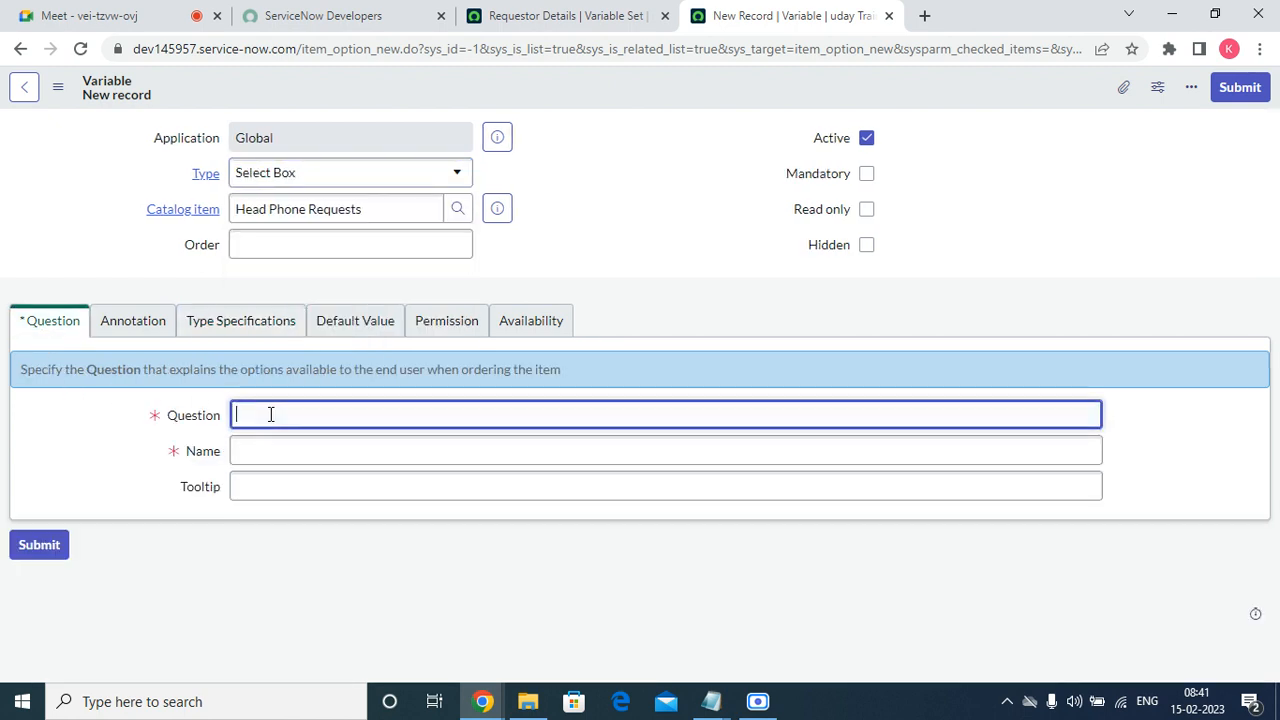
right_click(271, 414)
click(356, 283)
key(Tab)
Enable Include none and Mandatory for the variable, set its order to 200, and save the record in place.
click(128, 322)
click(187, 316)
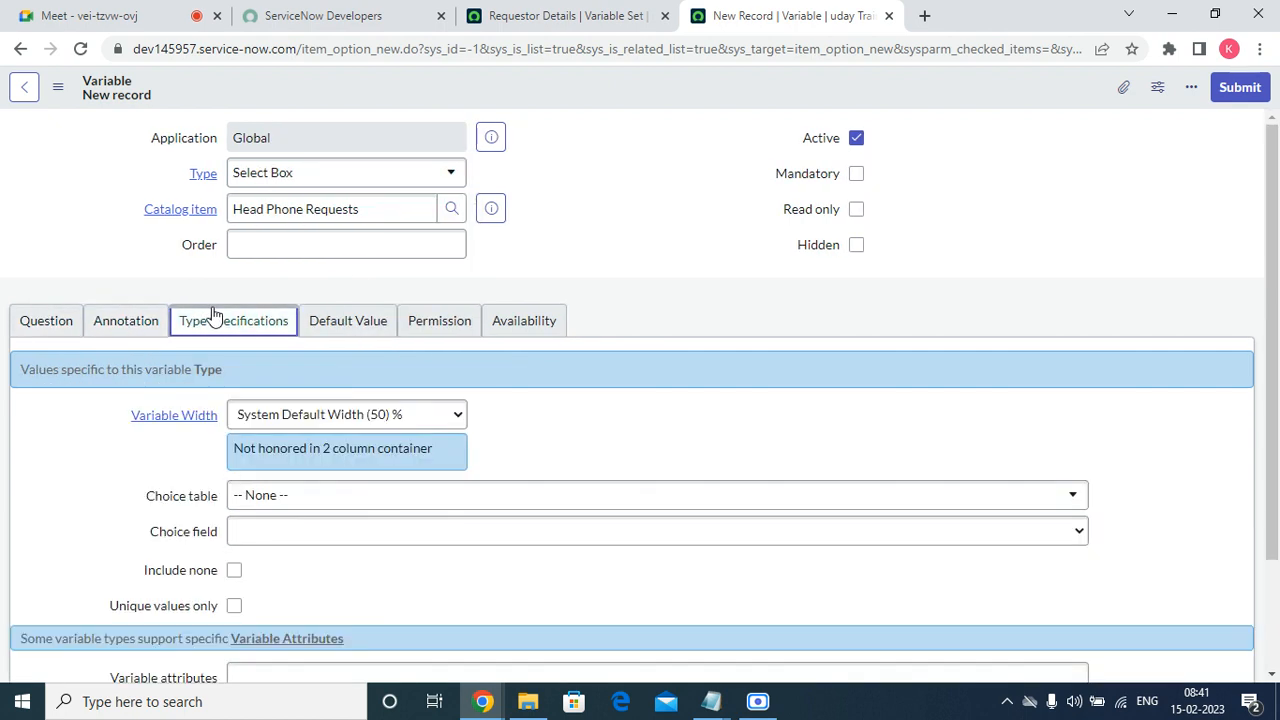
click(234, 571)
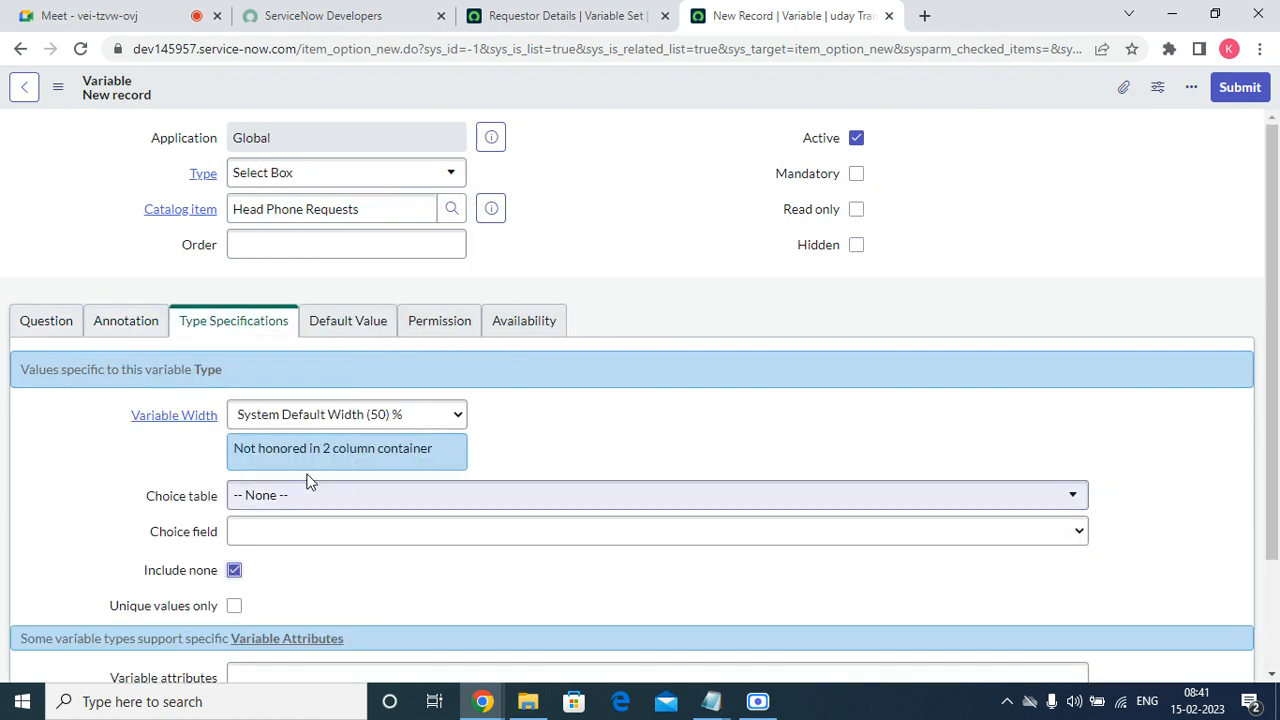
click(857, 174)
click(365, 249)
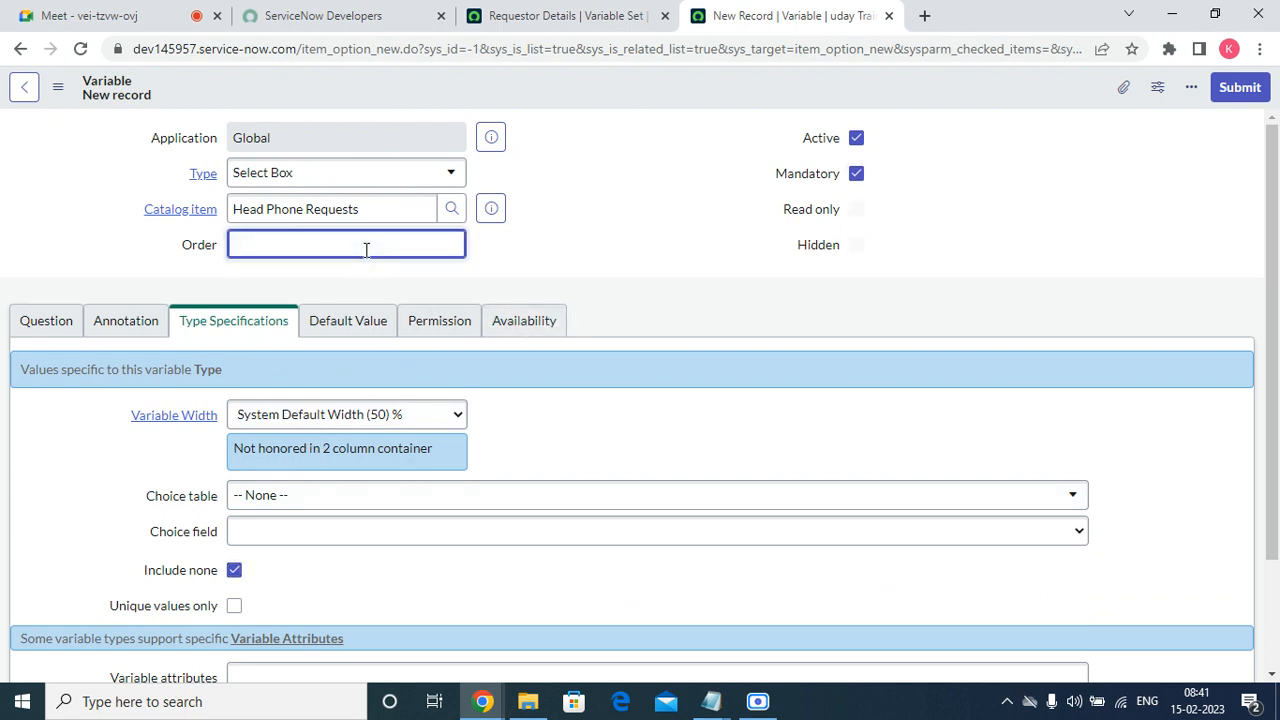
click(645, 224)
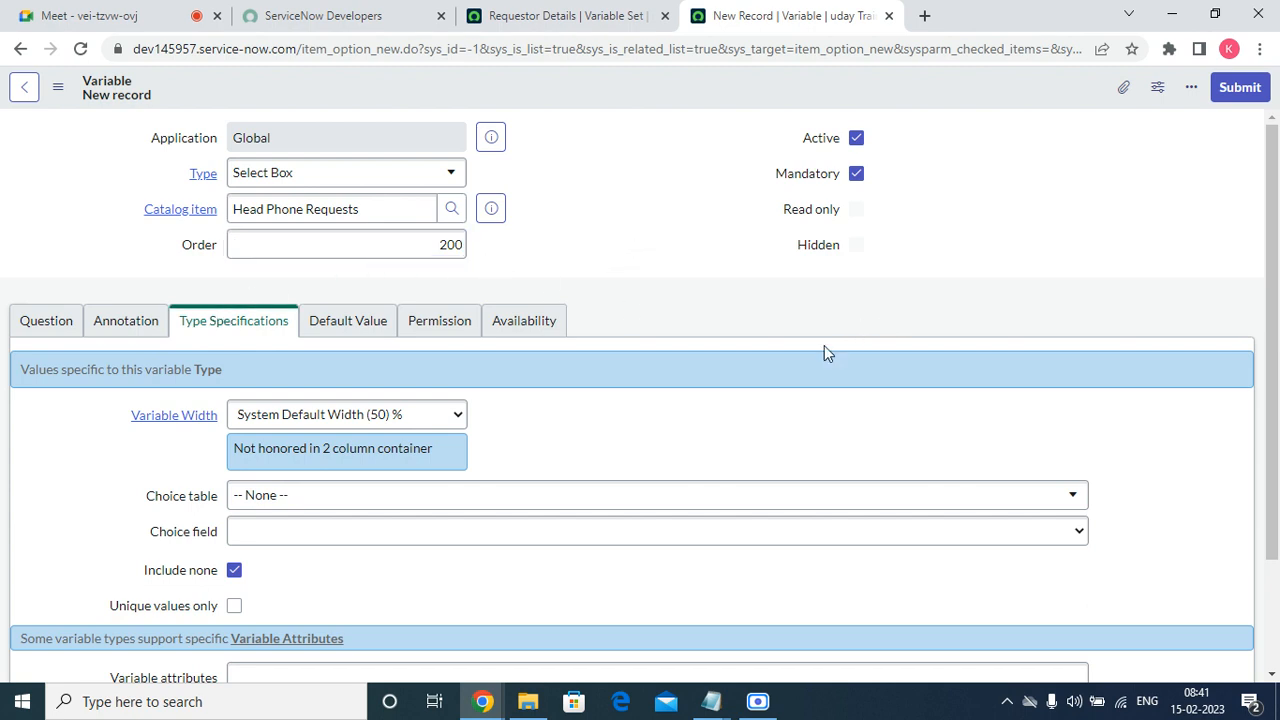
right_click(506, 71)
click(546, 86)
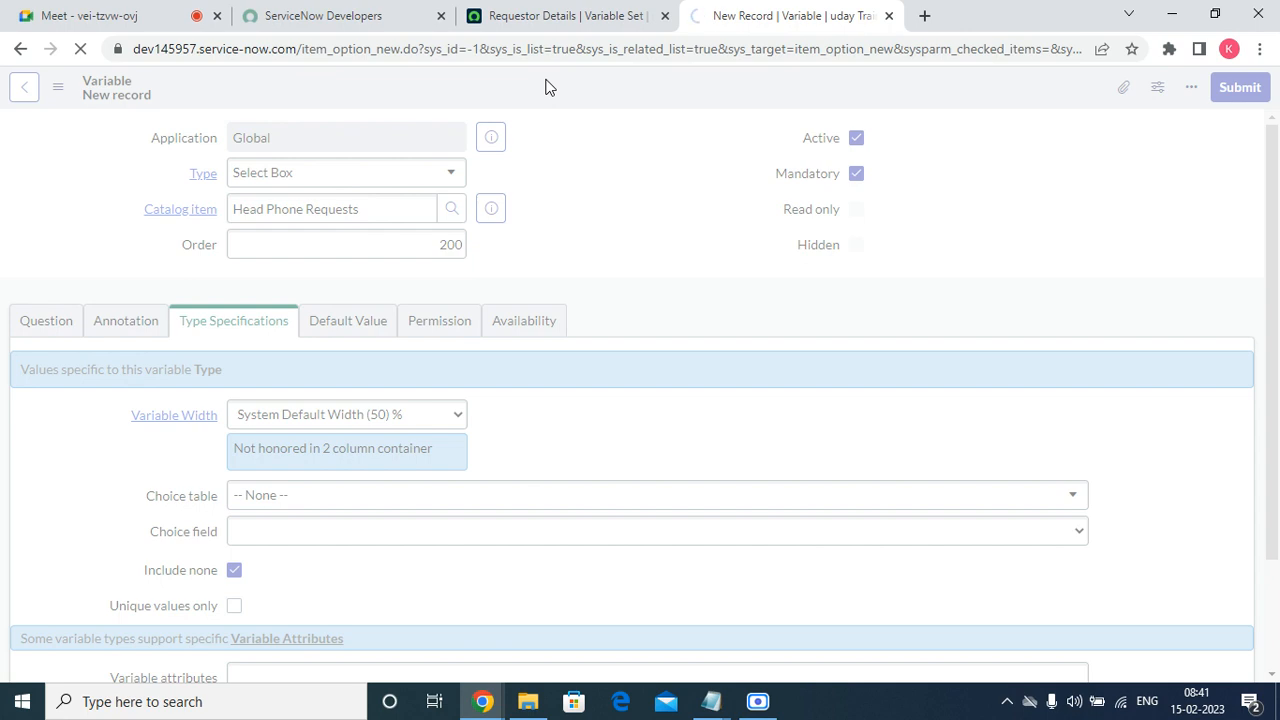
click(551, 20)
click(810, 12)
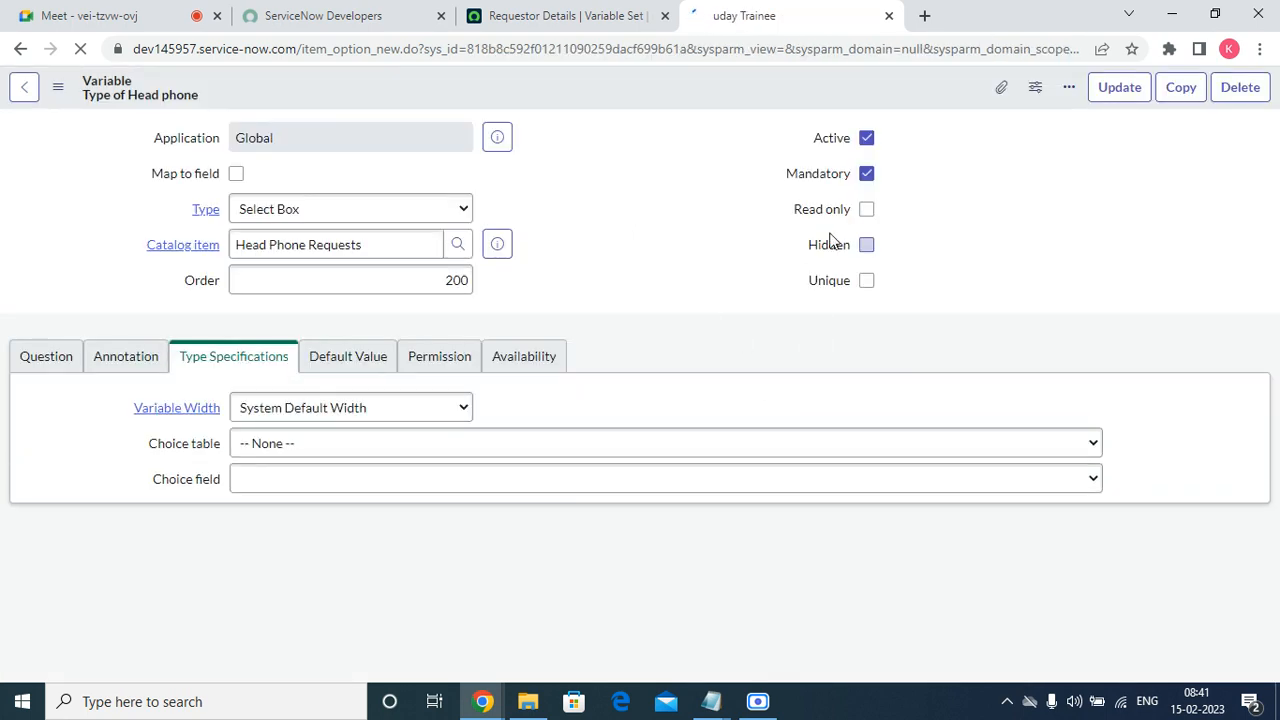
Add a question choice to the Type of Head phone variable with text "Head Set" and value "headset".
scroll(368, 530, down, 2)
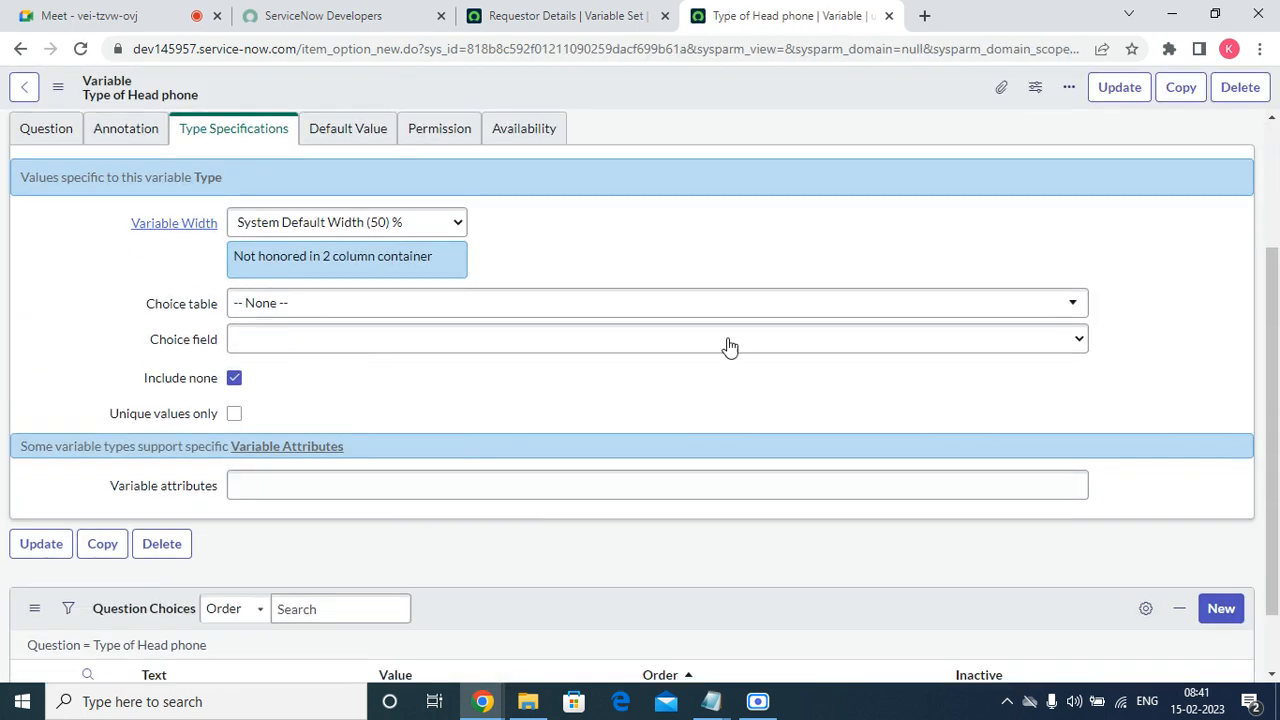
scroll(629, 420, down, 1)
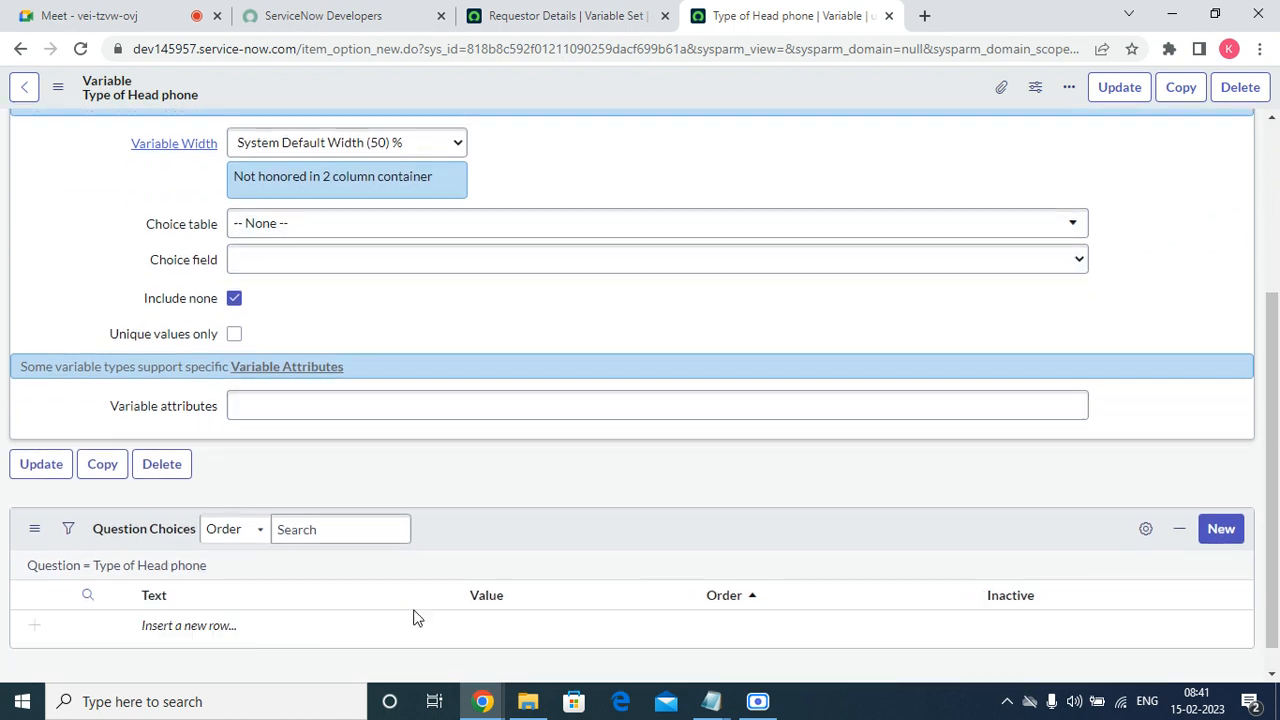
click(1237, 529)
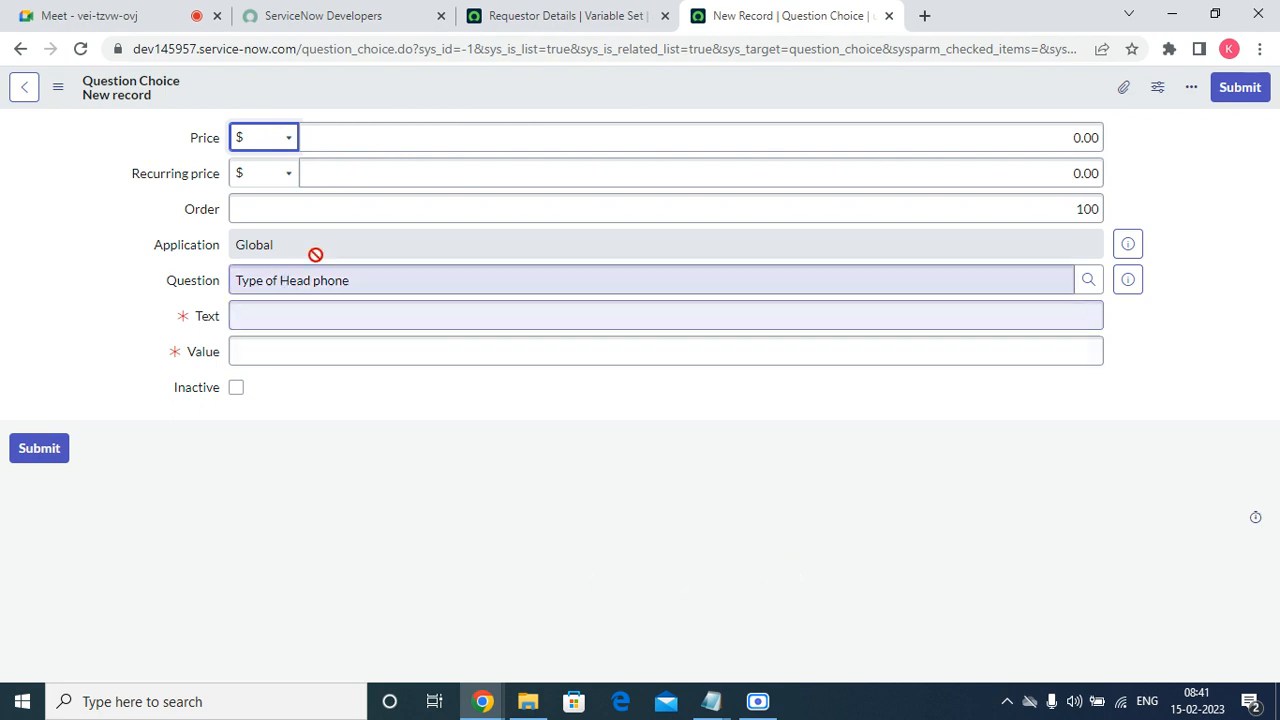
click(281, 299)
click(281, 313)
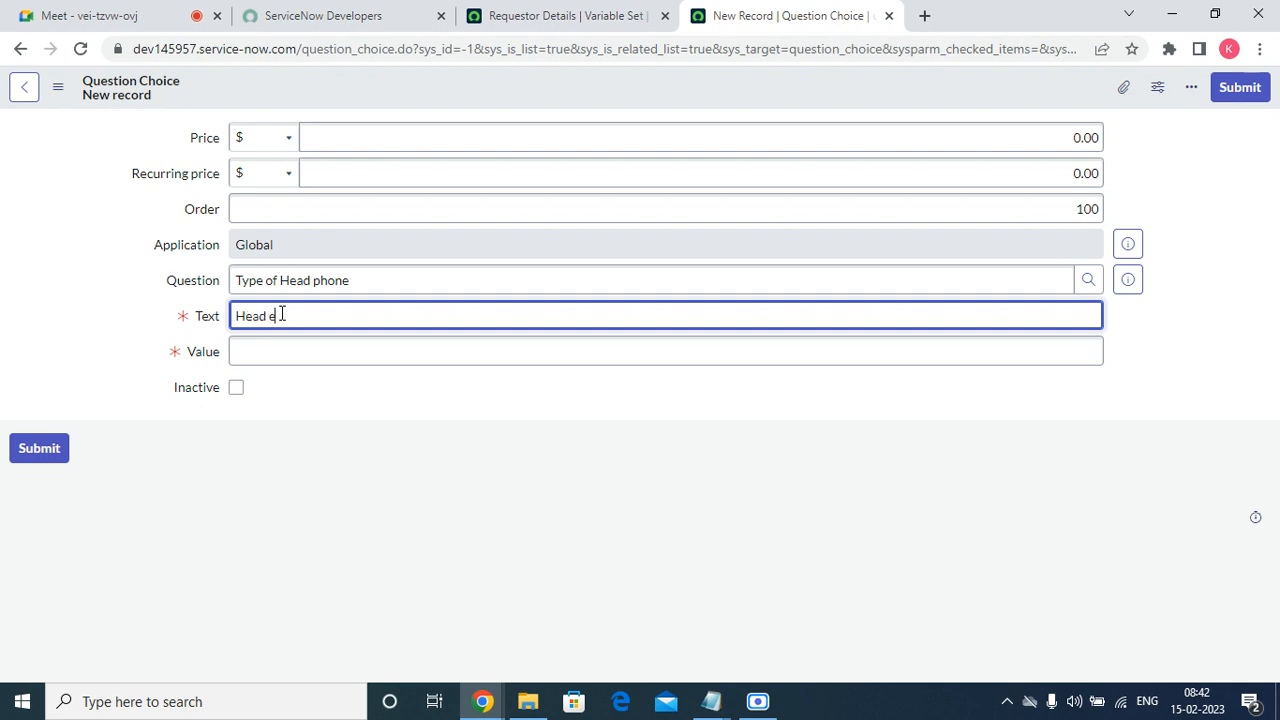
text(Head Set)
key(Tab)
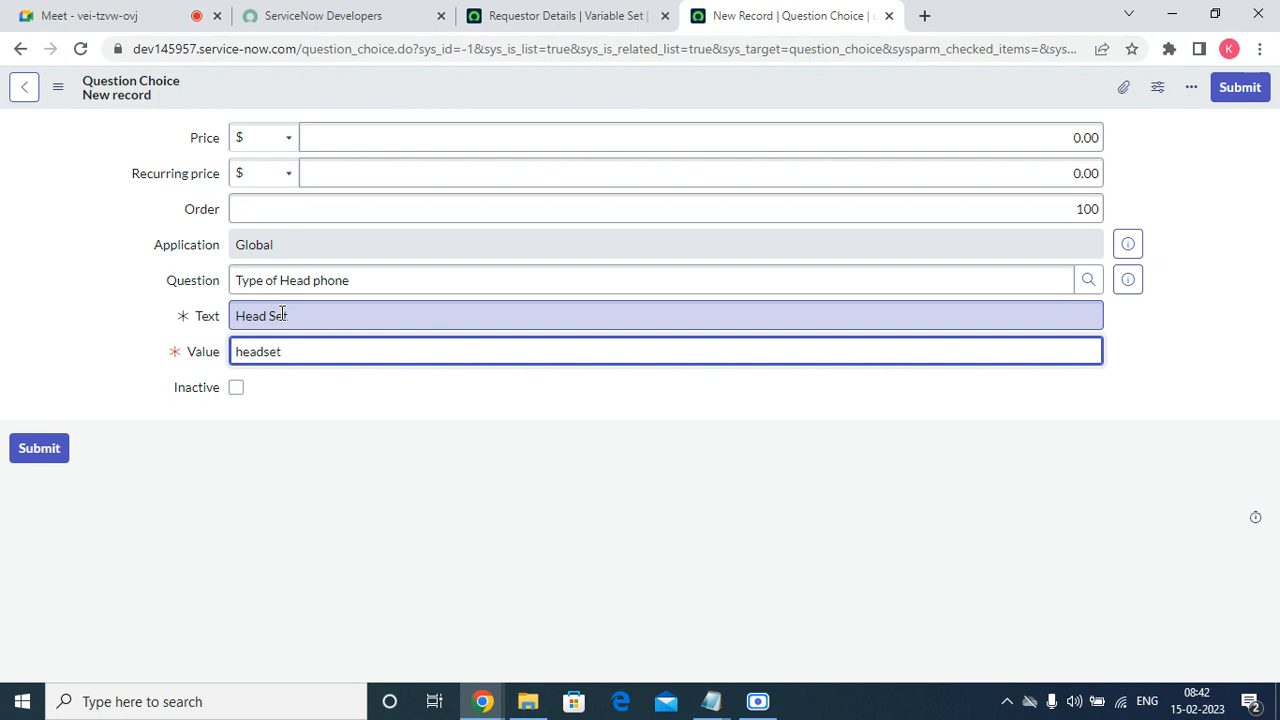
click(1250, 96)
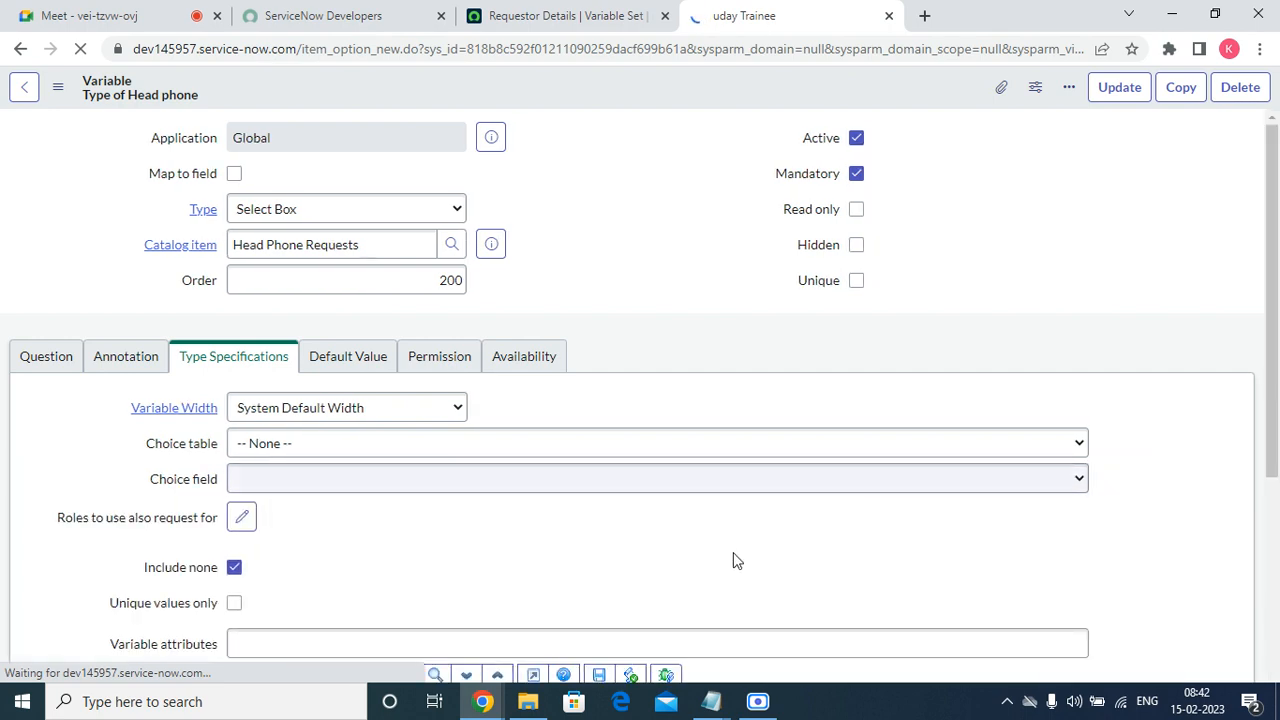
Add a question choice to the Type of Head phone variable with text "Ear Phones" and value "earphones".
scroll(585, 330, down, 4)
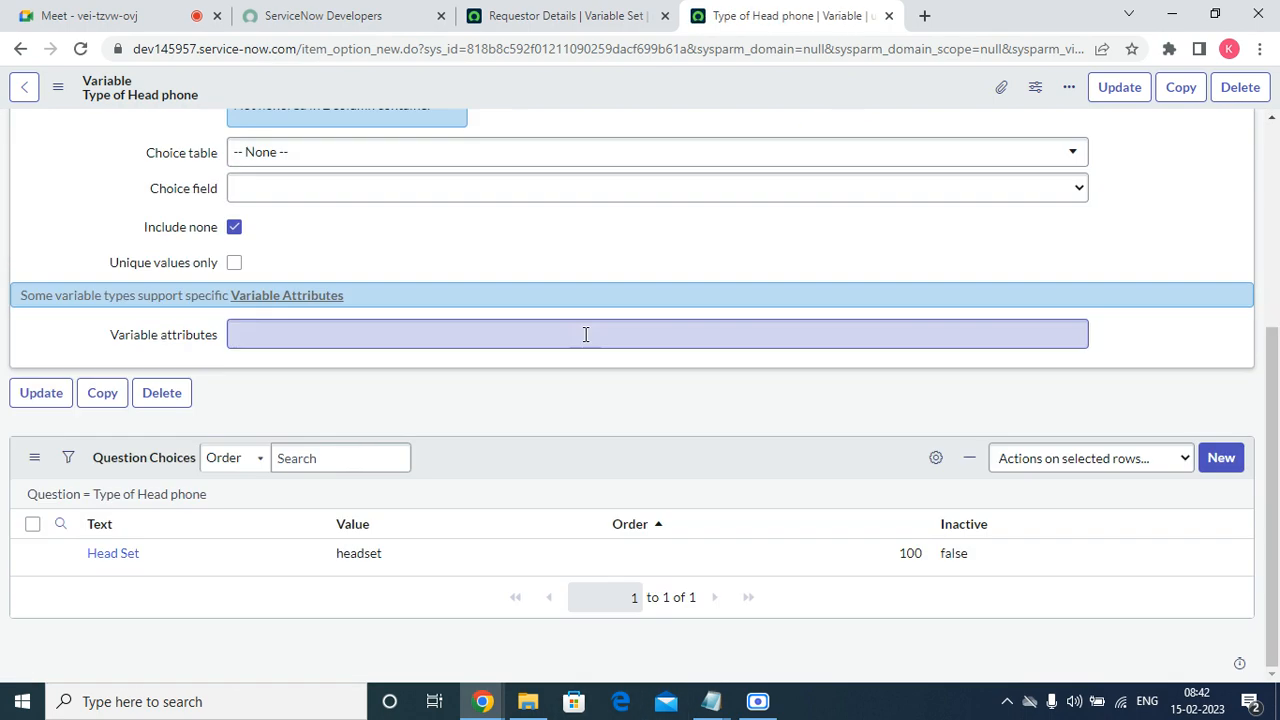
click(1222, 461)
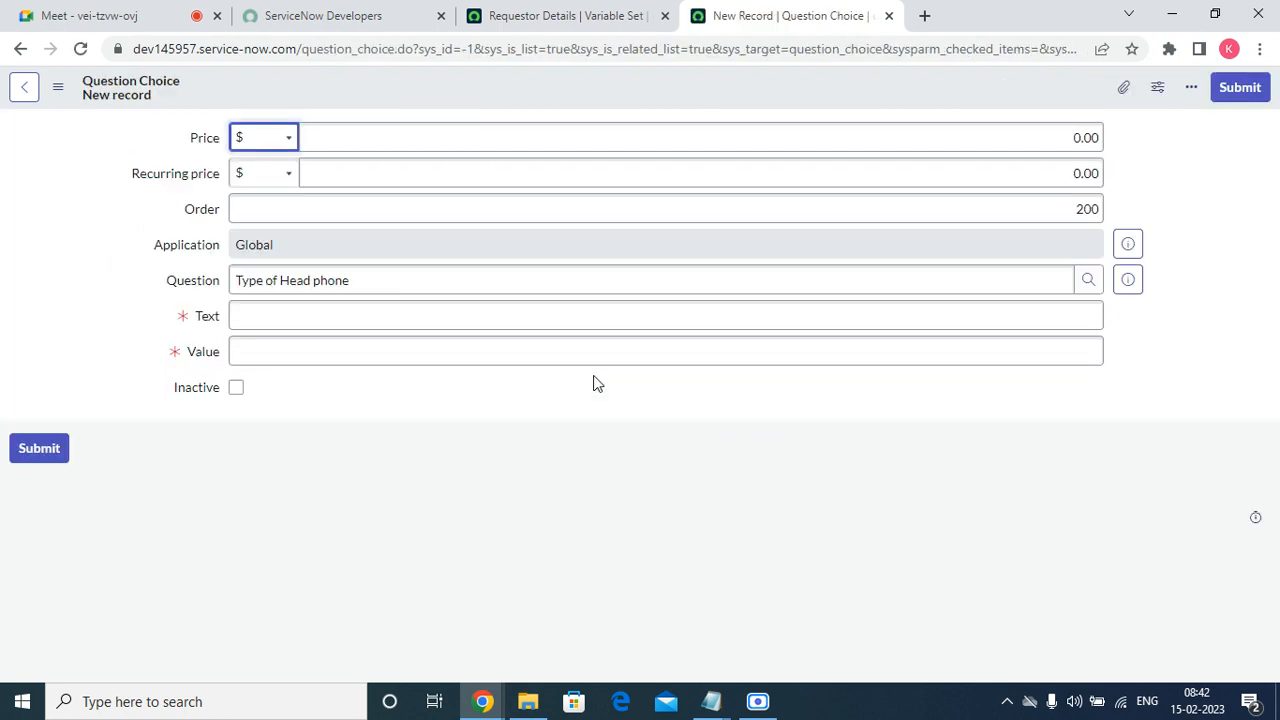
click(351, 316)
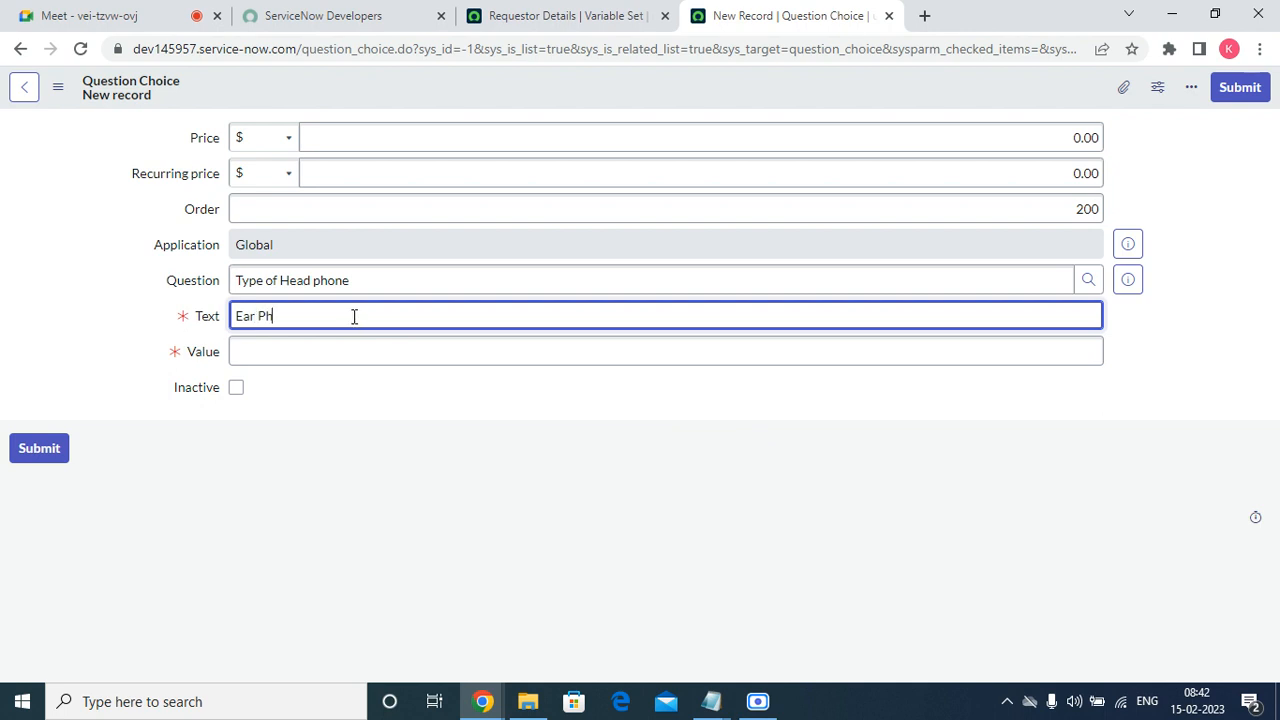
key(Tab)
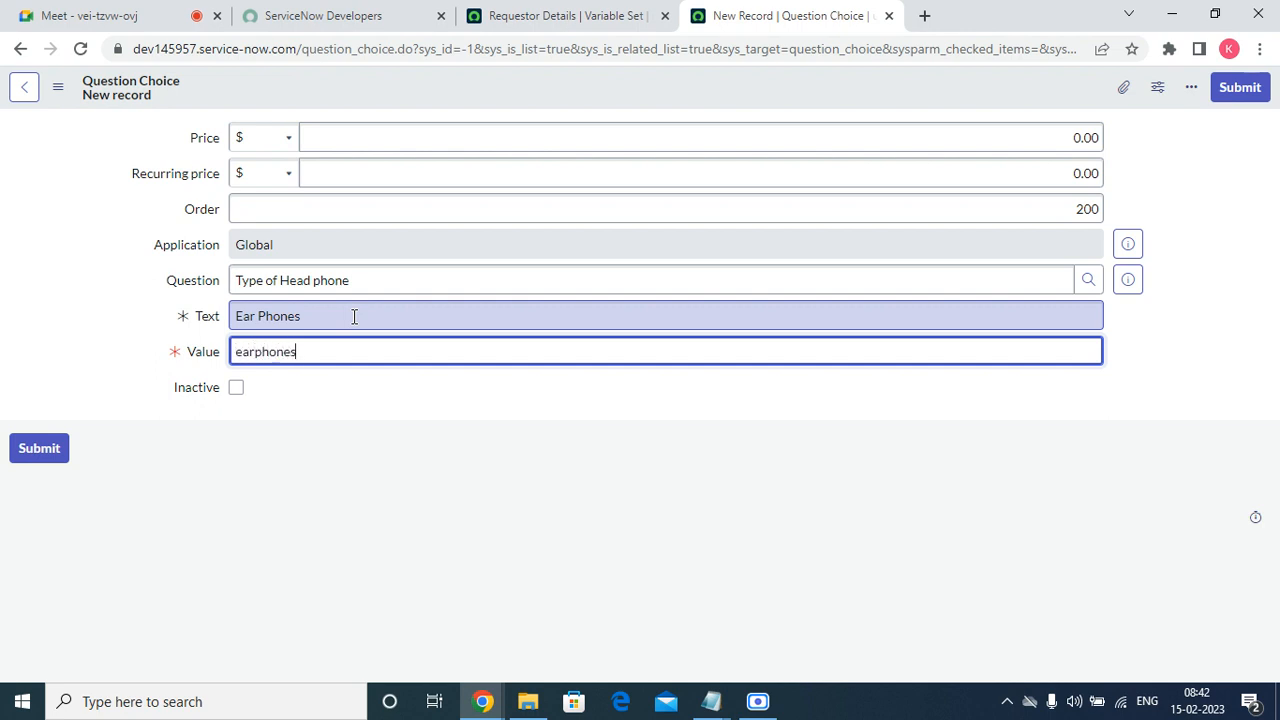
click(1228, 94)
Open the Head Phone Requests catalog item from the list of items that include the Requestor Details variable set.
click(650, 20)
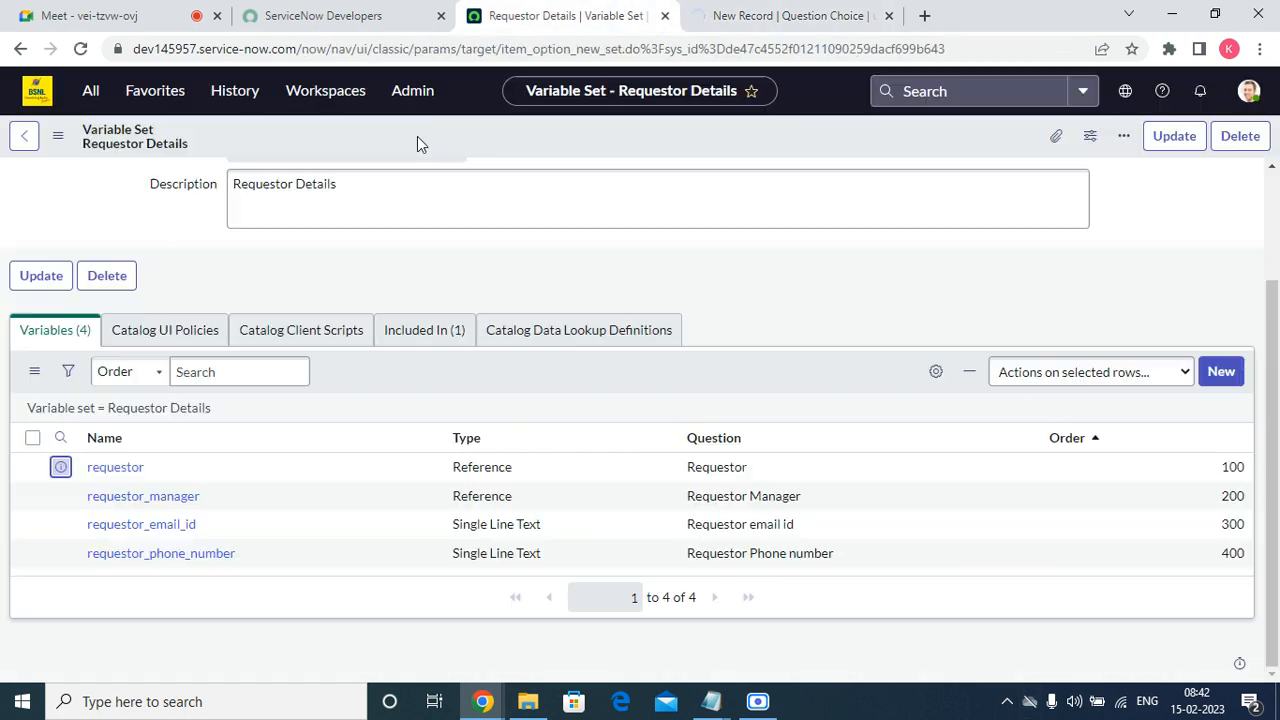
scroll(400, 280, up, 2)
scroll(500, 508, down, 2)
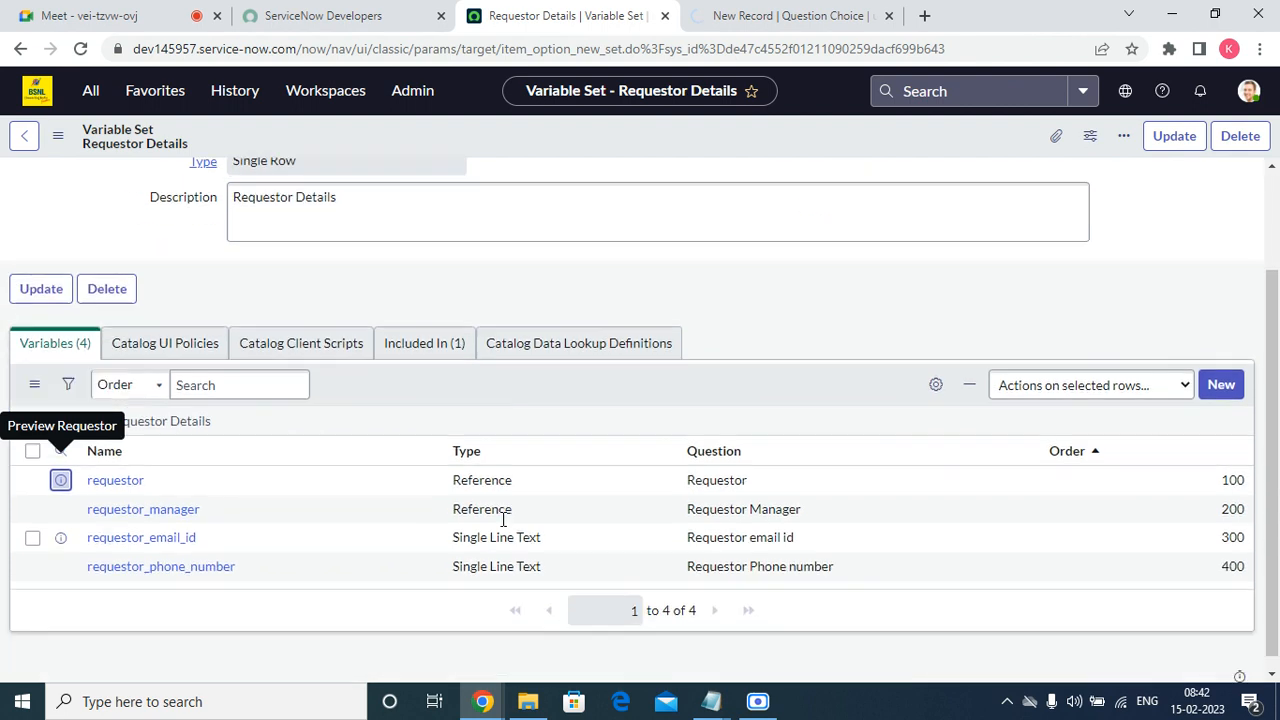
click(406, 340)
click(164, 555)
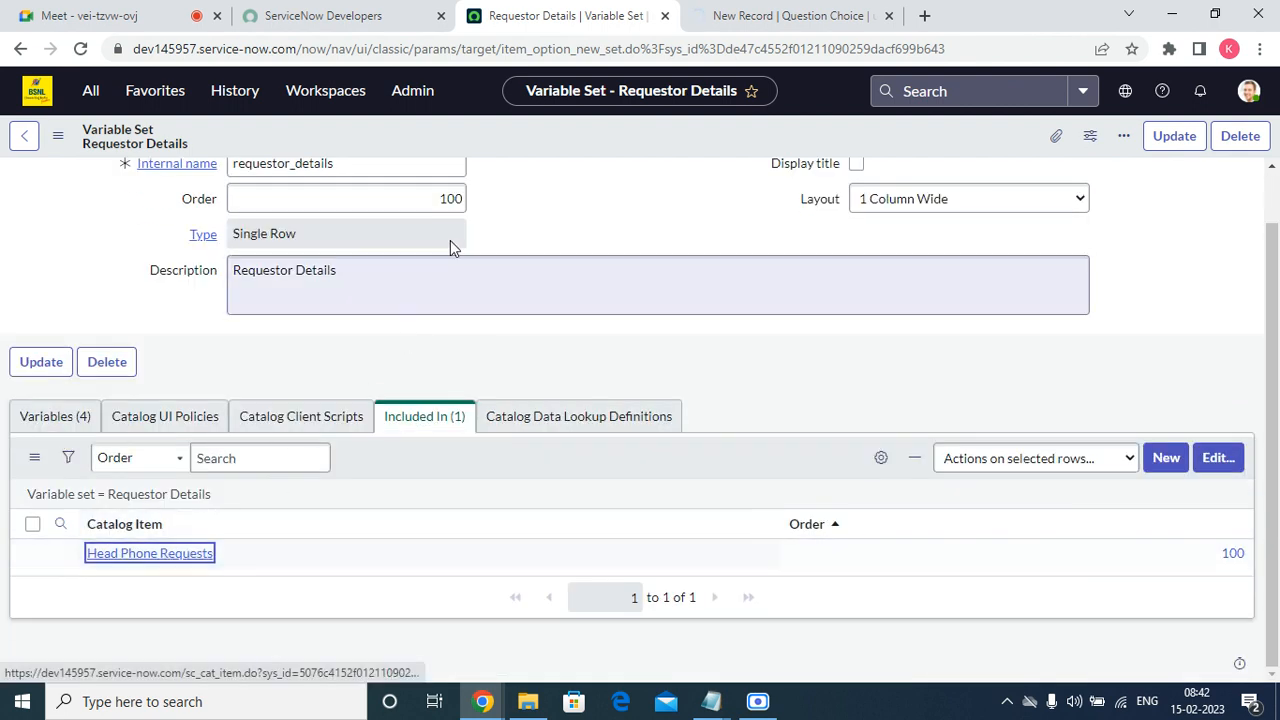
click(752, 20)
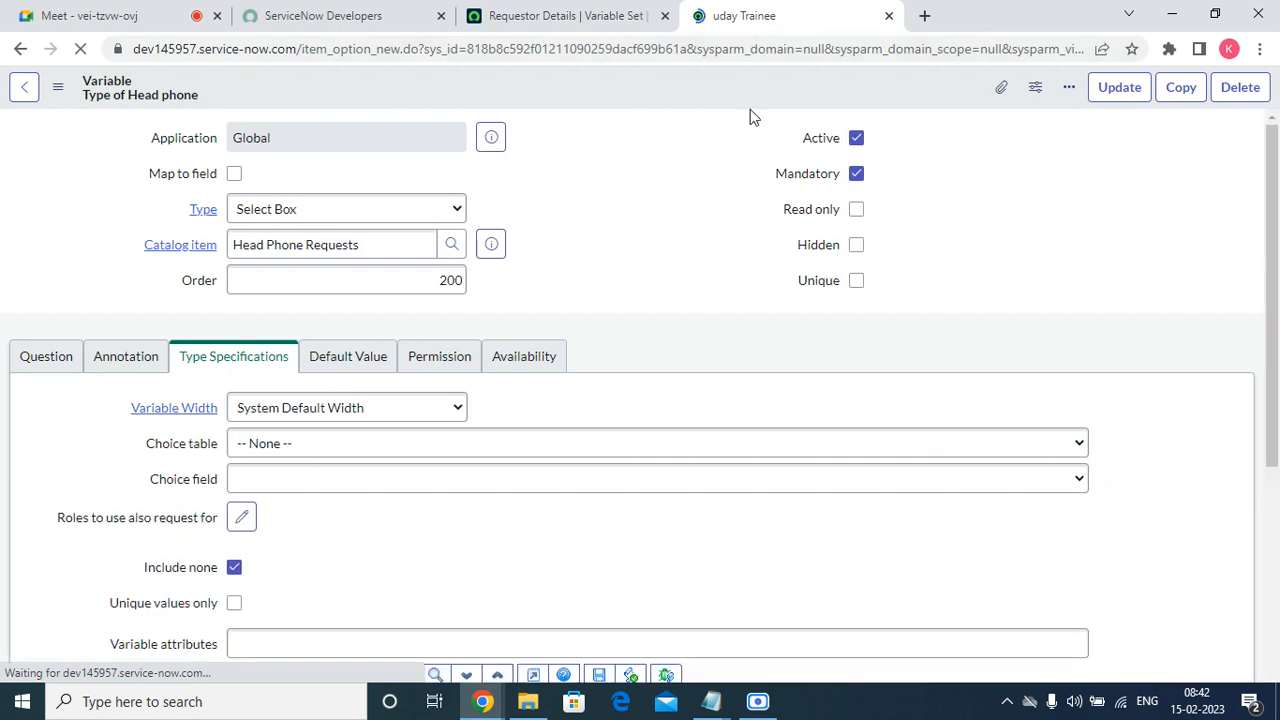
click(557, 18)
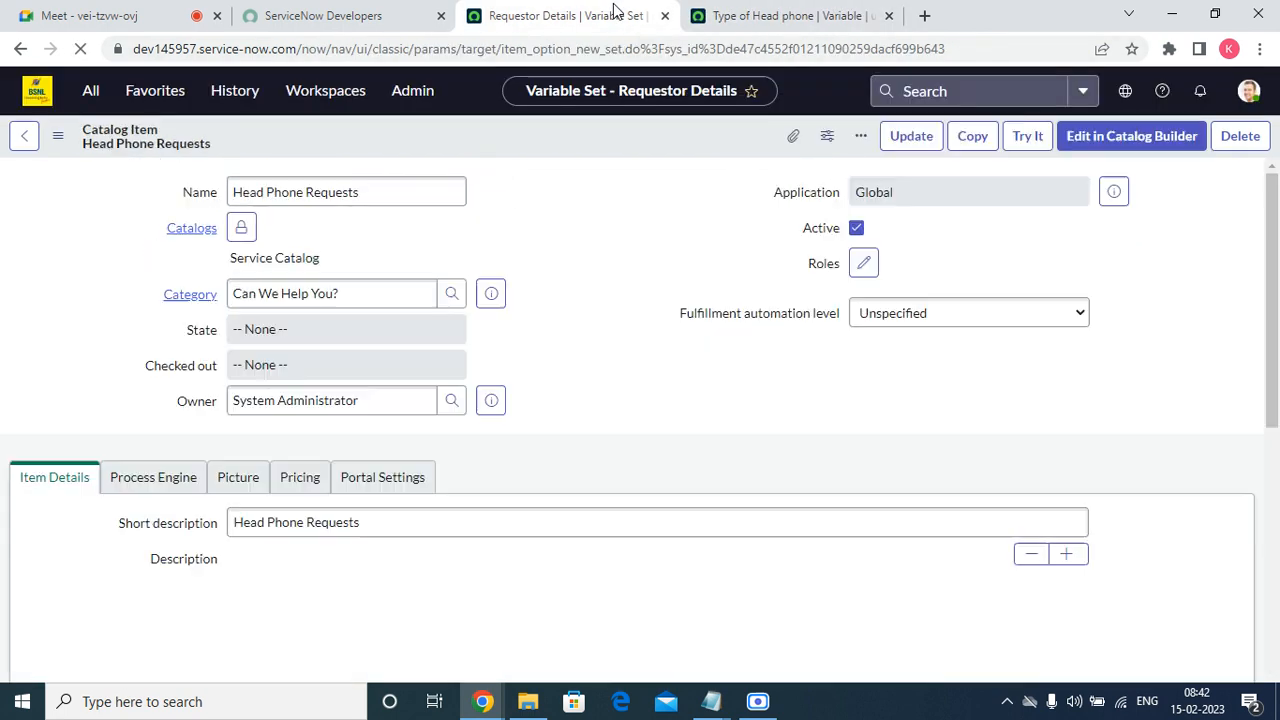
Duplicate the Head Phone Requests catalog item page in a second browser tab.
right_click(557, 18)
click(581, 150)
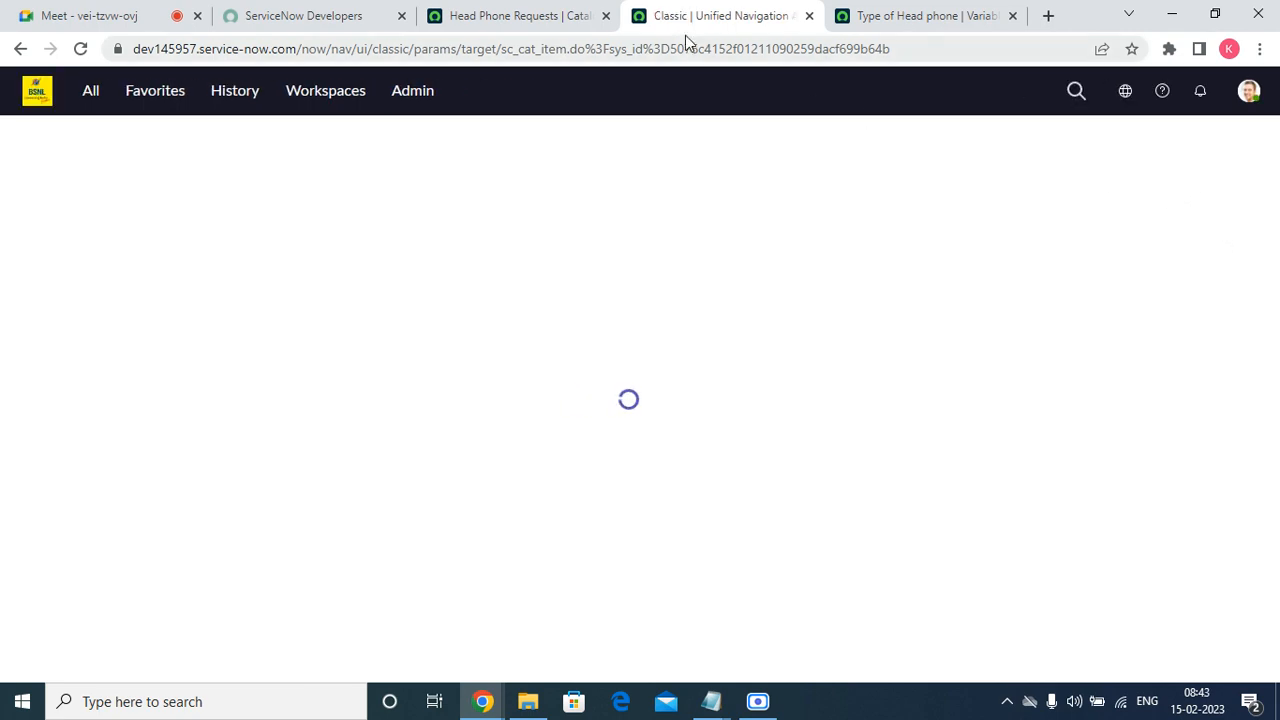
drag(746, 12, 602, 7)
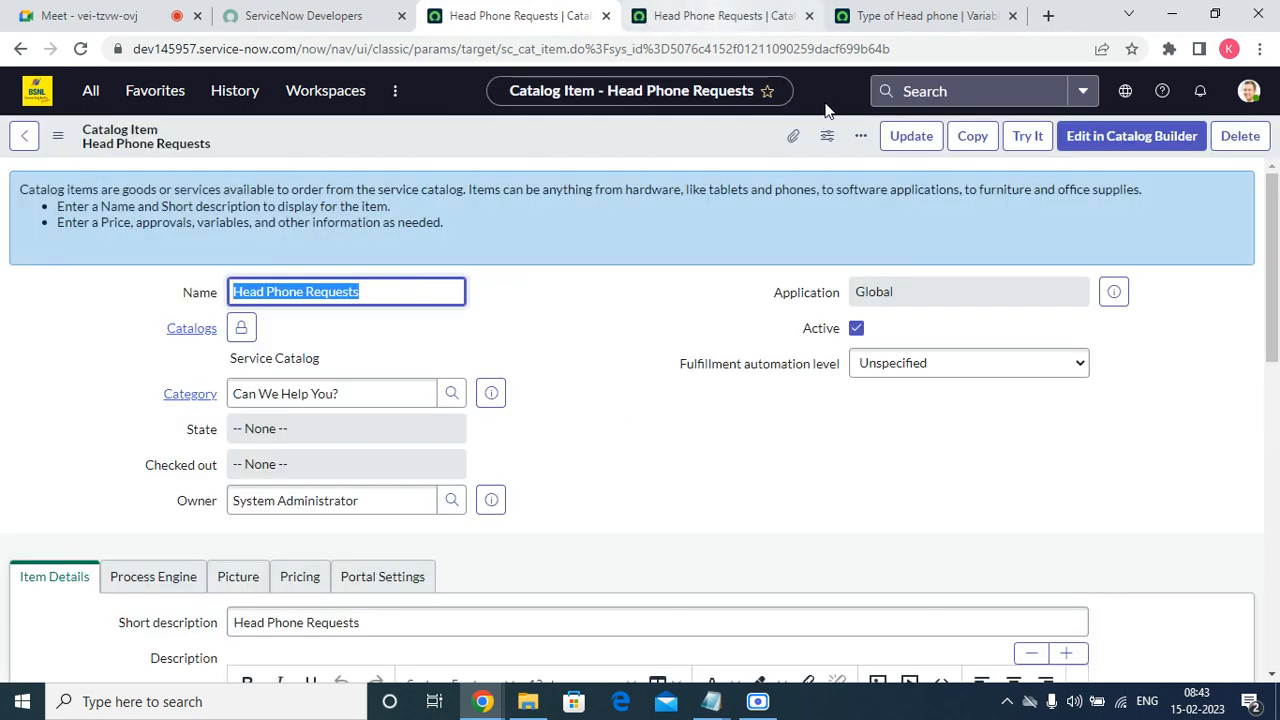
click(783, 25)
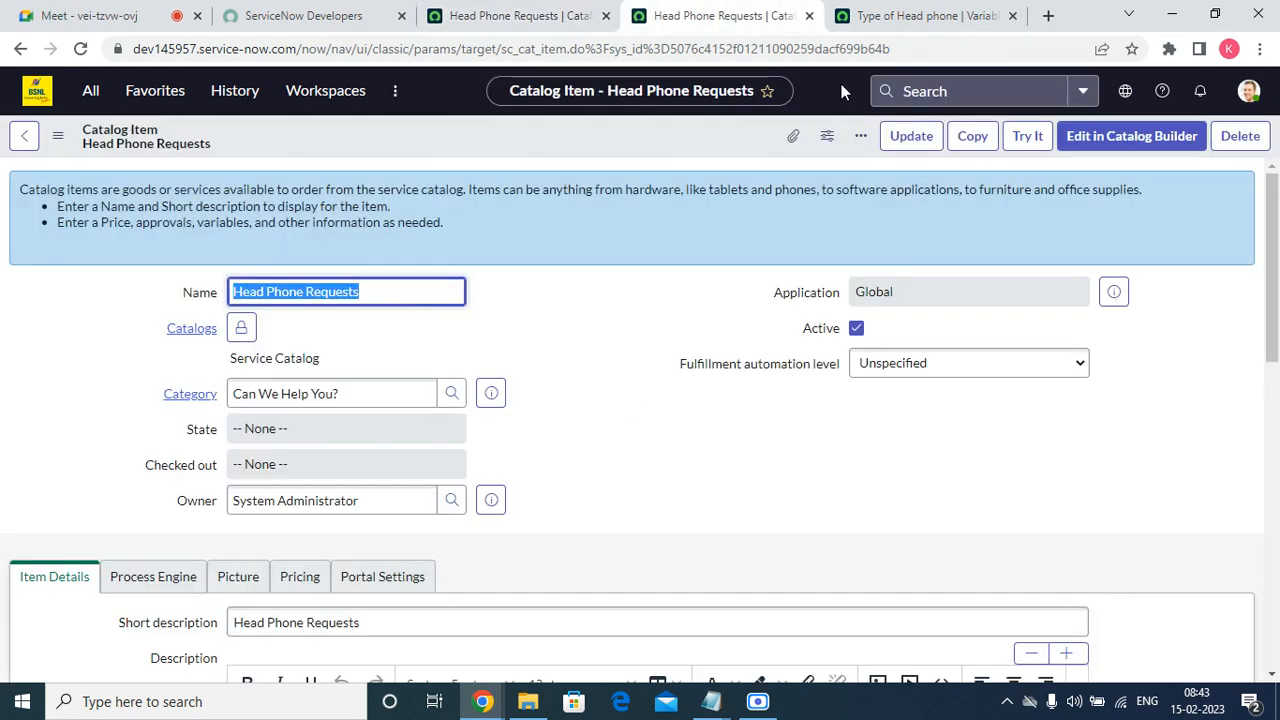
Preview the catalog item in the duplicate tab and examine the options offered under Type of Head phone.
click(1038, 137)
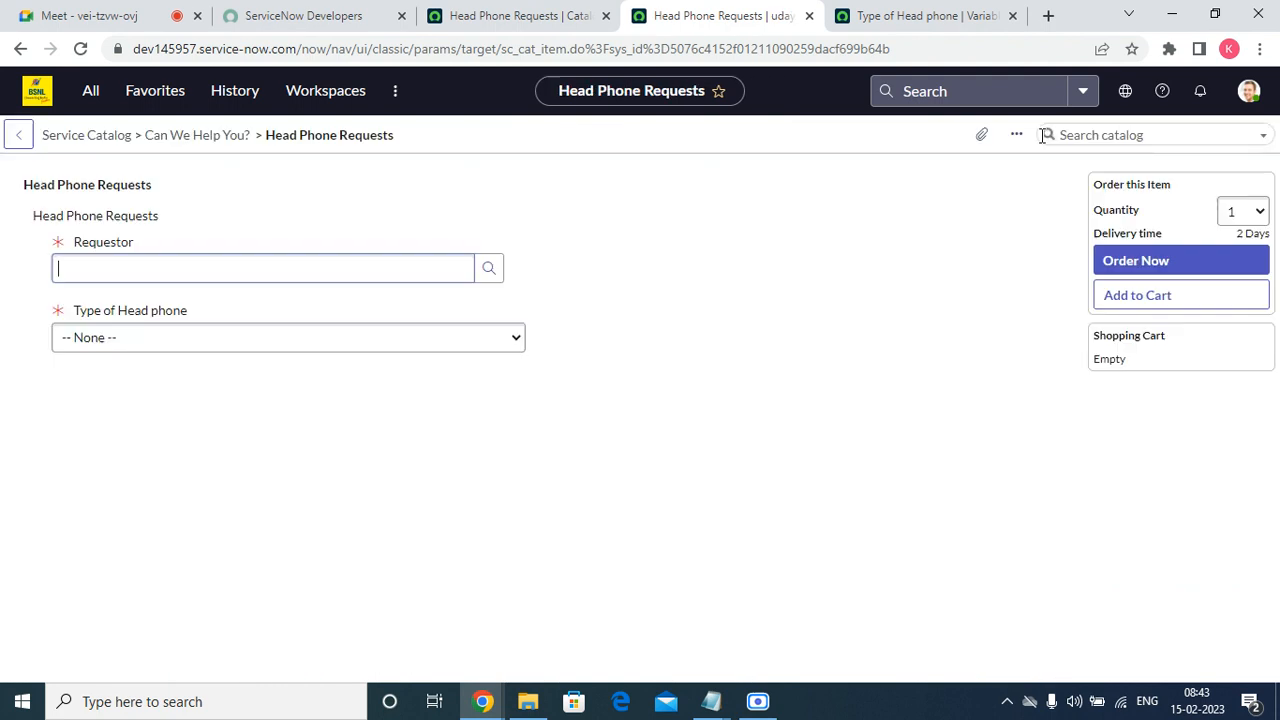
click(237, 334)
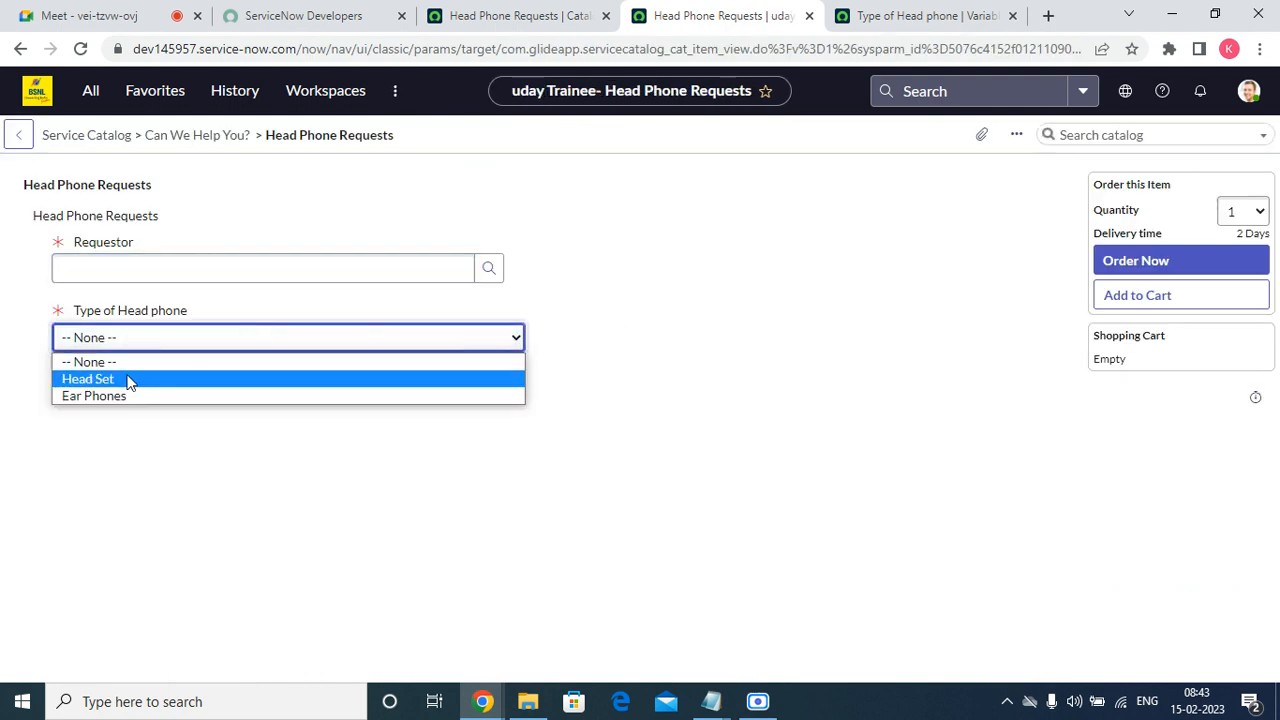
click(291, 497)
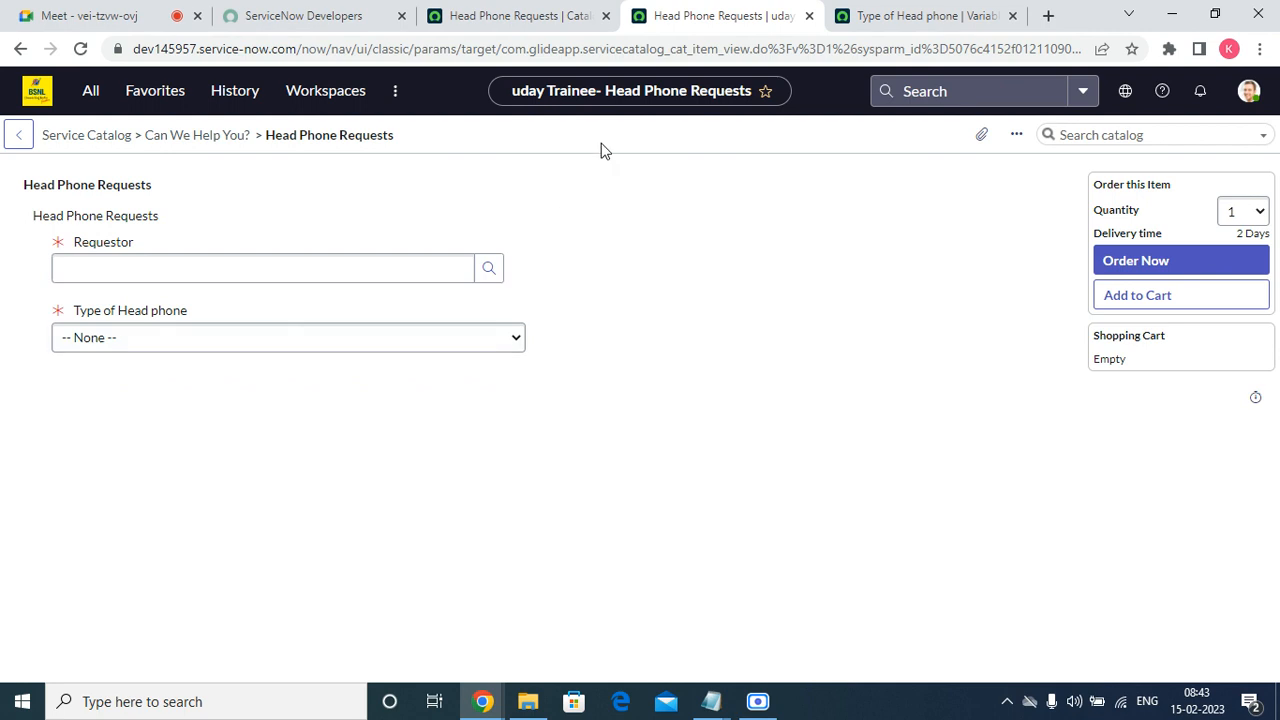
Go back to the catalog item's variables list, copy "Brand" from the Notepad field list, and return to the browser.
click(514, 26)
scroll(730, 401, down, 10)
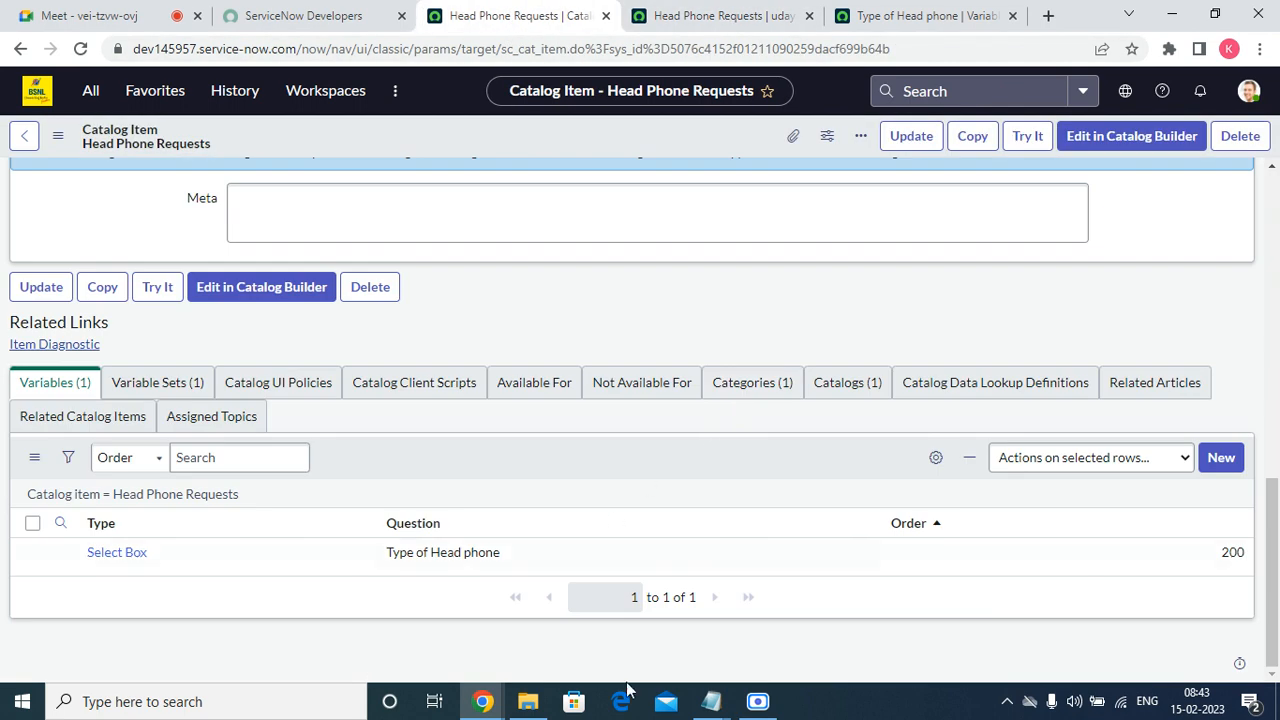
mouse_move(711, 701)
click(789, 604)
click(500, 586)
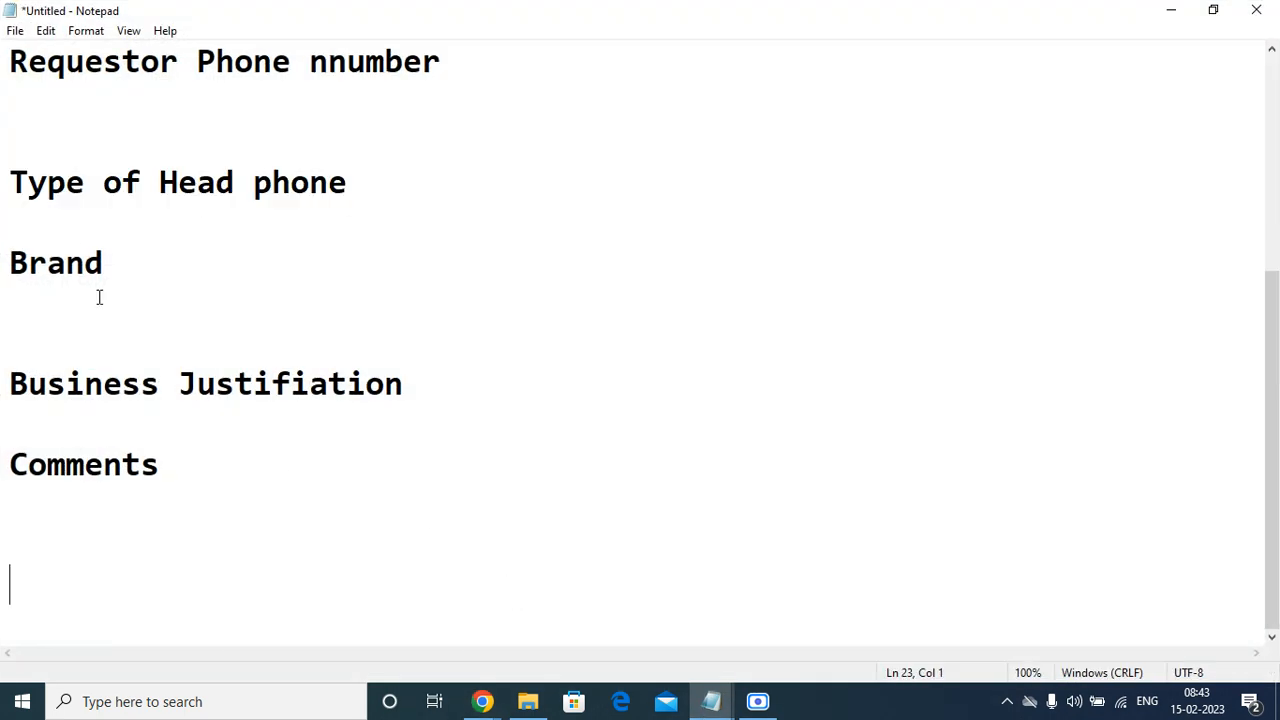
drag(112, 261, 17, 261)
right_click(12, 261)
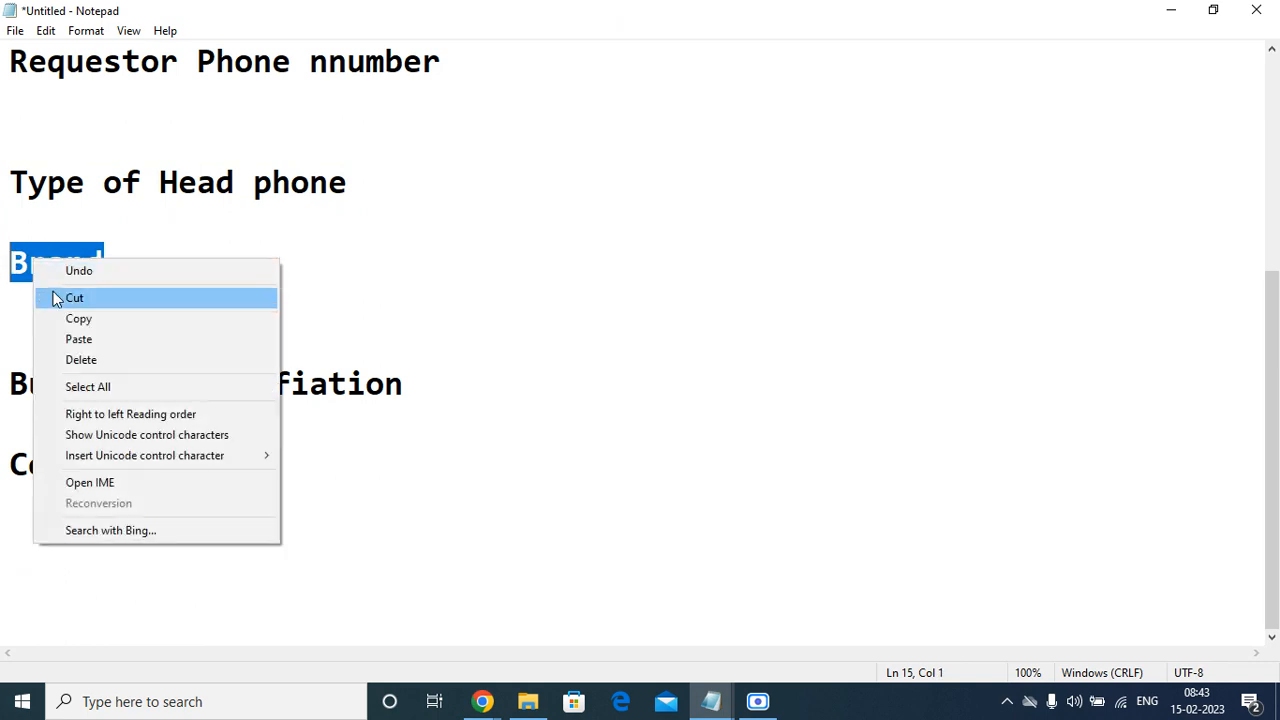
click(67, 319)
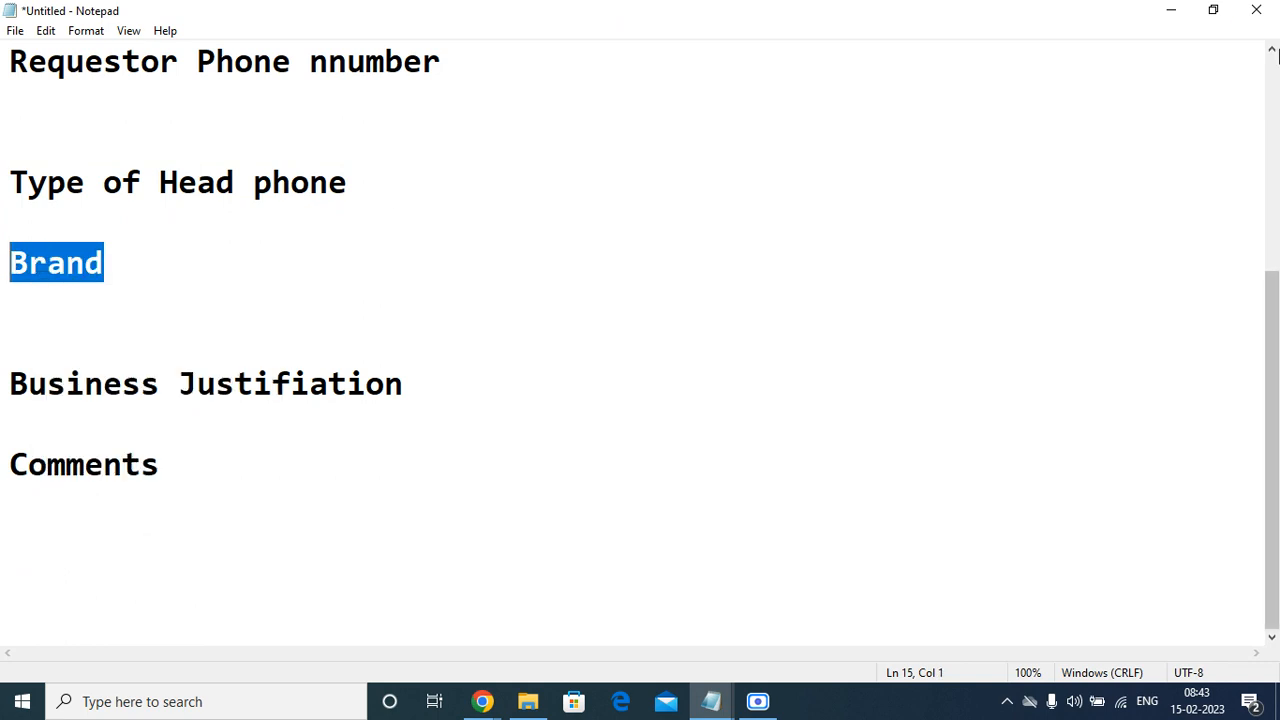
click(1171, 10)
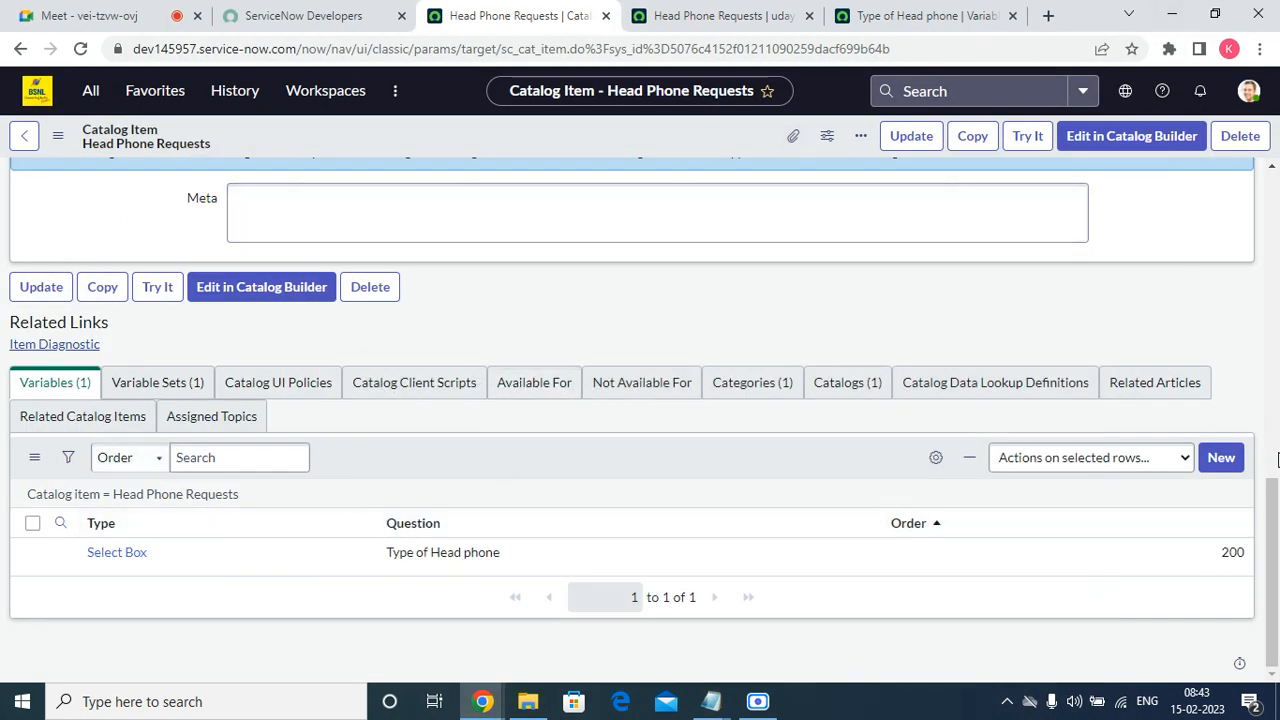
Create a new variable for Head Phone Requests with order 300 and question "Brand", and make it mandatory.
click(1222, 457)
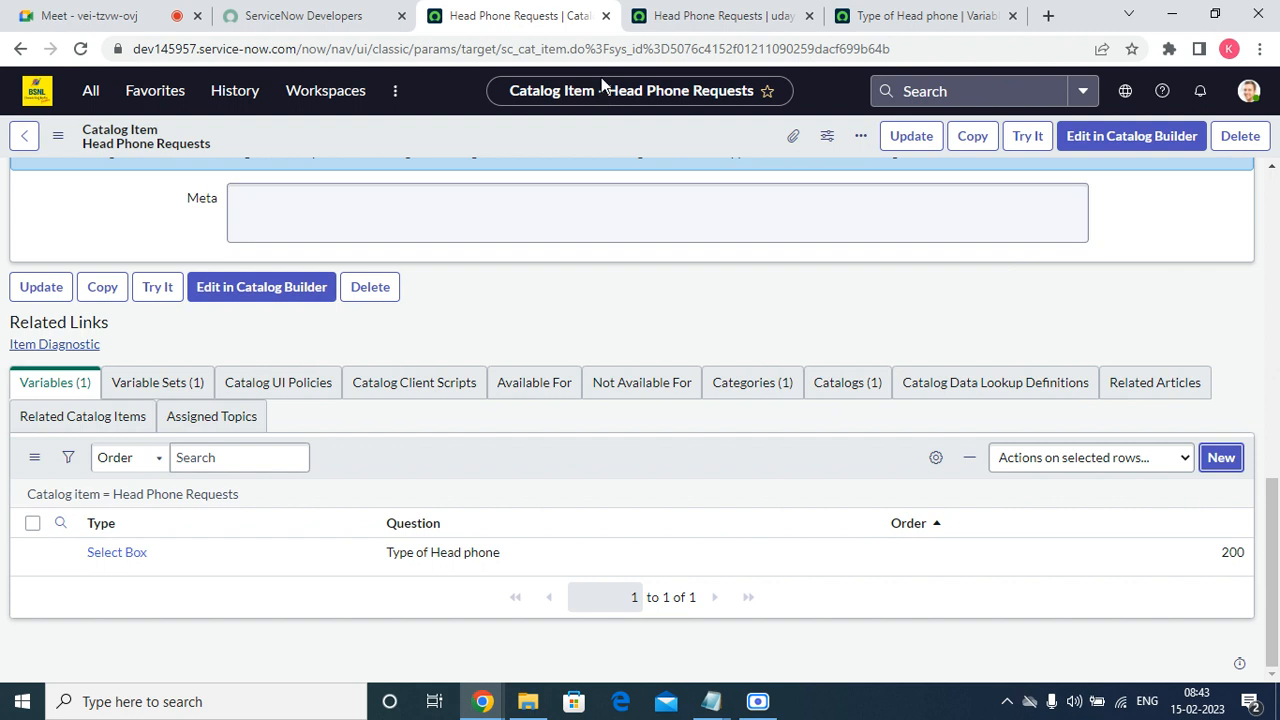
click(692, 24)
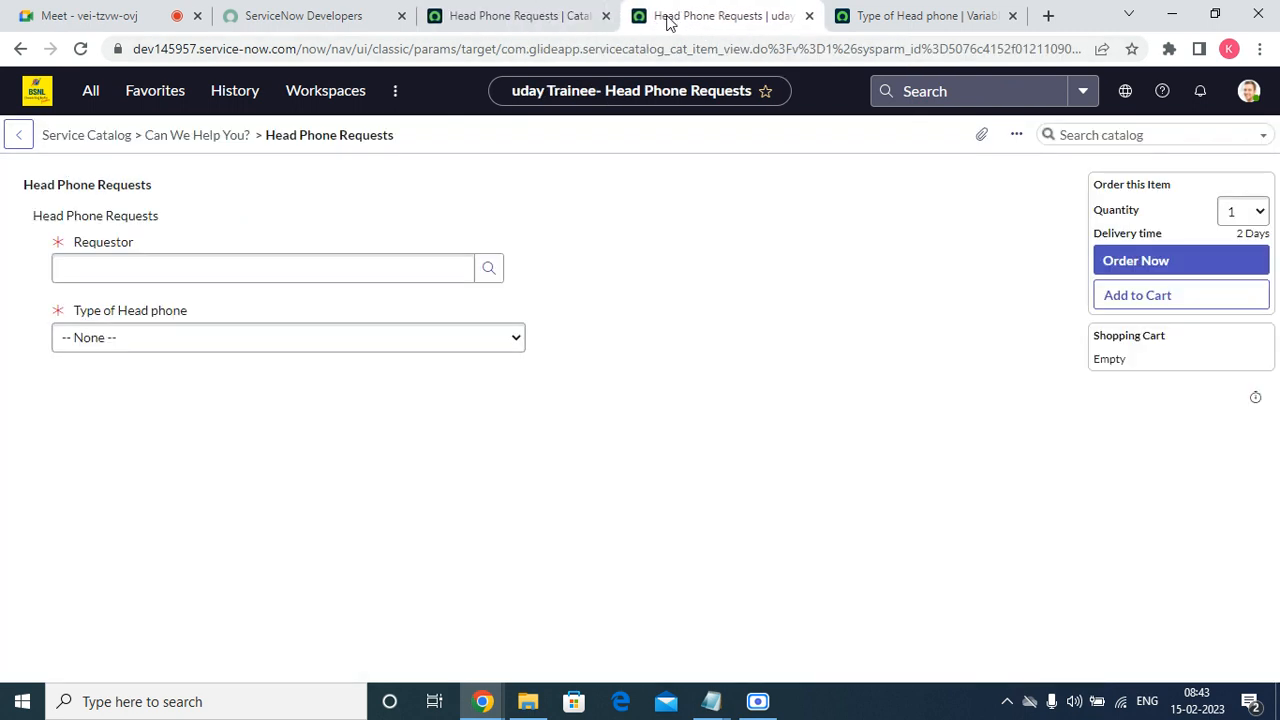
click(526, 20)
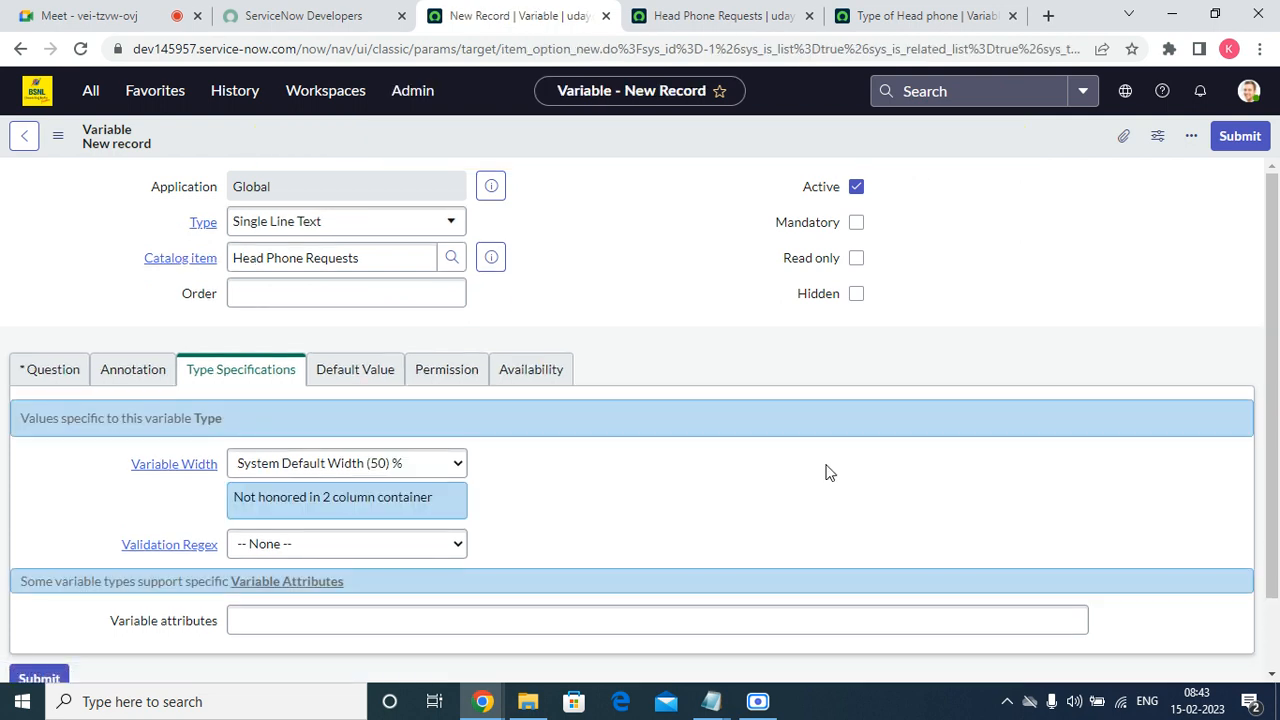
click(401, 287)
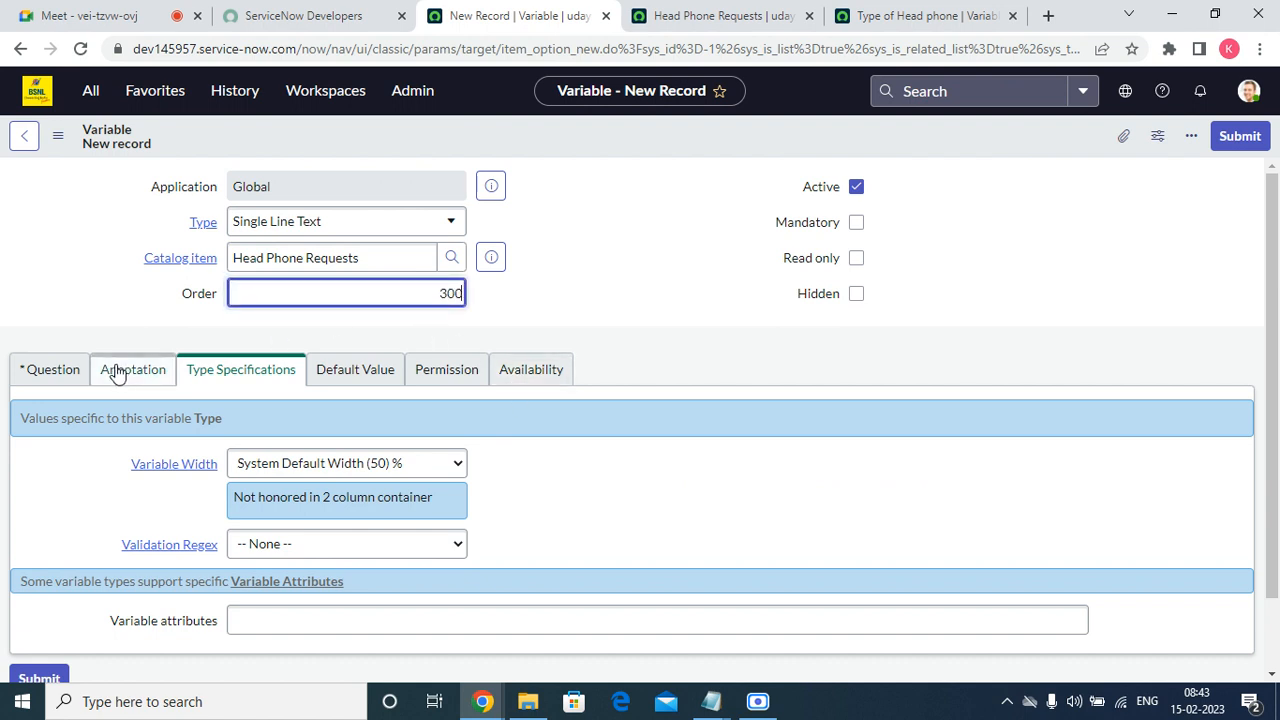
click(30, 370)
click(277, 474)
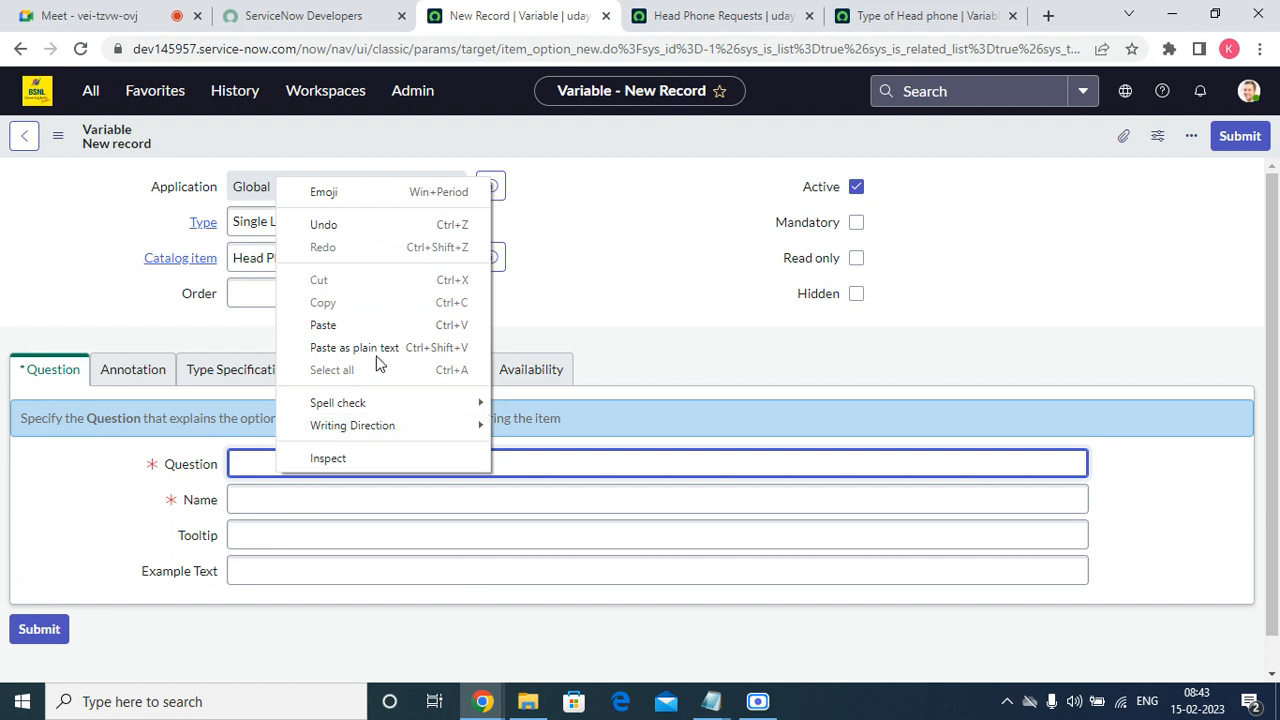
click(370, 320)
click(285, 496)
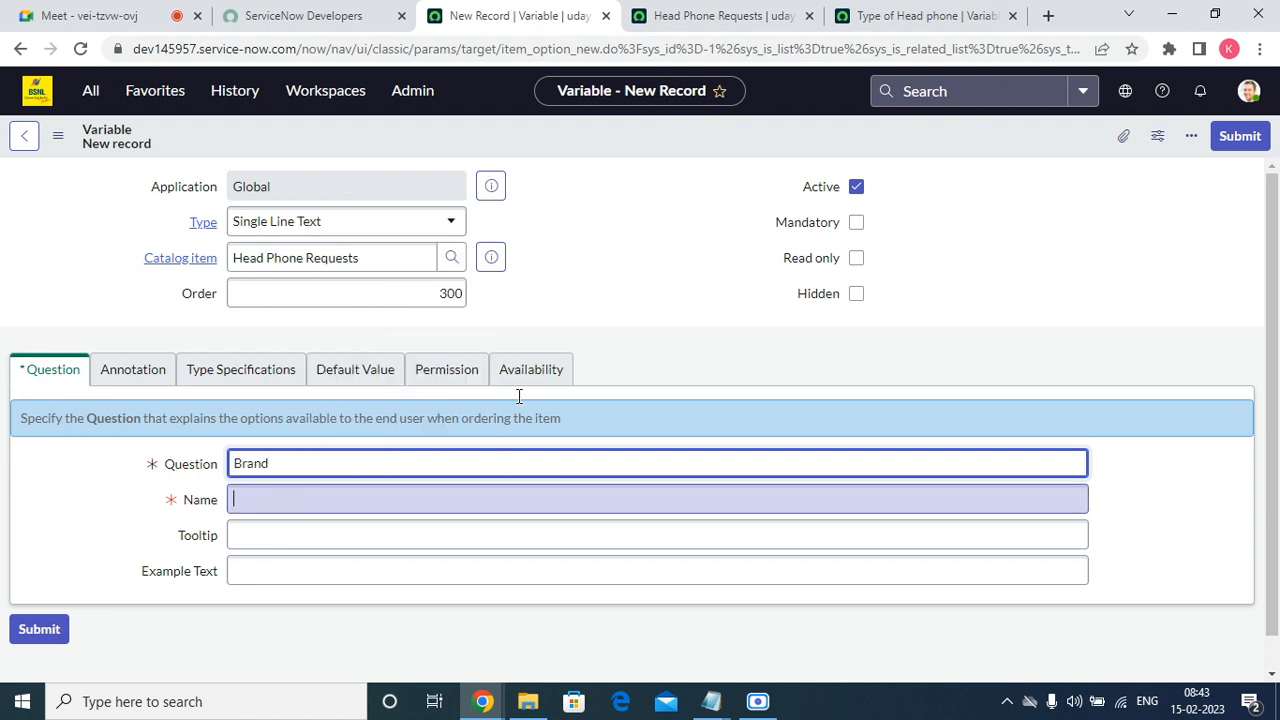
click(856, 222)
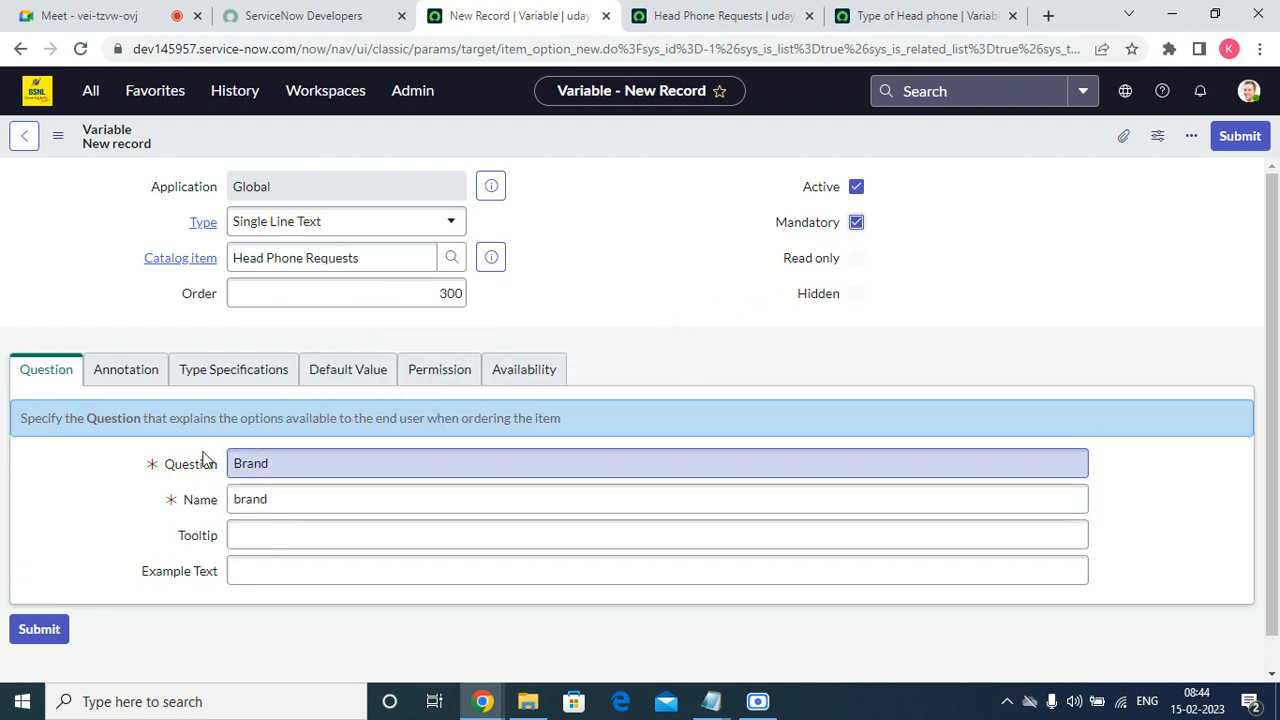
Set the Brand variable's type to Select Box and save the record in place.
click(309, 221)
text(se)
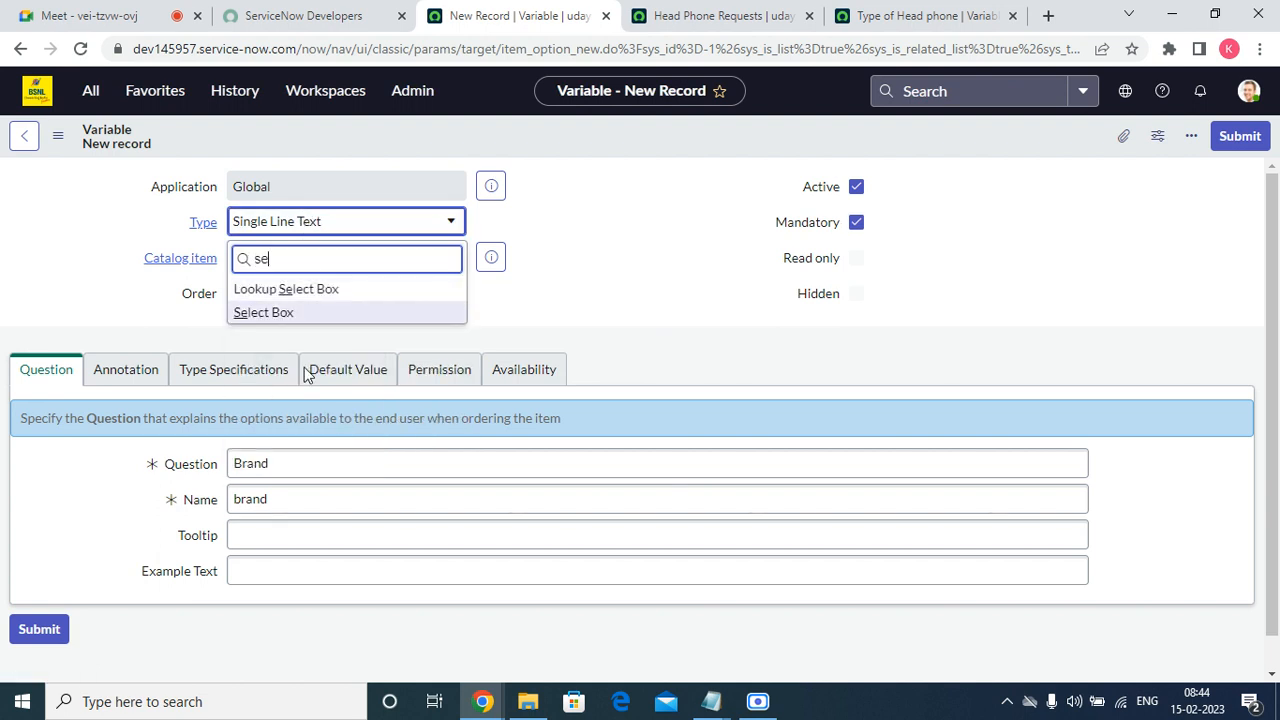
click(305, 312)
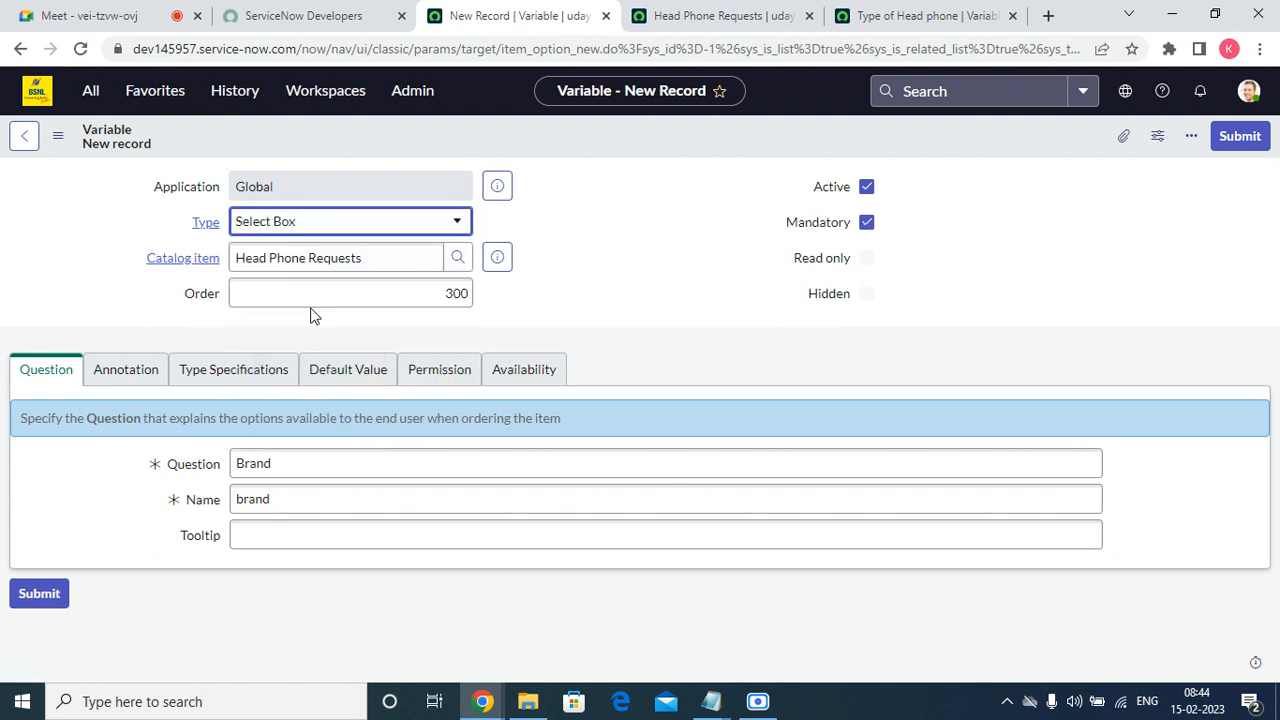
right_click(604, 145)
click(630, 155)
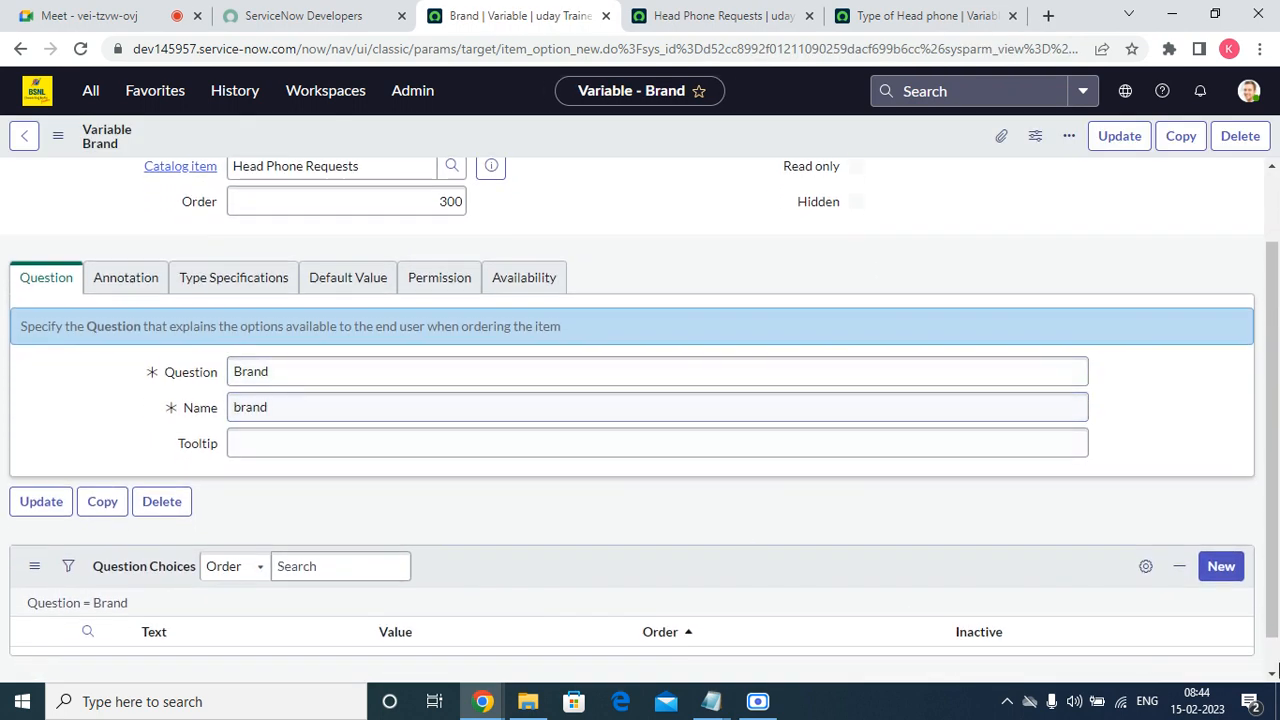
Add a question choice to the Brand variable with text "Samsumg" and value "samsumg".
click(1222, 566)
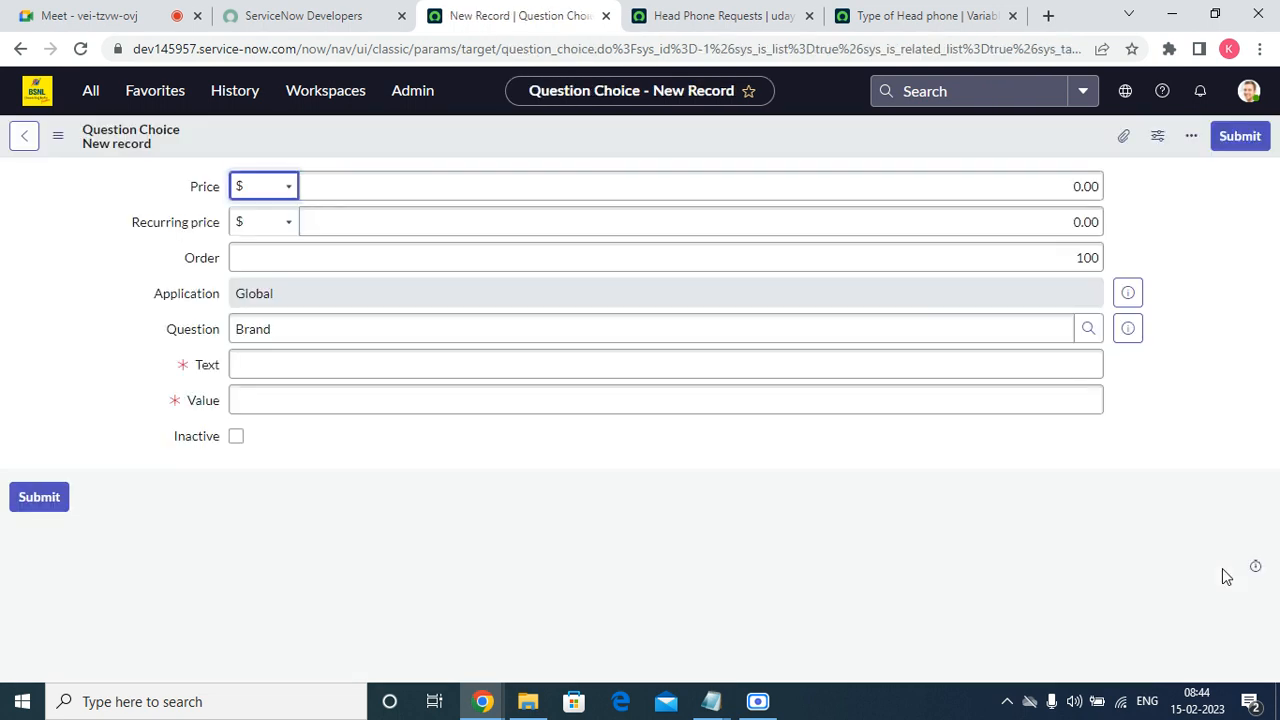
click(351, 360)
text(Samsung)
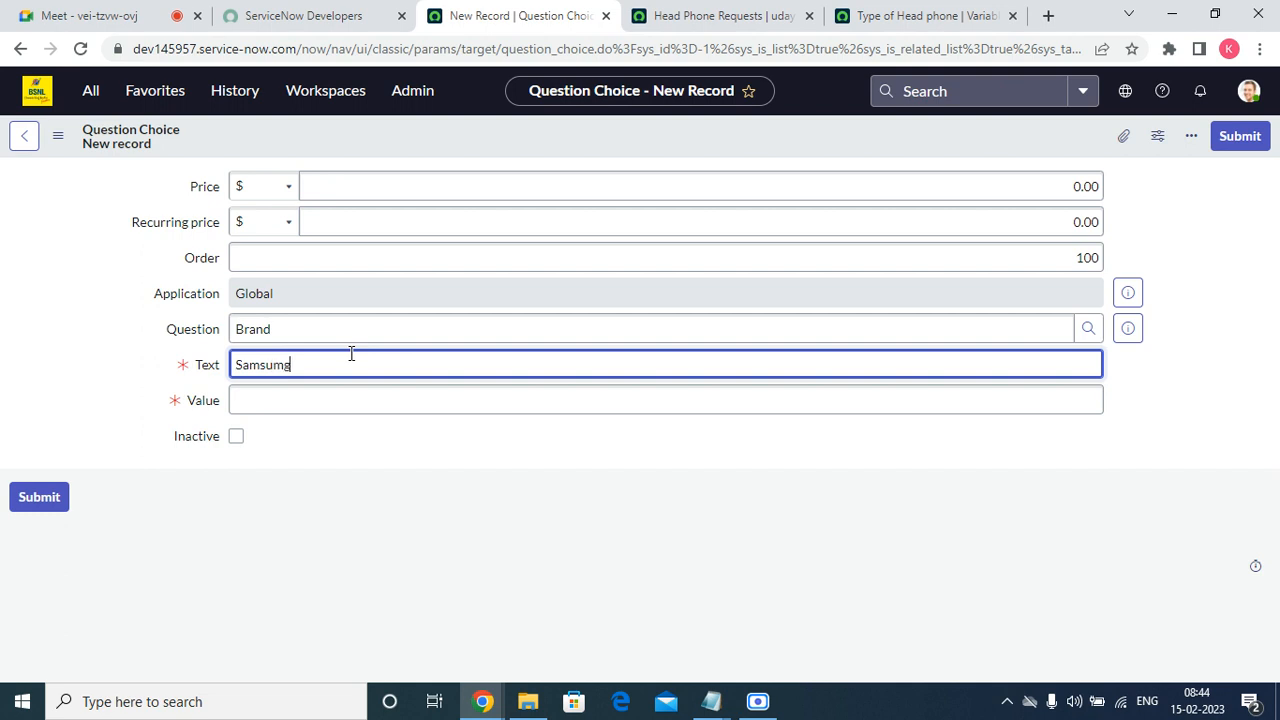
key(Tab)
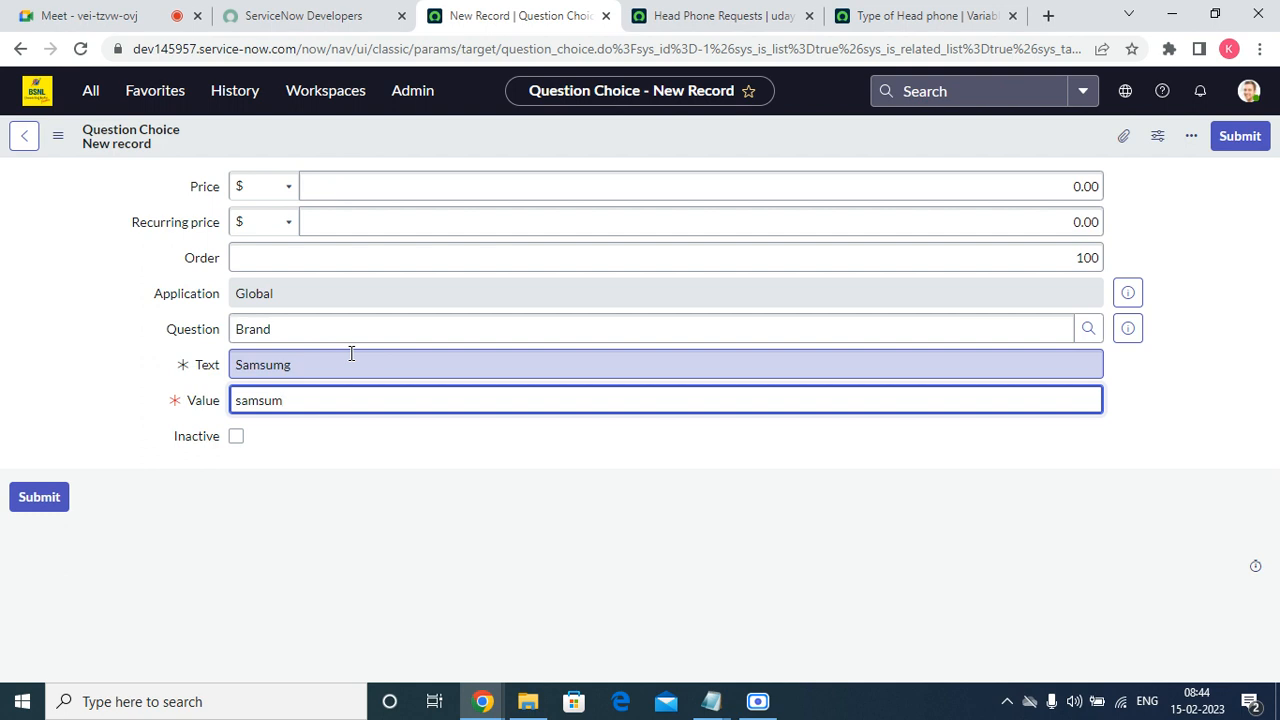
click(1229, 147)
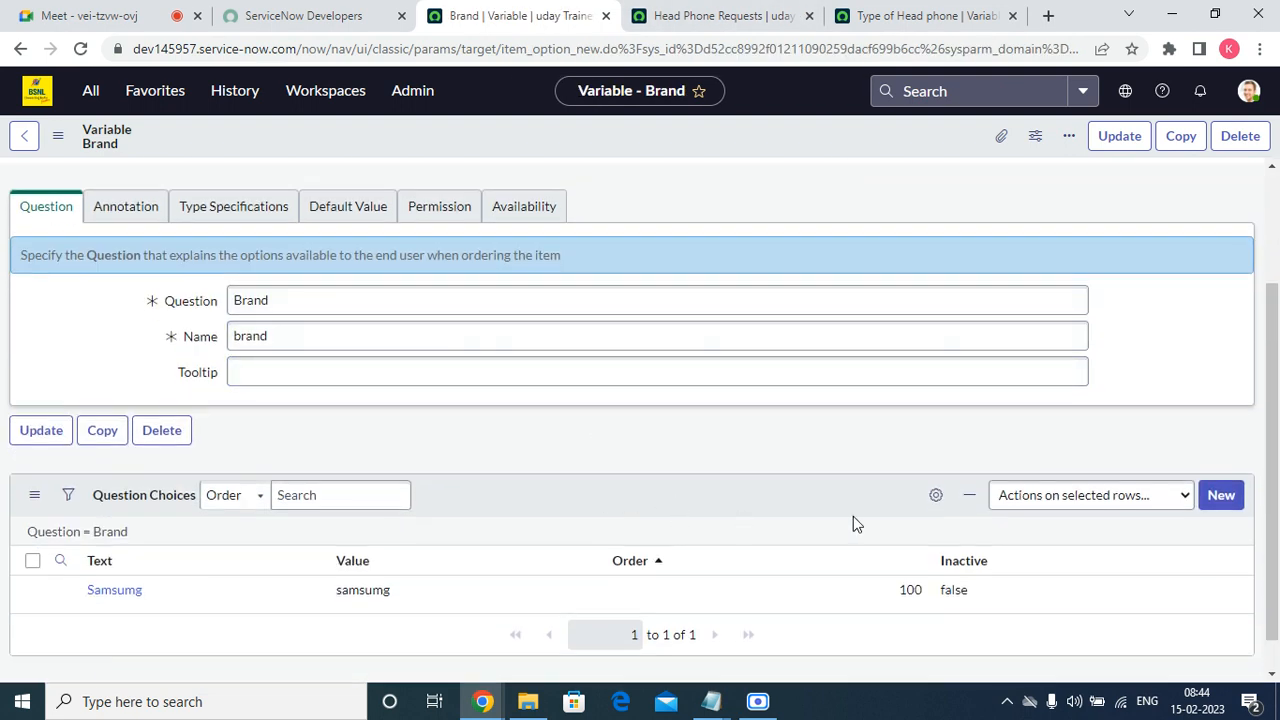
Add a question choice to the Brand variable with text "Lenovo" and value "lenovo".
click(1225, 500)
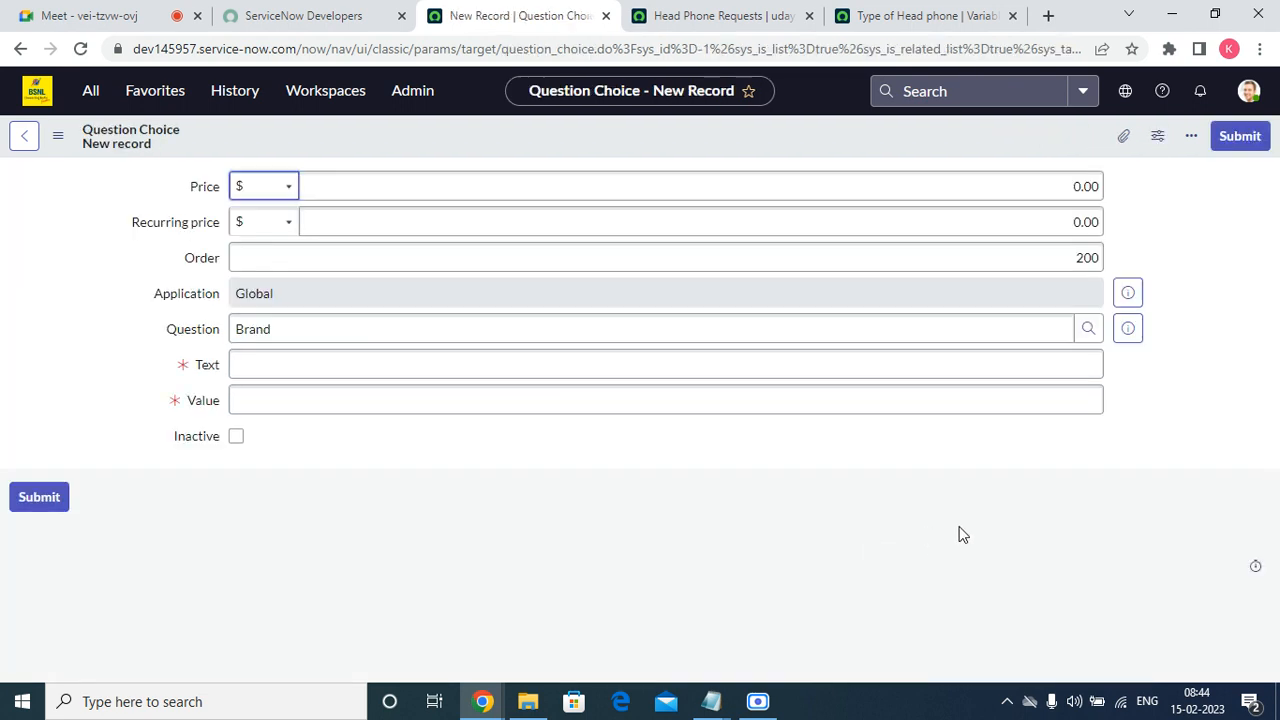
click(369, 366)
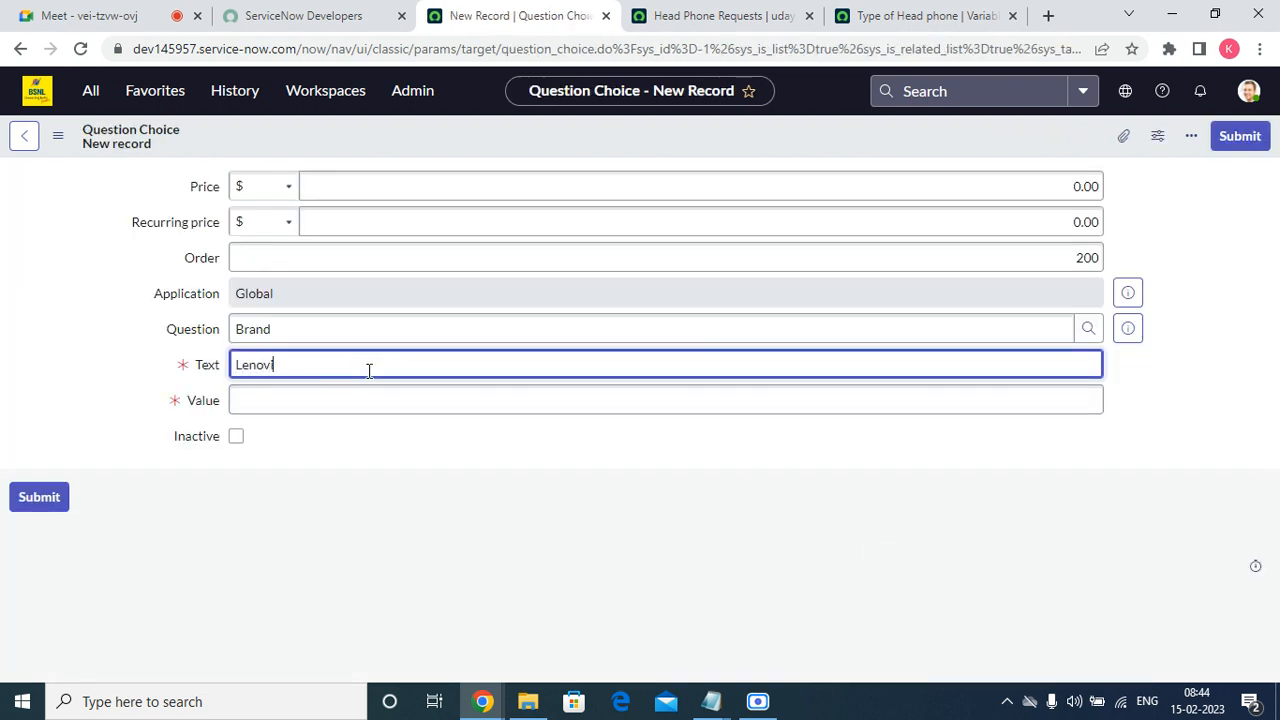
key(Tab)
click(345, 365)
text(Lenovo)
key(Tab)
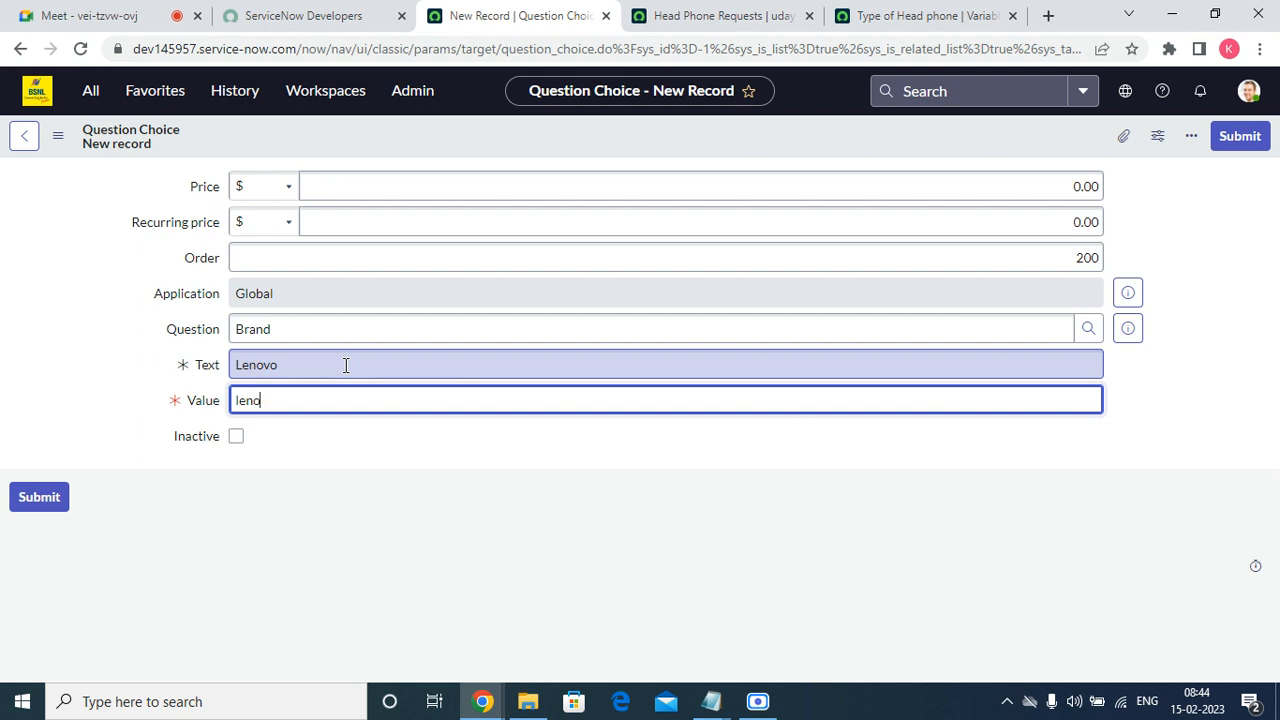
click(1239, 136)
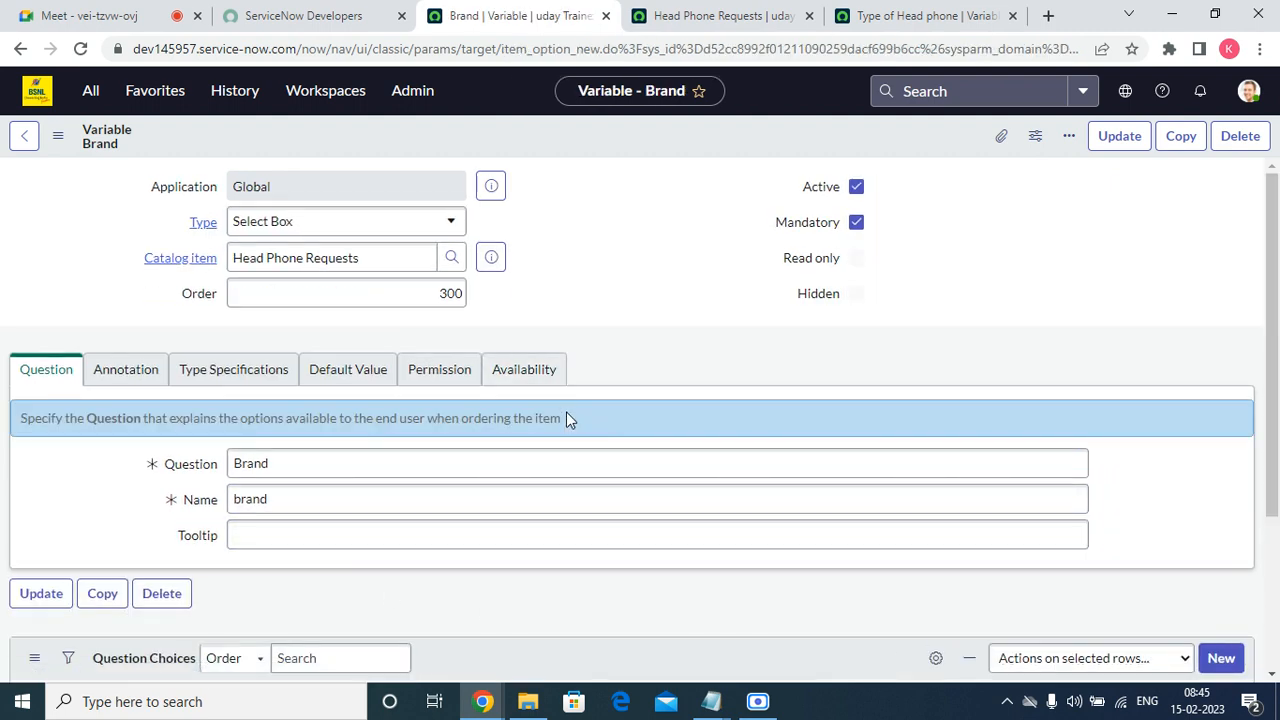
Add a question choice to the Brand variable with text "Other" and value "other".
scroll(566, 412, down, 2)
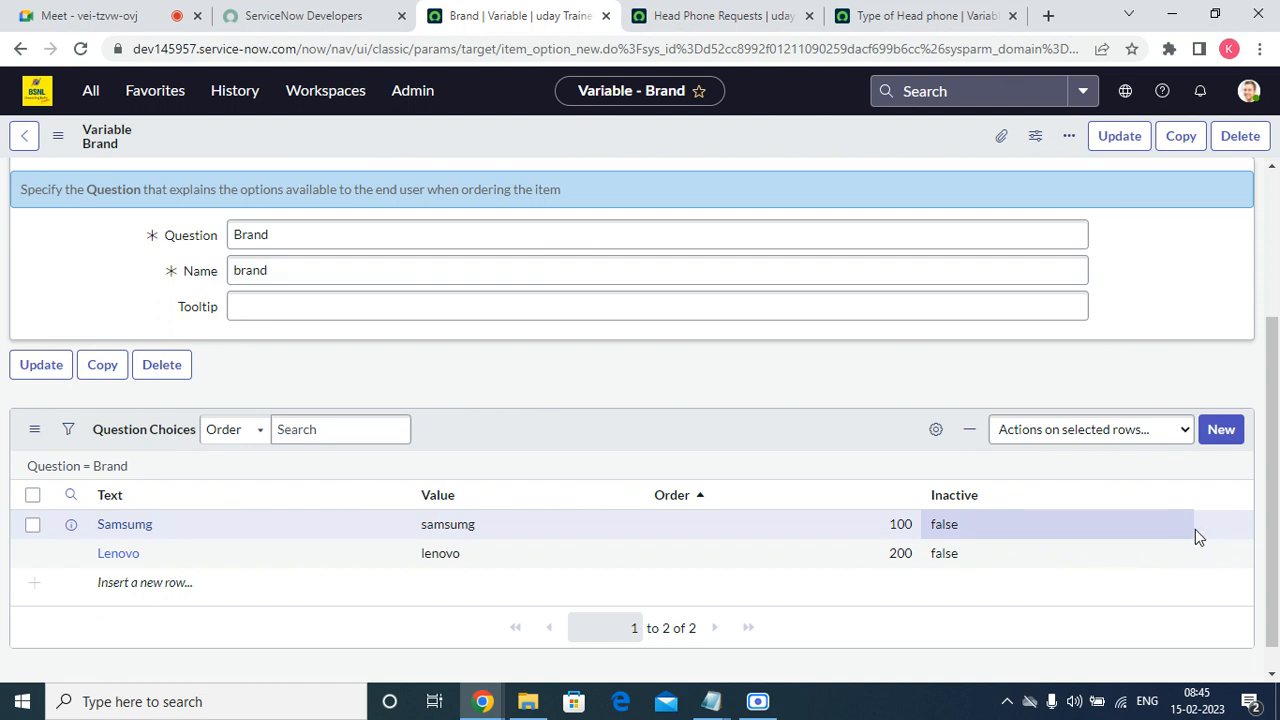
click(1218, 429)
click(314, 362)
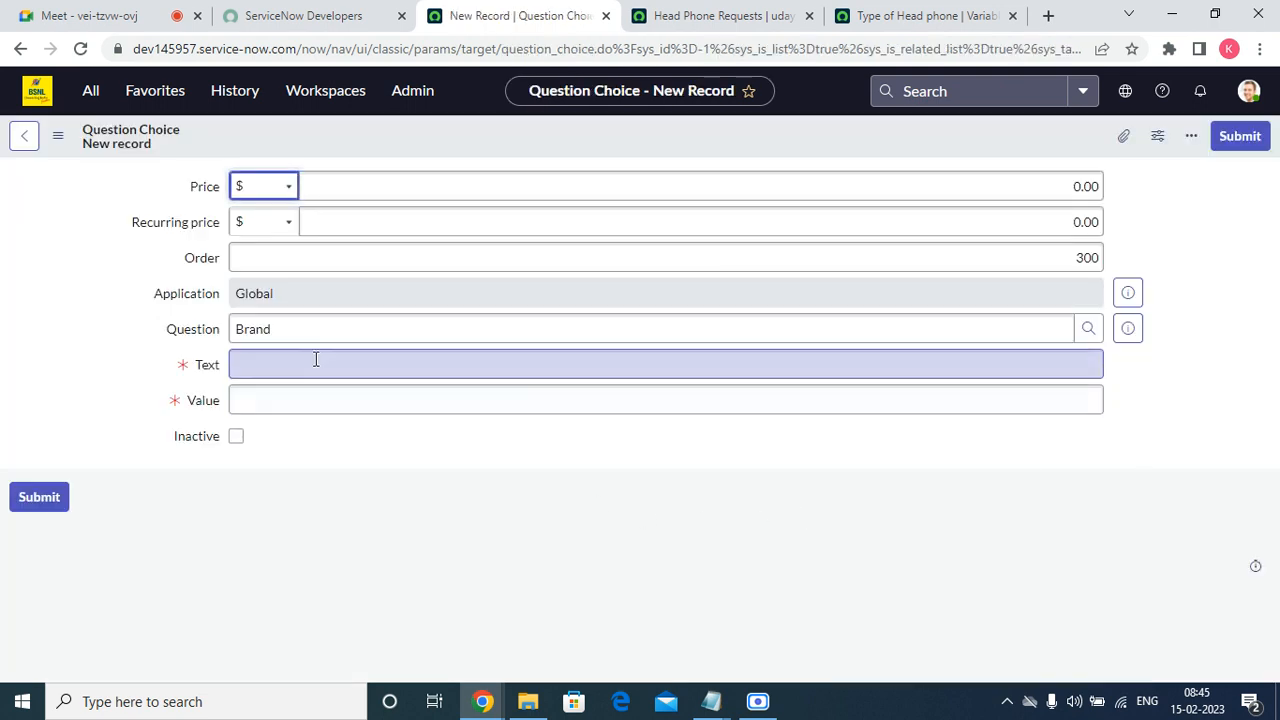
text(OThe)
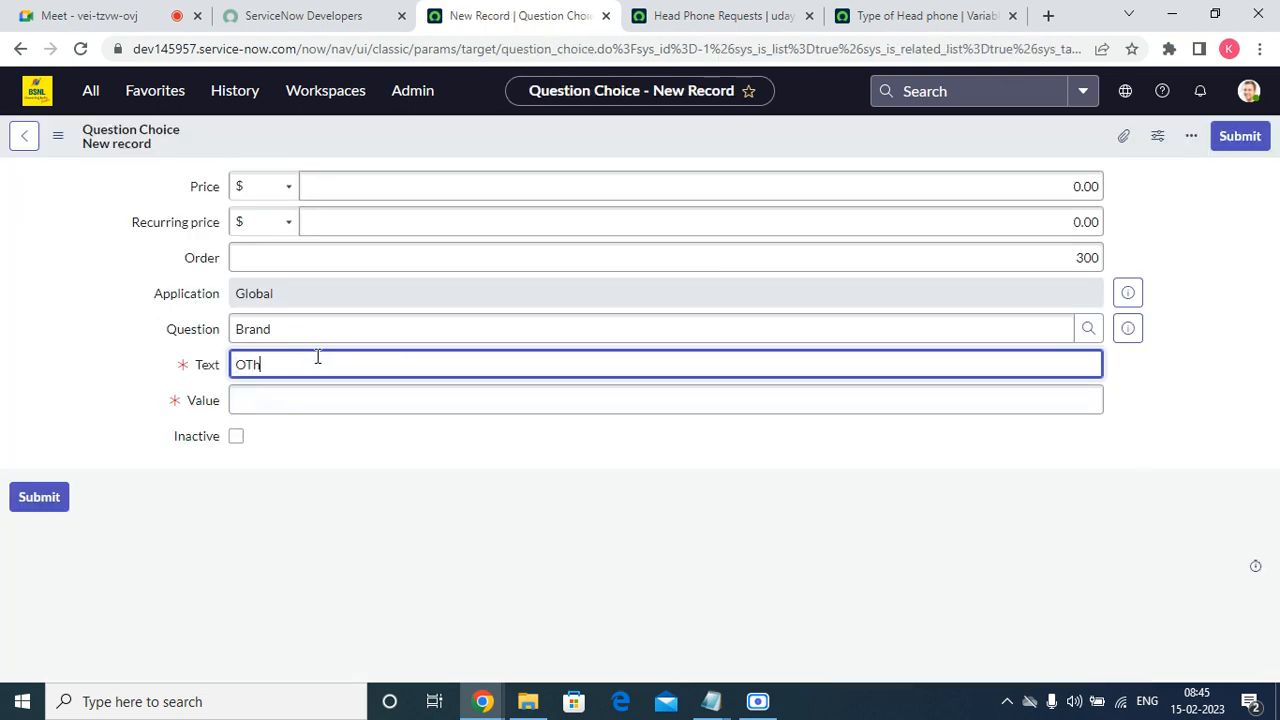
key(Tab)
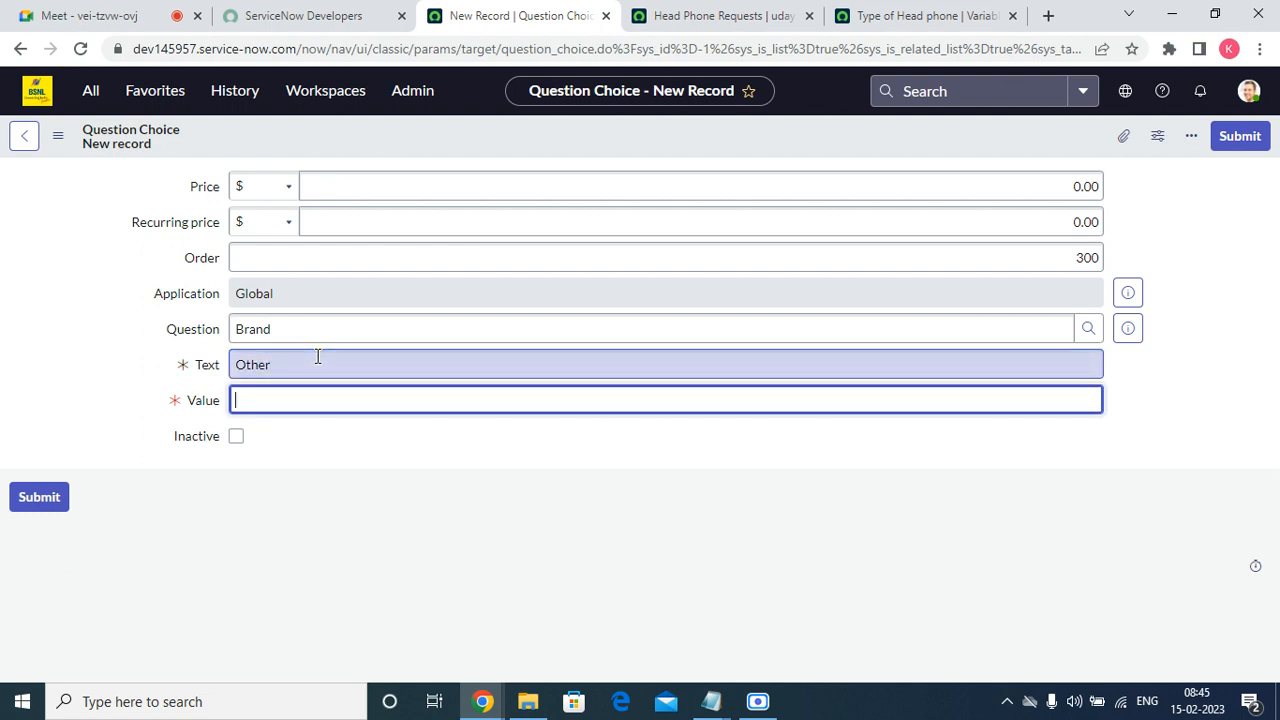
click(1241, 139)
Copy "Business Justifiation" from the Notepad field list and return to the browser.
mouse_move(711, 703)
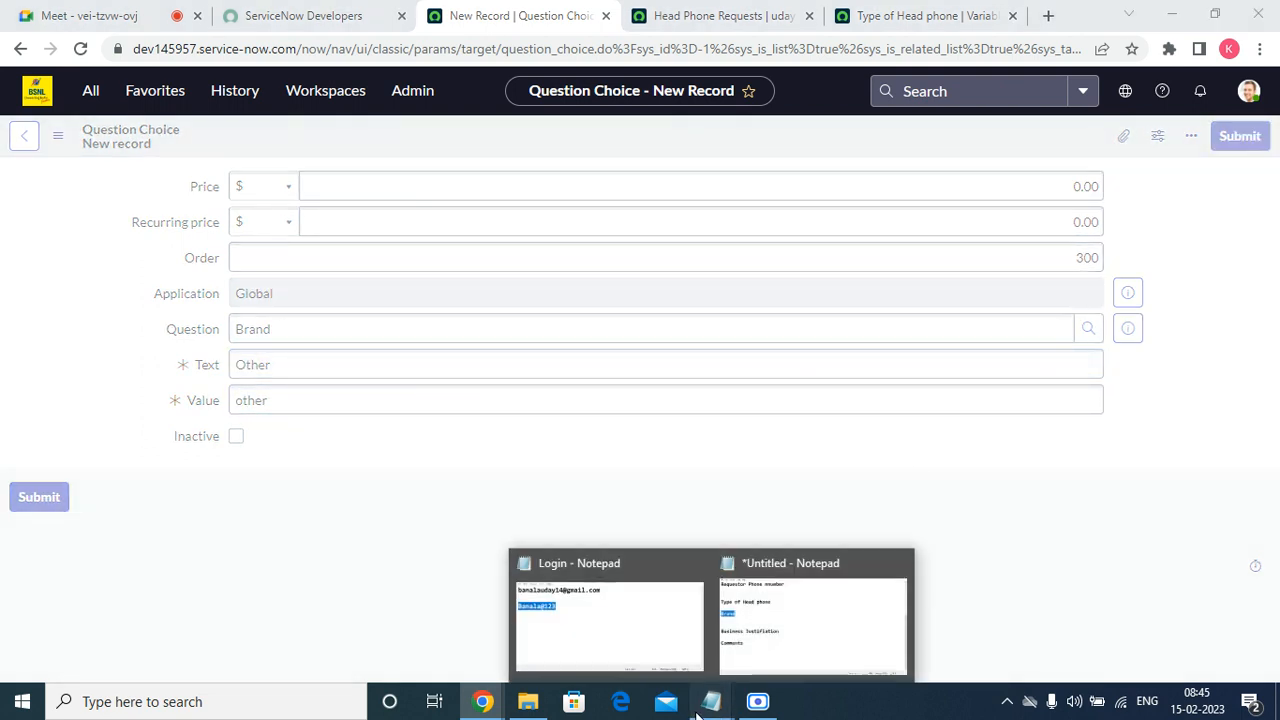
click(777, 620)
click(5, 390)
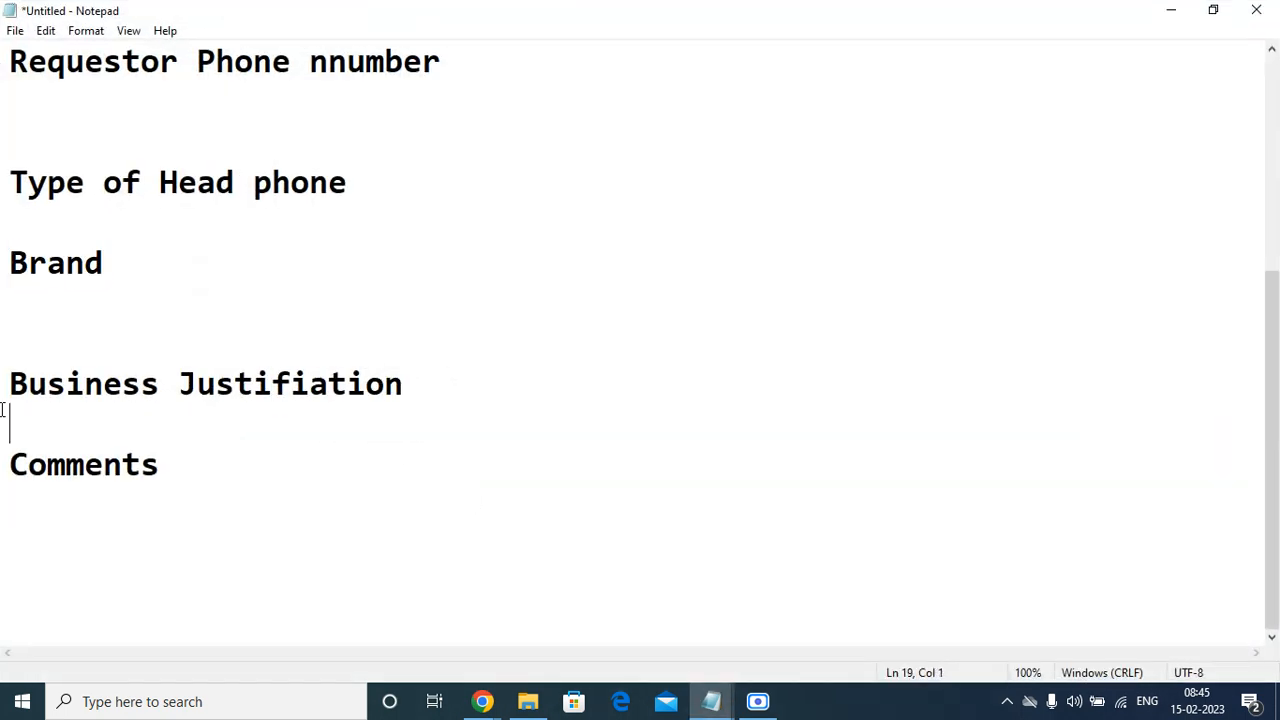
key(shift+End)
right_click(12, 384)
click(60, 443)
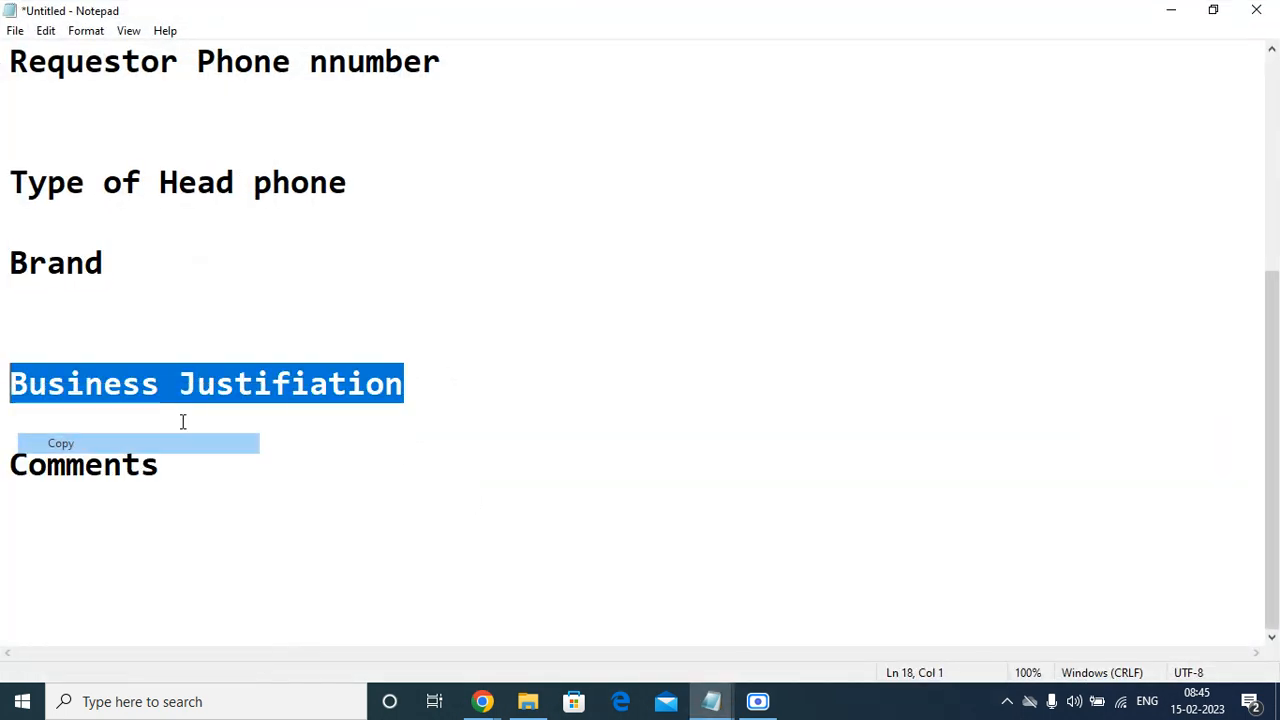
click(1172, 12)
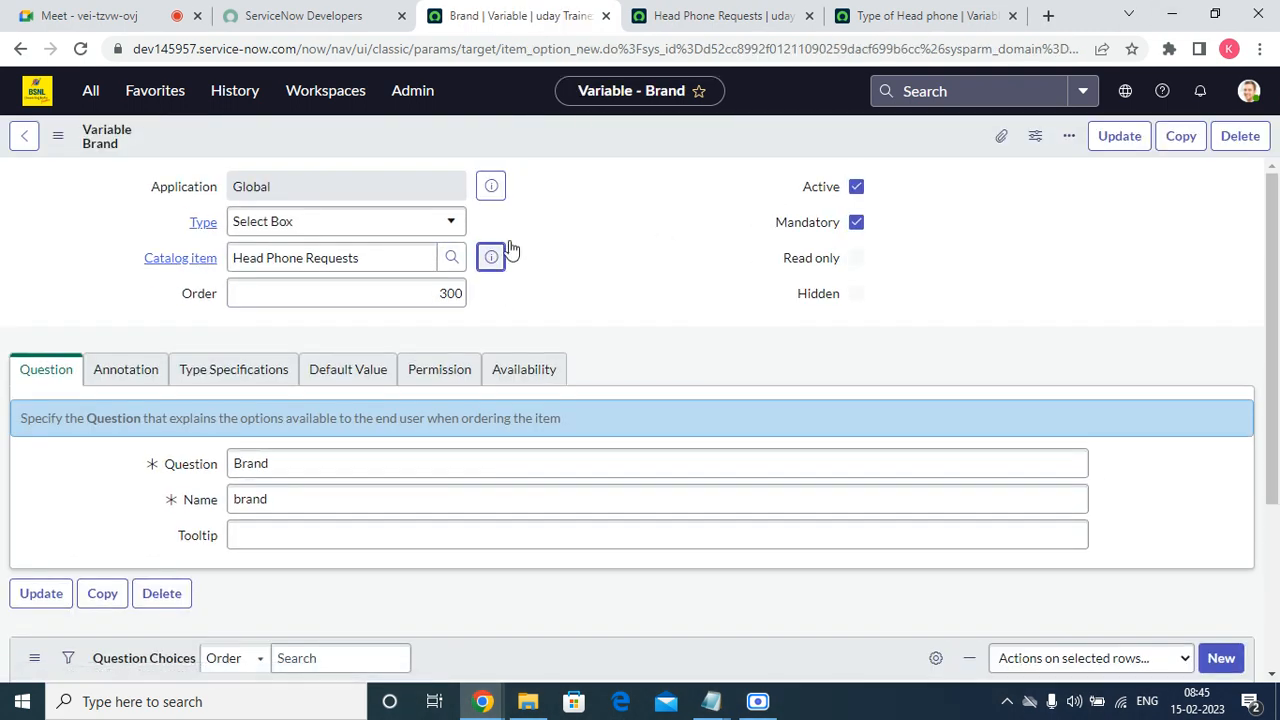
Reload the Head Phone Requests order form and examine the options offered by the Brand field.
click(680, 16)
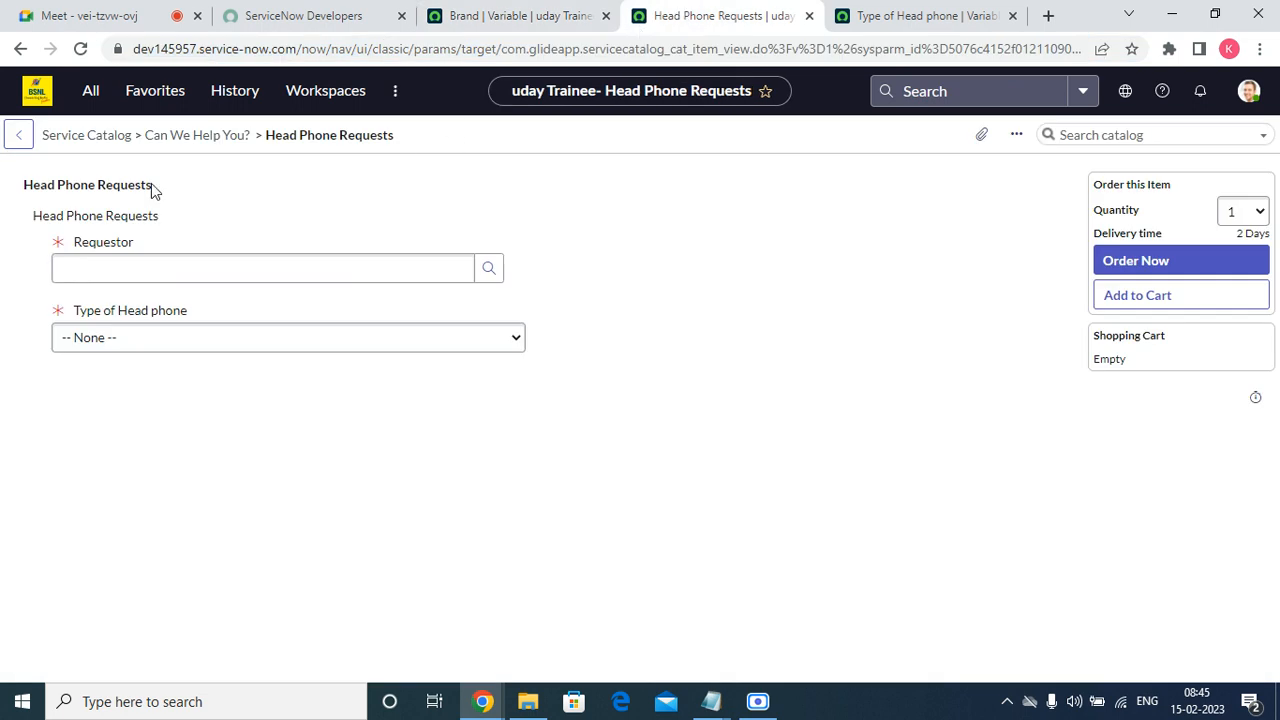
click(80, 48)
click(540, 16)
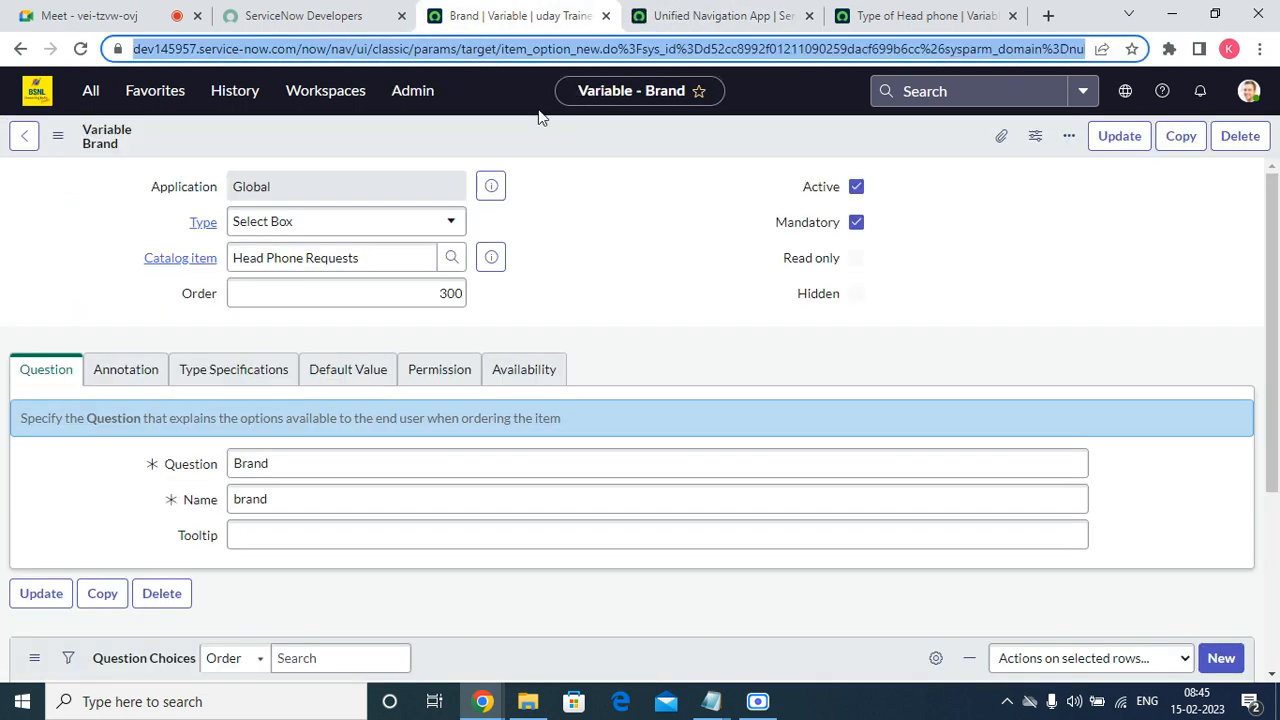
click(741, 10)
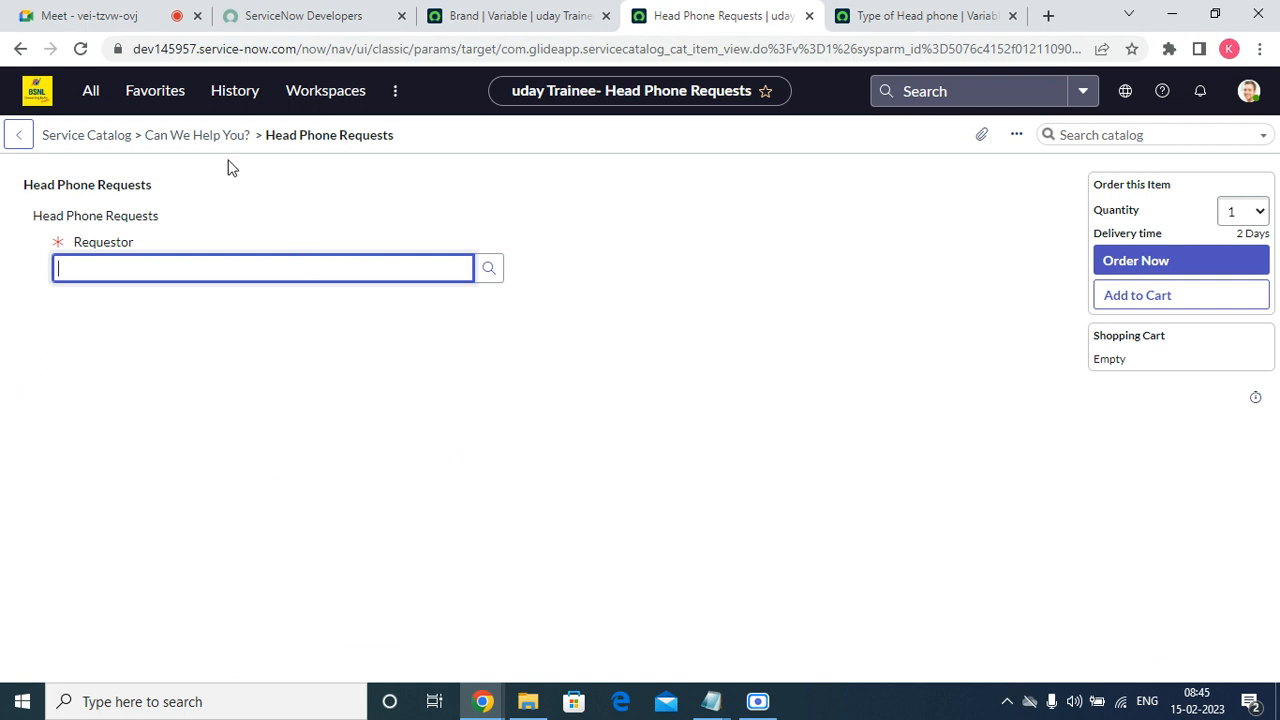
click(80, 48)
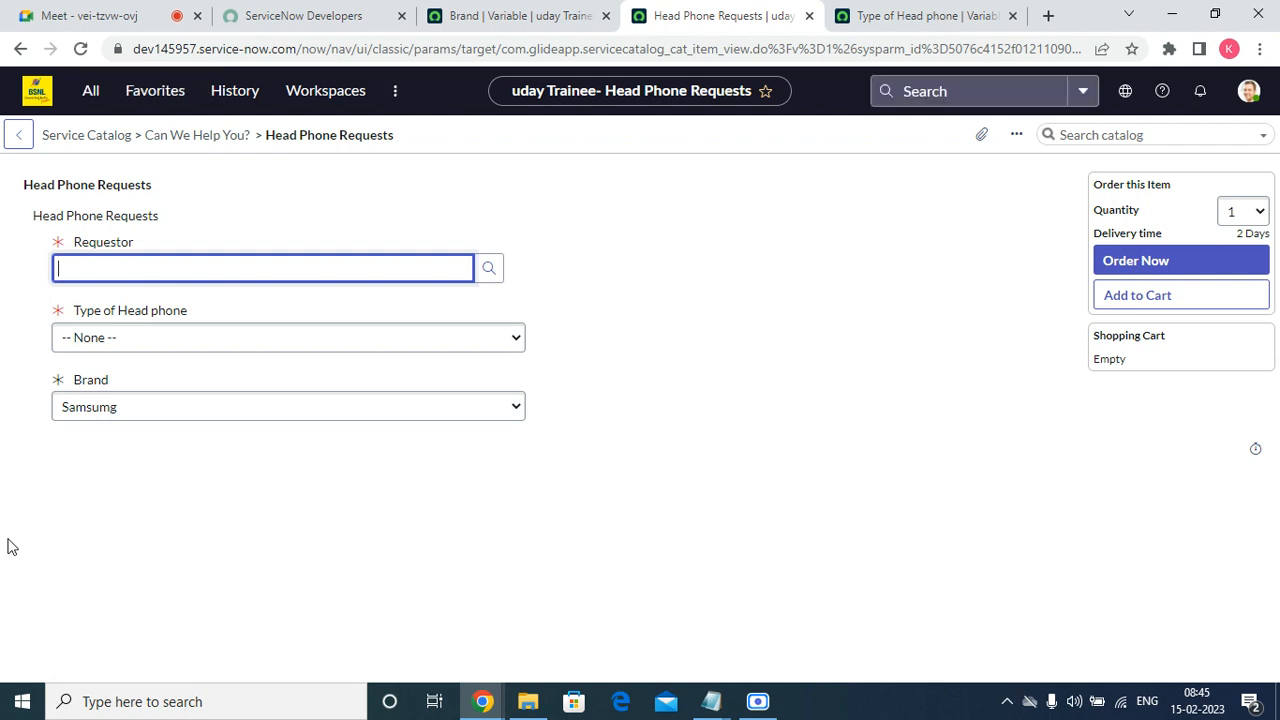
click(180, 406)
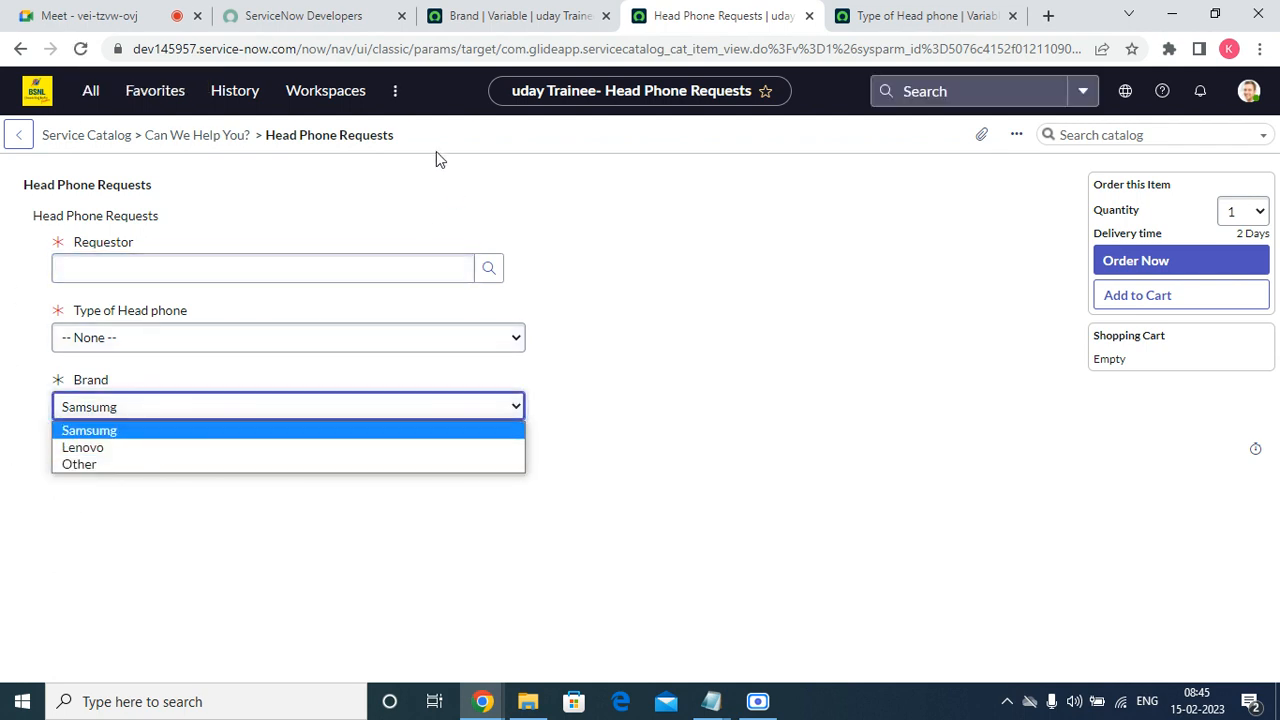
Enable Include none in the Brand variable's type specifications and save the record in place.
click(484, 12)
click(253, 378)
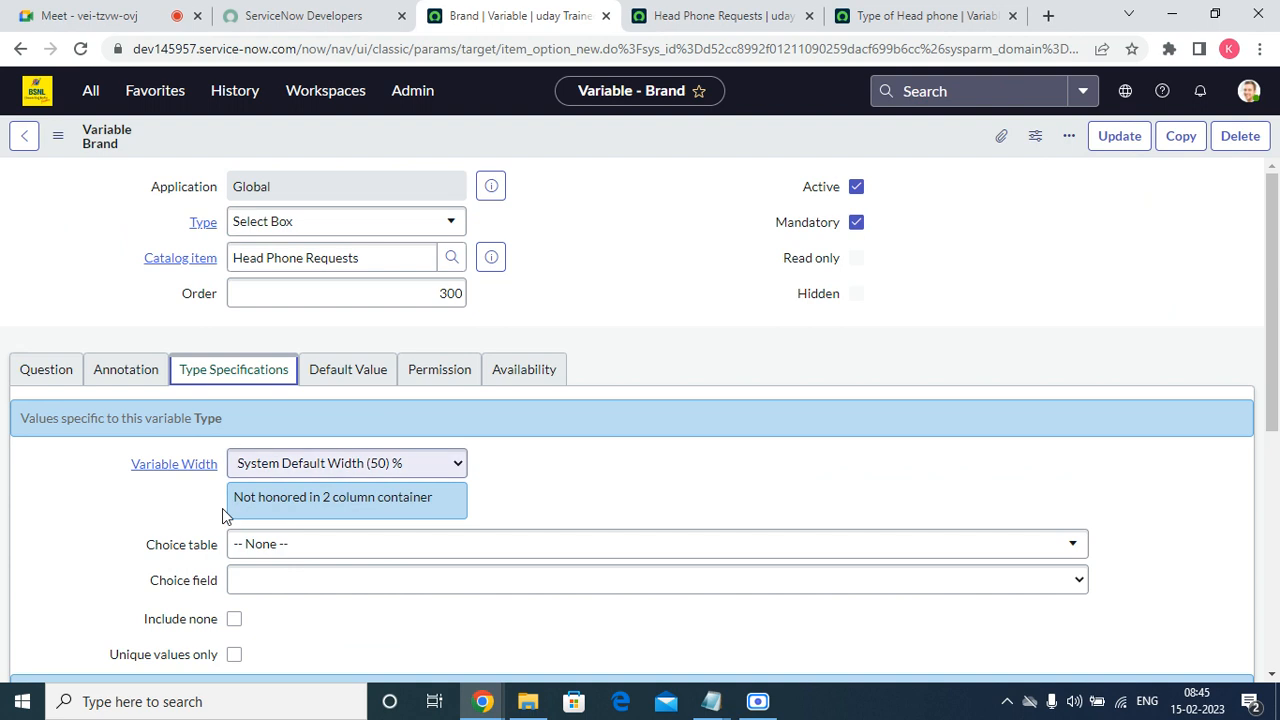
click(234, 619)
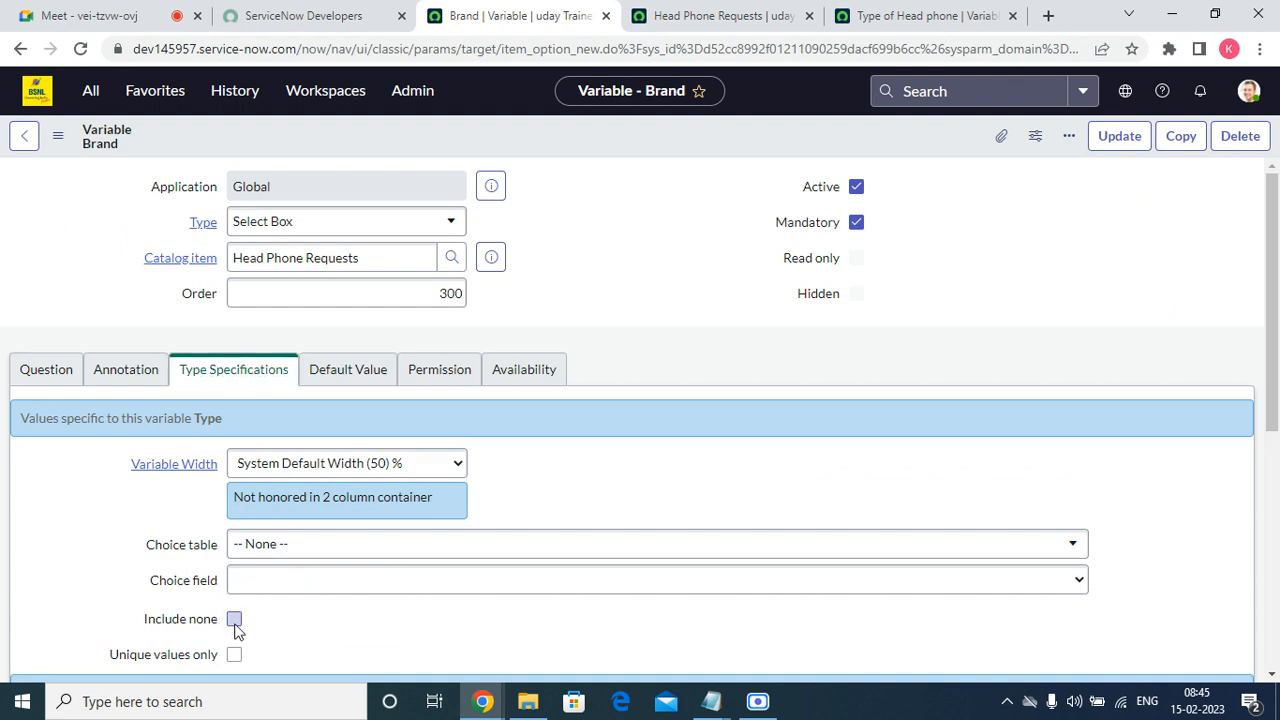
right_click(524, 142)
click(545, 156)
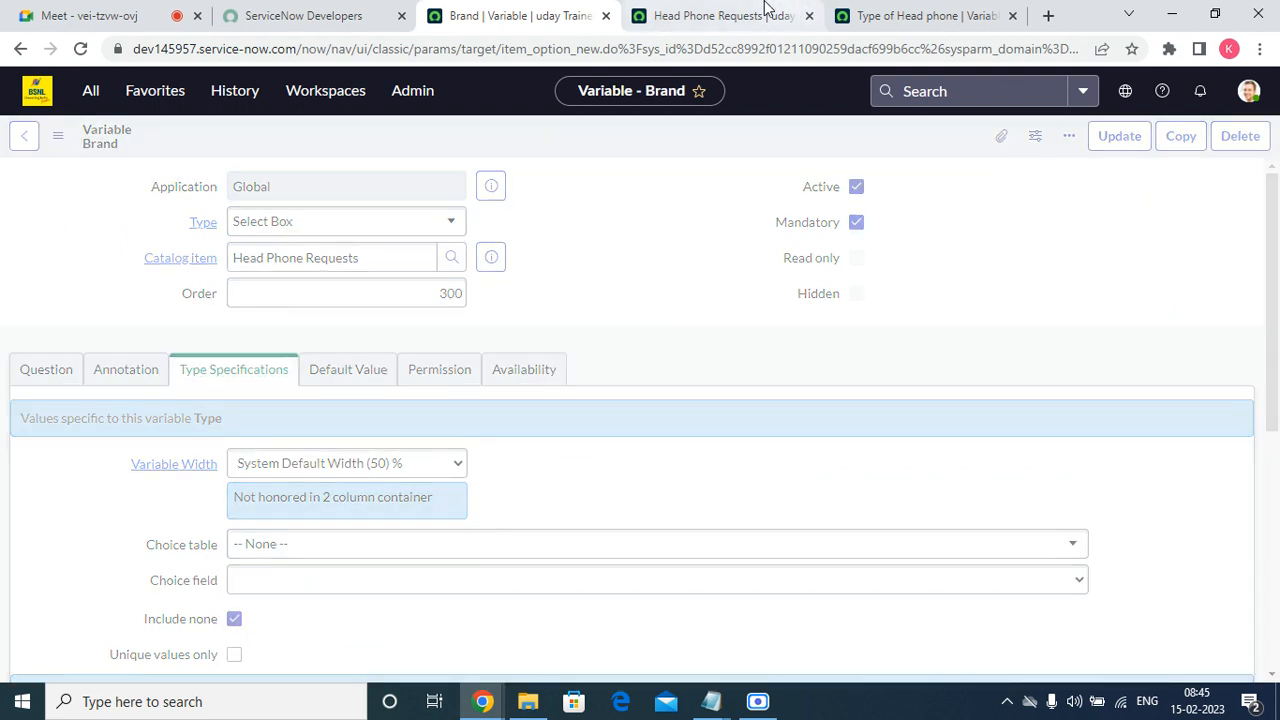
Reload the Head Phone Requests order form and check the Brand field's default and options after the change.
click(766, 12)
click(102, 406)
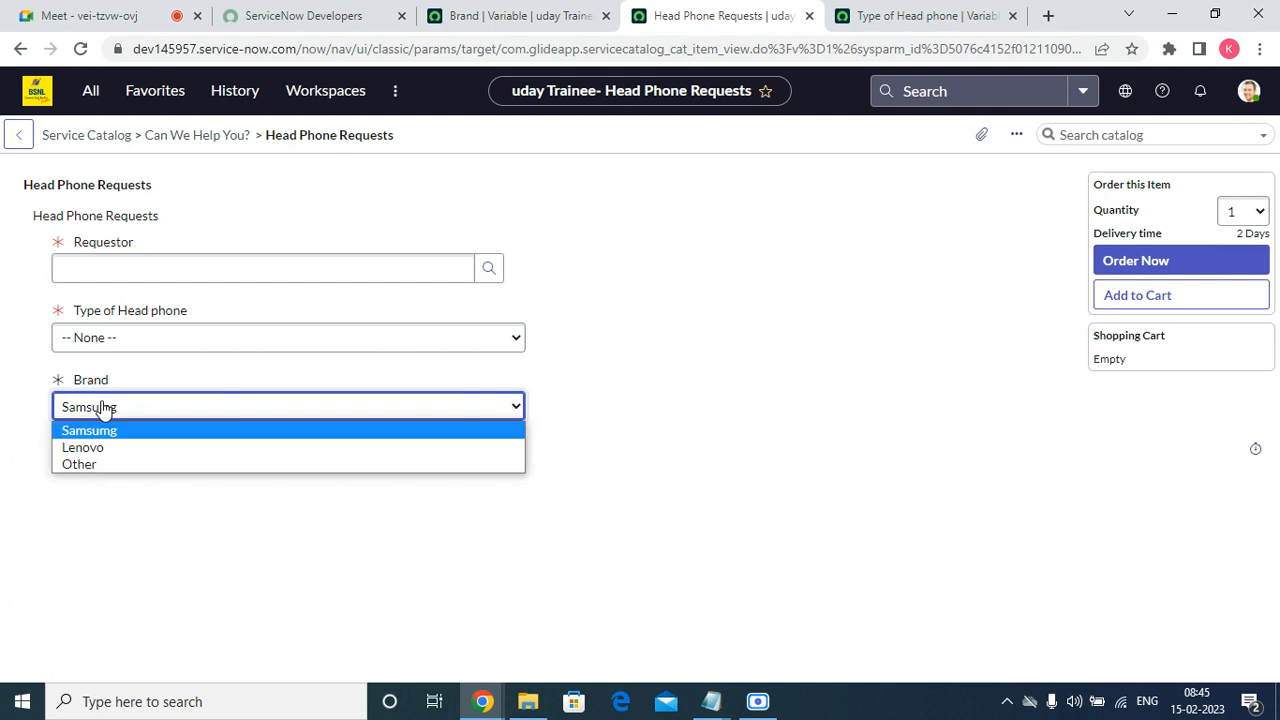
click(611, 160)
right_click(613, 161)
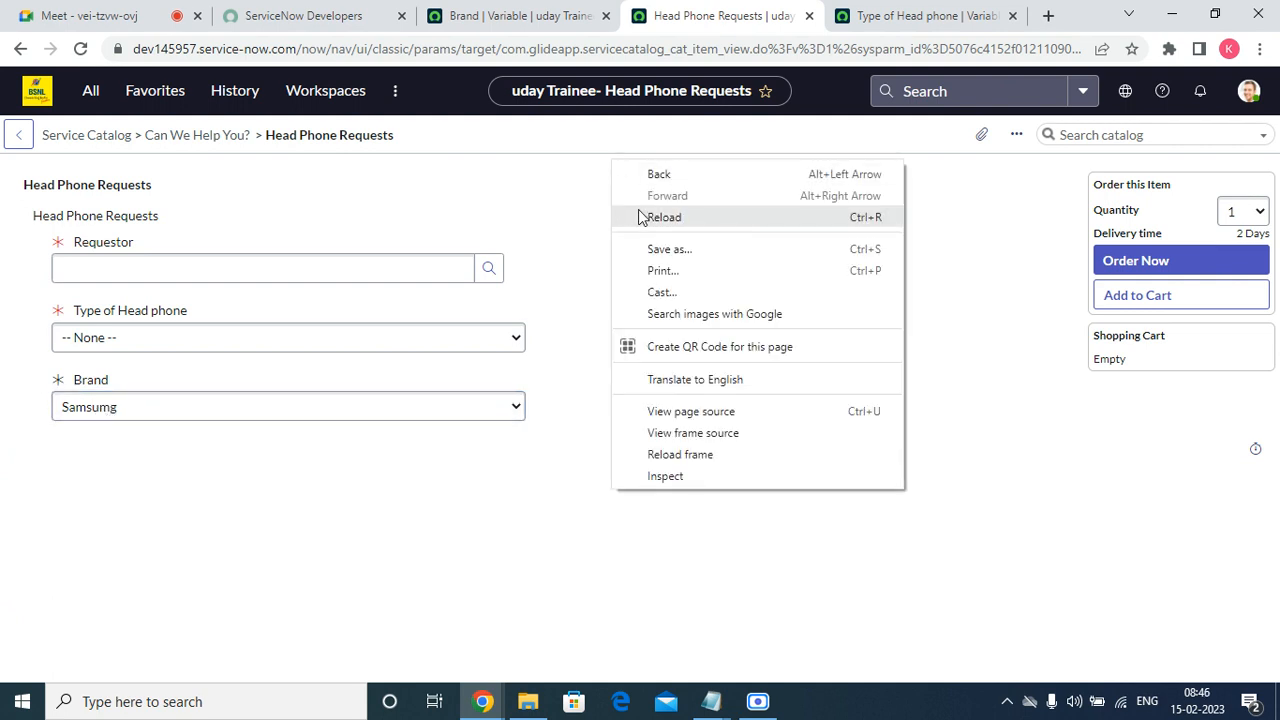
click(643, 213)
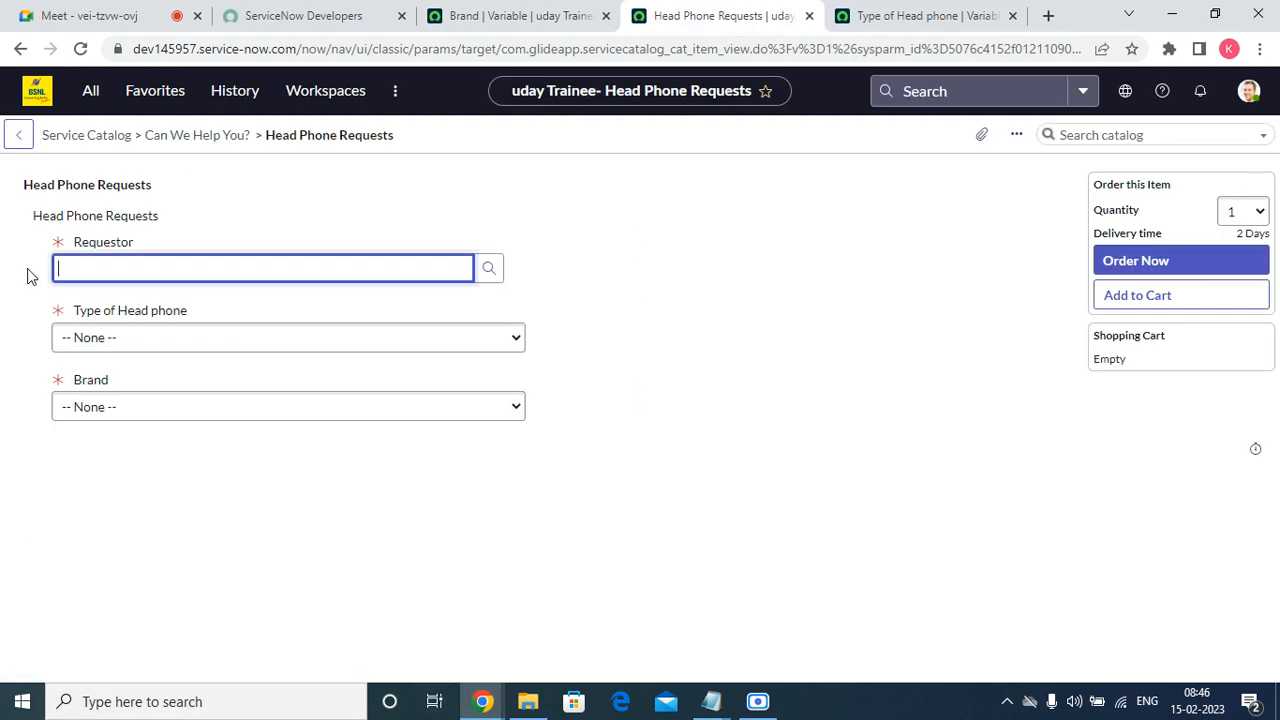
click(89, 404)
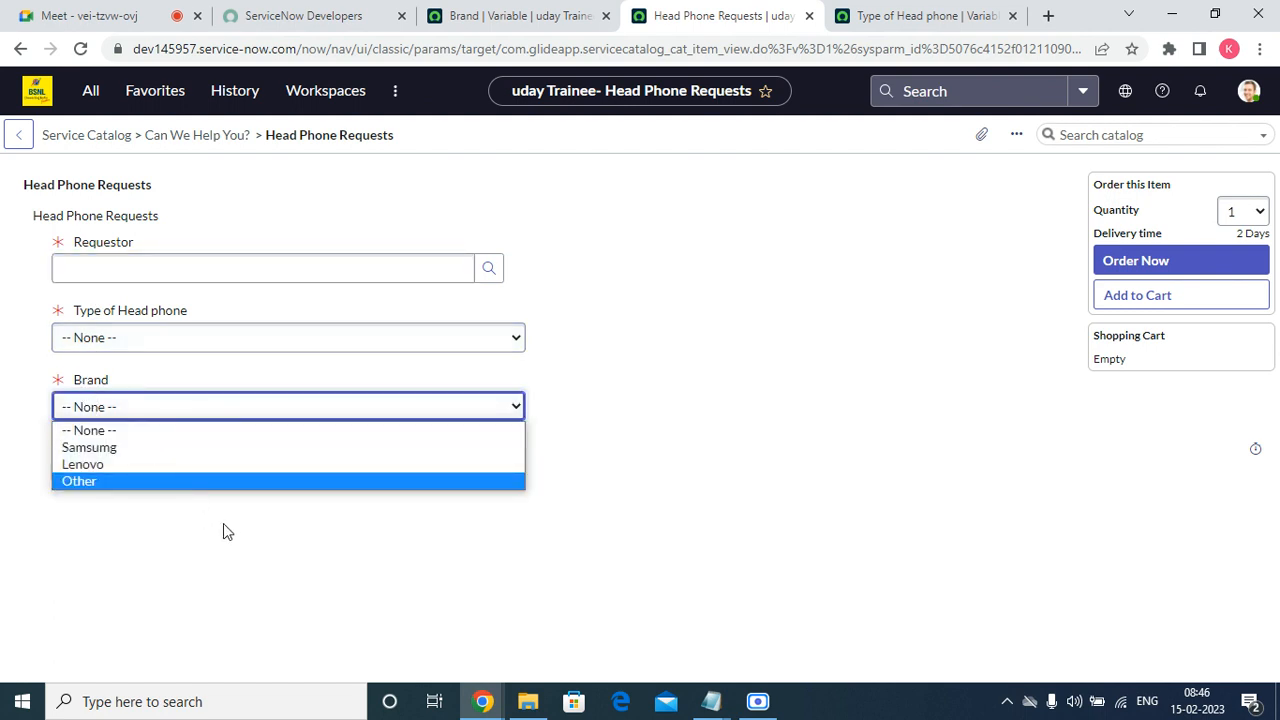
click(657, 330)
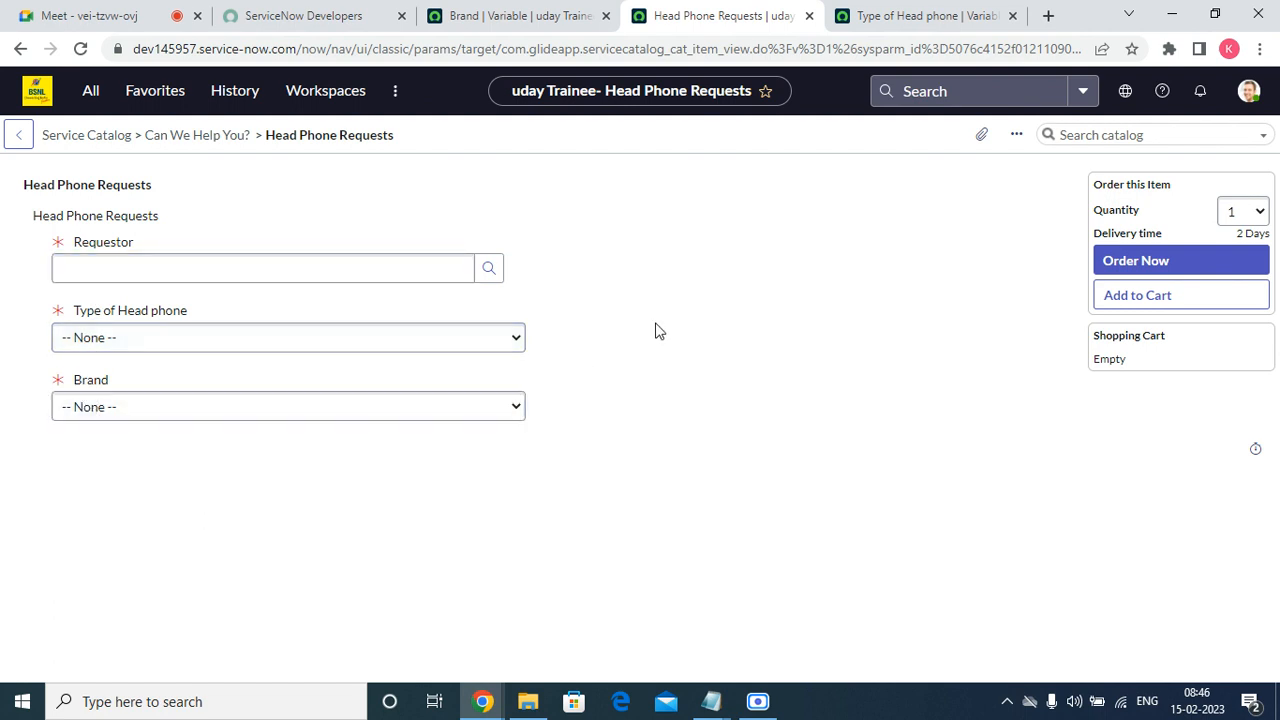
Review the Brand variable's question choices and question details, and compare them with the order form.
click(562, 16)
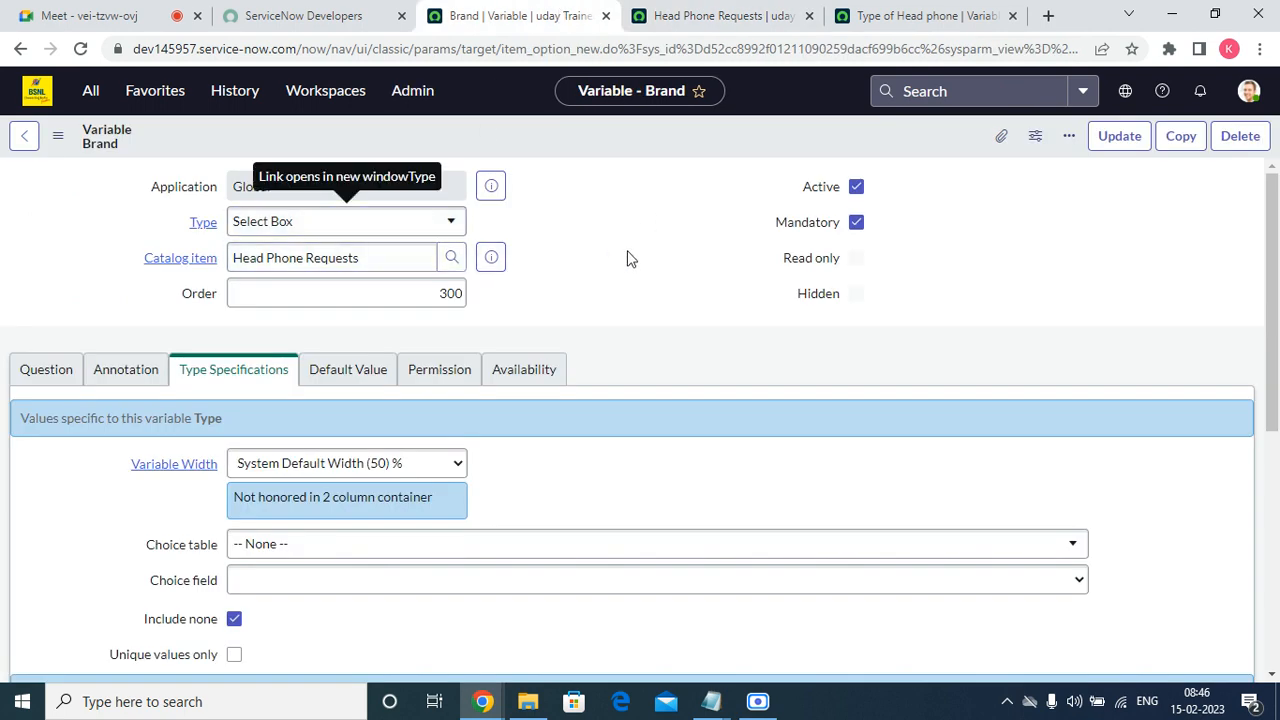
scroll(1273, 297, down, 1)
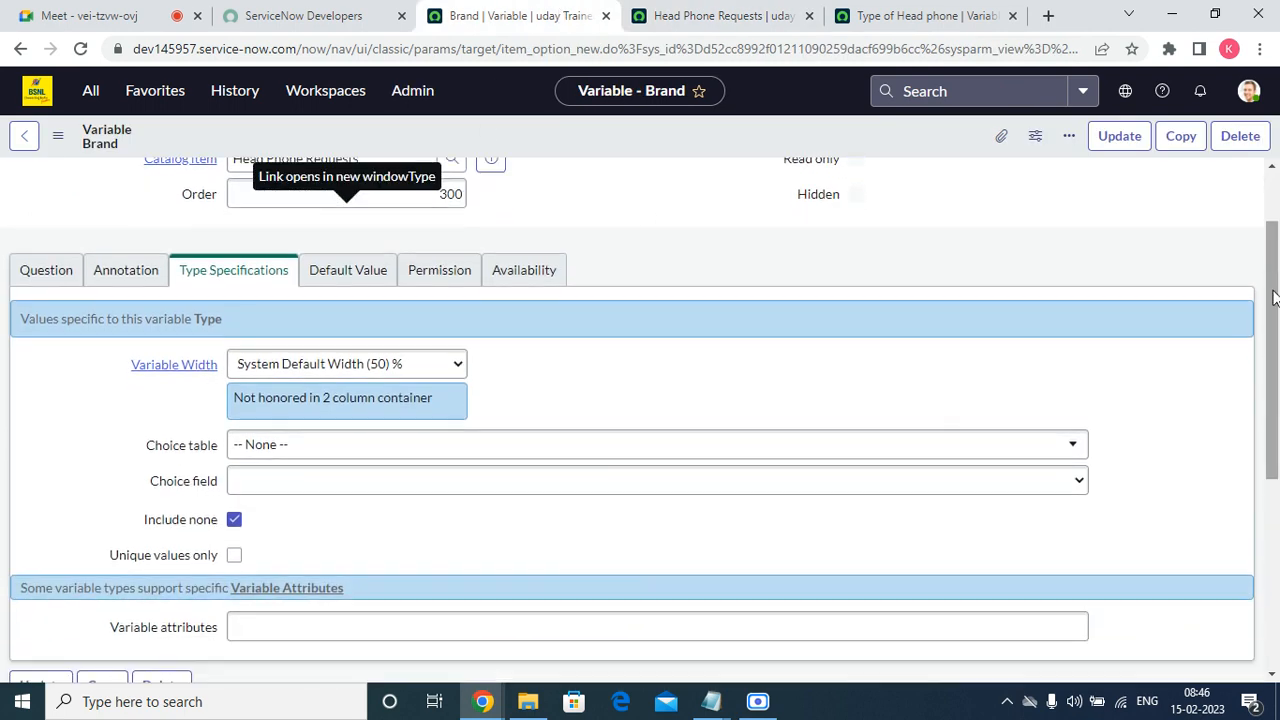
scroll(640, 500, down, 4)
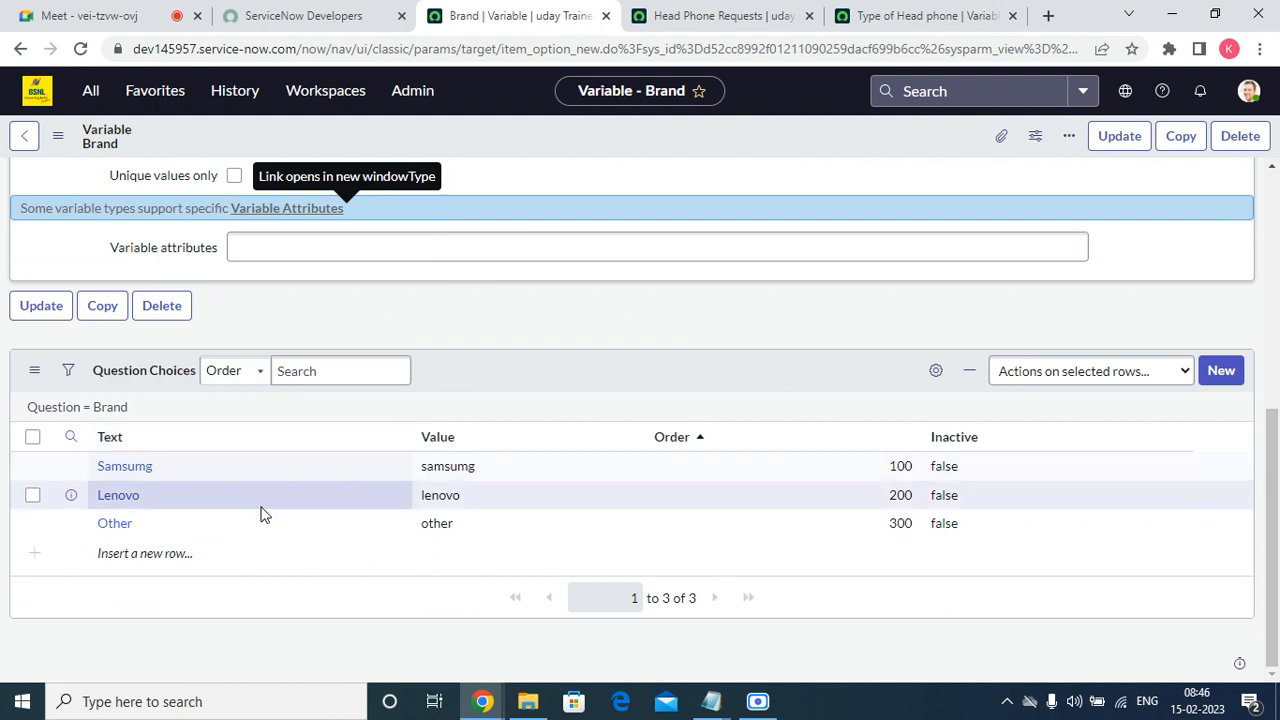
scroll(3, 545, up, 5)
click(22, 372)
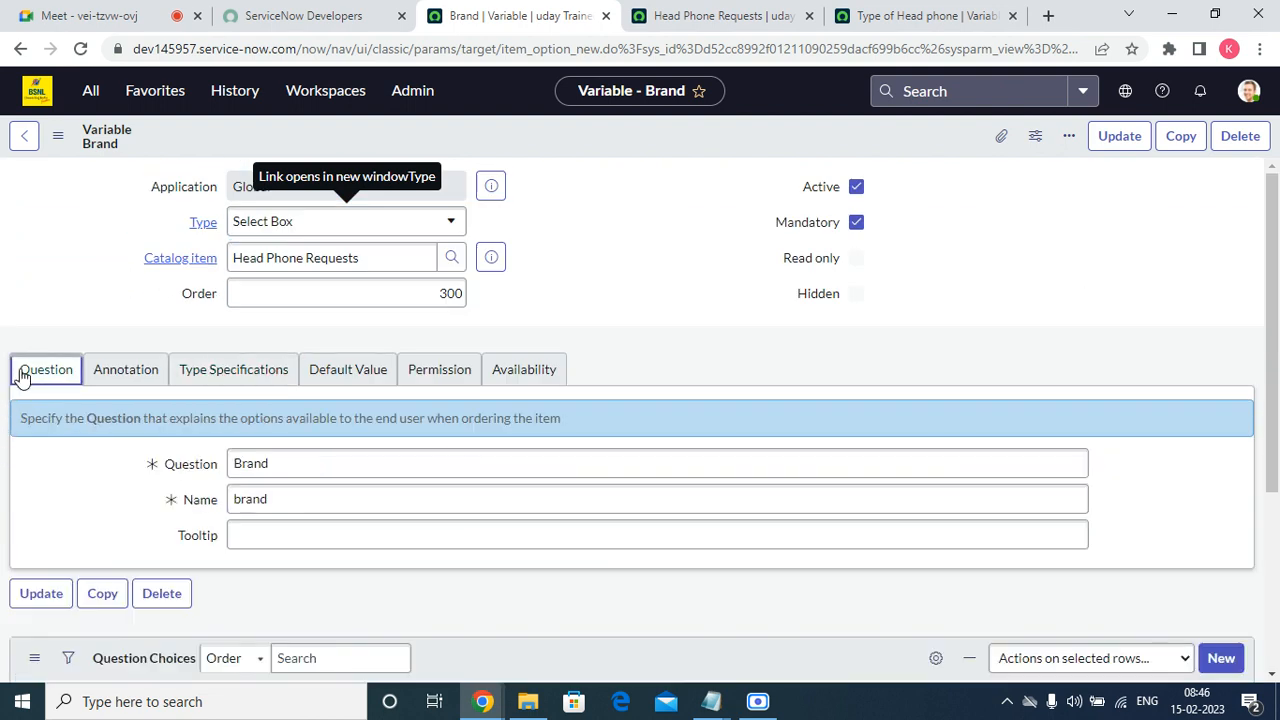
click(700, 16)
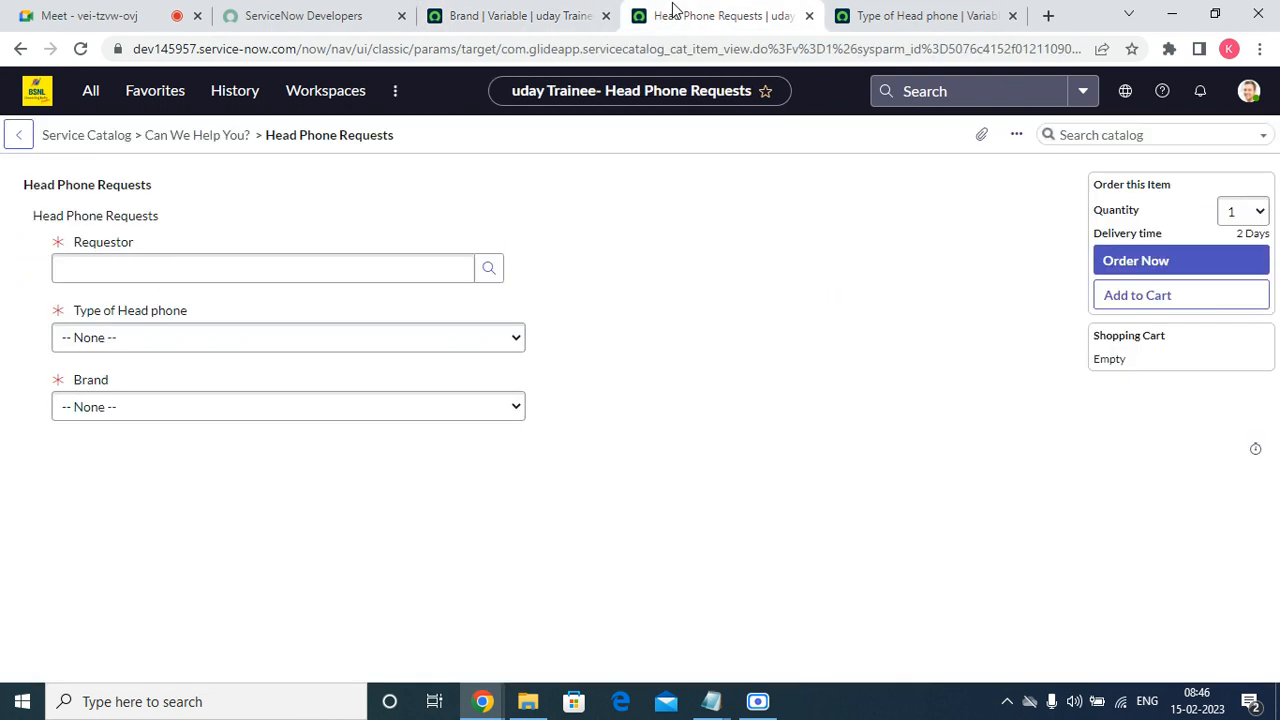
click(528, 18)
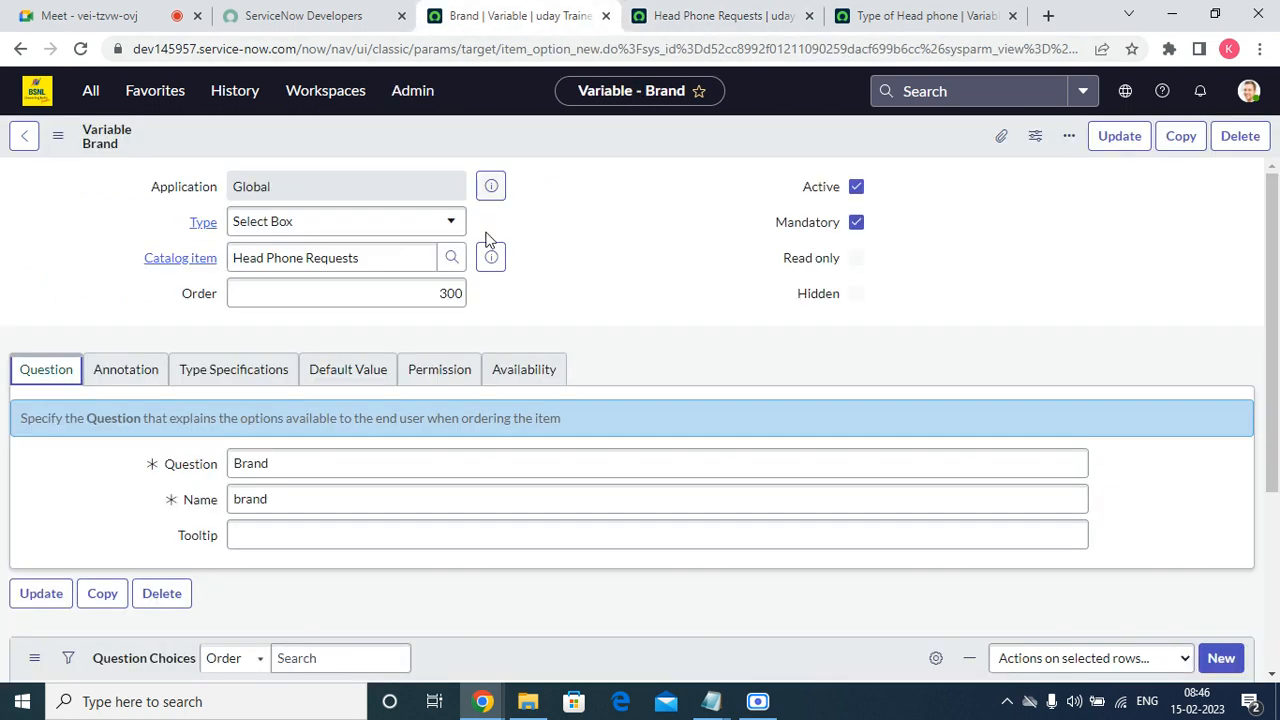
Open the Head Phone Requests catalog item record from the Brand variable, and copy "Business Justifiation" from the Notepad field list.
click(491, 258)
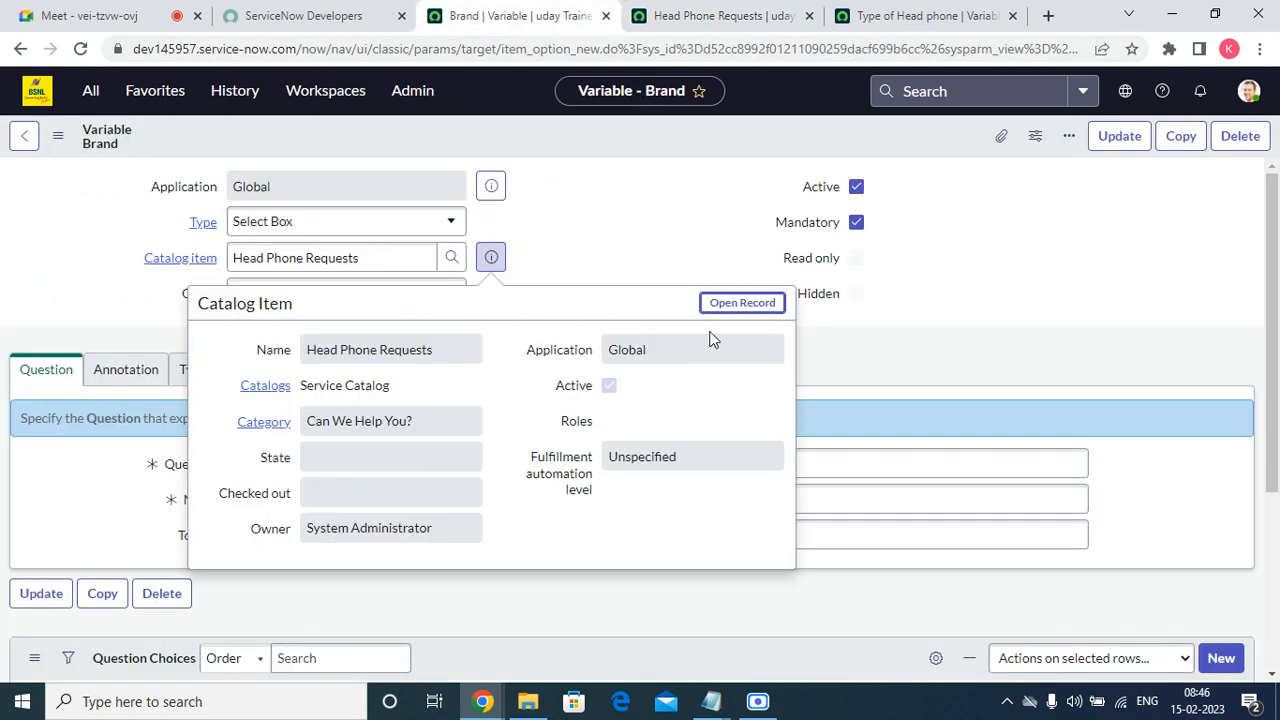
click(742, 302)
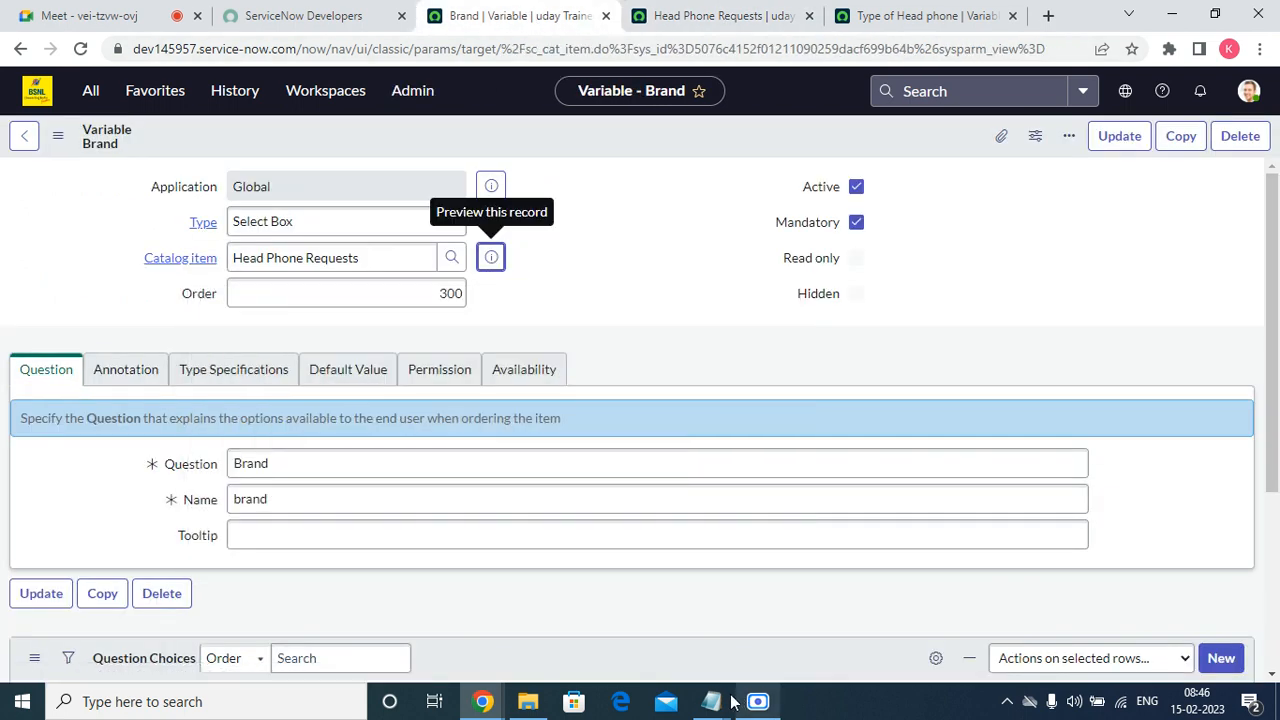
mouse_move(712, 701)
click(745, 612)
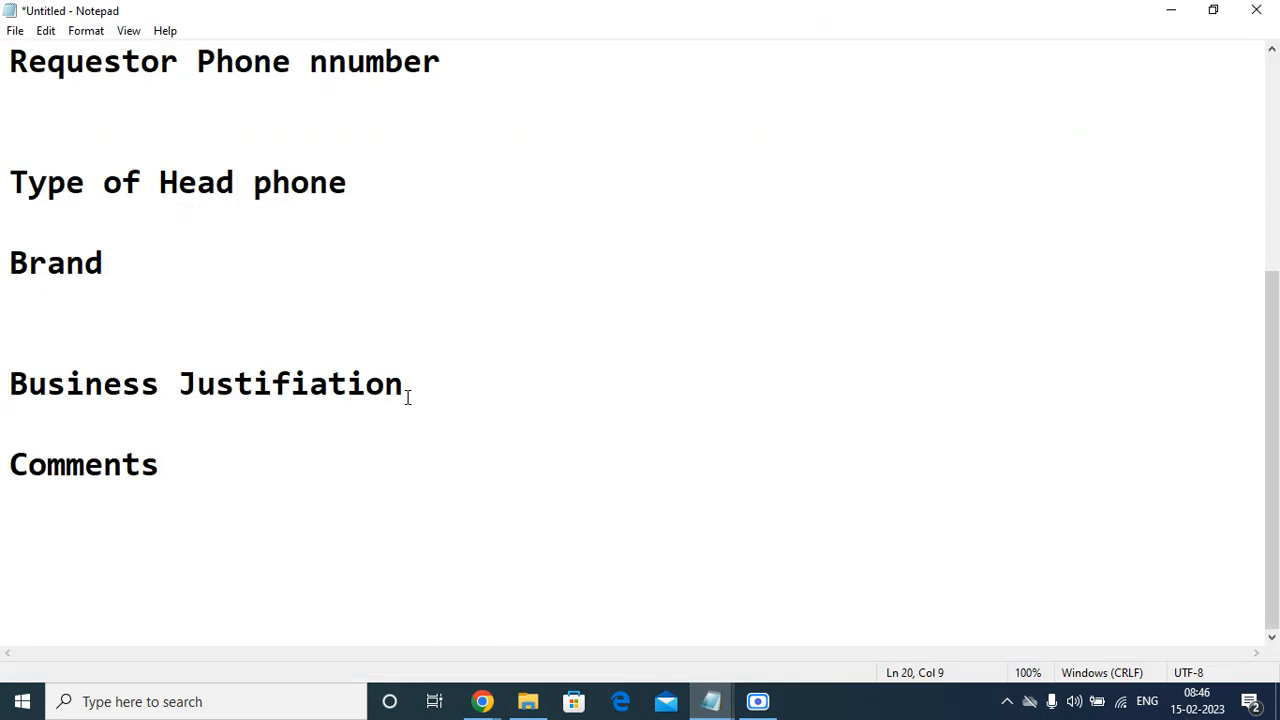
drag(410, 391, 8, 374)
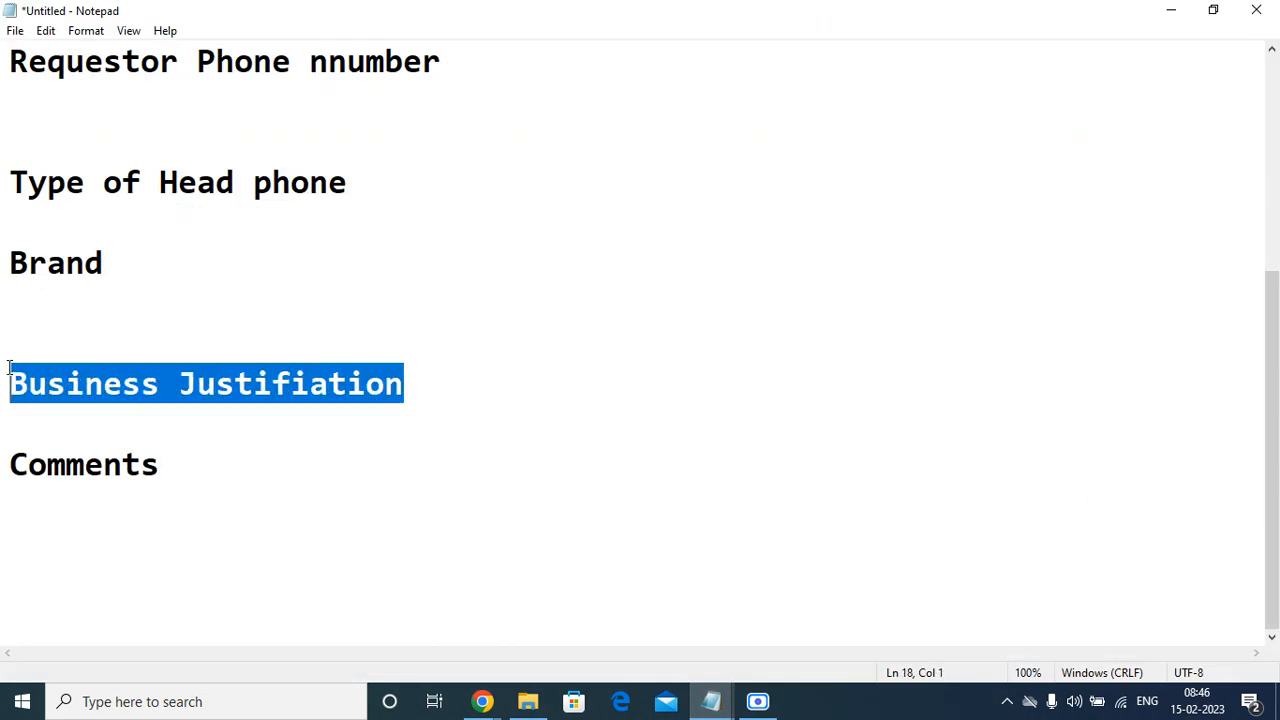
right_click(37, 378)
click(80, 437)
click(1181, 13)
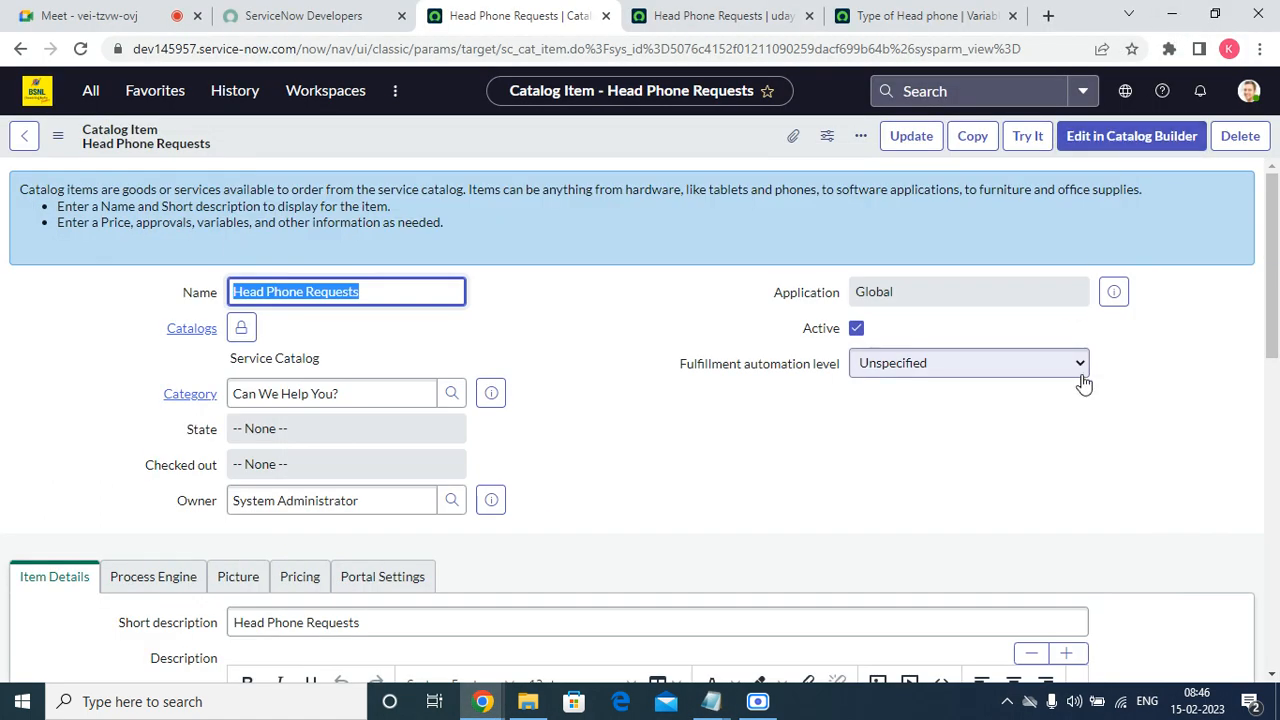
Start a new variable from the Head Phone Requests catalog item's variables list.
scroll(1273, 247, down, 9)
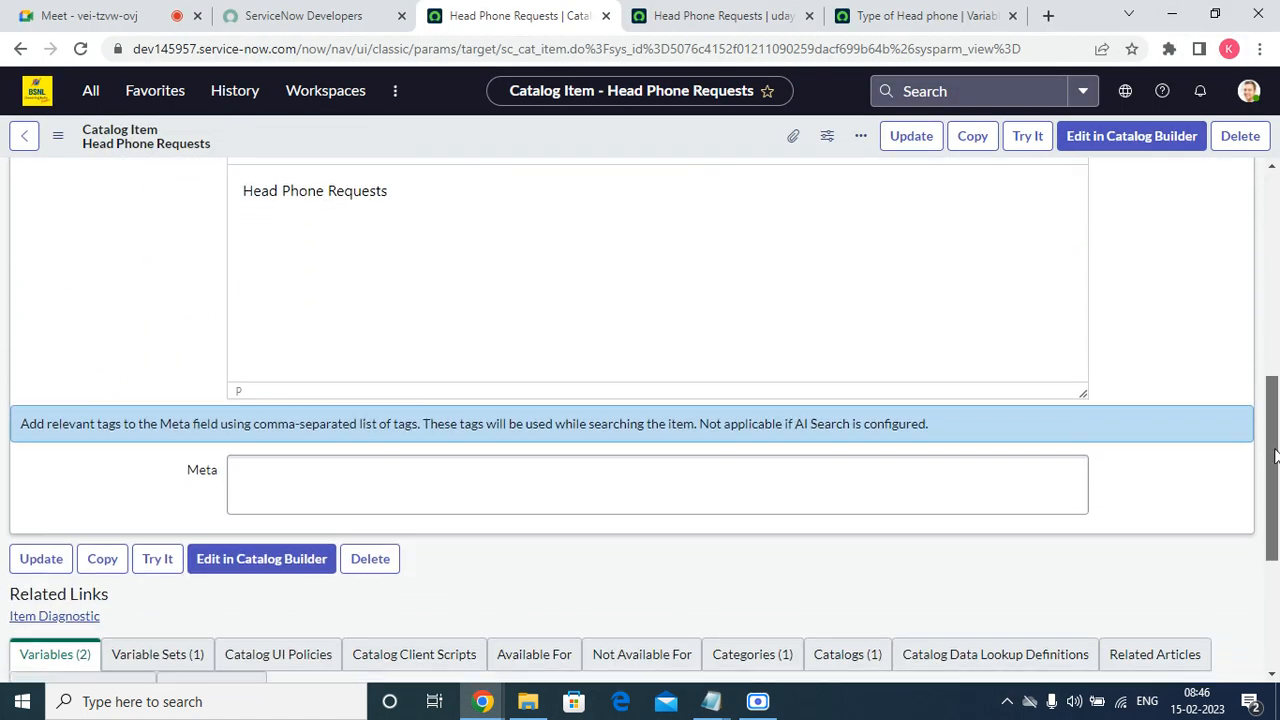
scroll(1035, 560, down, 2)
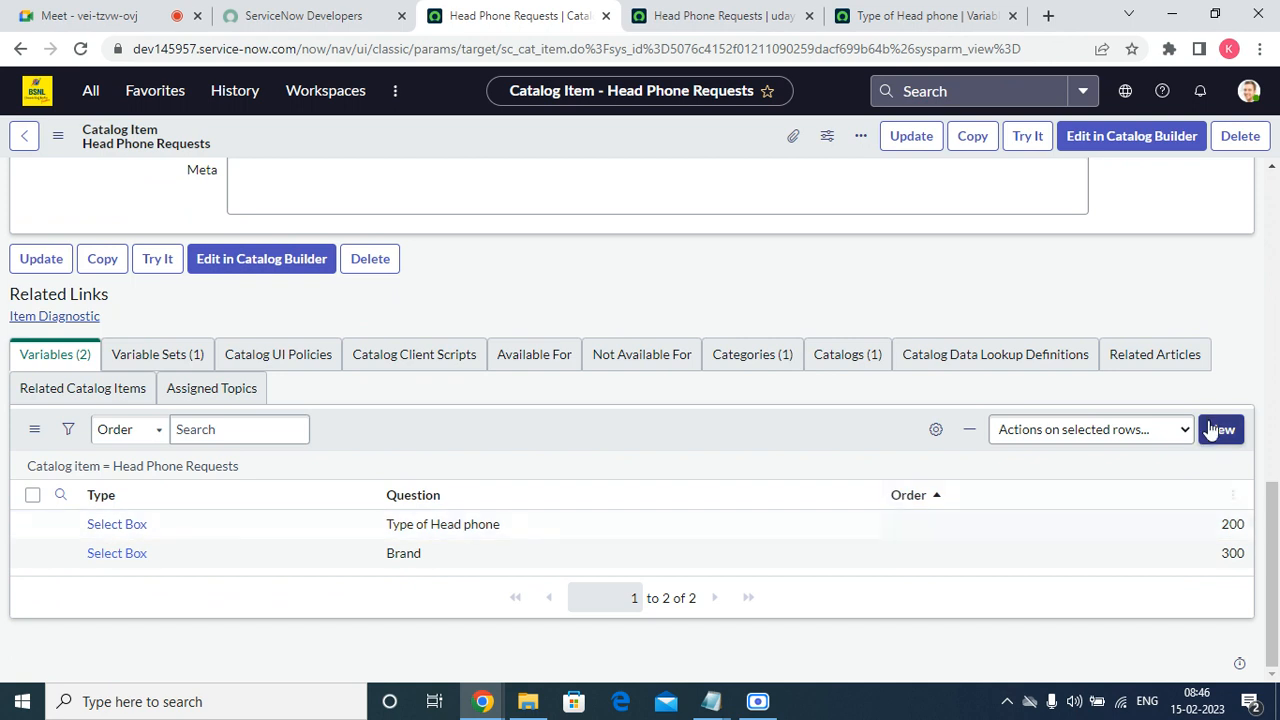
click(1215, 429)
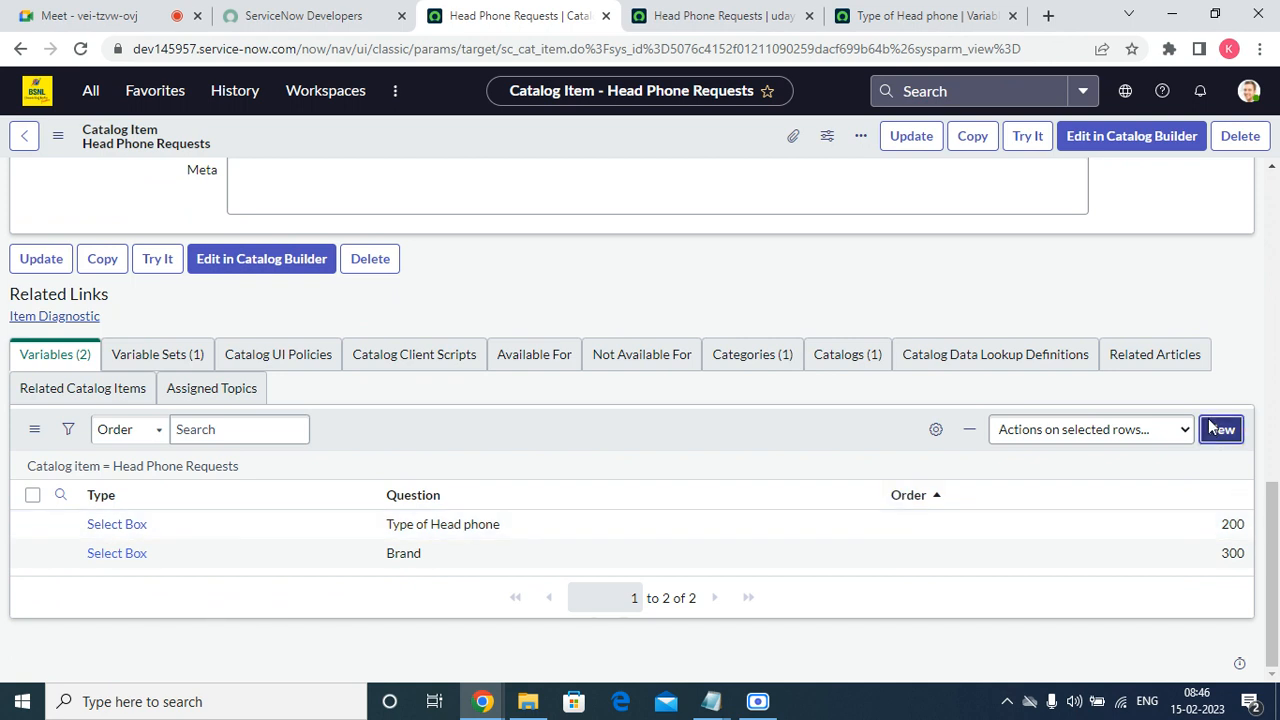
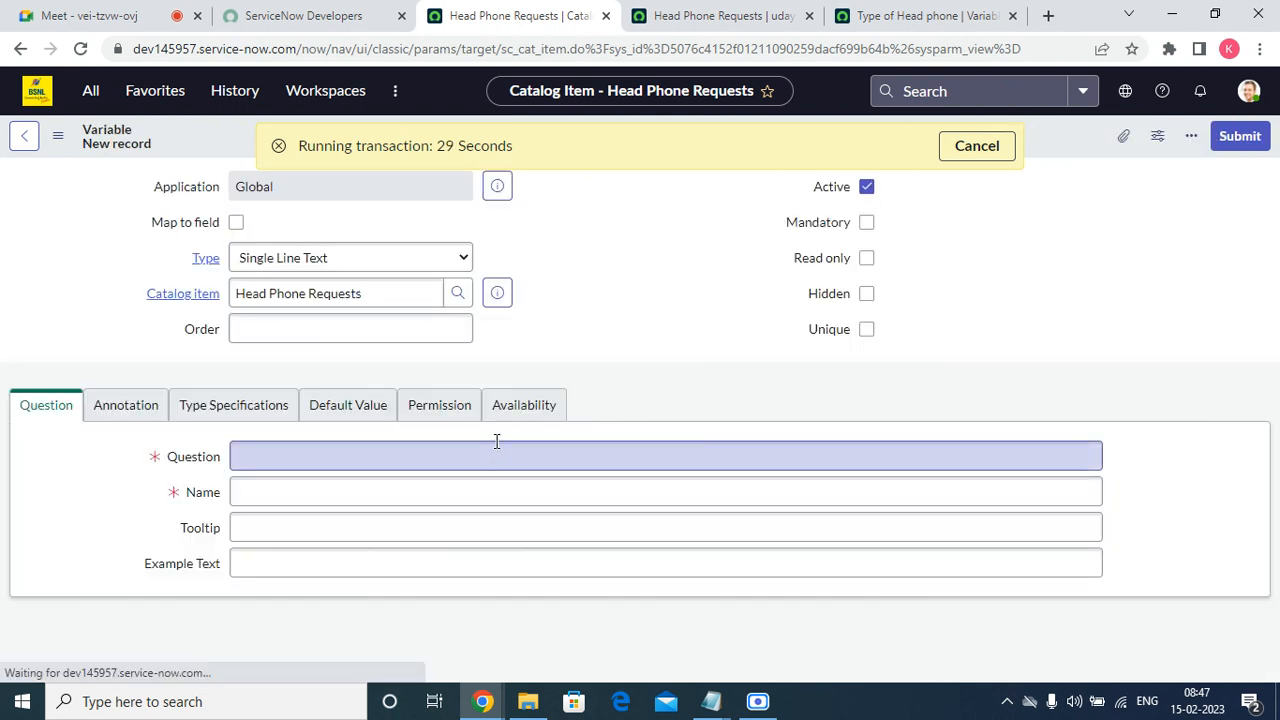
Fill in the new variable with question "Business Justifiation" and name business_justifiation, and submit it.
right_click(334, 452)
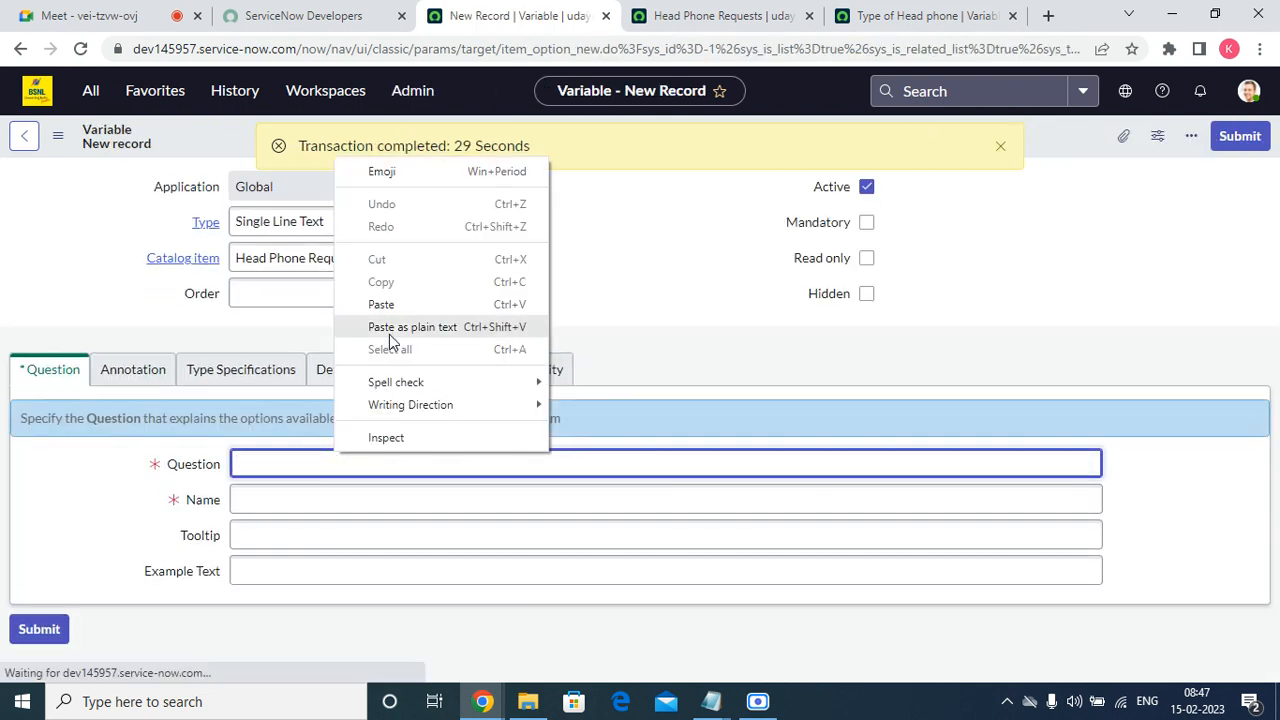
click(389, 303)
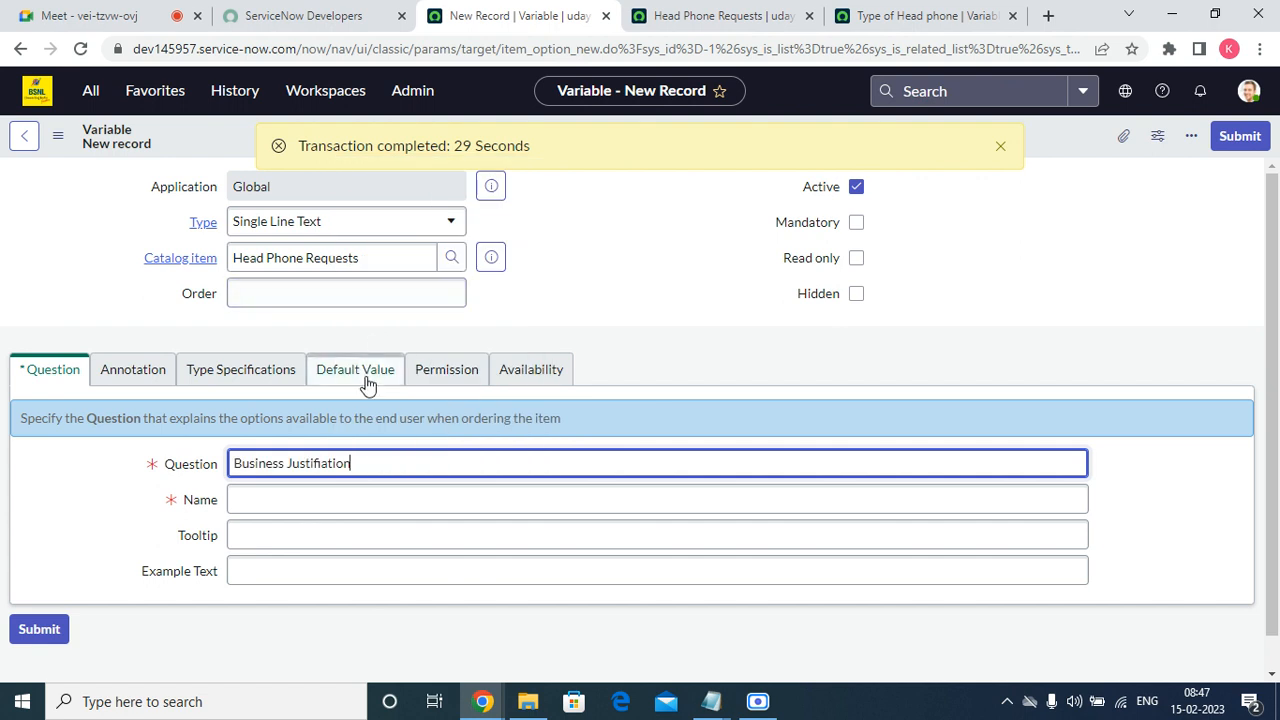
click(288, 497)
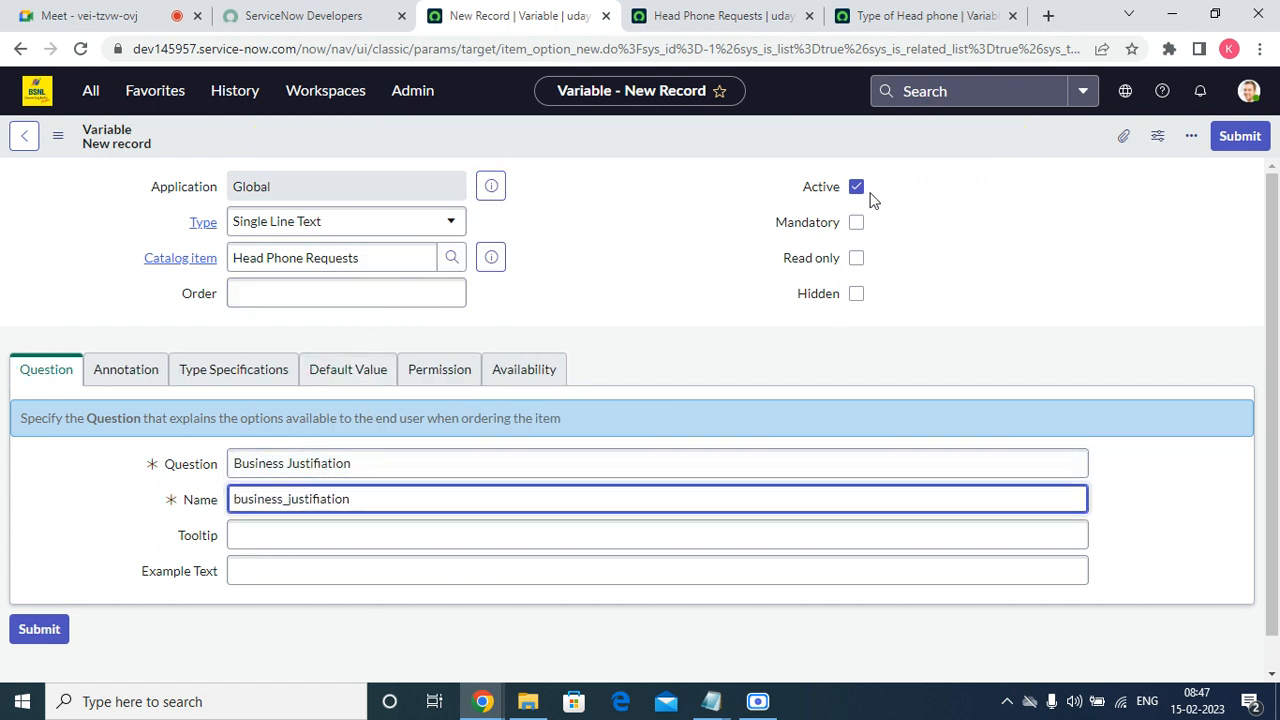
click(1238, 140)
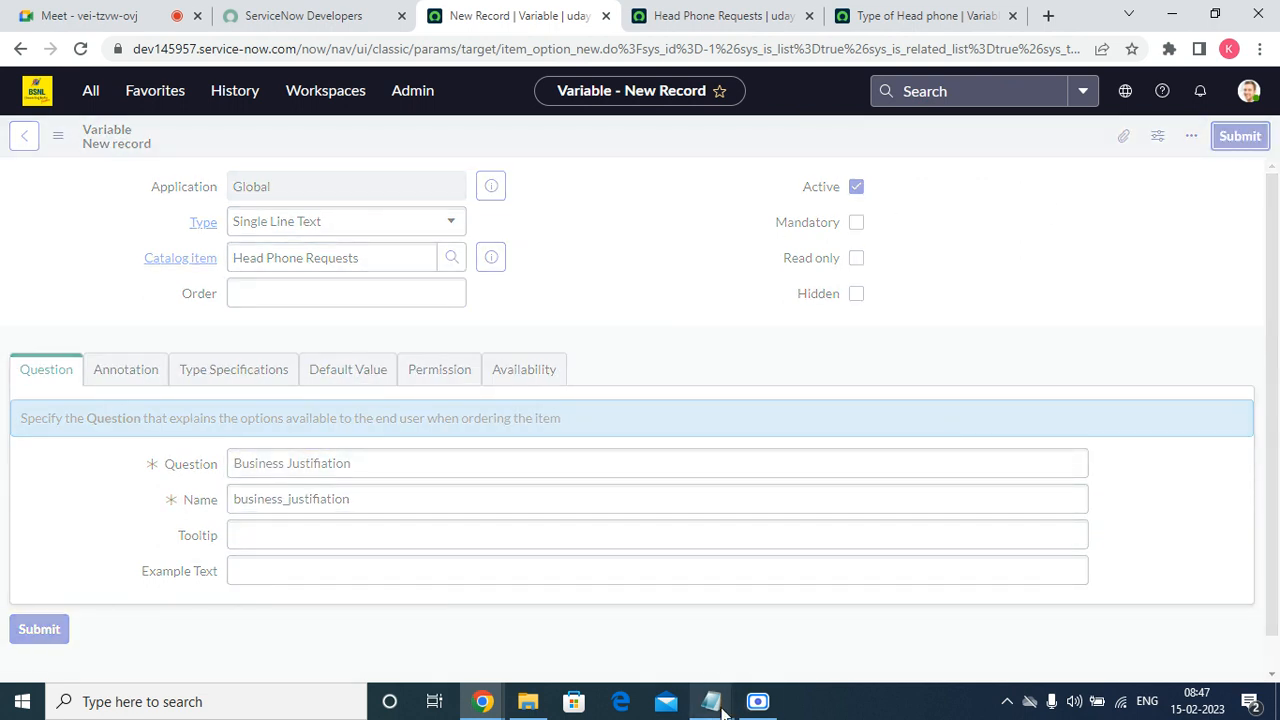
Copy "Comments" from the Notepad field list and return to the catalog item in the browser.
mouse_move(713, 700)
click(797, 612)
drag(162, 466, 12, 468)
right_click(88, 460)
click(147, 227)
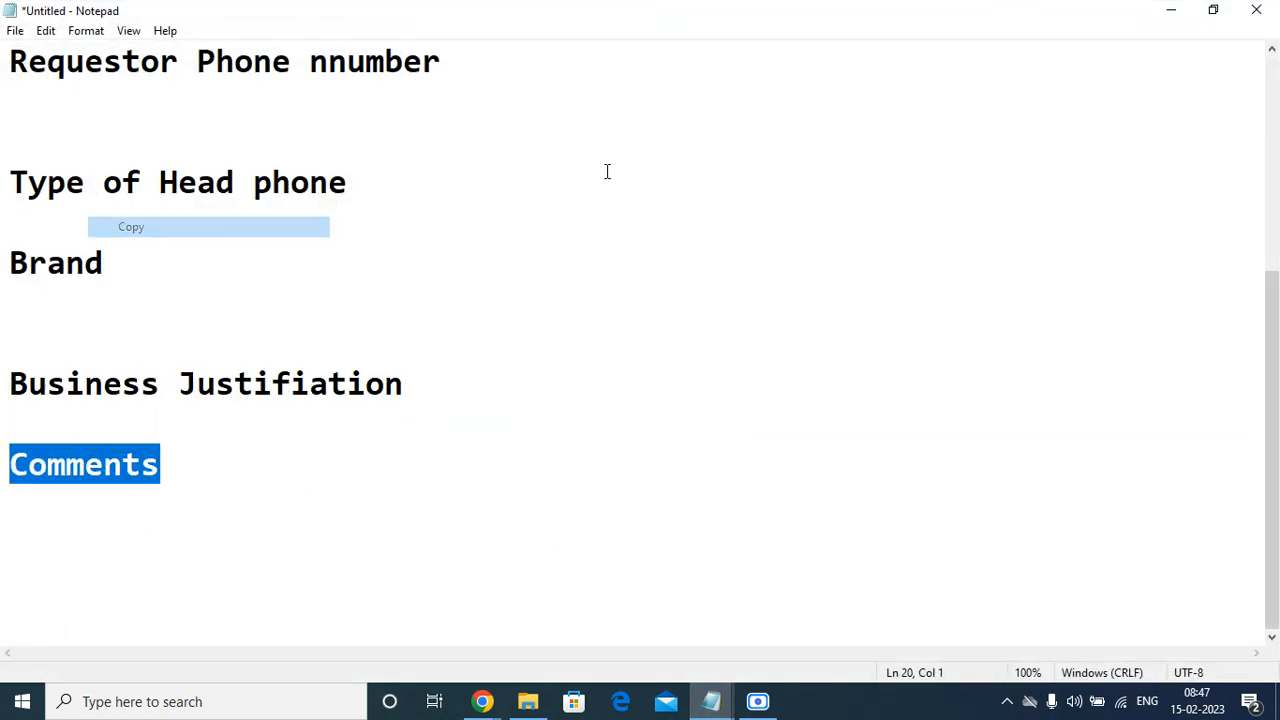
click(1166, 10)
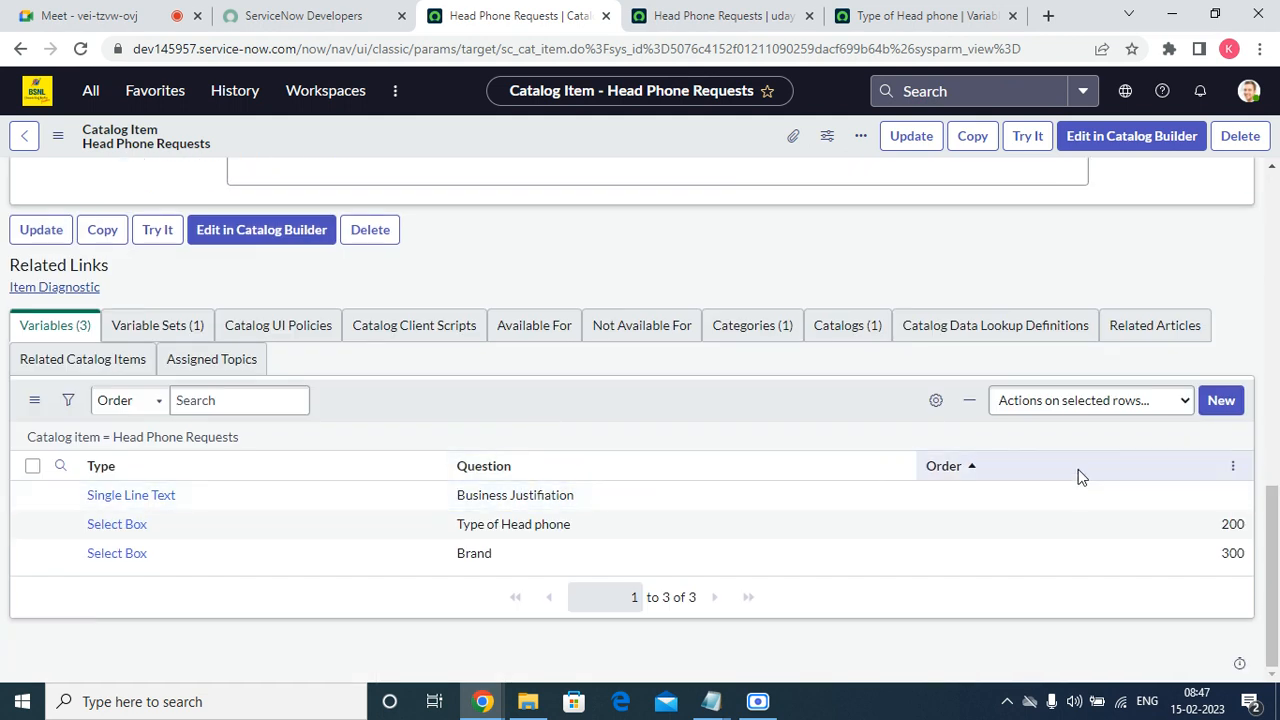
Set the Business Justifiation variable's order to 400 in the catalog item's variables list.
click(1132, 496)
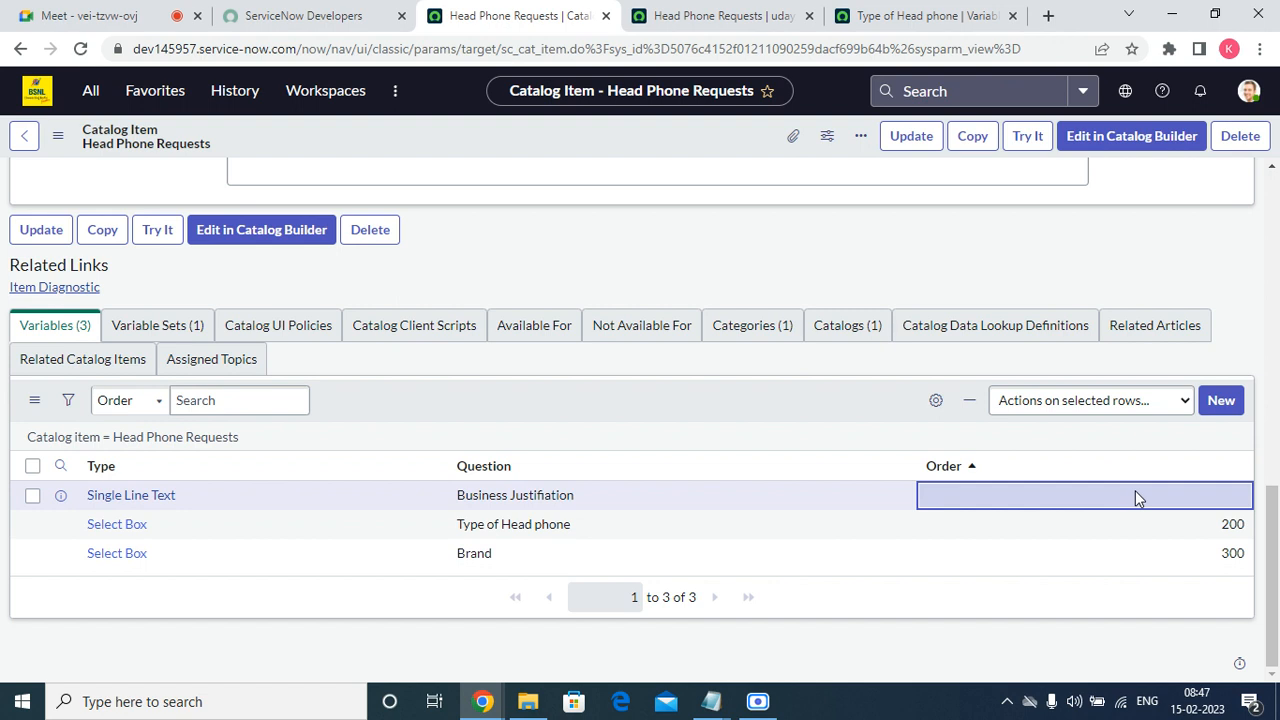
click(1135, 497)
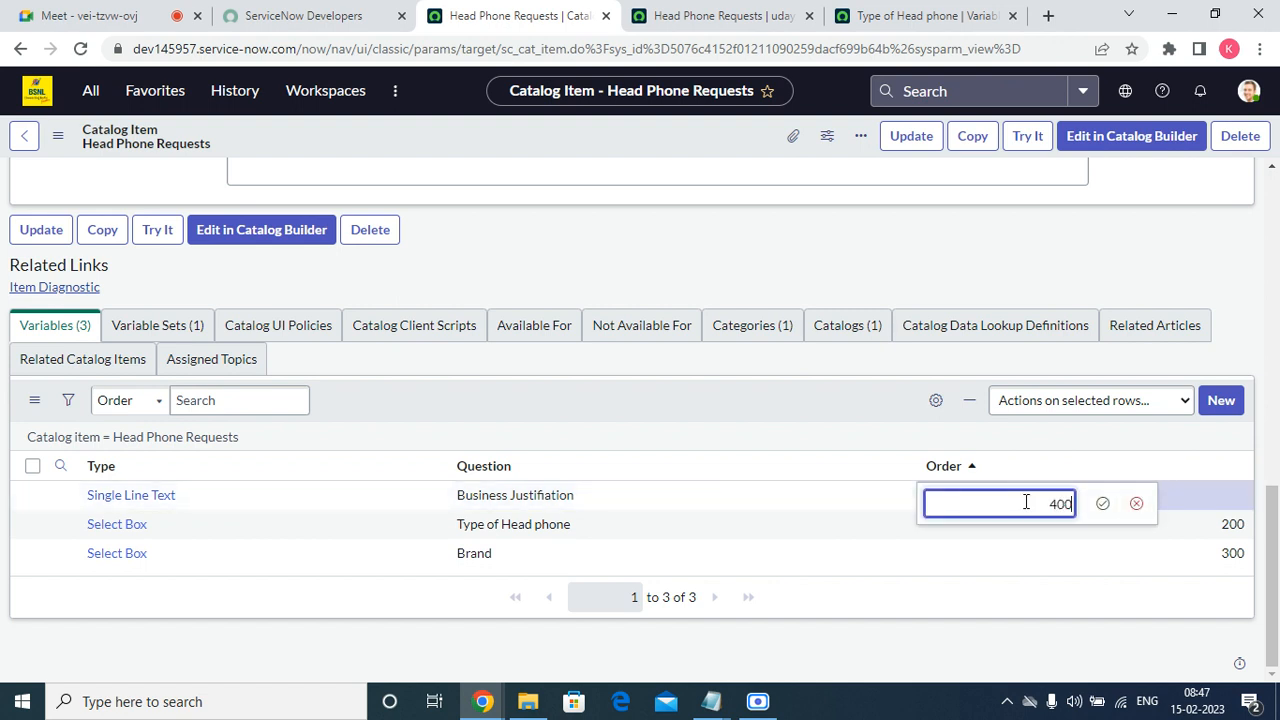
click(1102, 504)
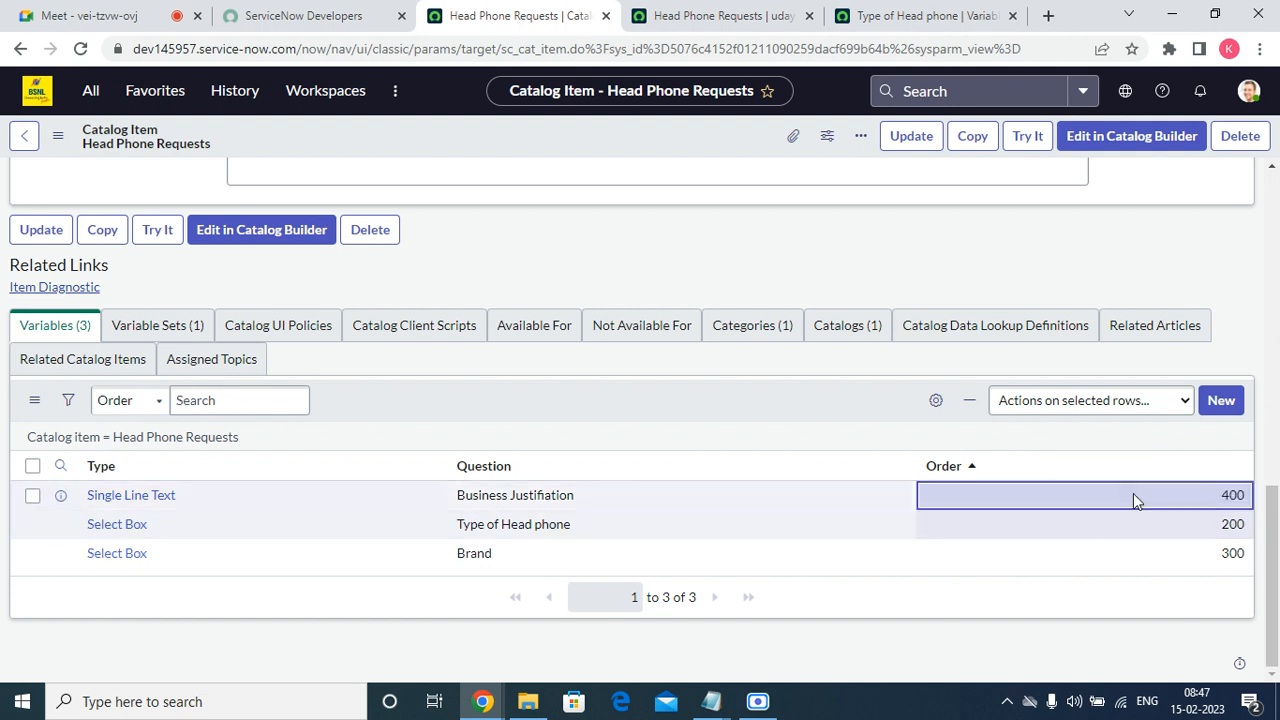
Start another new variable for the Head Phone Requests catalog item and open its type choices.
click(1216, 408)
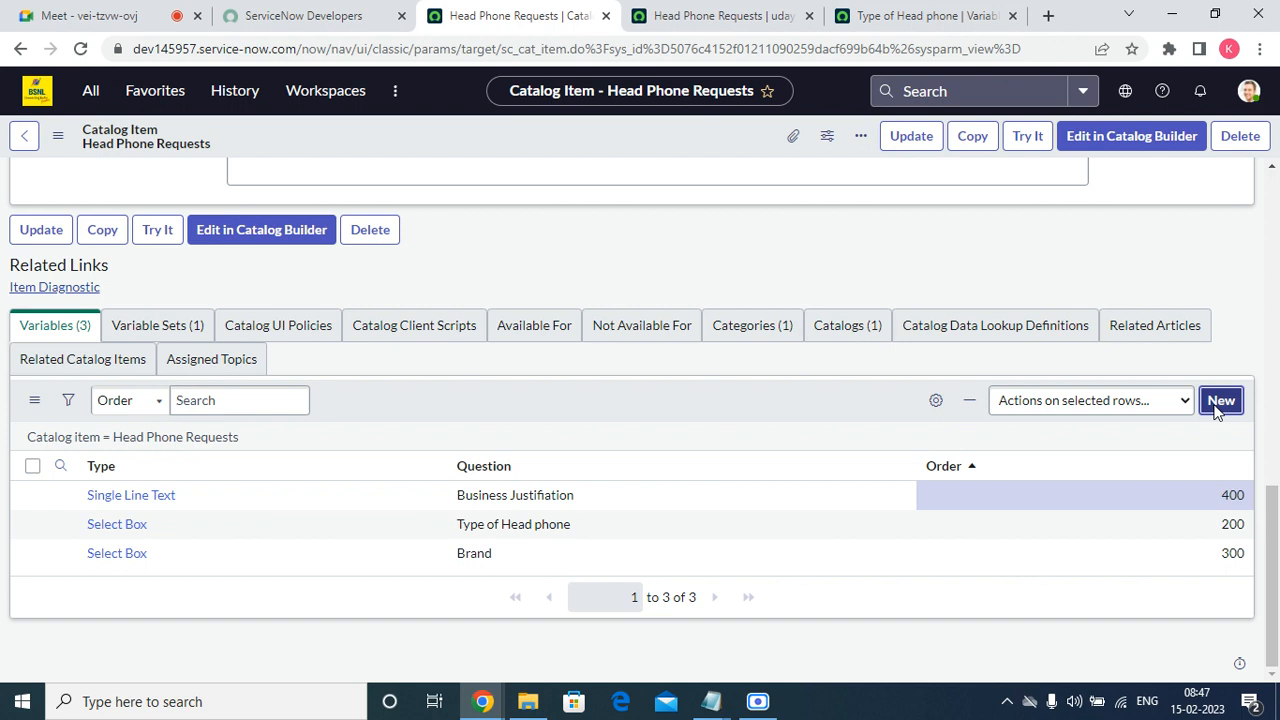
click(1220, 401)
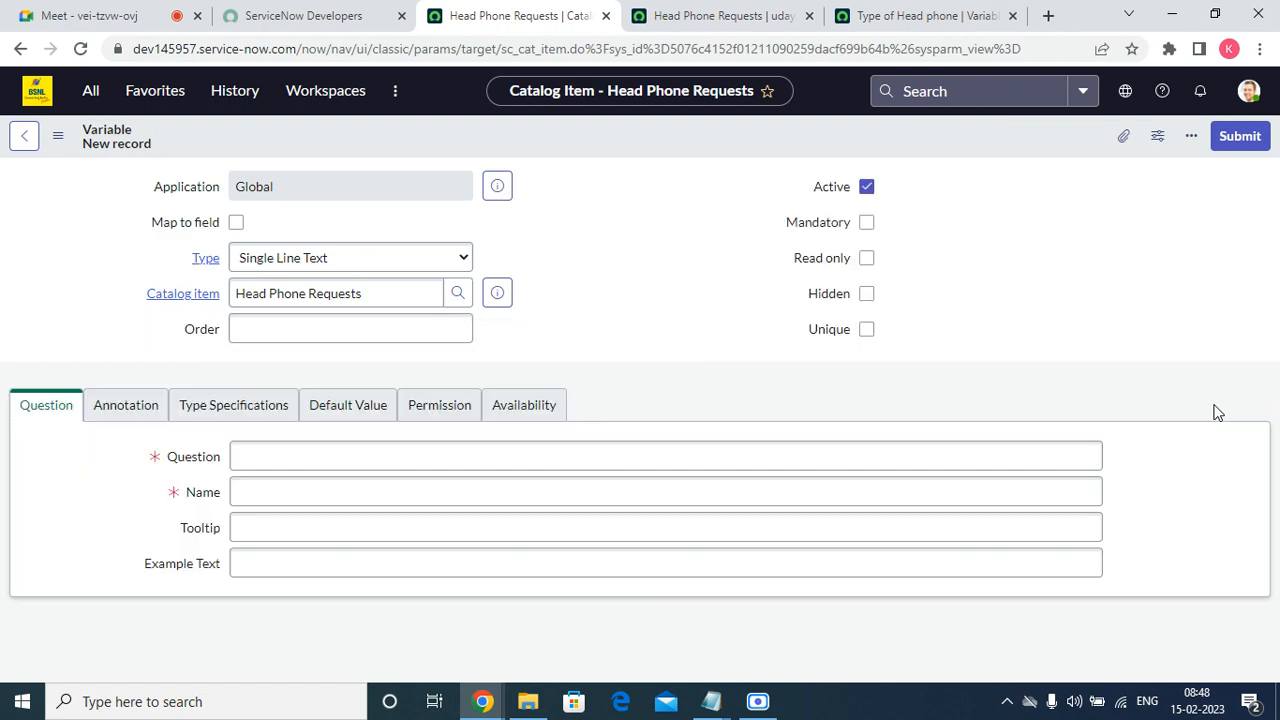
click(460, 258)
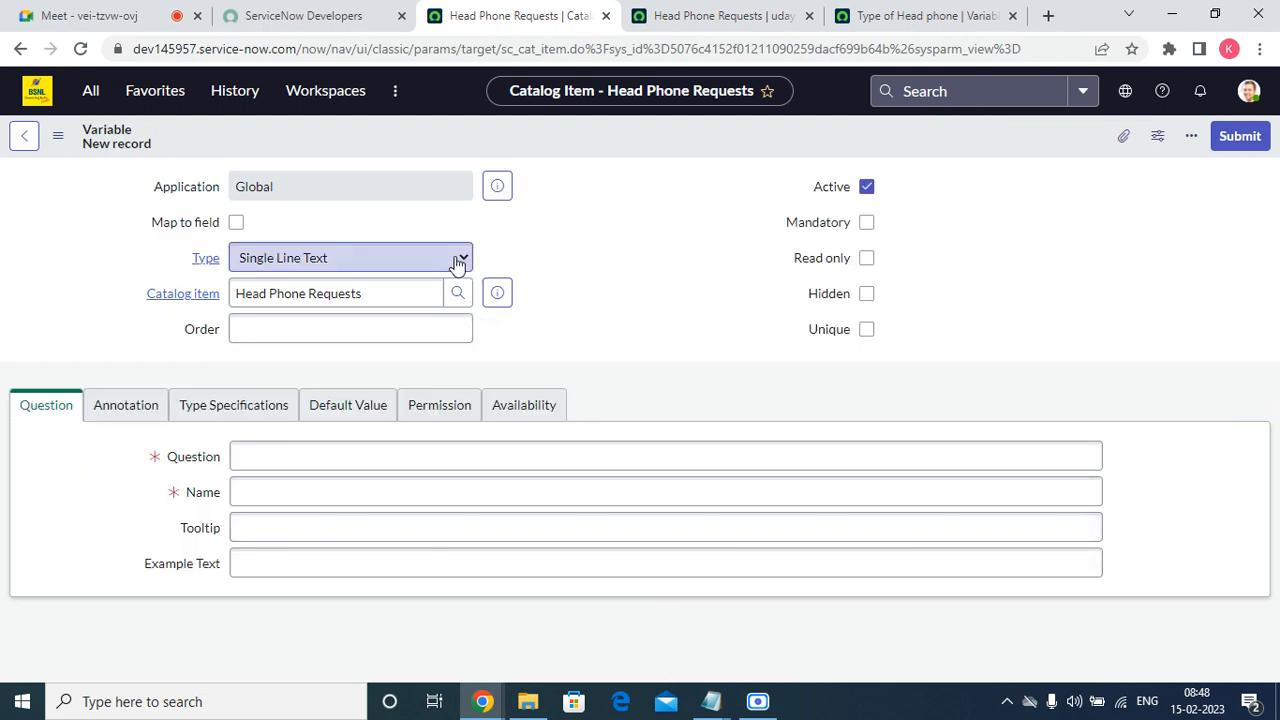
Reload the Head Phone Requests order form, check the single-line Business Justifiation field, and return to the new variable.
click(780, 15)
click(80, 48)
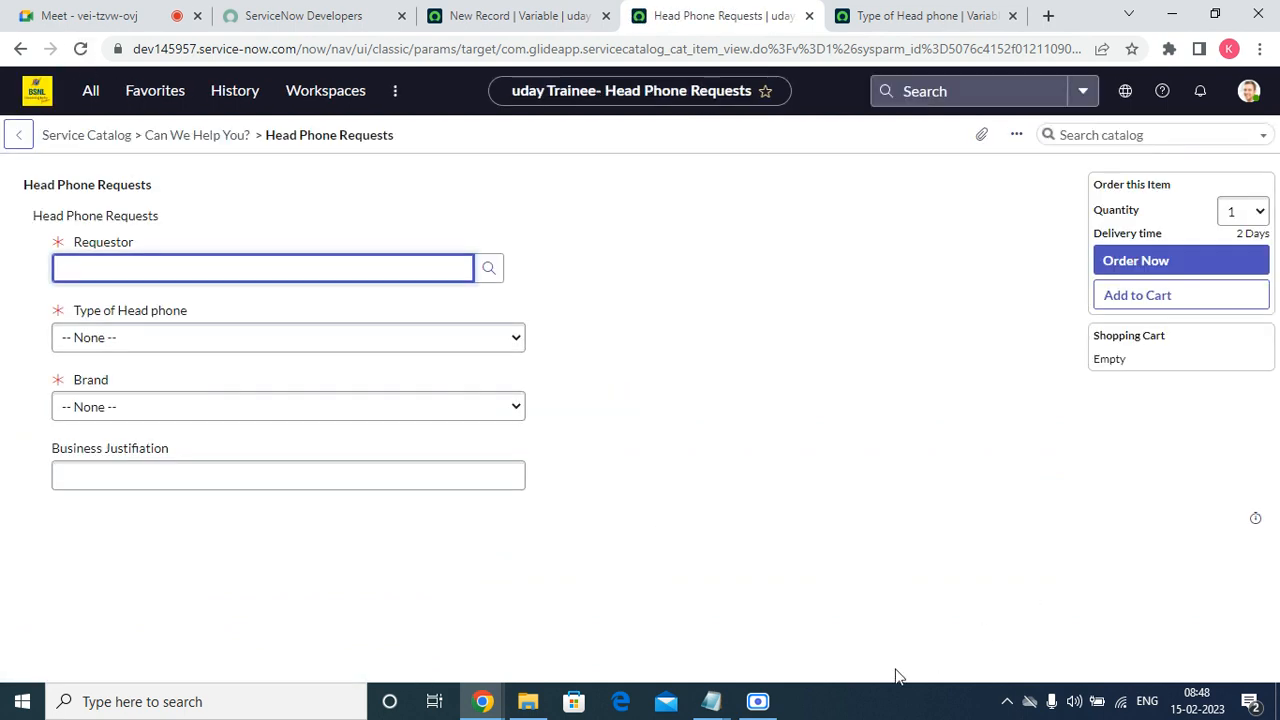
click(186, 477)
click(503, 14)
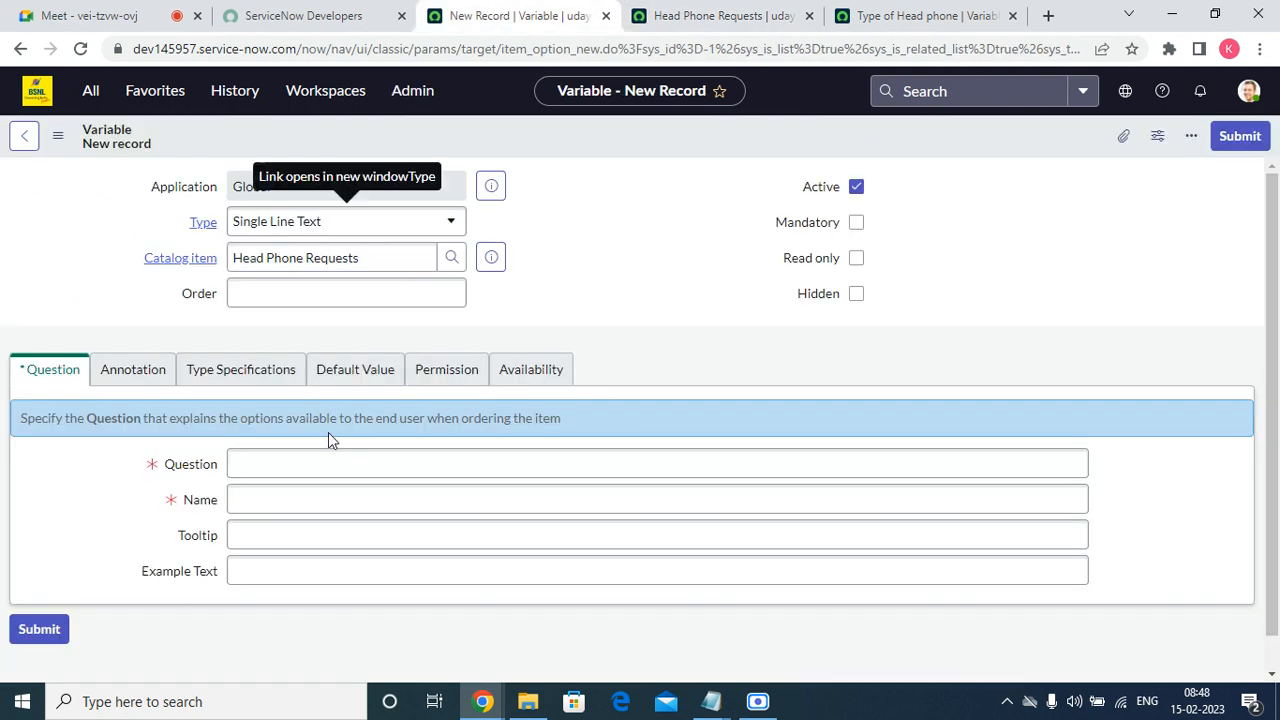
Set the new variable's type to Multi Line Text and its order to 500.
click(277, 232)
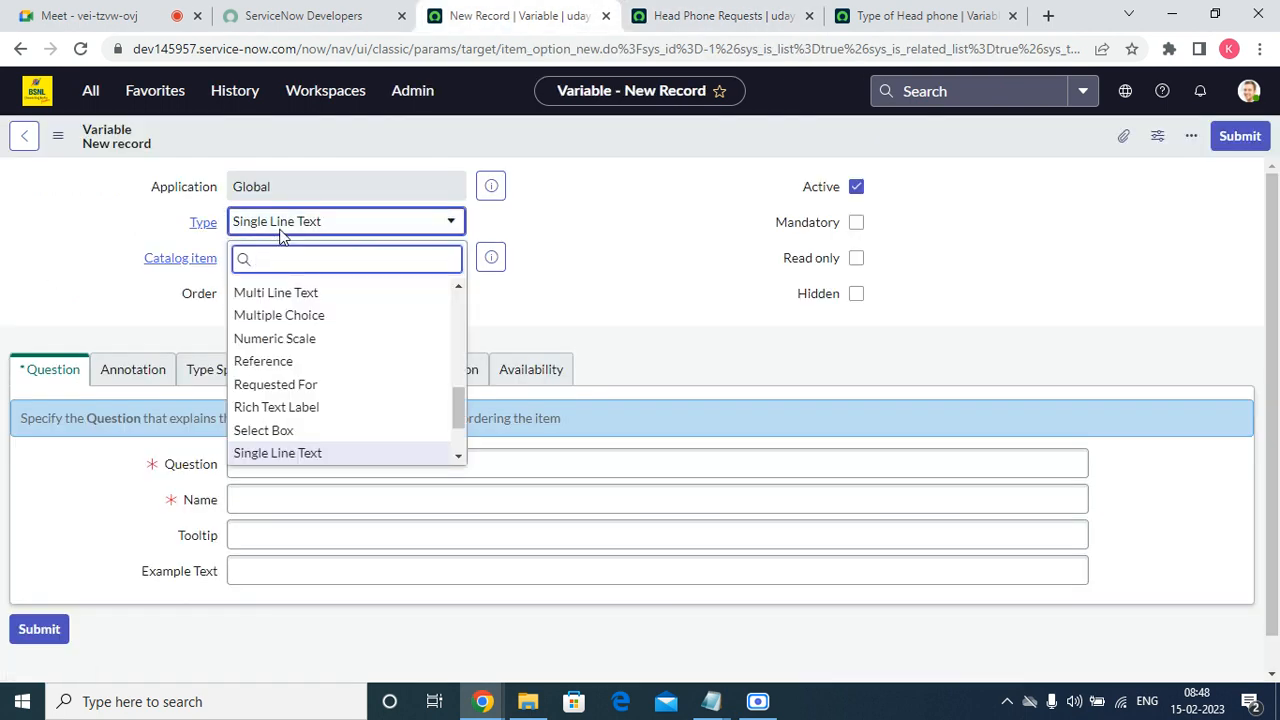
text(mu)
click(305, 312)
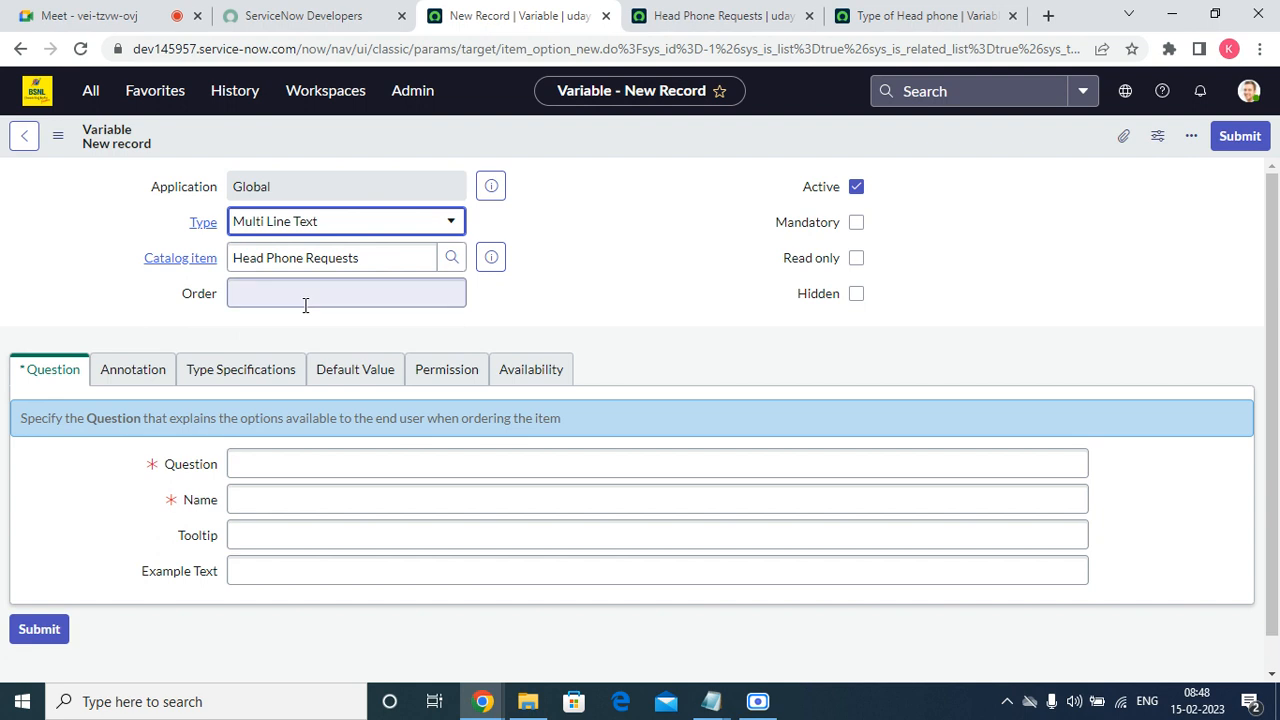
click(306, 295)
text(500)
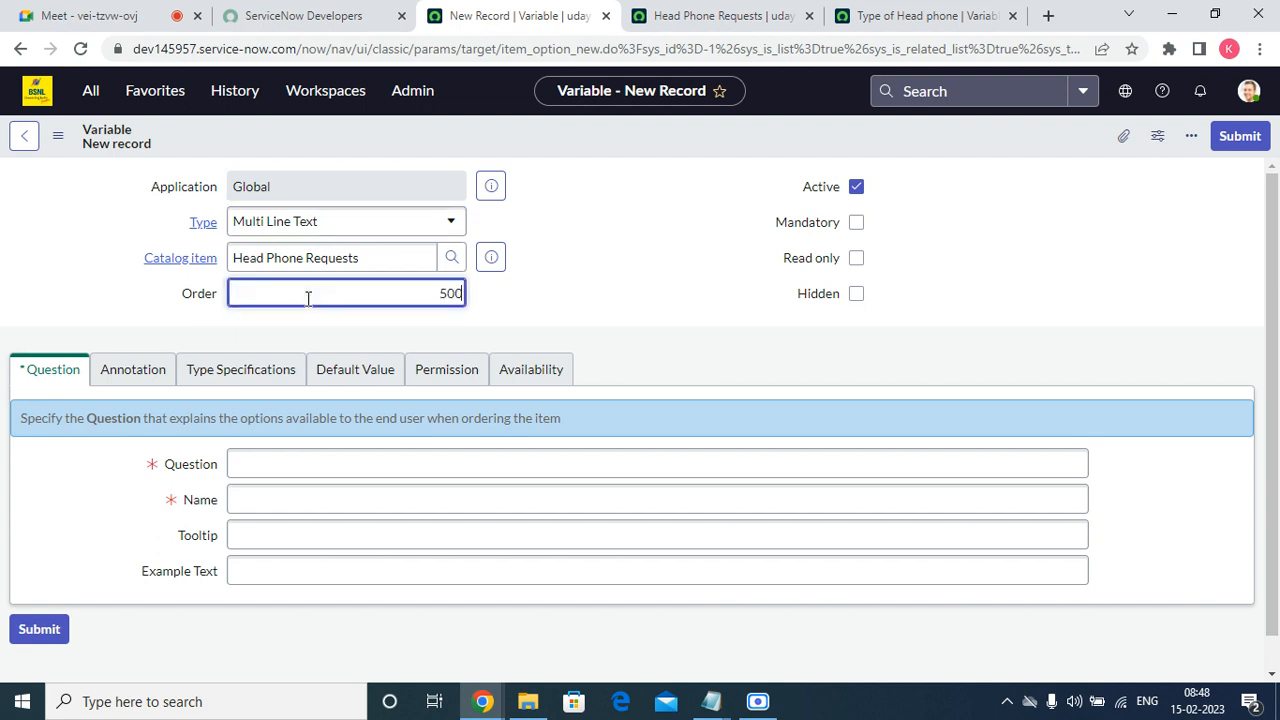
Give the multi-line variable the question "Comments" and the name comments, and submit it.
click(289, 461)
right_click(289, 462)
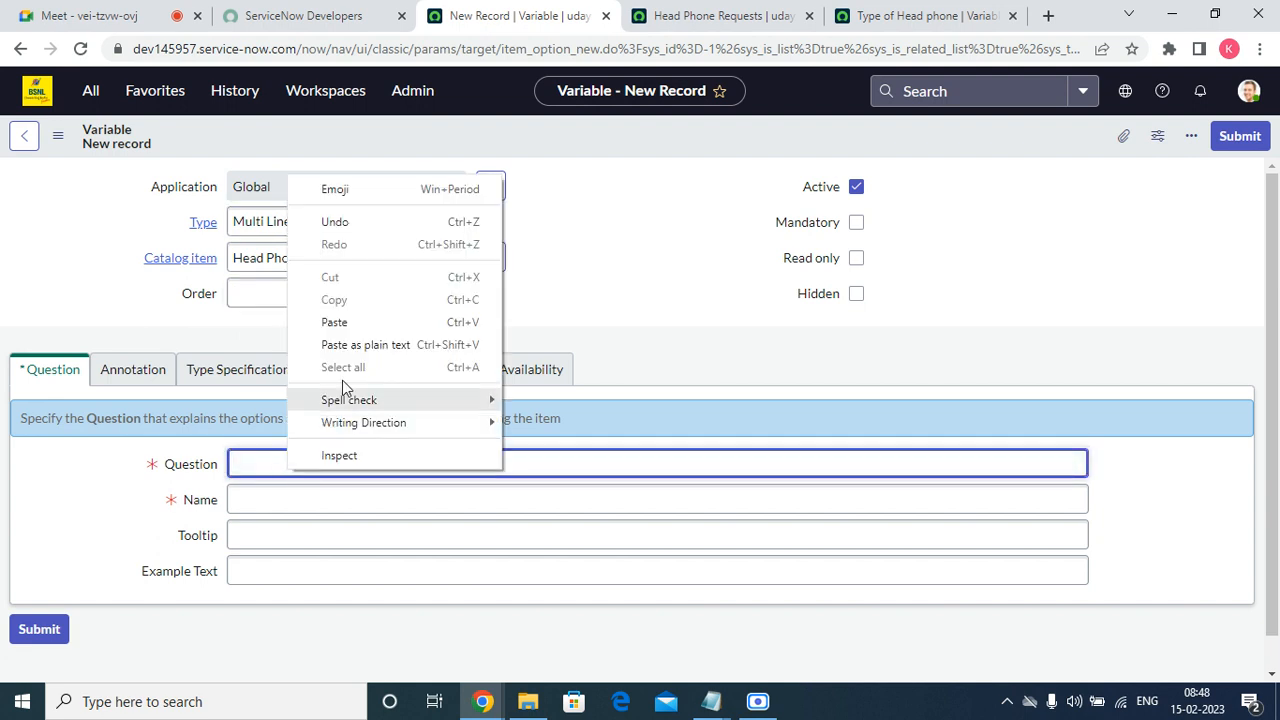
click(352, 324)
click(307, 488)
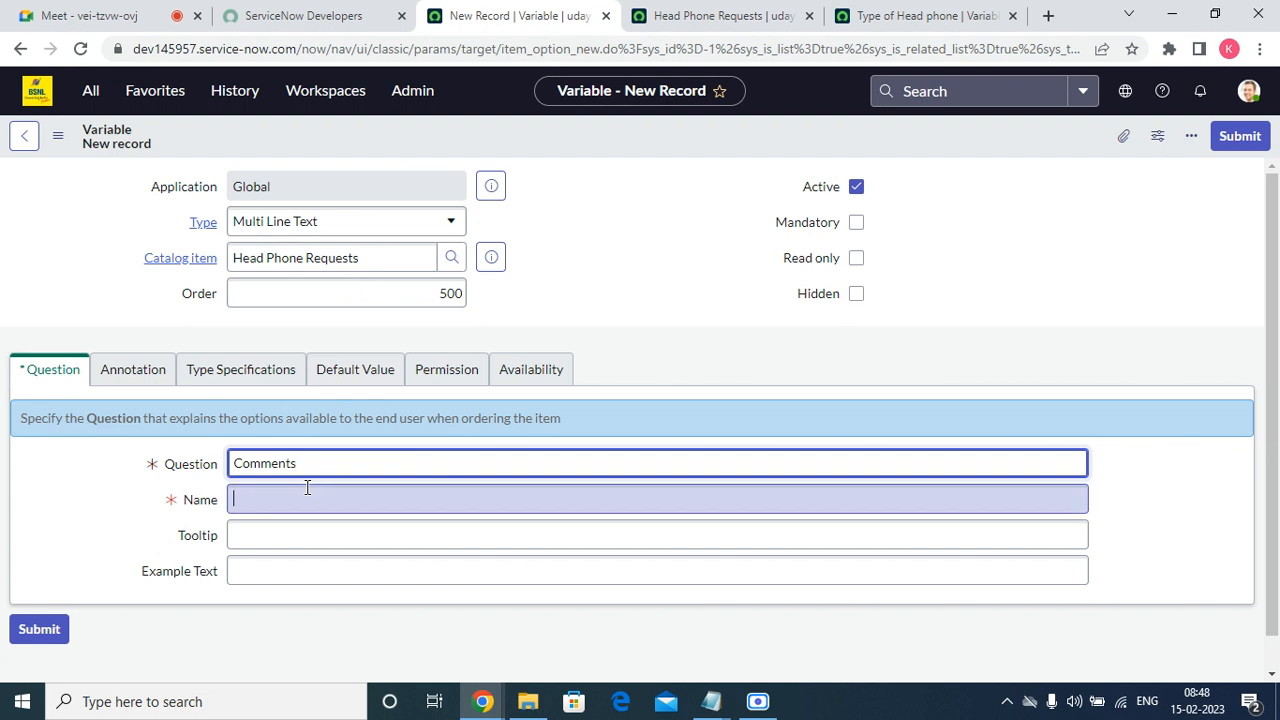
right_click(283, 501)
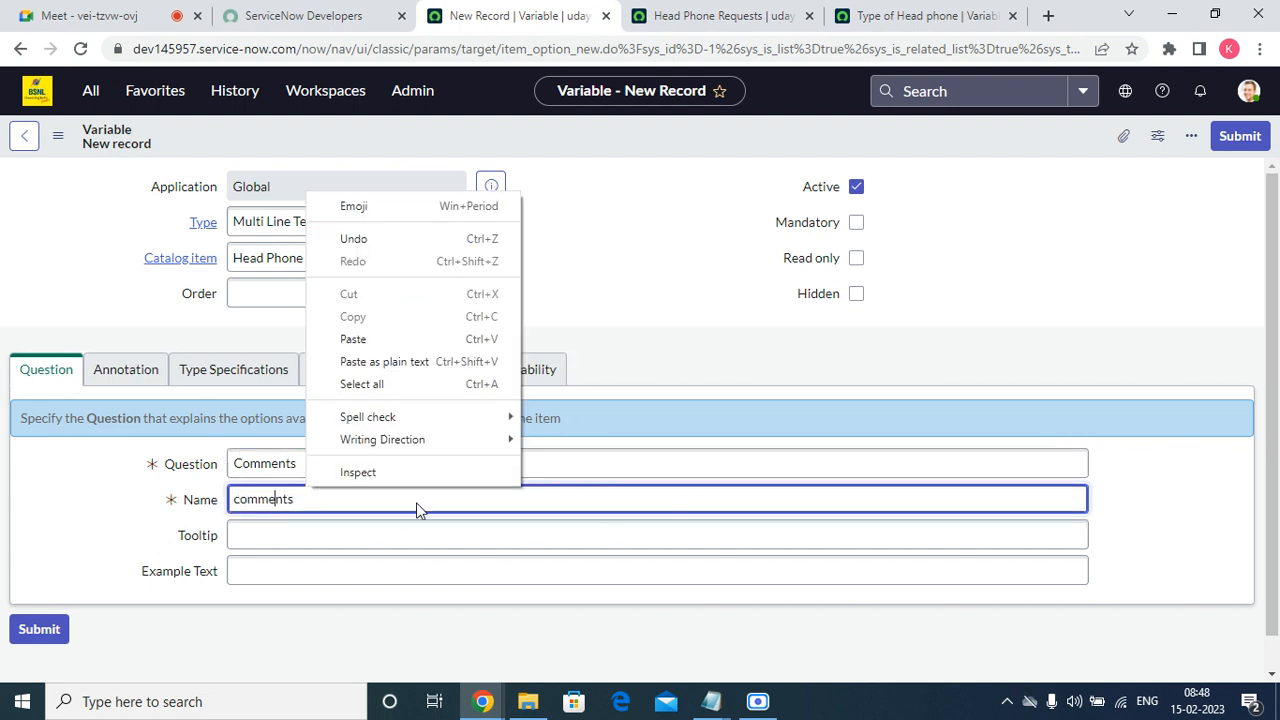
click(132, 548)
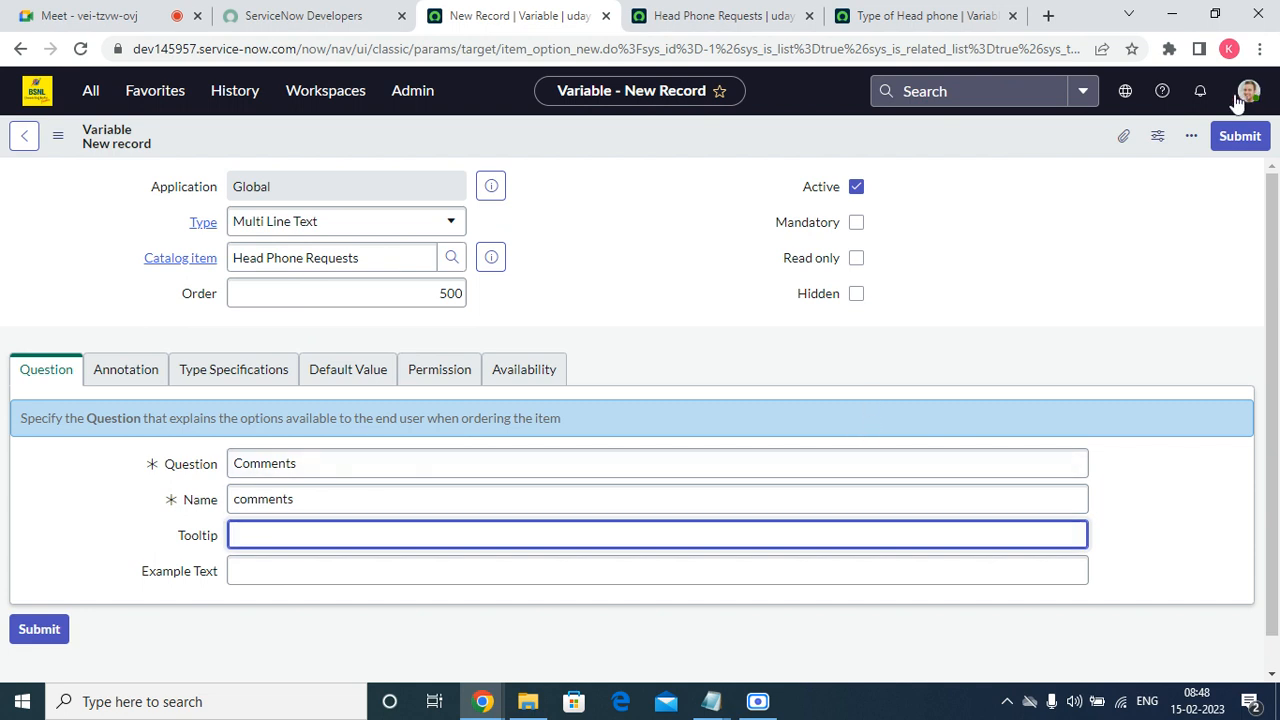
click(1238, 136)
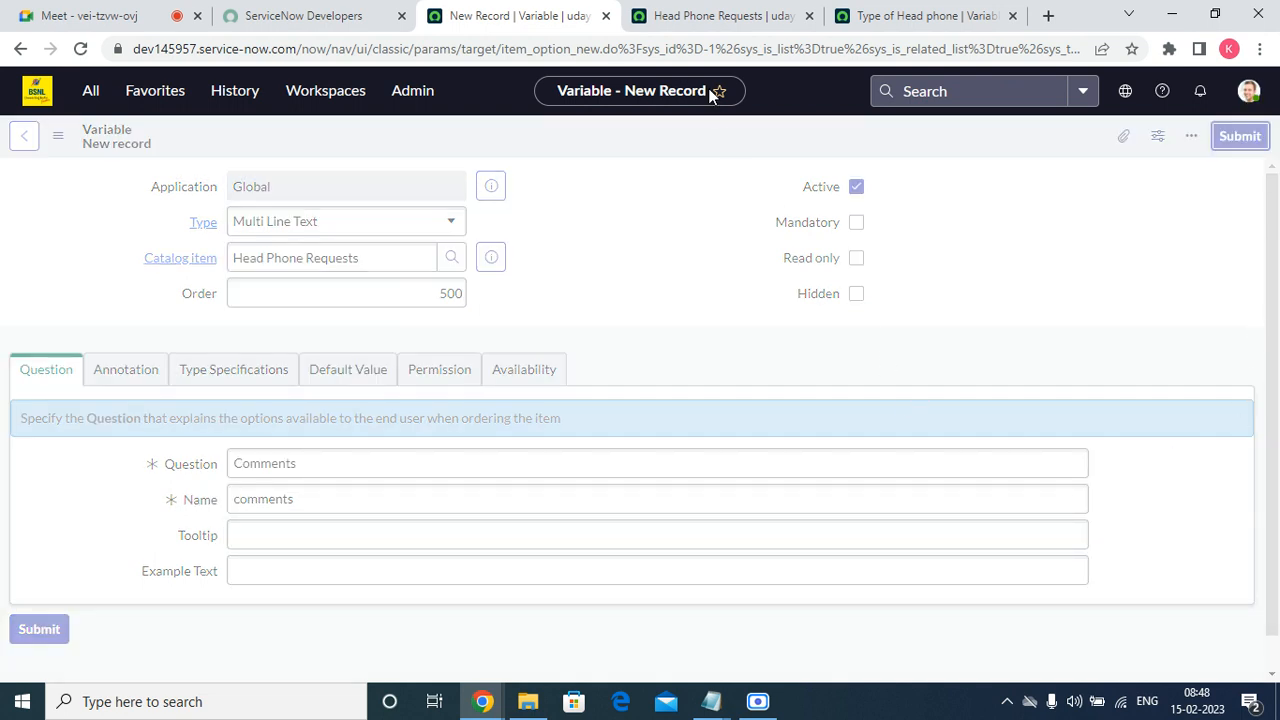
Reload the Head Phone Requests order form and compare the Comments box with the Business Justifiation field.
click(711, 15)
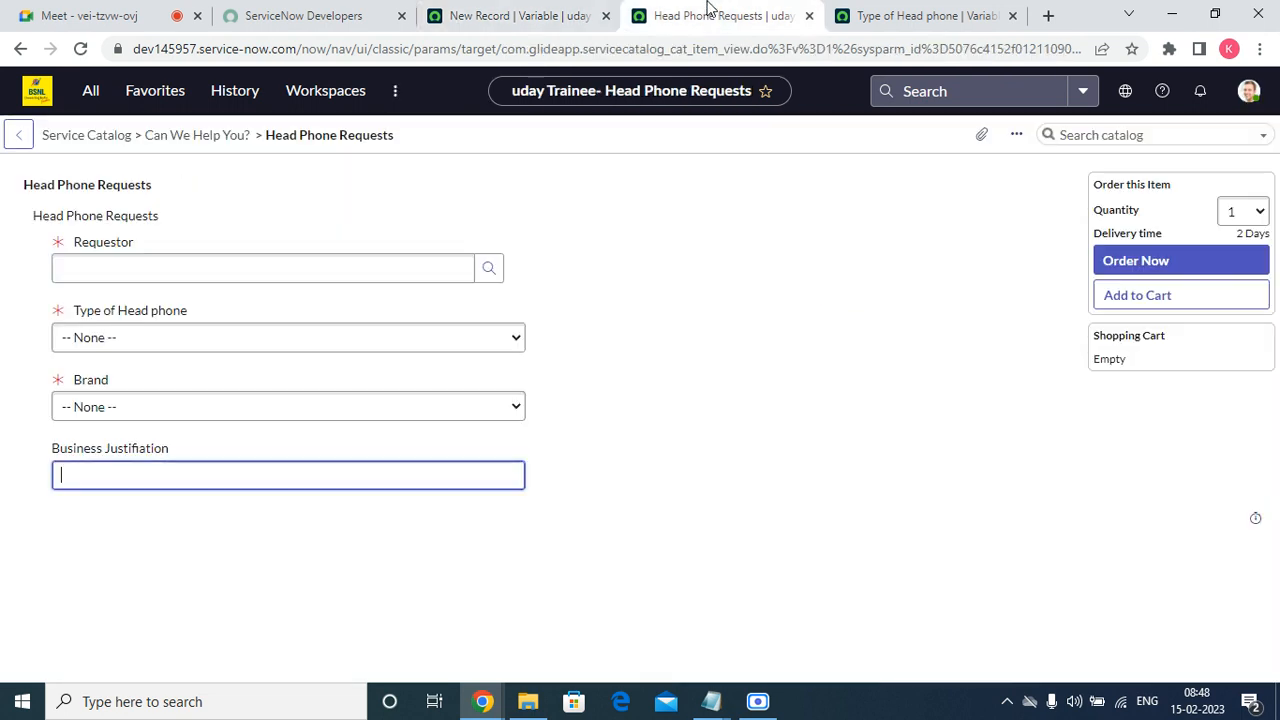
right_click(529, 169)
click(572, 221)
click(108, 477)
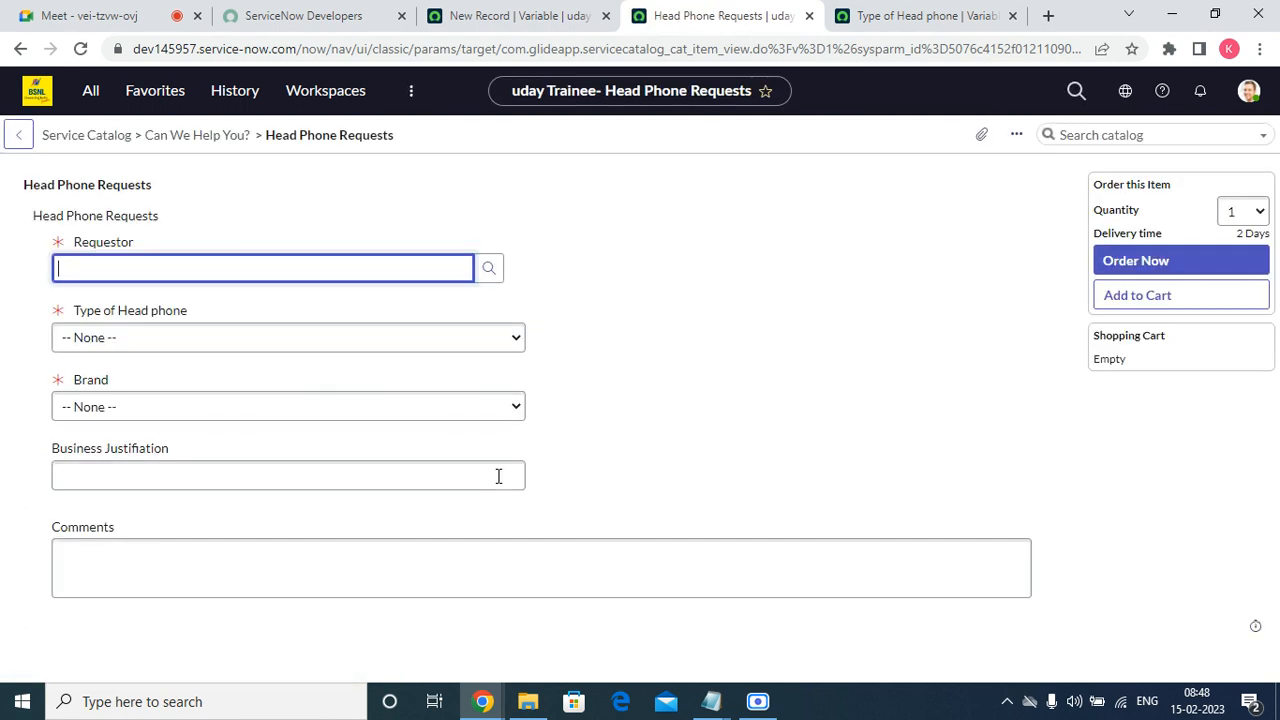
click(219, 561)
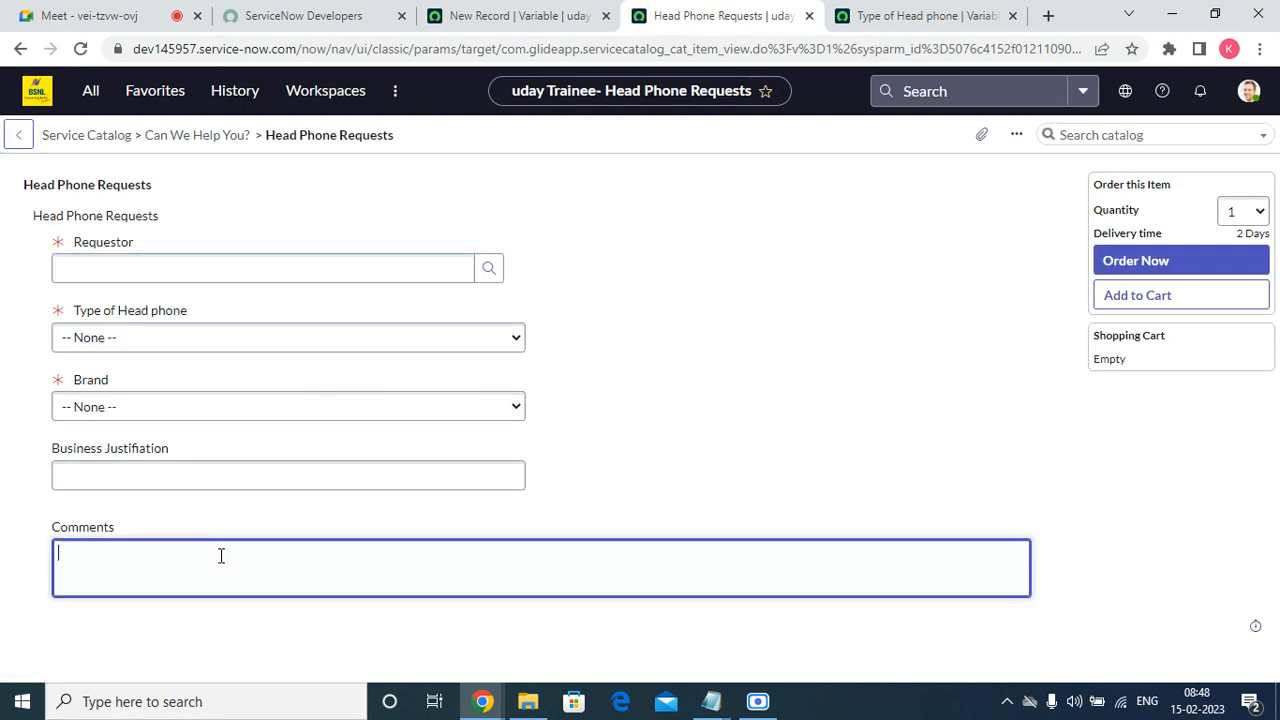
click(199, 478)
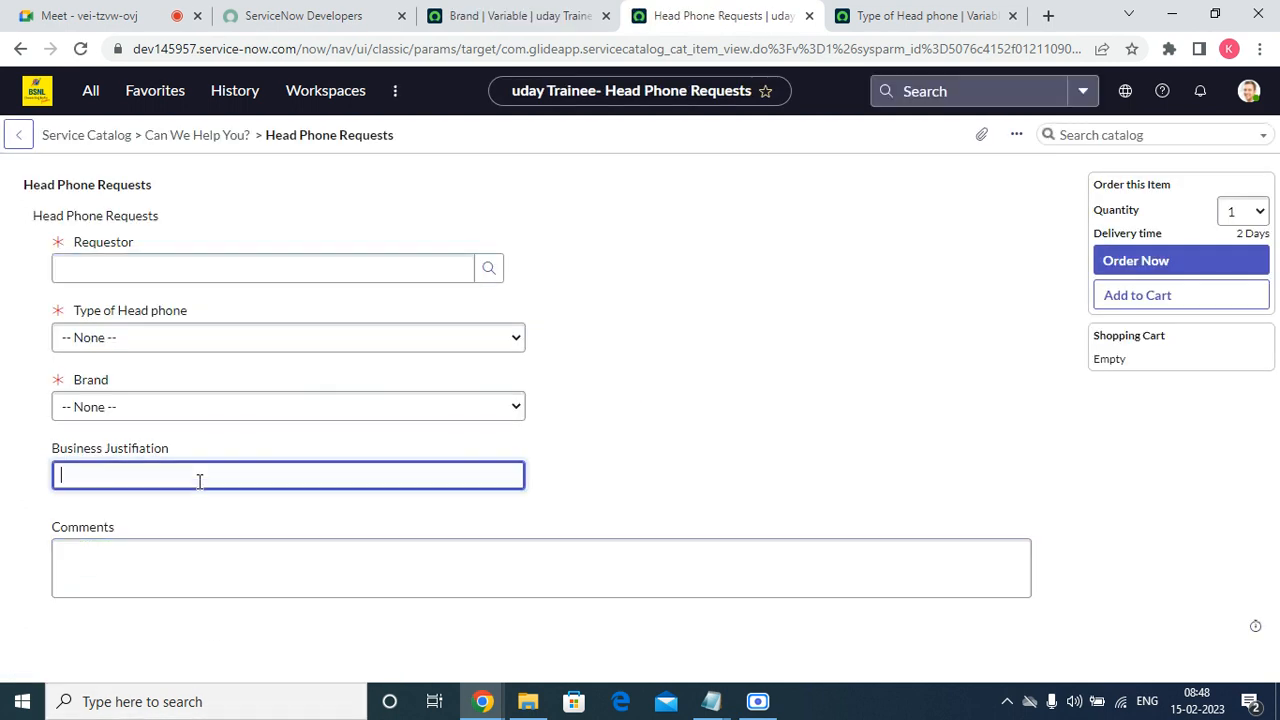
click(186, 553)
Return to the Brand variable record, look over its question choices, and set its tooltip to "Which Brand You want?".
click(505, 18)
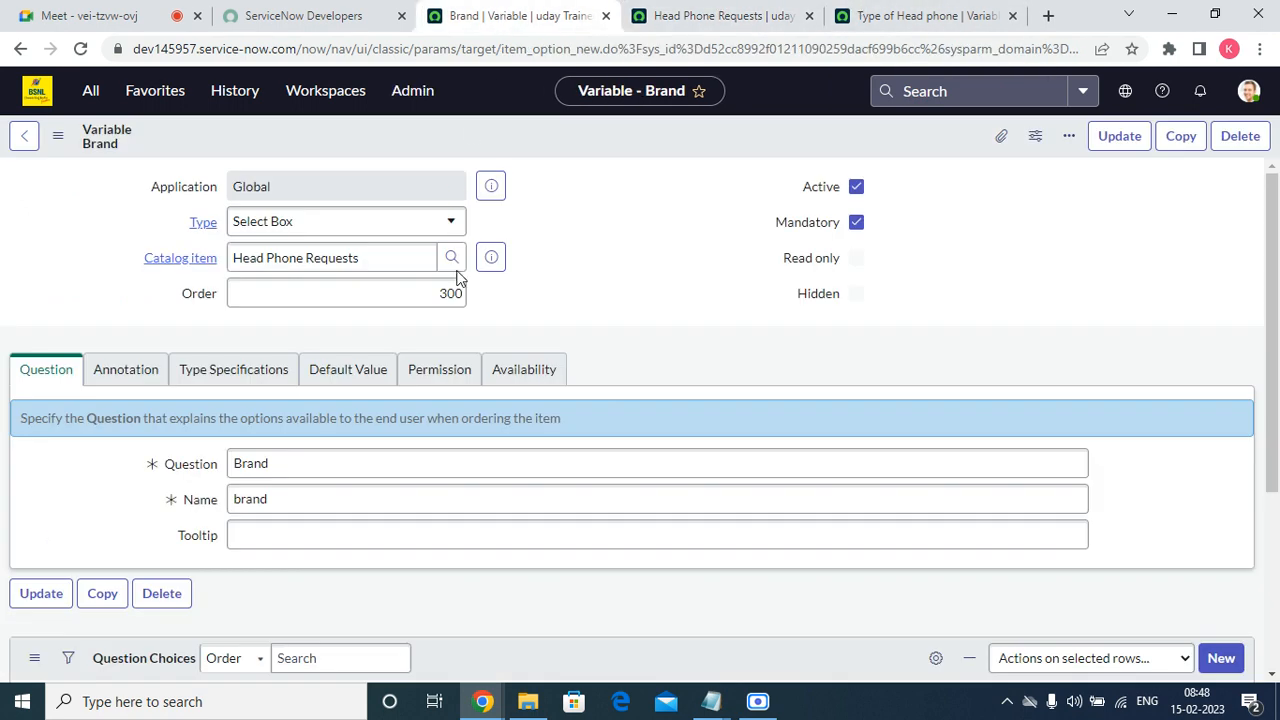
scroll(575, 335, down, 3)
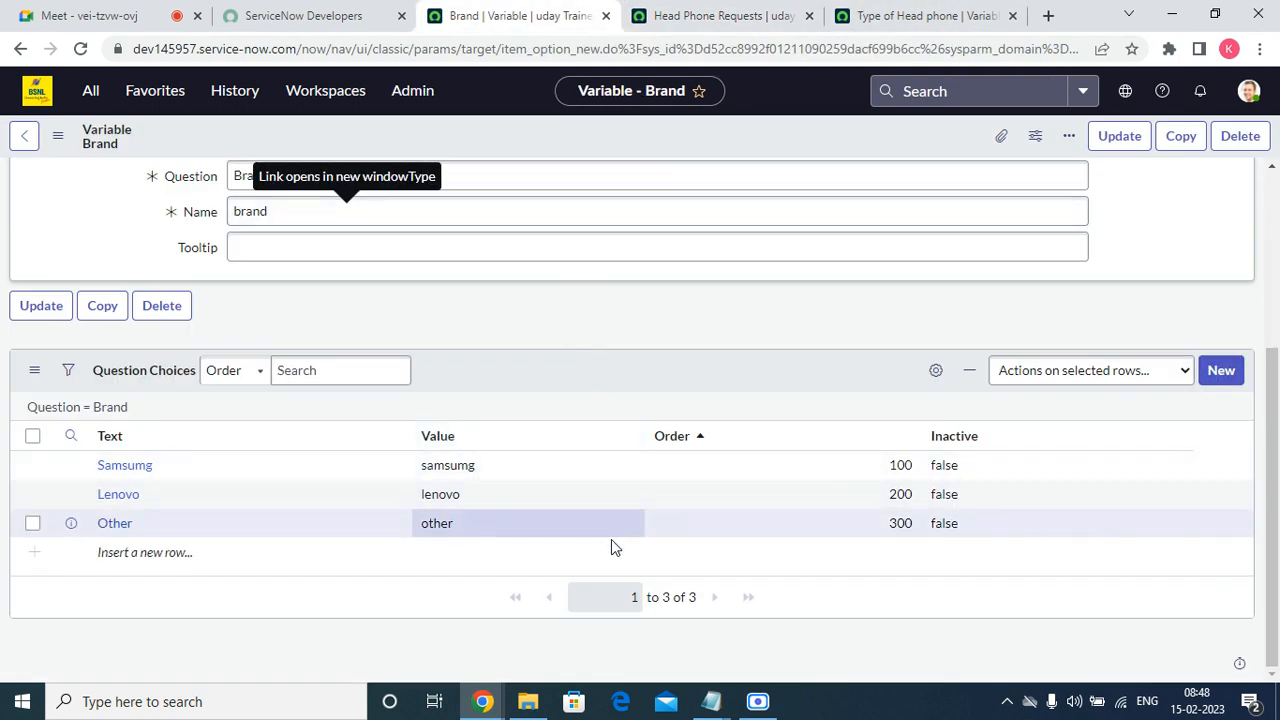
scroll(695, 645, up, 3)
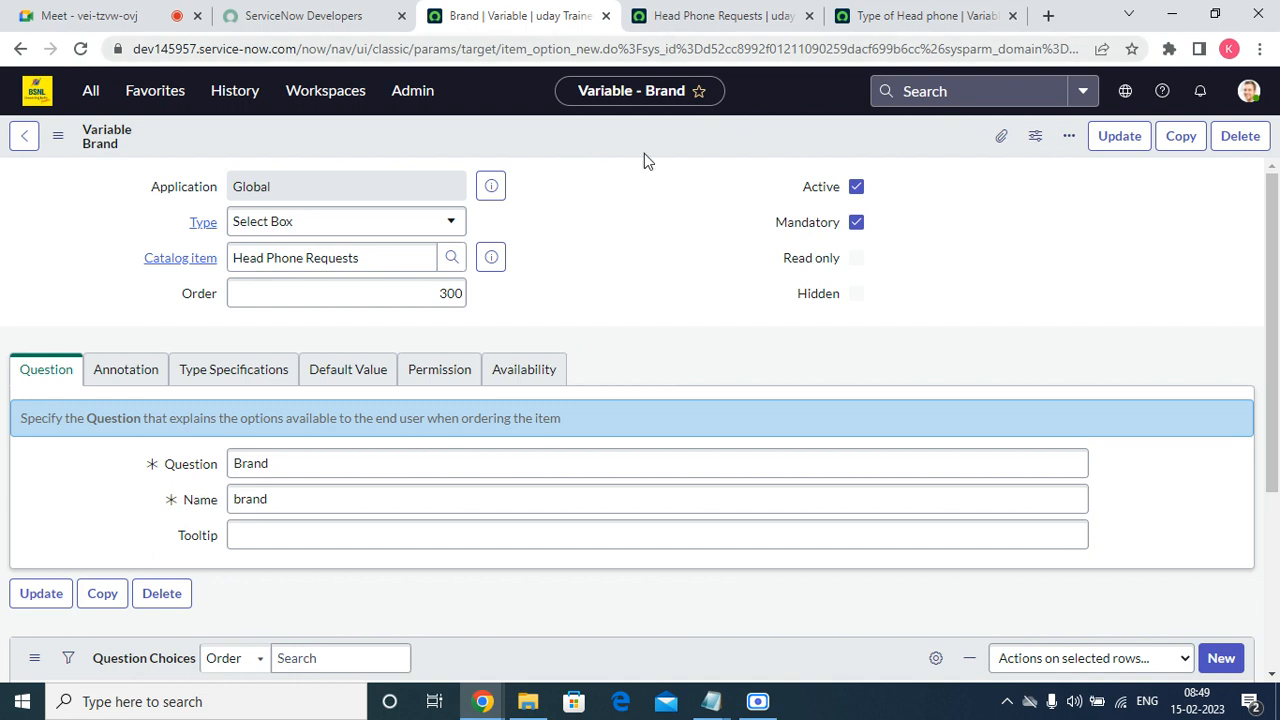
click(308, 540)
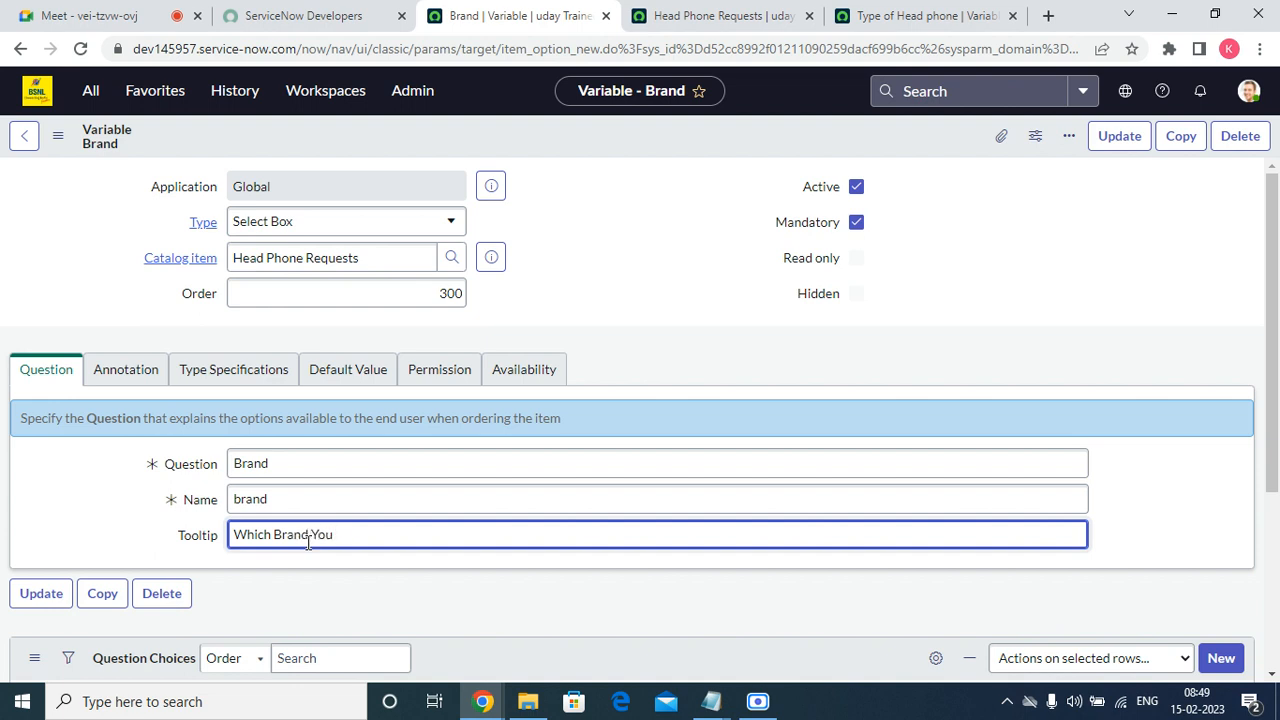
key(BackSpace)
key(BackSpace)
key(BackSpace)
text(want)
key(shift)
key(shift)
key(shift)
key(shift)
key(shift)
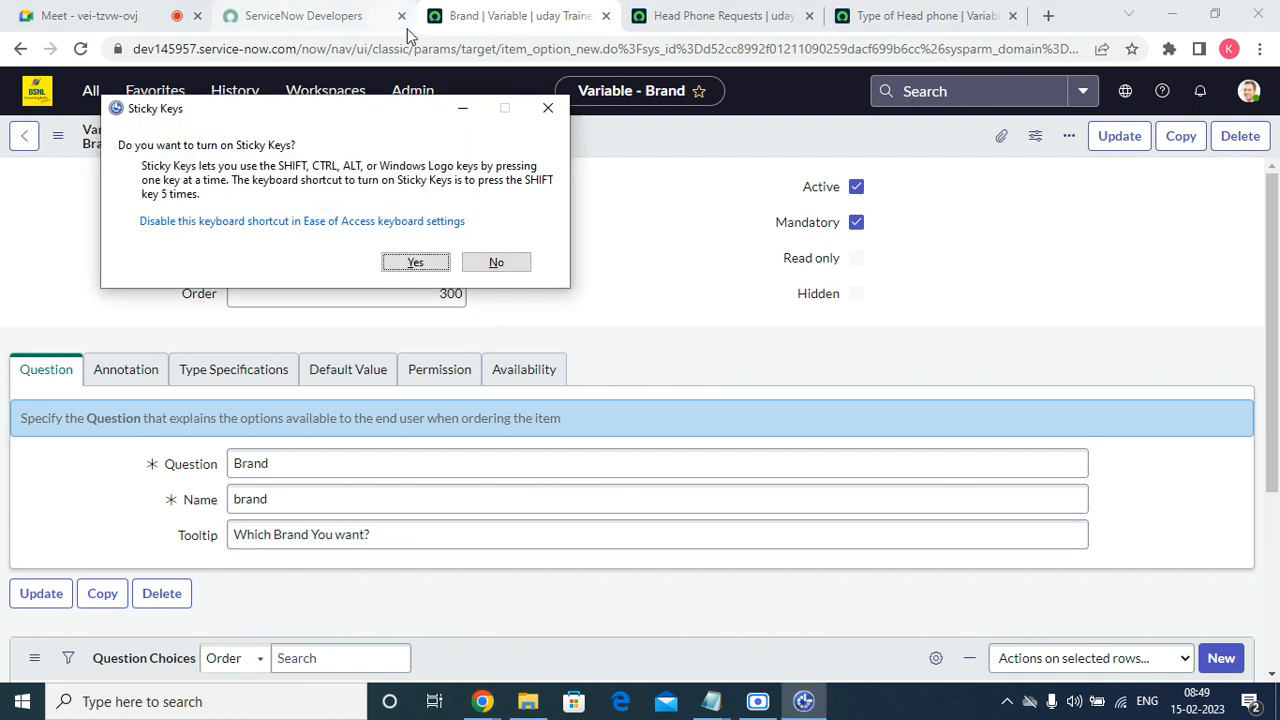
Decline the Sticky Keys prompt and save the Brand variable without leaving its record.
click(496, 262)
right_click(500, 144)
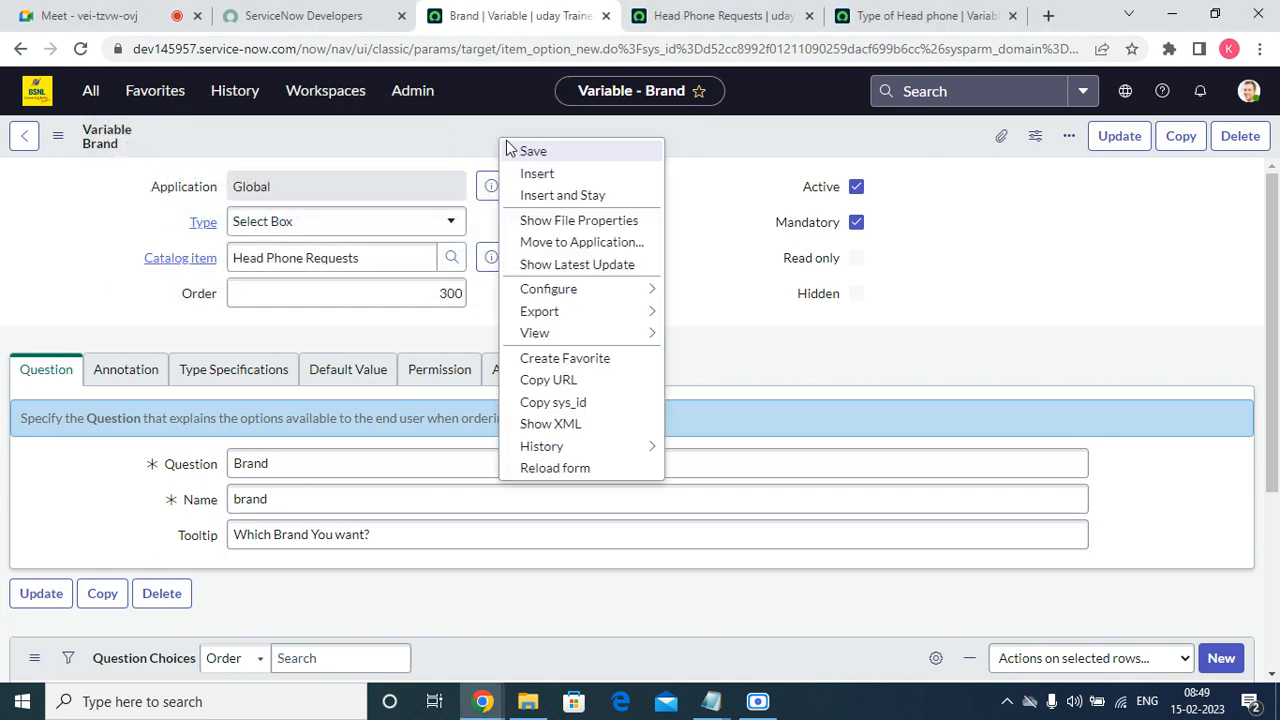
click(514, 151)
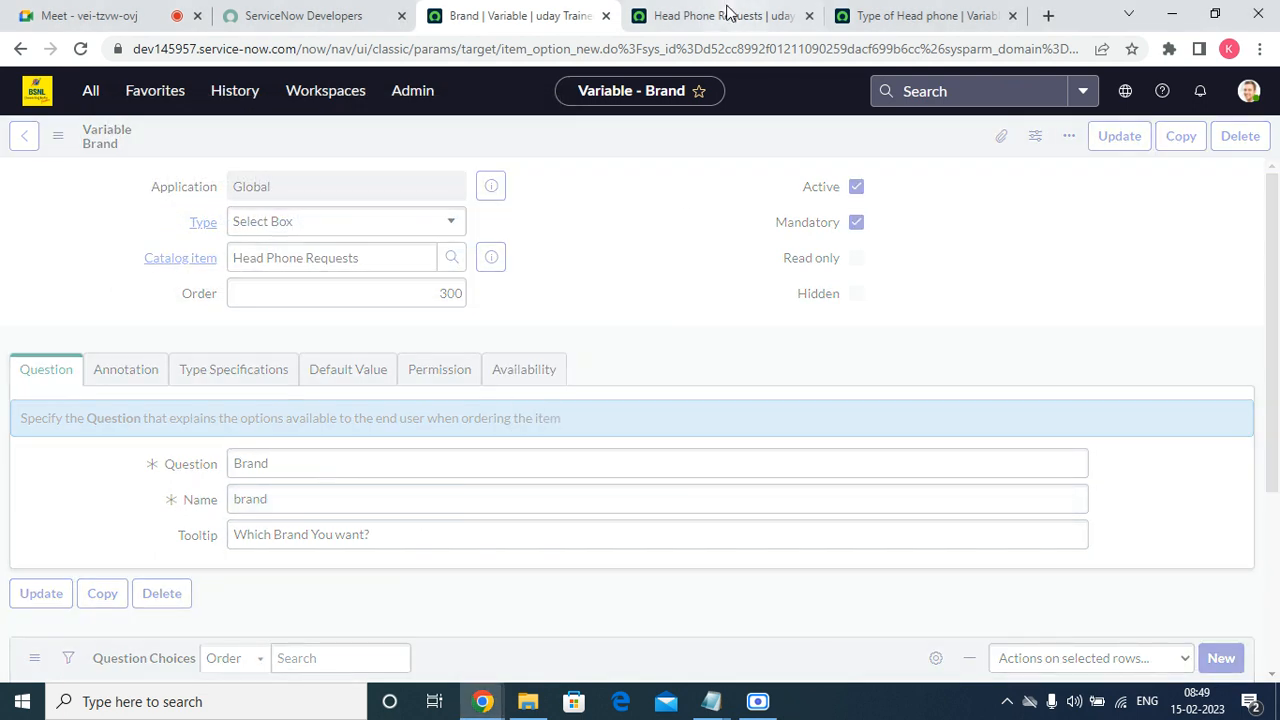
Reload the Head Phone Requests order form and check the tooltip on the Brand field.
click(728, 15)
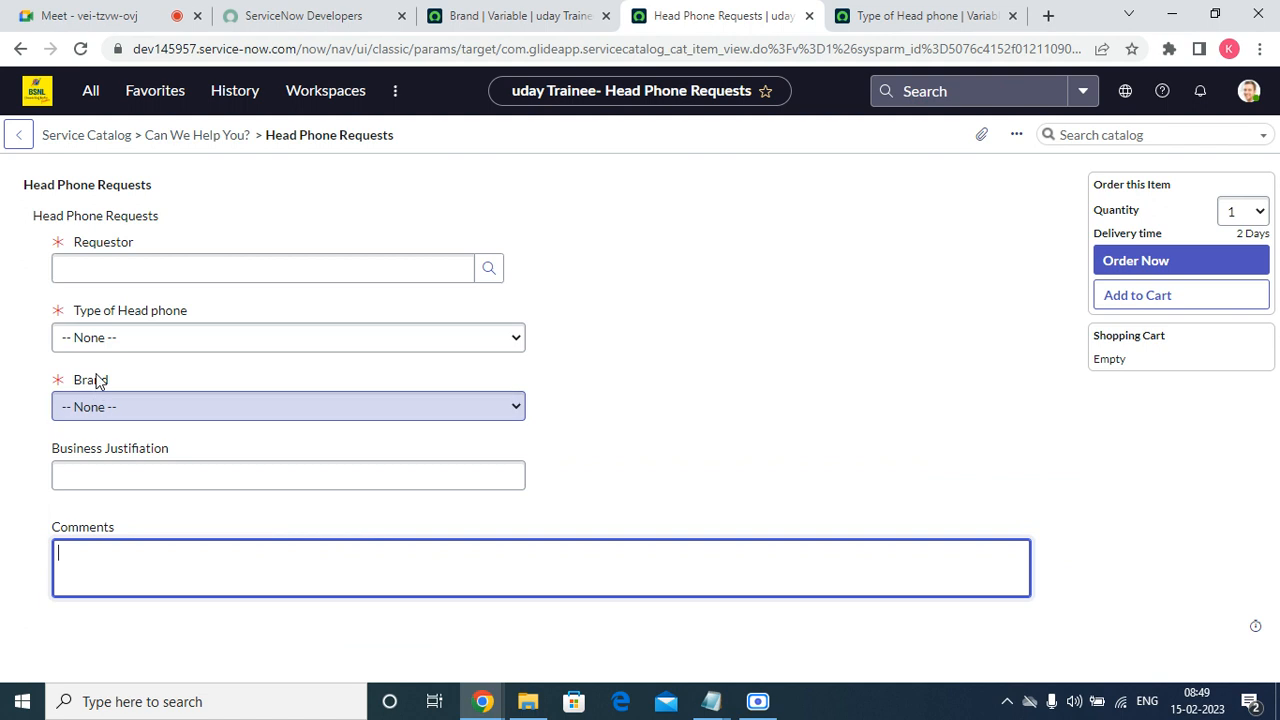
right_click(204, 208)
click(248, 264)
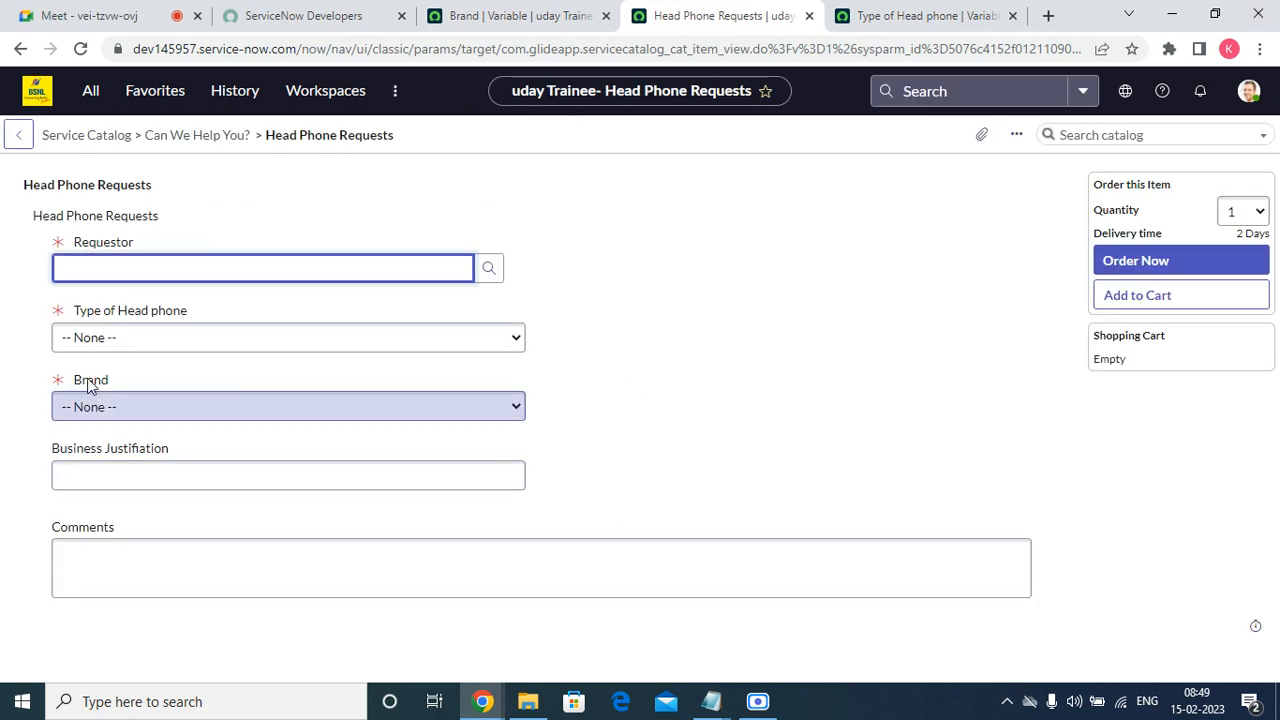
Check the Brand tooltip, then choose the first listed user as Requestor and examine the additional requestor fields on the order form.
mouse_move(88, 385)
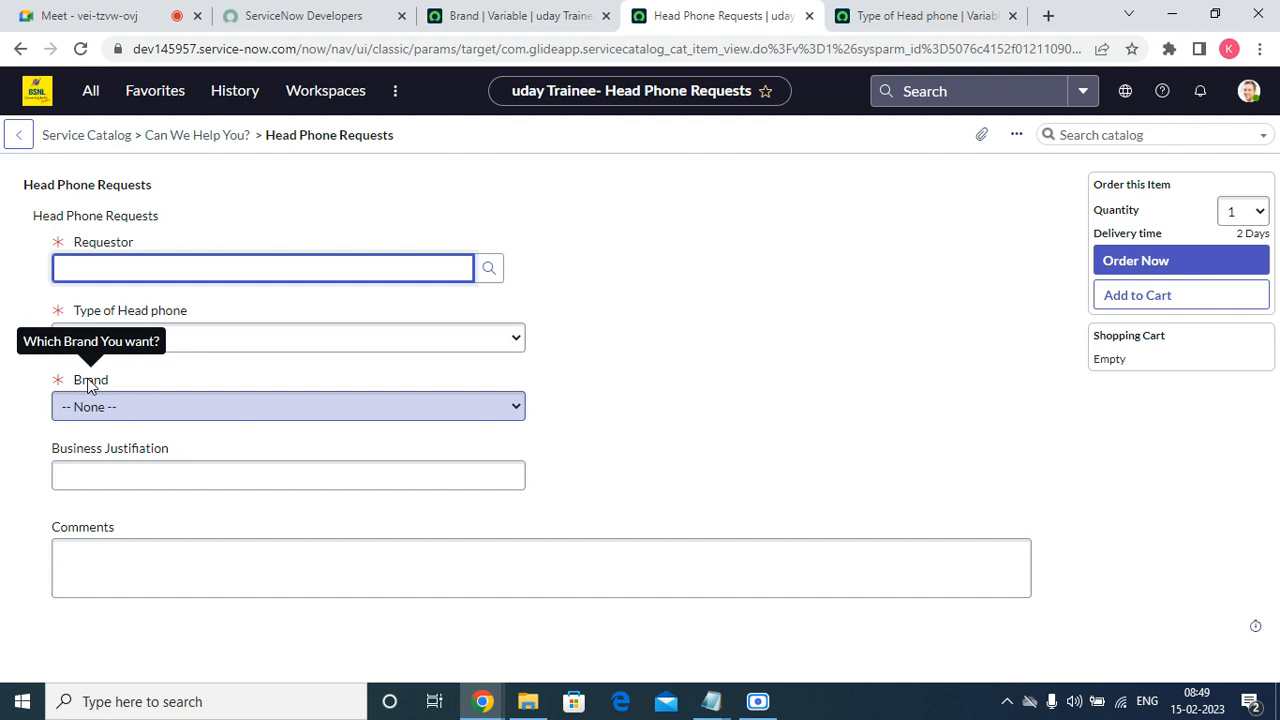
click(489, 267)
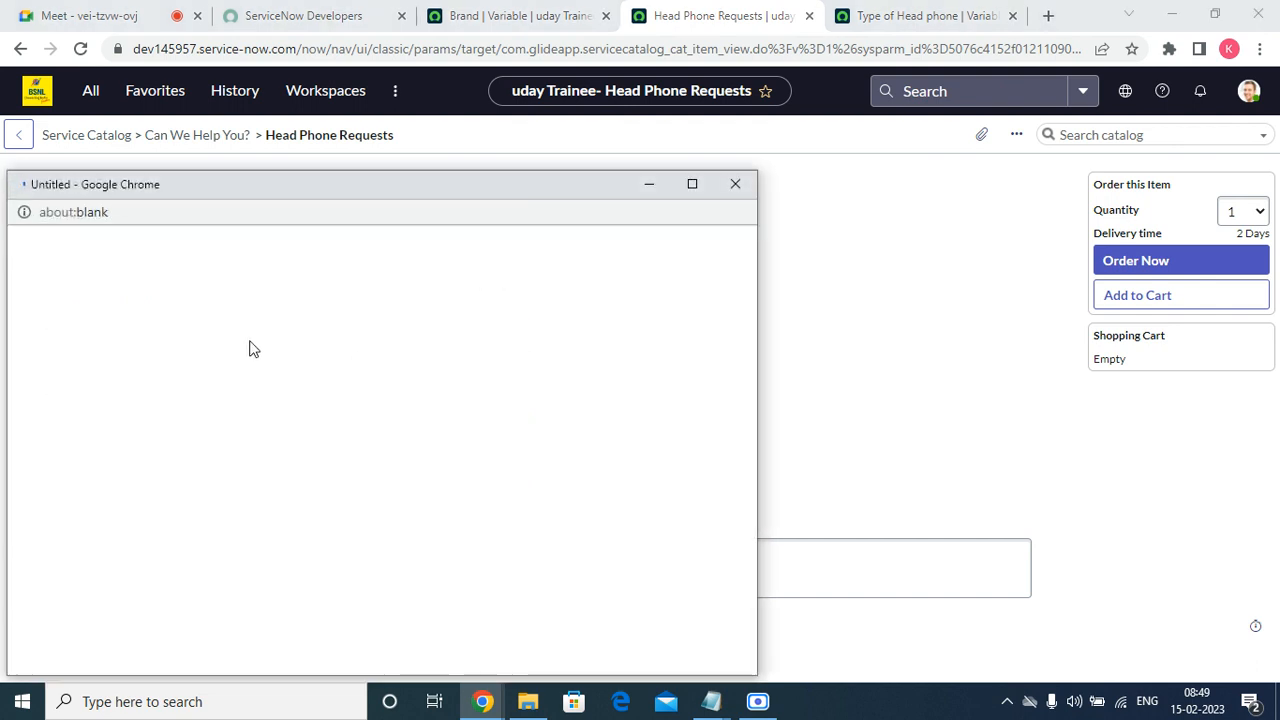
click(104, 338)
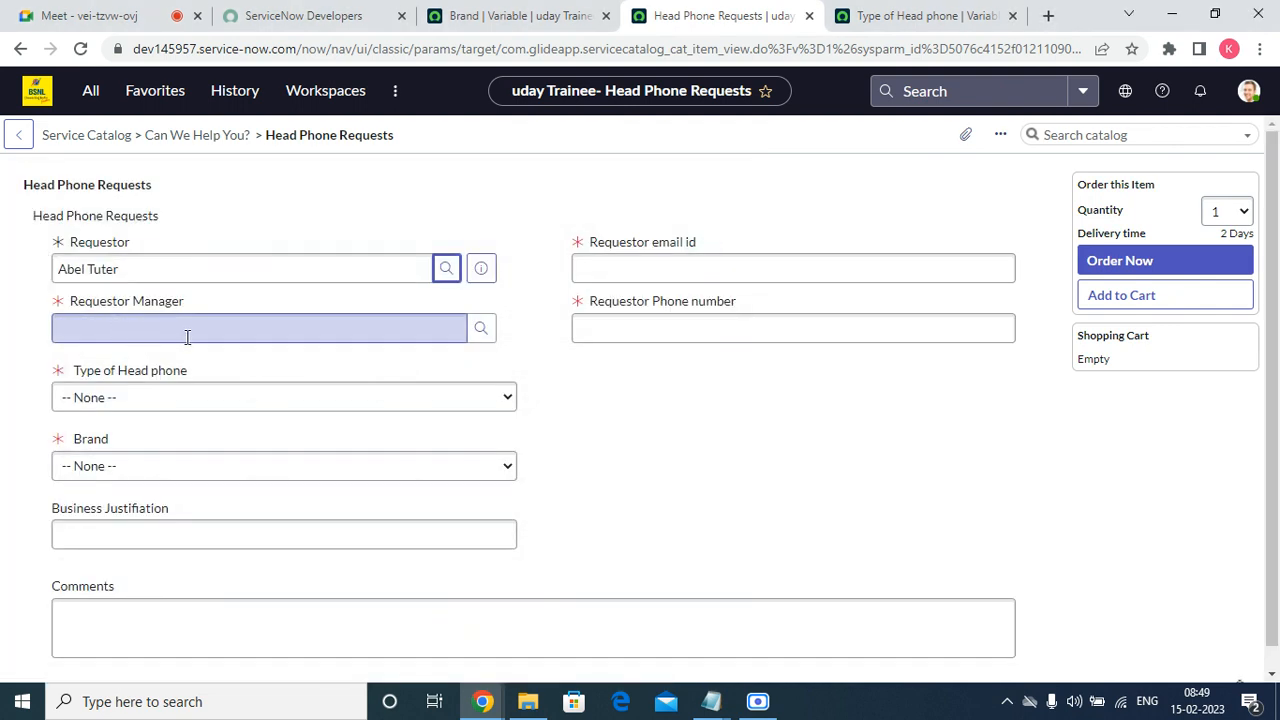
click(187, 337)
click(867, 447)
scroll(867, 450, down, 1)
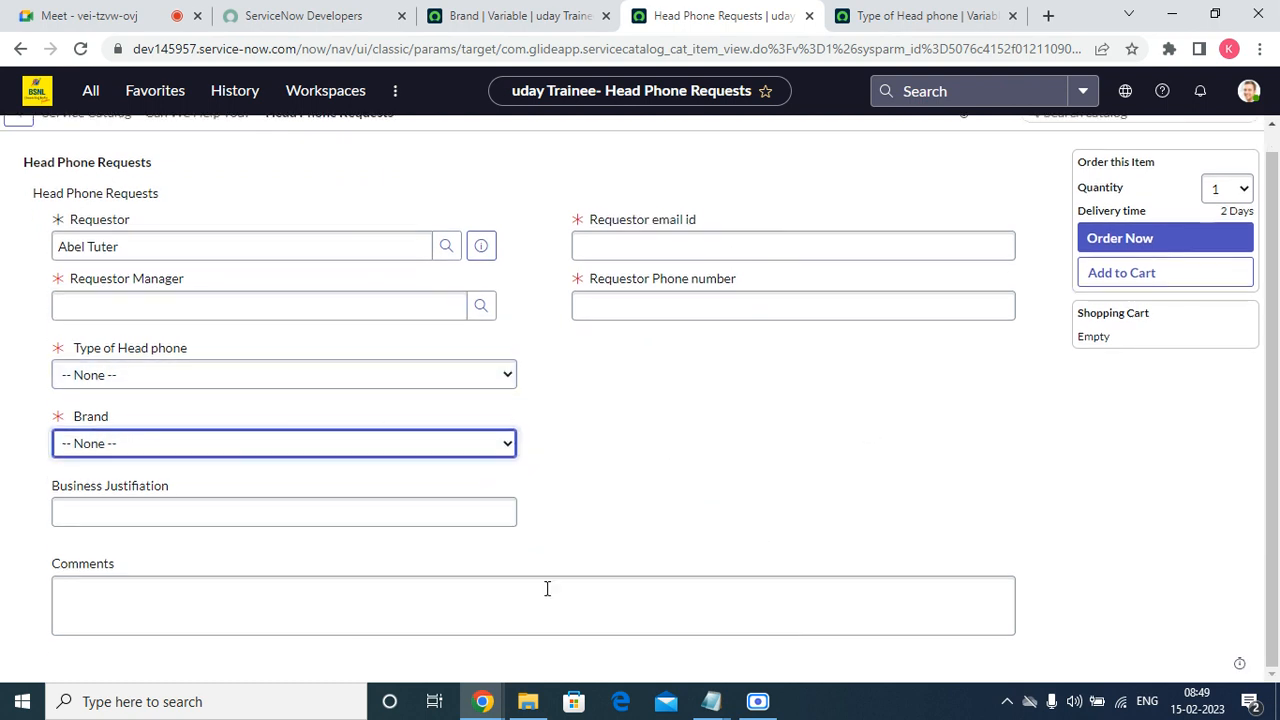
click(354, 623)
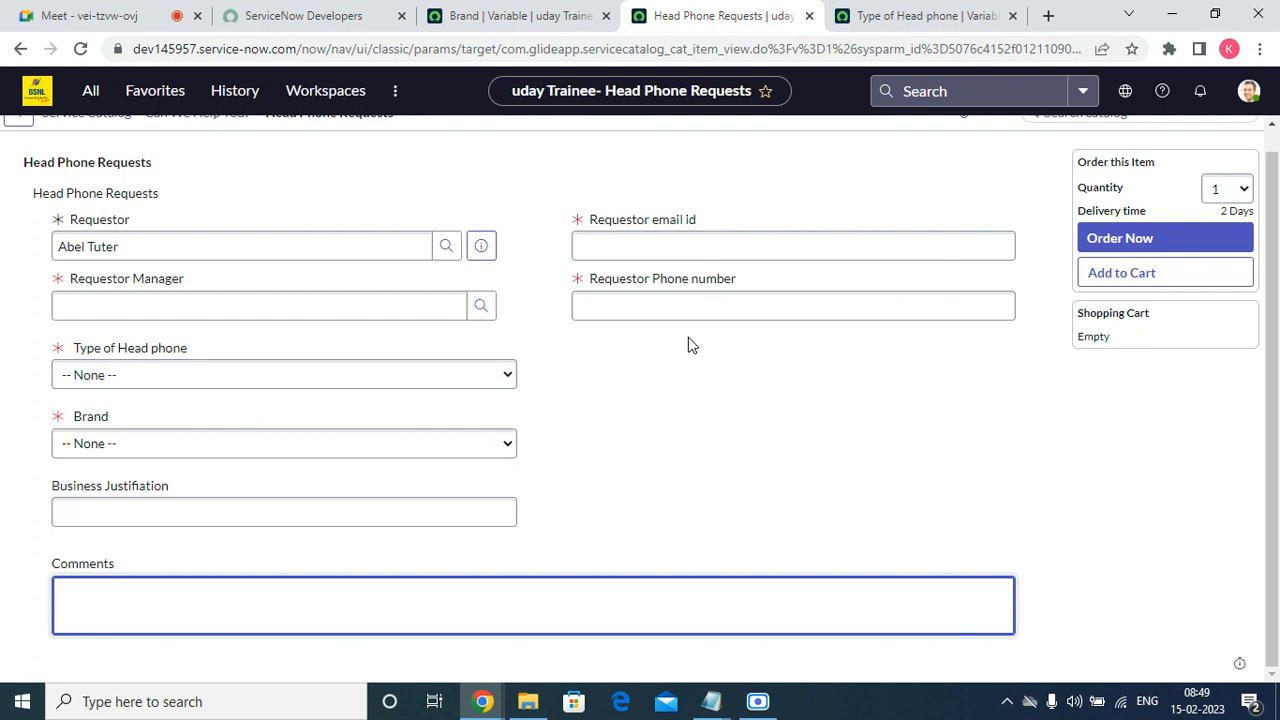
Return to the Type of Head phone variable and examine its default value field, question choices, and read, write and create role permissions.
click(846, 15)
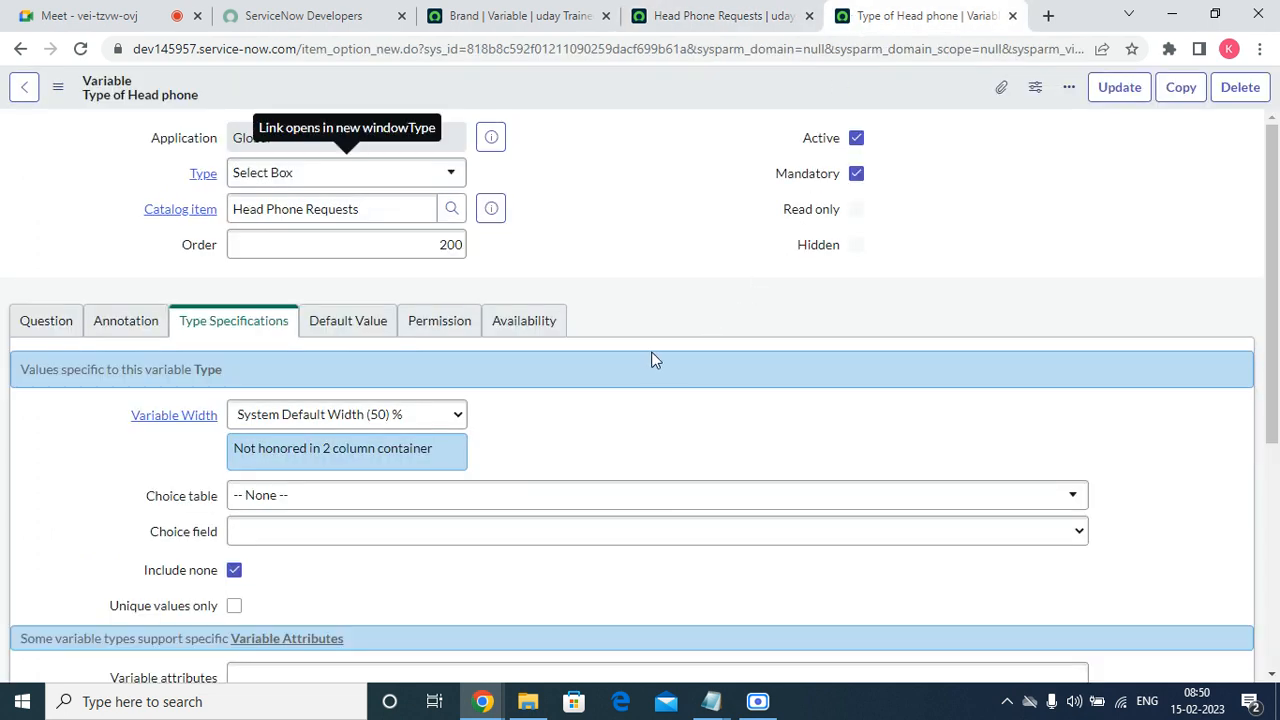
click(352, 322)
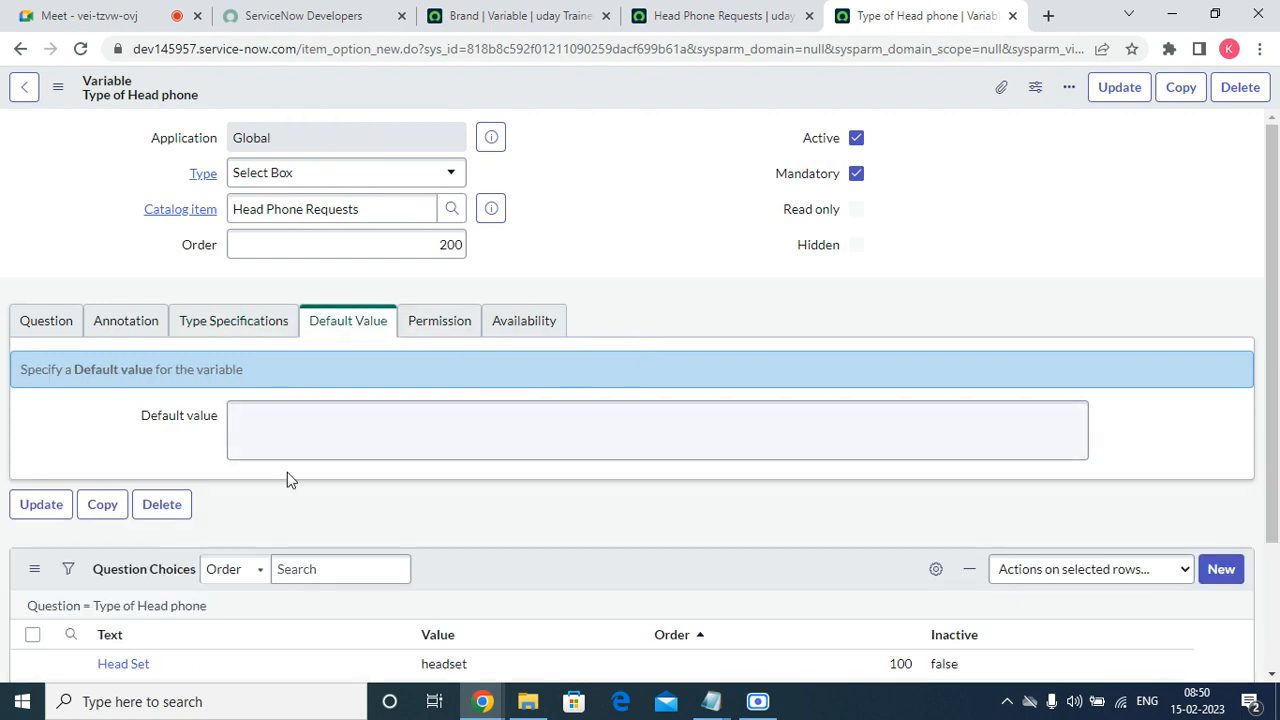
scroll(286, 477, down, 3)
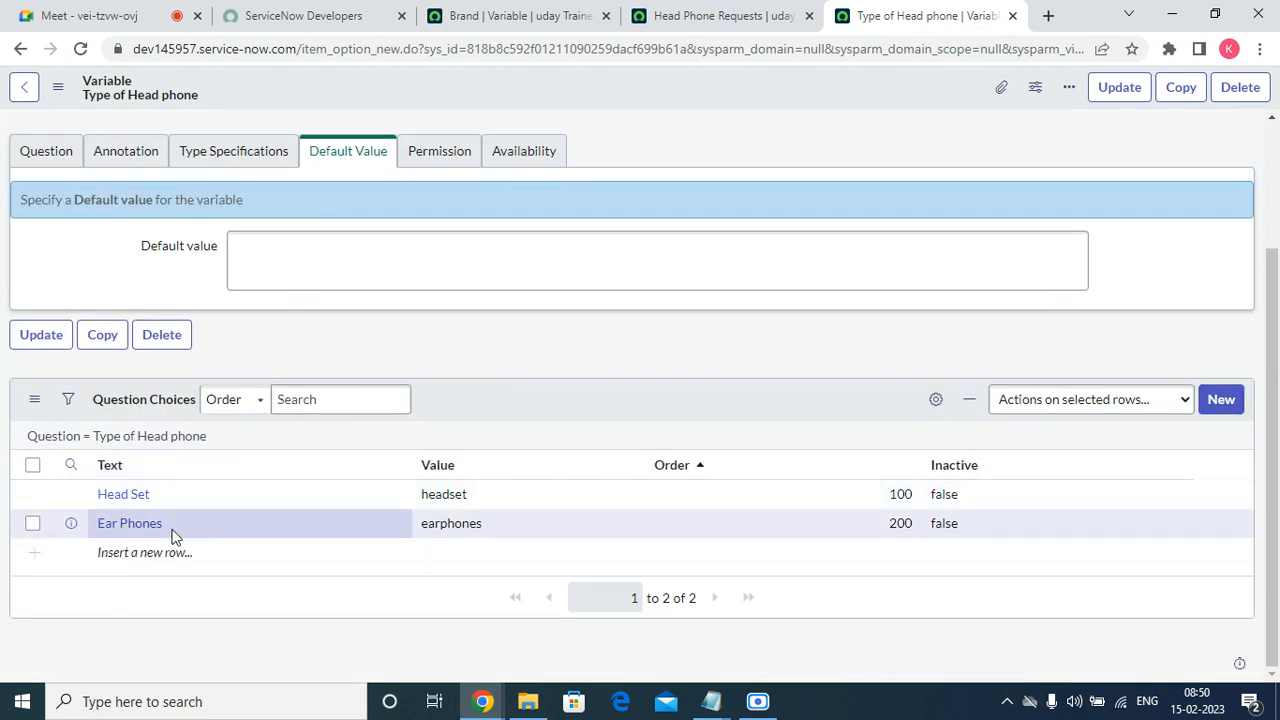
double_click(460, 495)
click(346, 266)
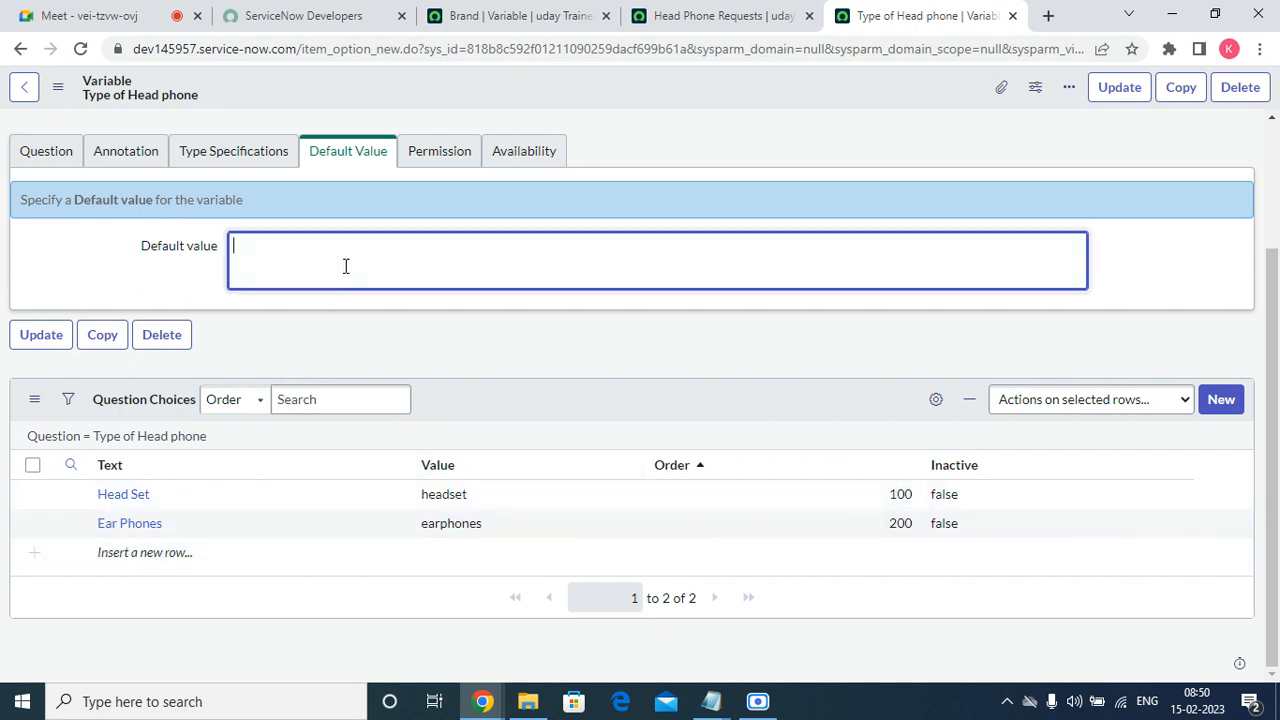
click(424, 157)
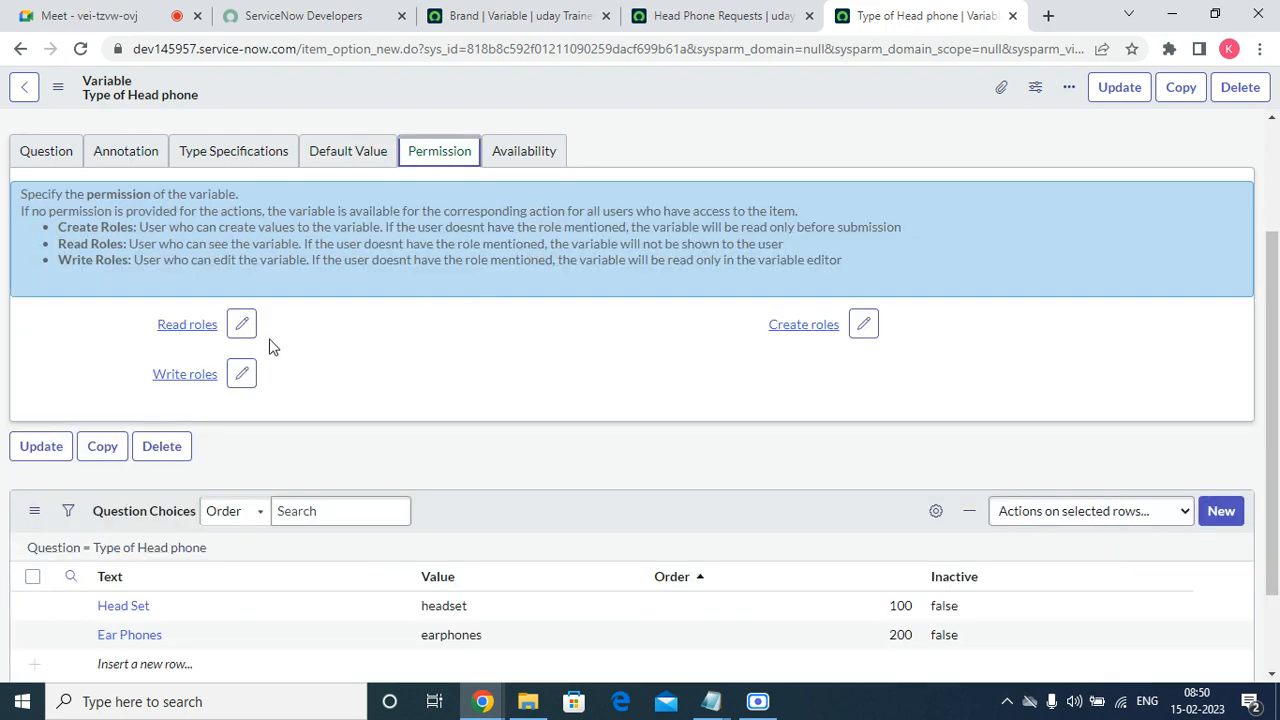
drag(155, 324, 219, 325)
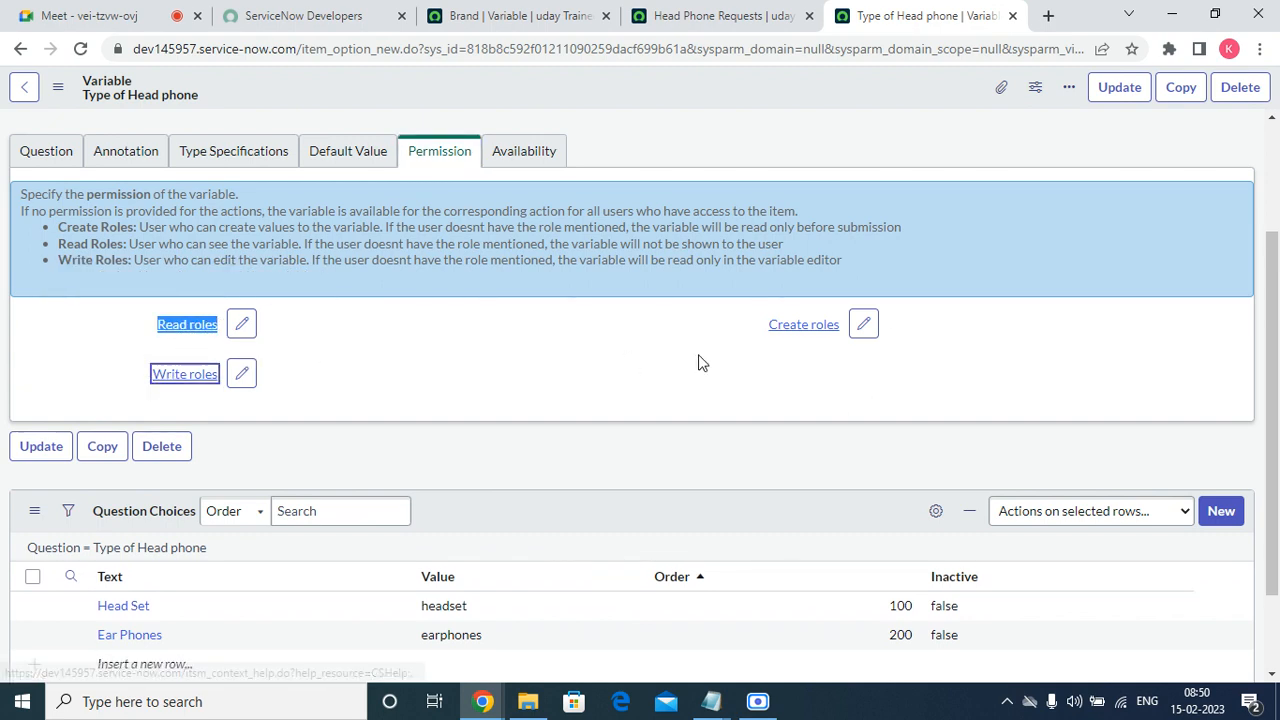
drag(760, 337, 833, 342)
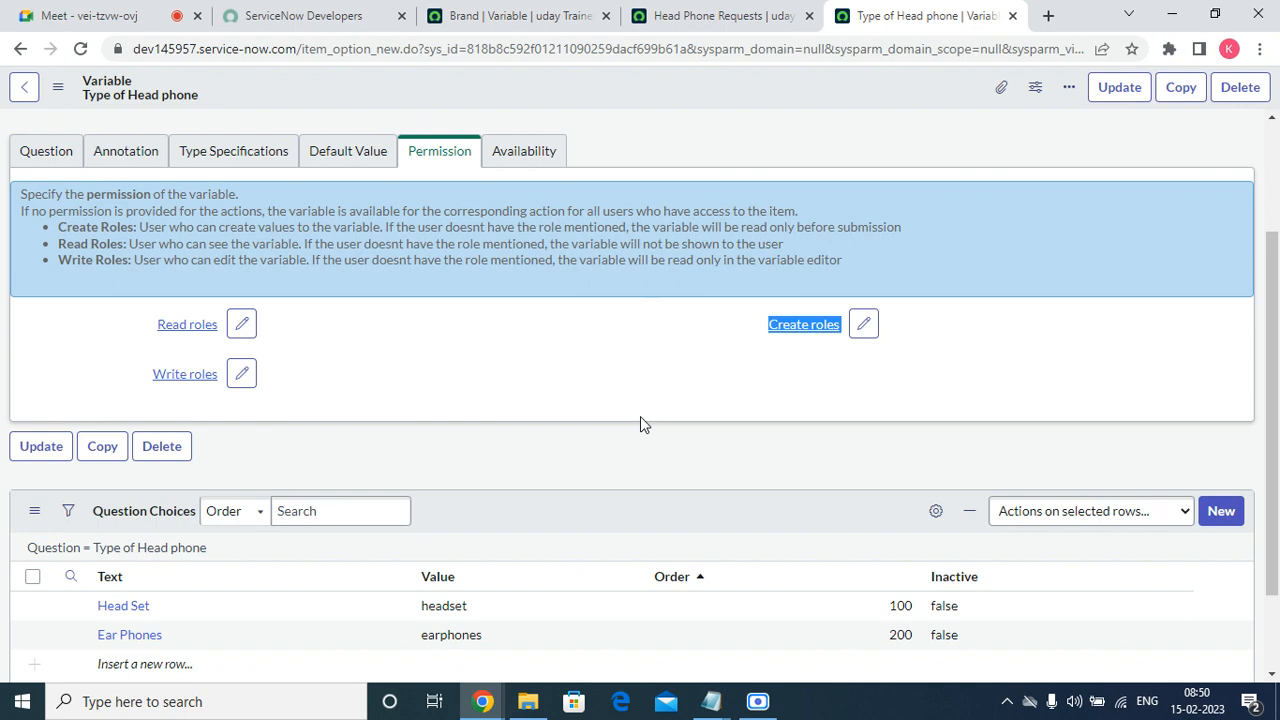
Reload the Head Phone Requests order form and select the first listed user as Requestor.
click(637, 25)
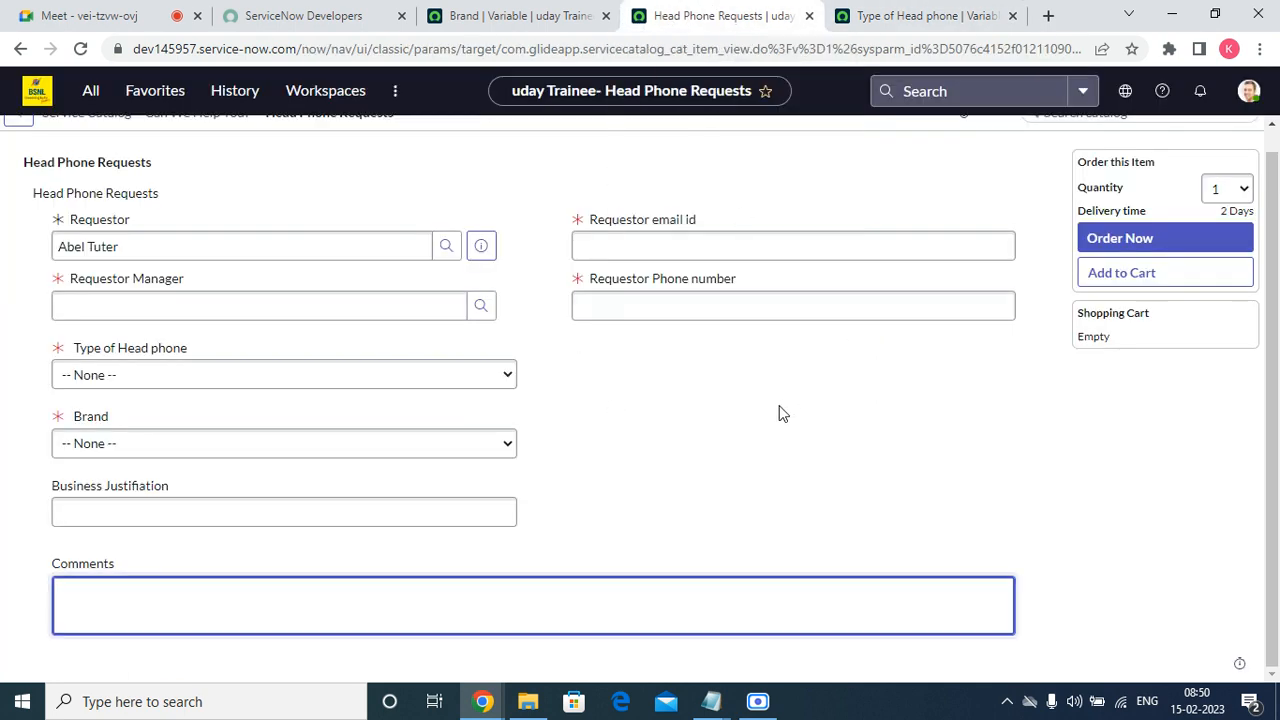
right_click(449, 171)
click(482, 230)
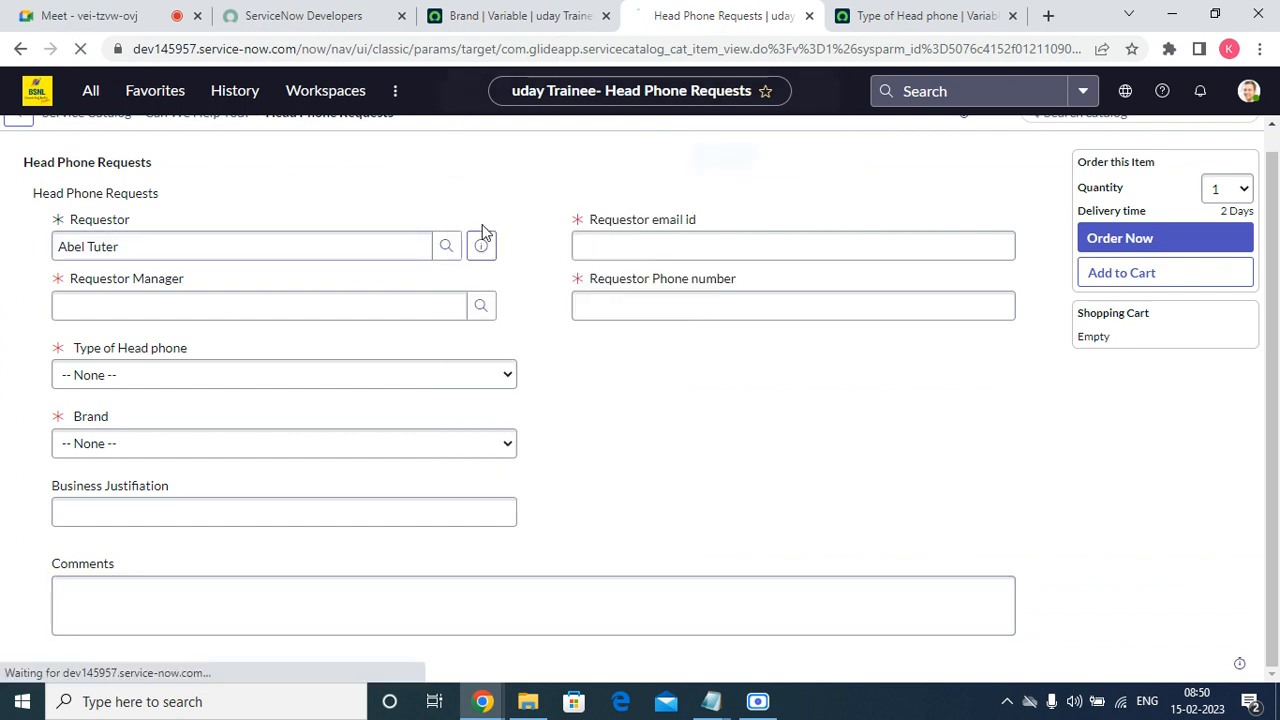
click(733, 155)
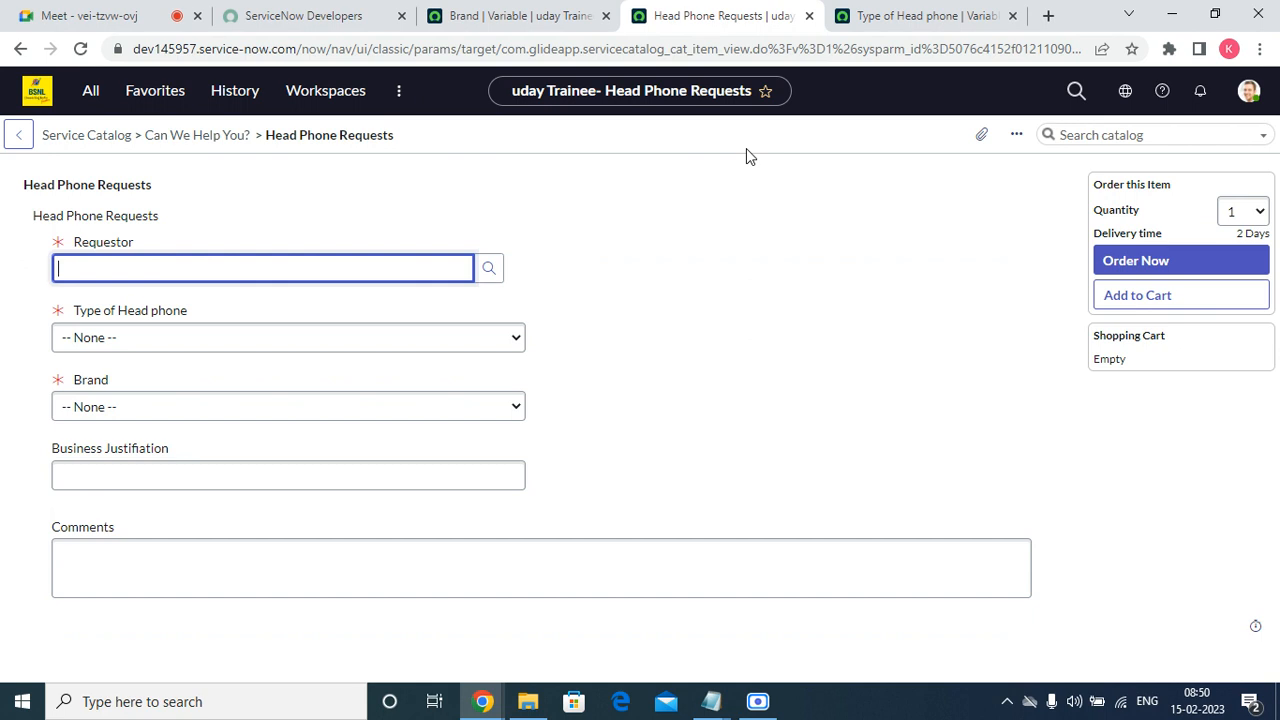
click(489, 267)
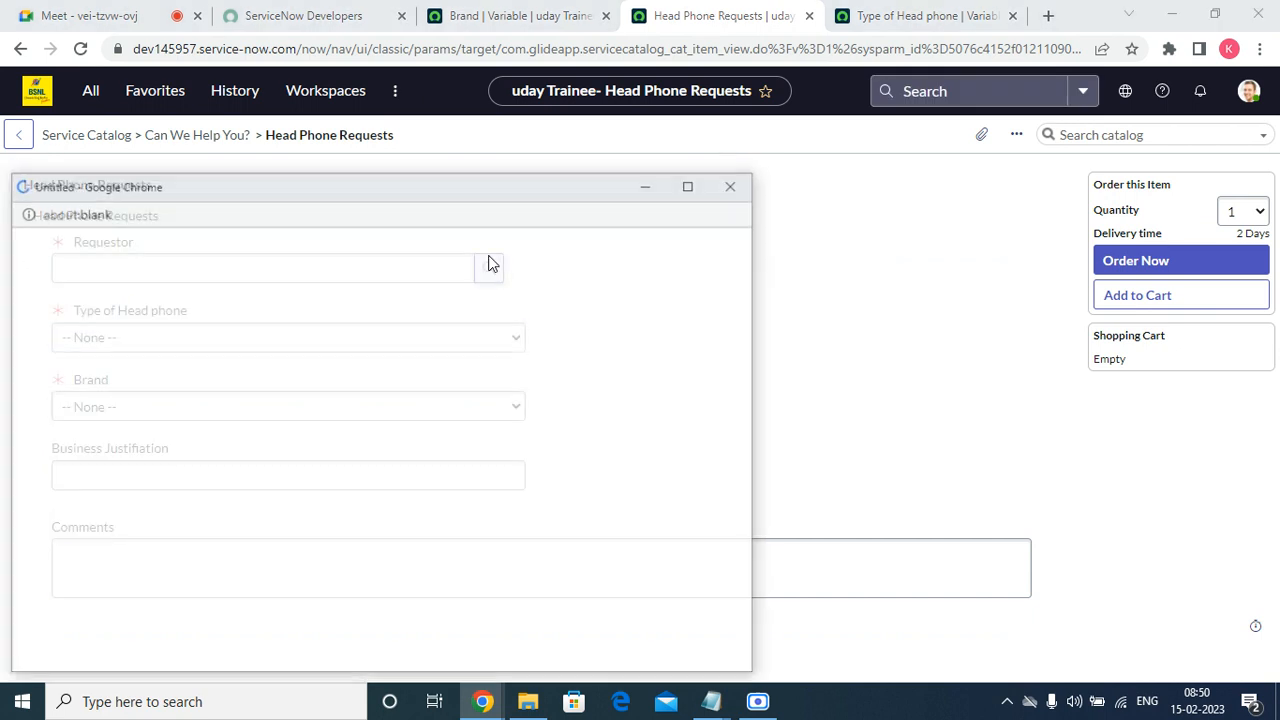
click(124, 342)
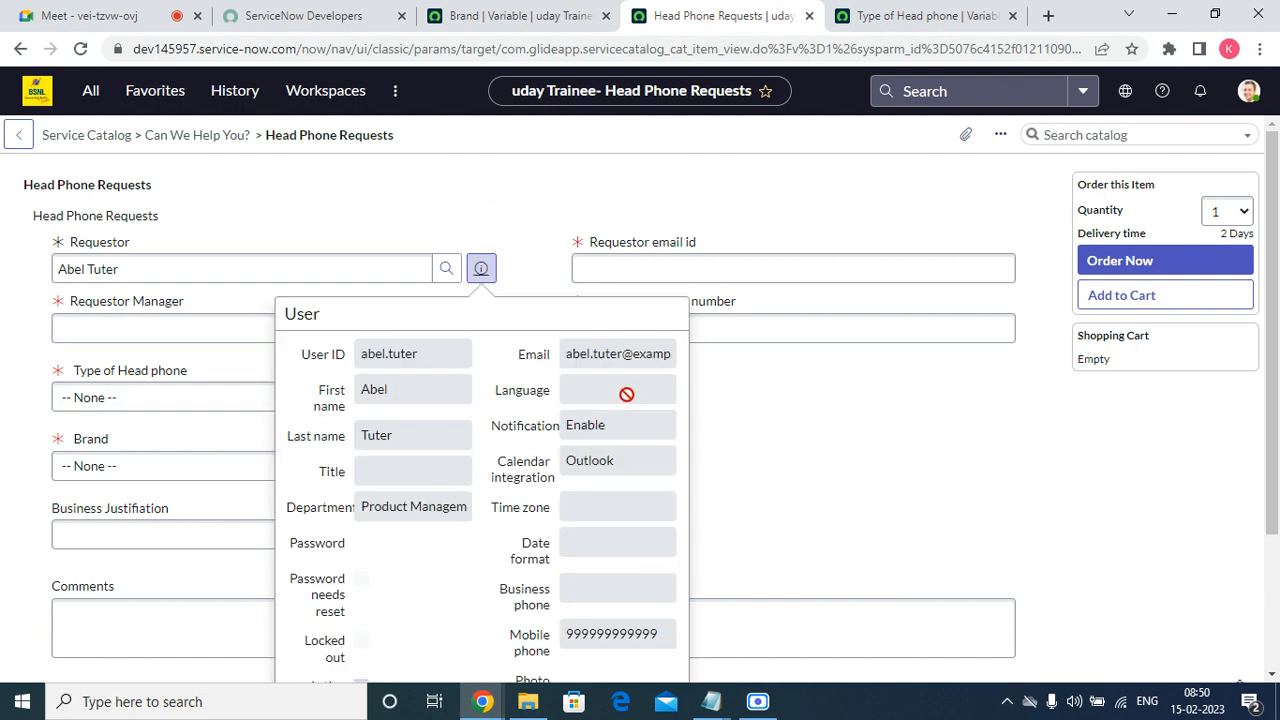
Copy the requestor's email address from the user preview and select the third listed user as Requestor Manager.
triple_click(626, 364)
right_click(626, 363)
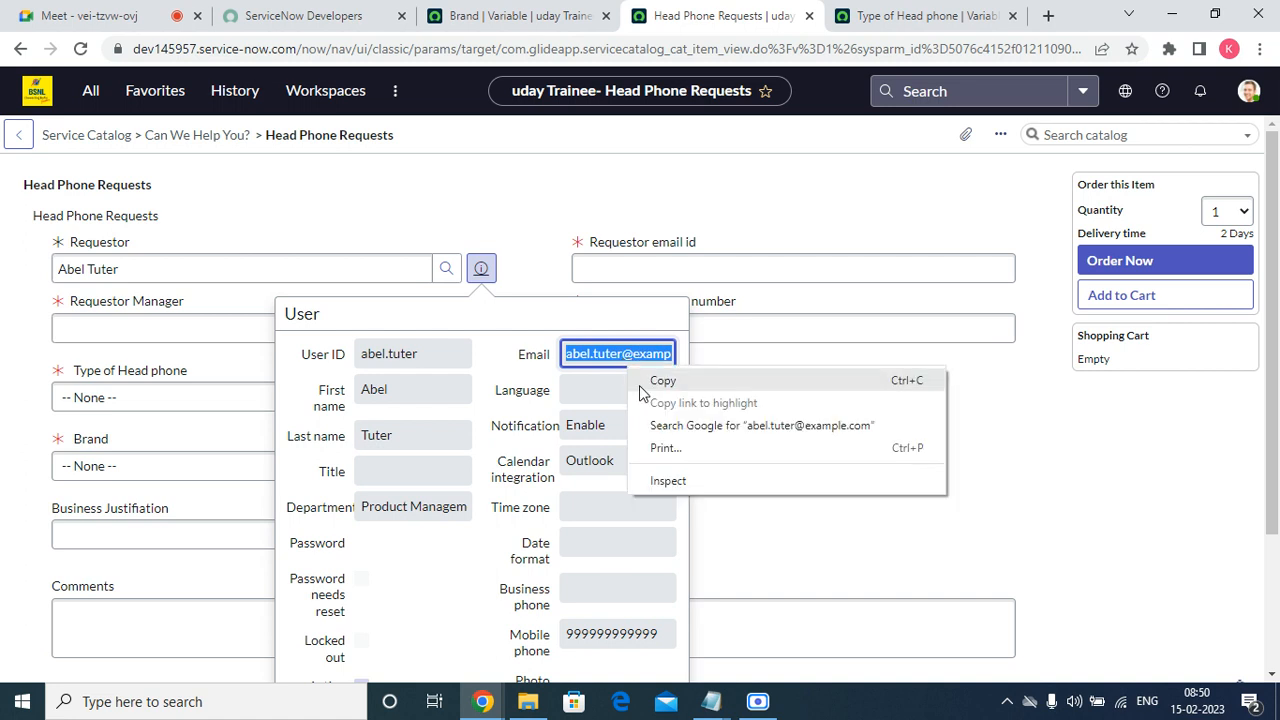
click(643, 386)
click(126, 331)
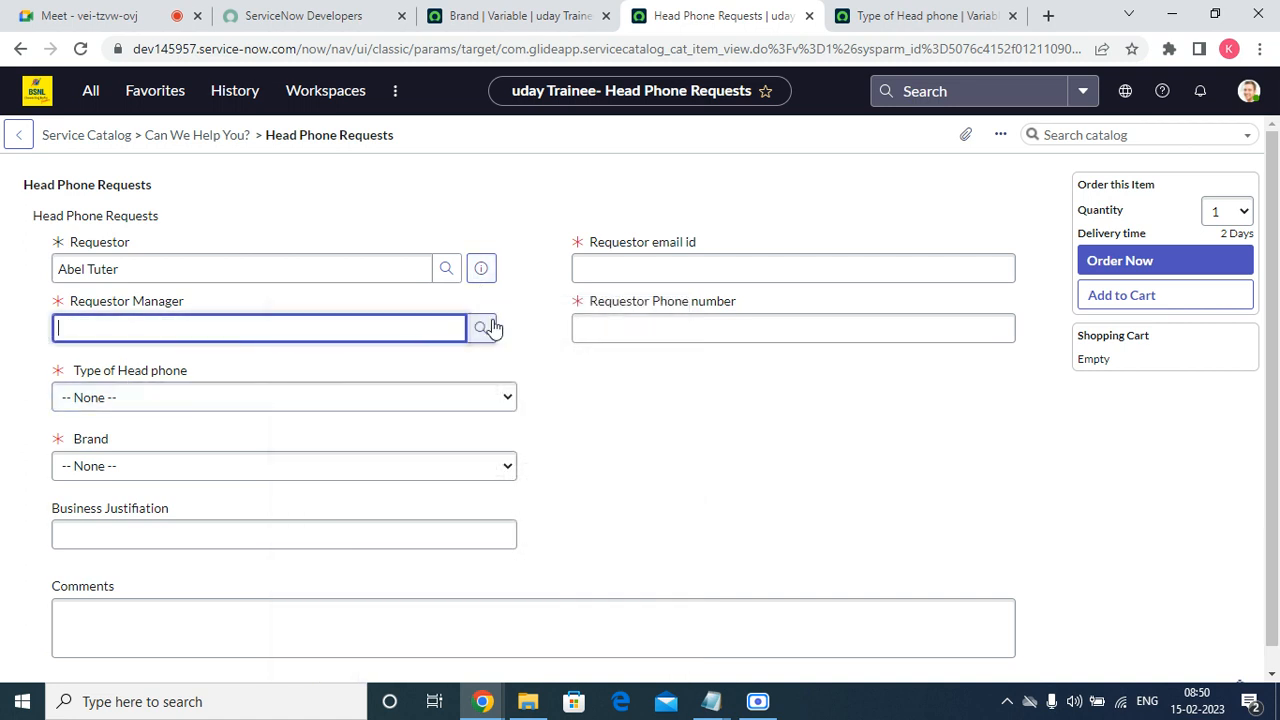
click(490, 328)
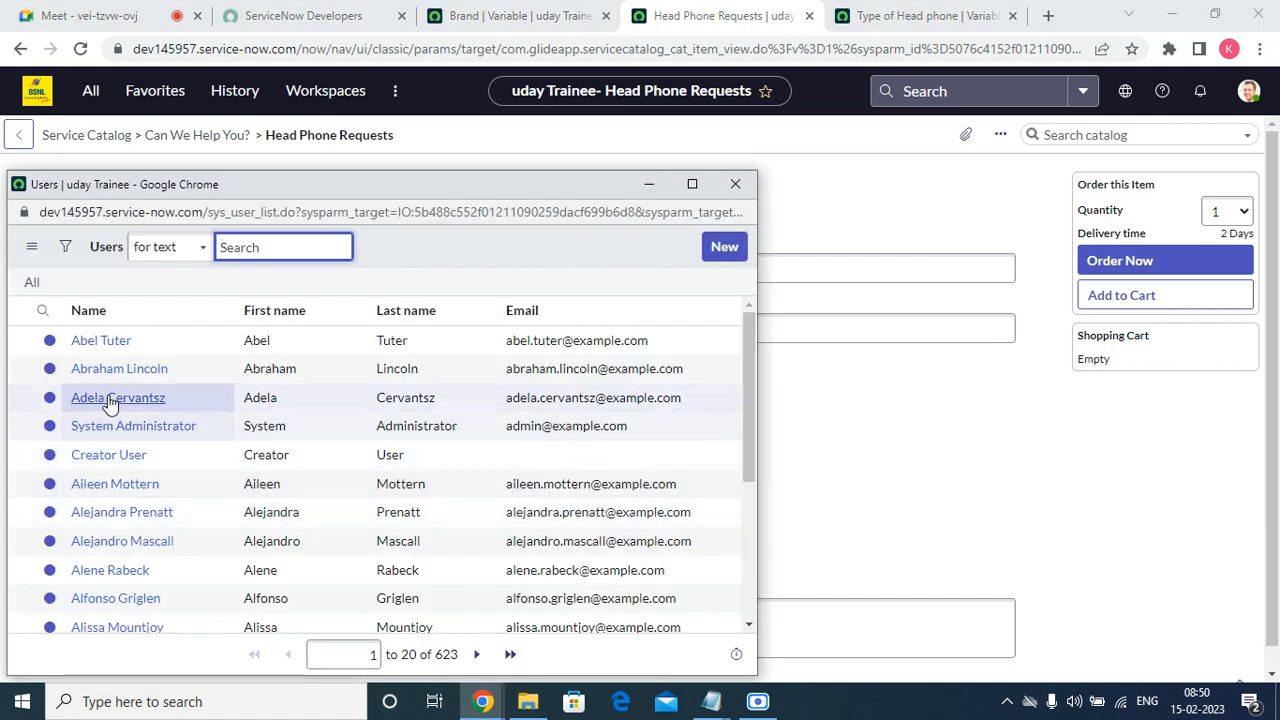
click(112, 398)
Paste the copied email address into Requestor email id and enter the requestor's phone number.
click(686, 270)
right_click(686, 270)
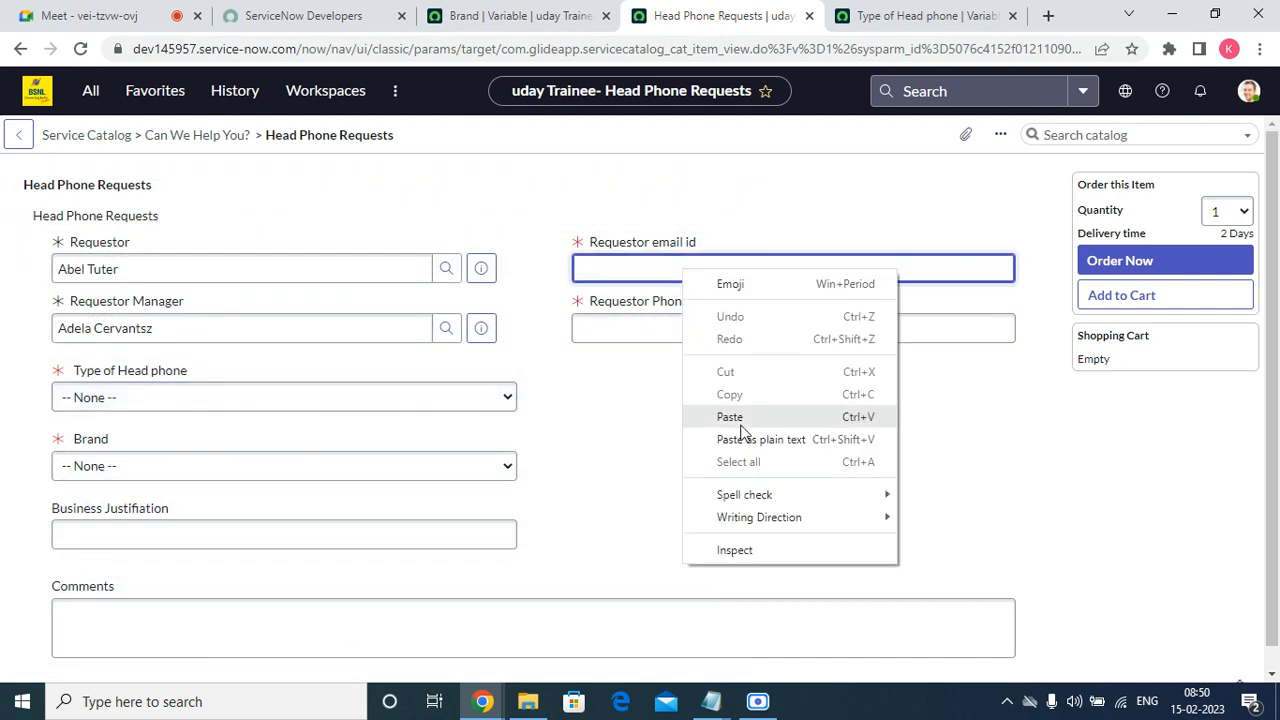
click(705, 420)
click(650, 331)
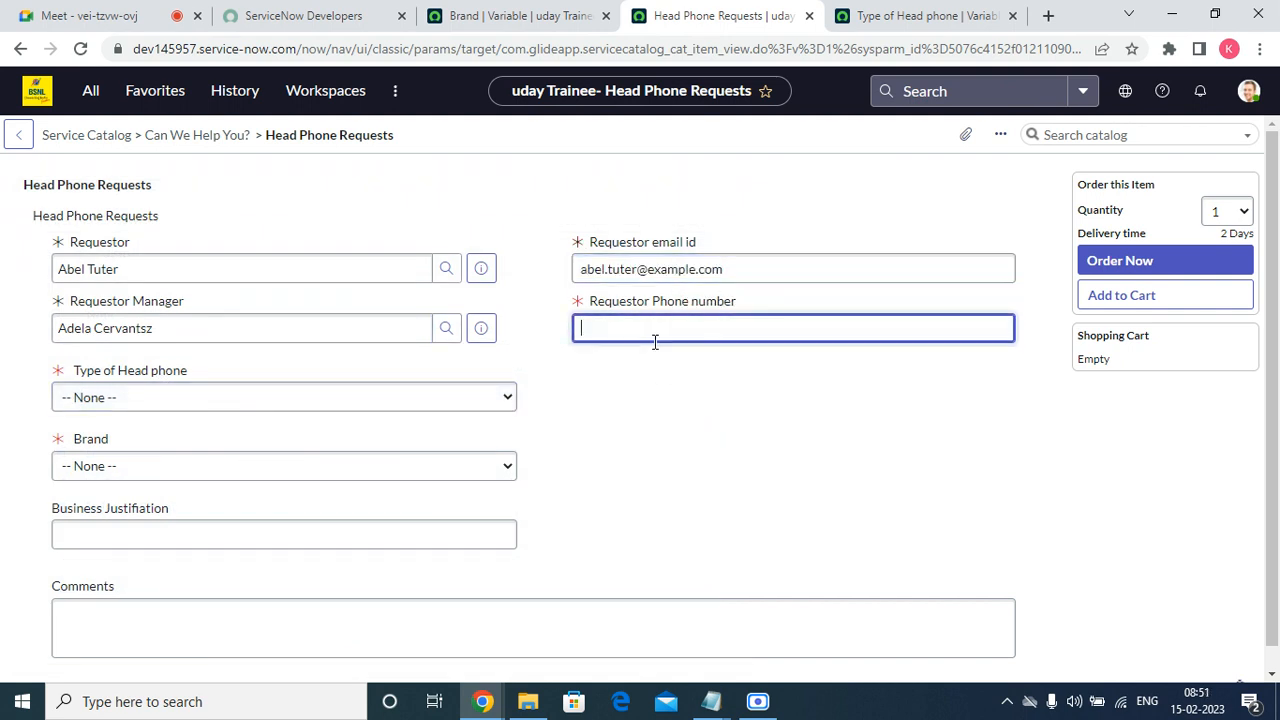
key(super+p)
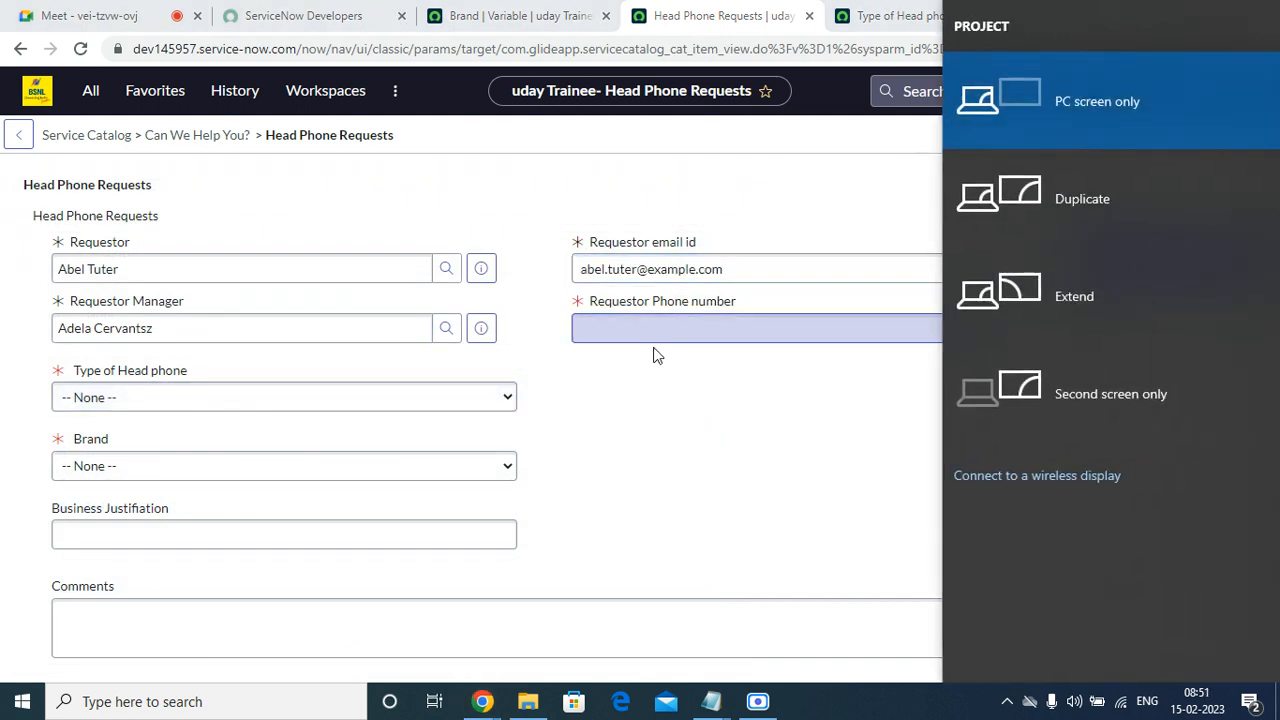
click(621, 357)
click(610, 329)
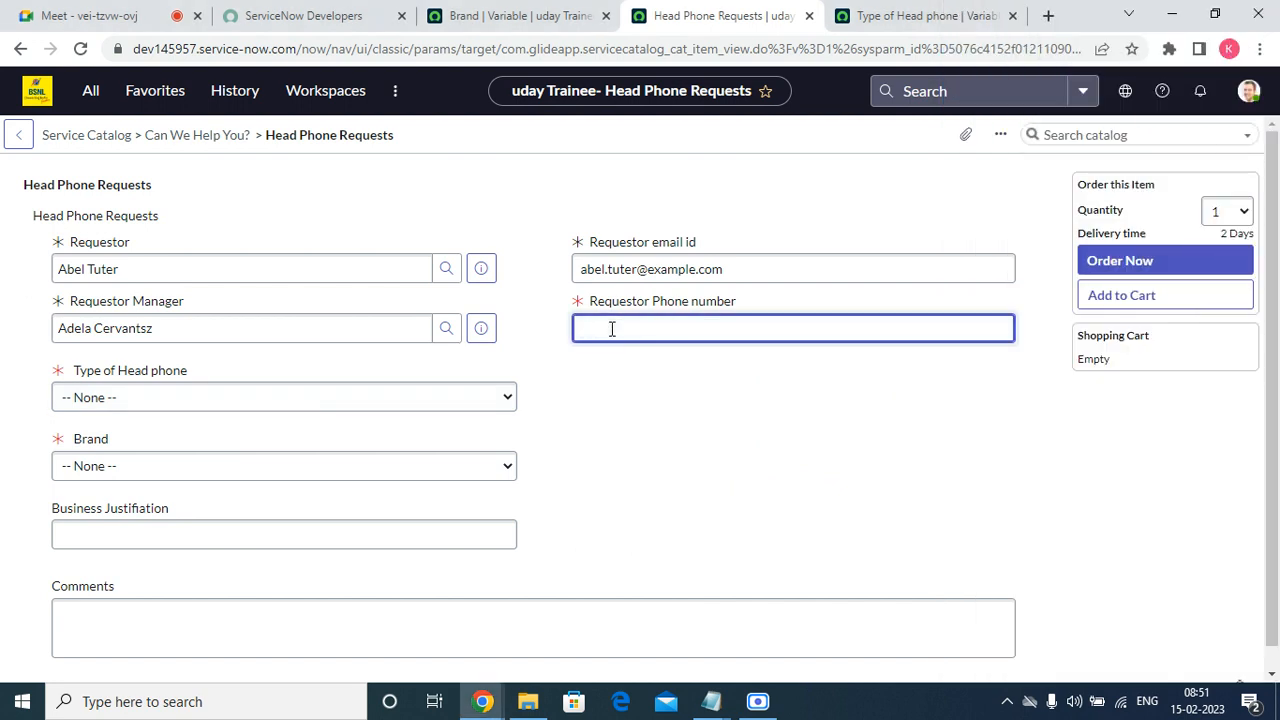
text(456)
Set Type of Head phone to Head Set and Brand to Samsumg on the order form.
click(363, 400)
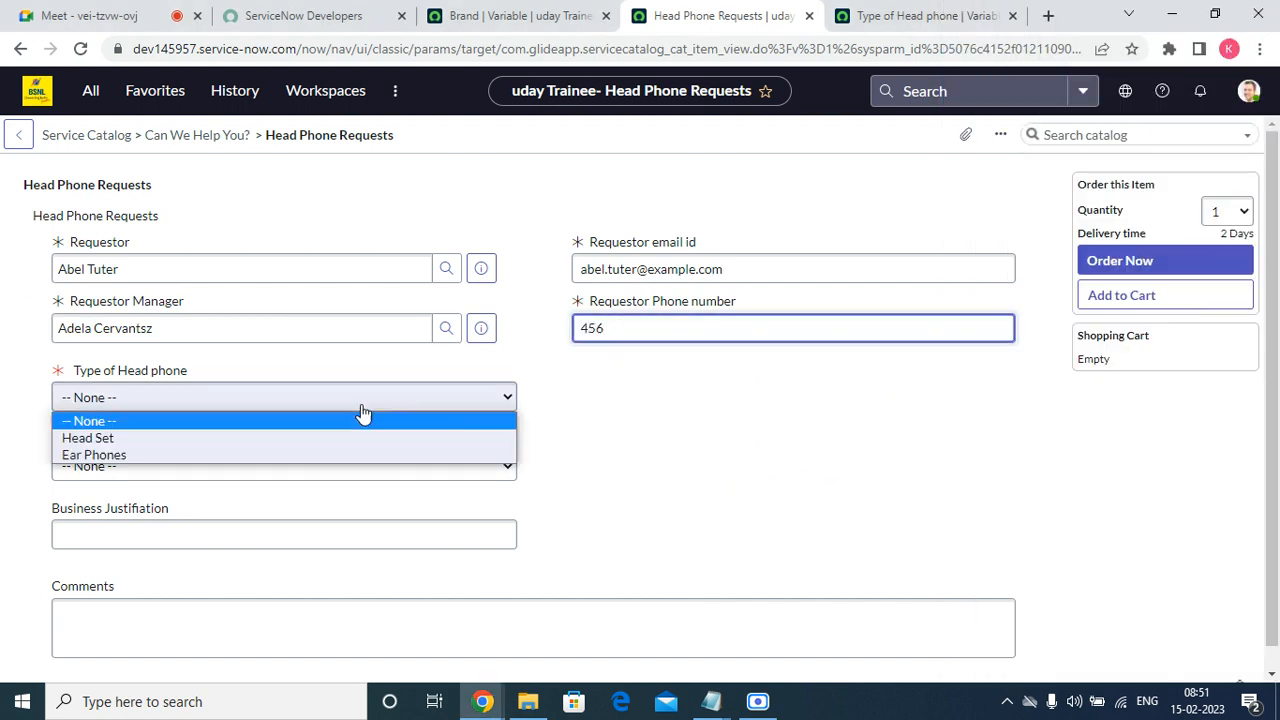
click(309, 437)
click(138, 468)
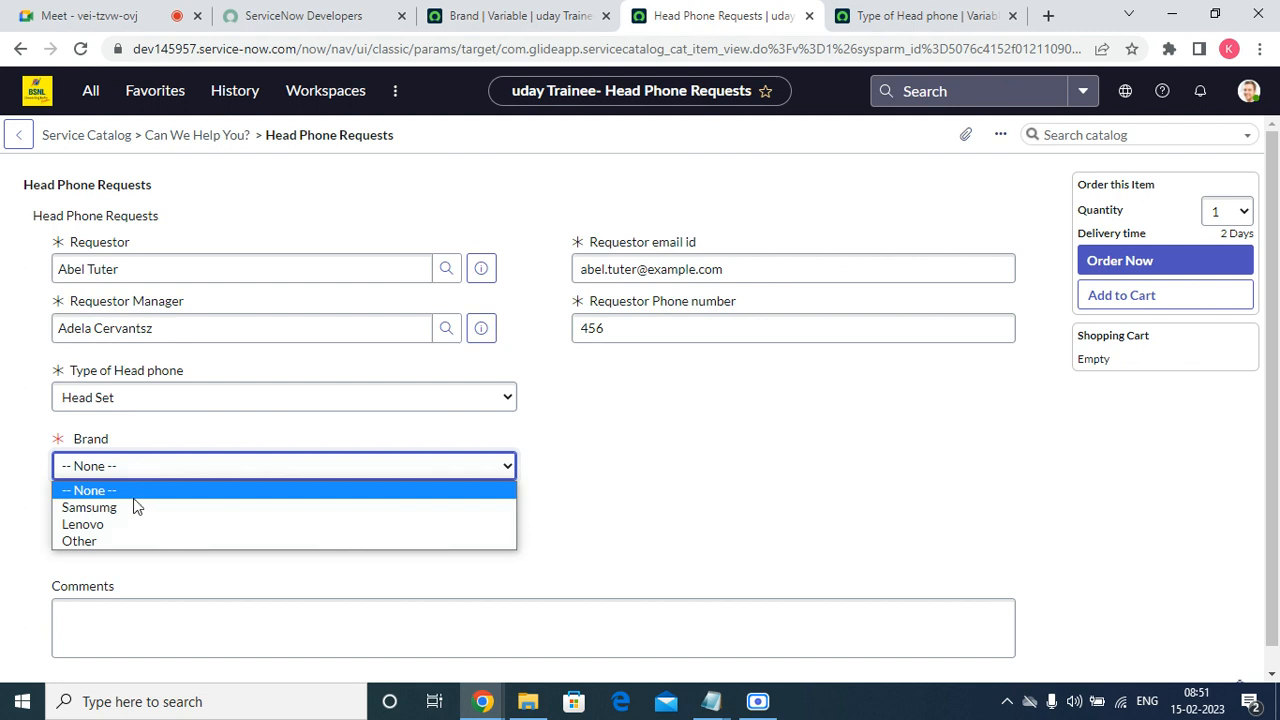
click(136, 506)
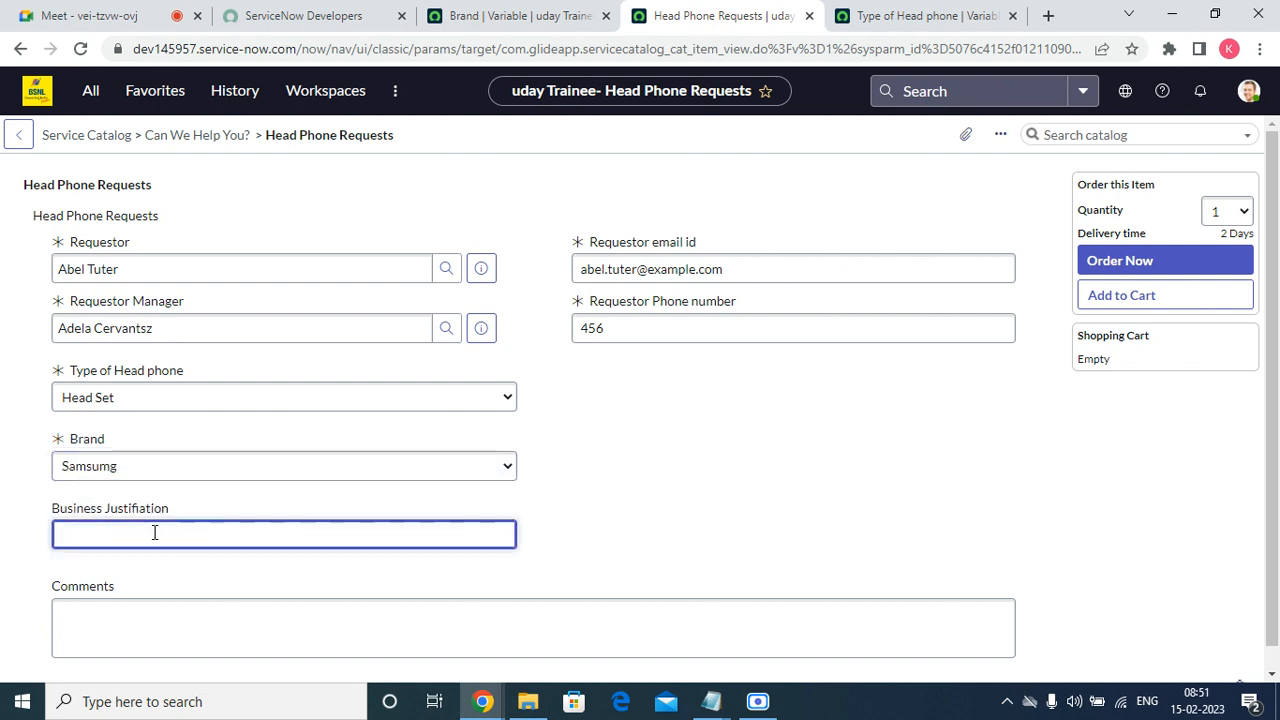
Enter "test" as Business Justifiation and "ujyfhtdgrsefd" as Comments, and submit the order.
text(test)
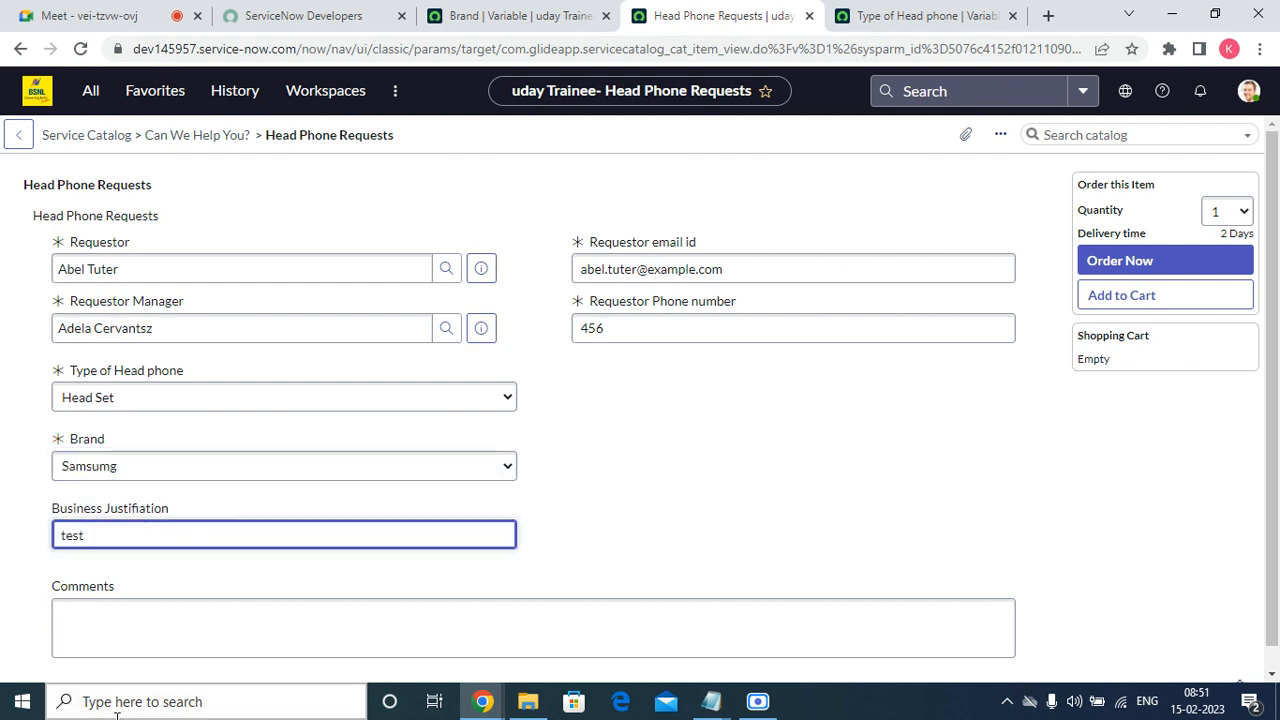
click(156, 642)
text(ujyfhtdgrsefd)
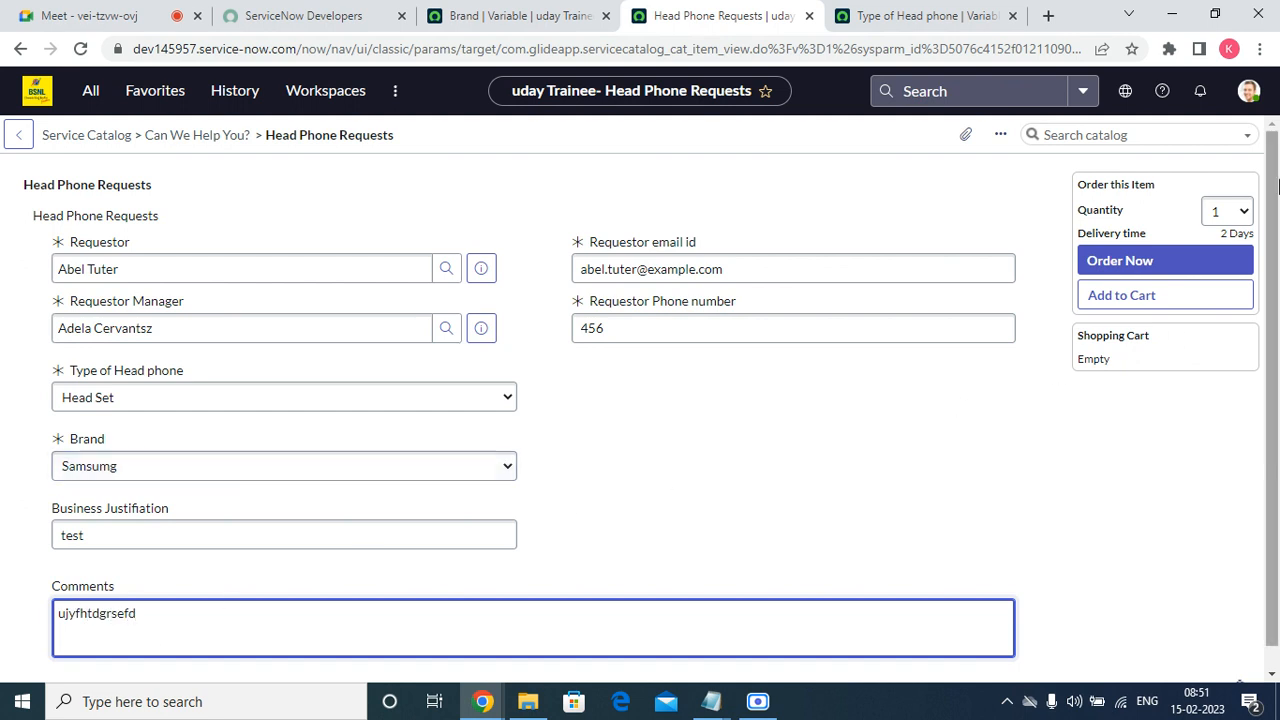
click(1091, 260)
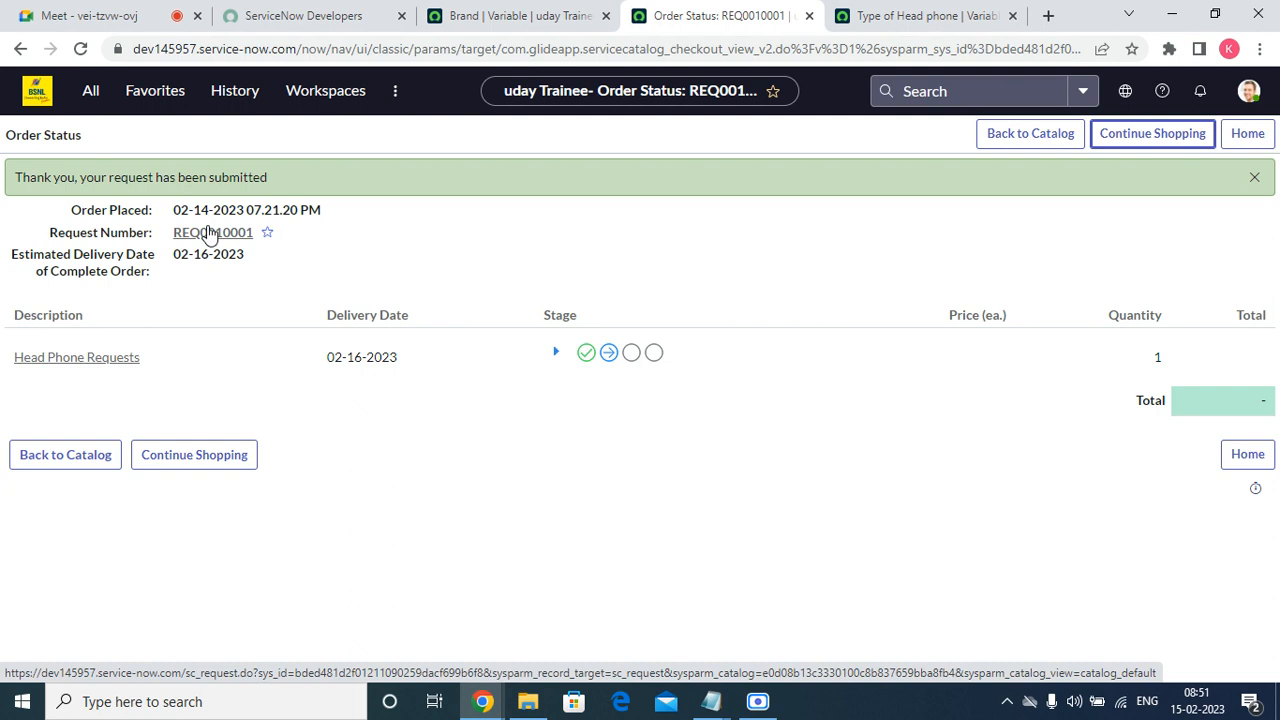
Open the submitted request and its requested item, and look over the item's details down to its catalog tasks.
click(208, 232)
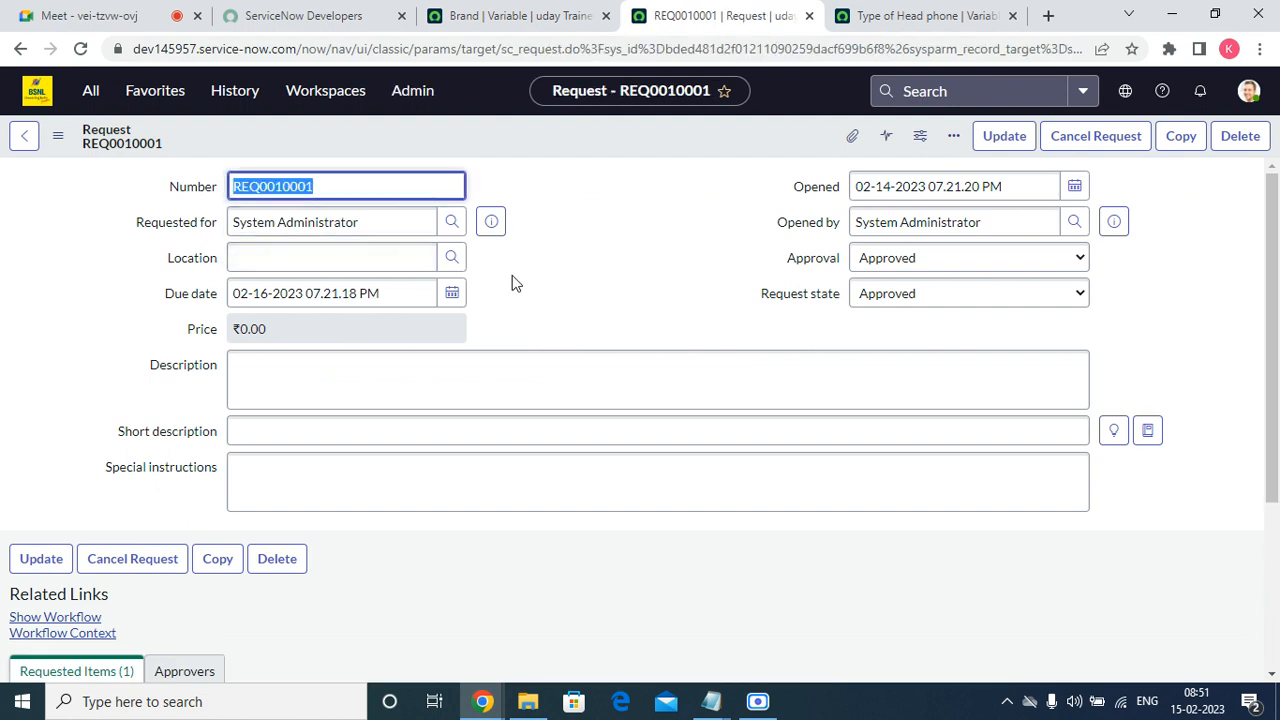
scroll(512, 290, down, 3)
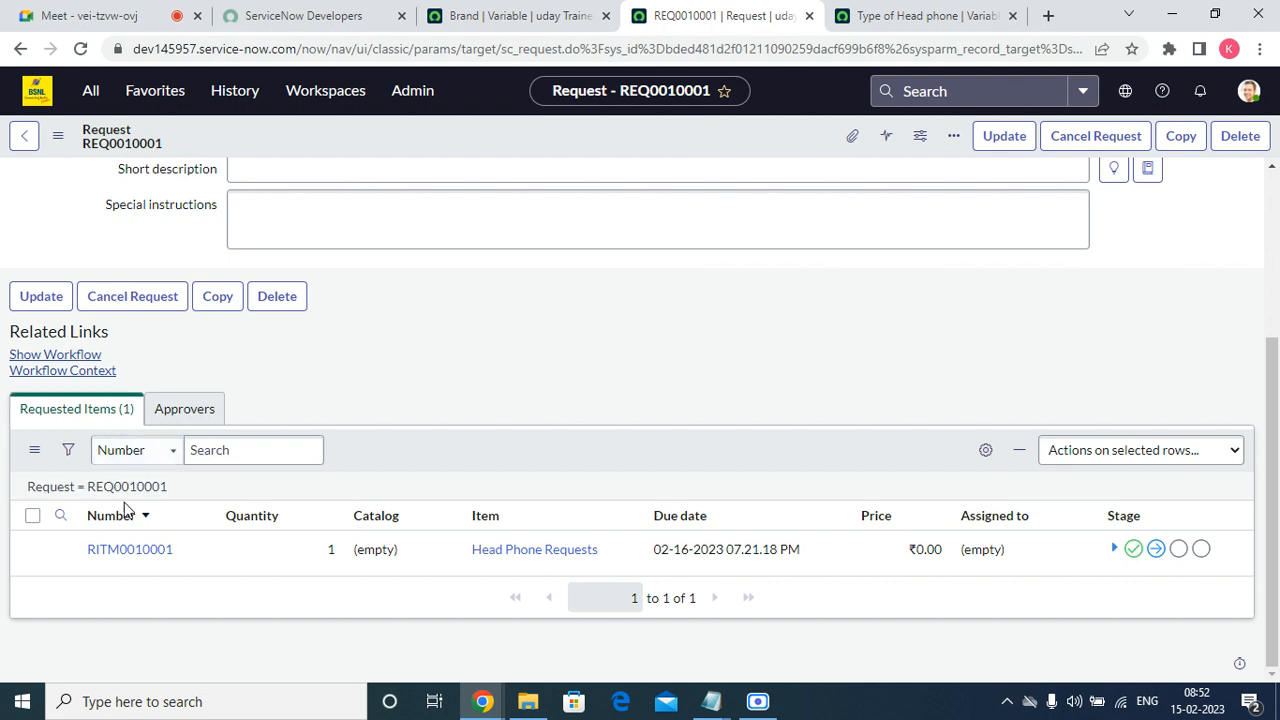
click(126, 550)
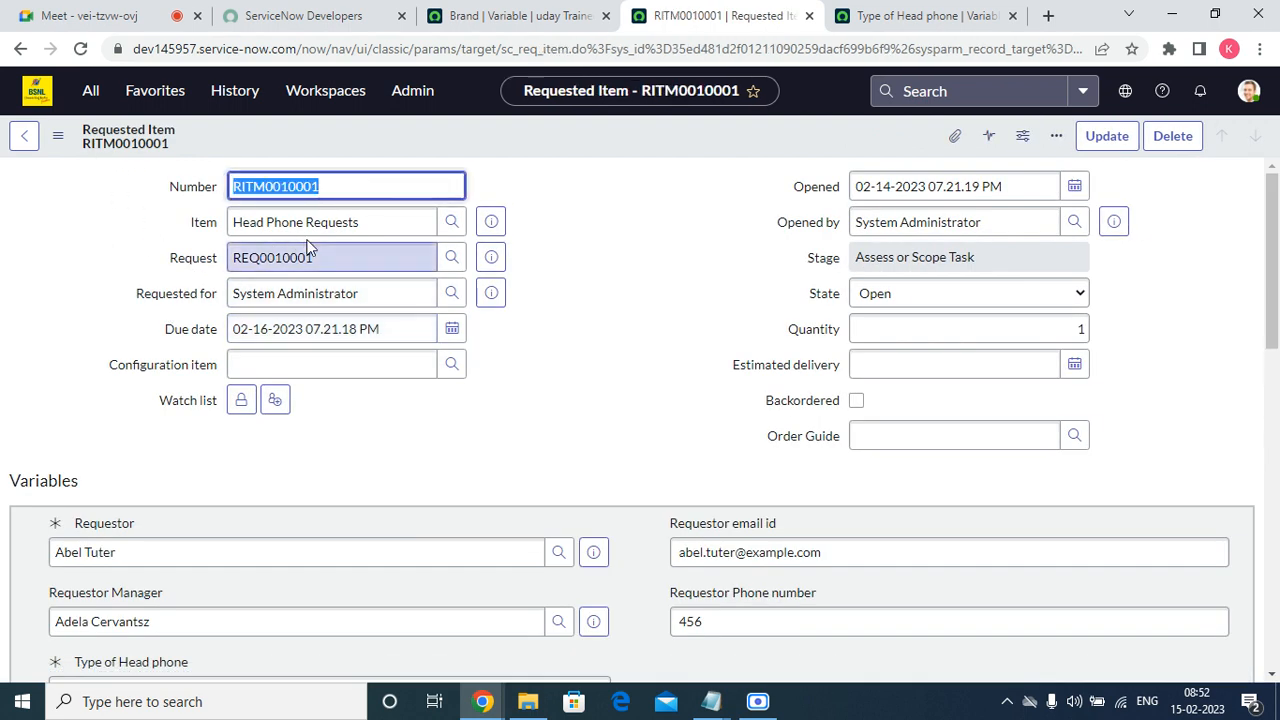
double_click(229, 260)
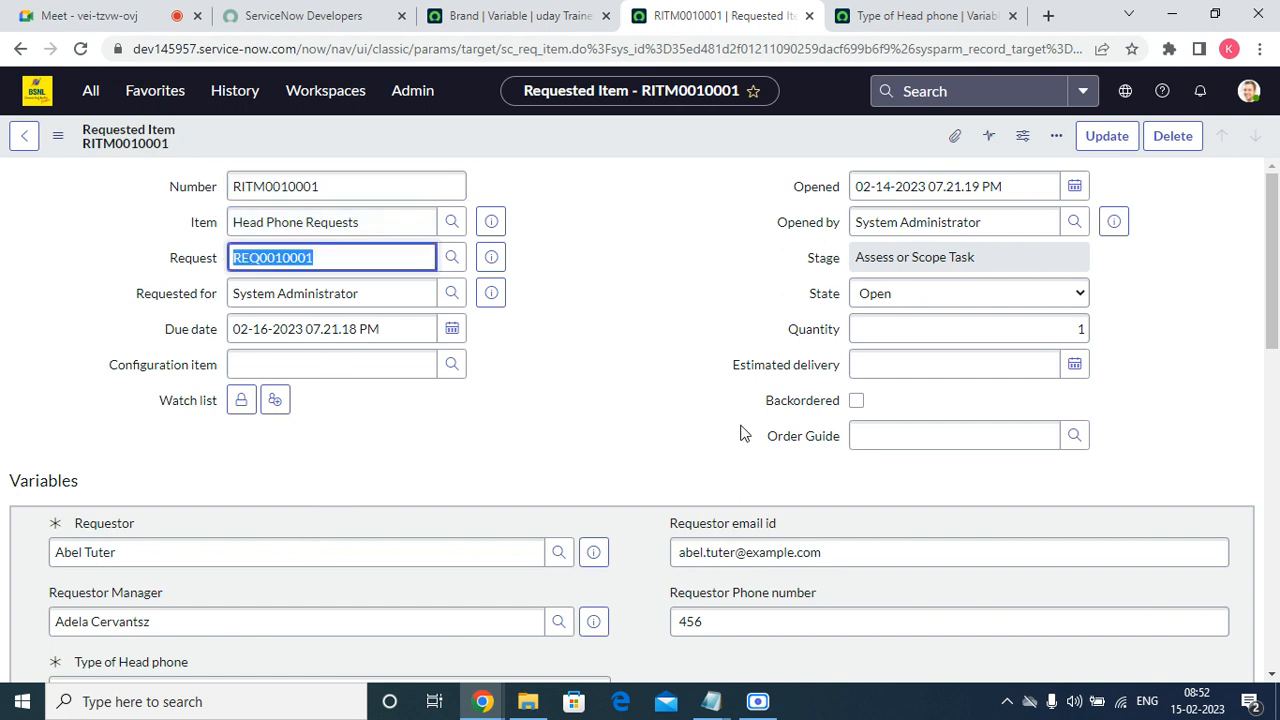
drag(1267, 216, 1251, 571)
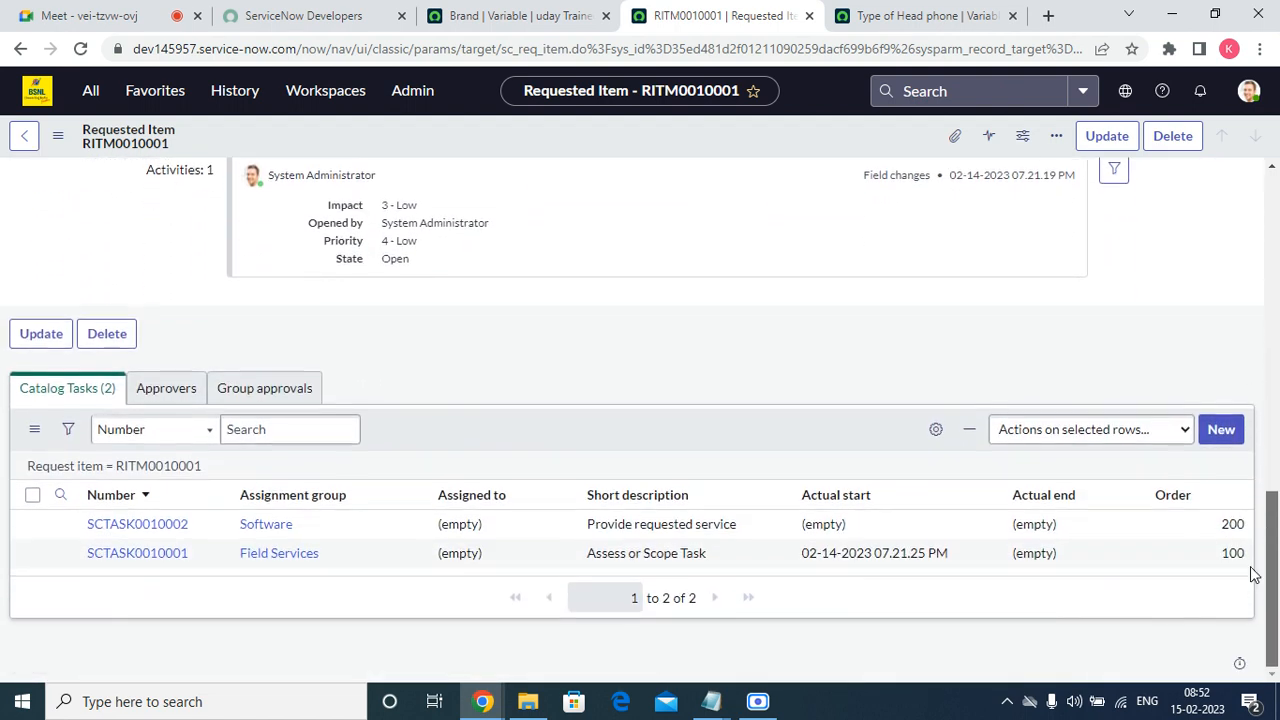
Check the requested item's approvers and catalog tasks, and glance at the Brand and Type of Head phone variable records.
click(148, 396)
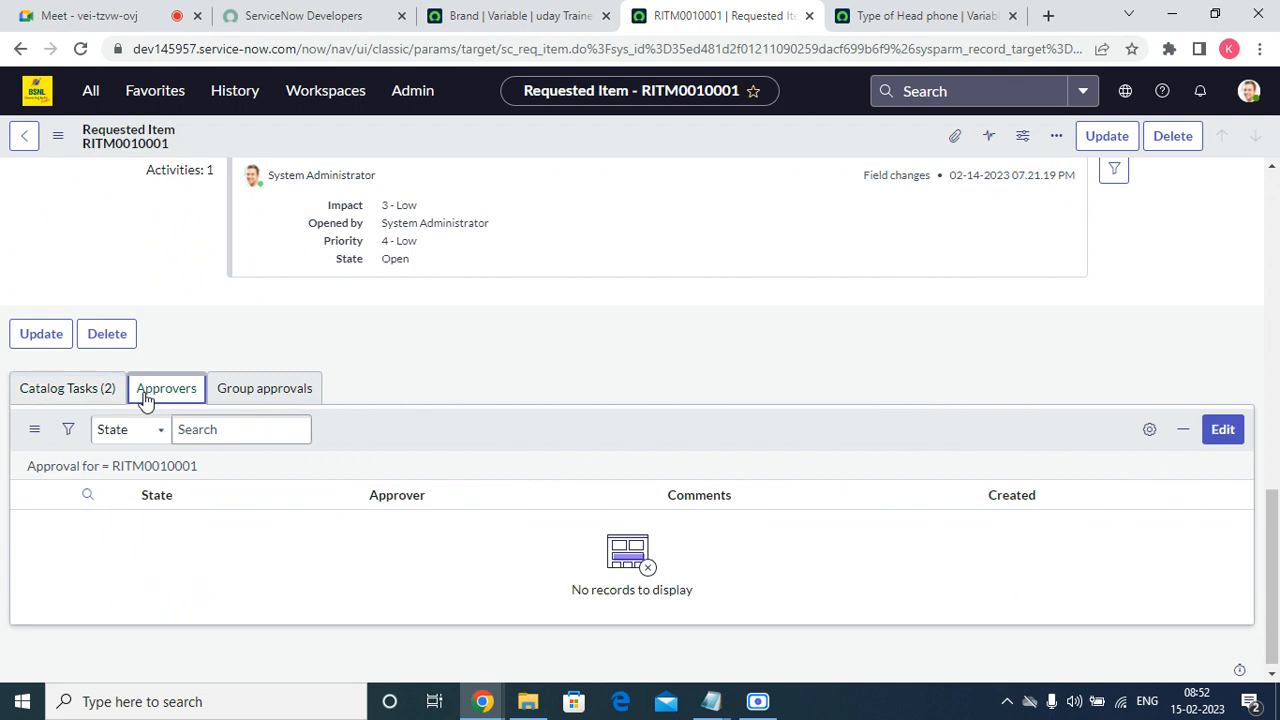
click(72, 393)
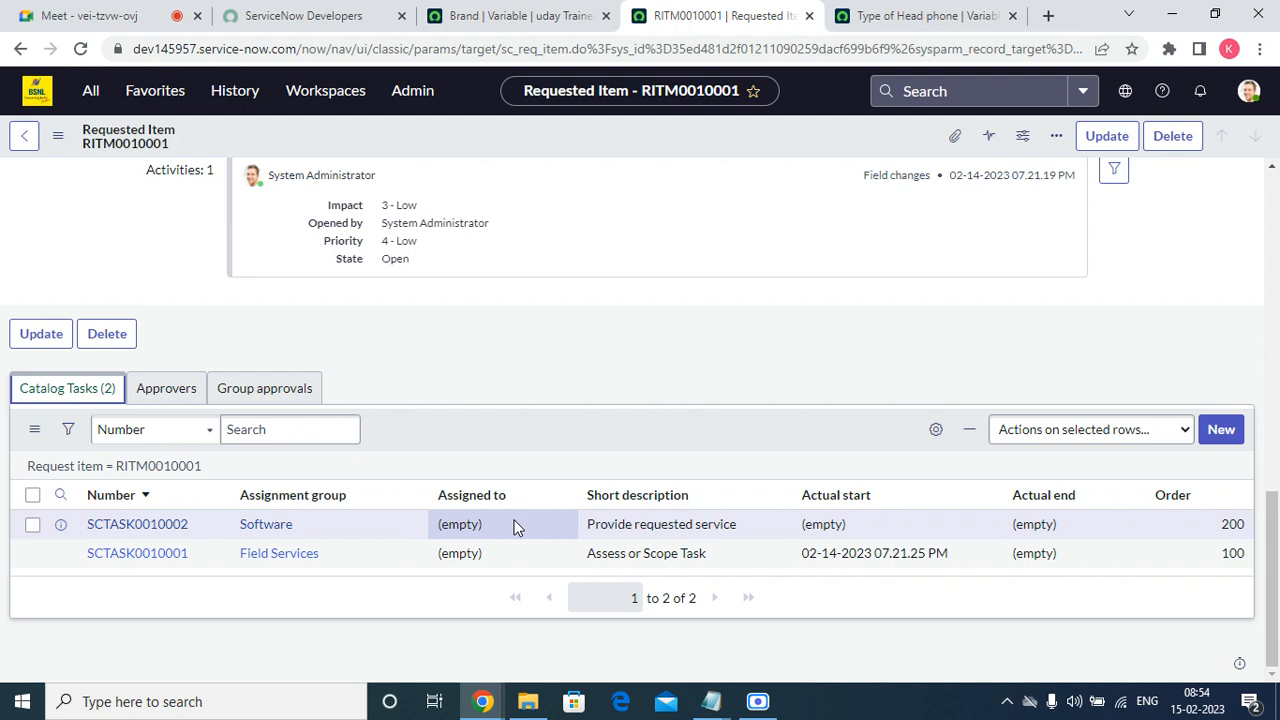
click(515, 12)
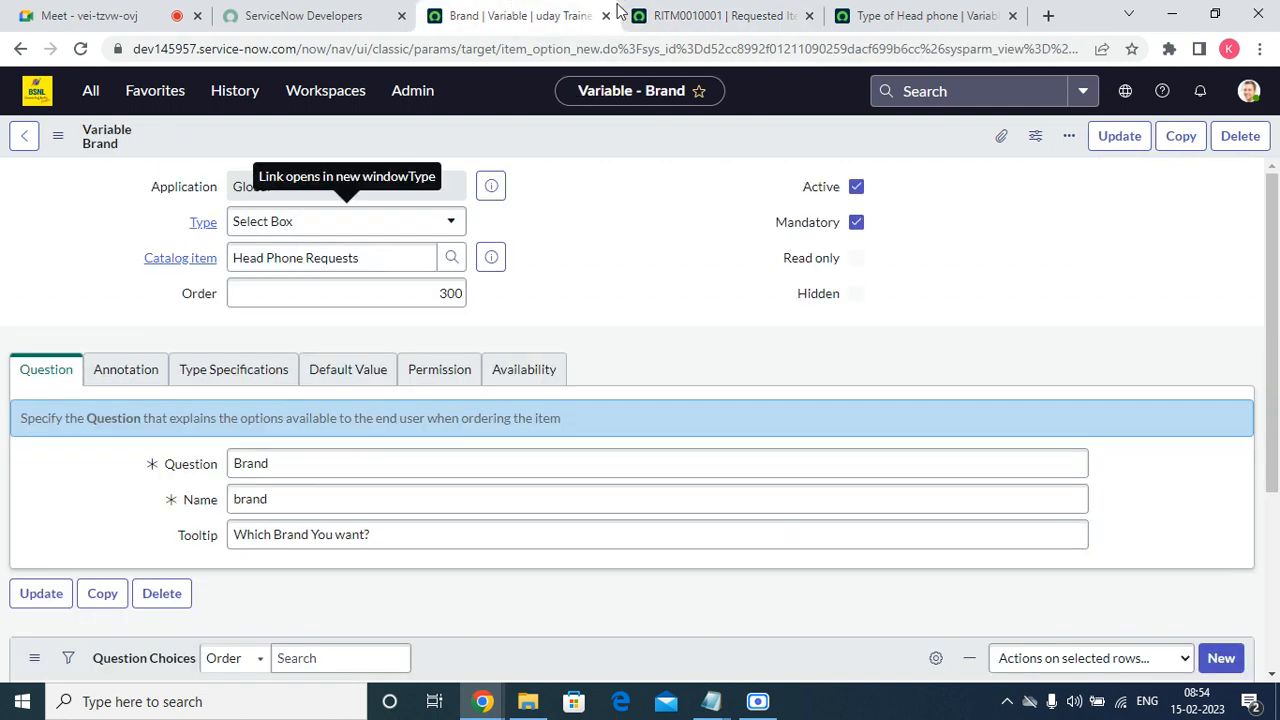
click(930, 15)
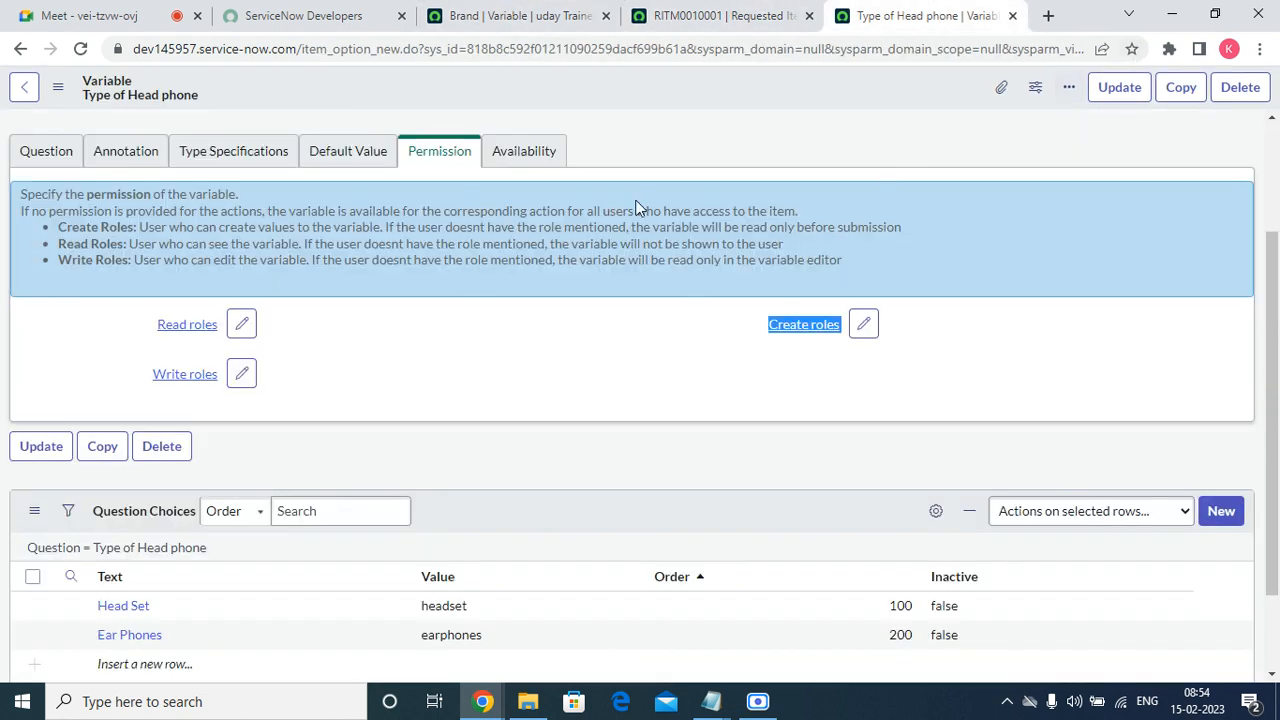
scroll(640, 208, up, 3)
Open the Head Phone Requests catalog item from the Item reference on the requested item.
click(697, 12)
scroll(506, 300, up, 10)
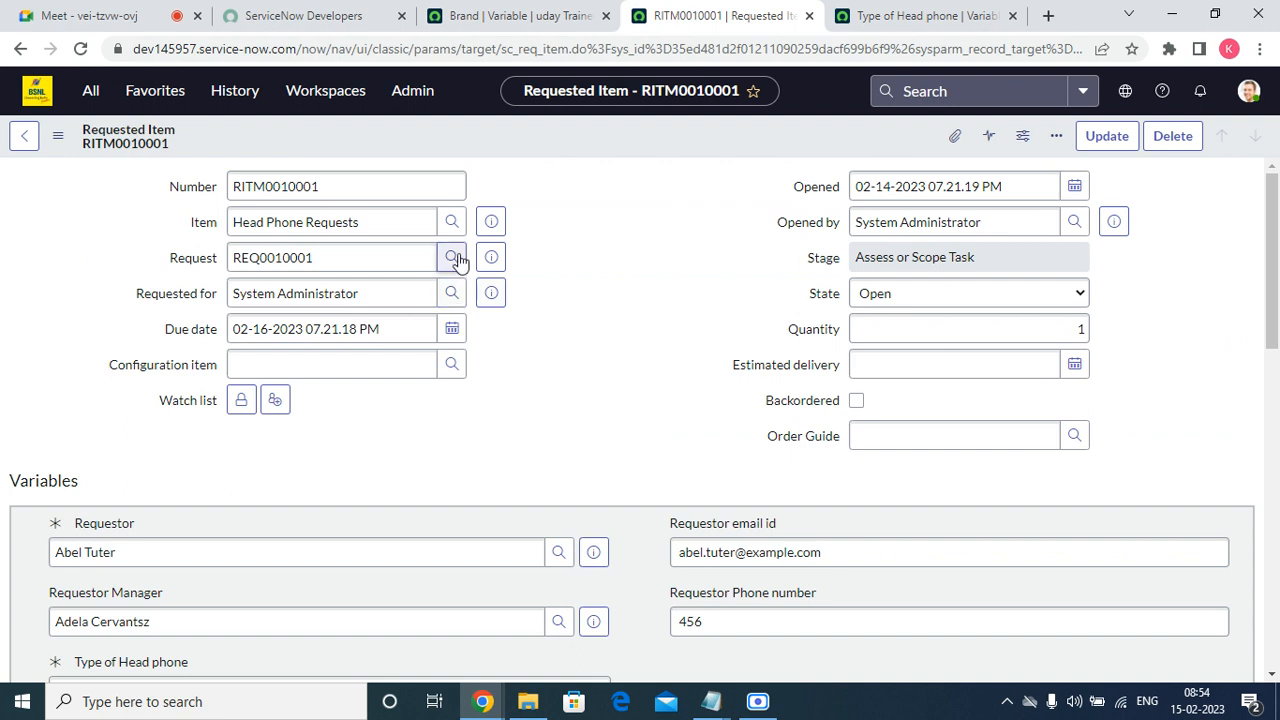
click(492, 223)
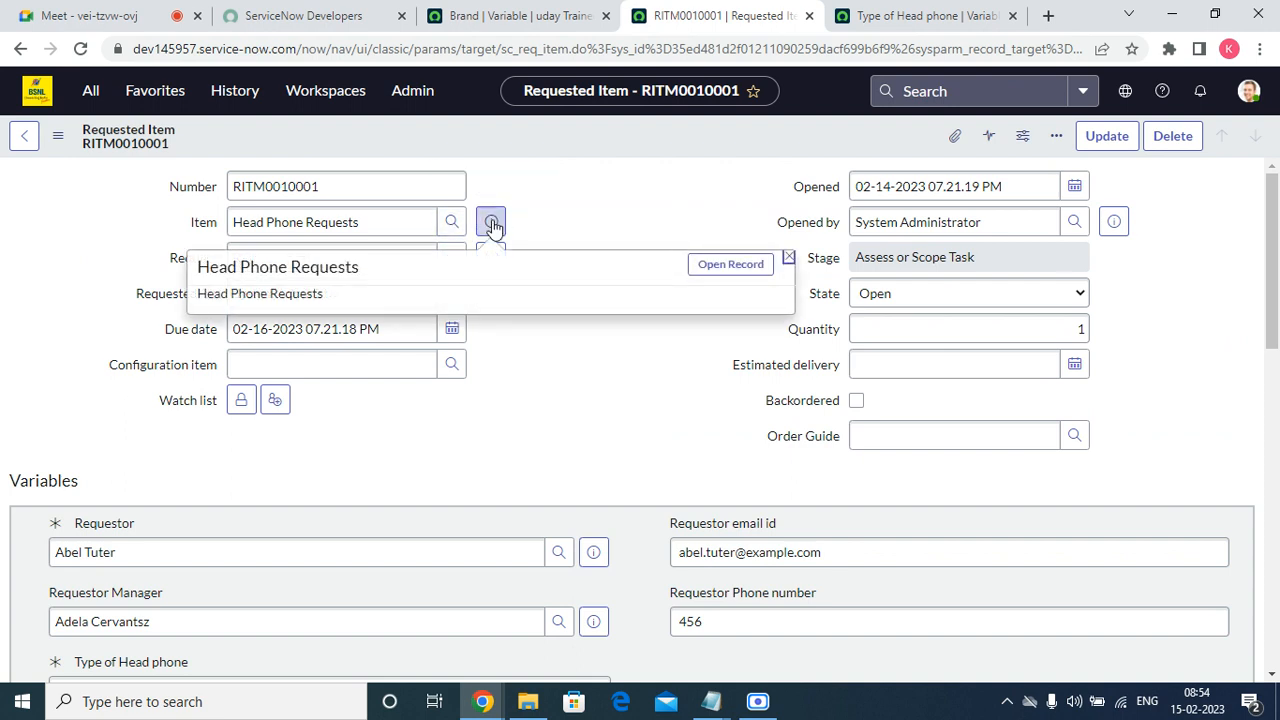
click(731, 264)
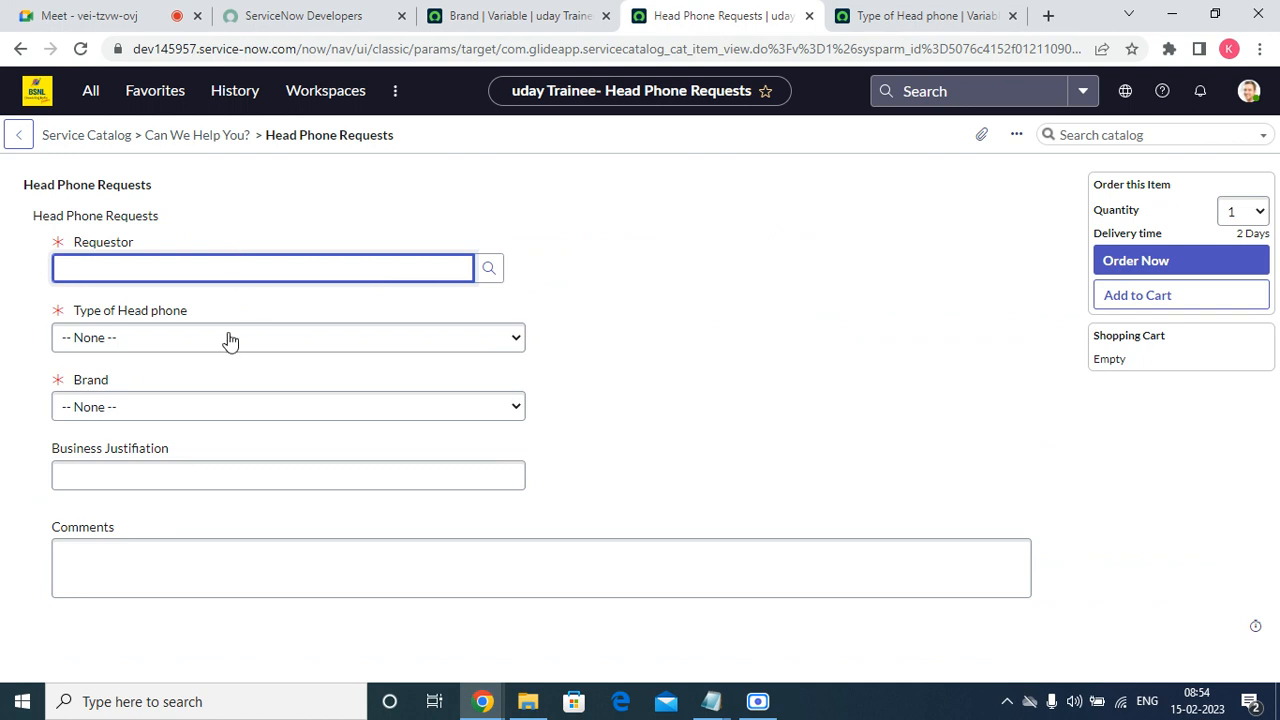
Select a requestor on the Head Phone Requests form and examine the Requestor Manager and Requestor Phone number fields.
click(489, 268)
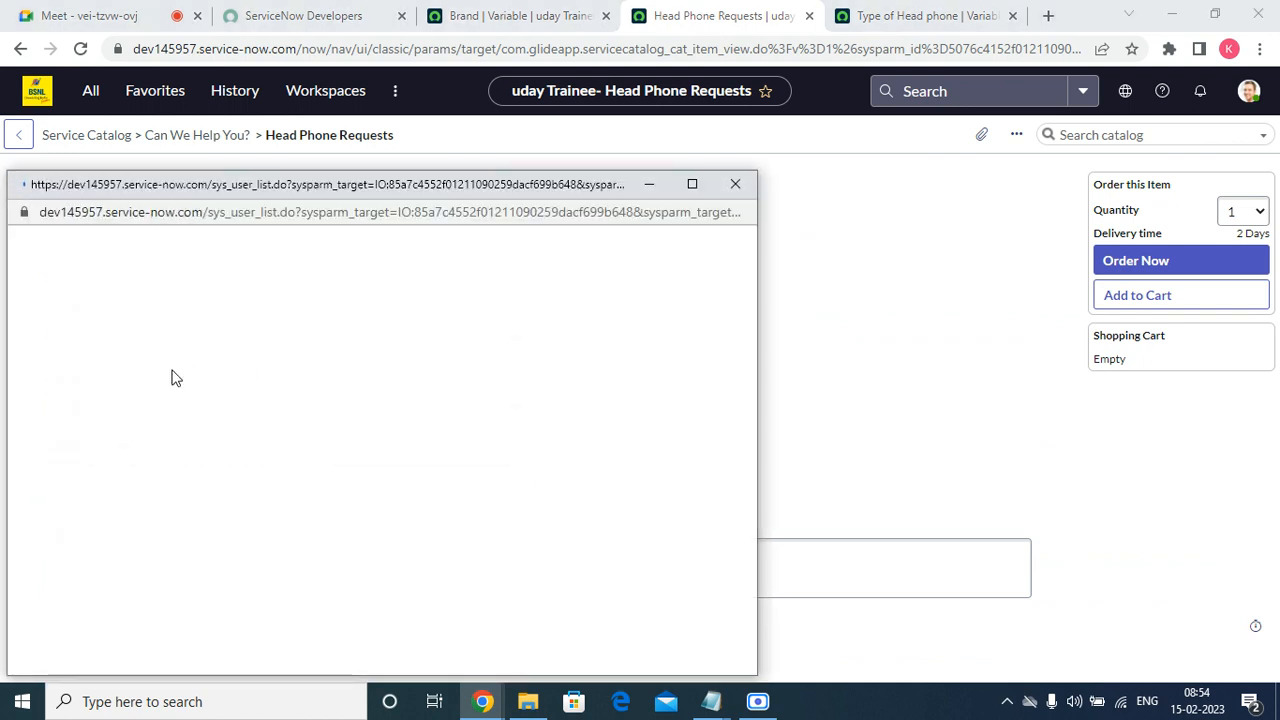
click(100, 340)
click(145, 332)
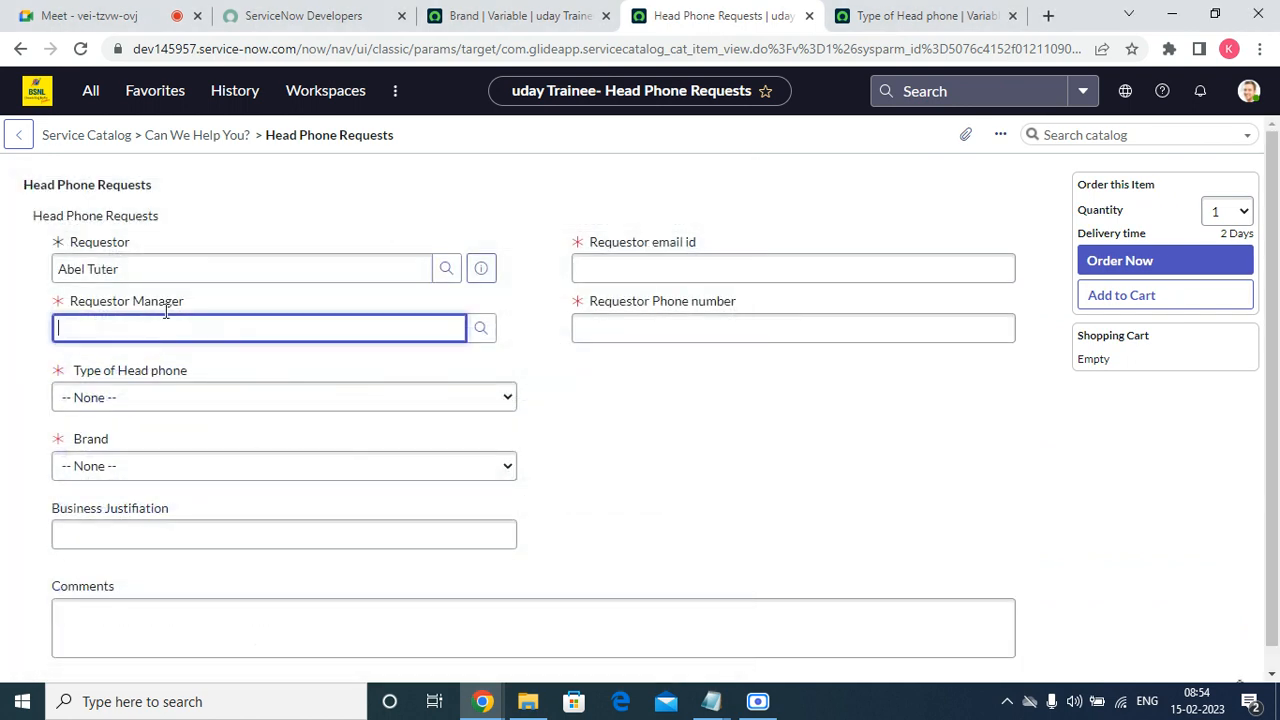
triple_click(146, 290)
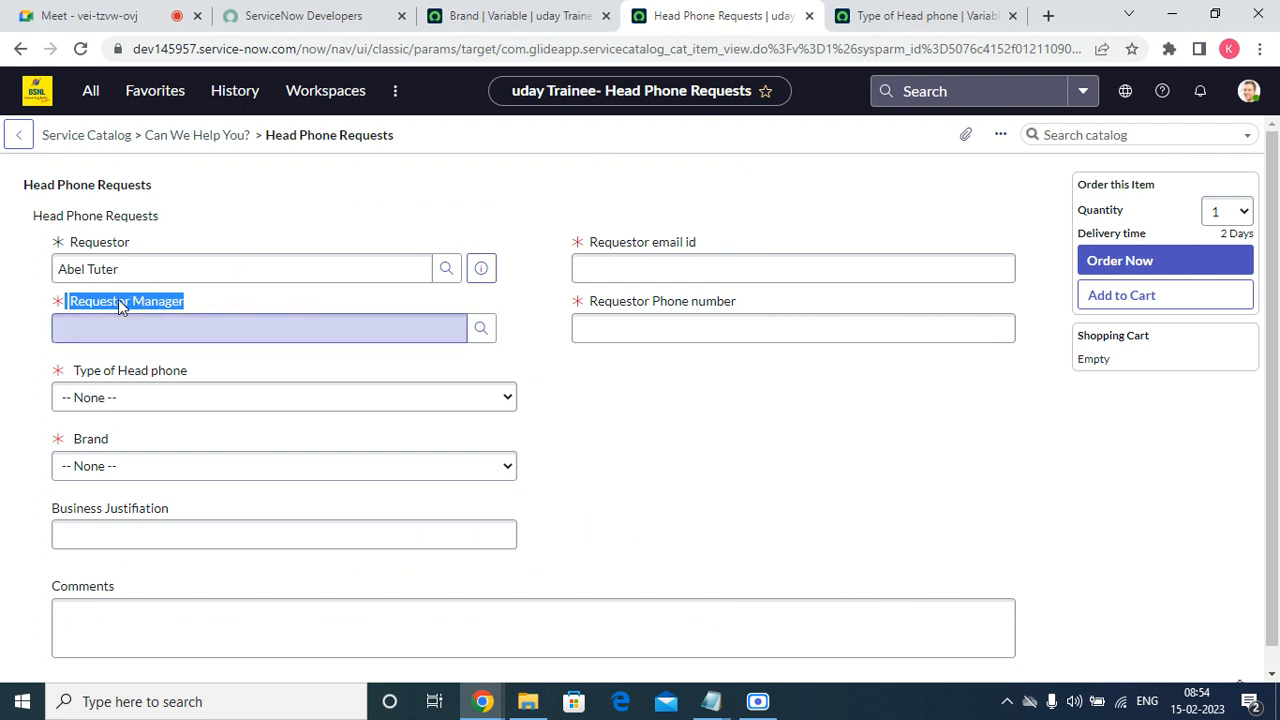
click(629, 318)
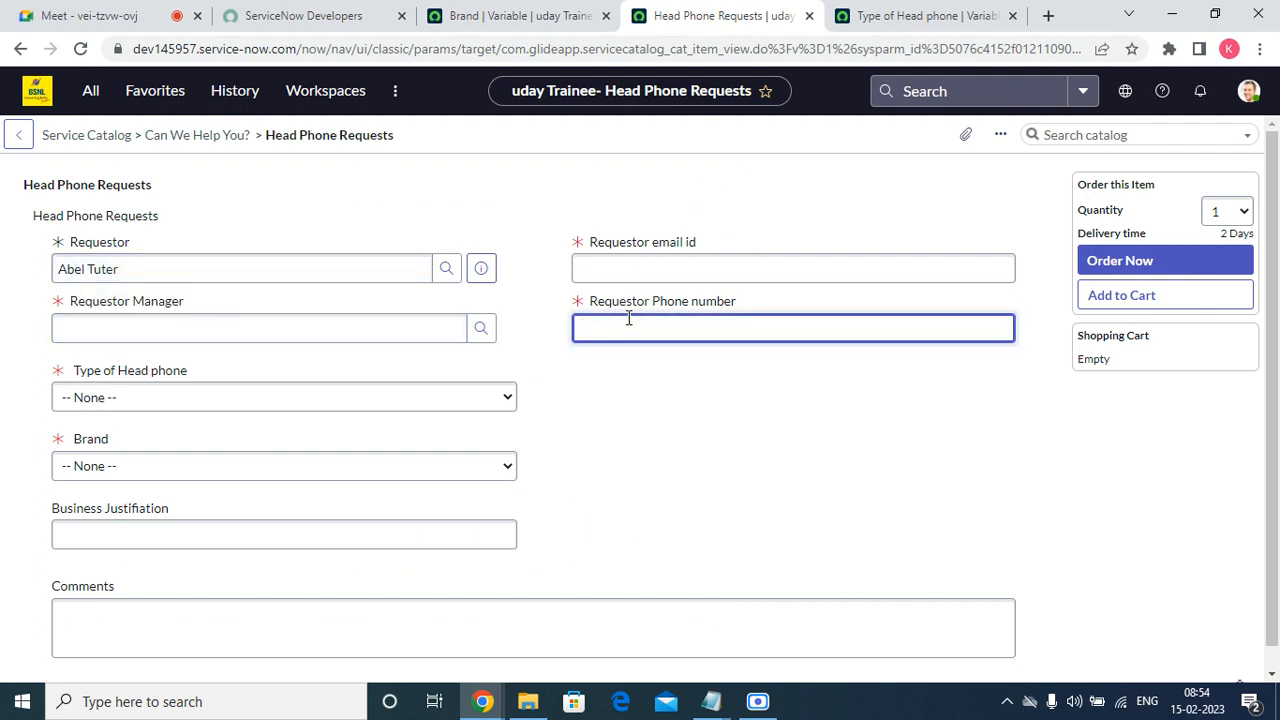
Look at the order form's configuration options and its Type of Head phone and Brand fields.
right_click(500, 135)
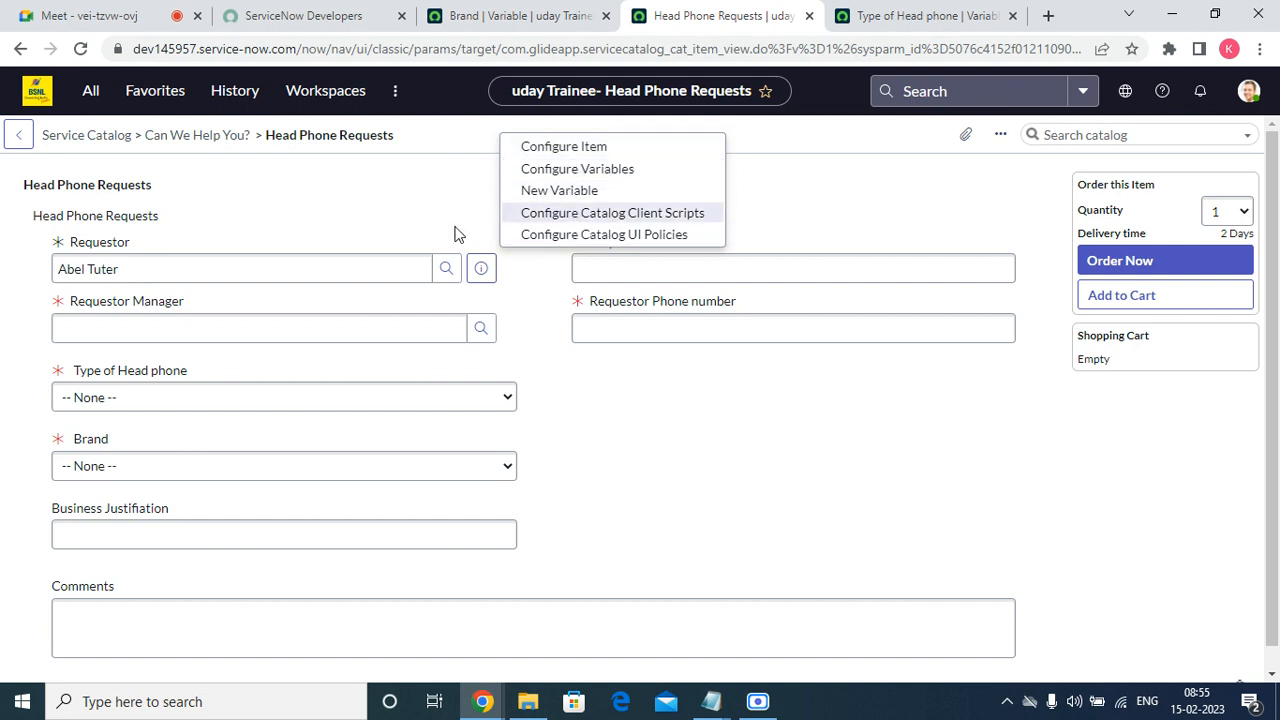
click(406, 224)
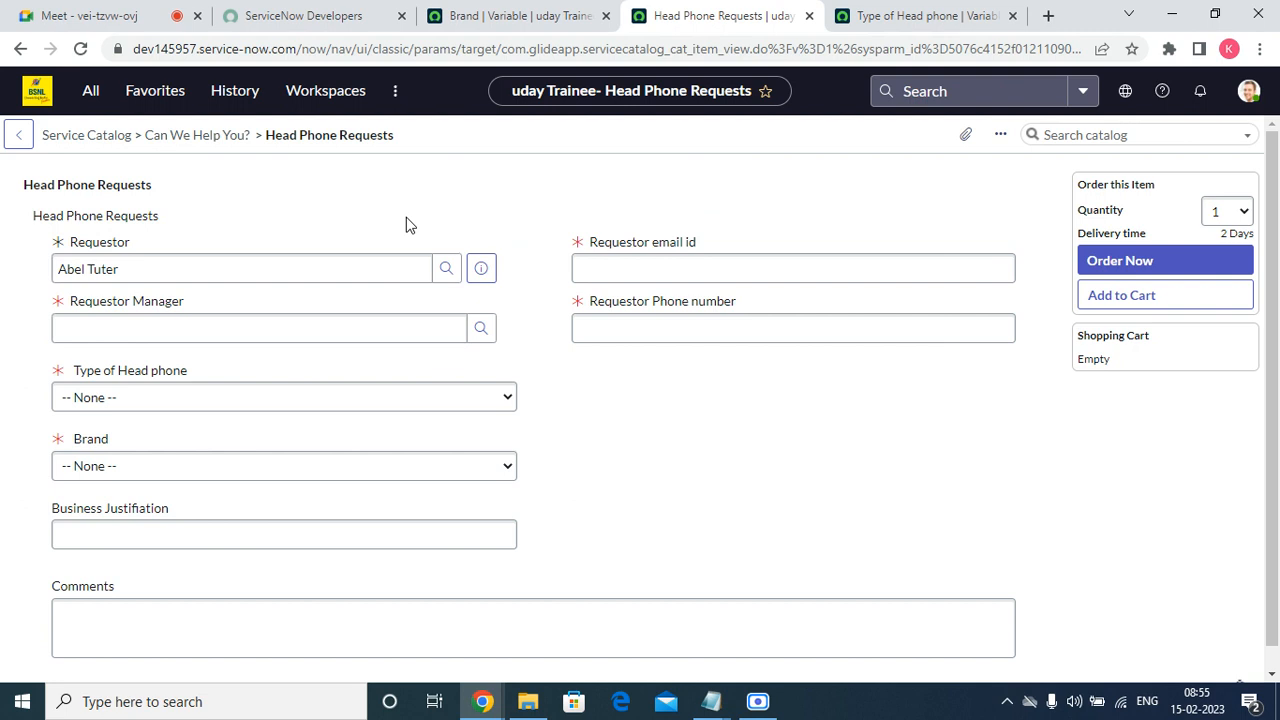
drag(193, 374, 55, 380)
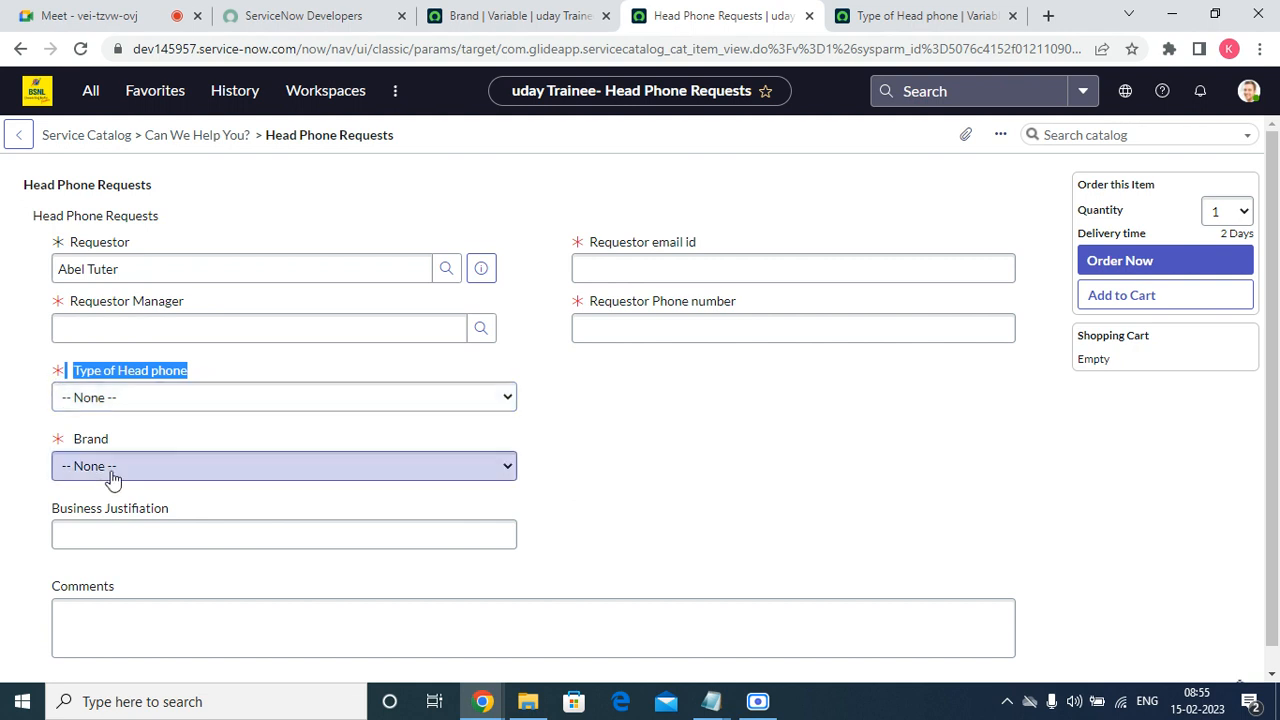
drag(125, 442, 65, 450)
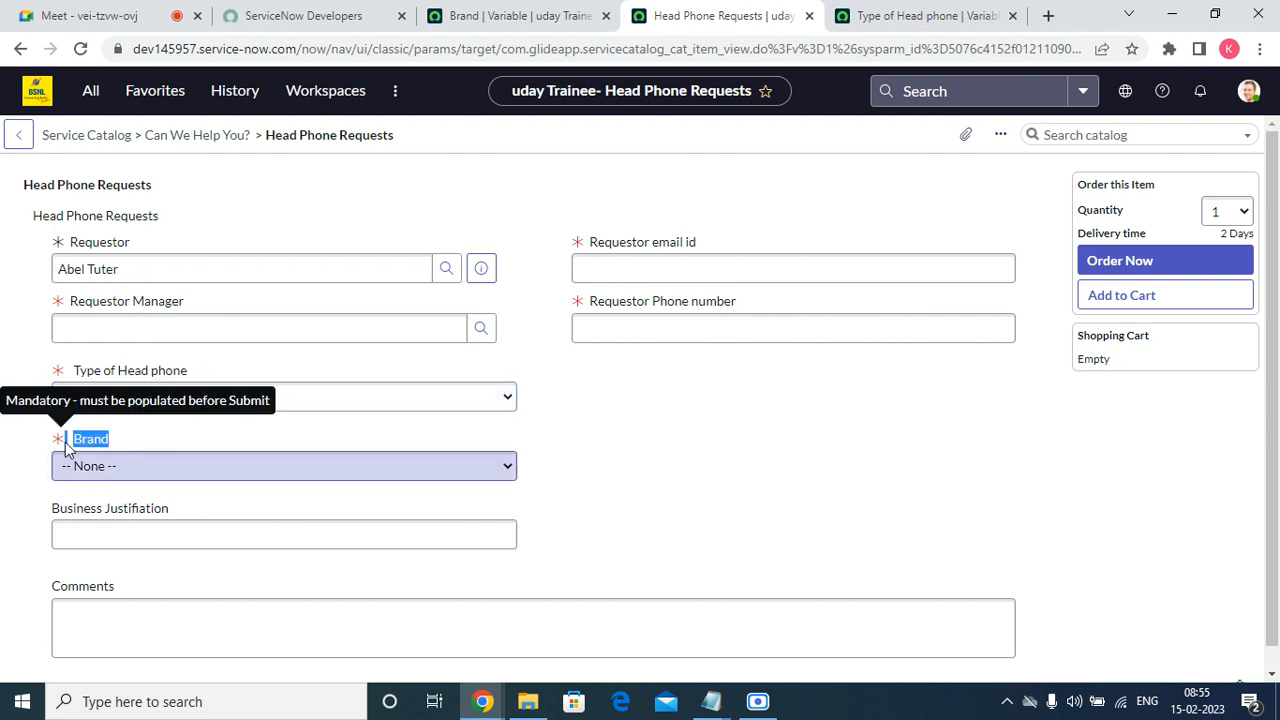
Examine the full list of available variable types on the Brand variable record, keeping Select Box as its type.
click(484, 18)
click(288, 219)
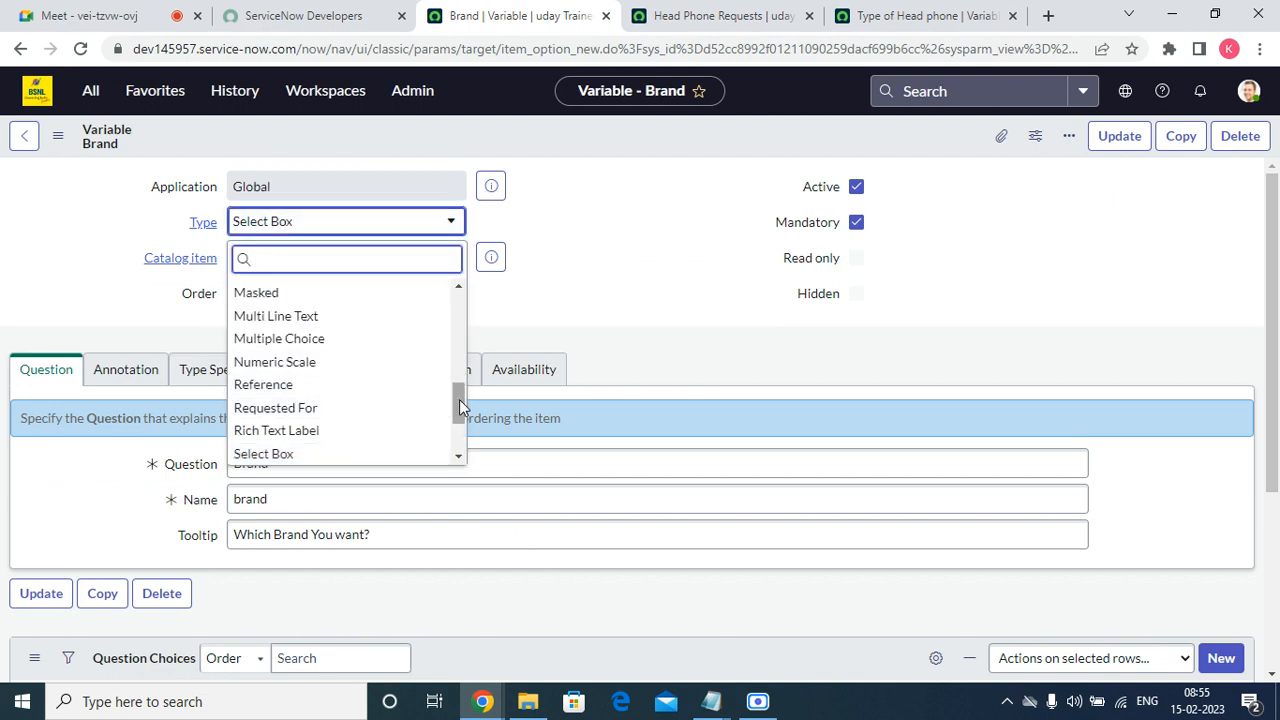
drag(459, 399, 462, 429)
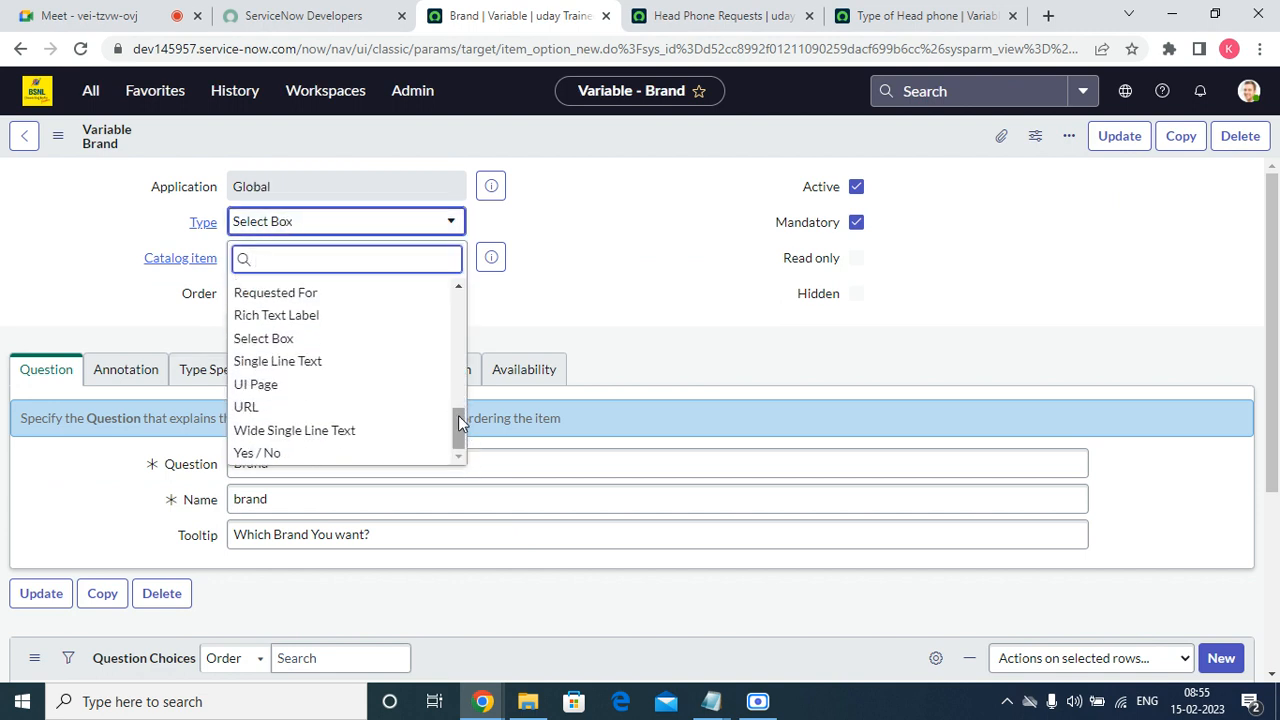
drag(456, 414, 493, 267)
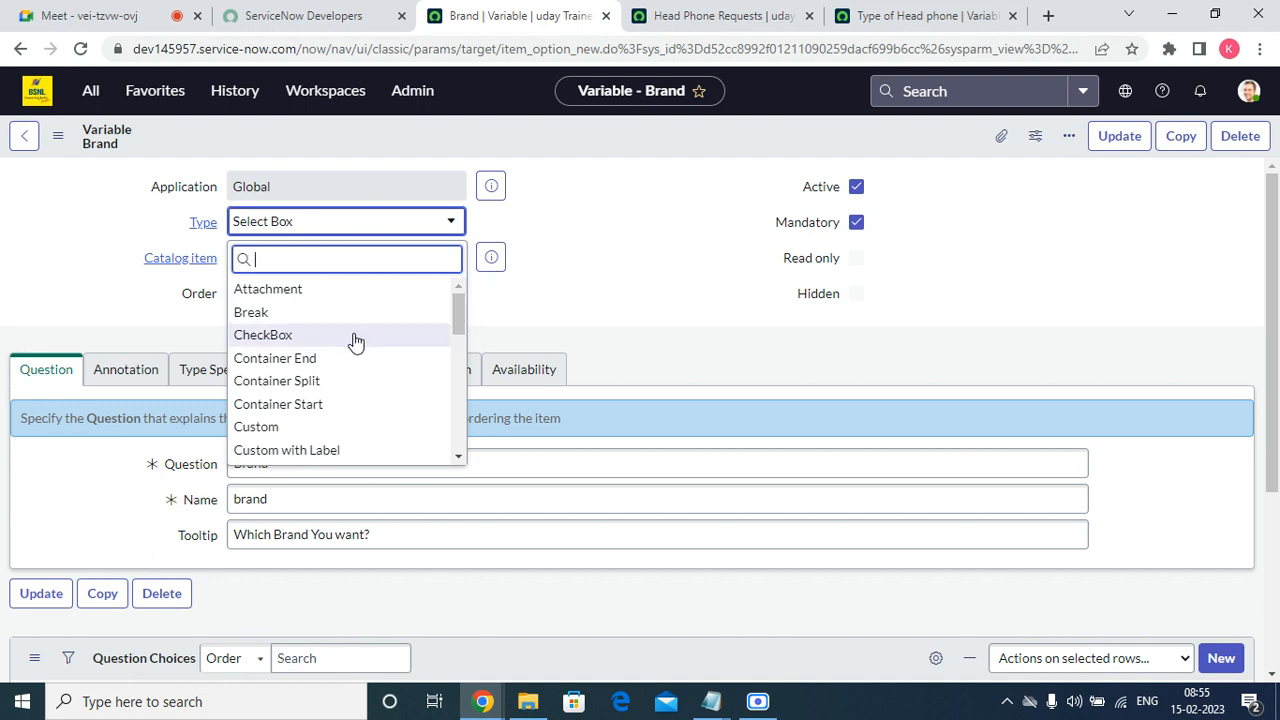
click(469, 309)
click(455, 264)
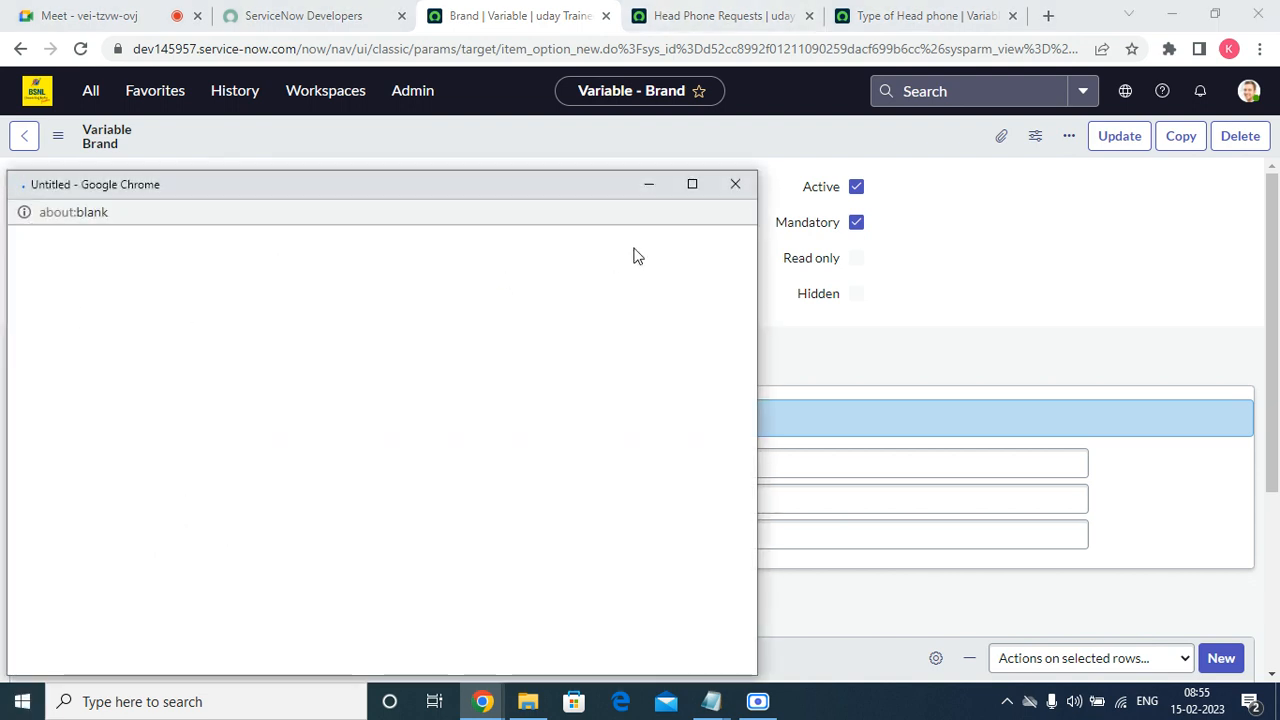
click(729, 185)
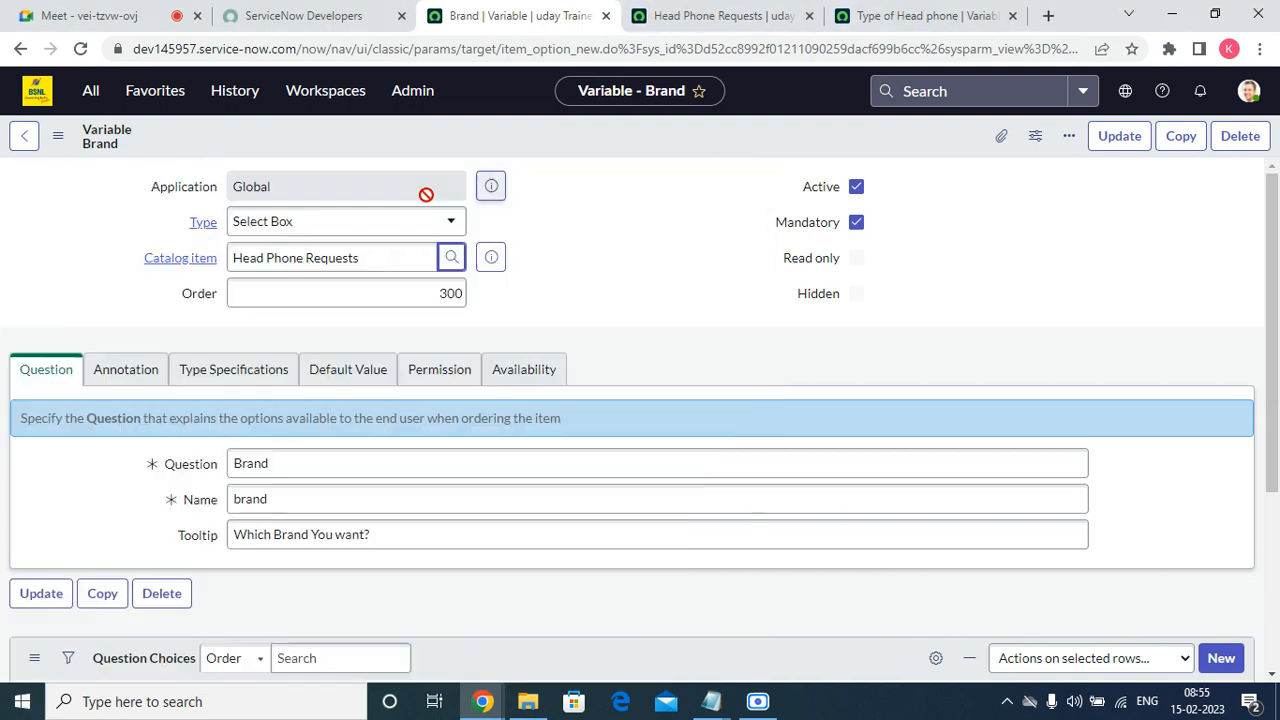
click(349, 222)
scroll(369, 357, up, 1)
scroll(349, 453, up, 3)
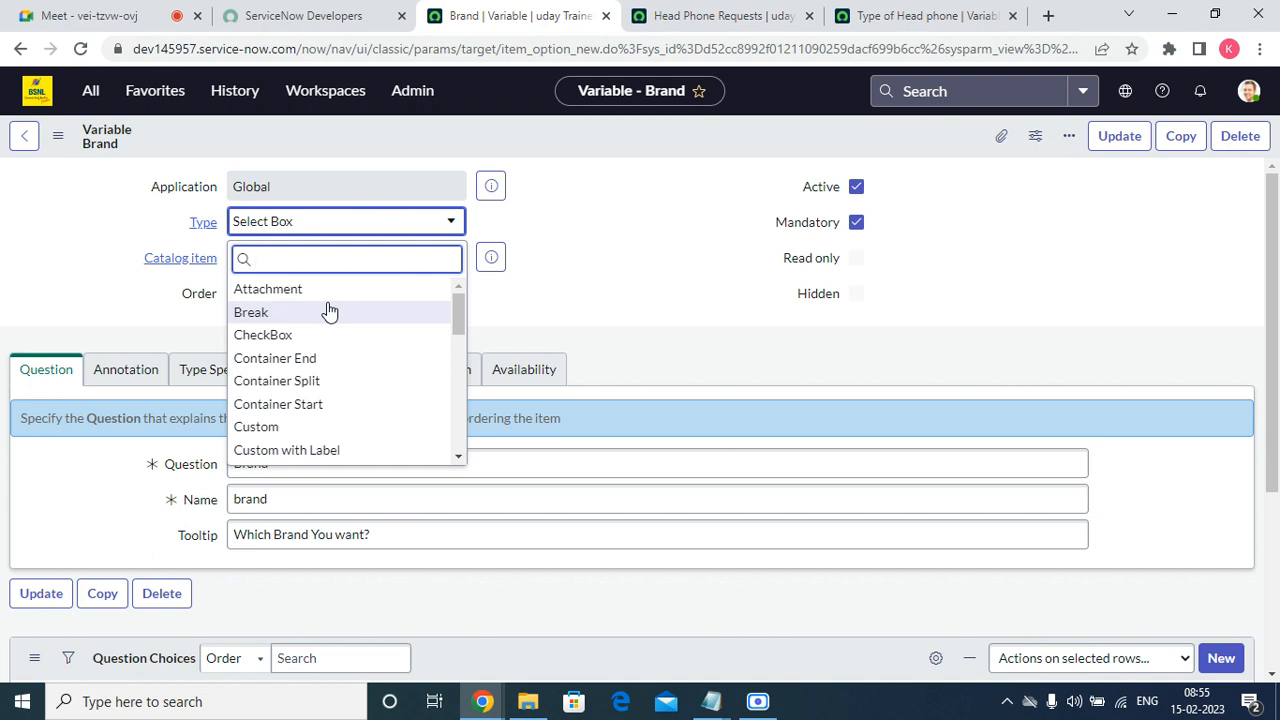
click(620, 255)
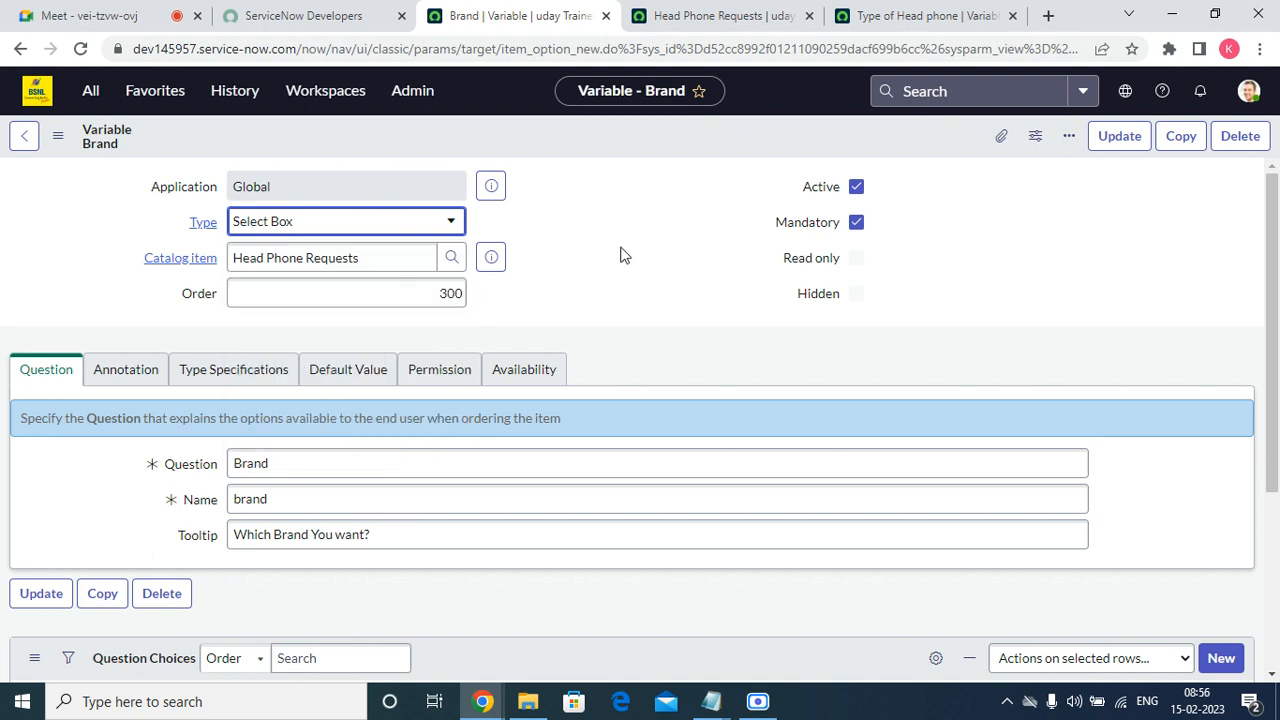